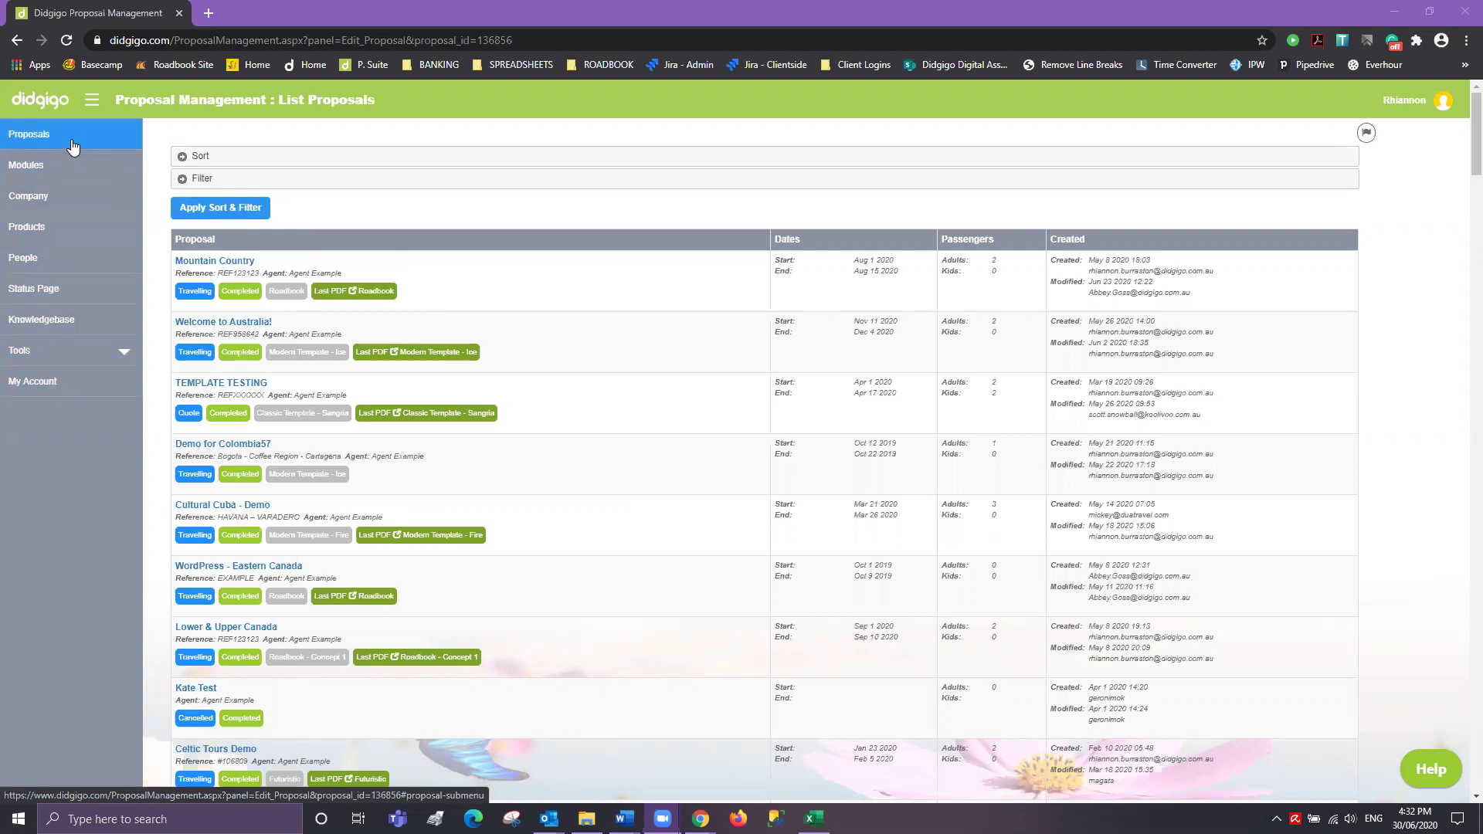
- Start a new proposal from the Proposals section of the sidebar
{"action": "left_click", "coordinate": [73, 145]}
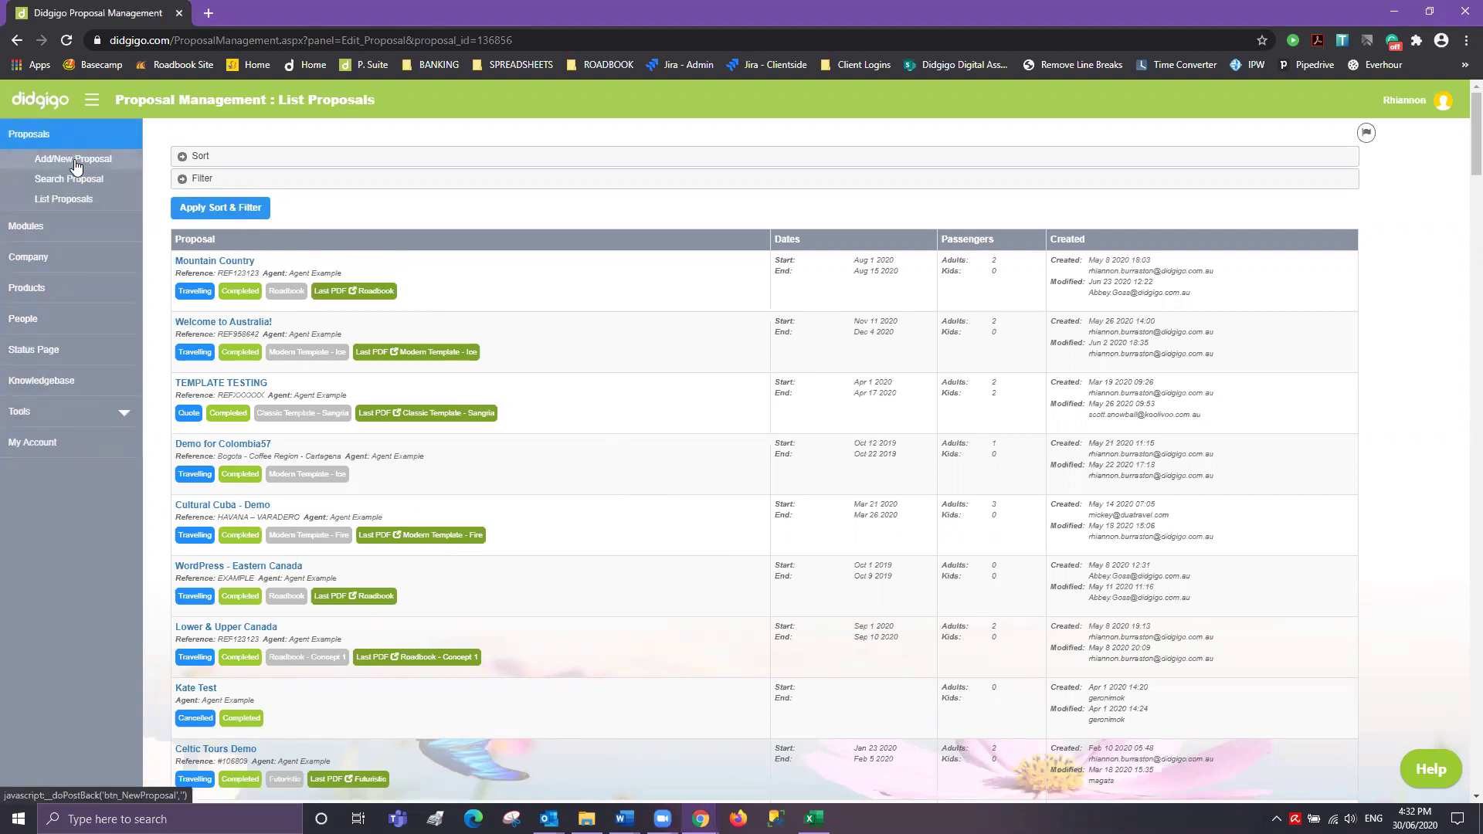
{"action": "left_click", "coordinate": [75, 165]}
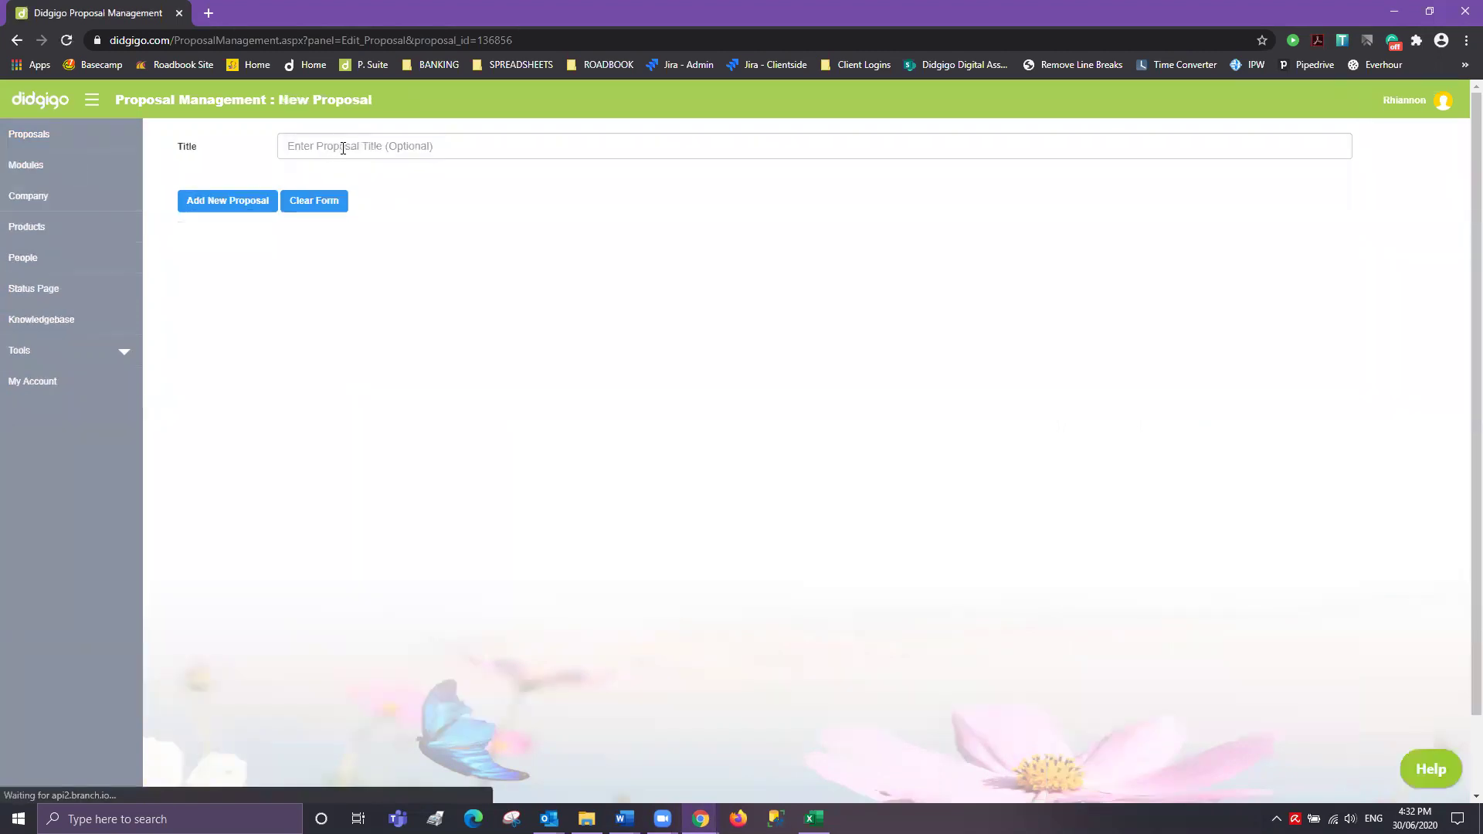
- Enter the title 'John and Jane's Honeymoon' and add the new proposal
{"action": "left_click", "coordinate": [345, 149]}
{"action": "type", "text": "John and Jane"}
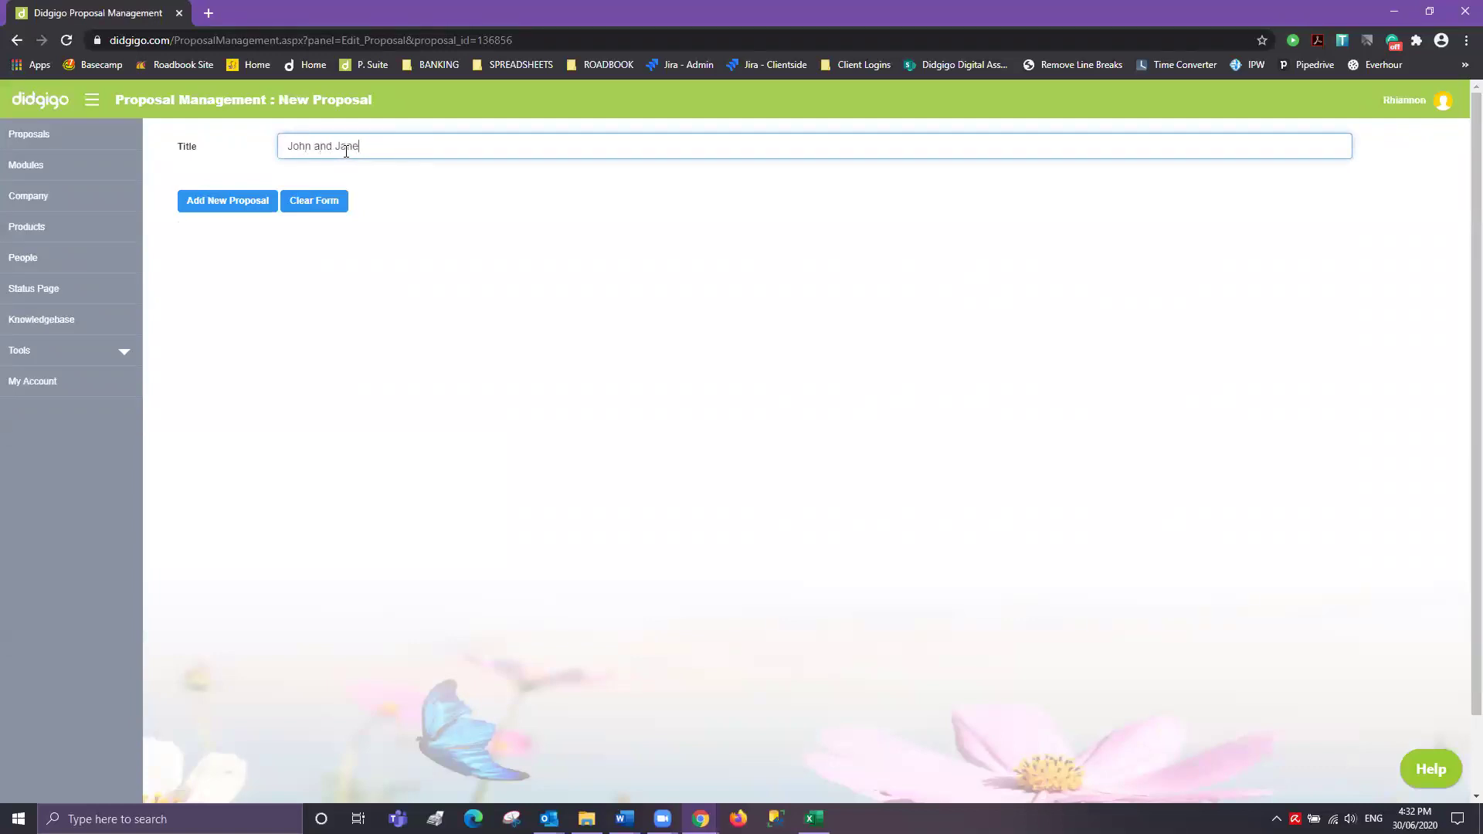
{"action": "type", "text": "'s Honeymoon"}
{"action": "left_click", "coordinate": [218, 214]}
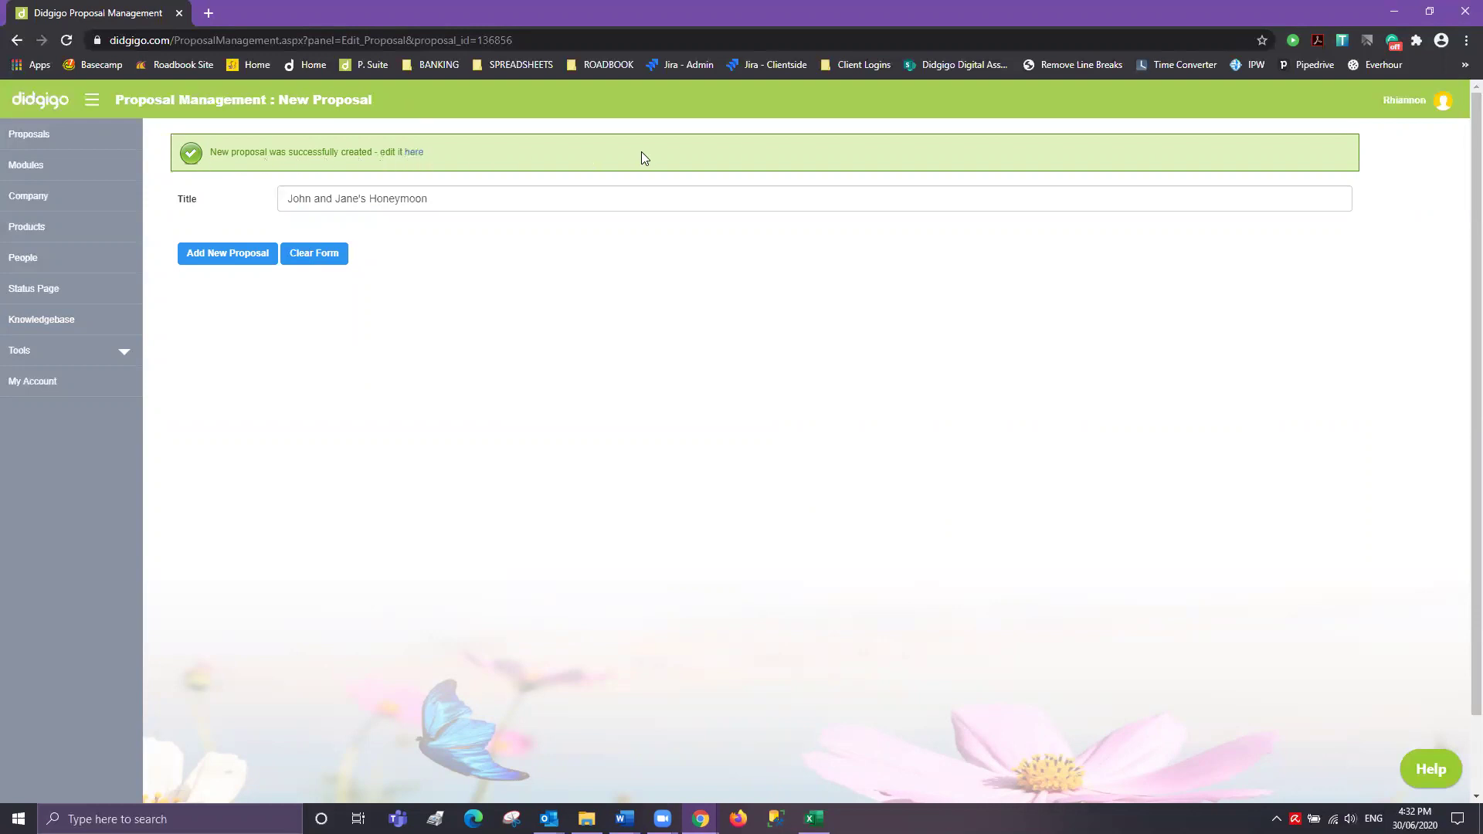
- Open the newly created honeymoon proposal and show its Details form
{"action": "left_click", "coordinate": [413, 154]}
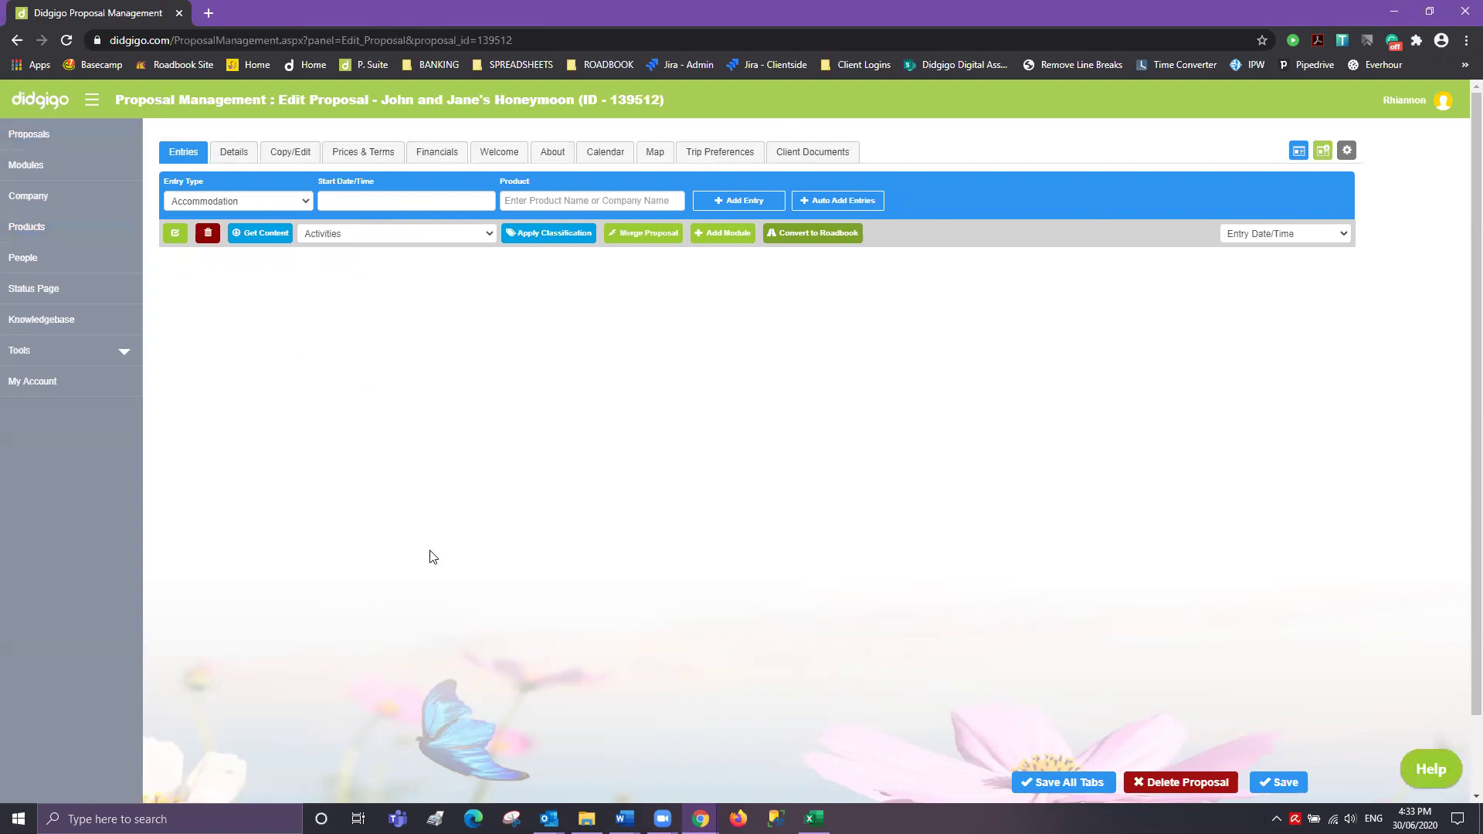
{"action": "left_click", "coordinate": [236, 154]}
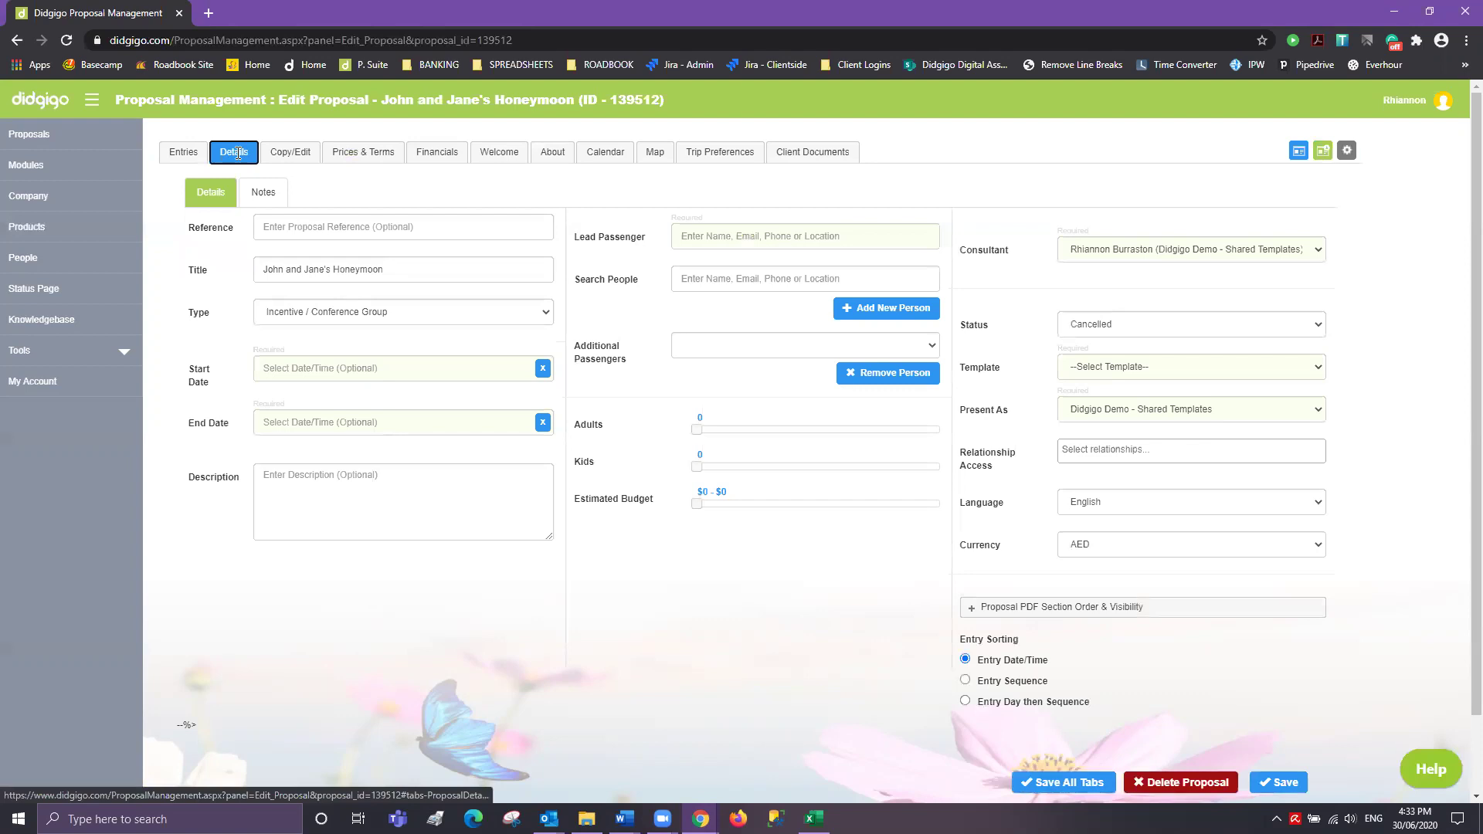
- Enter REFXXXXX as the proposal's reference
{"action": "left_click", "coordinate": [318, 228]}
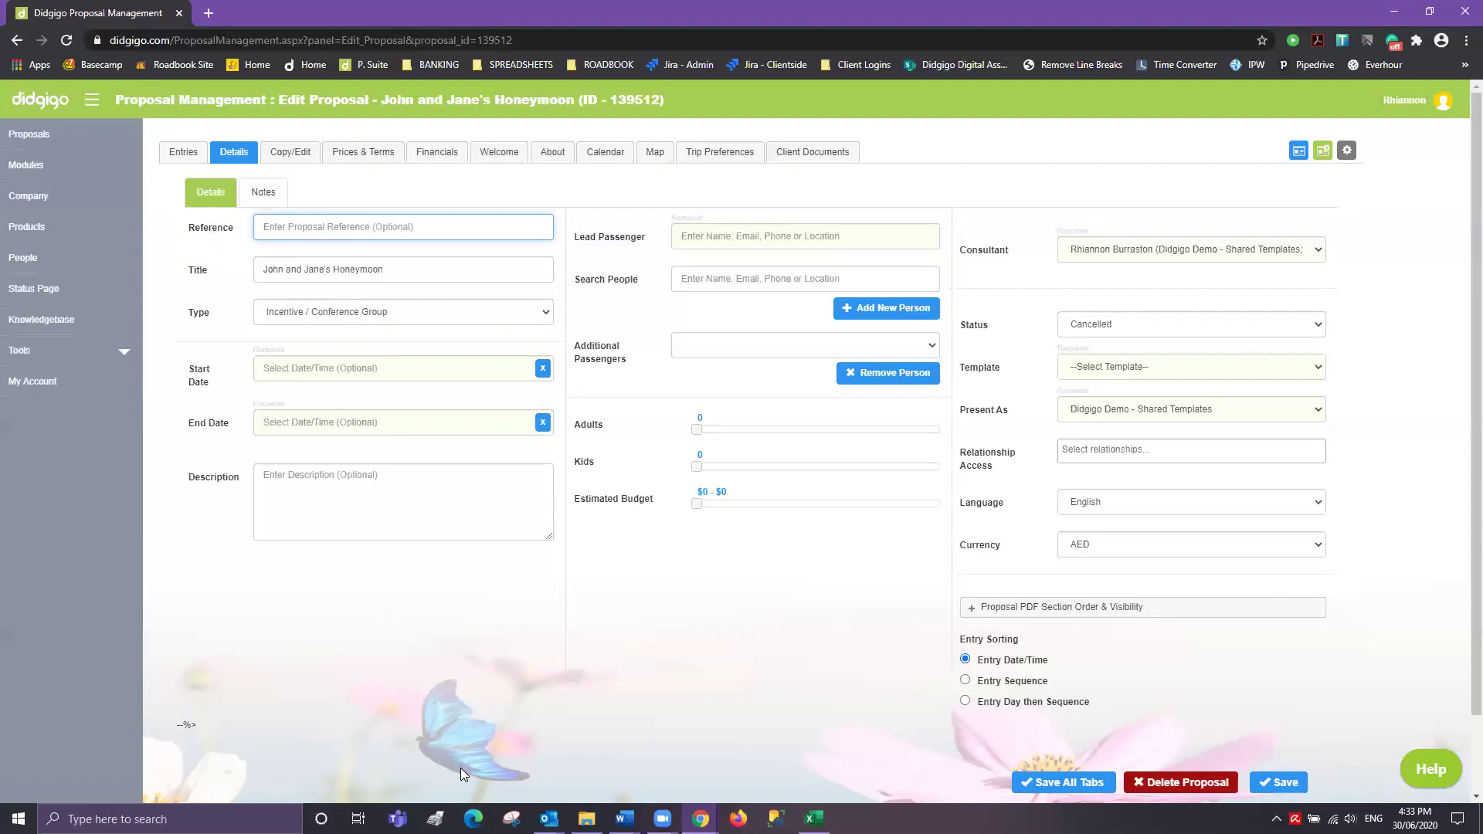
{"action": "type", "text": "REFXXXXX"}
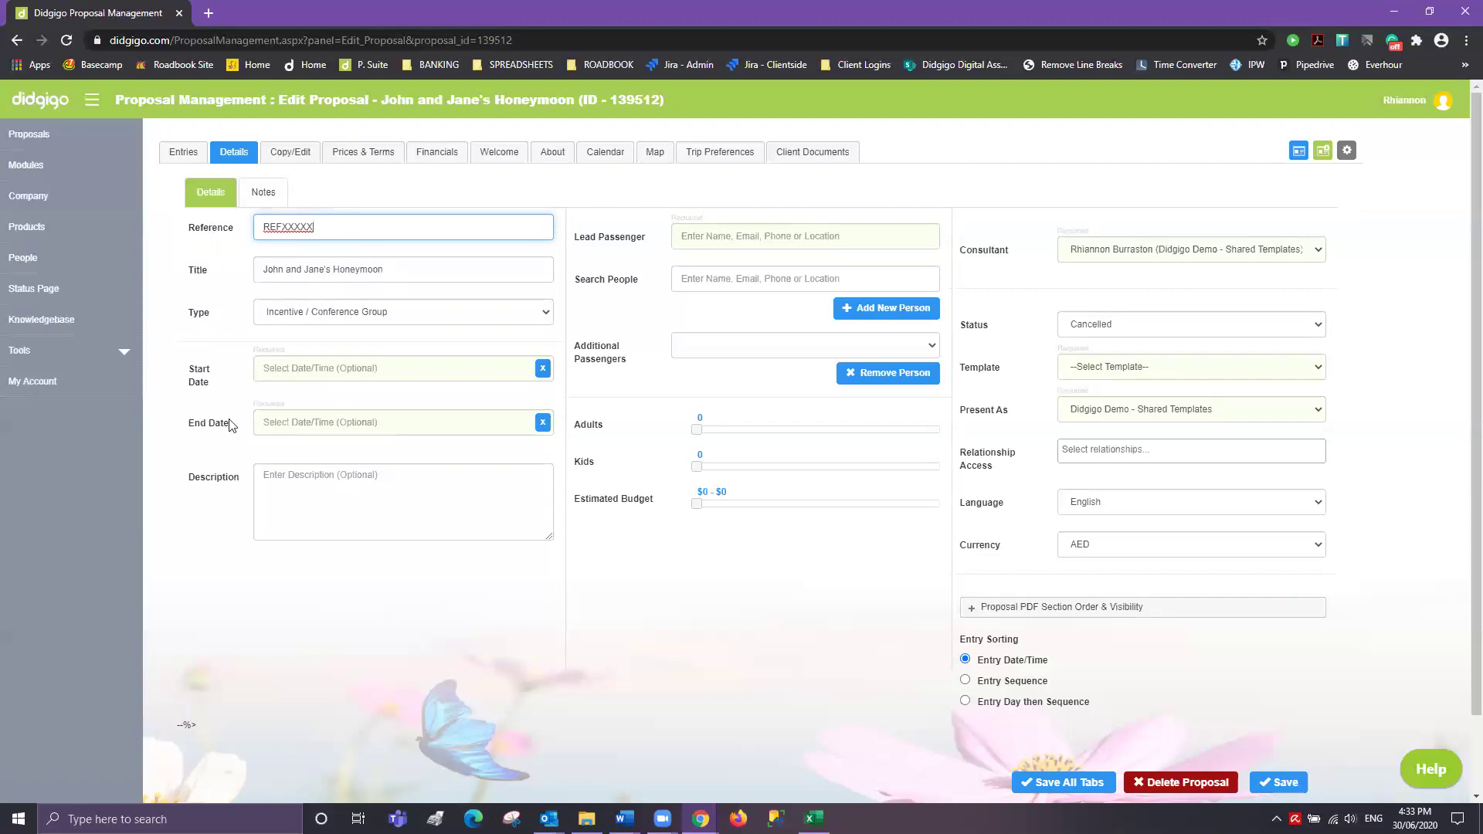
{"action": "left_click", "coordinate": [325, 370]}
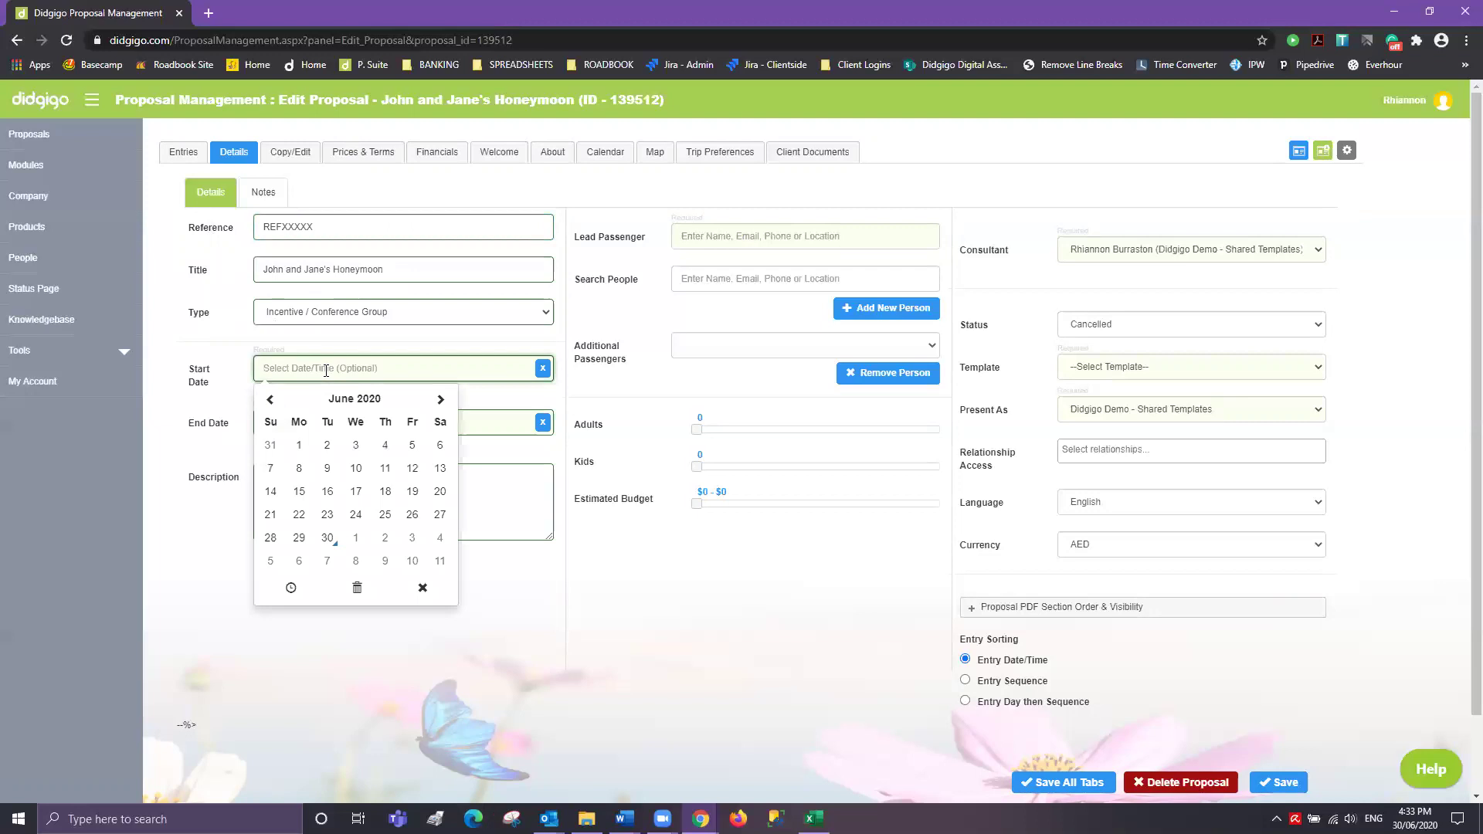
- Set the start date to Jul 01 2020 and the end date to Jul 08 2020
{"action": "left_click", "coordinate": [362, 545]}
{"action": "left_click", "coordinate": [461, 502]}
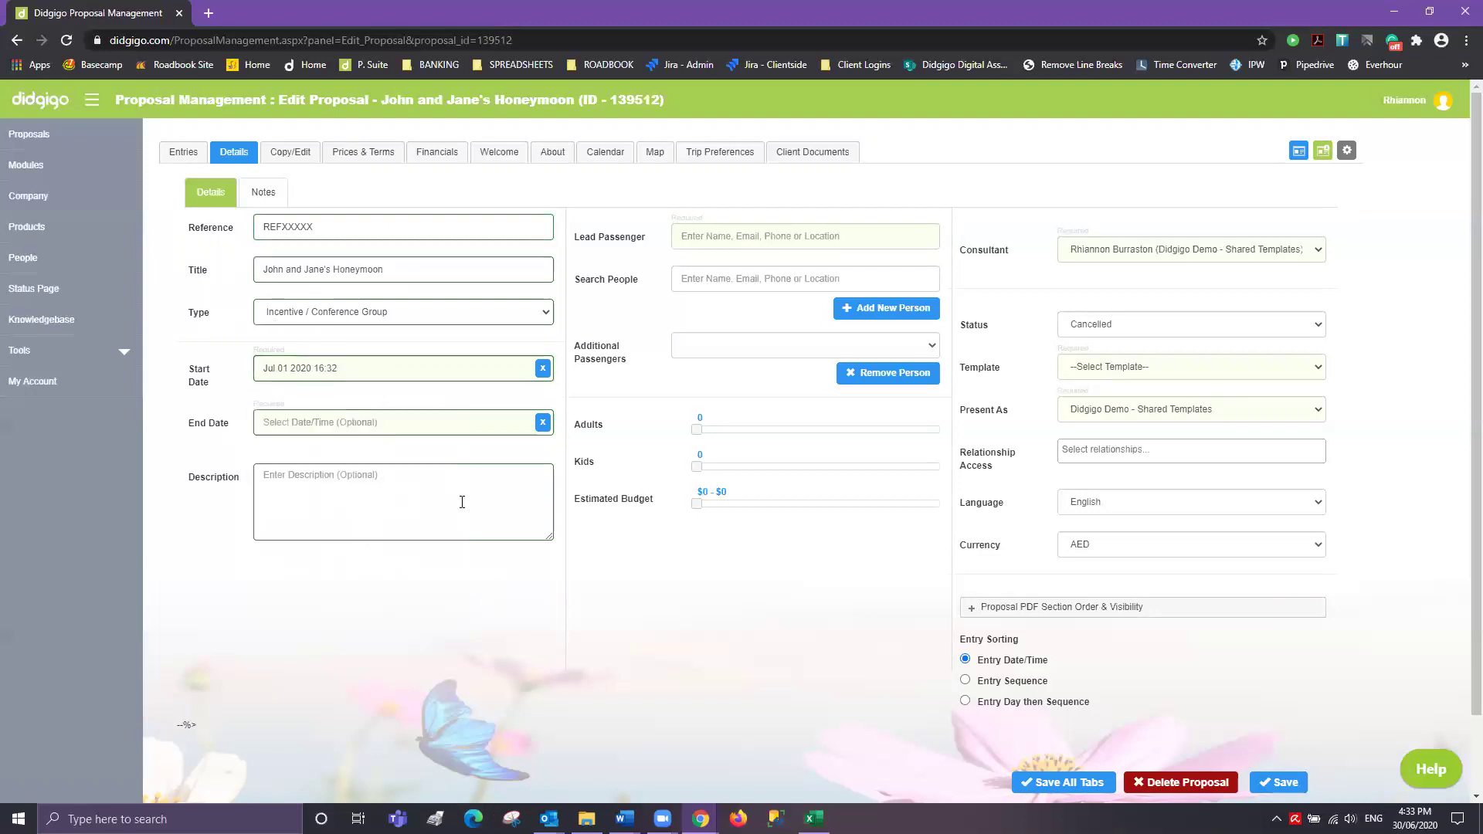
{"action": "left_click", "coordinate": [380, 424]}
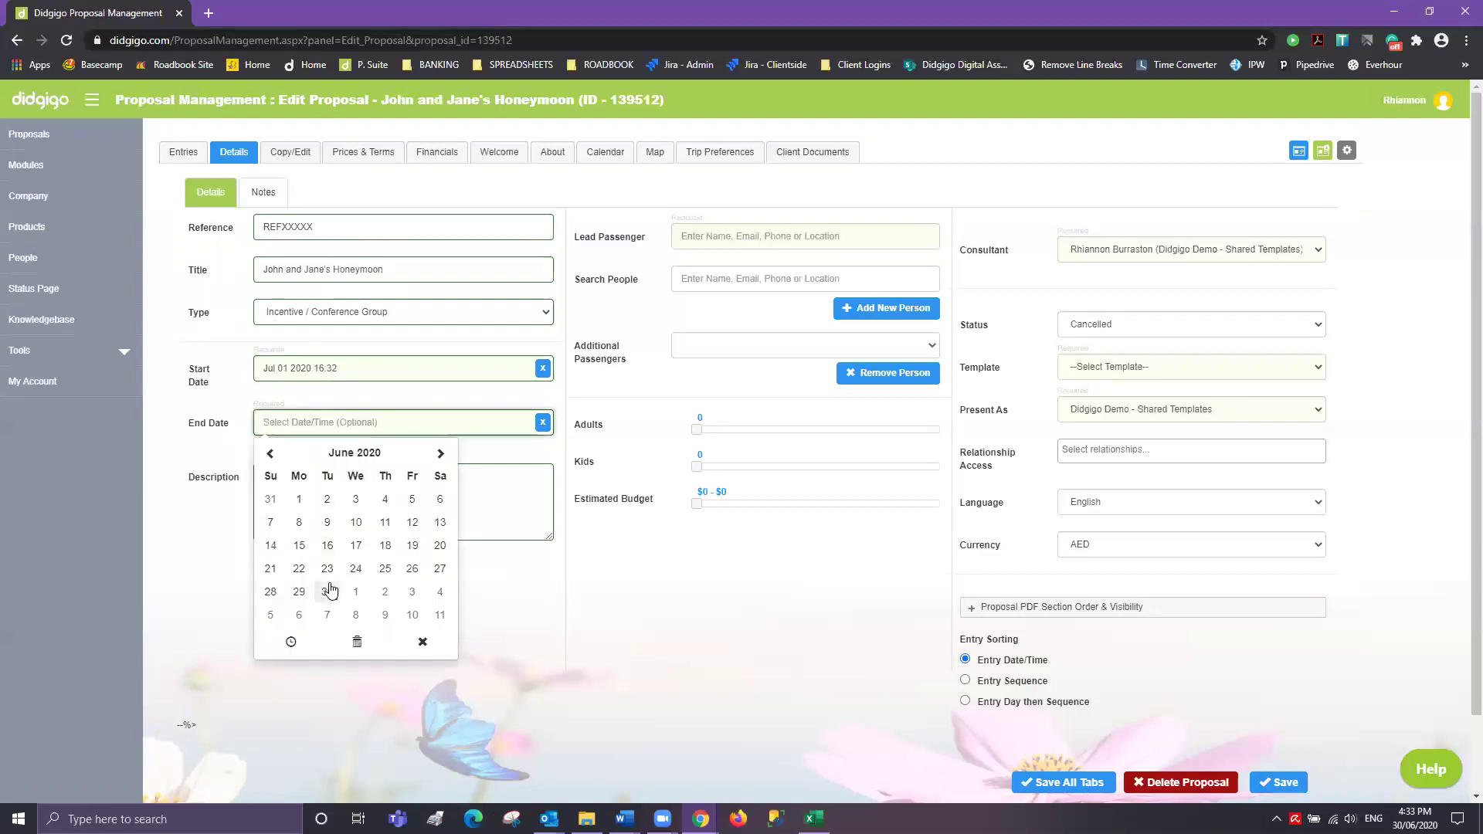
{"action": "left_click", "coordinate": [356, 616]}
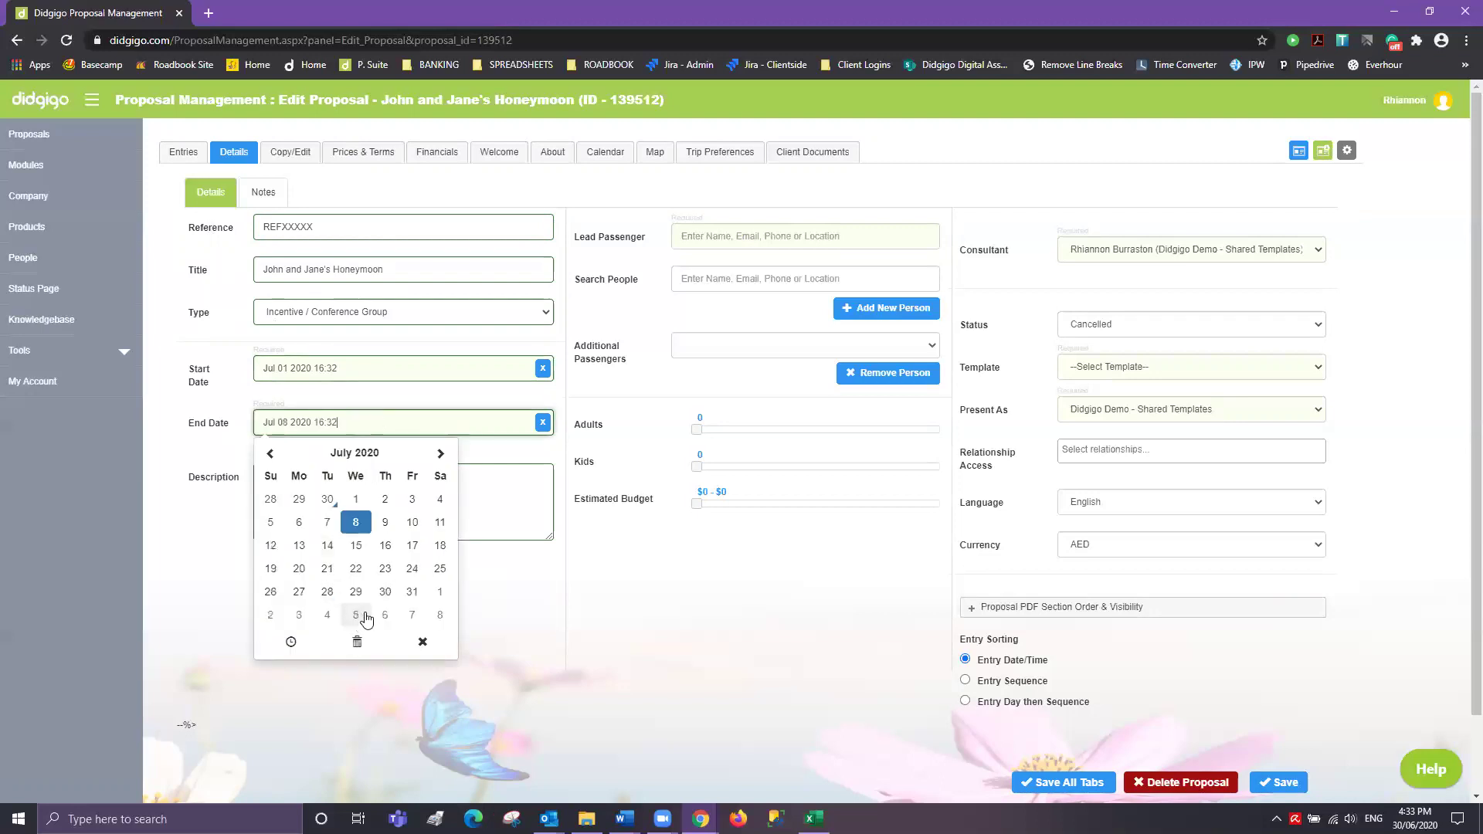
- Set the end time to 02:10 using the clock picker
{"action": "left_click", "coordinate": [291, 646]}
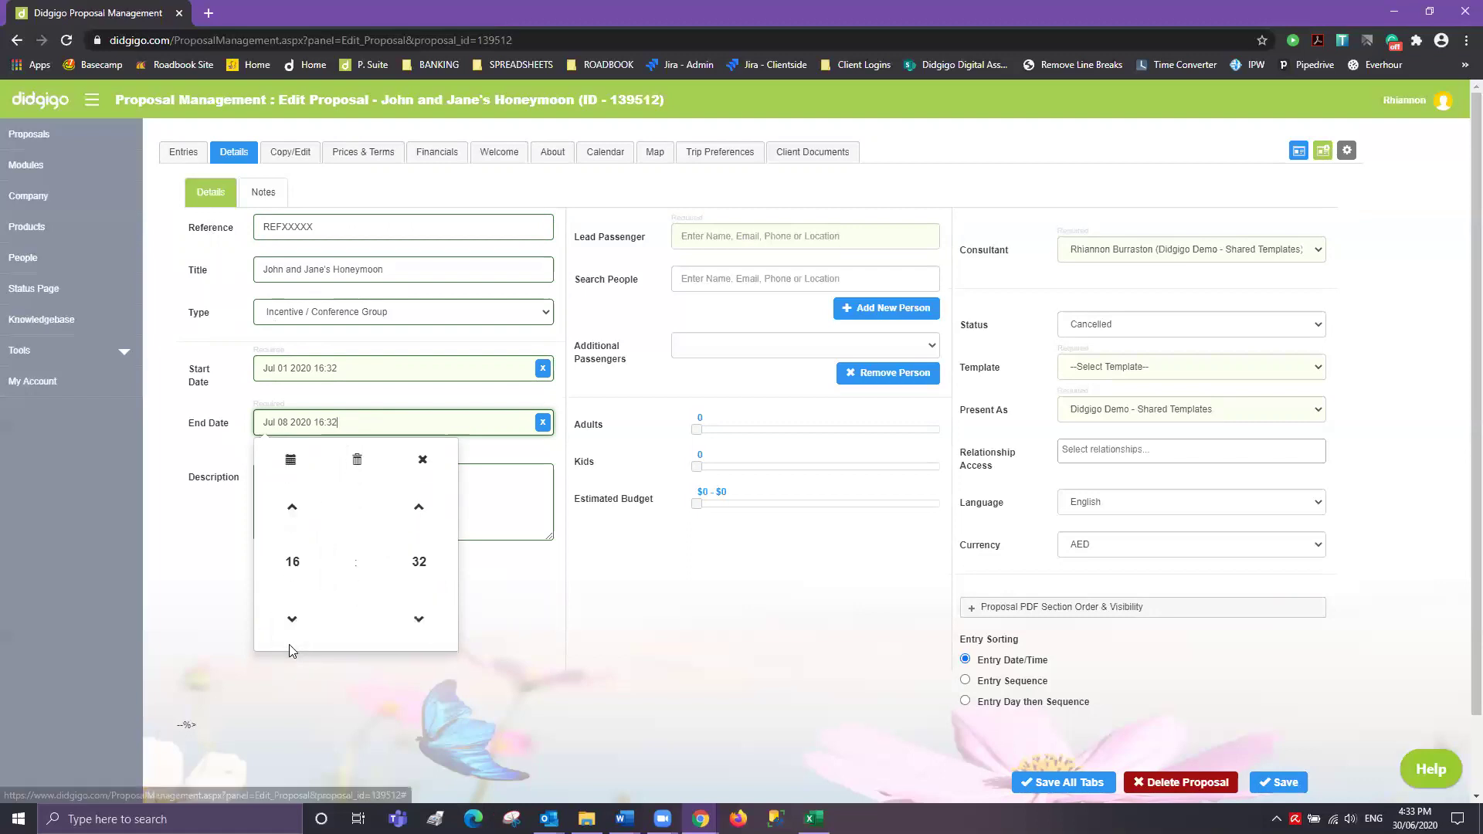
{"action": "left_click", "coordinate": [291, 505]}
{"action": "left_click", "coordinate": [292, 505]}
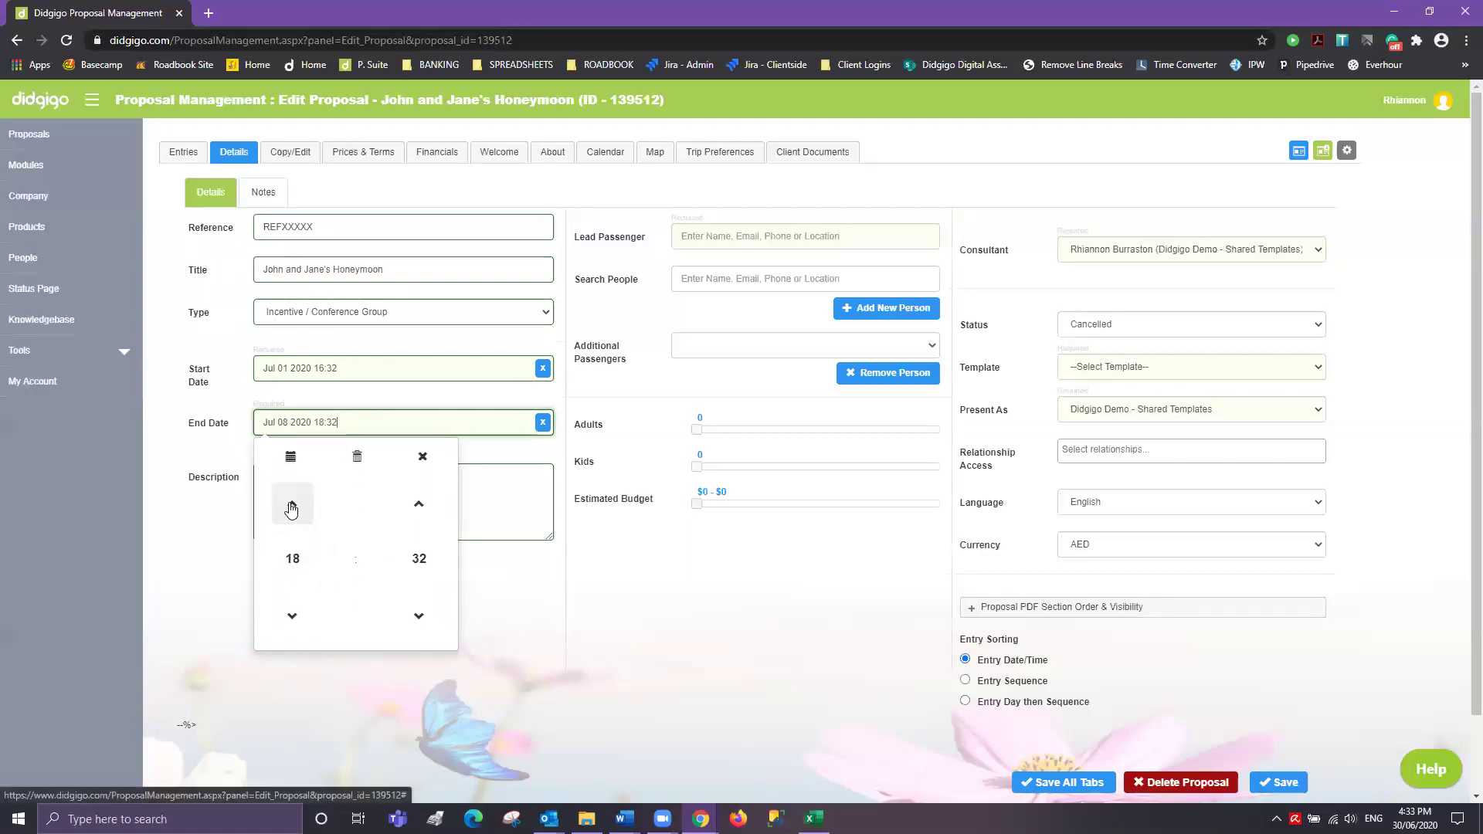
{"action": "left_click", "coordinate": [292, 616]}
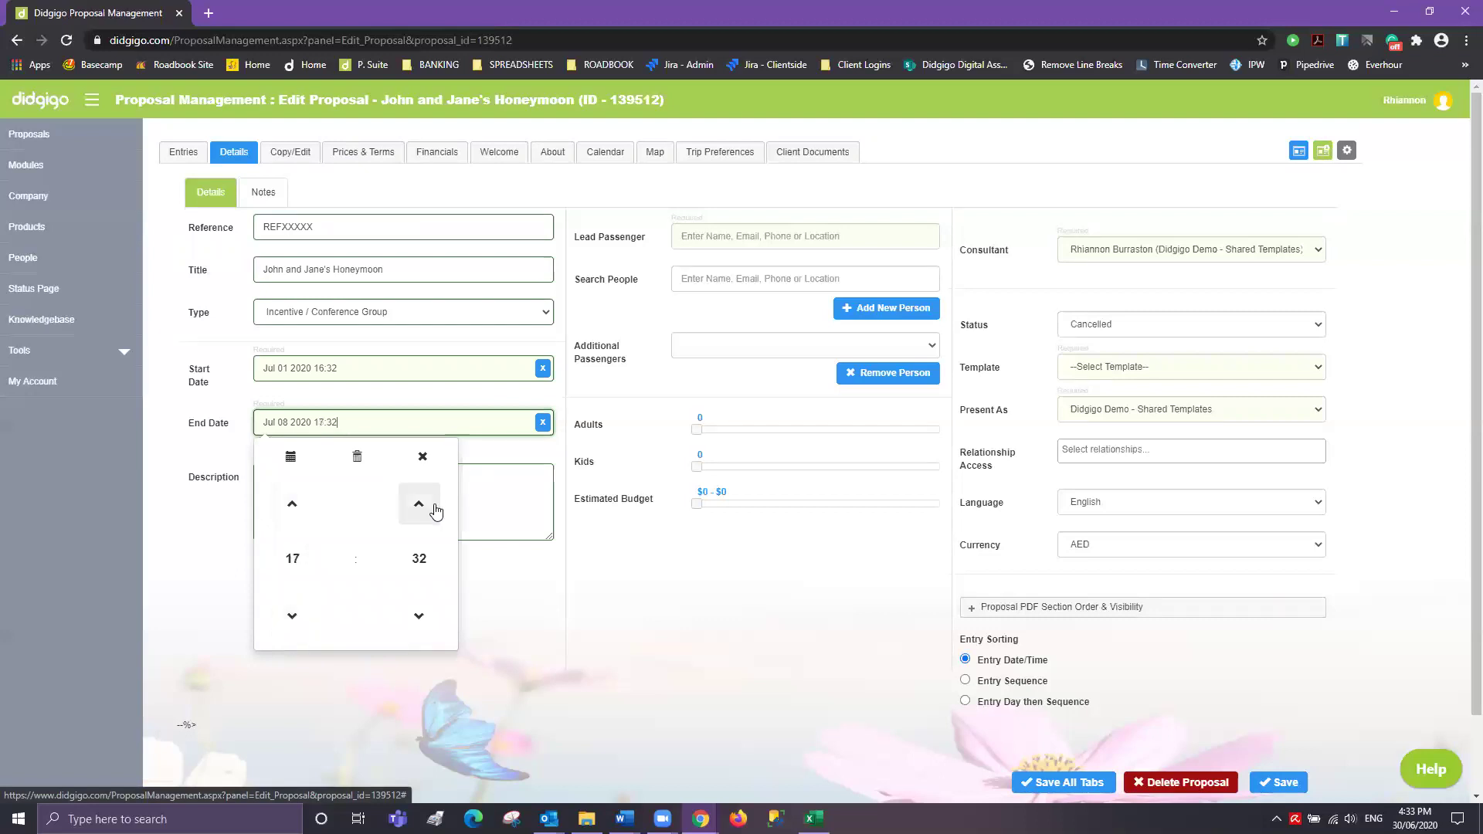
{"action": "left_click", "coordinate": [418, 615]}
{"action": "left_click", "coordinate": [419, 615]}
{"action": "left_click", "coordinate": [419, 616]}
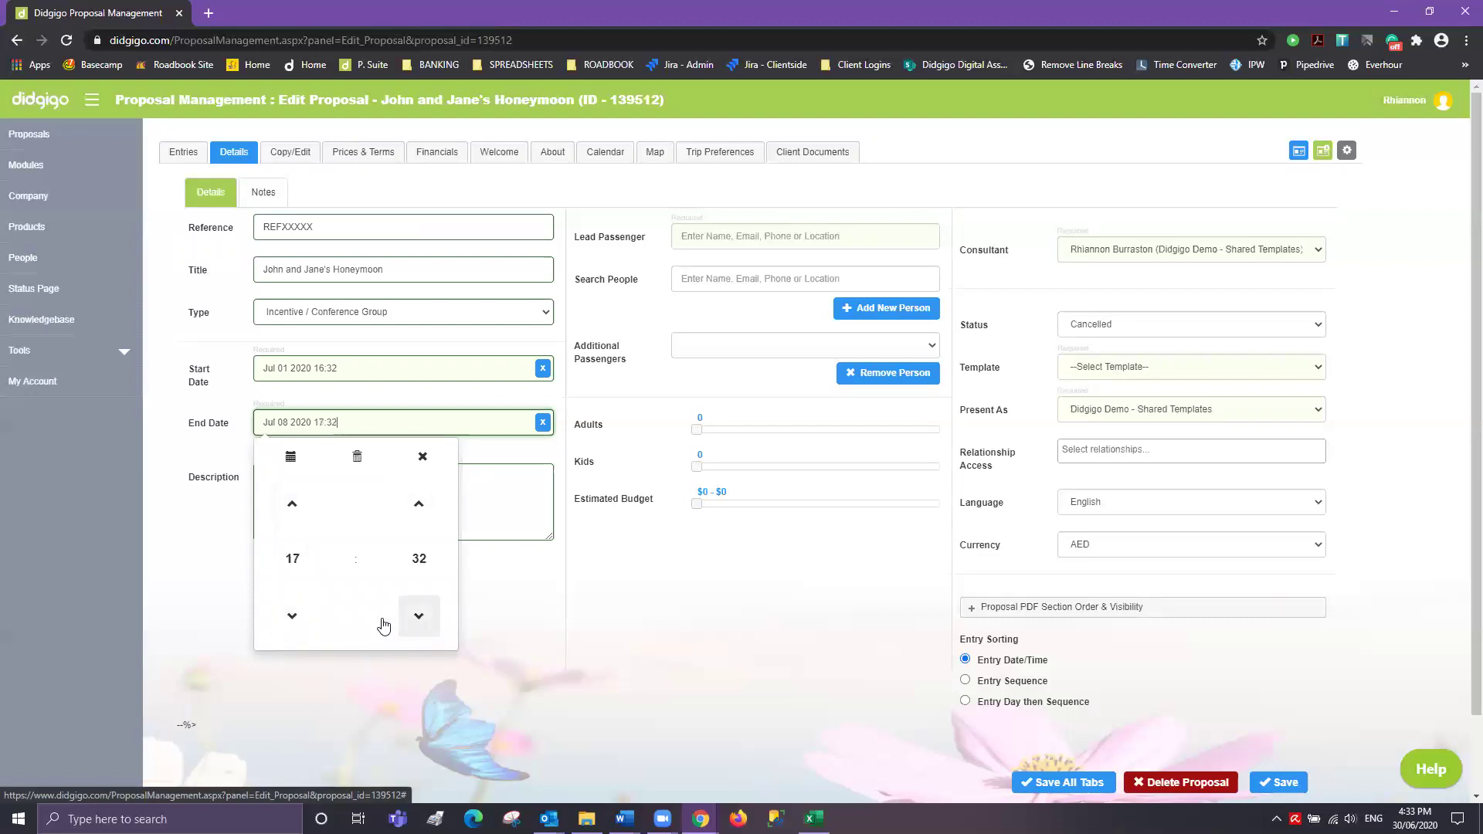
{"action": "left_click", "coordinate": [301, 564]}
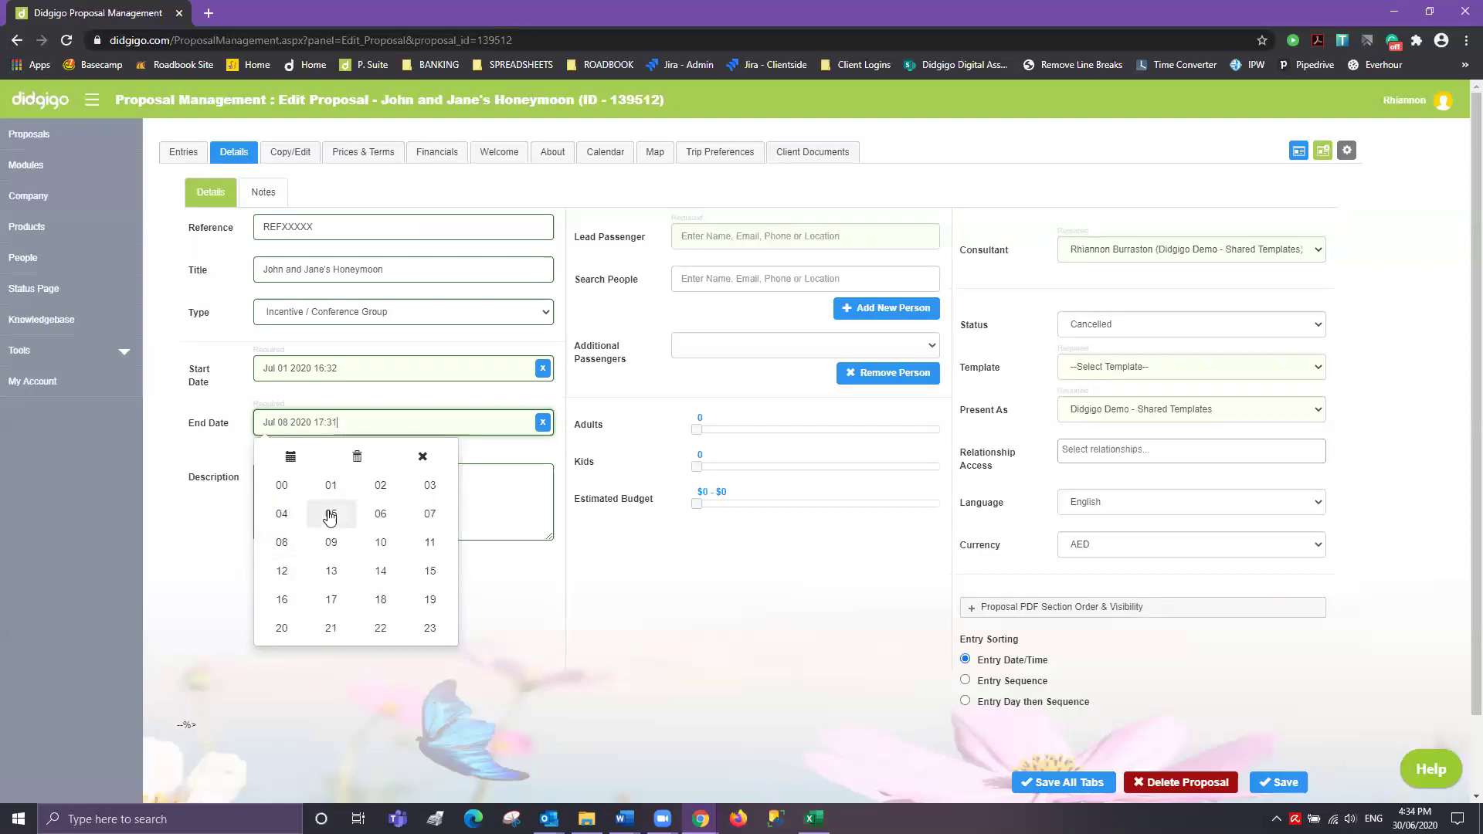
{"action": "left_click", "coordinate": [384, 495]}
{"action": "left_click", "coordinate": [417, 556]}
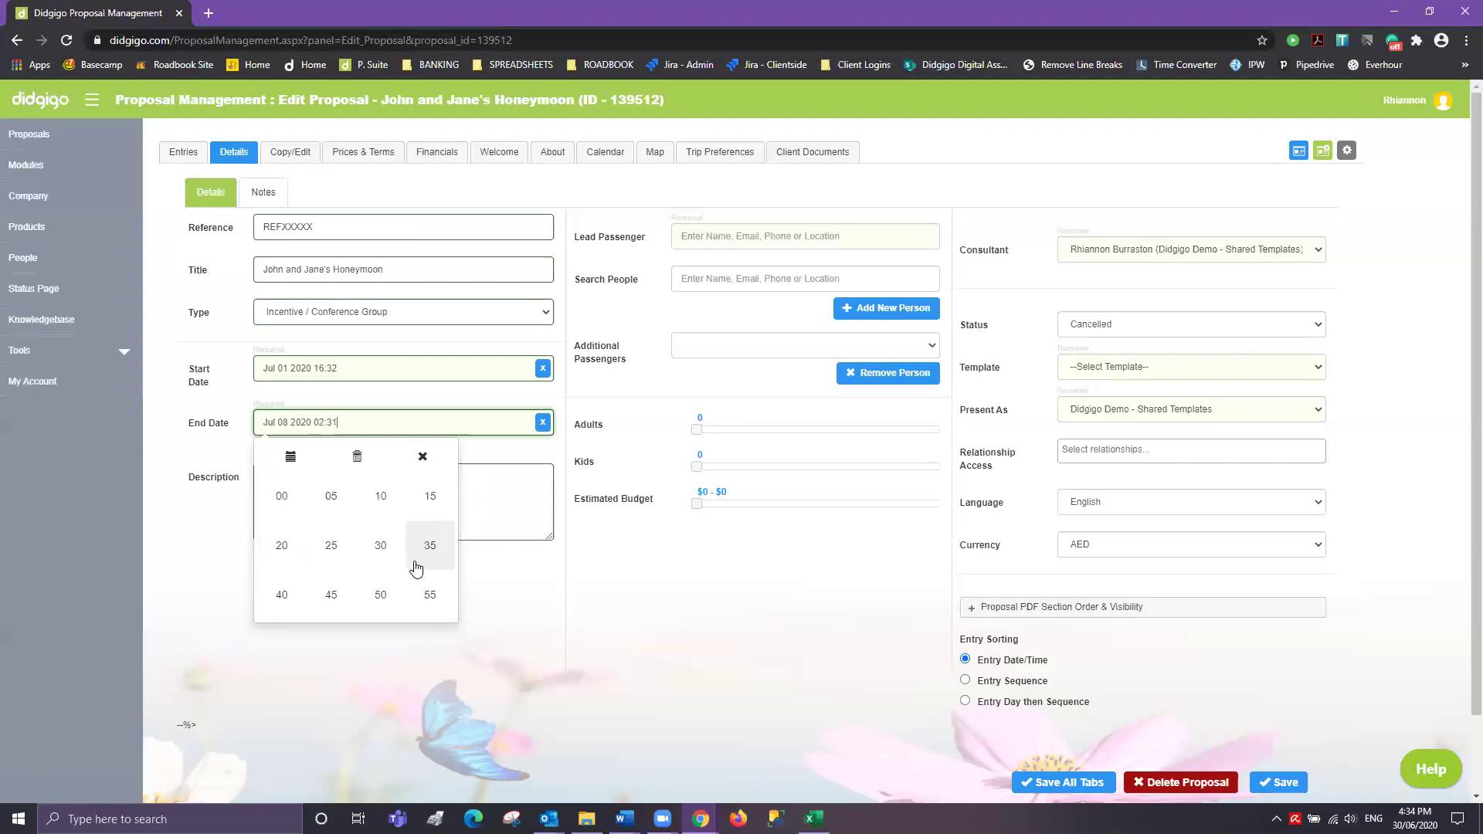
{"action": "left_click", "coordinate": [381, 498]}
{"action": "left_click", "coordinate": [507, 616]}
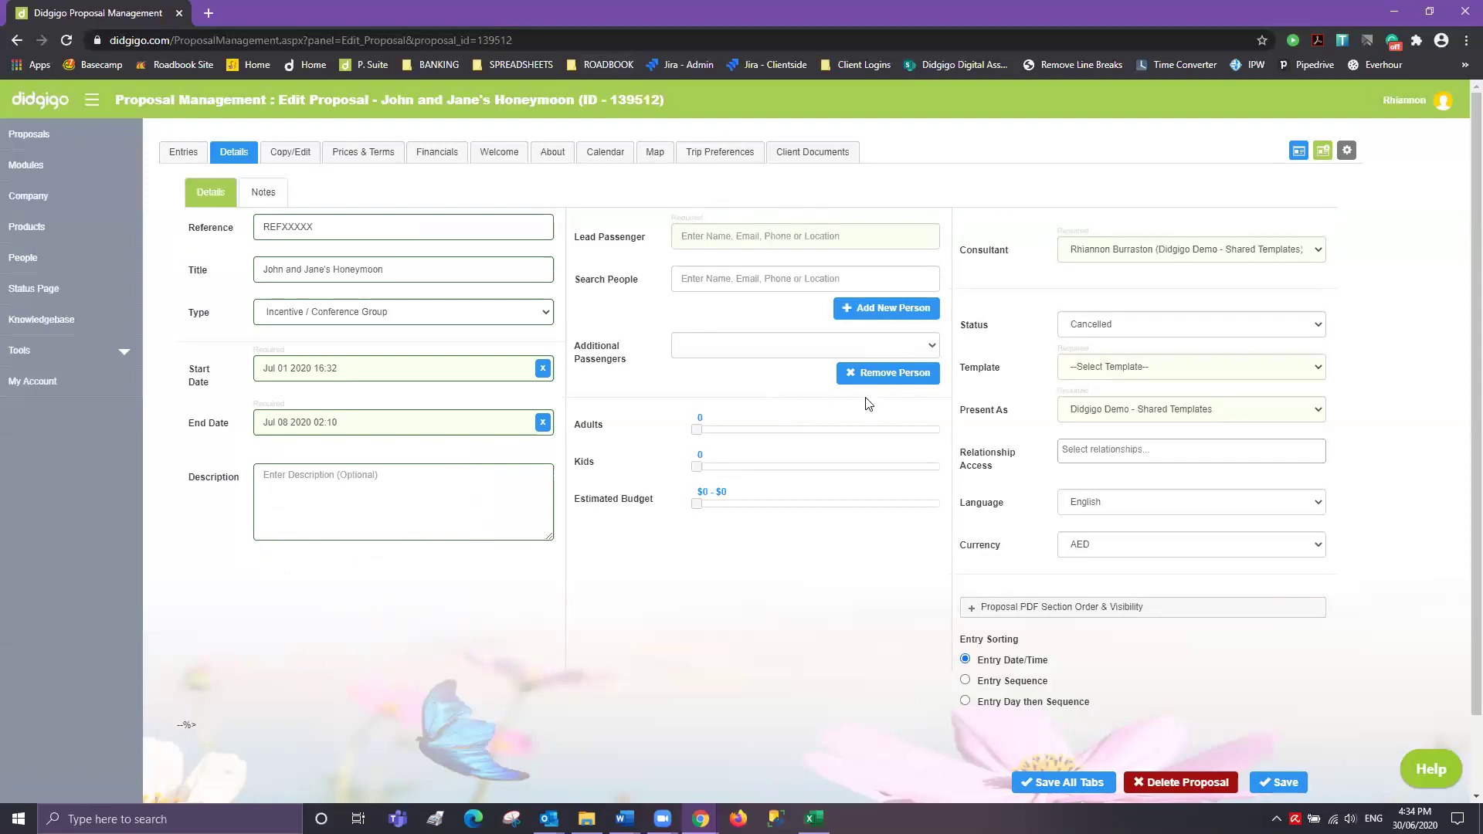
- Save the first traveller's first and last name as a new person, then enter the second's first name
{"action": "left_click", "coordinate": [780, 233]}
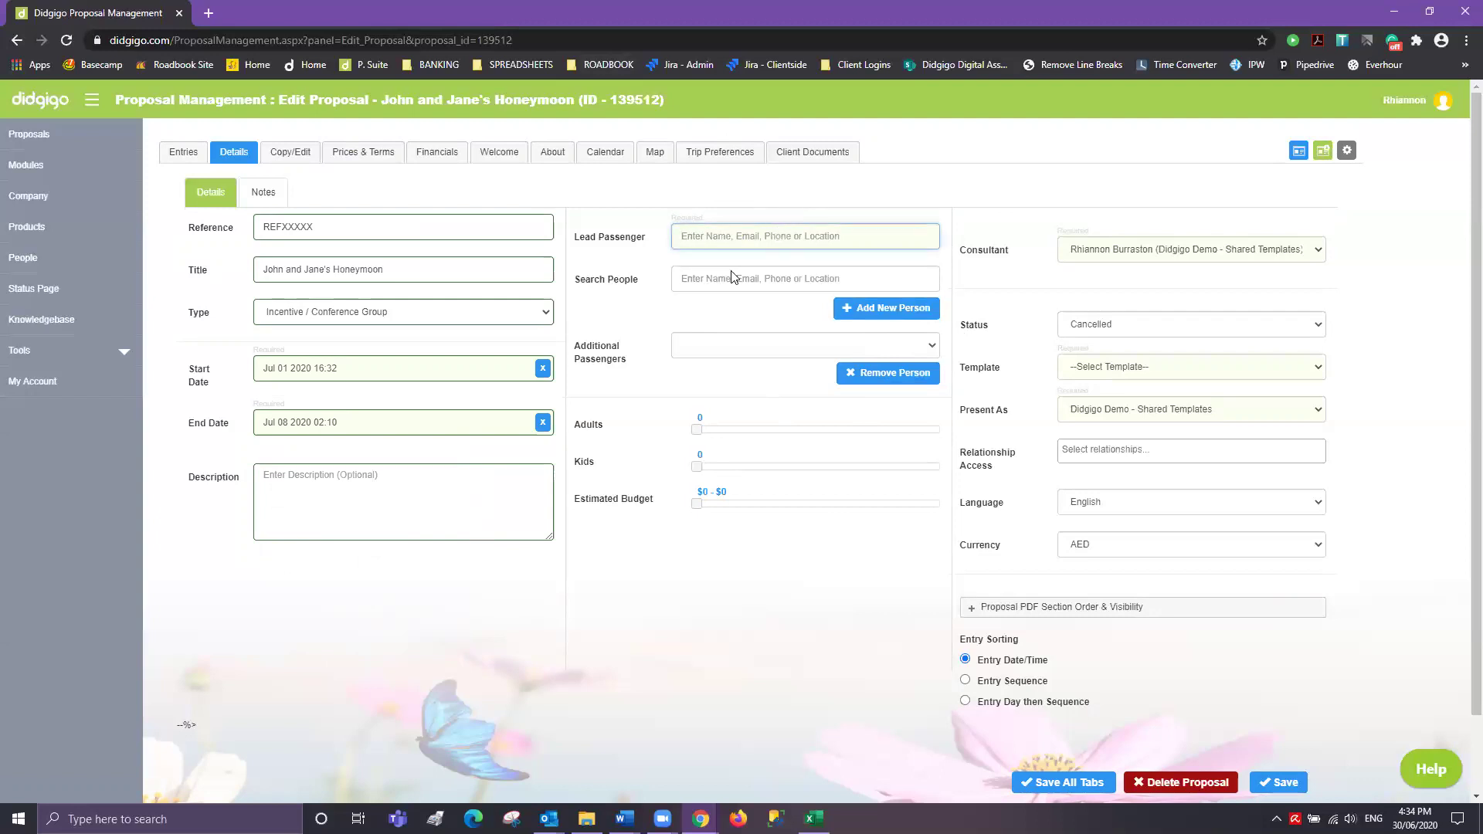
{"action": "left_click", "coordinate": [884, 309]}
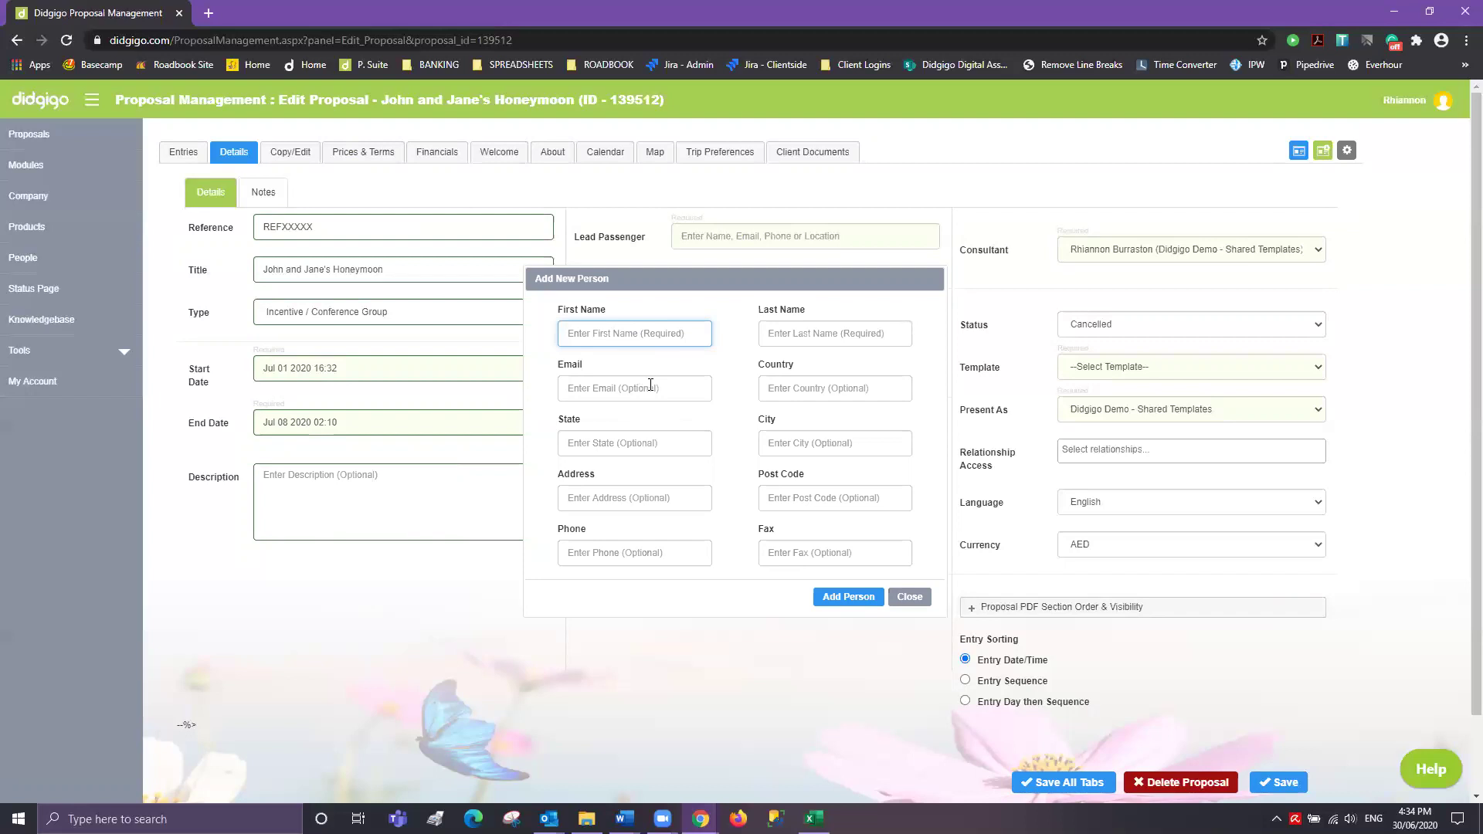
{"action": "key", "text": "Tab"}
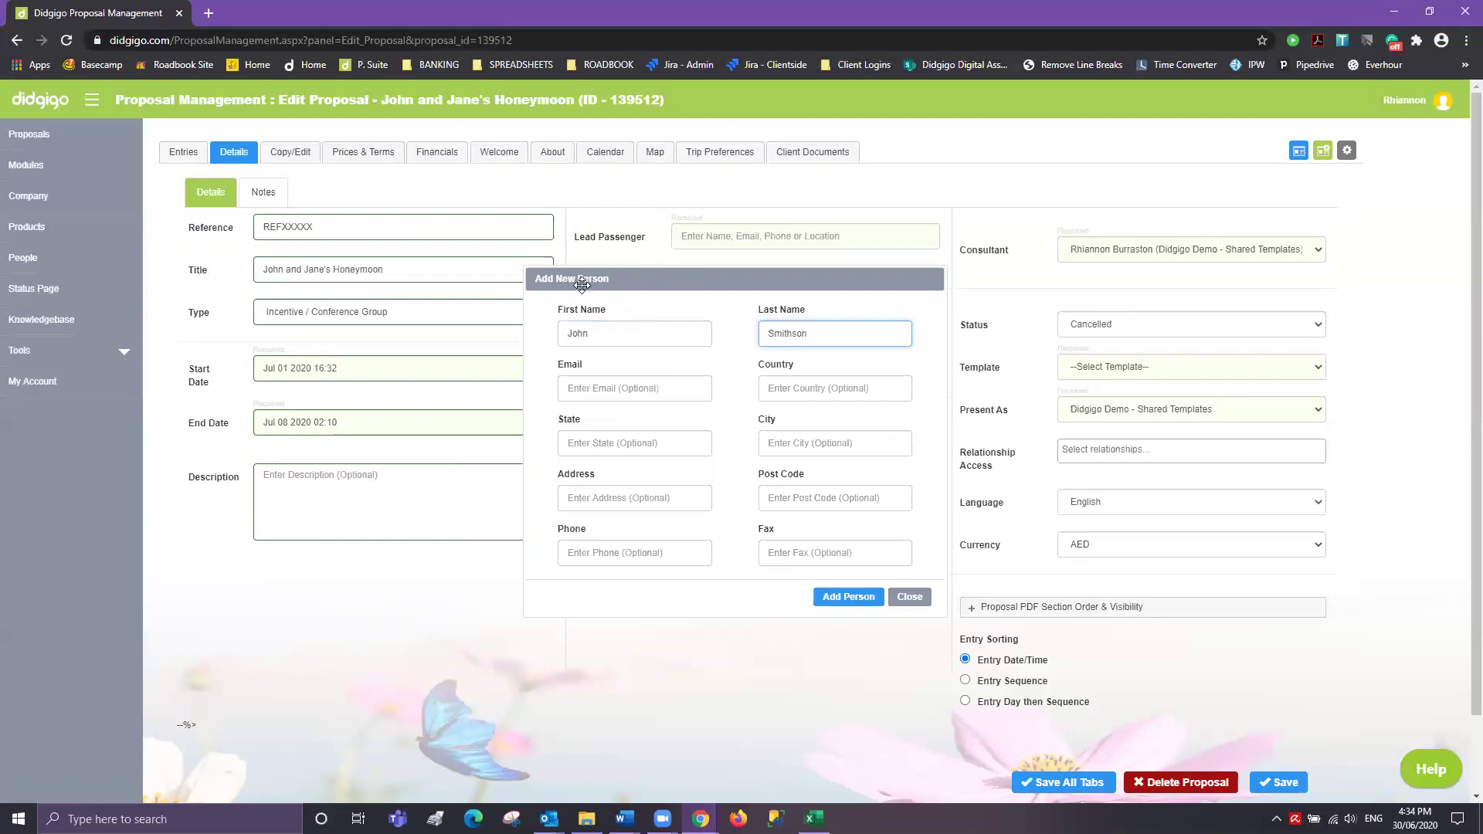
{"action": "left_click", "coordinate": [863, 599]}
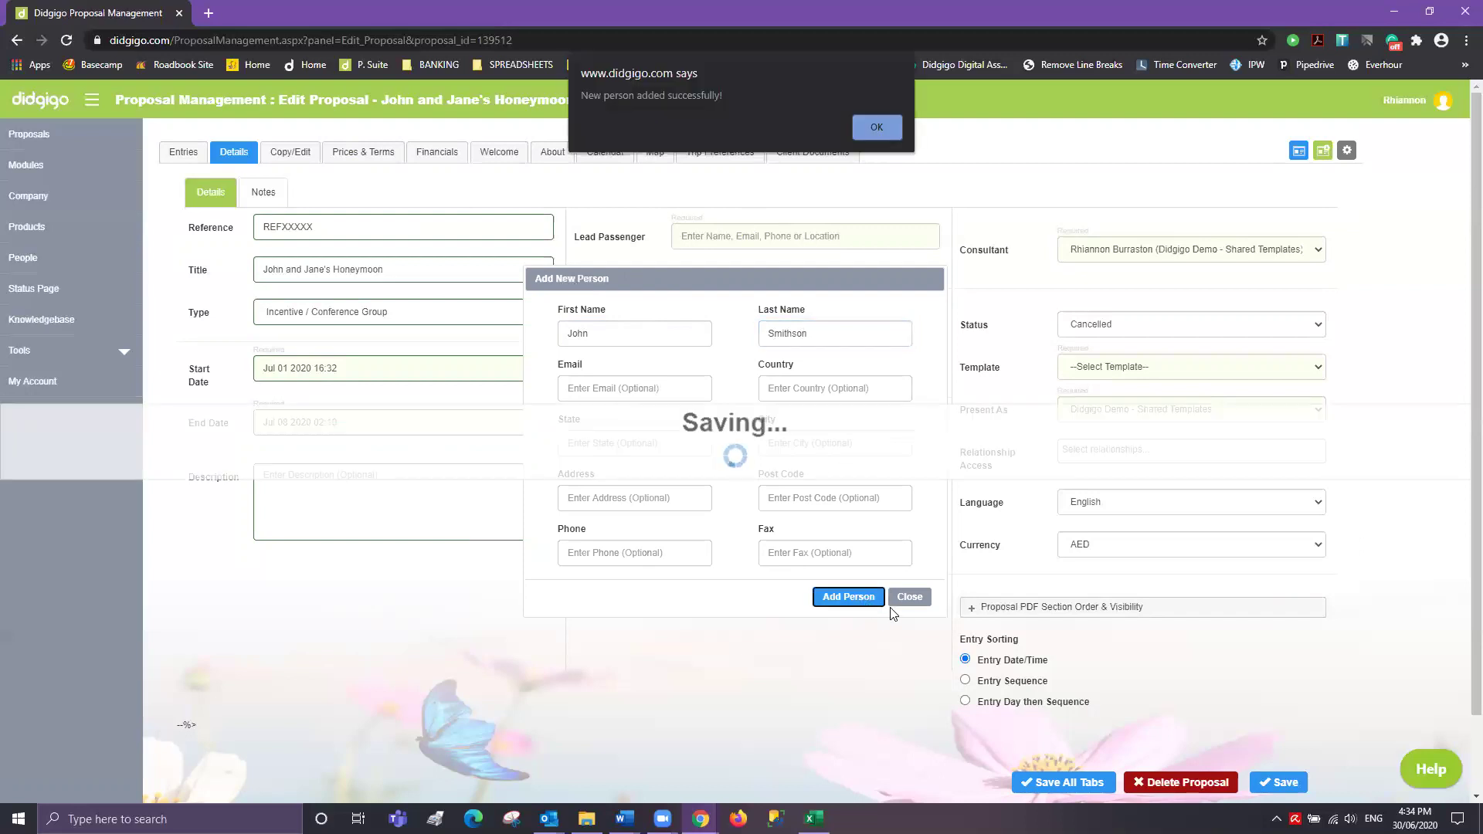
{"action": "left_click", "coordinate": [877, 127]}
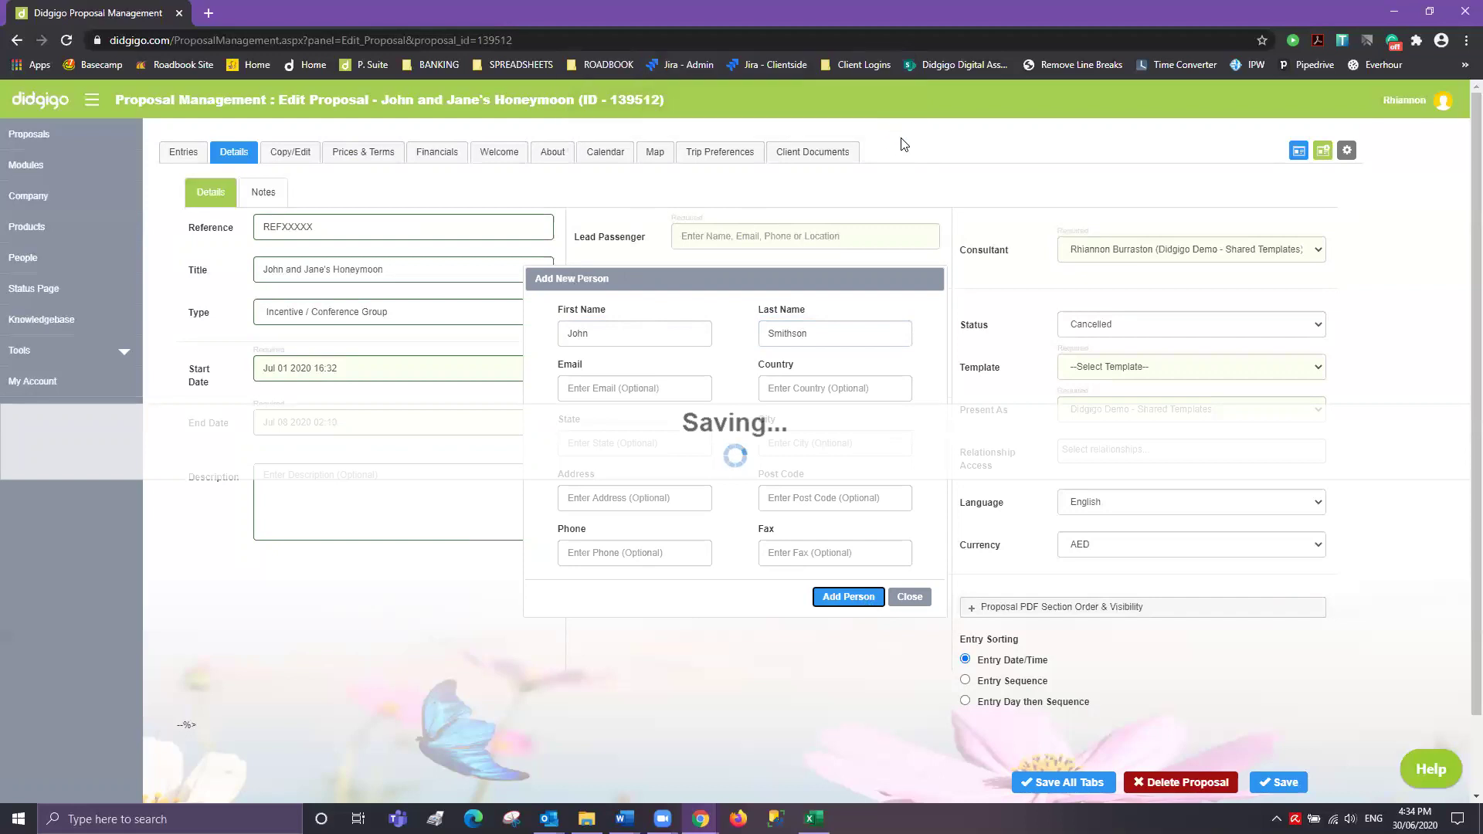
{"action": "left_click_drag", "start_coordinate": [605, 333], "coordinate": [532, 334]}
{"action": "type", "text": "Jane"}
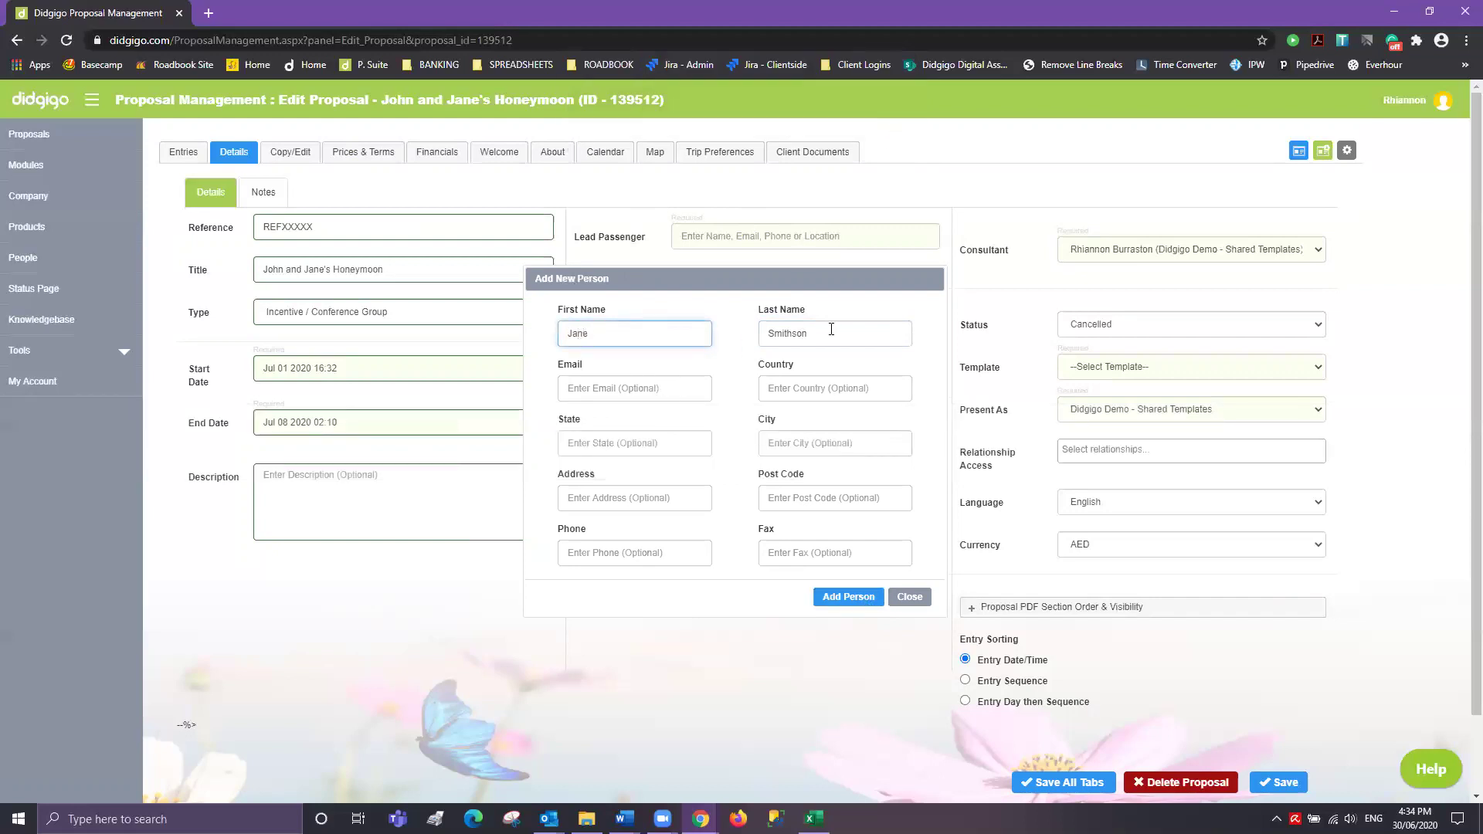
- Add the second traveller as a person and acknowledge the success message
{"action": "left_click", "coordinate": [848, 598]}
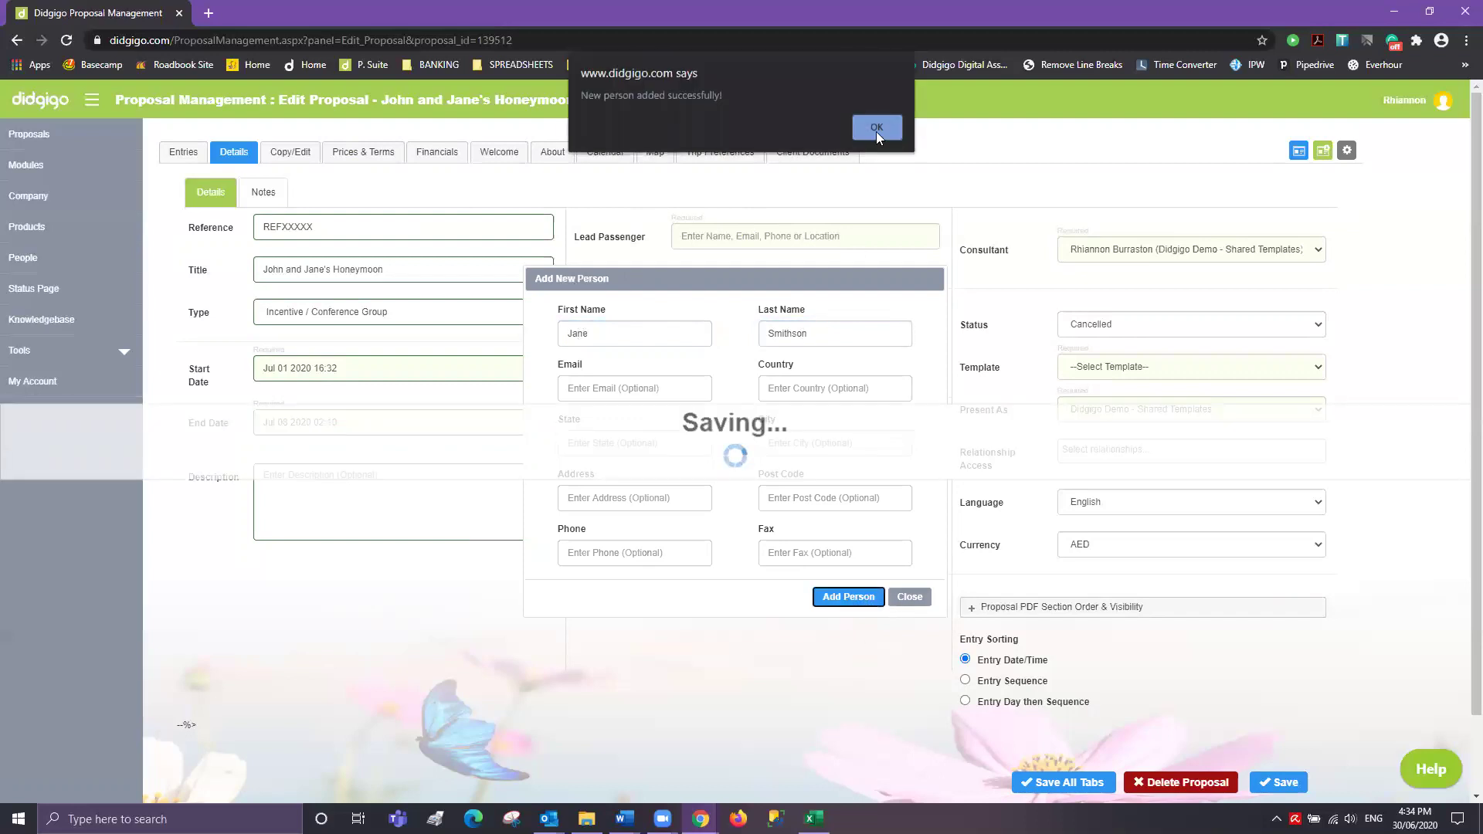
{"action": "left_click", "coordinate": [876, 130]}
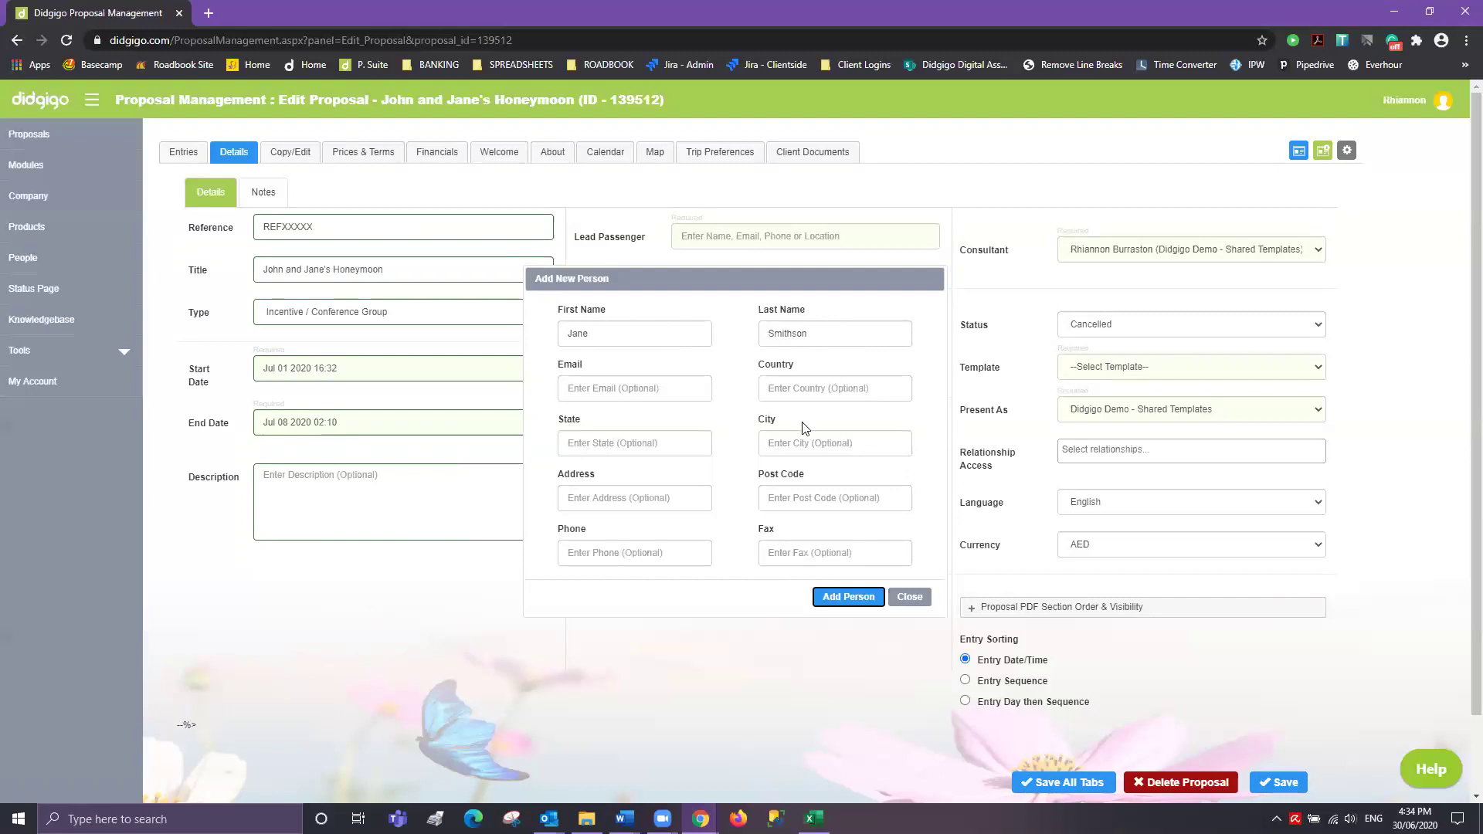
- Close the person form, search the first traveller by name, and pick them as lead passenger
{"action": "left_click", "coordinate": [911, 597]}
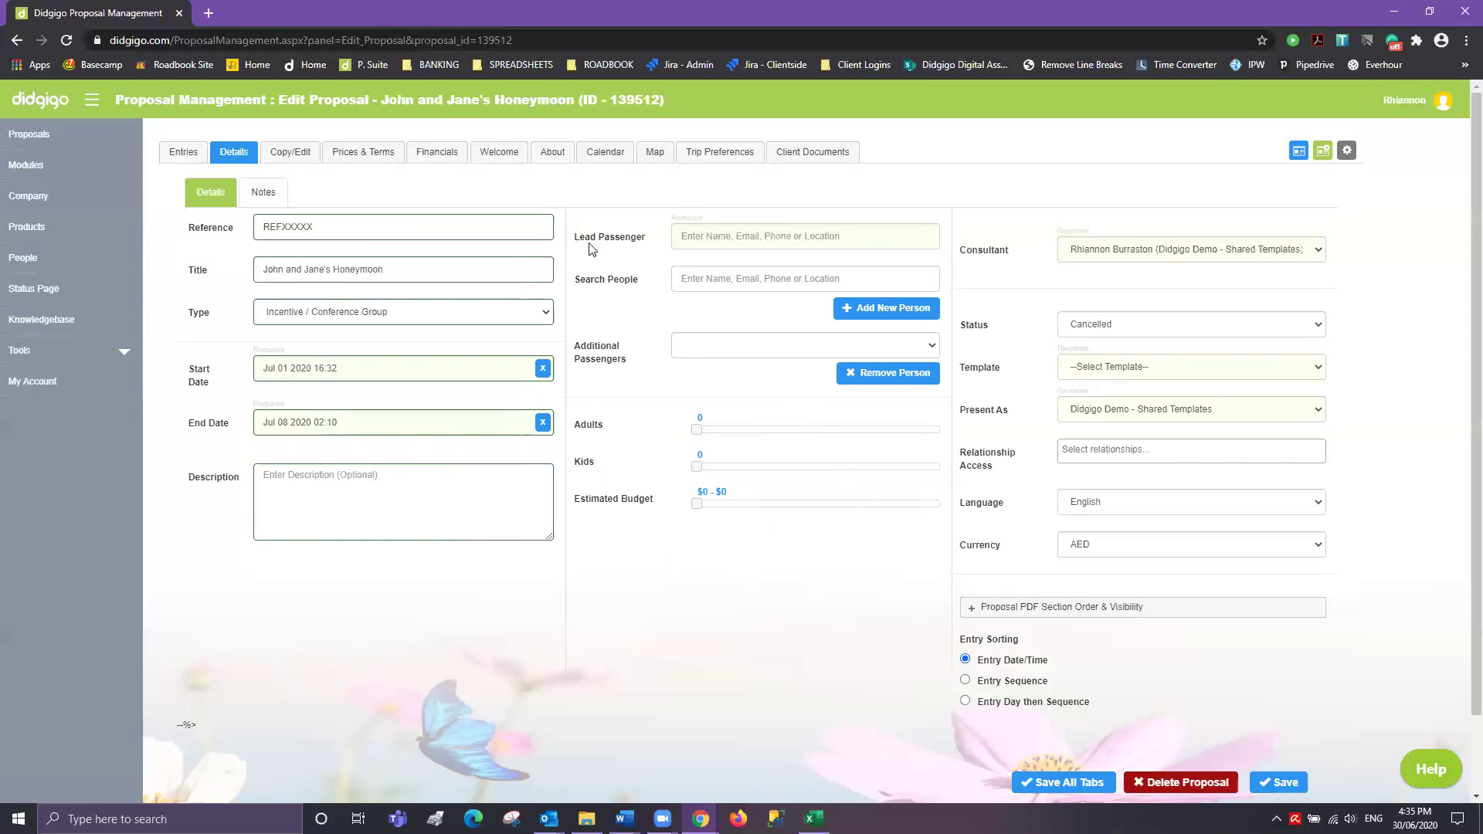
{"action": "left_click", "coordinate": [694, 240]}
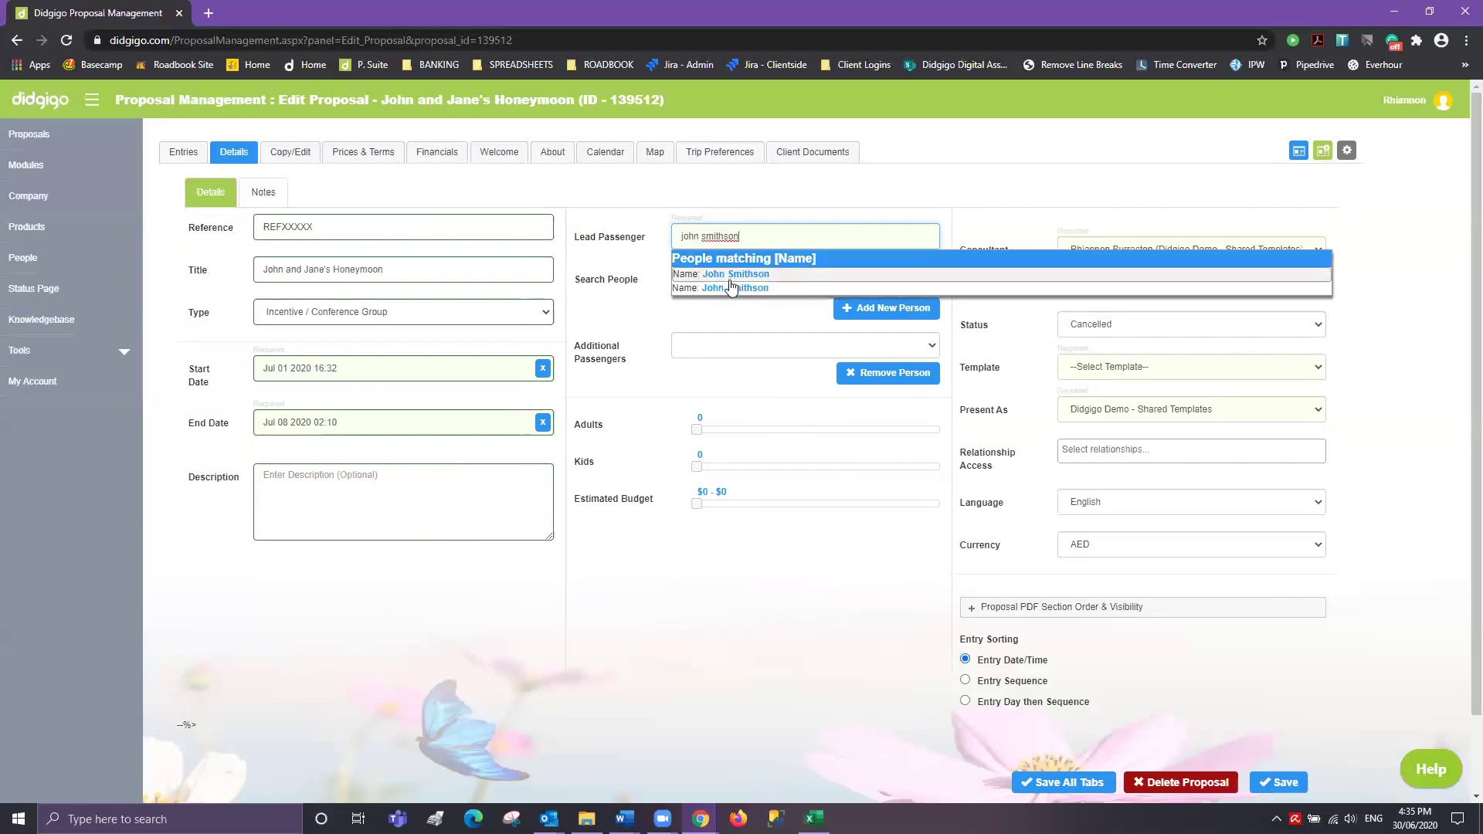
{"action": "left_click", "coordinate": [730, 275]}
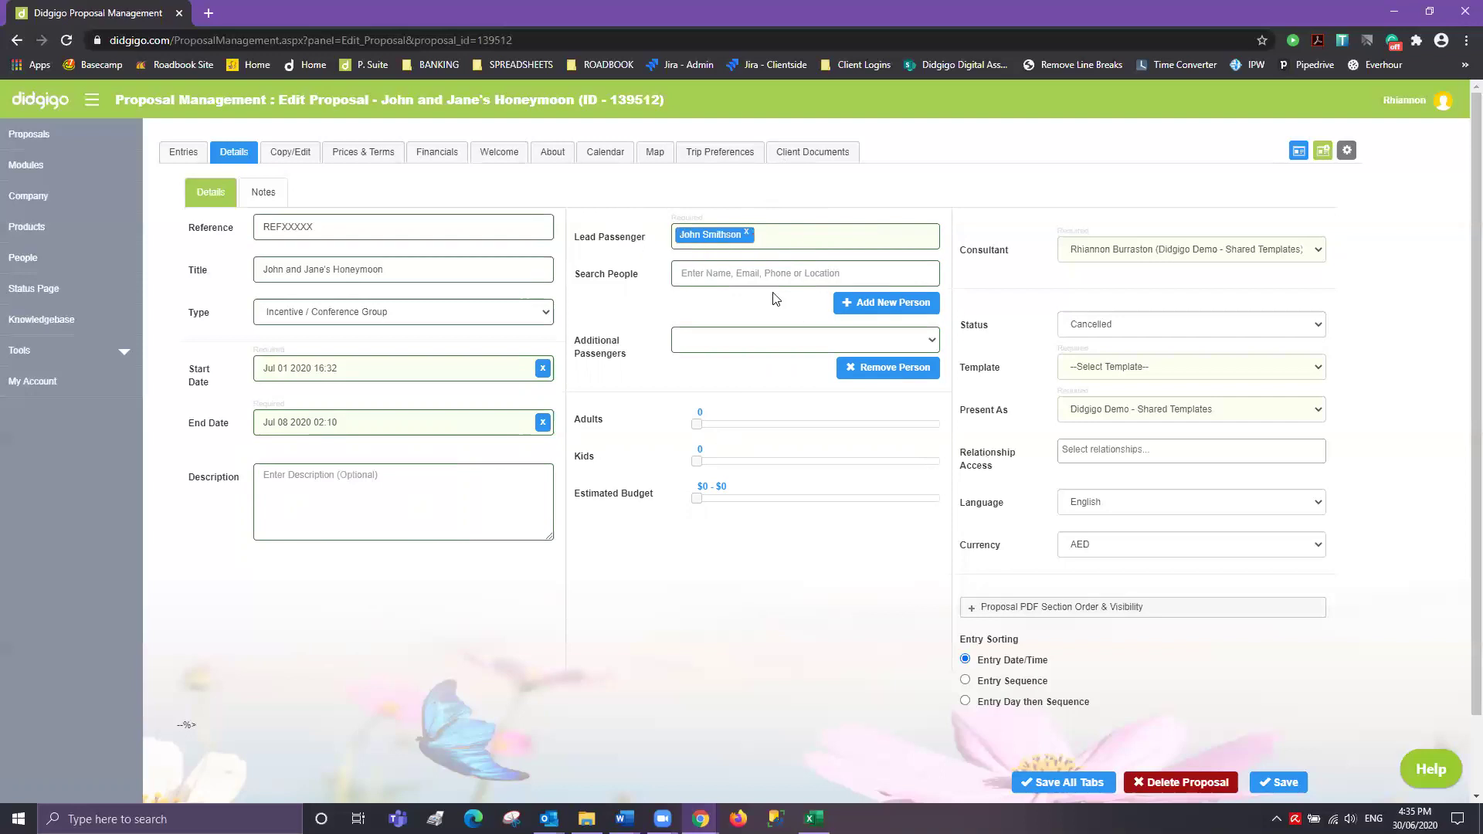
- Find the second traveller in the people search, add them as an additional passenger, and verify
{"action": "left_click", "coordinate": [709, 281]}
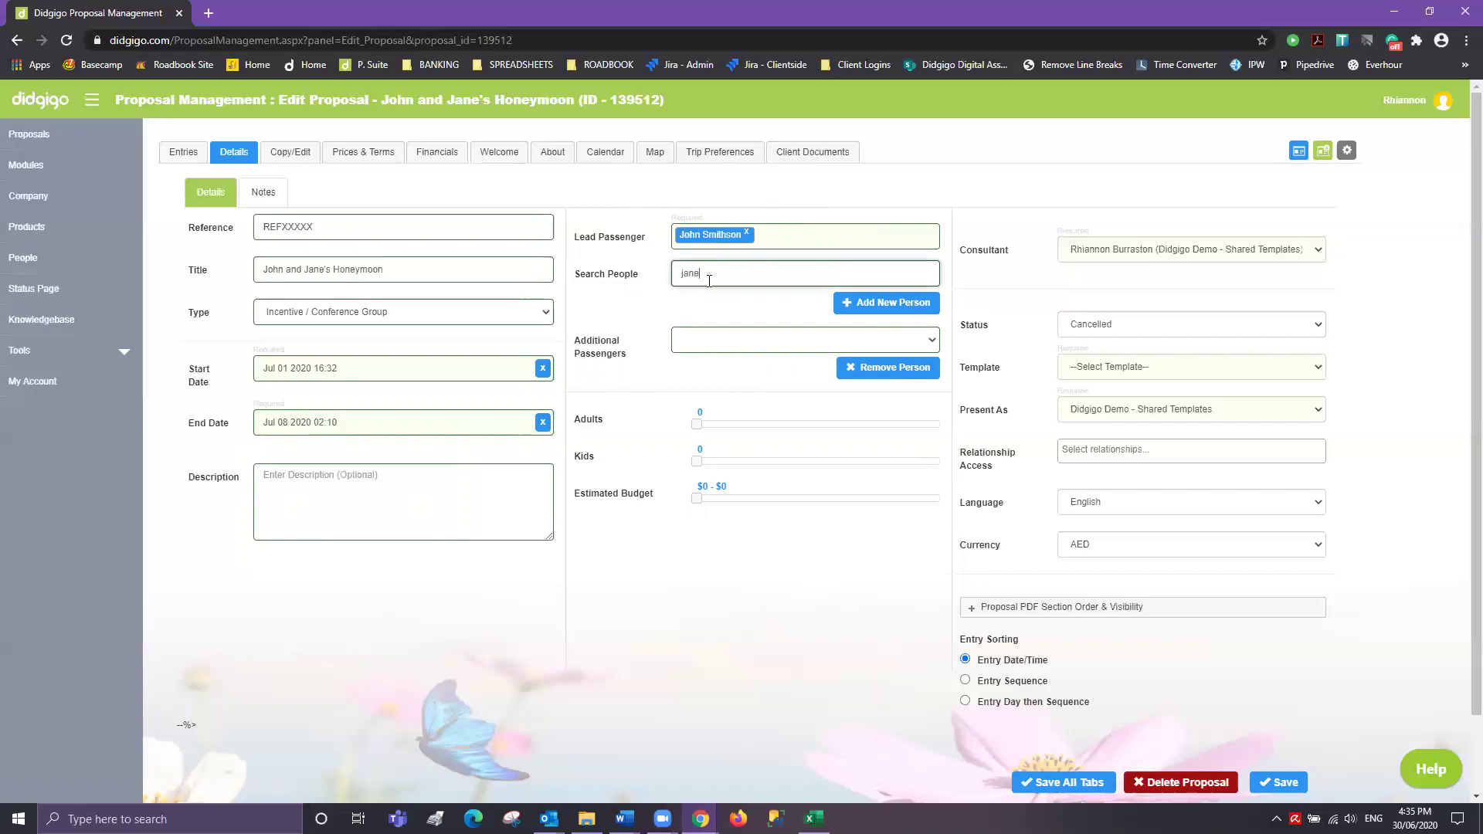
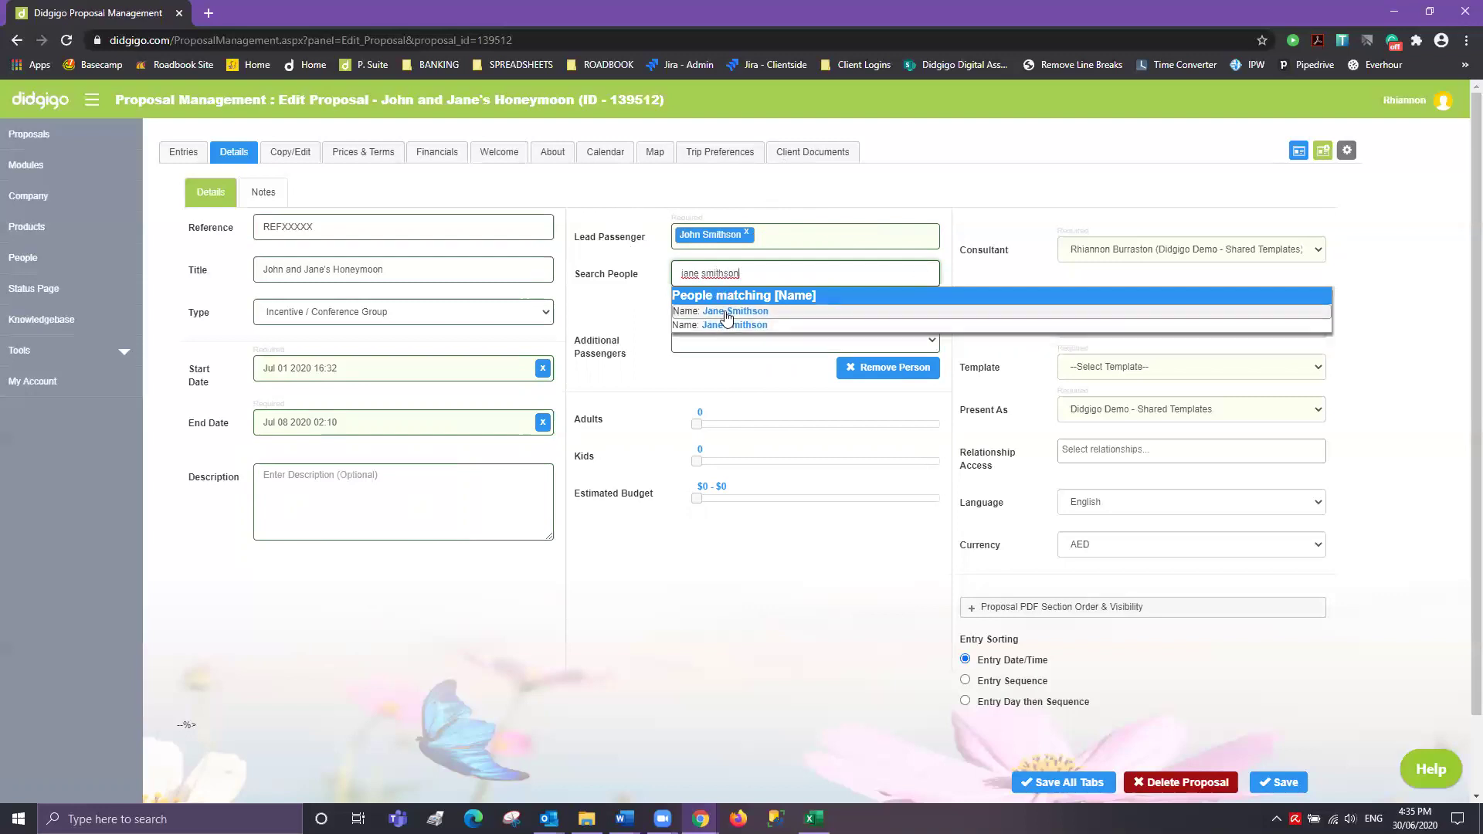
{"action": "left_click", "coordinate": [725, 312]}
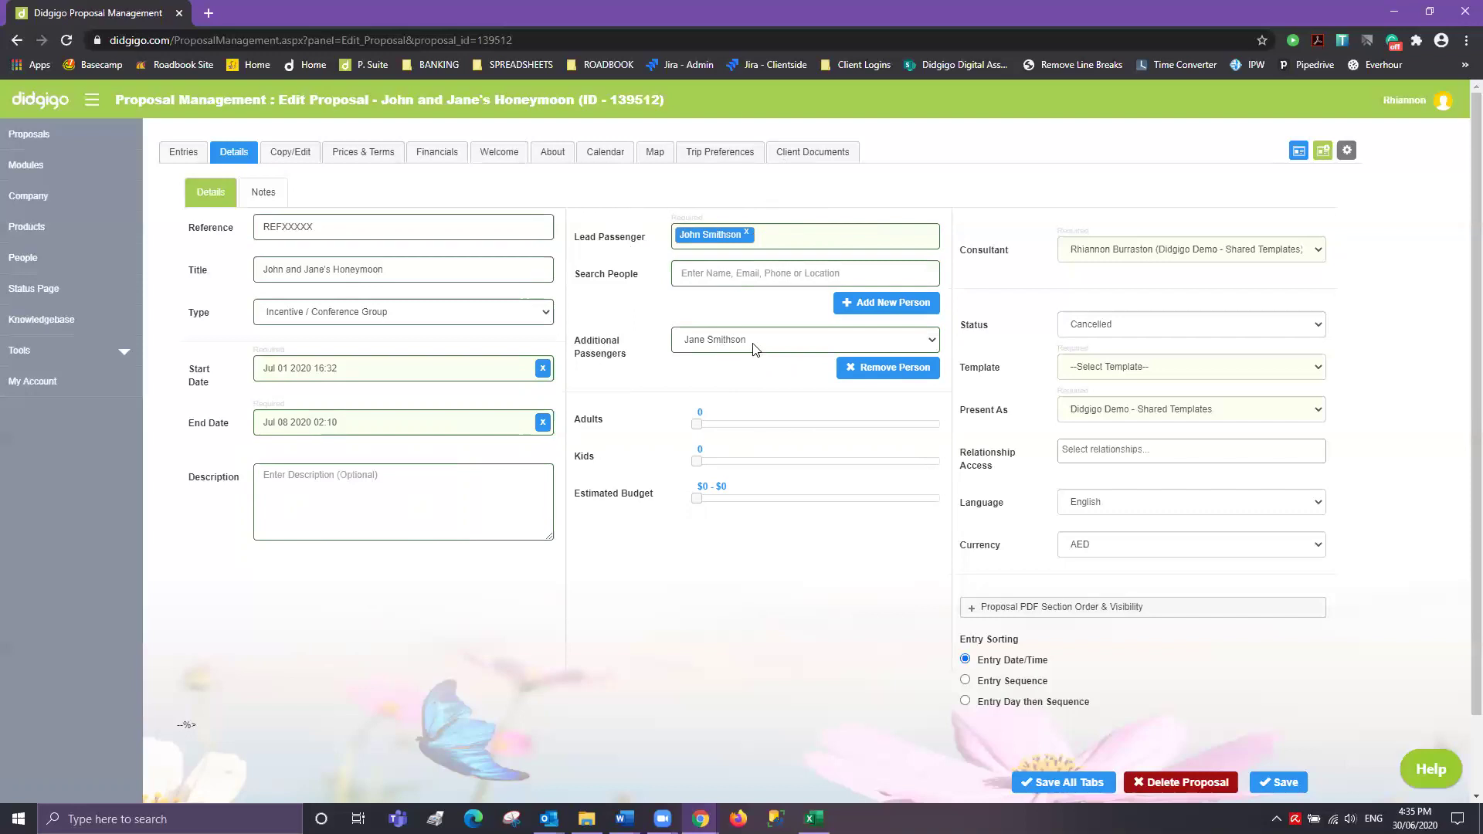
{"action": "left_click", "coordinate": [703, 273]}
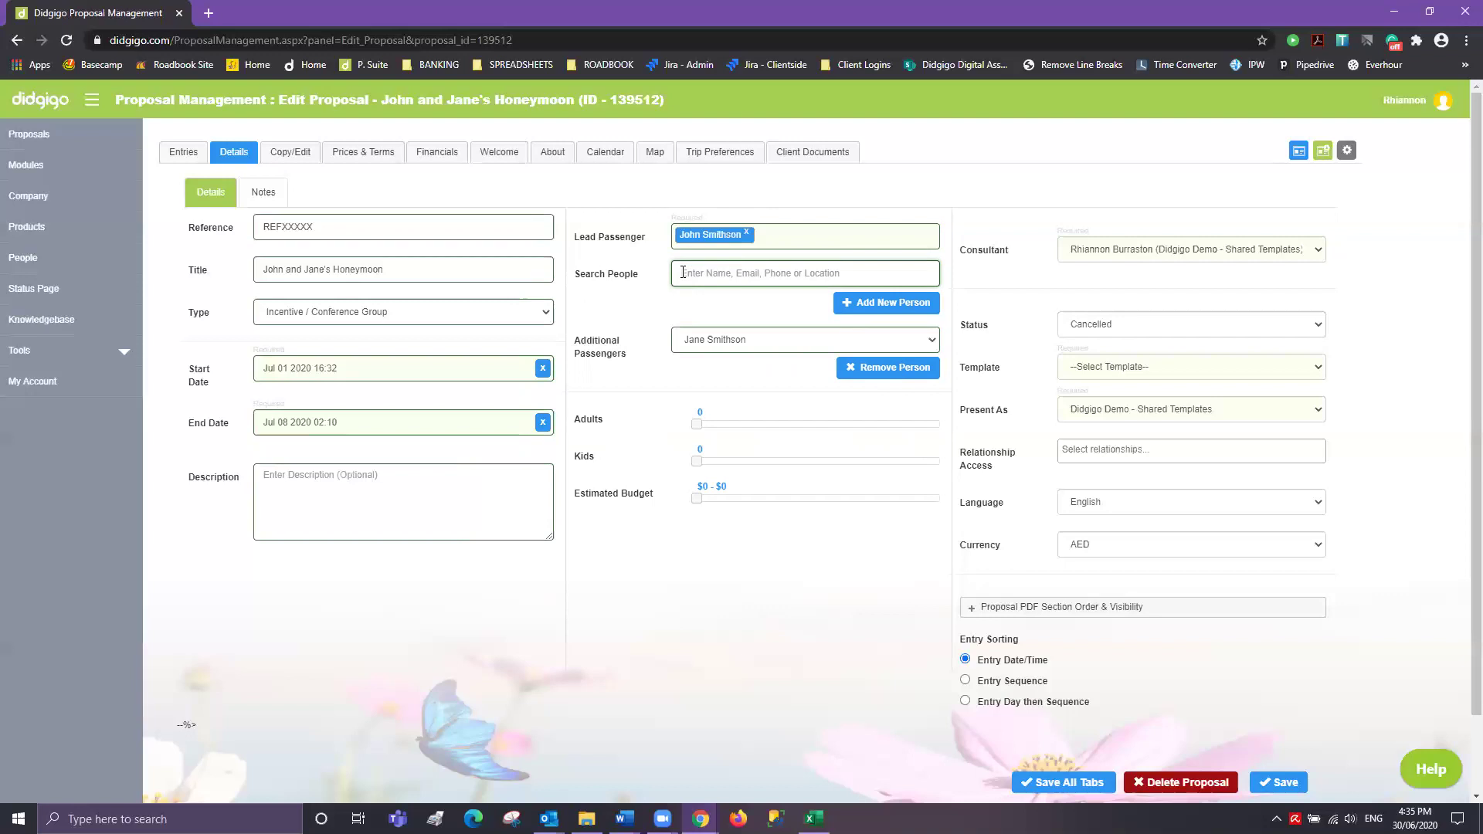
{"action": "left_click", "coordinate": [933, 342]}
{"action": "left_click", "coordinate": [933, 341]}
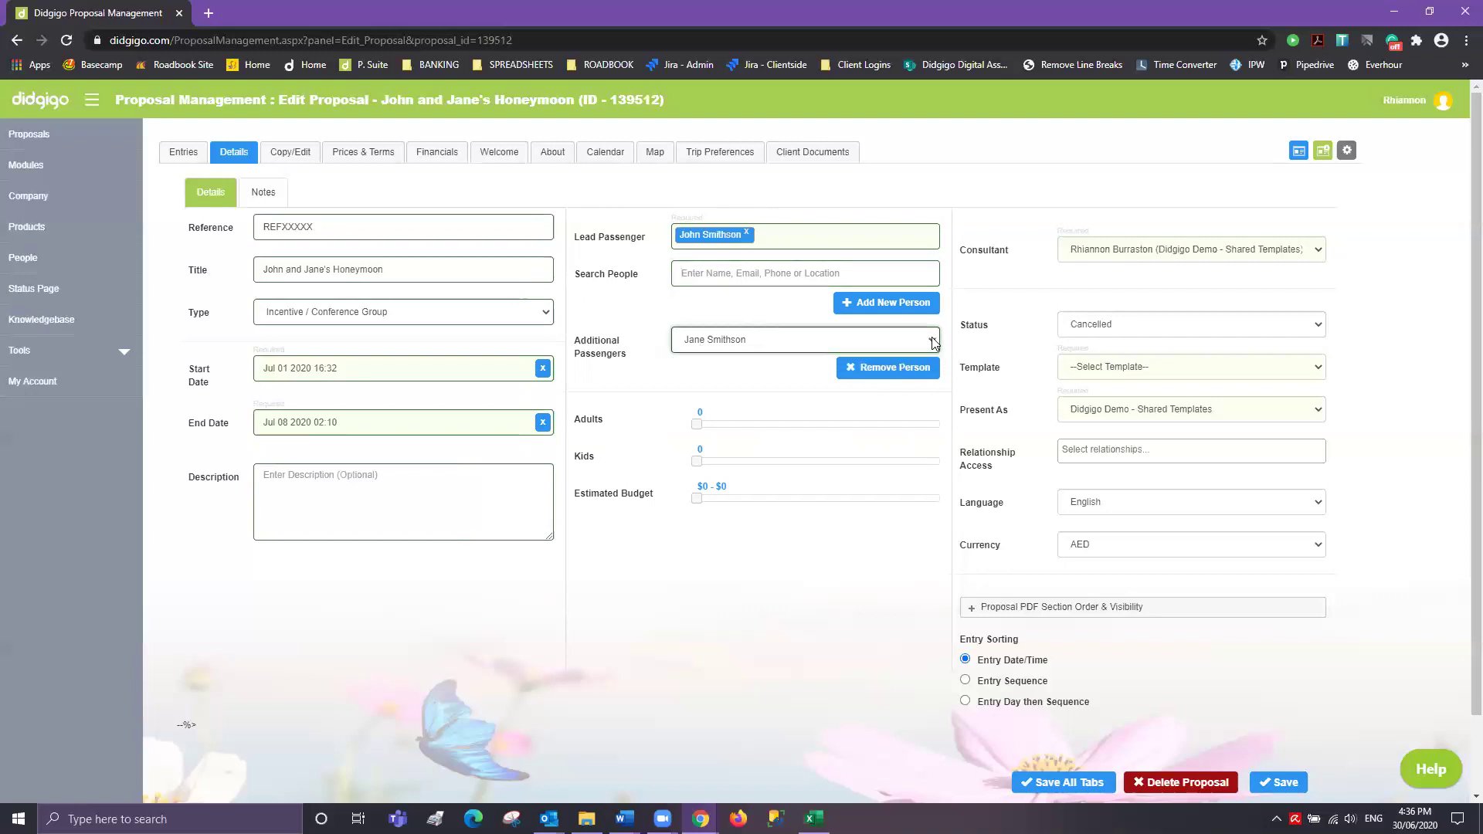
{"action": "left_click", "coordinate": [933, 342]}
{"action": "left_click", "coordinate": [933, 341]}
- Set Adults to 2 and try adjusting the Estimated Budget slider
{"action": "left_click_drag", "start_coordinate": [695, 423], "coordinate": [695, 468]}
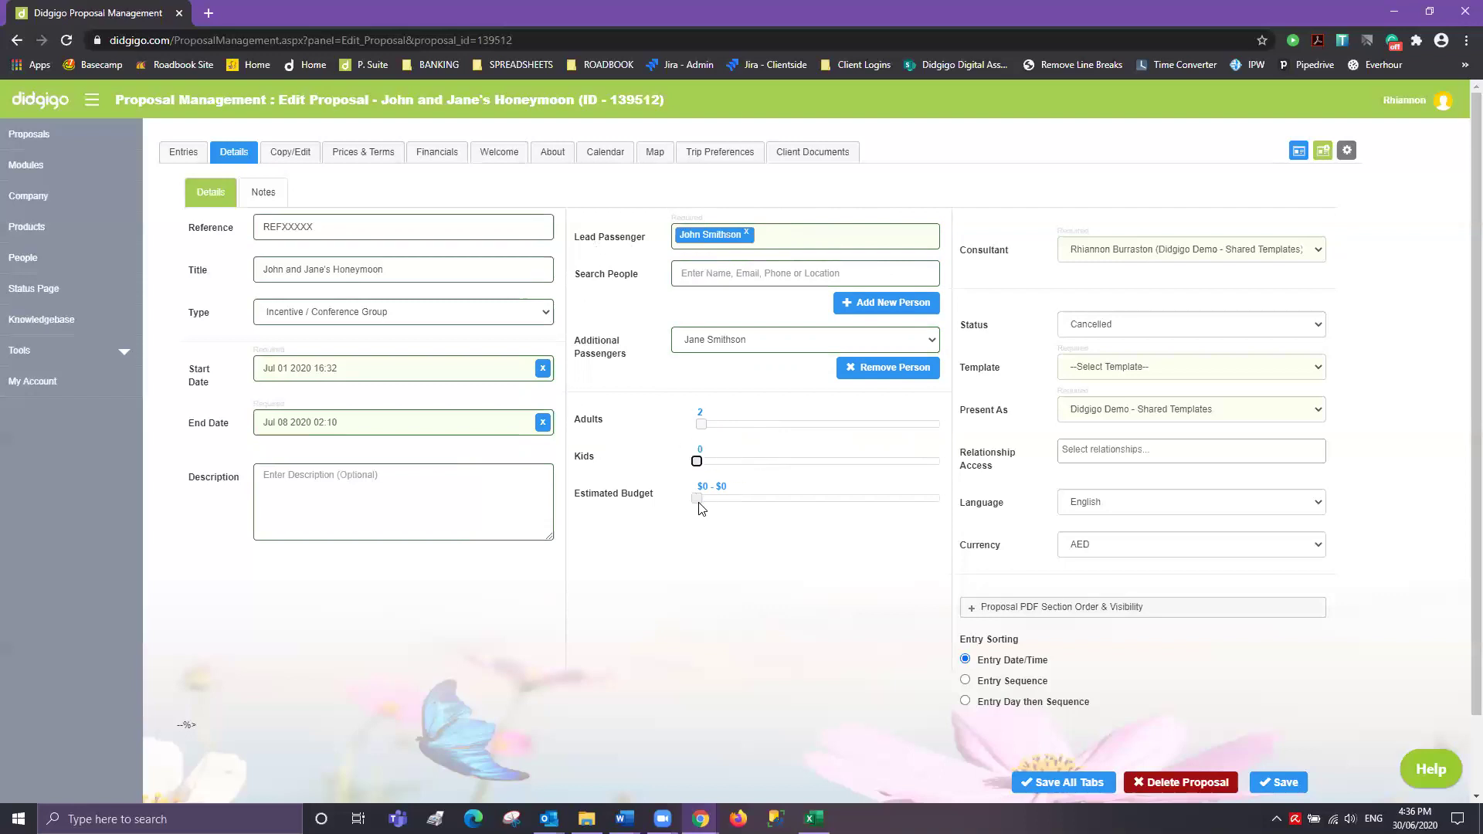
{"action": "left_click_drag", "start_coordinate": [697, 501], "coordinate": [699, 509]}
{"action": "left_click", "coordinate": [1317, 255]}
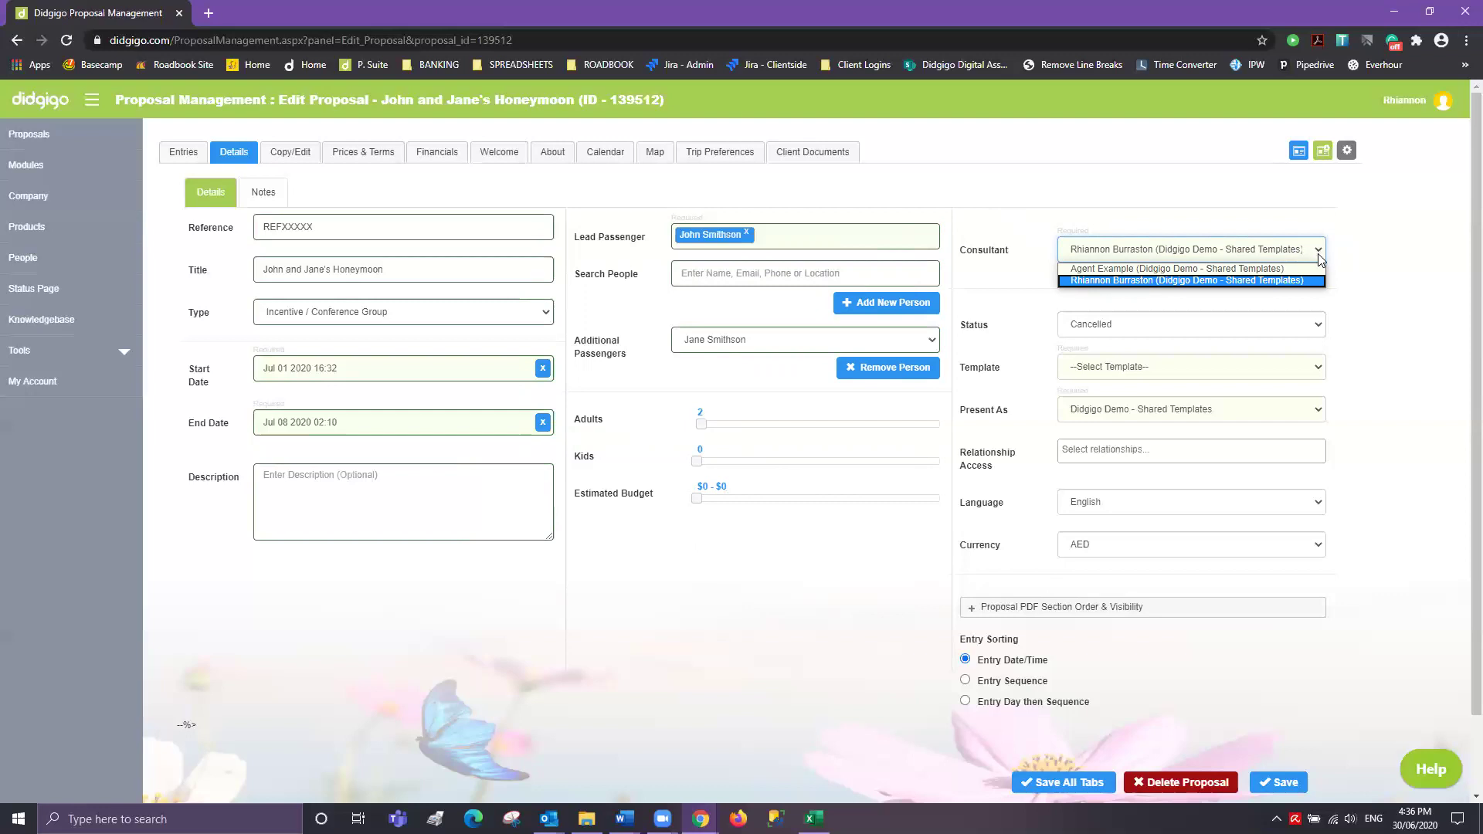
- Keep the current consultant and set the proposal status to Quote
{"action": "left_click", "coordinate": [1370, 238]}
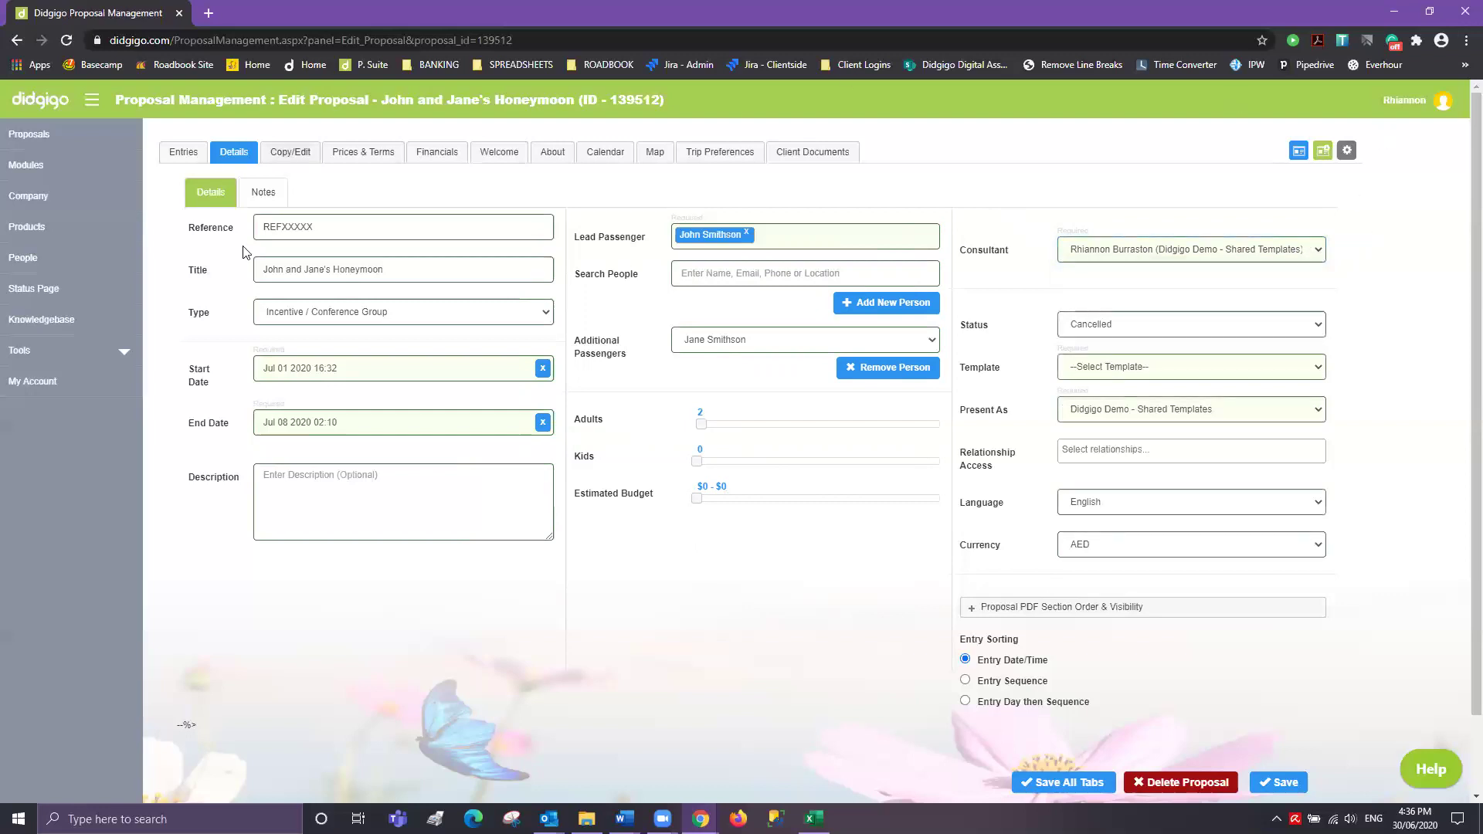
{"action": "left_click", "coordinate": [1317, 257]}
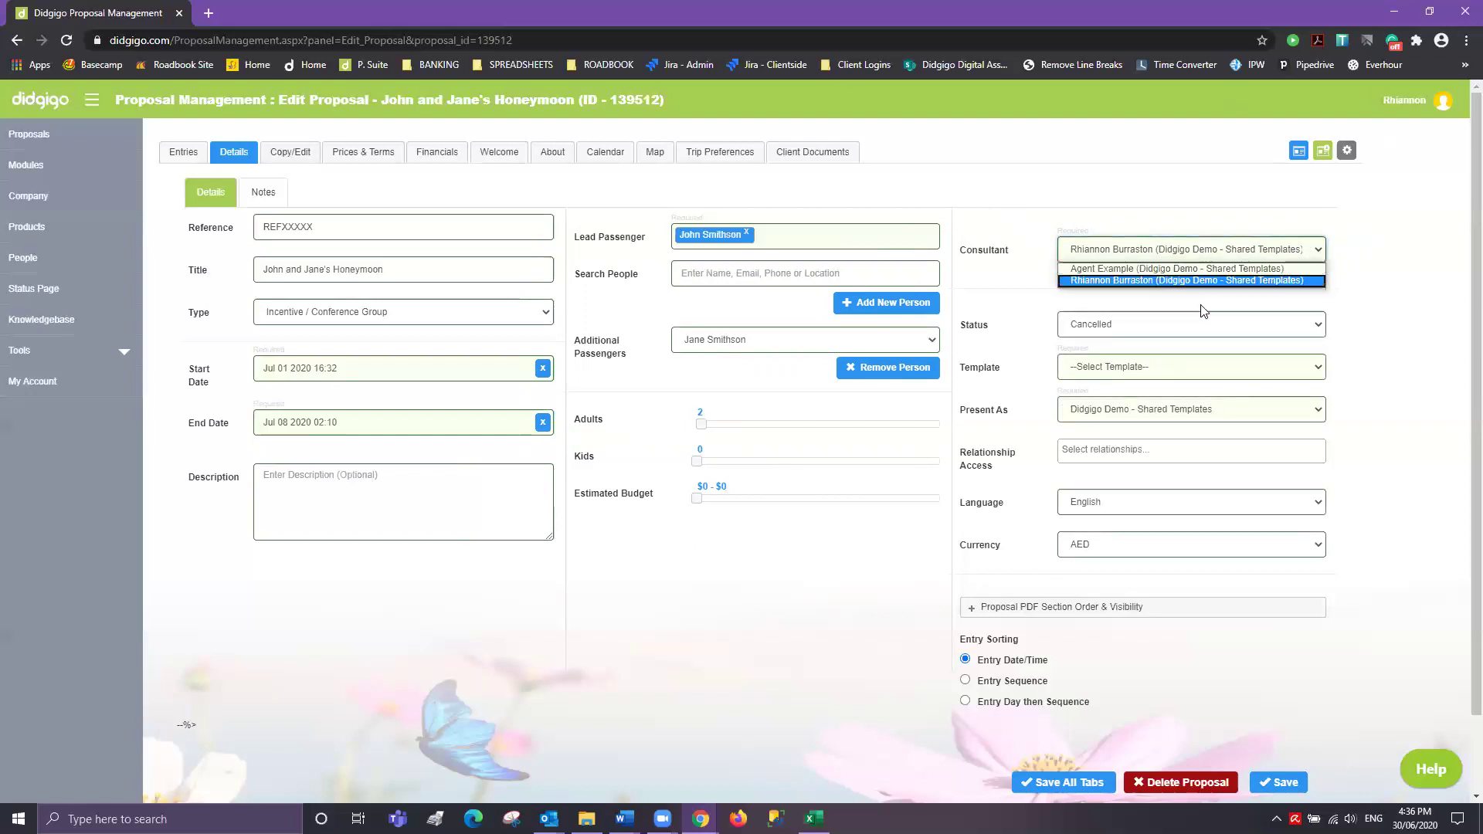
{"action": "left_click", "coordinate": [1411, 264]}
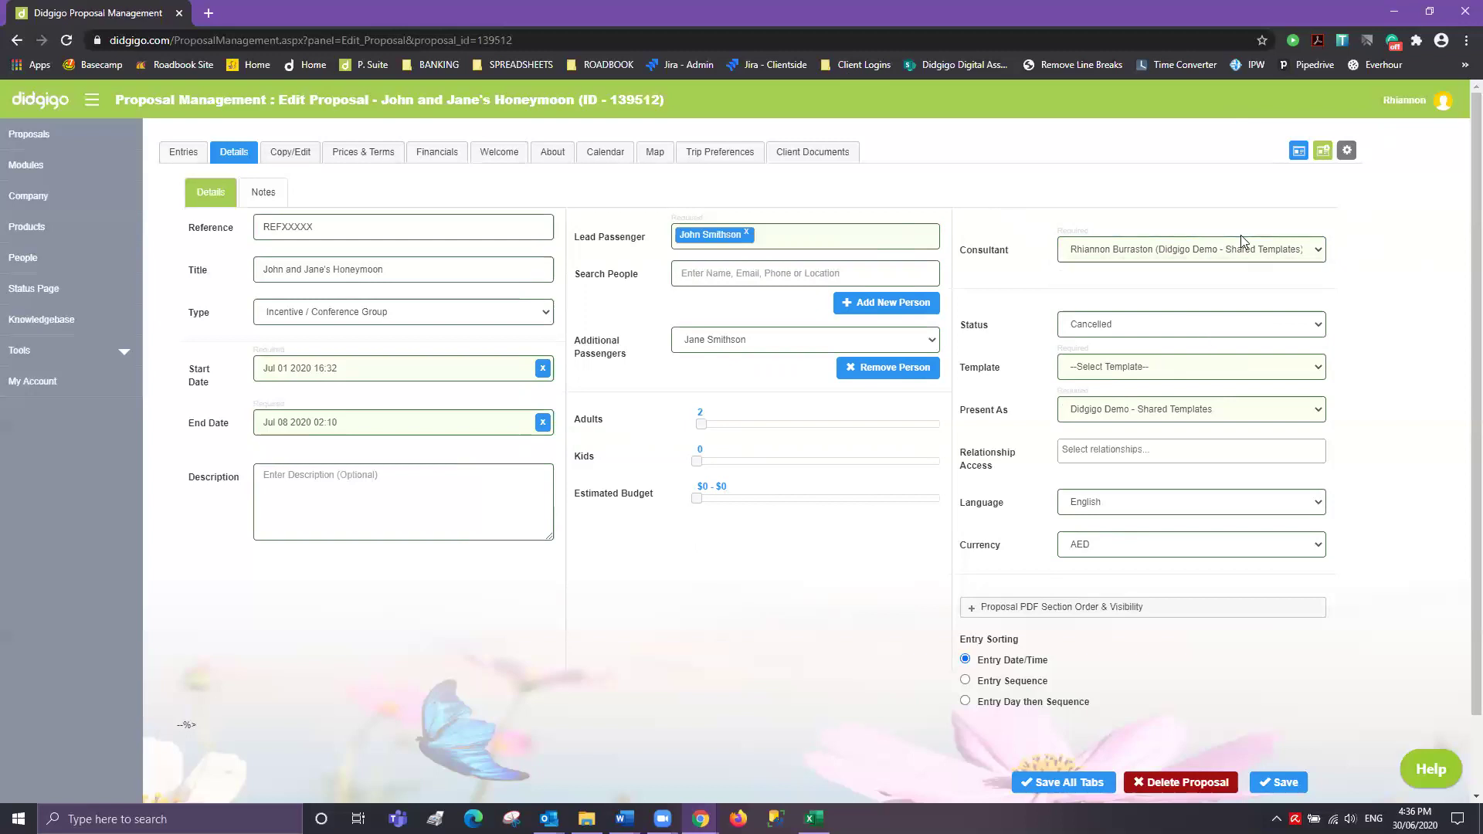
{"action": "left_click", "coordinate": [1311, 329]}
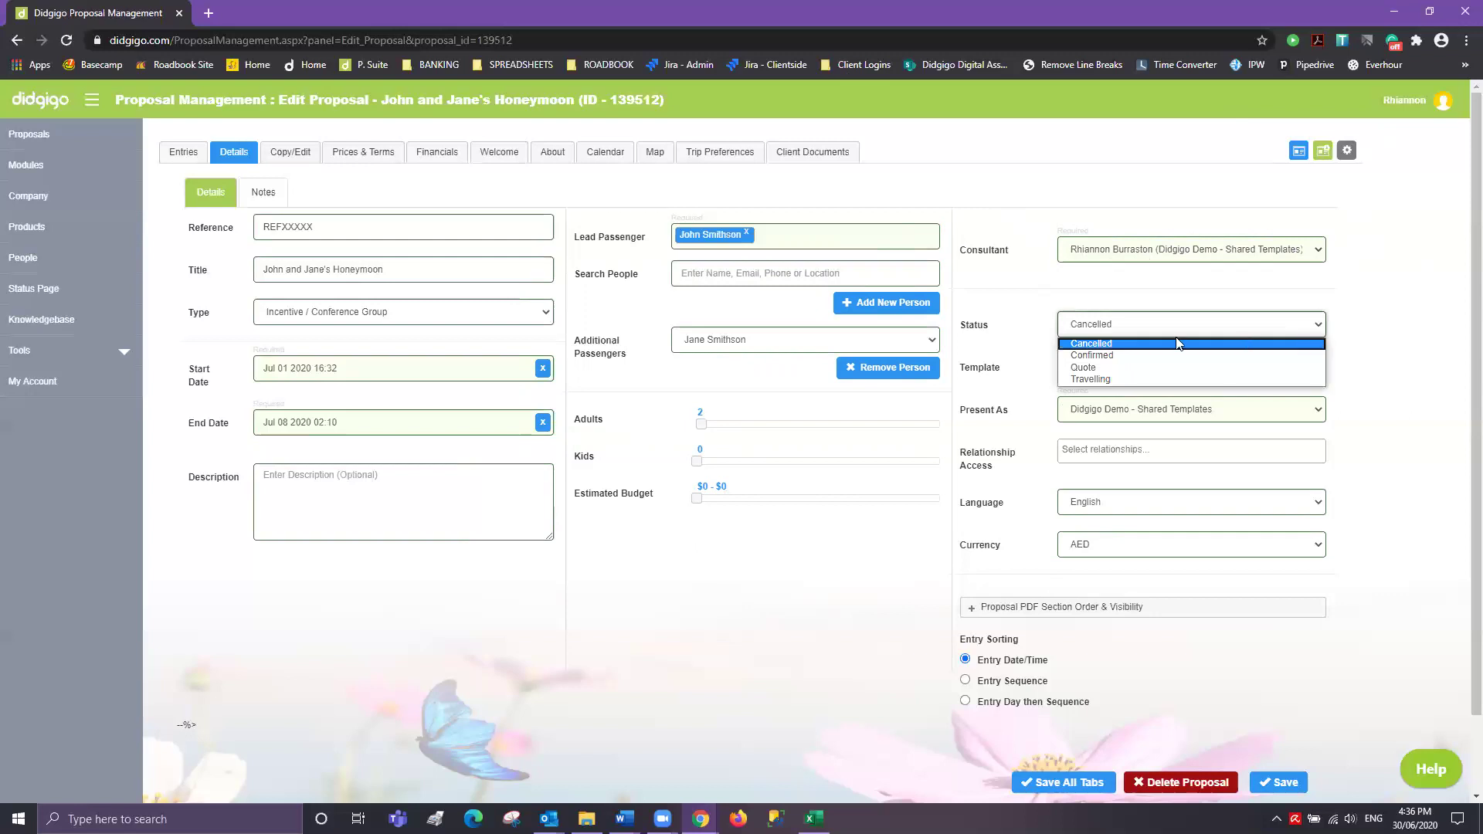
{"action": "left_click", "coordinate": [1103, 371]}
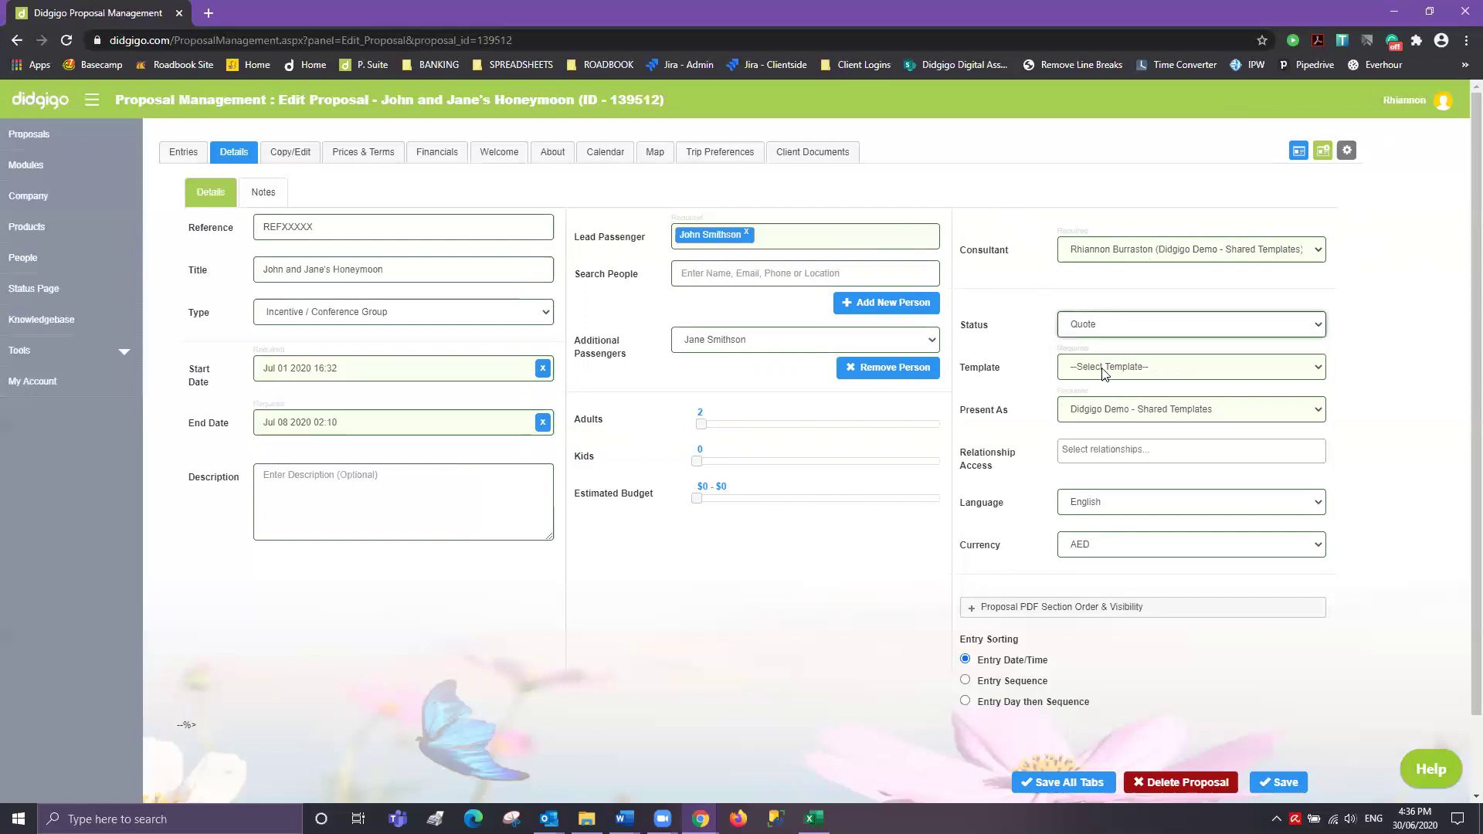
- Apply the Modern Template - Fire template to the proposal
{"action": "left_click", "coordinate": [1316, 369]}
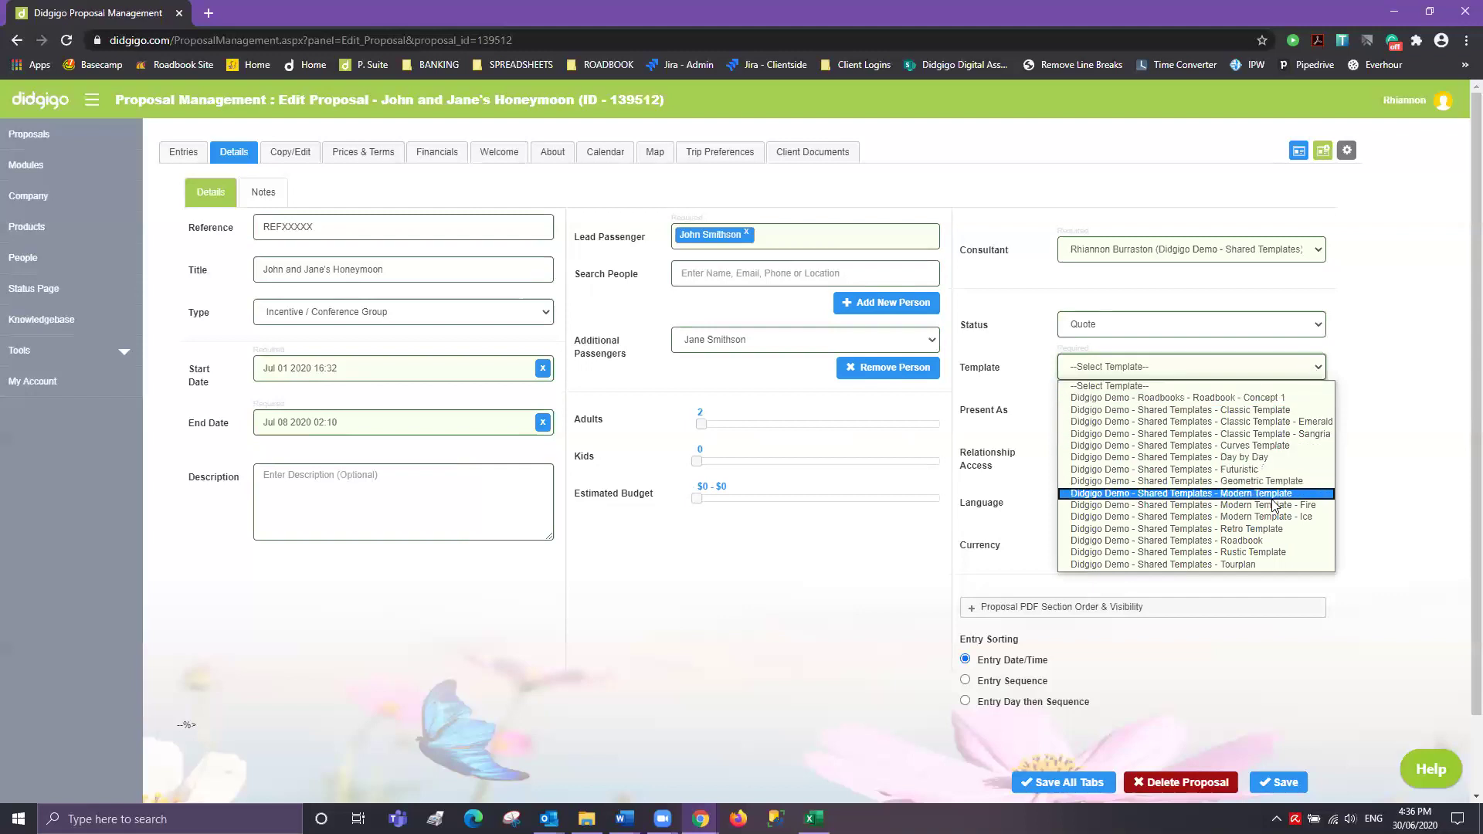
{"action": "left_click", "coordinate": [1271, 505]}
{"action": "left_click", "coordinate": [1390, 448]}
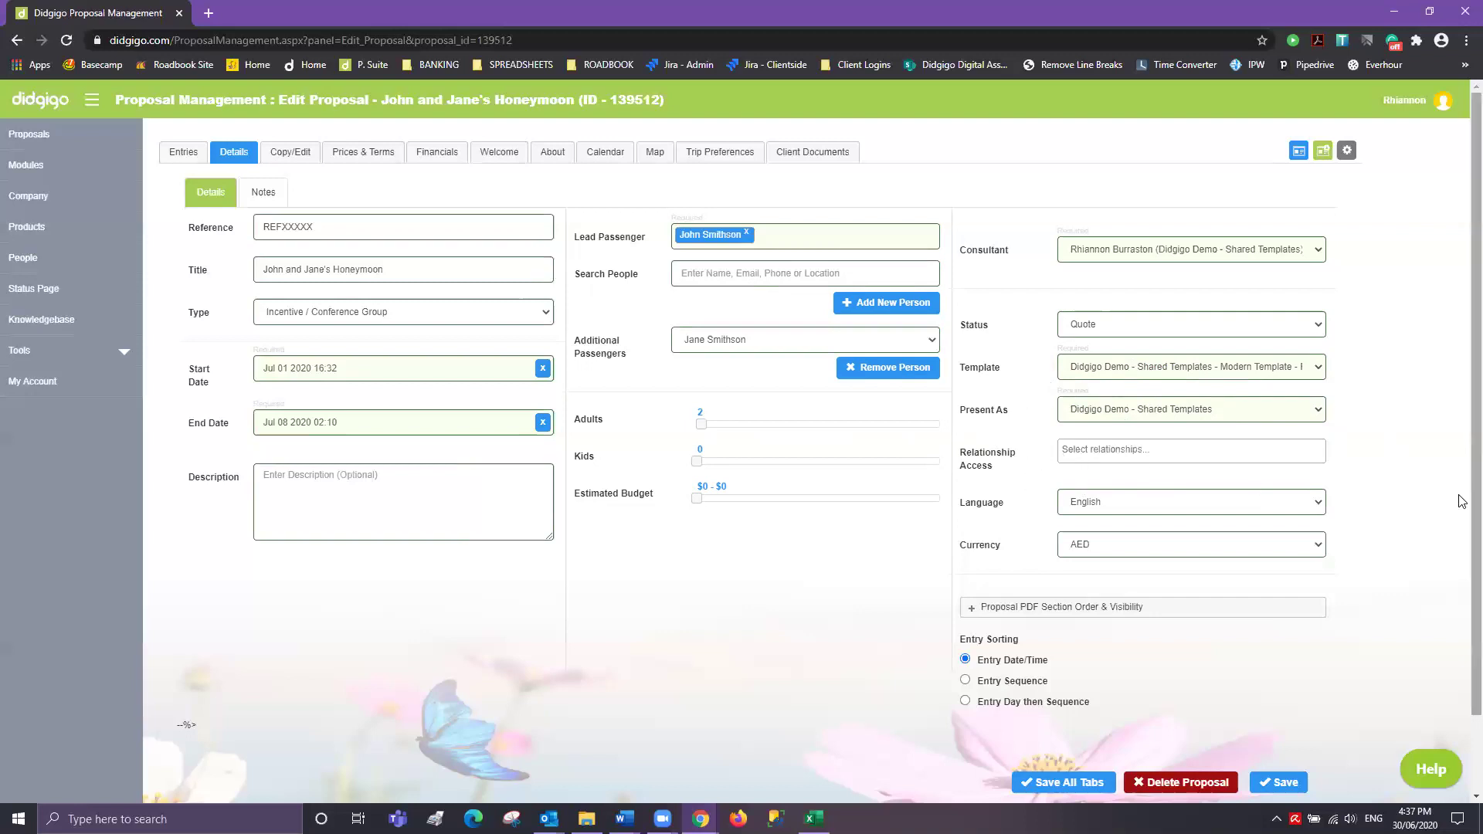
- Switch the proposal currency to USD
{"action": "left_click", "coordinate": [1318, 505]}
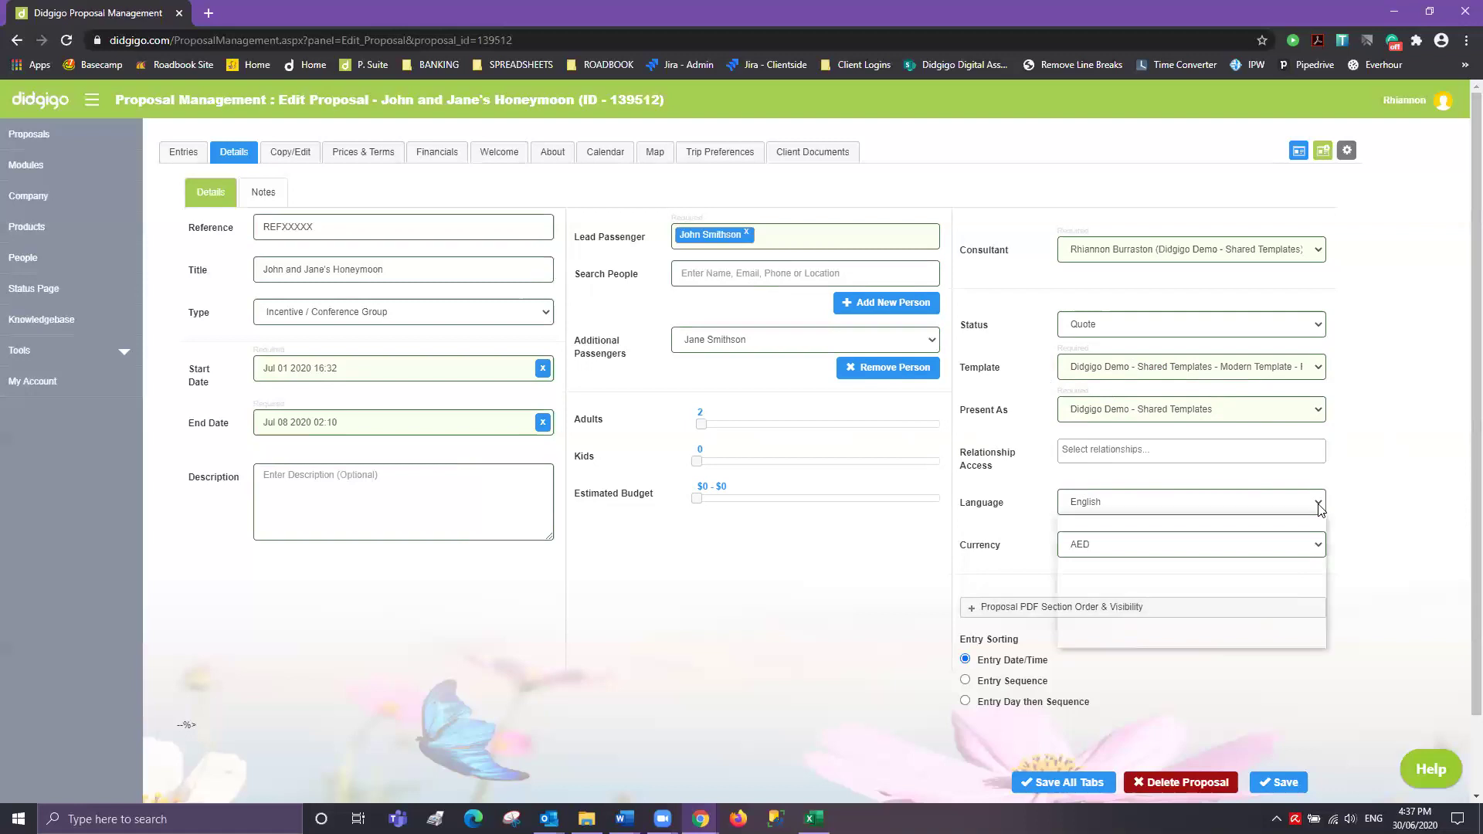
{"action": "left_click", "coordinate": [1316, 544]}
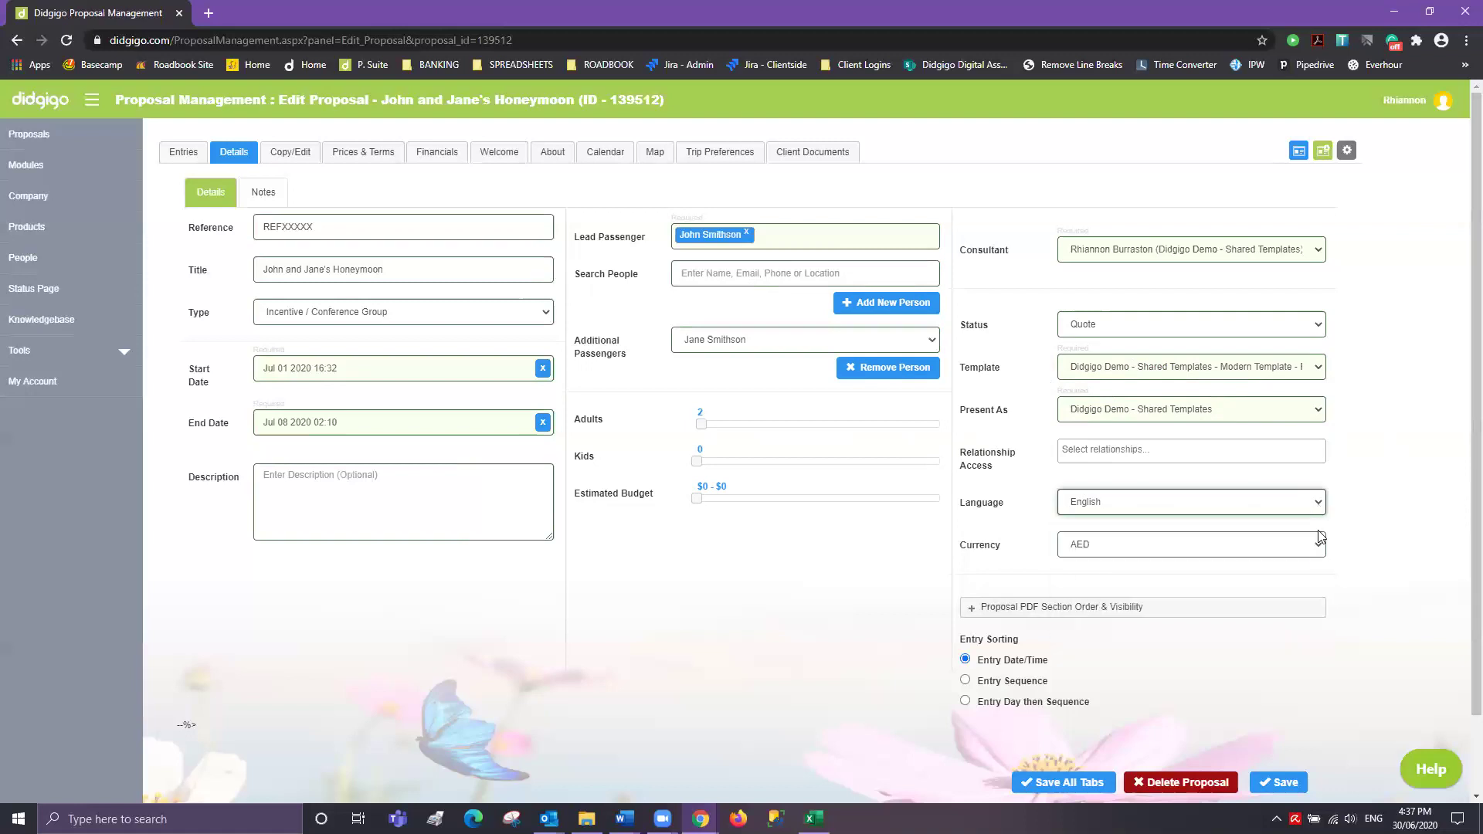
{"action": "left_click", "coordinate": [1315, 547]}
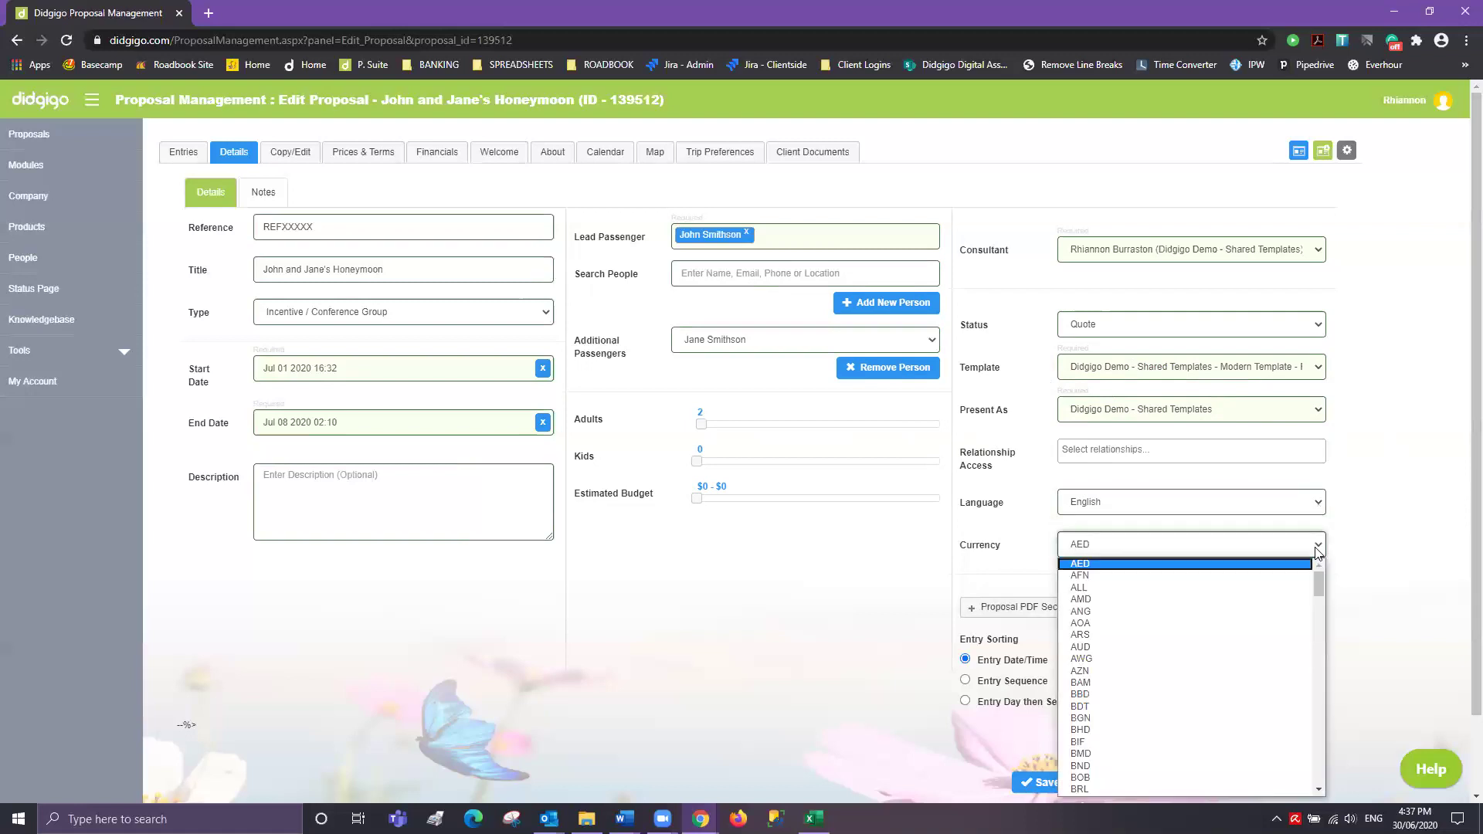
{"action": "type", "text": "usd"}
{"action": "key", "text": "Return"}
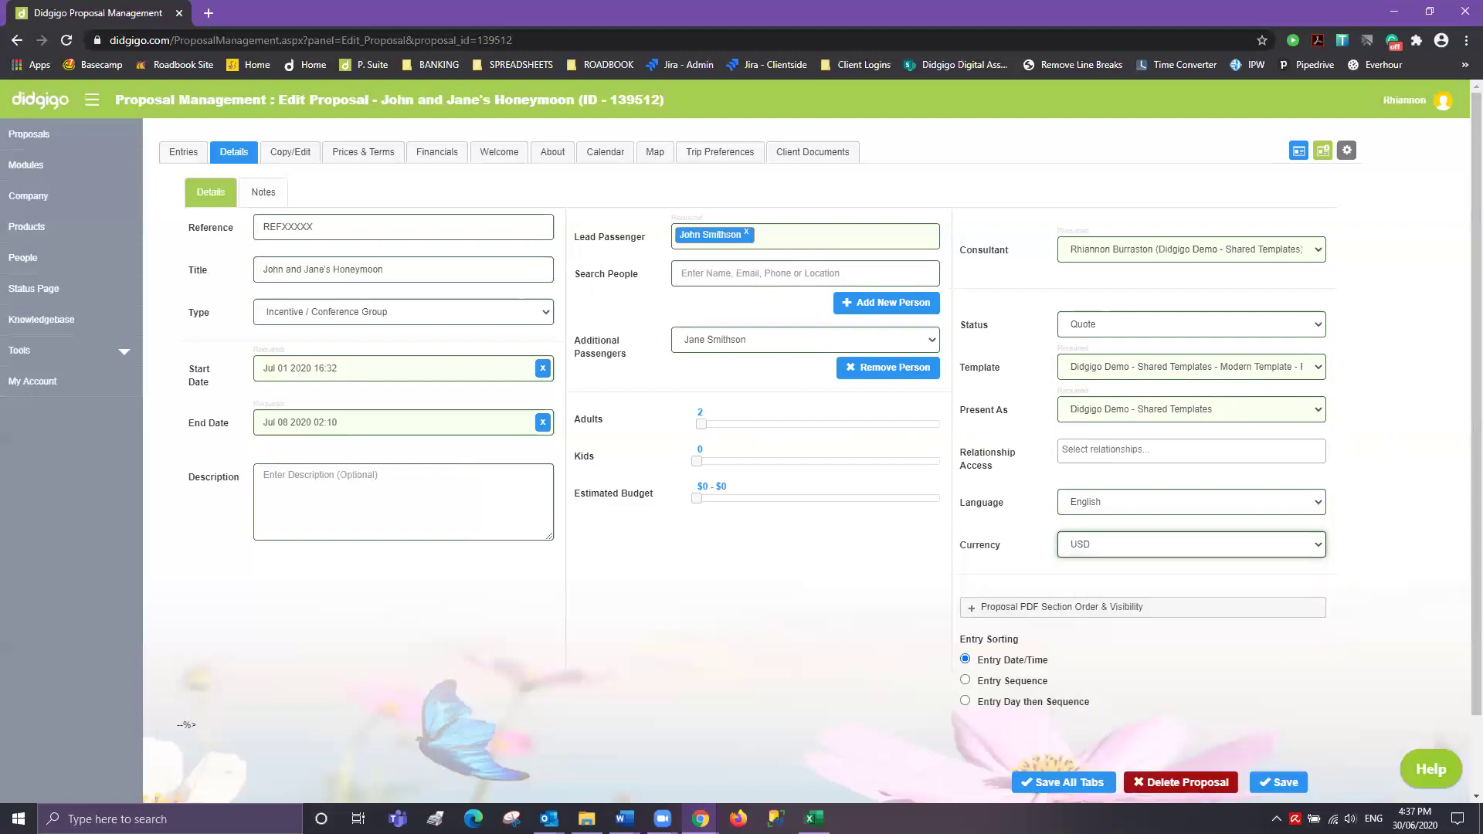
- In the PDF section order and visibility settings, make Agent Intro visible
{"action": "scroll", "coordinate": [985, 653], "scroll_direction": "down", "scroll_amount": 1}
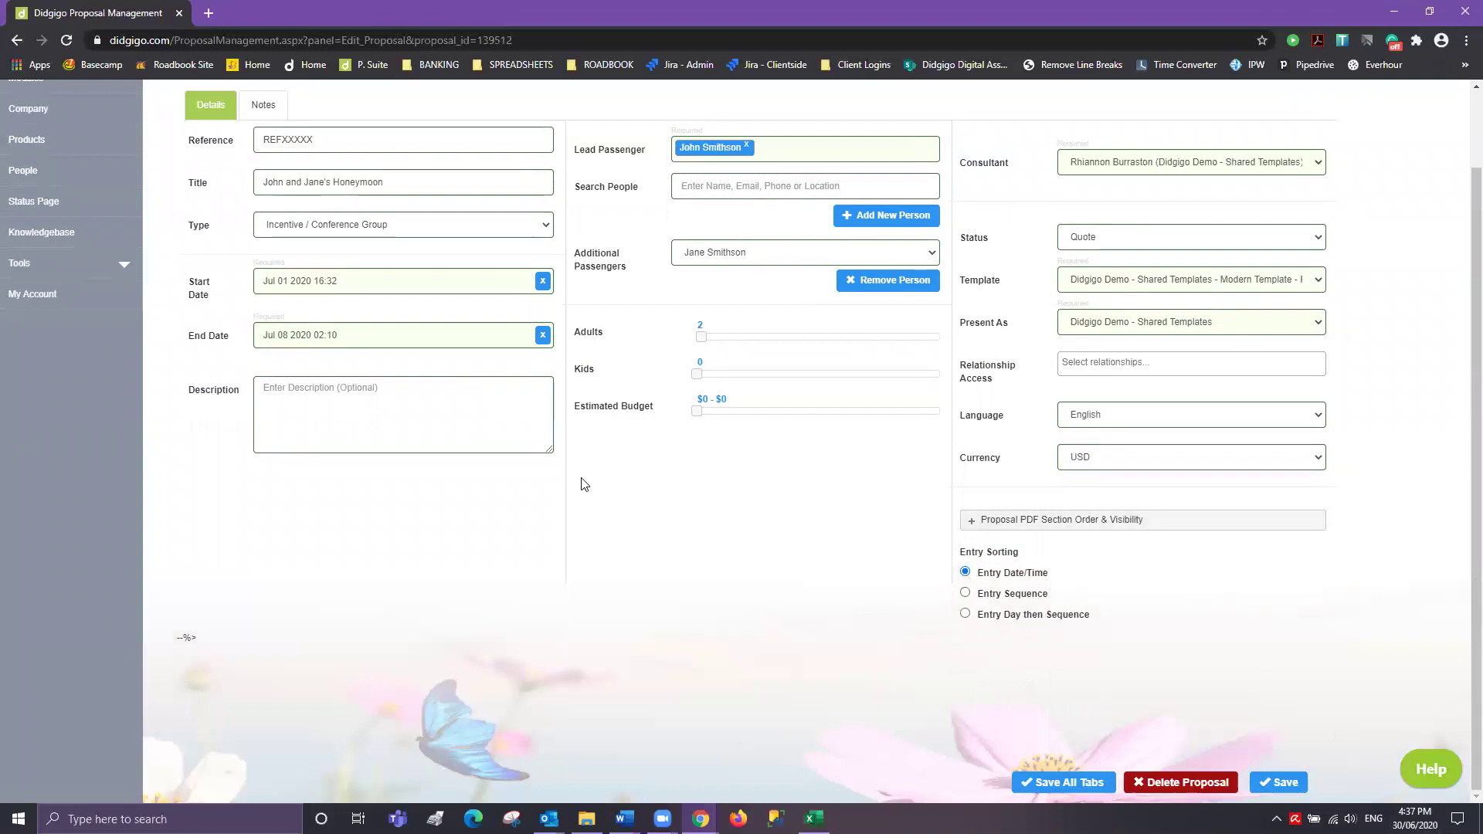
{"action": "scroll", "coordinate": [579, 483], "scroll_direction": "up", "scroll_amount": 1}
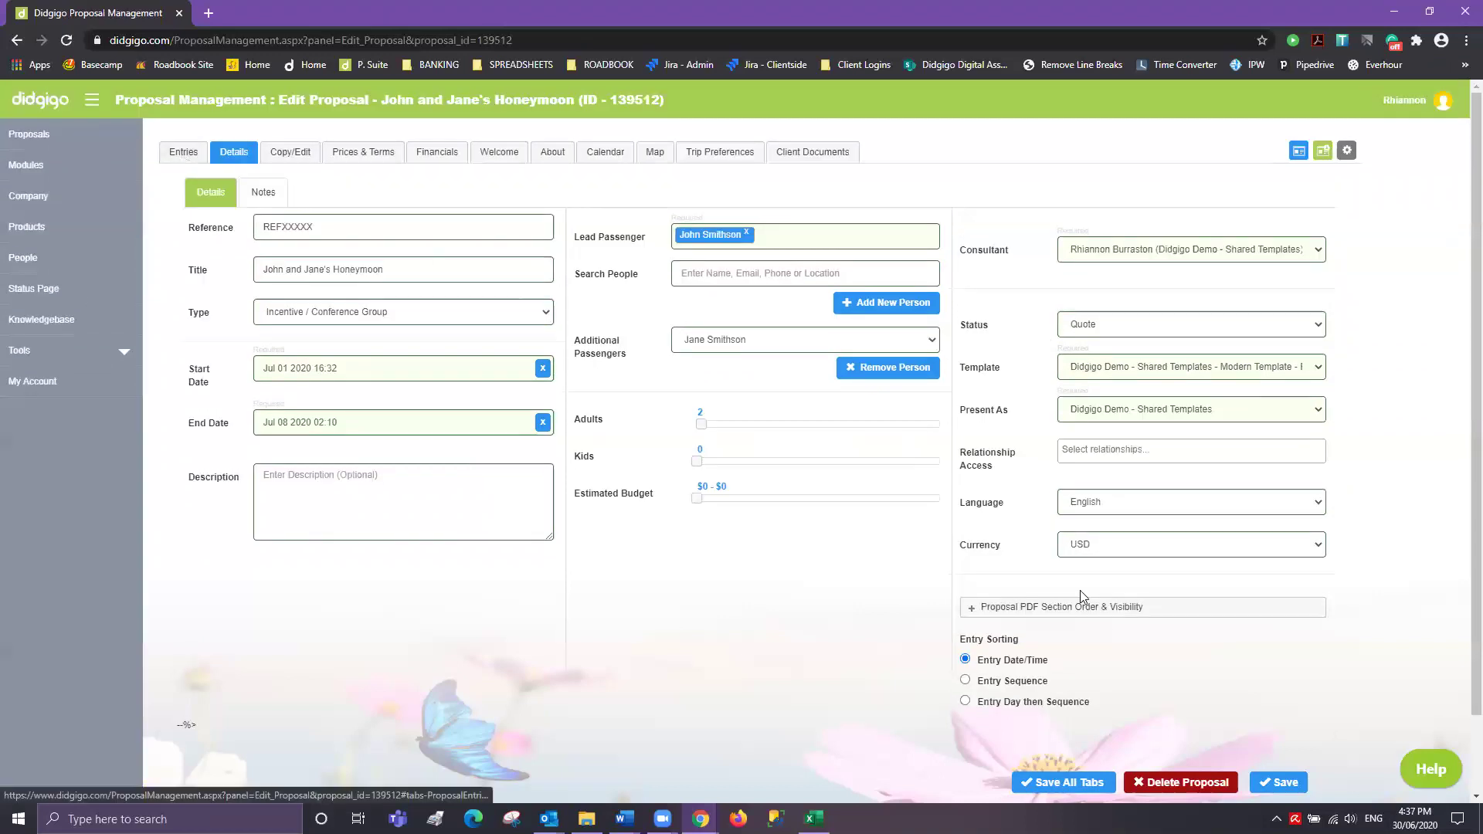
{"action": "scroll", "coordinate": [1081, 595], "scroll_direction": "down", "scroll_amount": 1}
{"action": "left_click", "coordinate": [997, 530]}
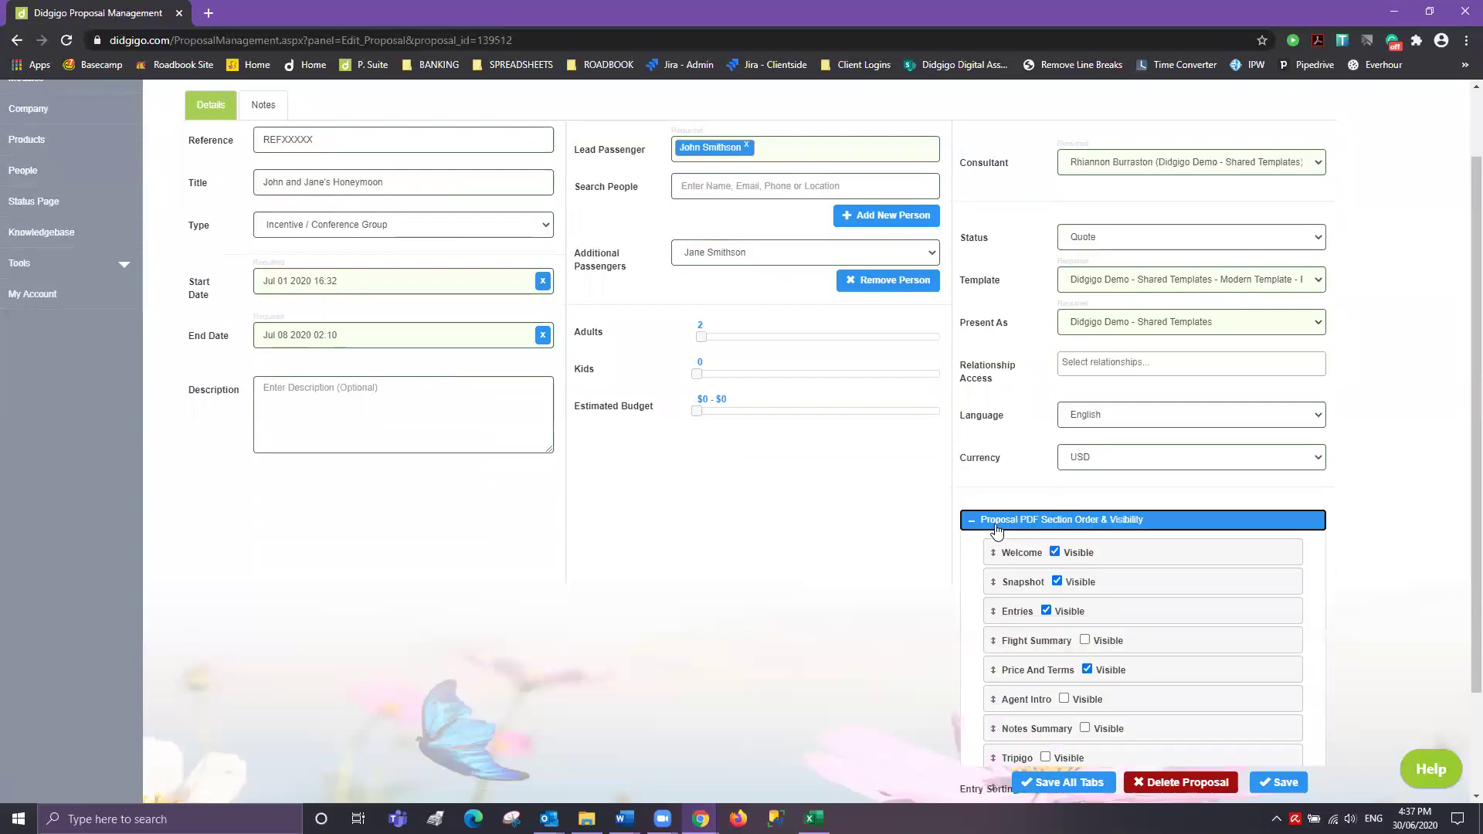
{"action": "scroll", "coordinate": [920, 589], "scroll_direction": "down", "scroll_amount": 2}
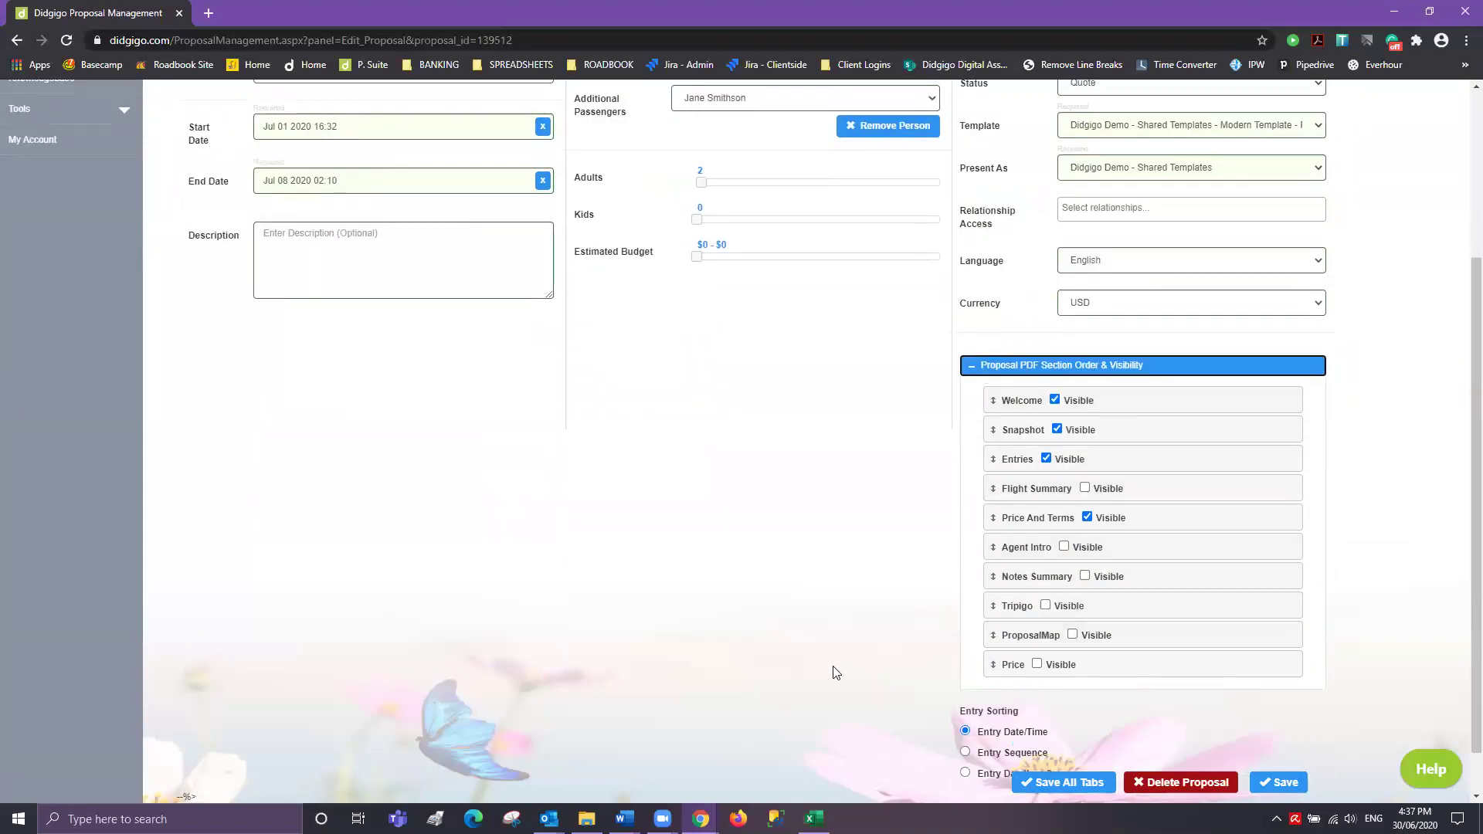
{"action": "left_click", "coordinate": [1064, 548]}
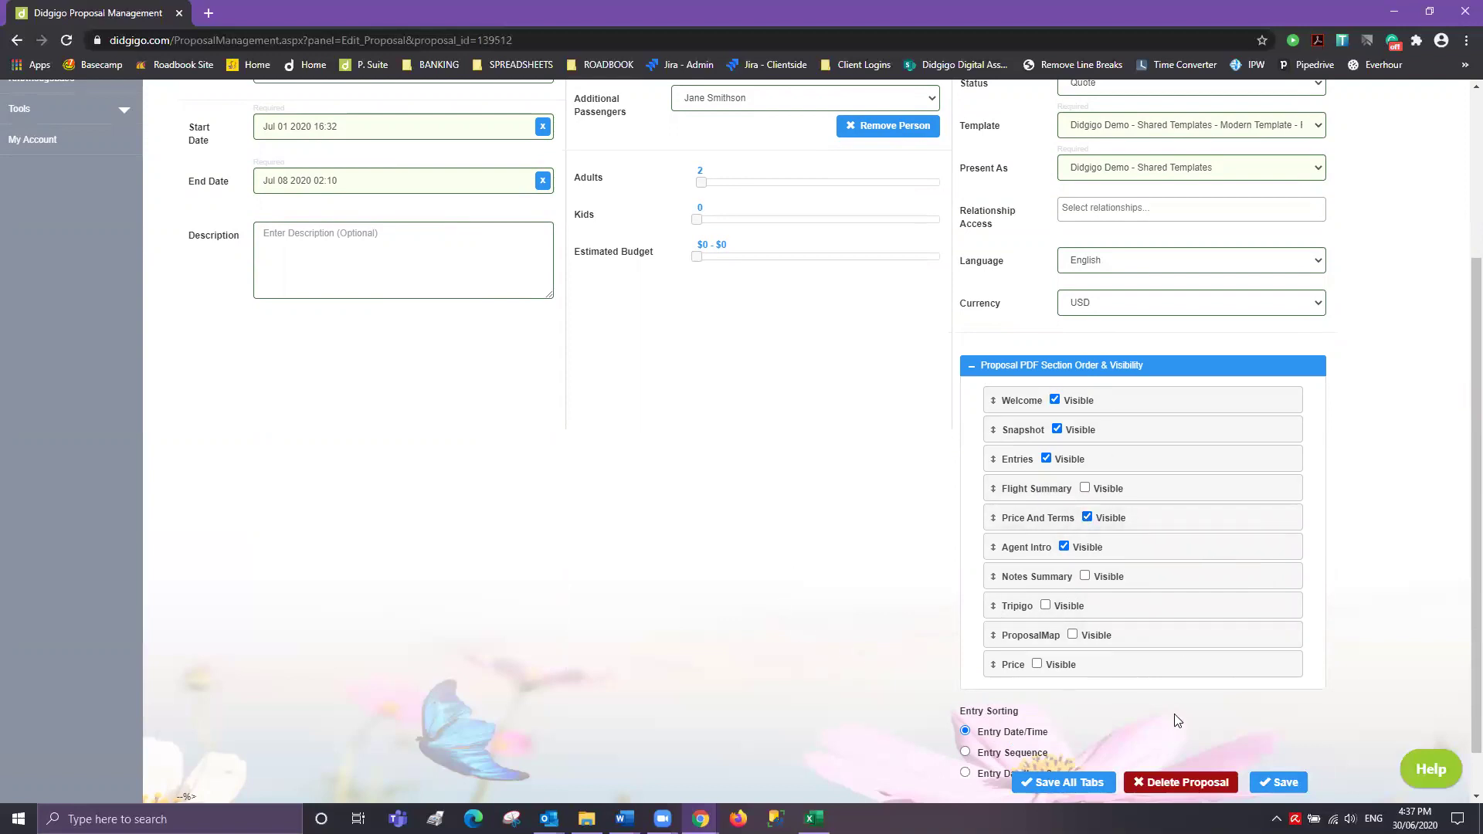
- Save the proposal changes
{"action": "scroll", "coordinate": [1177, 720], "scroll_direction": "down", "scroll_amount": 1}
{"action": "left_click", "coordinate": [1288, 785]}
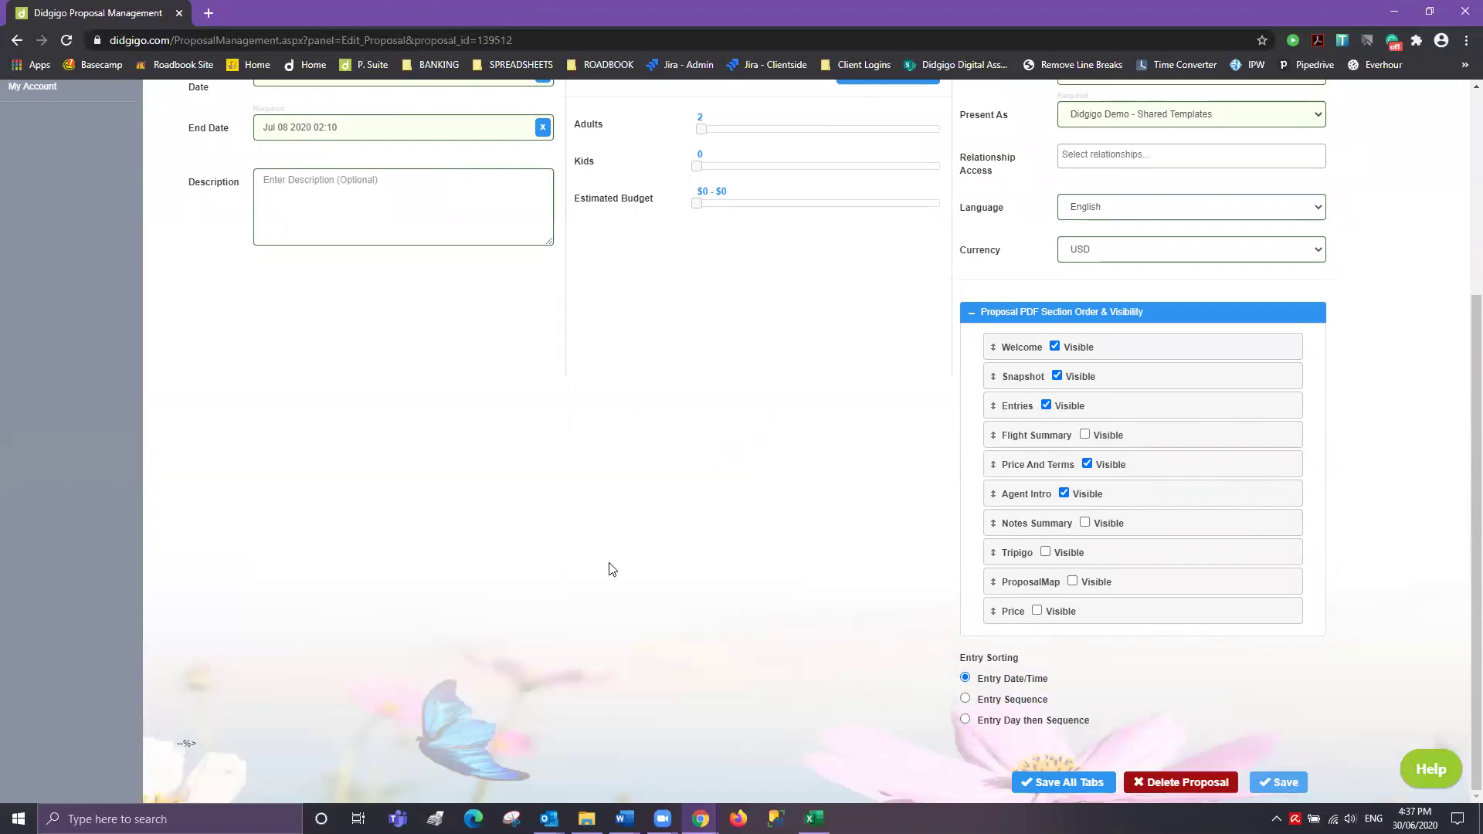
{"action": "scroll", "coordinate": [612, 569], "scroll_direction": "up", "scroll_amount": 4}
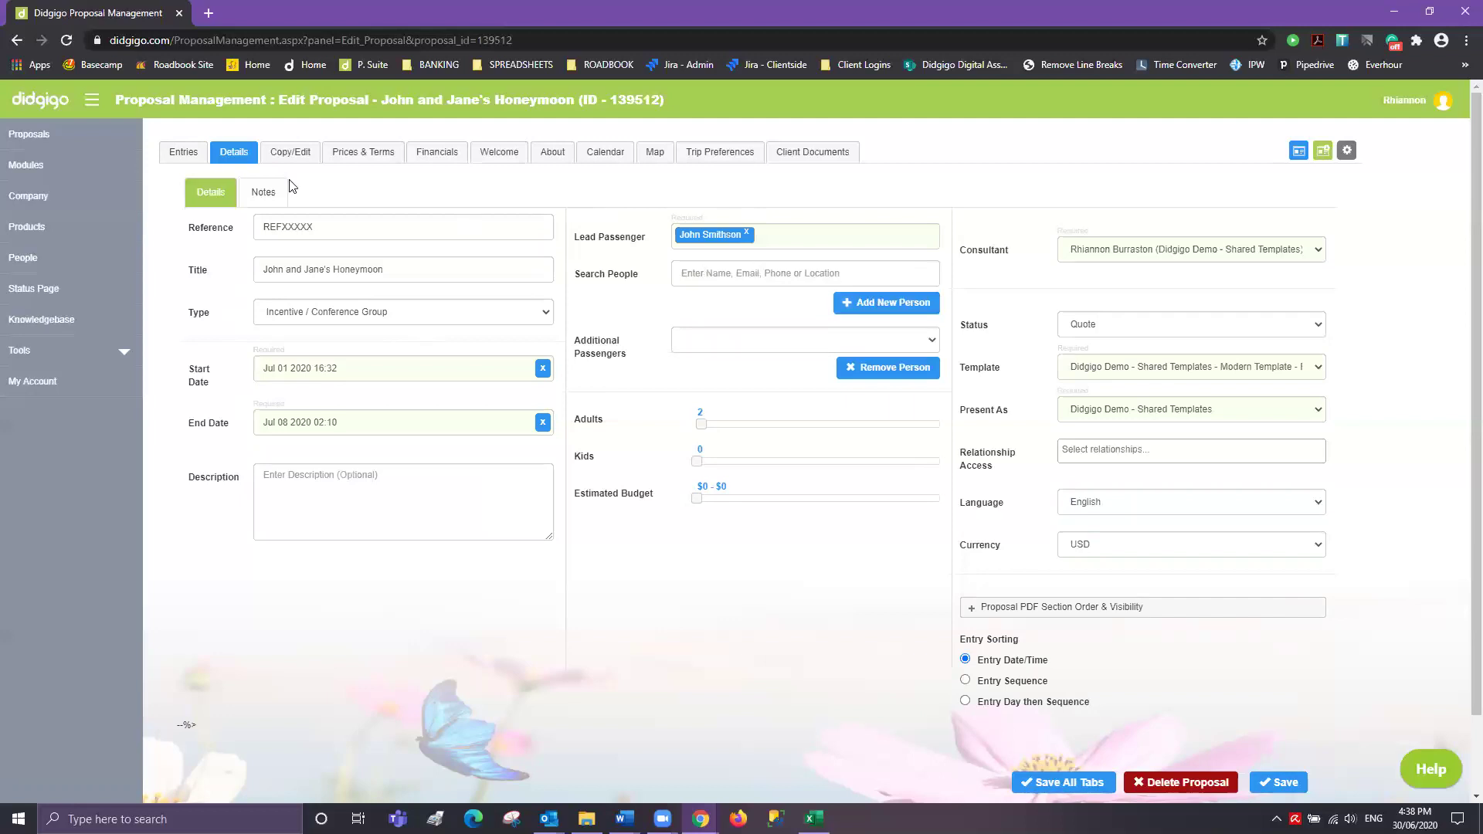
- Go to the proposal's Entries tab and open the Entry Type dropdown
{"action": "left_click", "coordinate": [184, 155]}
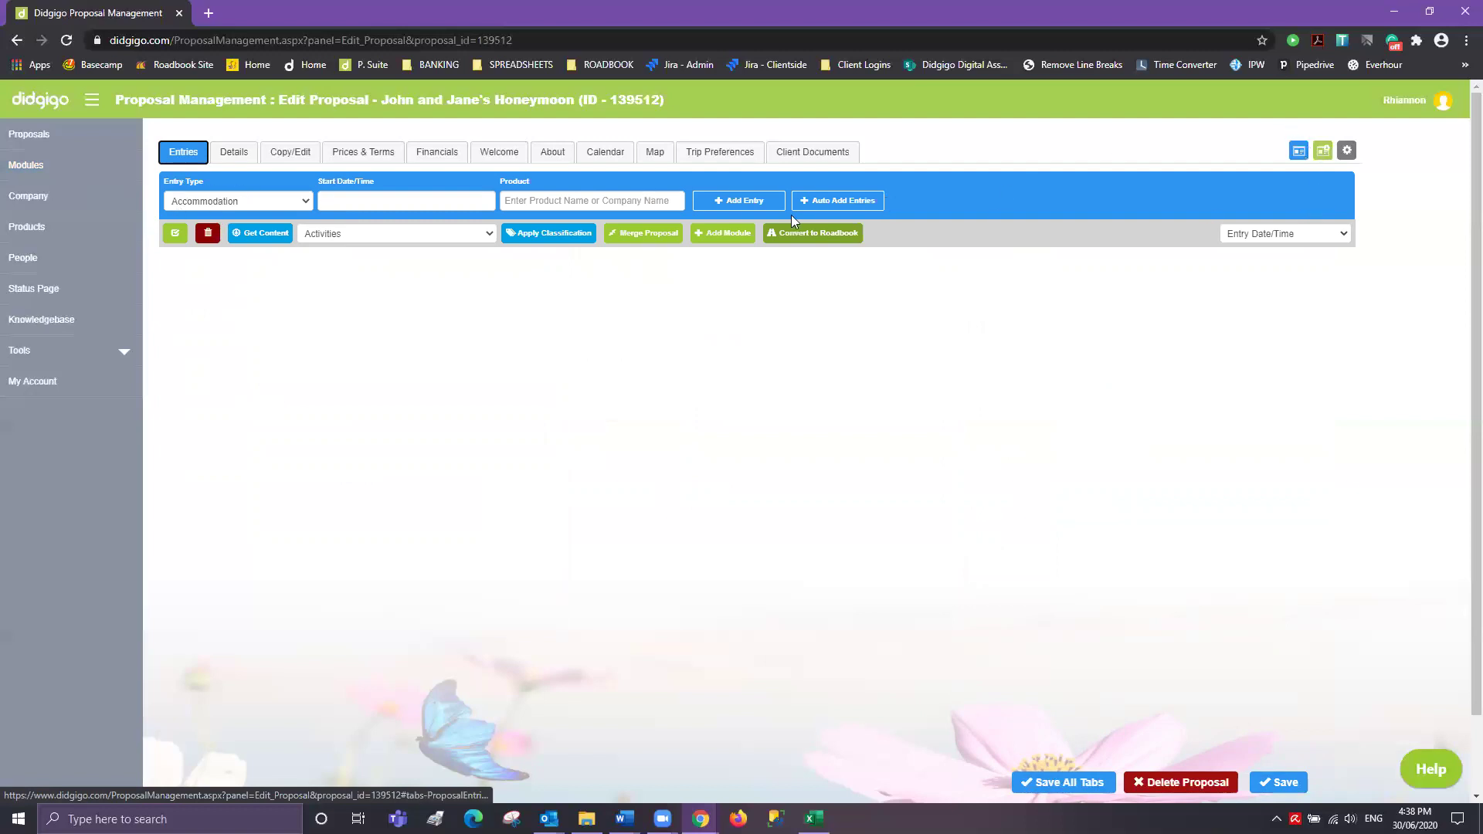
{"action": "left_click", "coordinate": [307, 203]}
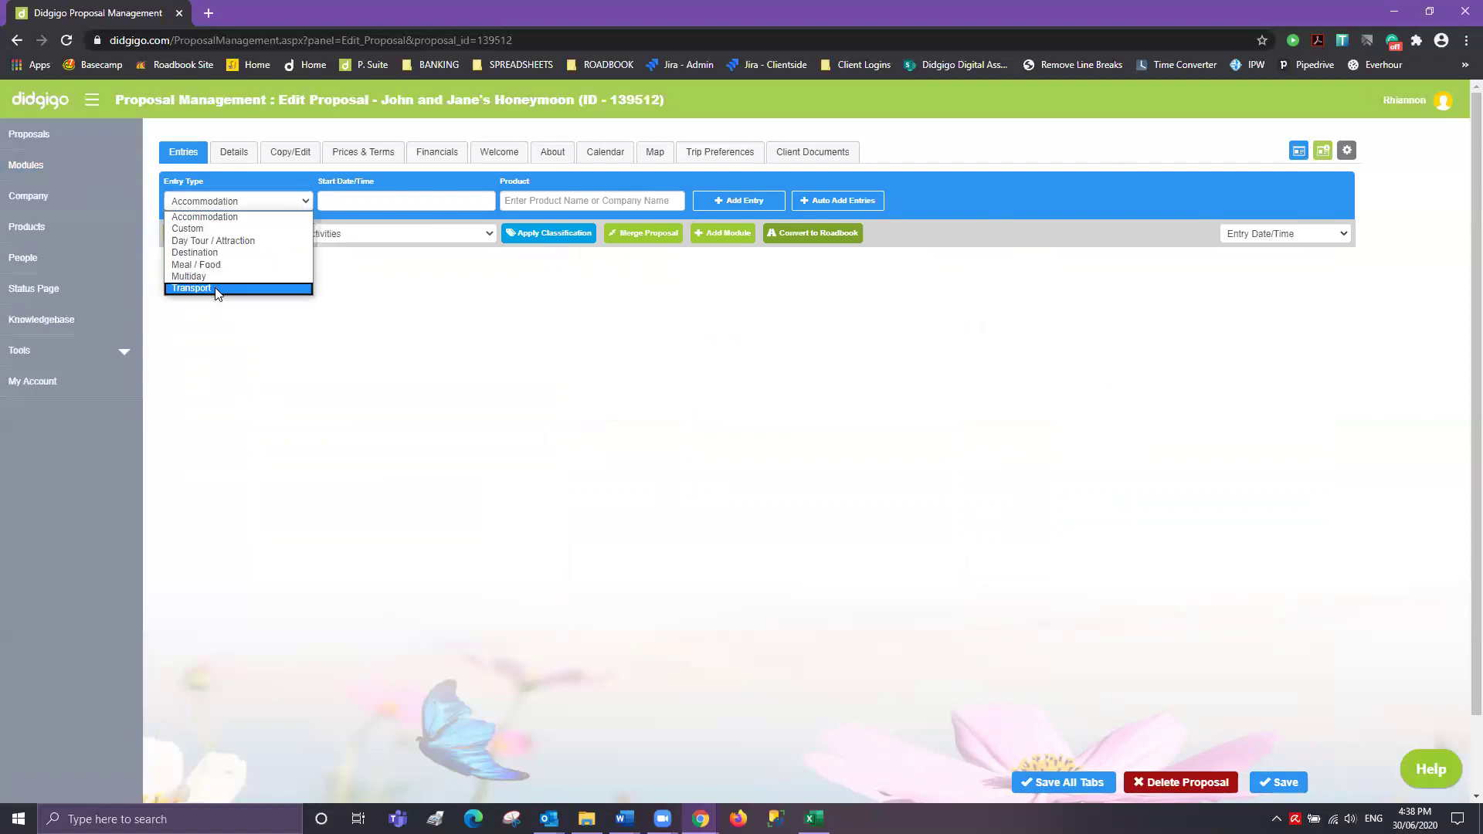
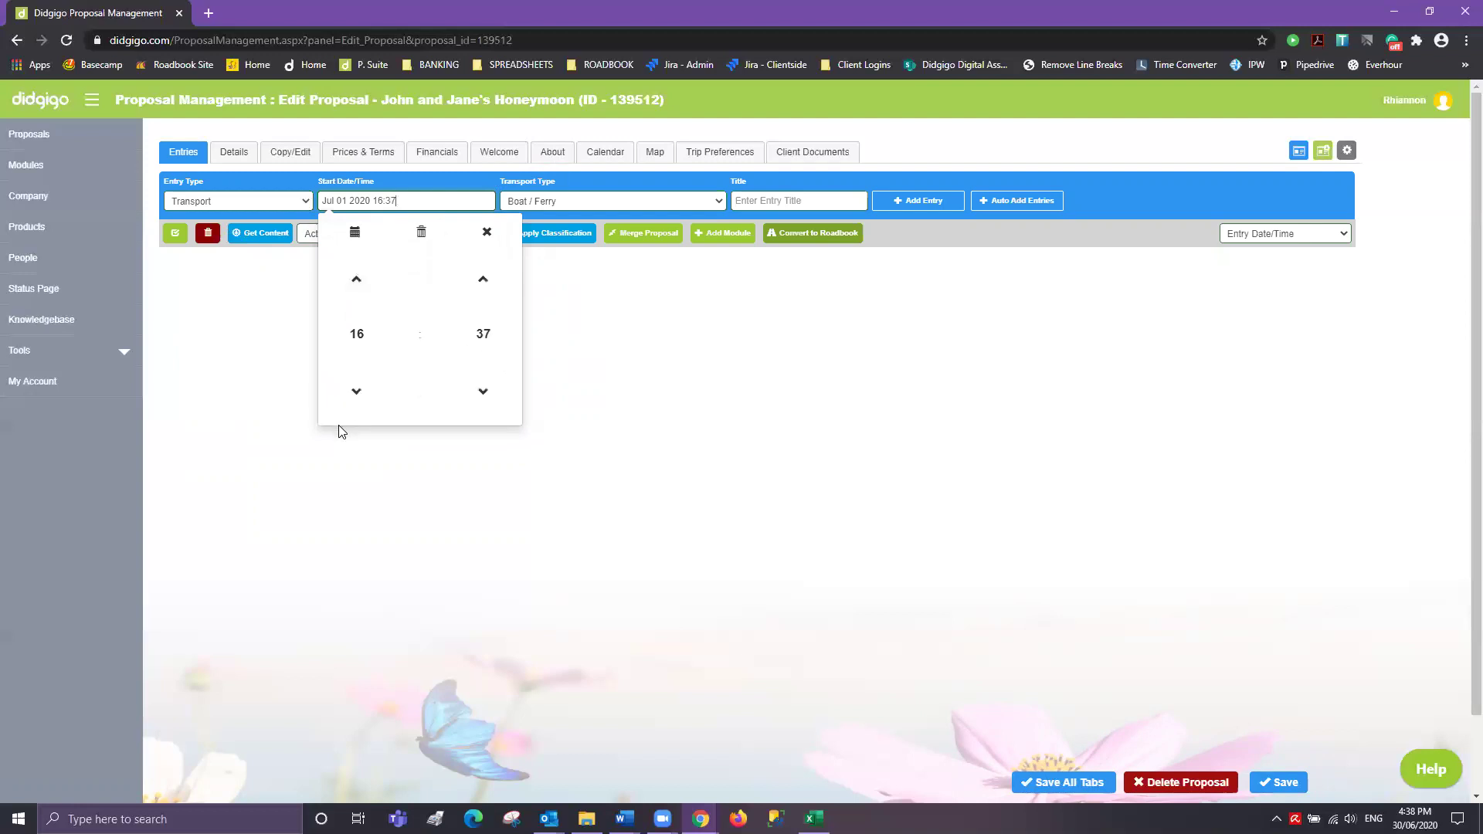
- Set the new entry's start time to 10:10
{"action": "left_click", "coordinate": [355, 391]}
{"action": "left_click", "coordinate": [357, 286]}
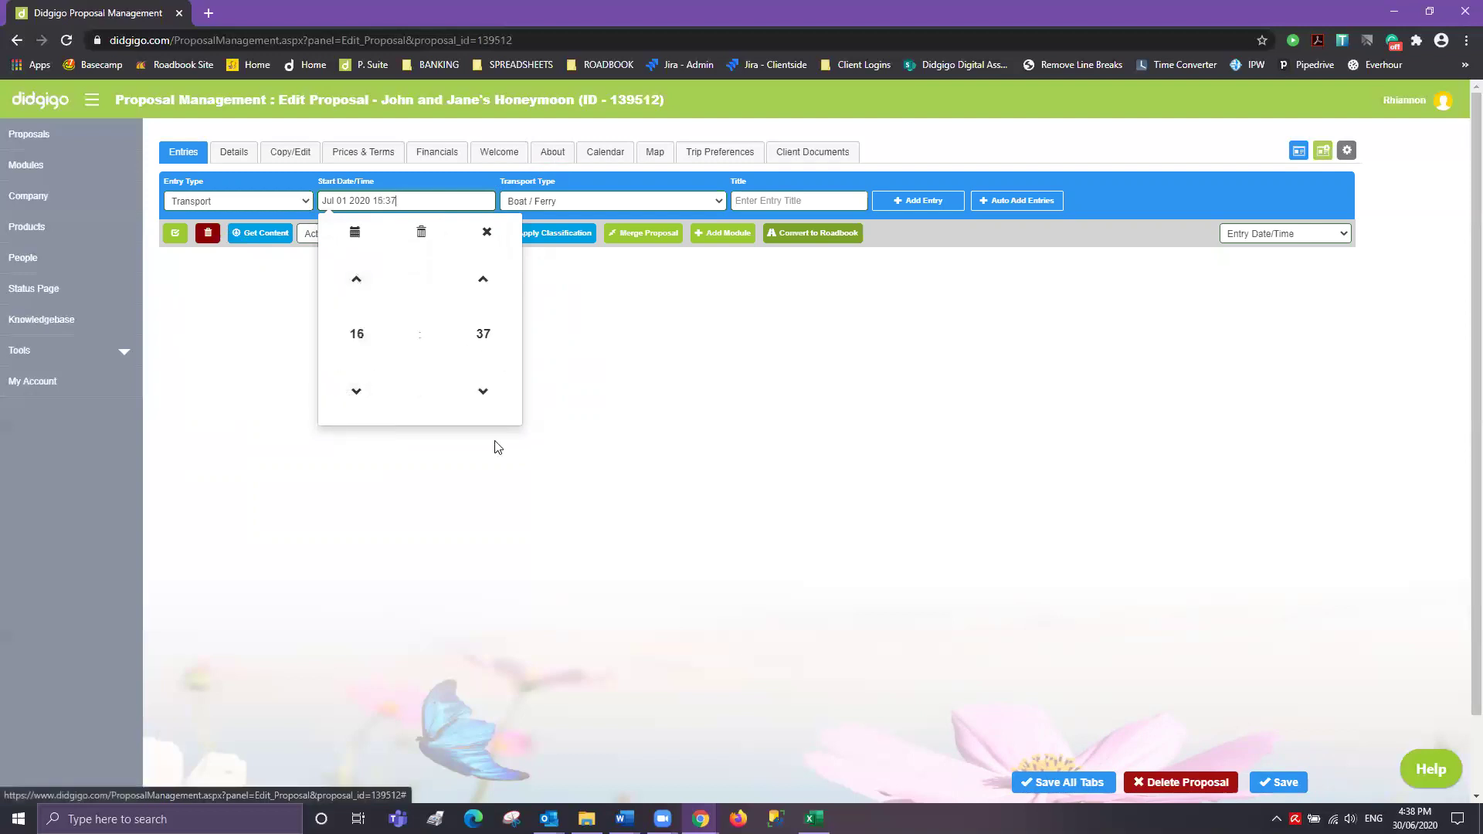
{"action": "left_click", "coordinate": [362, 336]}
{"action": "left_click", "coordinate": [450, 319]}
{"action": "left_click", "coordinate": [480, 334]}
{"action": "left_click", "coordinate": [441, 282]}
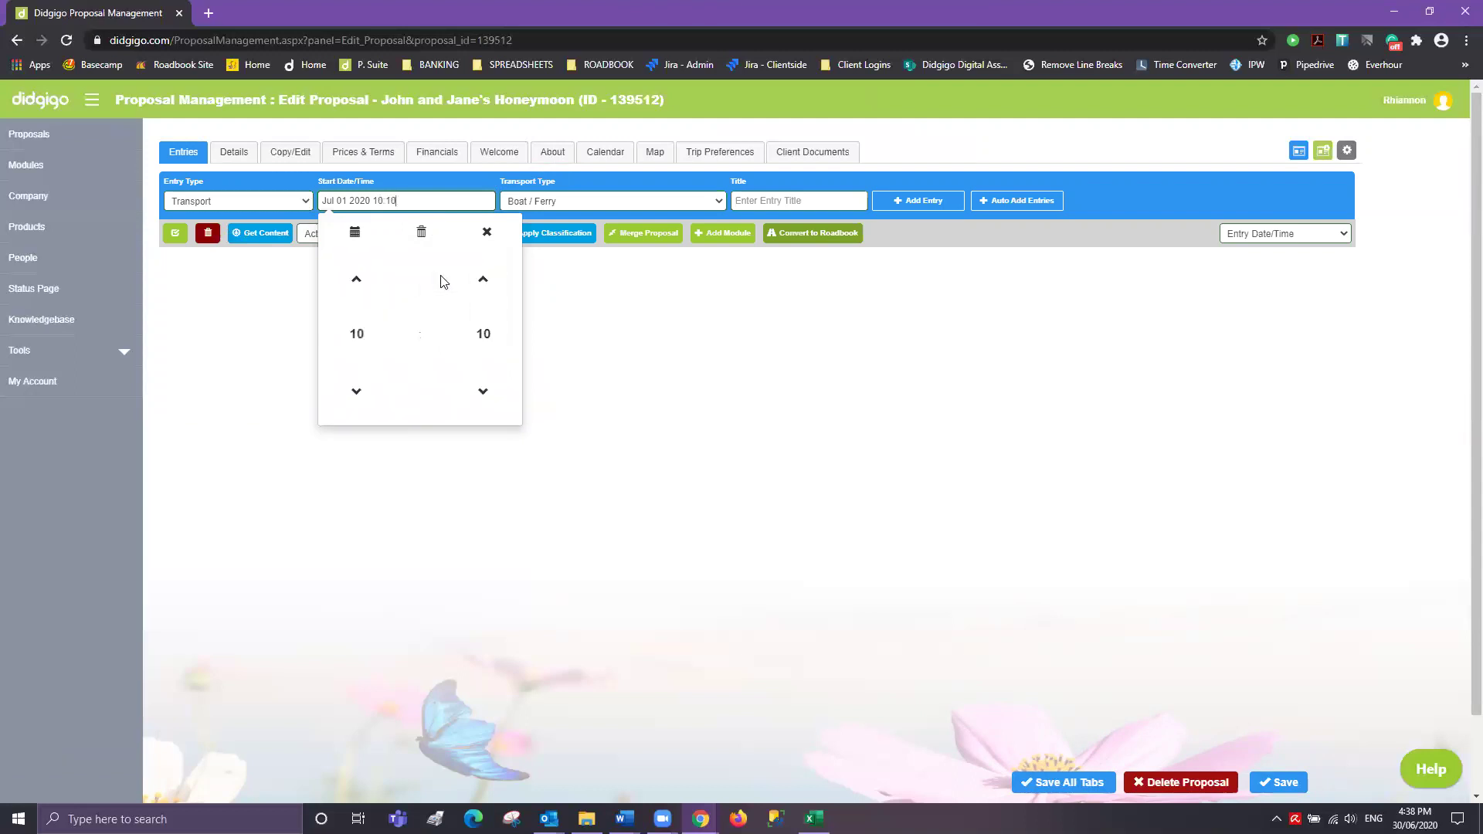
- Add a Flight - Domestic entry titled 'Flight - Sydney to Melbourne QF 123'
{"action": "left_click", "coordinate": [587, 202]}
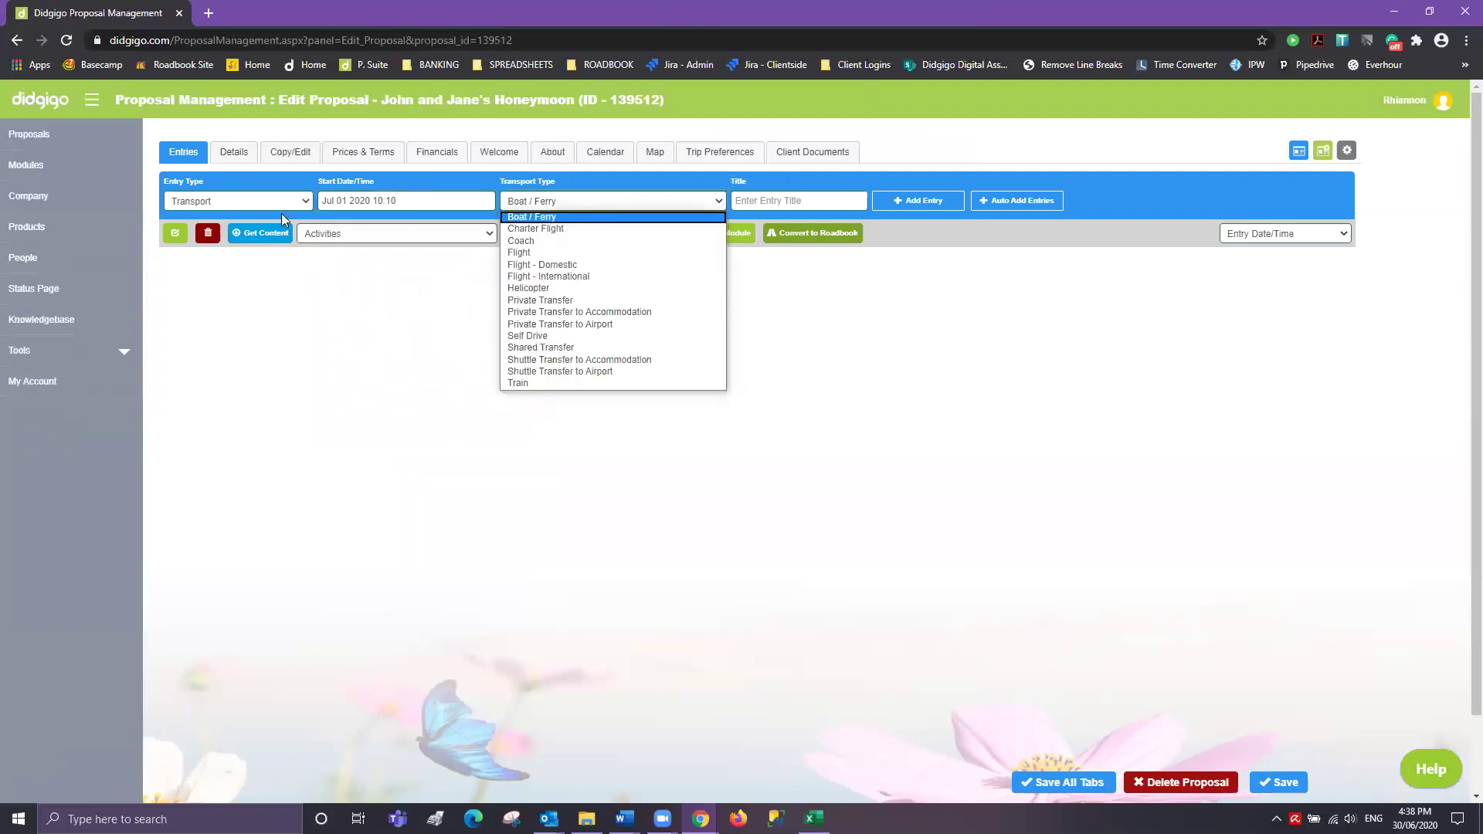
{"action": "left_click", "coordinate": [568, 267]}
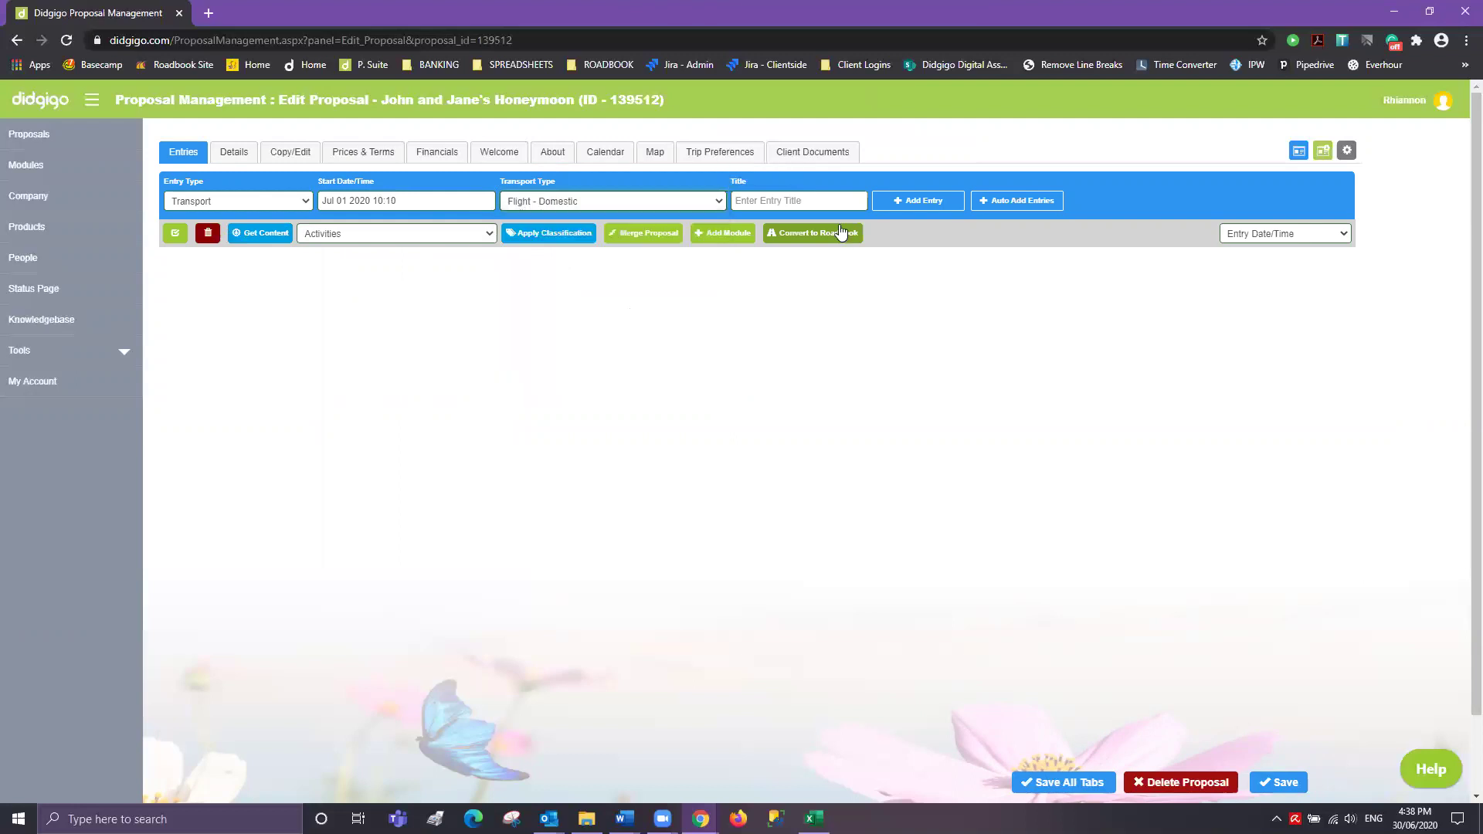
{"action": "left_click", "coordinate": [808, 204]}
{"action": "type", "text": "Flight - Sydn"}
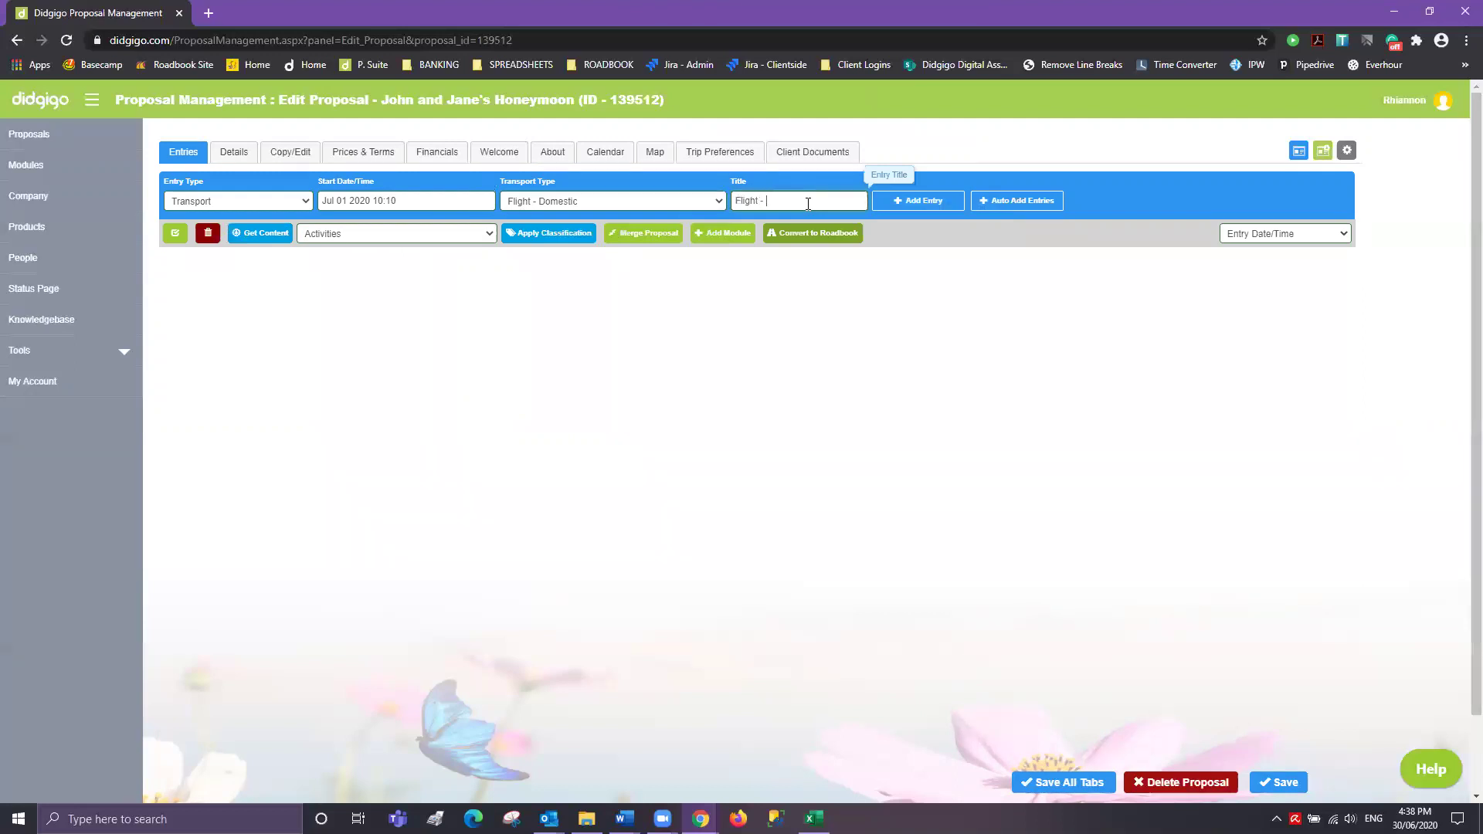
{"action": "type", "text": "ey to me"}
{"action": "type", "text": "Melbour"}
{"action": "type", "text": "ne QF 123"}
{"action": "key", "text": "Tab"}
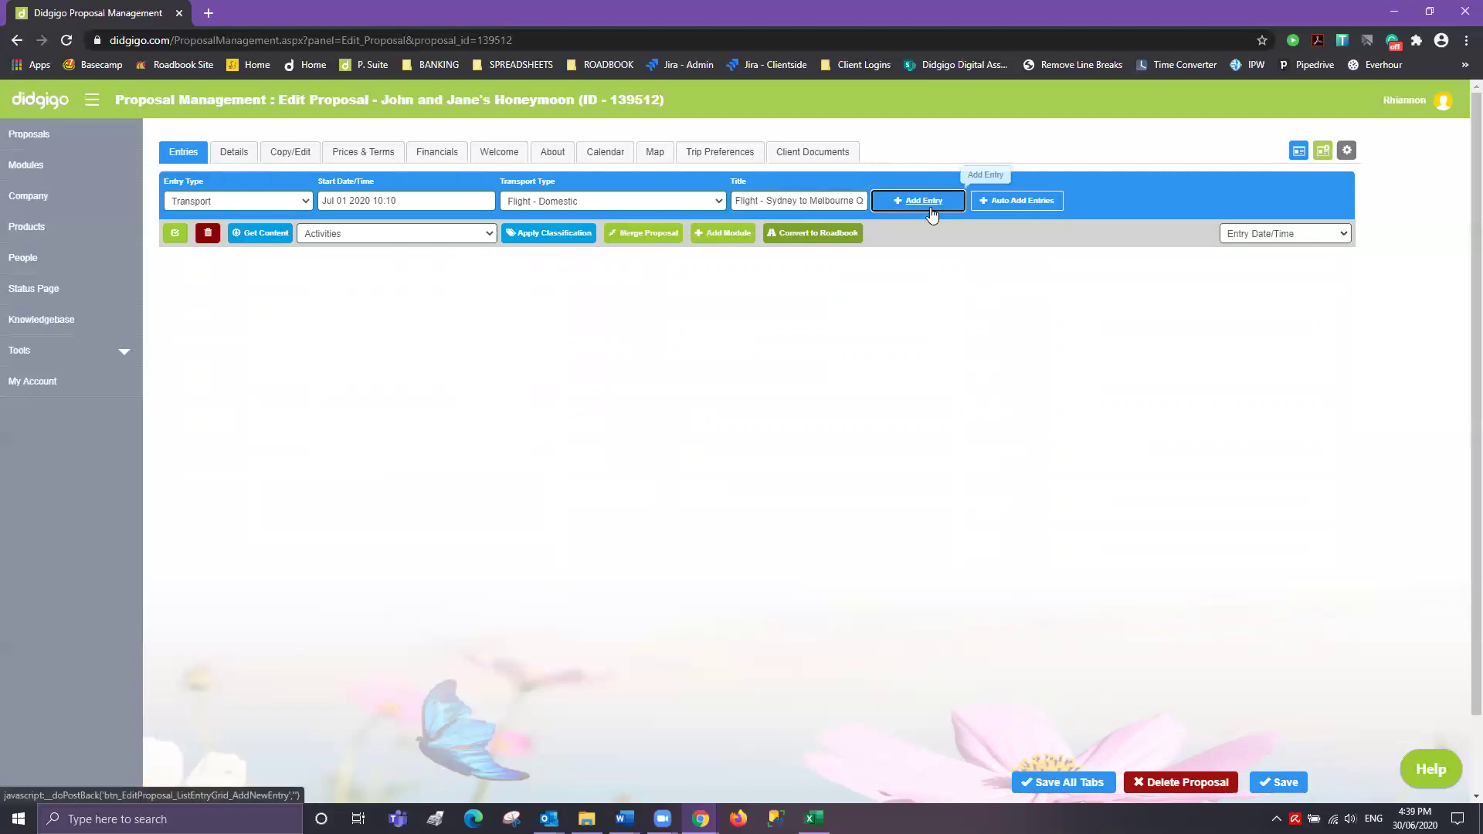
{"action": "left_click", "coordinate": [930, 205]}
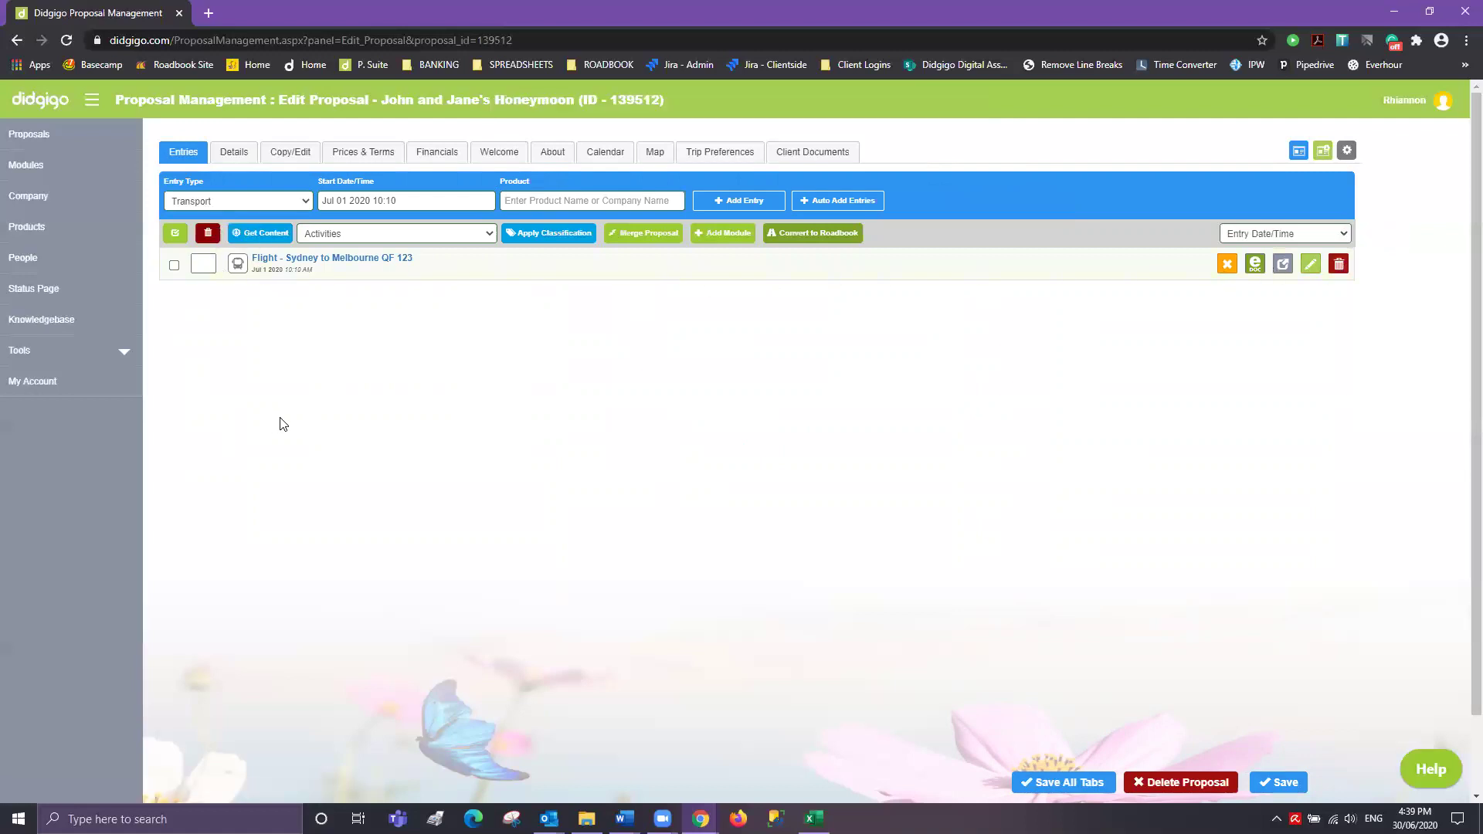
{"action": "left_click", "coordinate": [231, 203]}
- Keep Transport as the entry type and set the start time to 13:00
{"action": "left_click", "coordinate": [197, 265]}
{"action": "left_click", "coordinate": [202, 201]}
{"action": "left_click", "coordinate": [198, 288]}
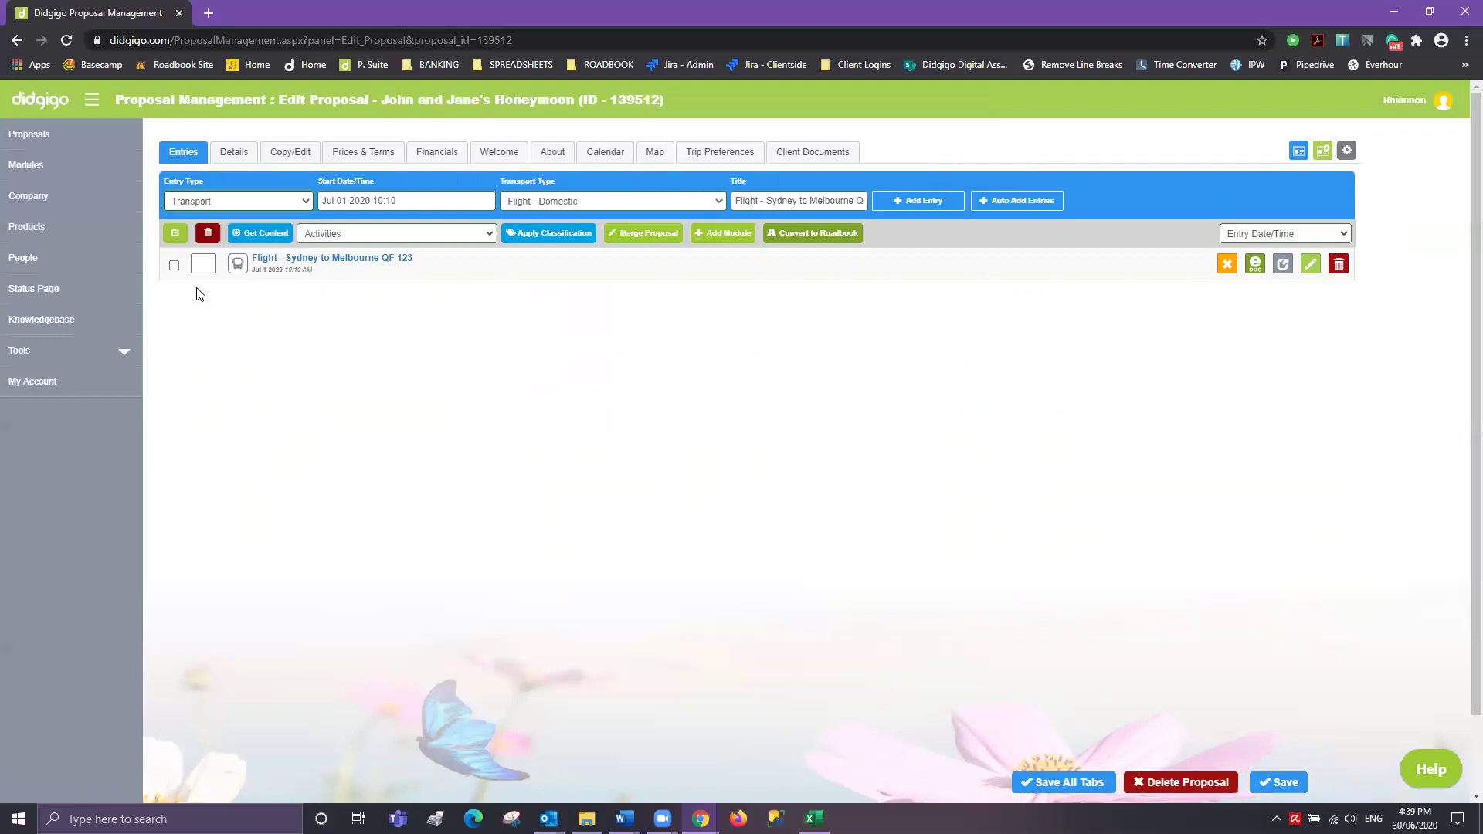
{"action": "left_click", "coordinate": [435, 200]}
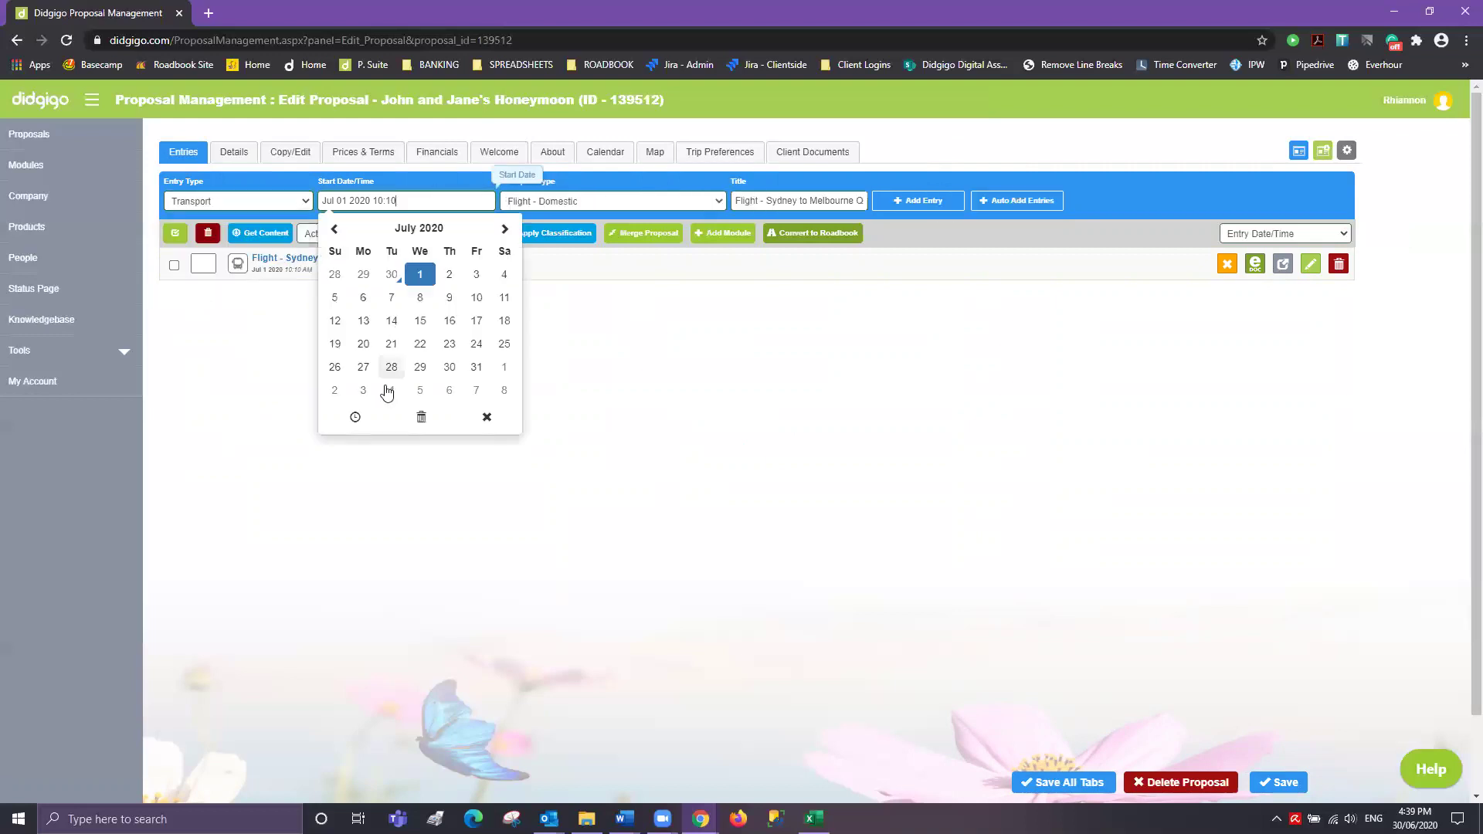
{"action": "left_click", "coordinate": [346, 422]}
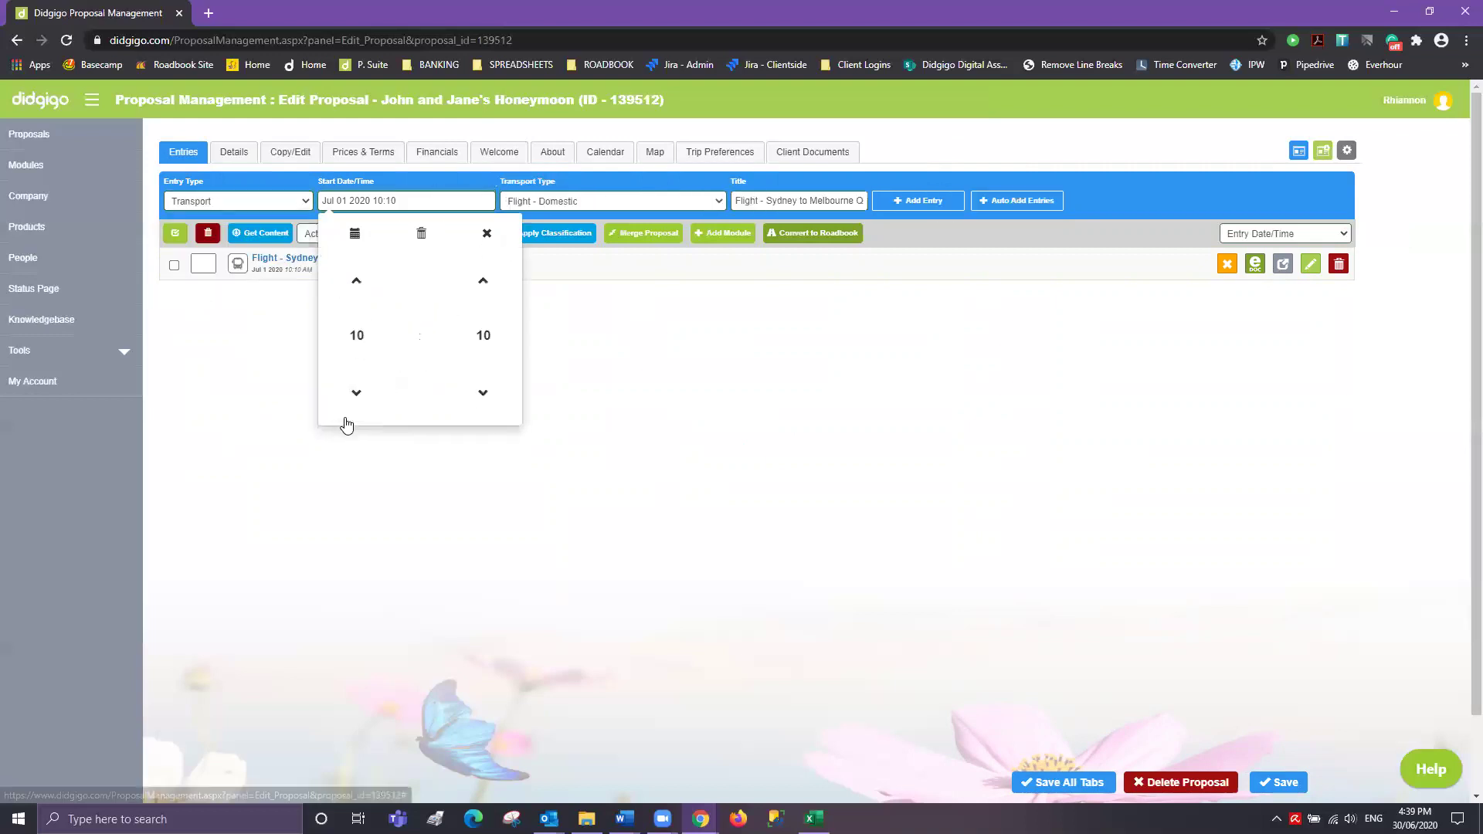
{"action": "left_click", "coordinate": [357, 335]}
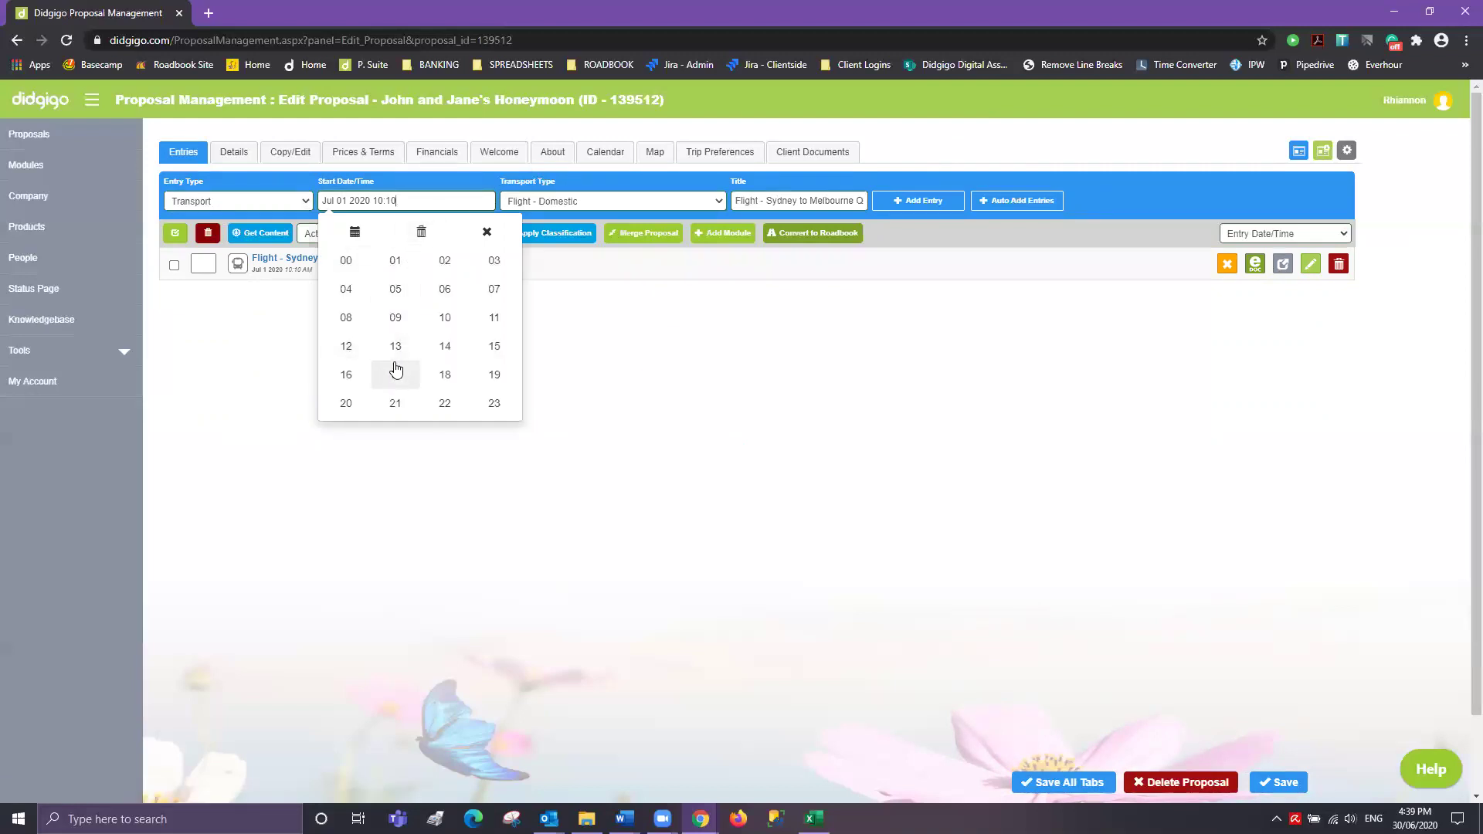
{"action": "left_click", "coordinate": [395, 346]}
{"action": "left_click", "coordinate": [483, 334]}
{"action": "left_click", "coordinate": [345, 274]}
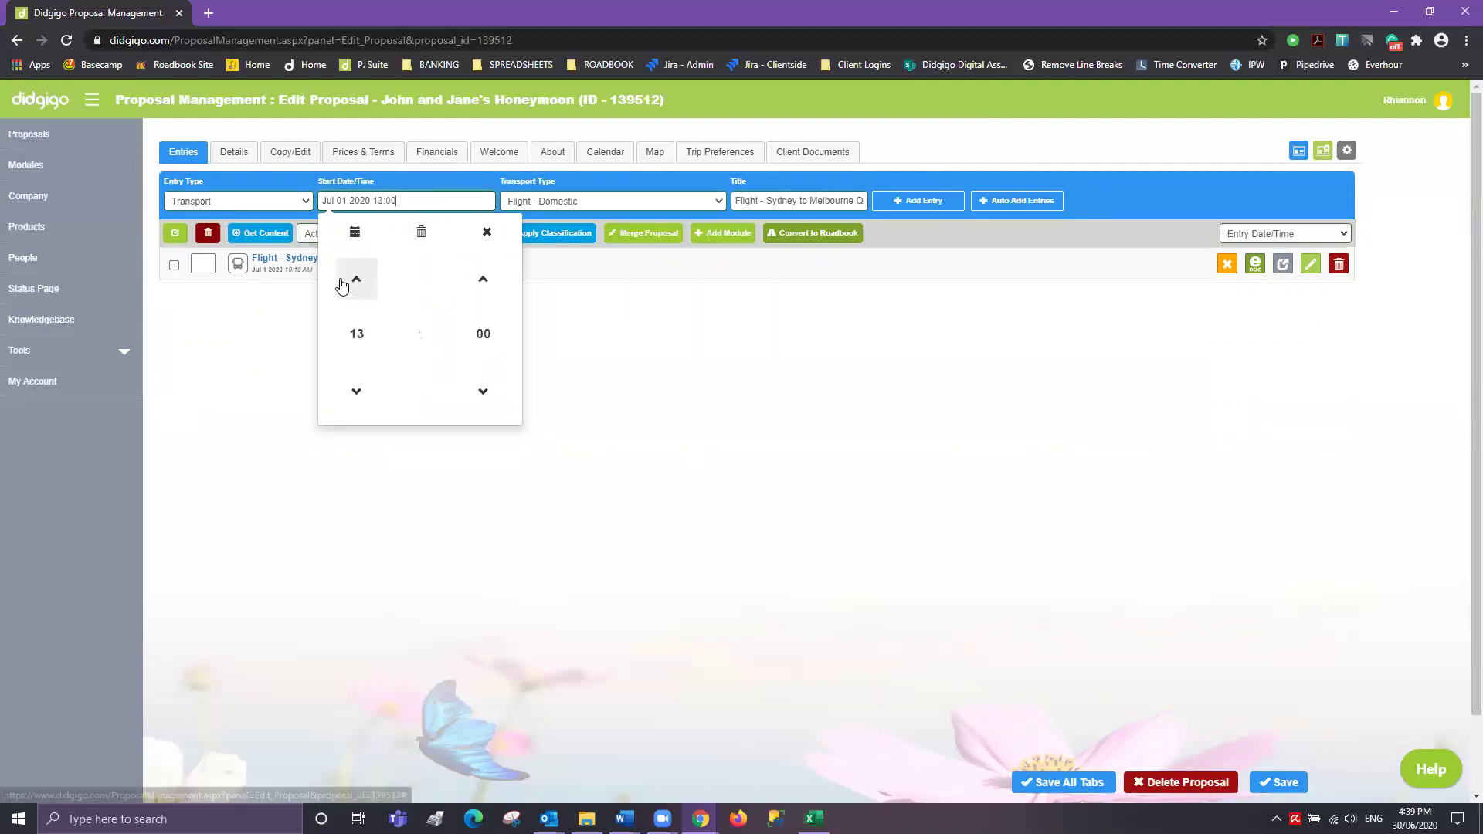
- Add a Private Transfer entry titled 'Private Transfer - Airport to Hotel'
{"action": "left_click", "coordinate": [598, 202]}
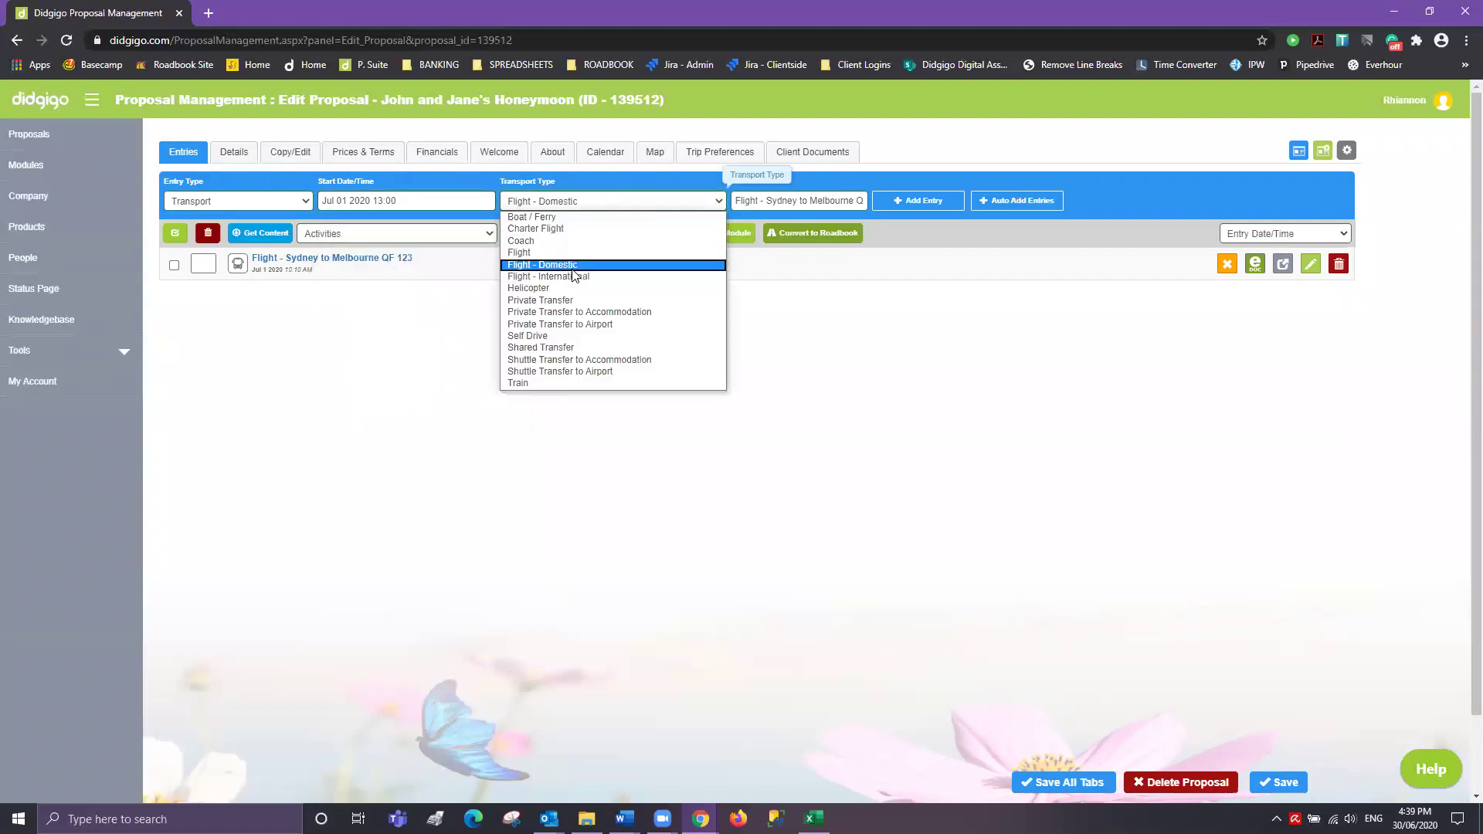
{"action": "left_click", "coordinate": [572, 301]}
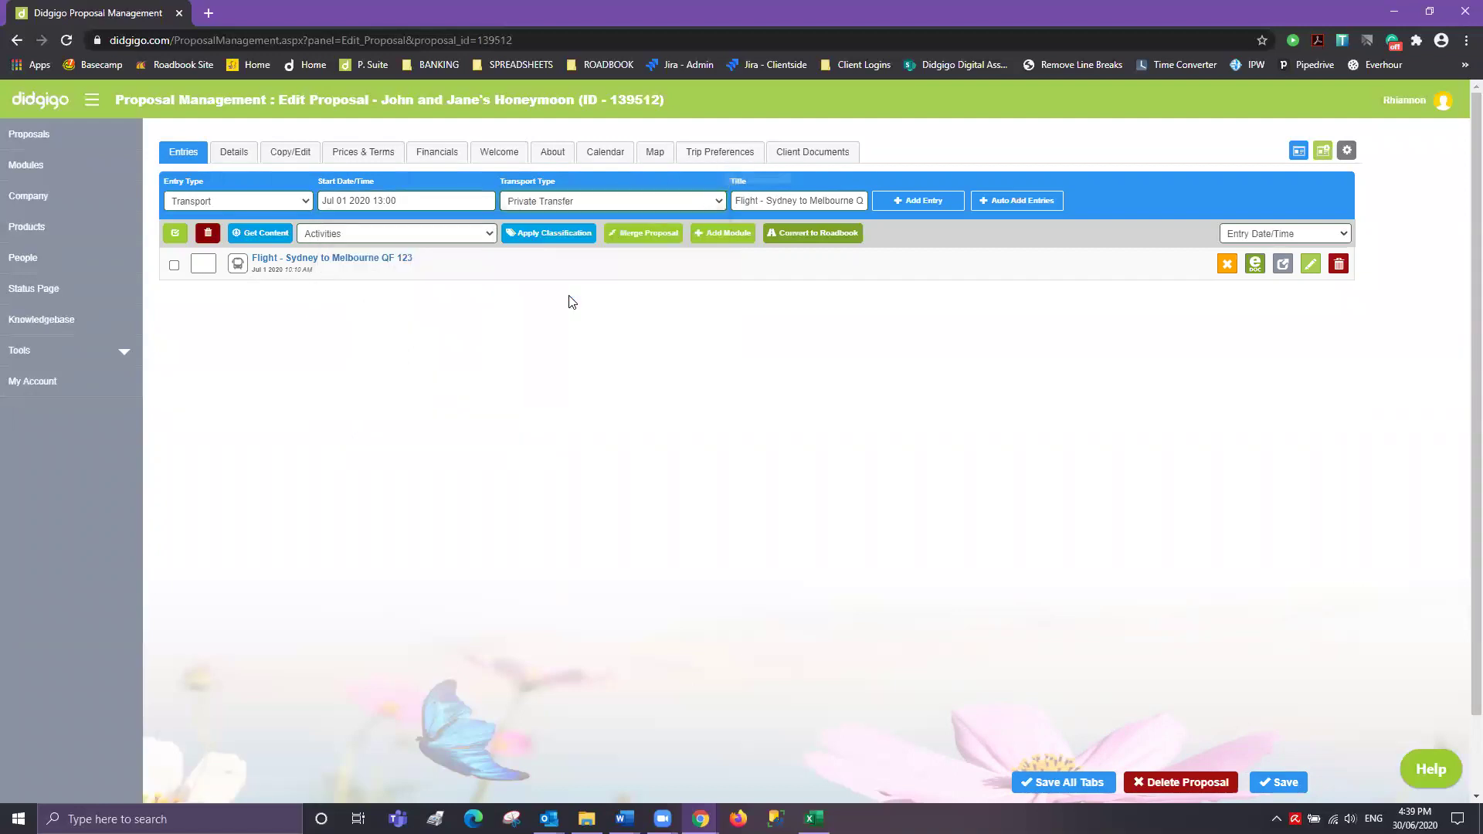
{"action": "triple_click", "coordinate": [735, 200]}
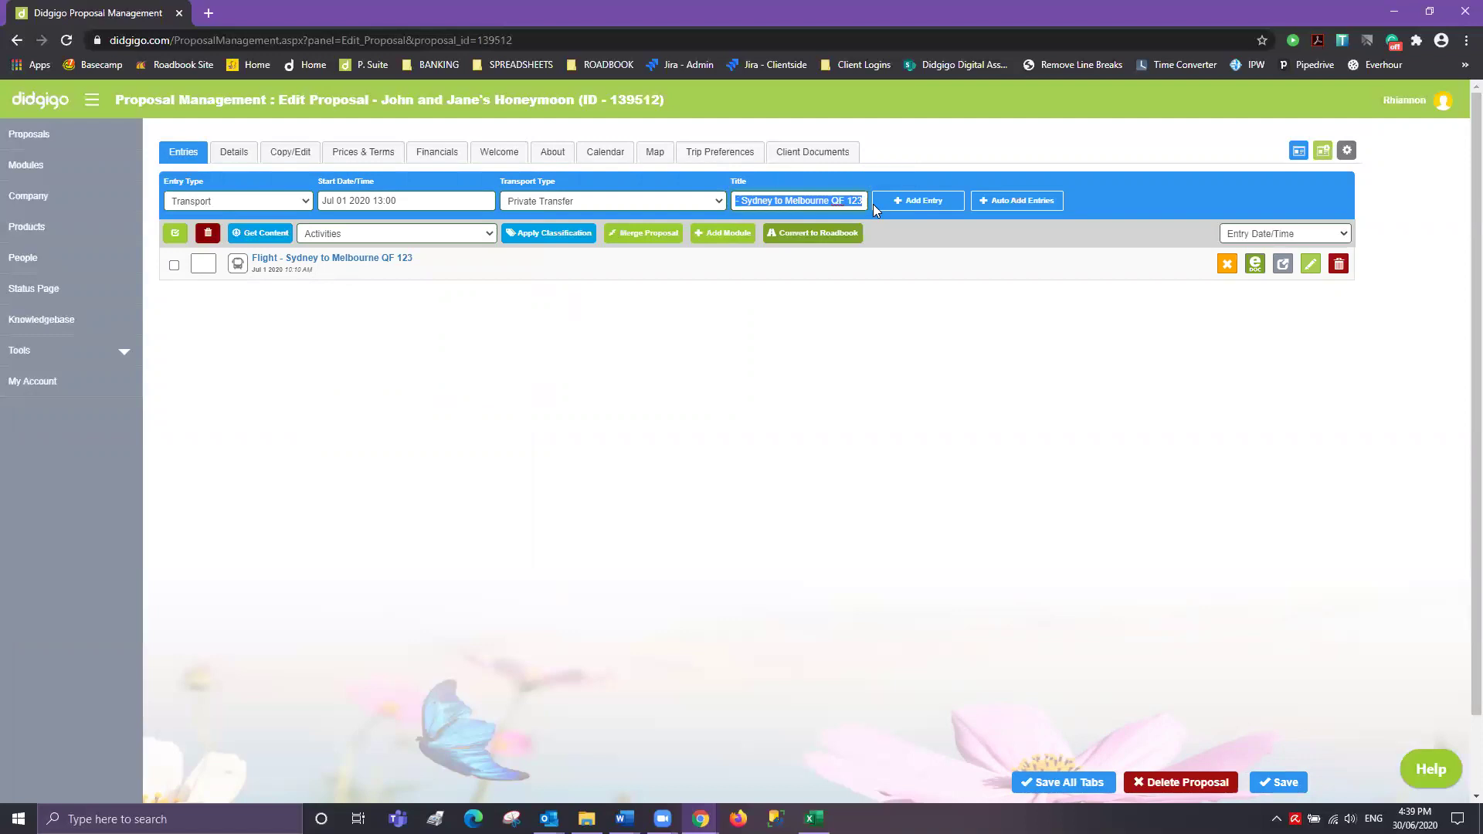
{"action": "type", "text": "Pr"}
{"action": "type", "text": "ivate Transf"}
{"action": "type", "text": "er - Airport to hotel"}
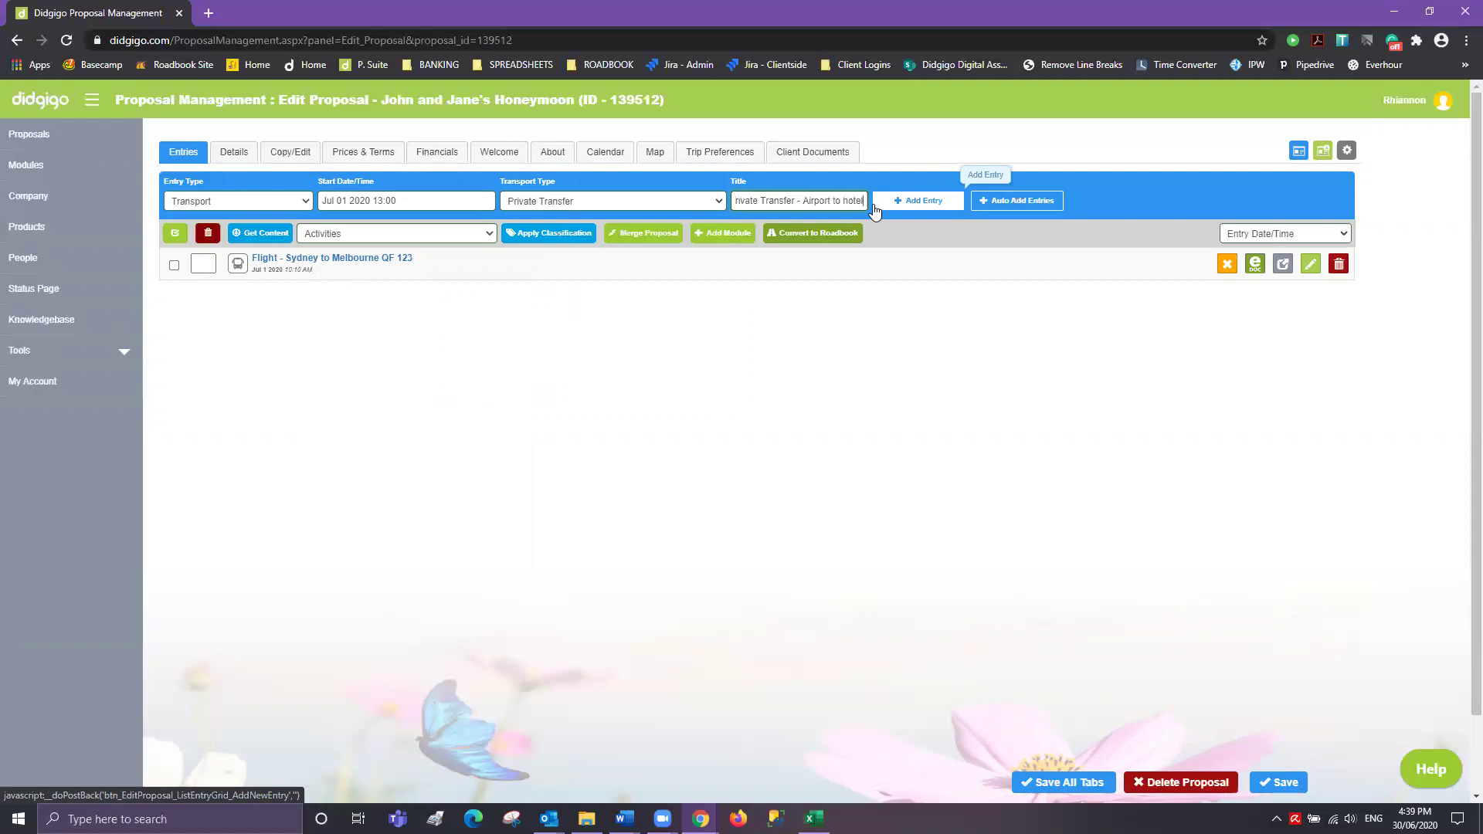
{"action": "type", "text": "otel"}
{"action": "left_click", "coordinate": [915, 202]}
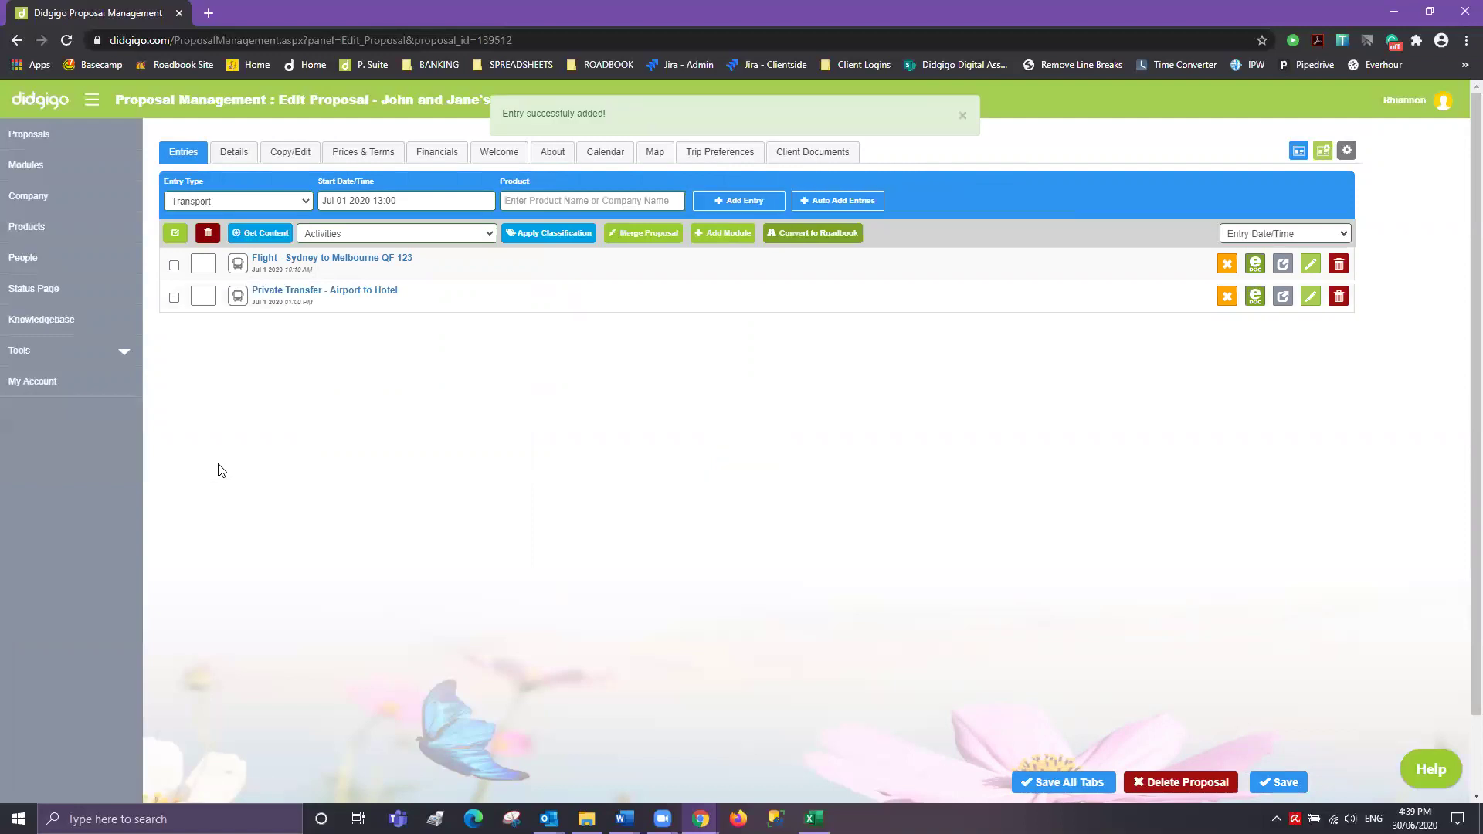
{"action": "left_click", "coordinate": [236, 199]}
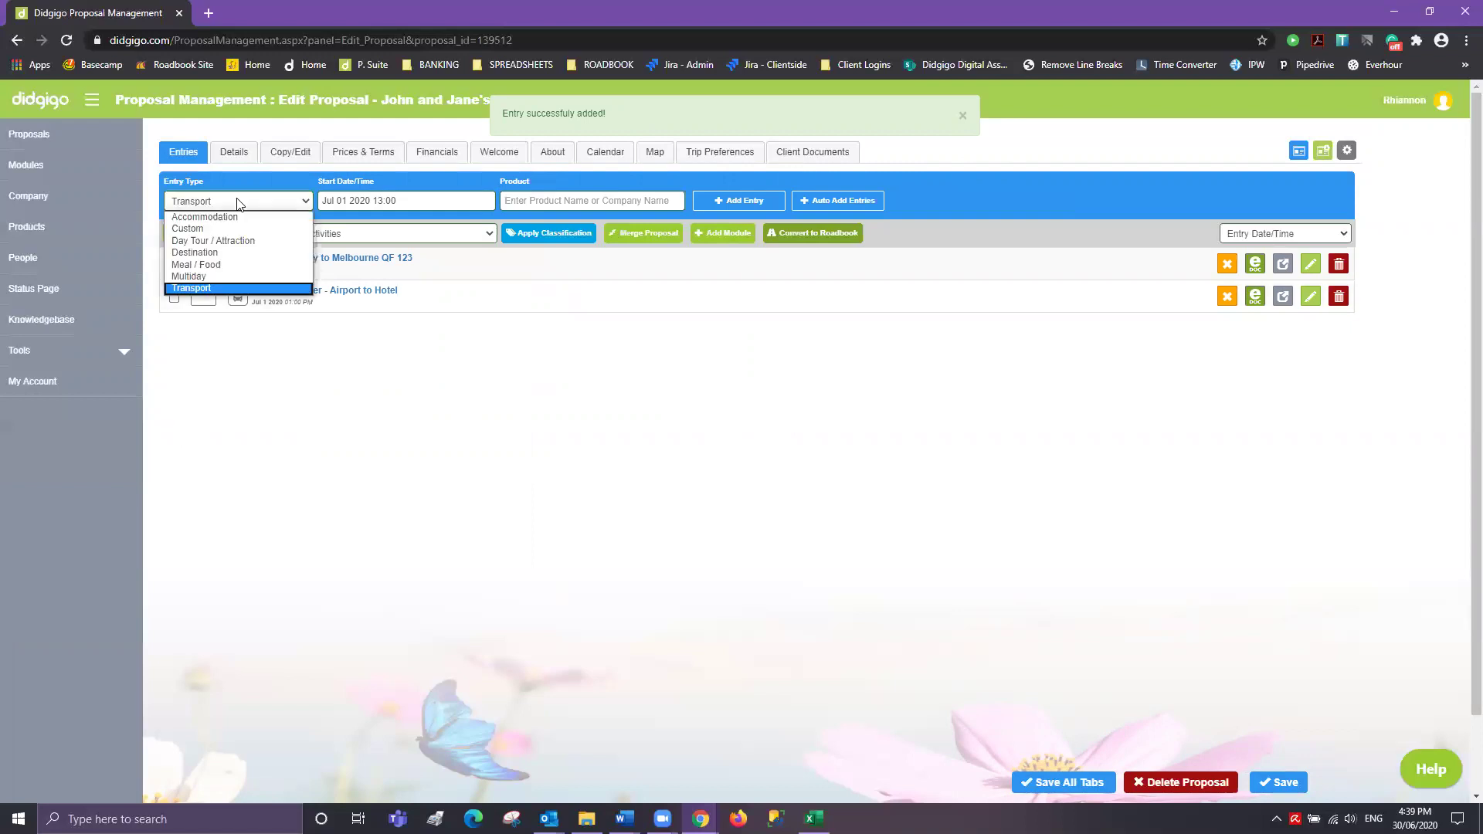
- Make the next entry a Destination starting at 00:00
{"action": "left_click", "coordinate": [216, 255]}
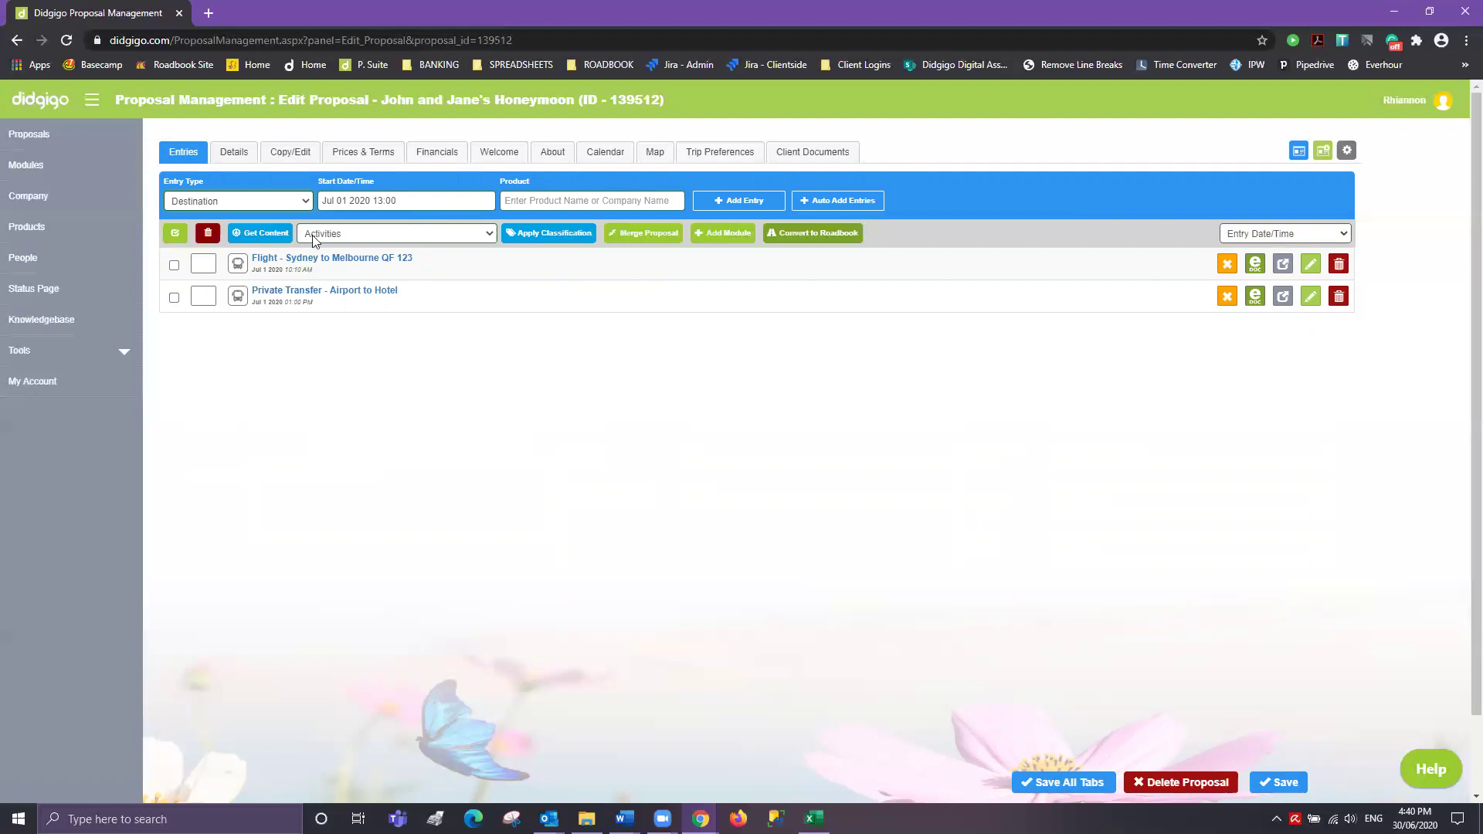
{"action": "left_click", "coordinate": [436, 205]}
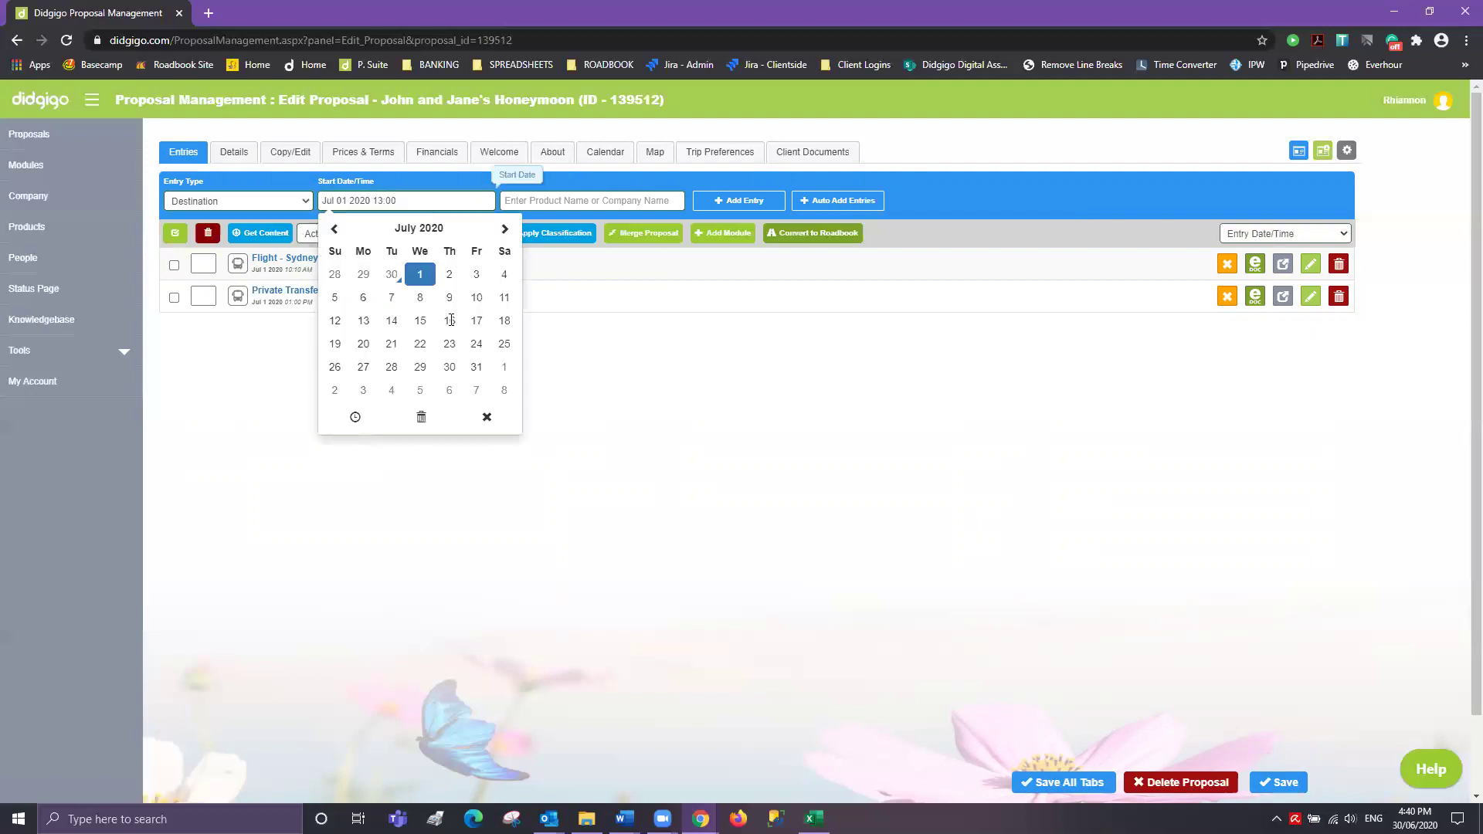
{"action": "left_click", "coordinate": [354, 417]}
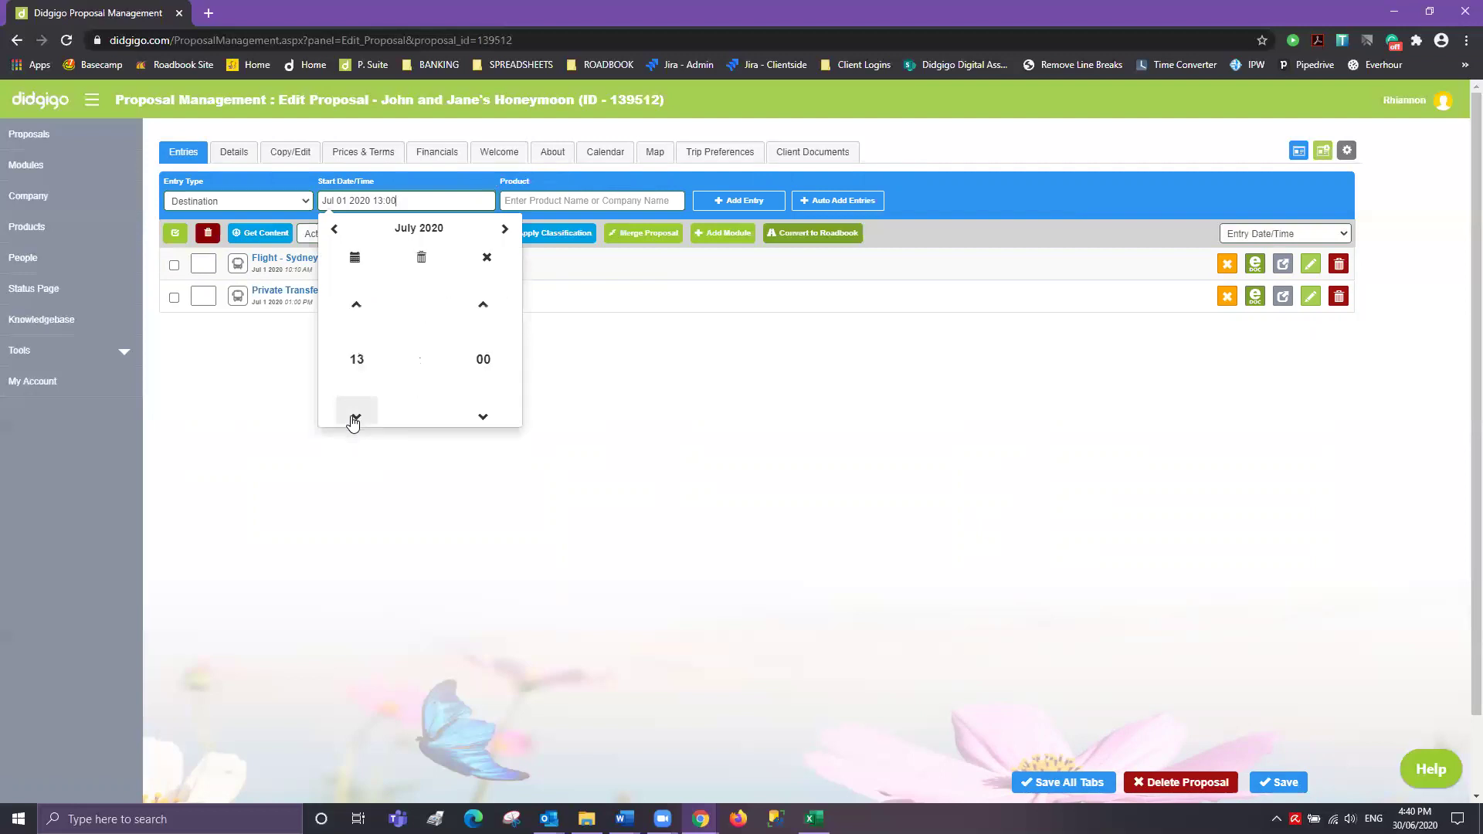
{"action": "left_click", "coordinate": [356, 331]}
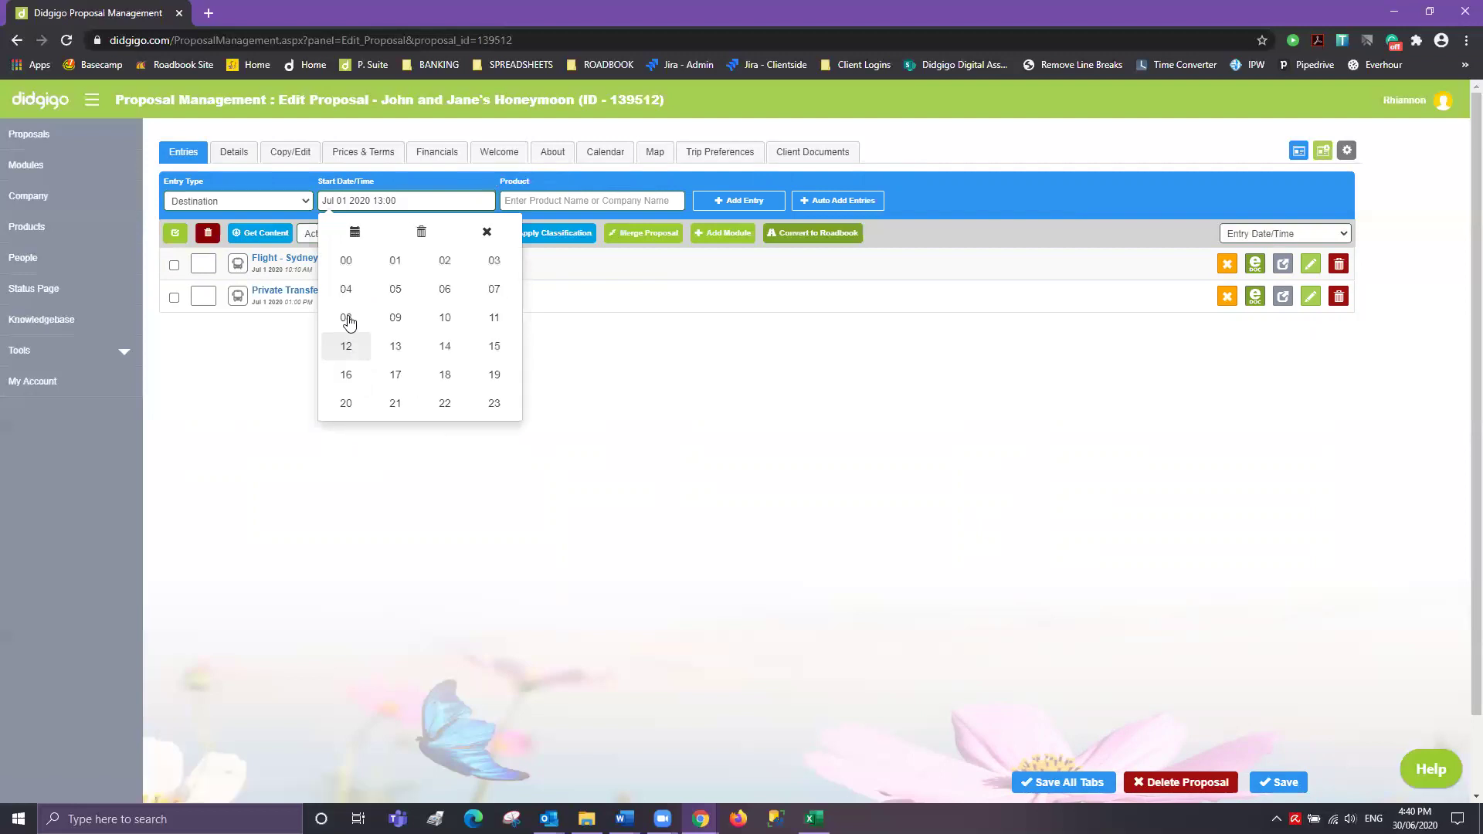
{"action": "left_click", "coordinate": [346, 267]}
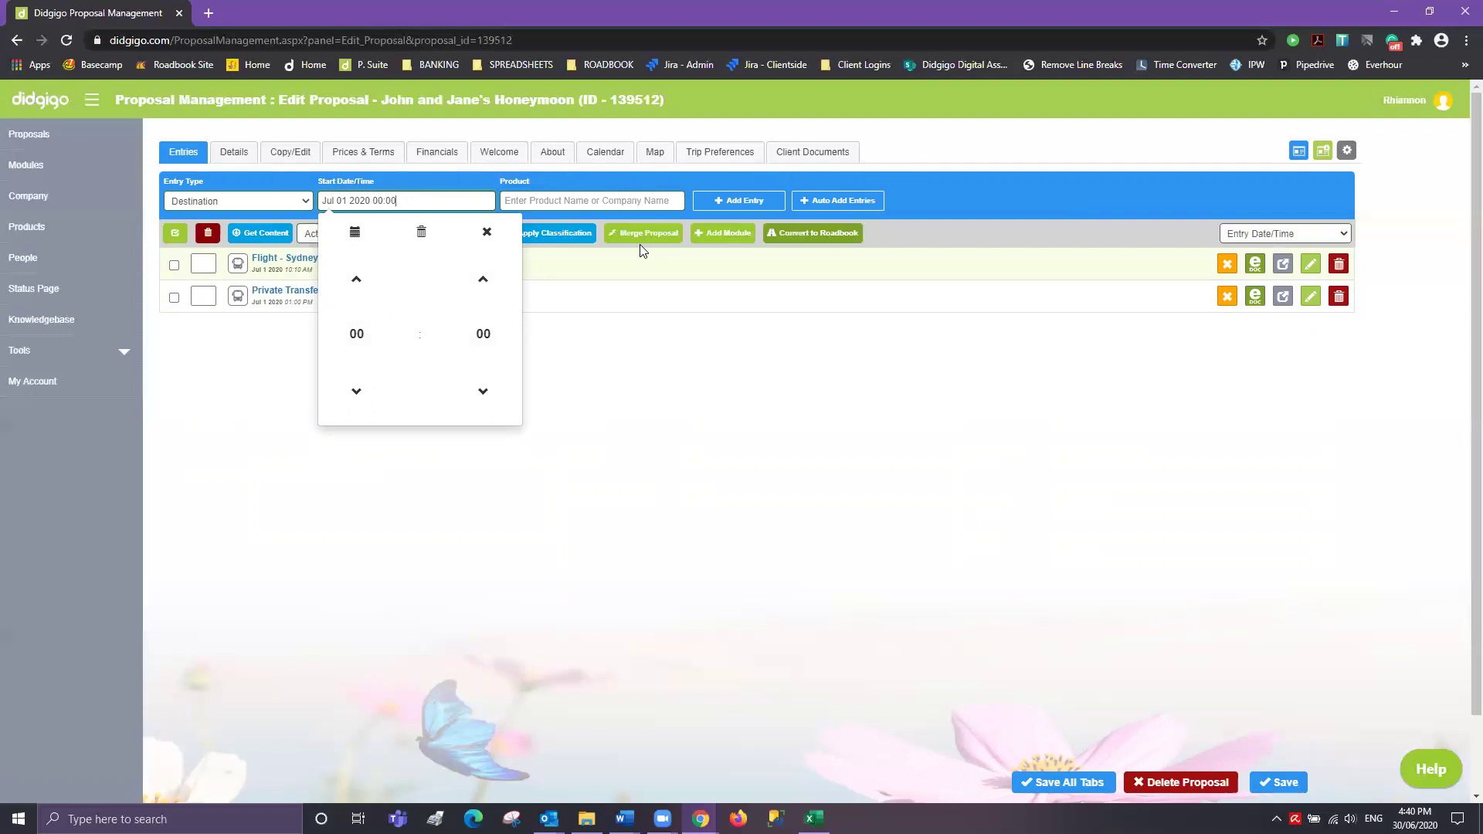
- Search 'melbour', choose the Melbourne destination and add it as an entry
{"action": "left_click", "coordinate": [651, 199]}
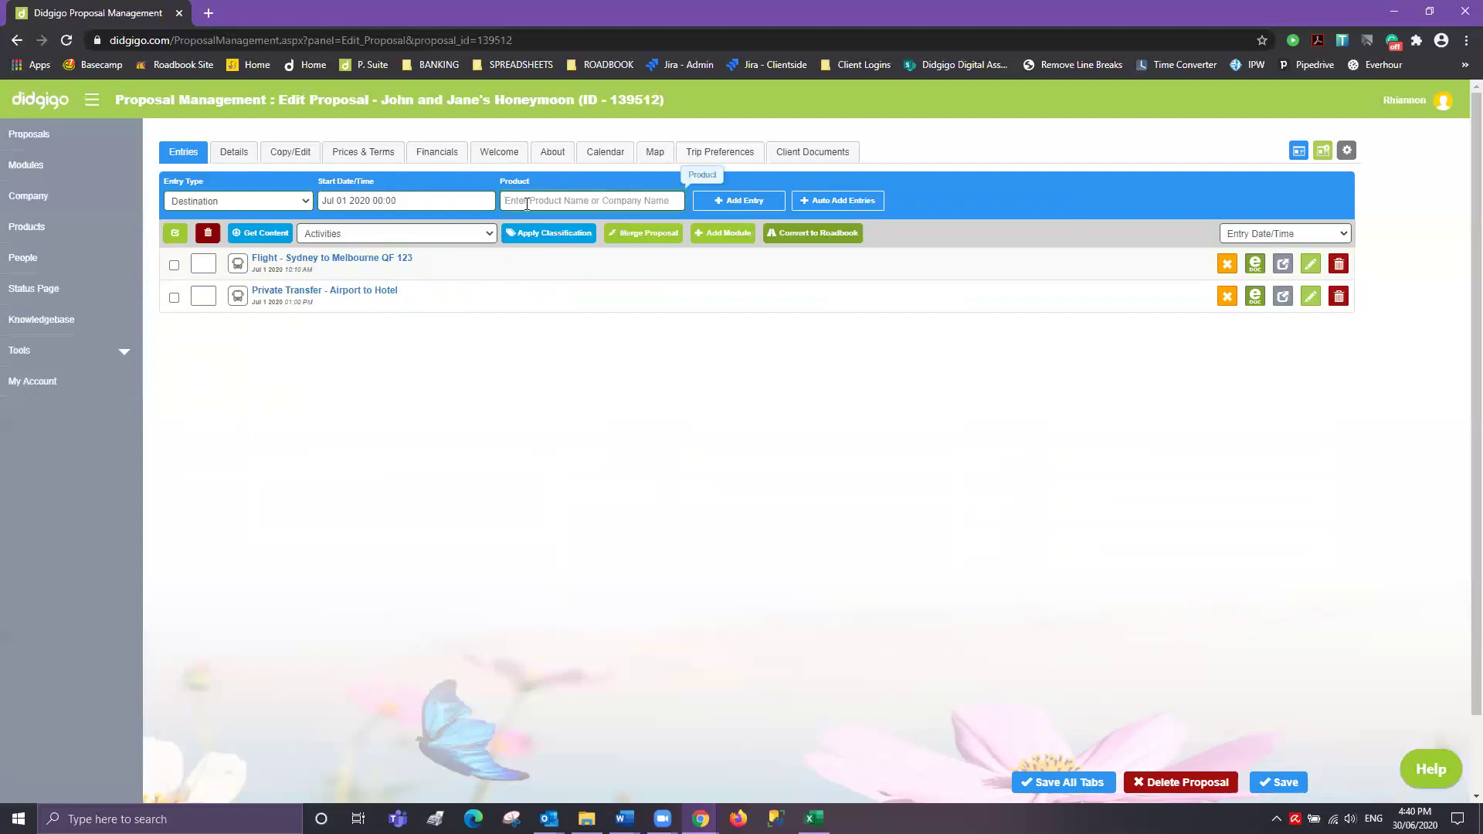
{"action": "type", "text": "melbour"}
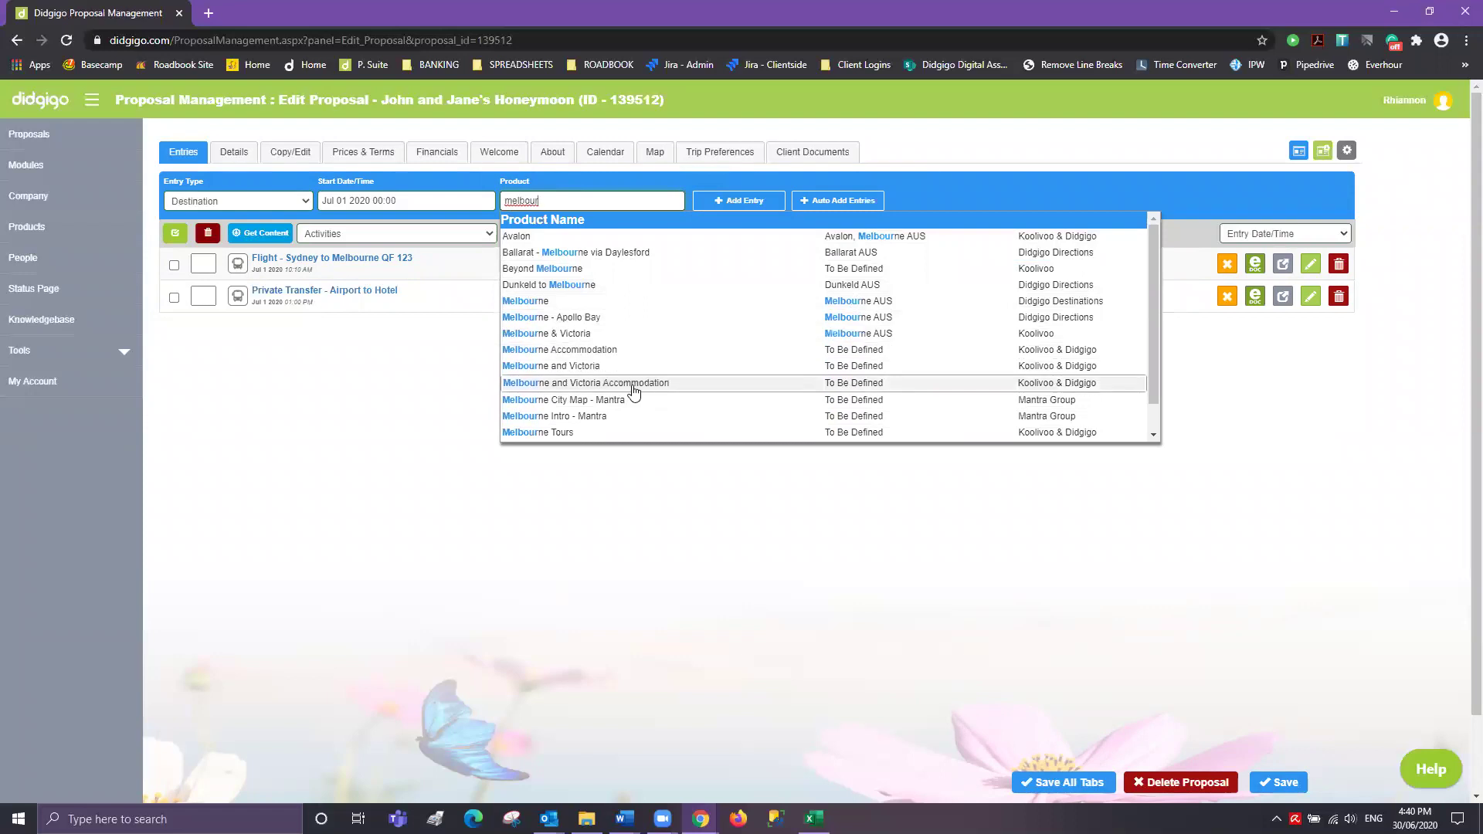
{"action": "scroll", "coordinate": [649, 337], "scroll_direction": "down", "scroll_amount": 2}
{"action": "scroll", "coordinate": [652, 338], "scroll_direction": "up", "scroll_amount": 2}
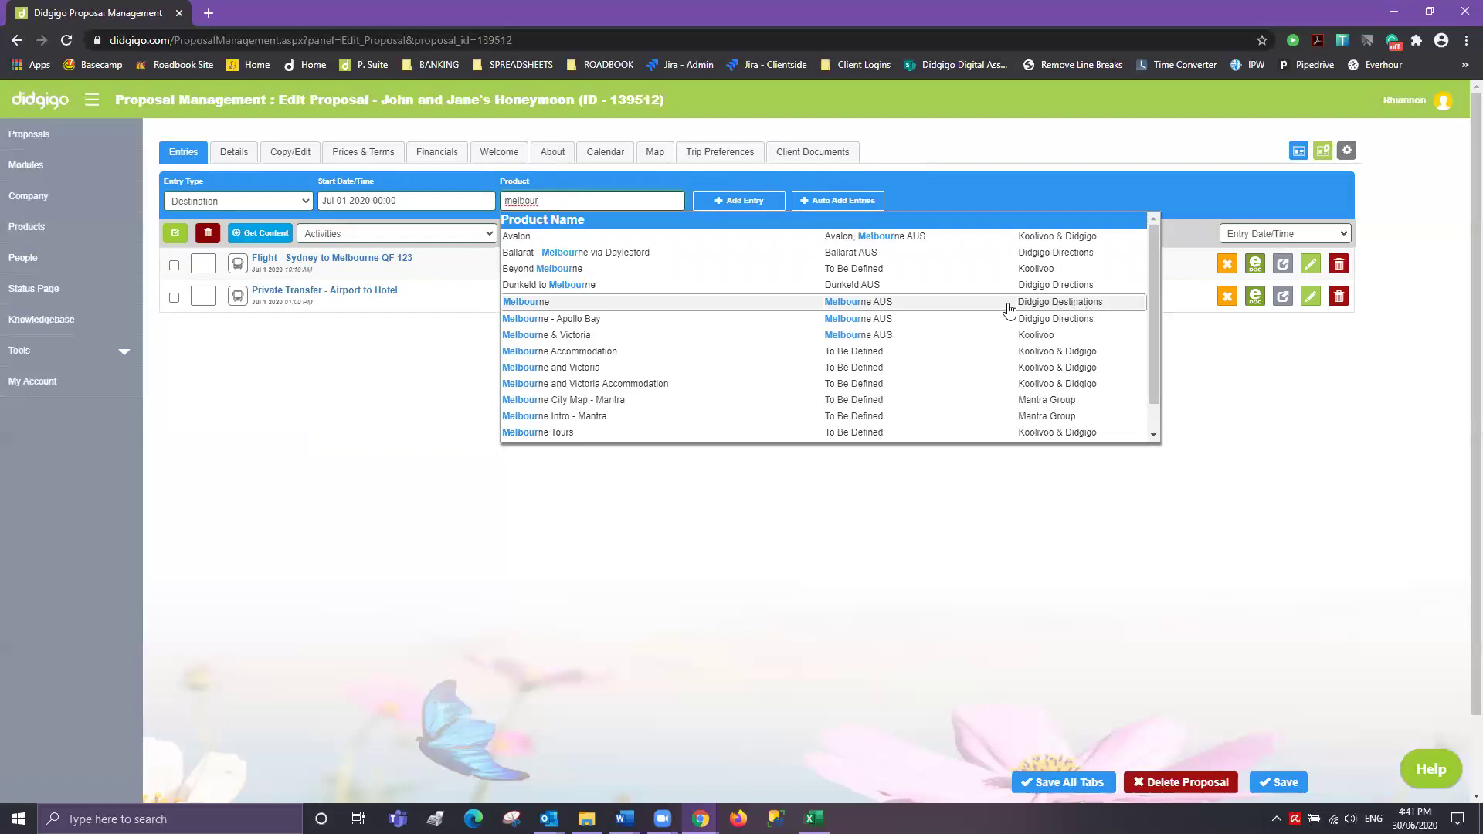
{"action": "left_click", "coordinate": [718, 307]}
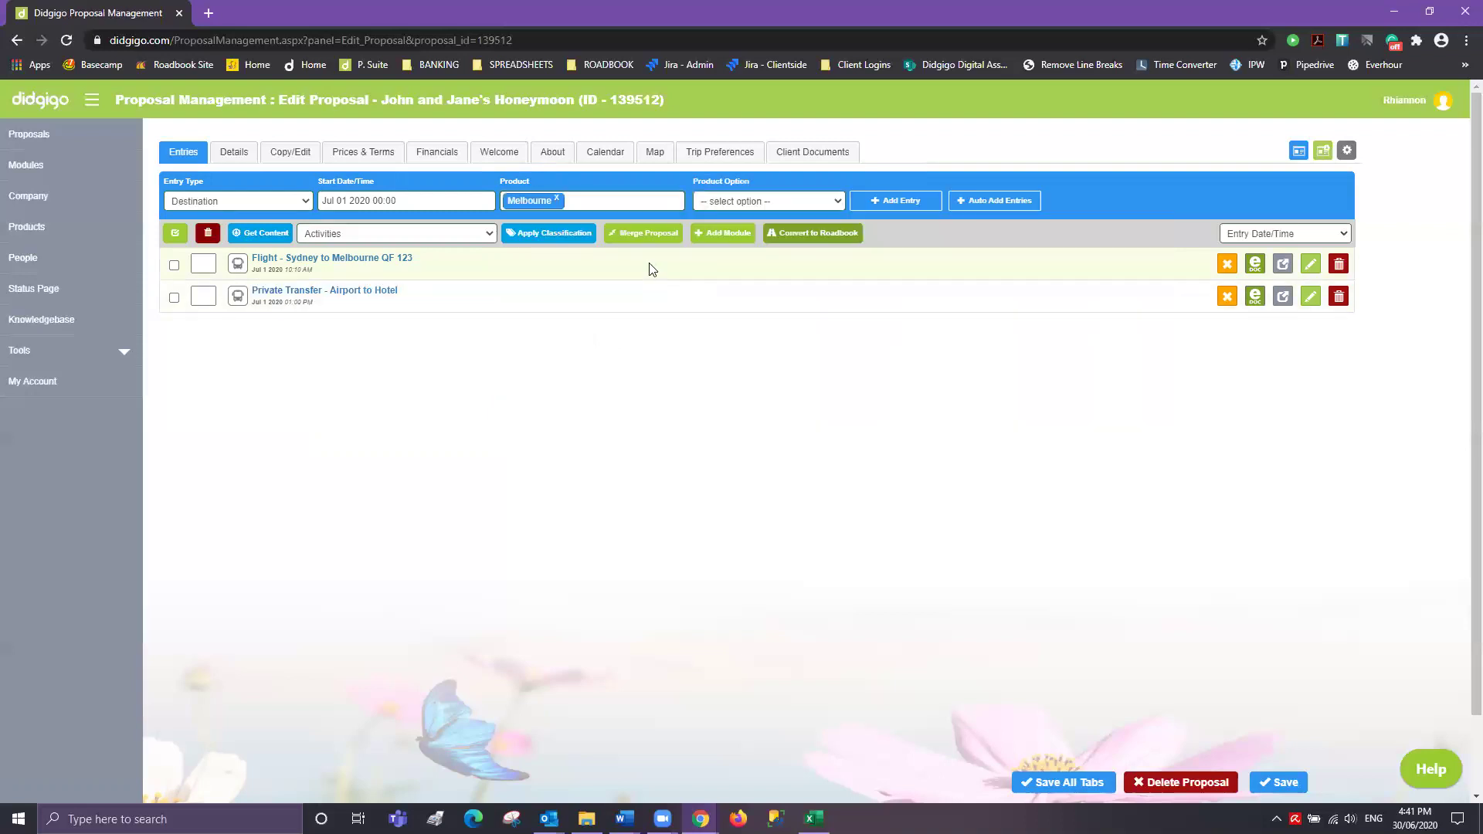
{"action": "left_click", "coordinate": [903, 215]}
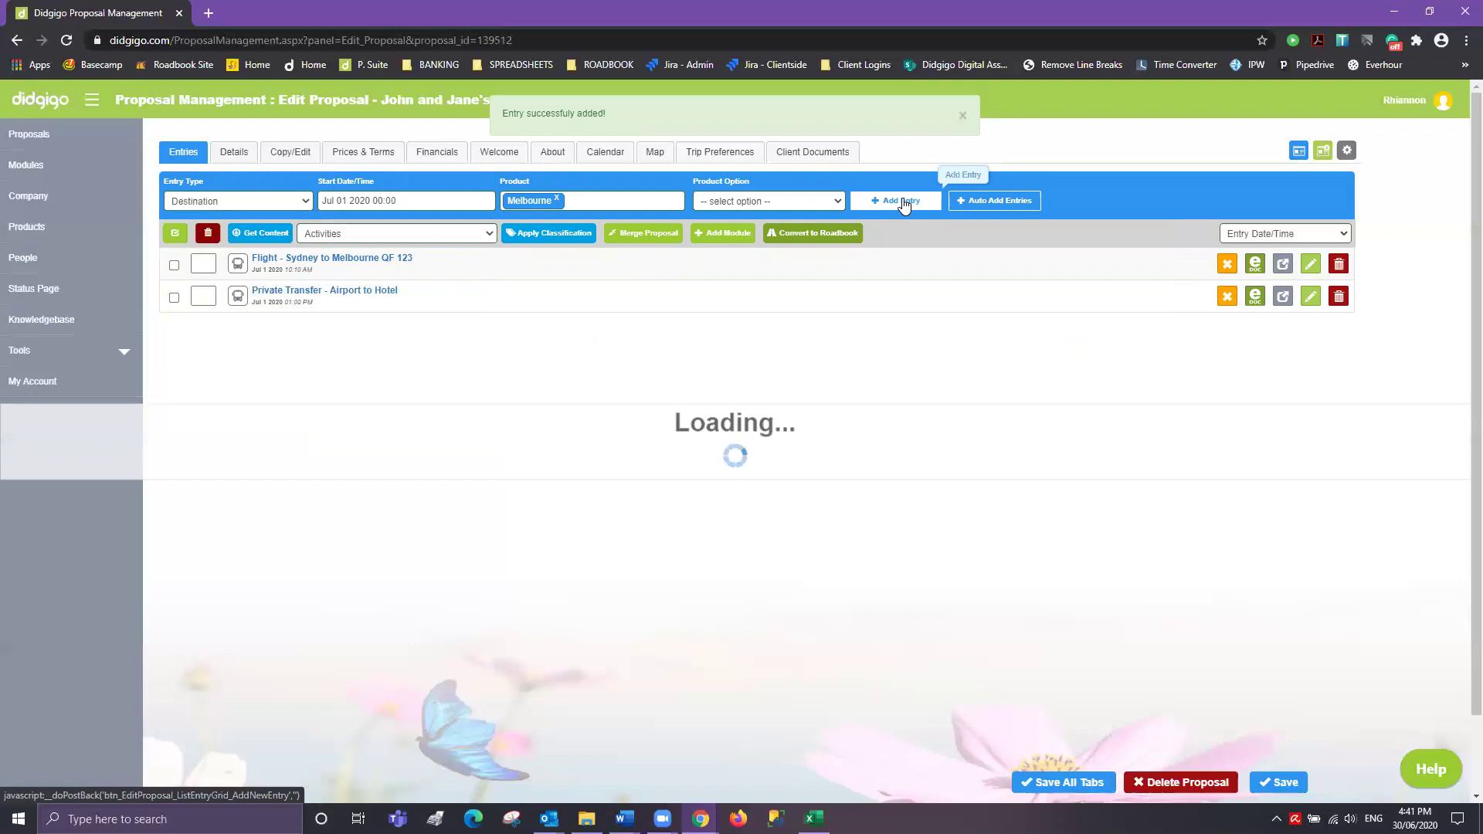
{"action": "left_click", "coordinate": [902, 202]}
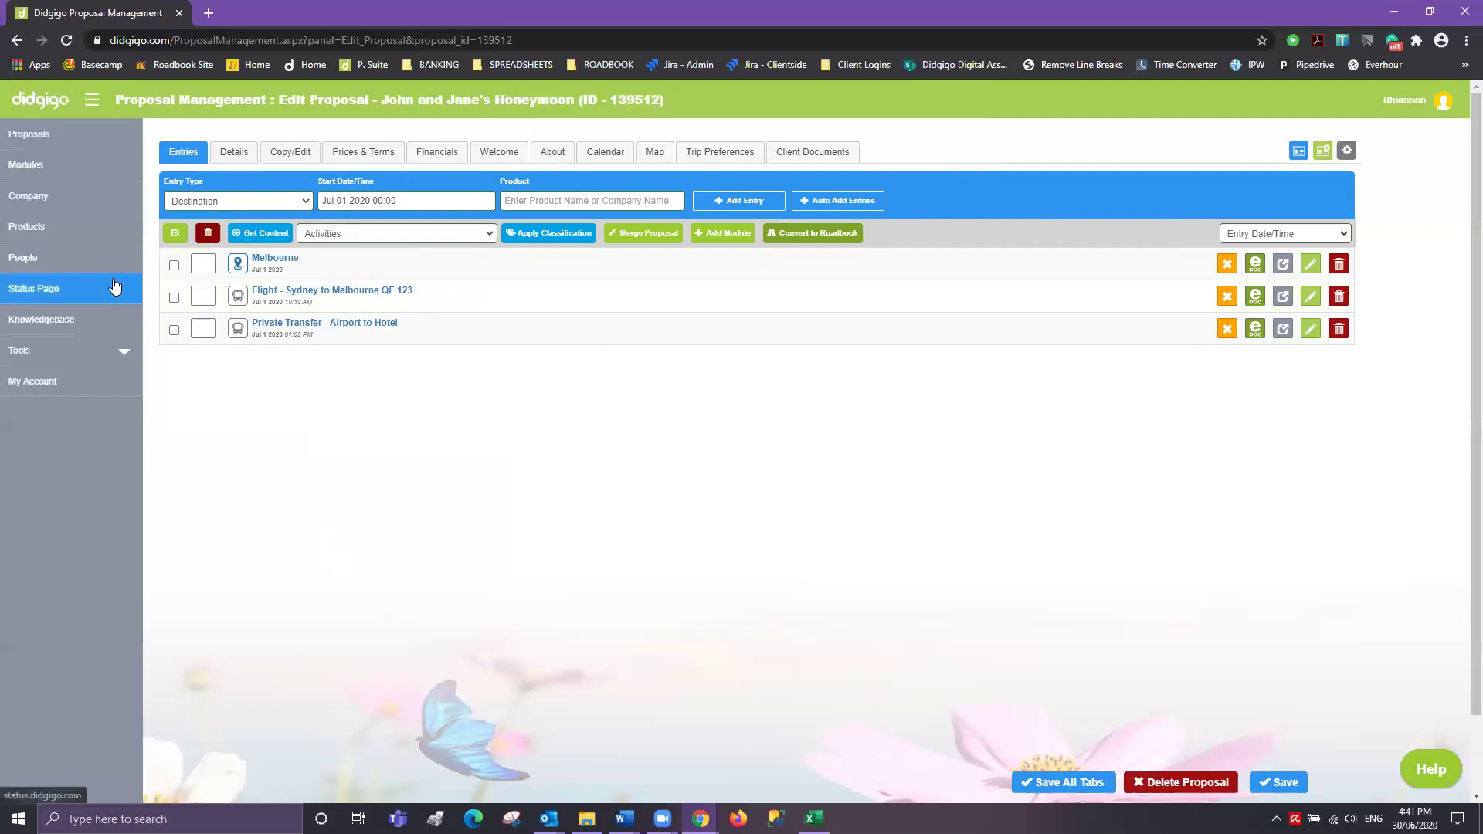
{"action": "left_click", "coordinate": [223, 200]}
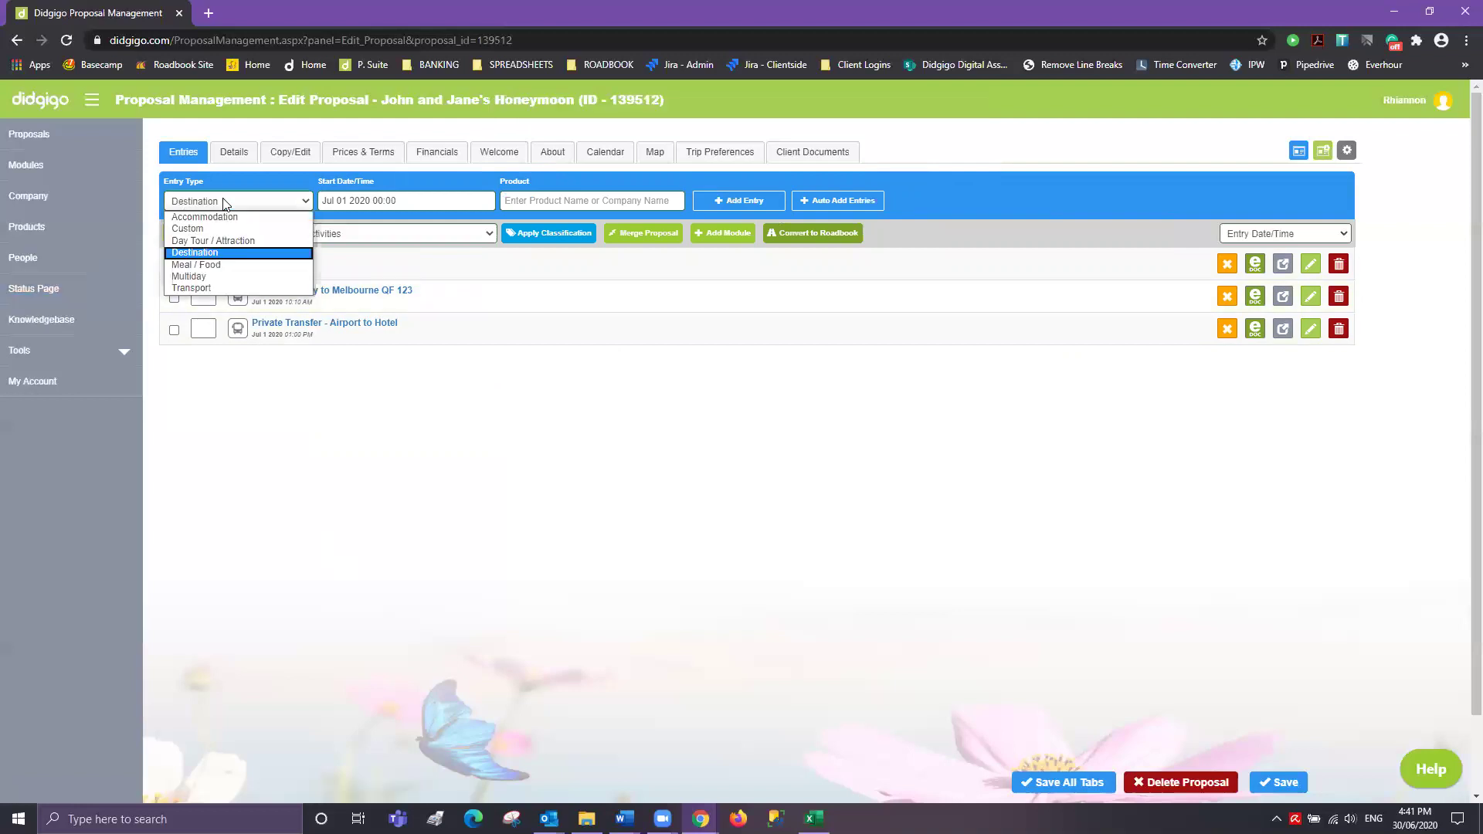
- Make the next entry an Accommodation starting at 14:00
{"action": "left_click", "coordinate": [223, 217]}
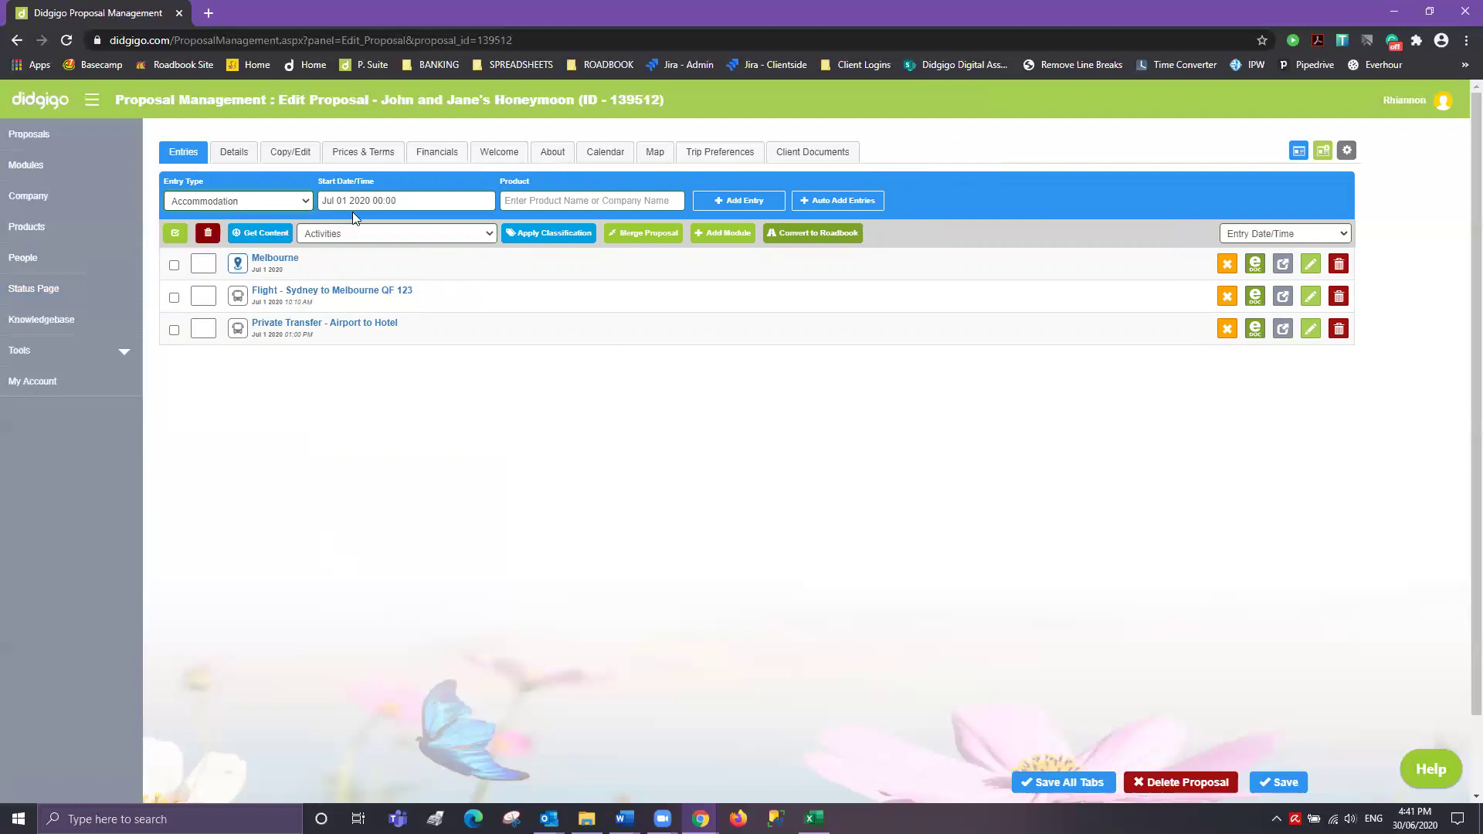
{"action": "left_click", "coordinate": [434, 199]}
{"action": "left_click", "coordinate": [355, 417]}
{"action": "left_click", "coordinate": [357, 377]}
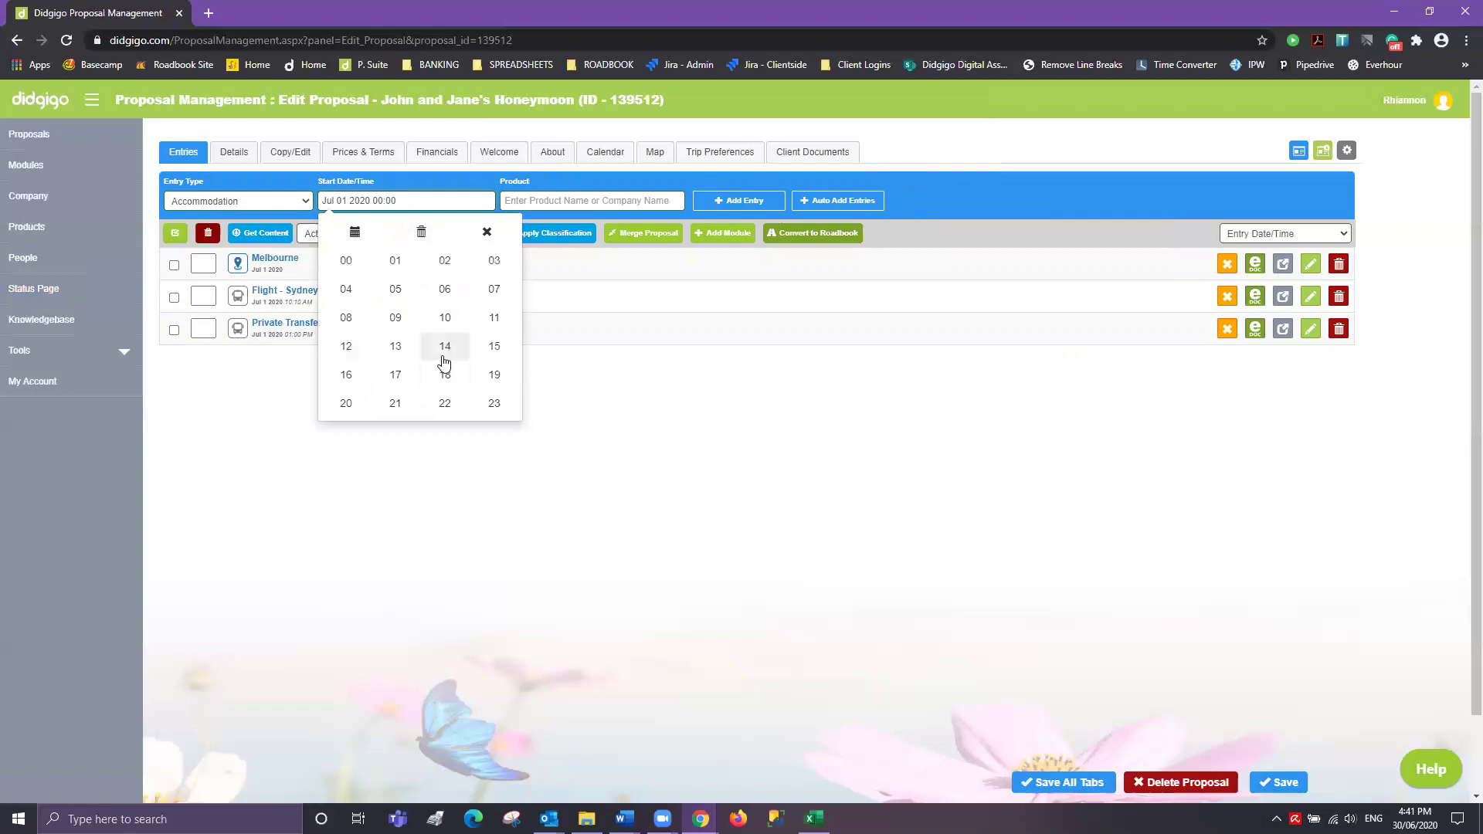
{"action": "left_click", "coordinate": [445, 349]}
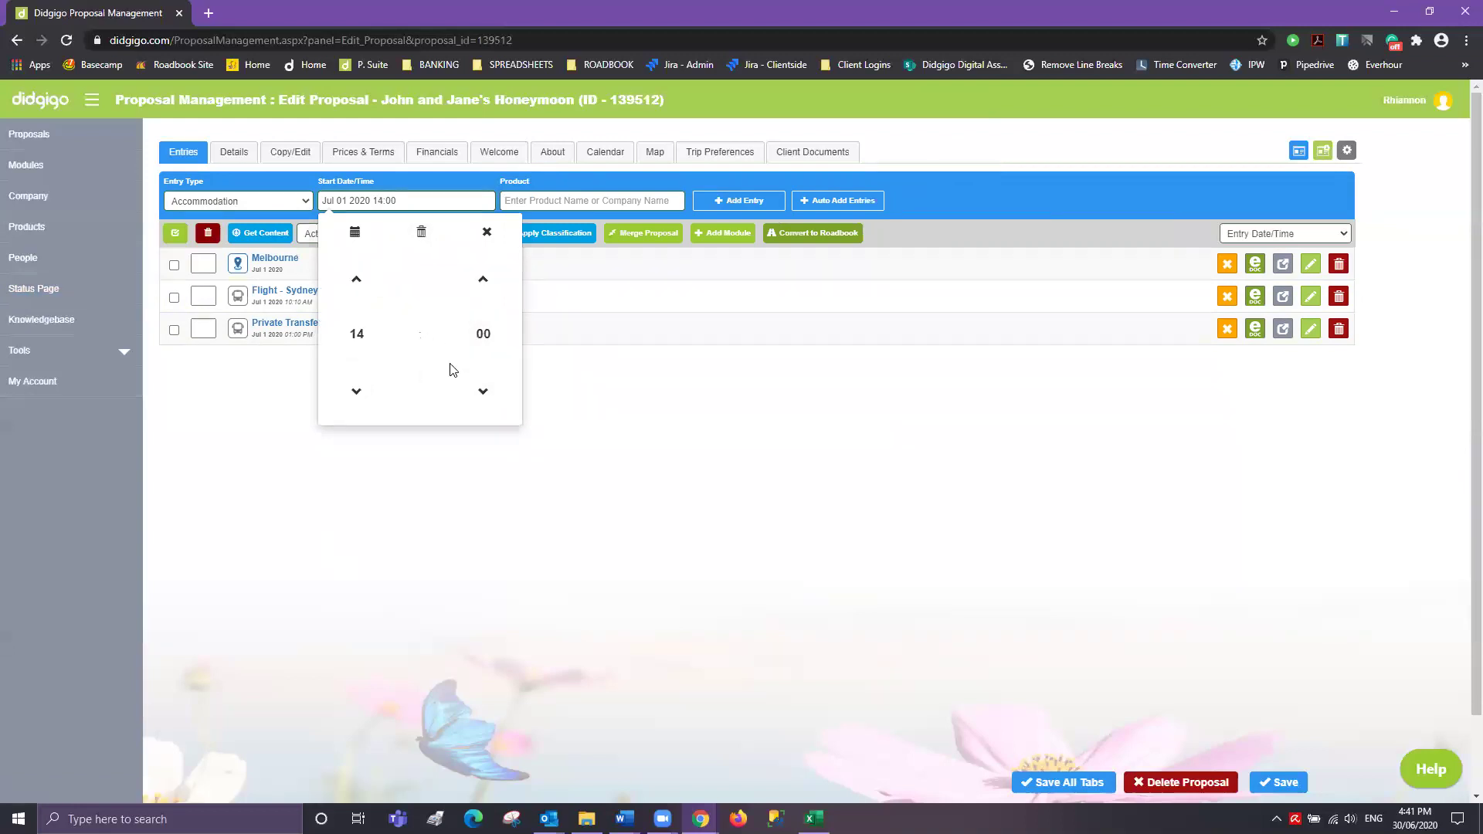
- Search the accommodation products for 'melbourne'
{"action": "left_click", "coordinate": [583, 202]}
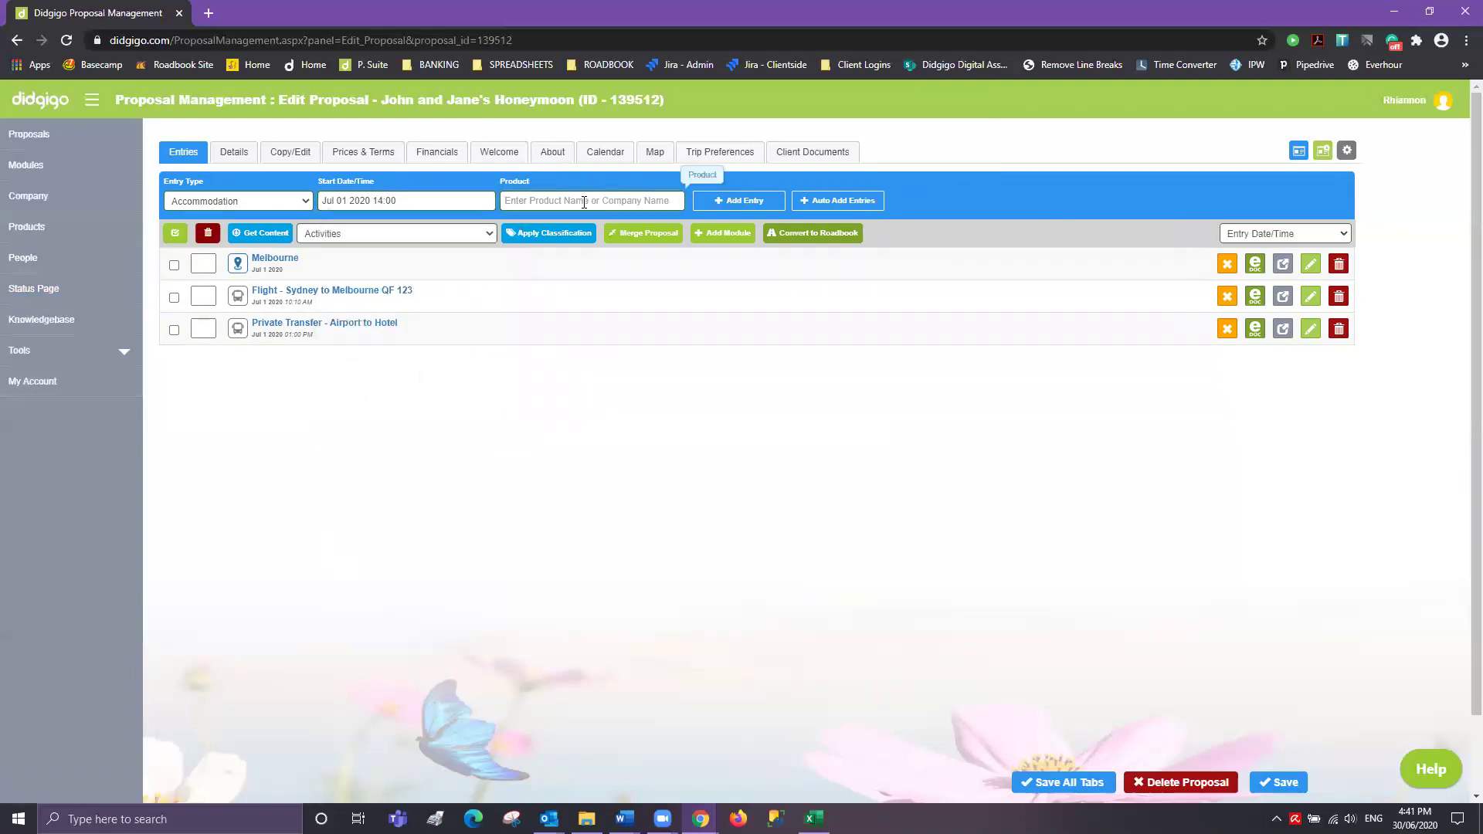
{"action": "type", "text": "standford"}
{"action": "key", "text": "BackSpace"}
{"action": "key", "text": "BackSpace"}
{"action": "key", "text": "BackSpace"}
{"action": "key", "text": "BackSpace"}
{"action": "type", "text": "plaza"}
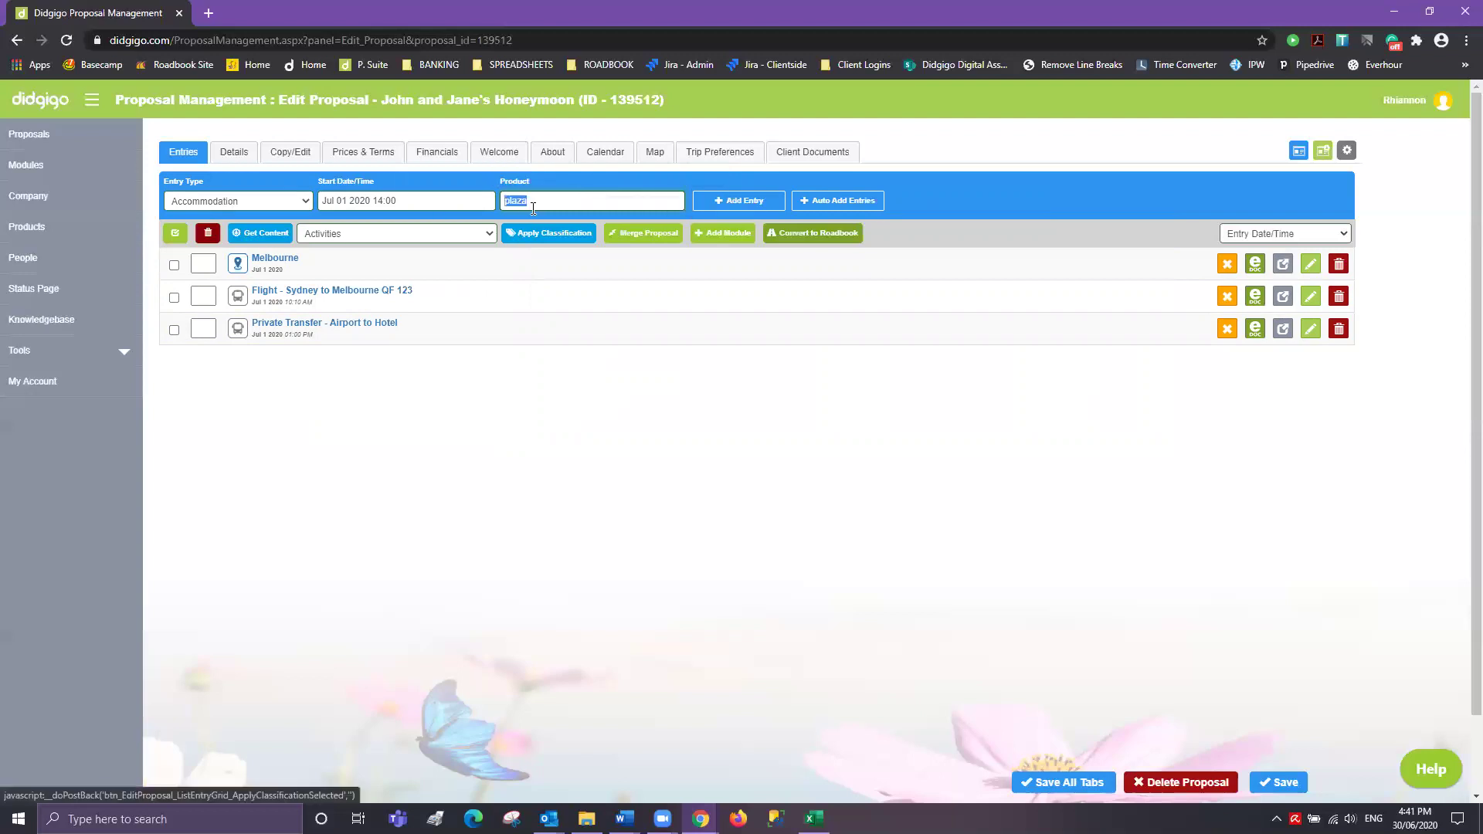
{"action": "double_click", "coordinate": [532, 202]}
{"action": "type", "text": "melbourne"}
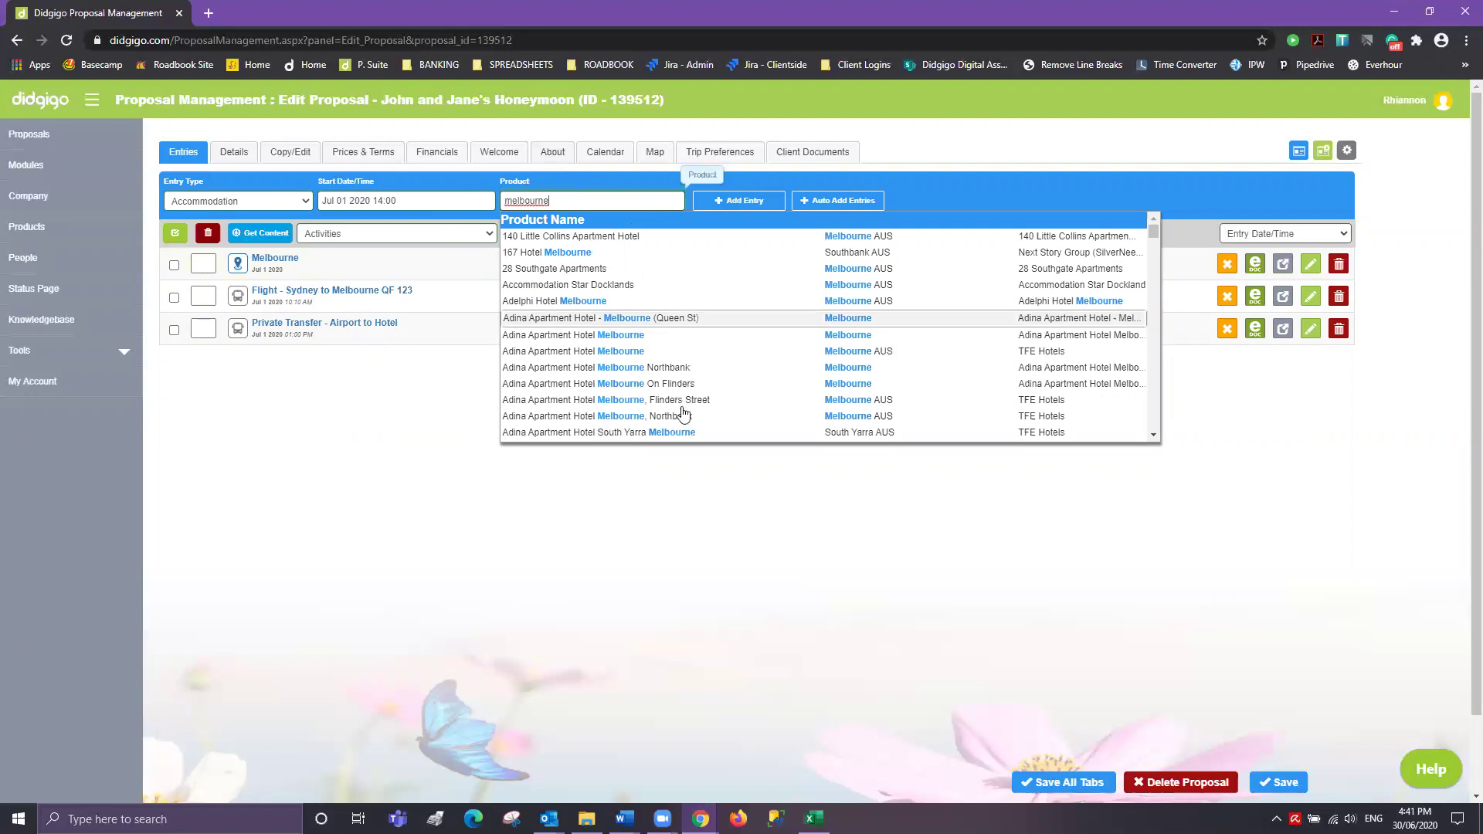
- Add Grand Hyatt Melbourne with the Deluxe King room option
{"action": "scroll", "coordinate": [670, 410], "scroll_direction": "down", "scroll_amount": 1}
{"action": "scroll", "coordinate": [671, 410], "scroll_direction": "down", "scroll_amount": 6}
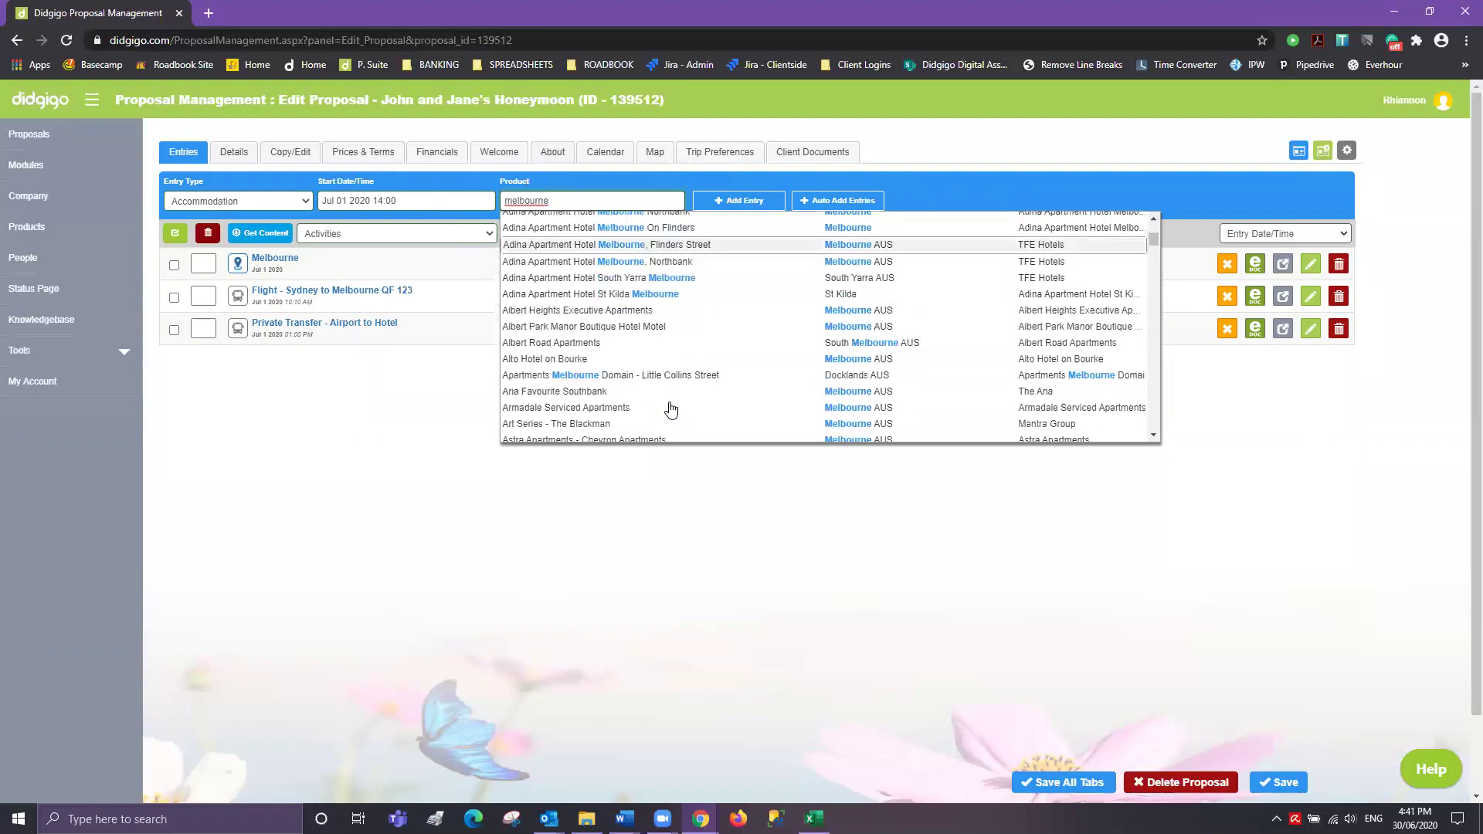
{"action": "scroll", "coordinate": [648, 375], "scroll_direction": "down", "scroll_amount": 10}
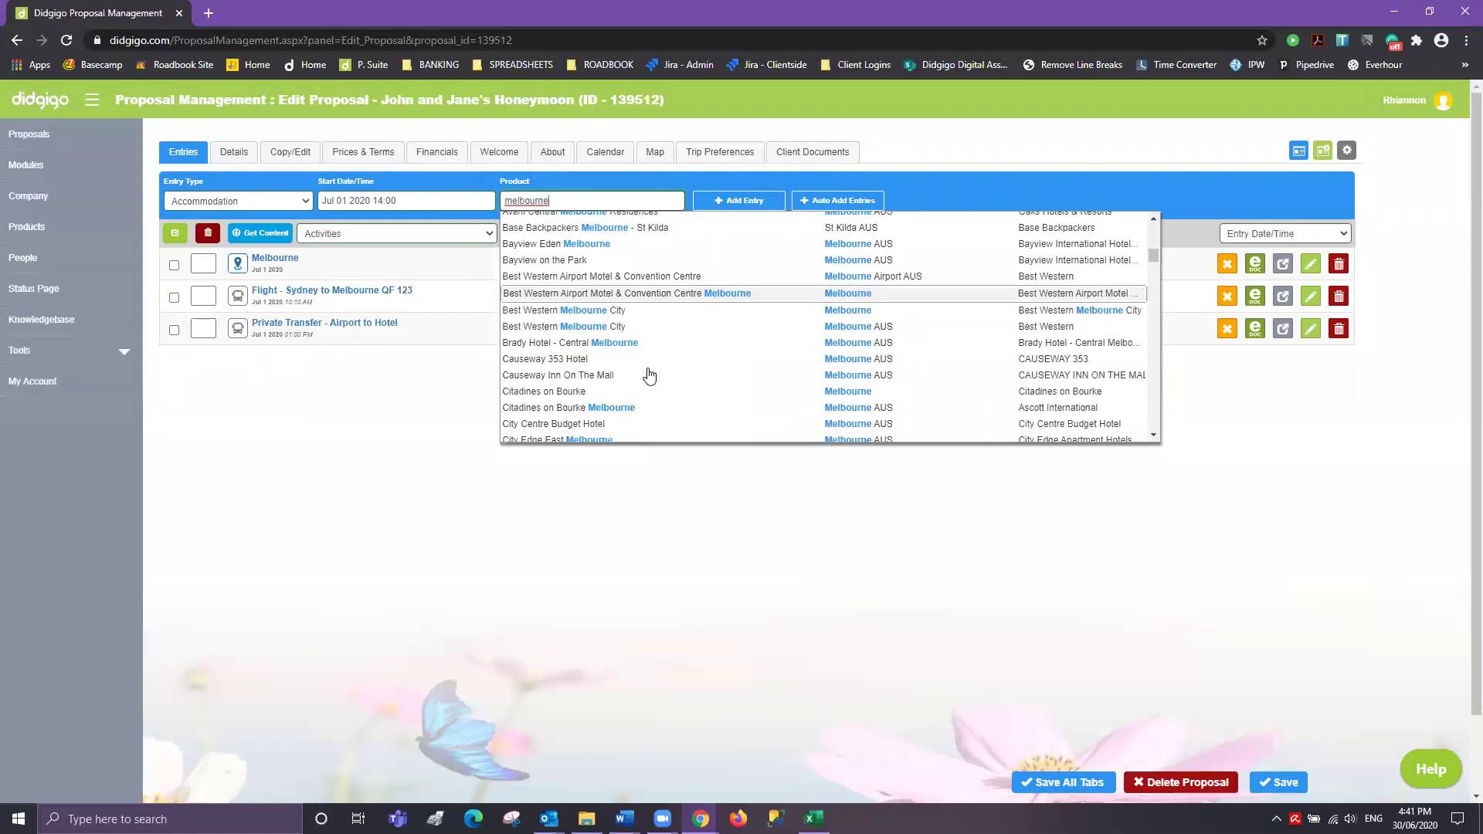
{"action": "scroll", "coordinate": [648, 374], "scroll_direction": "down", "scroll_amount": 5}
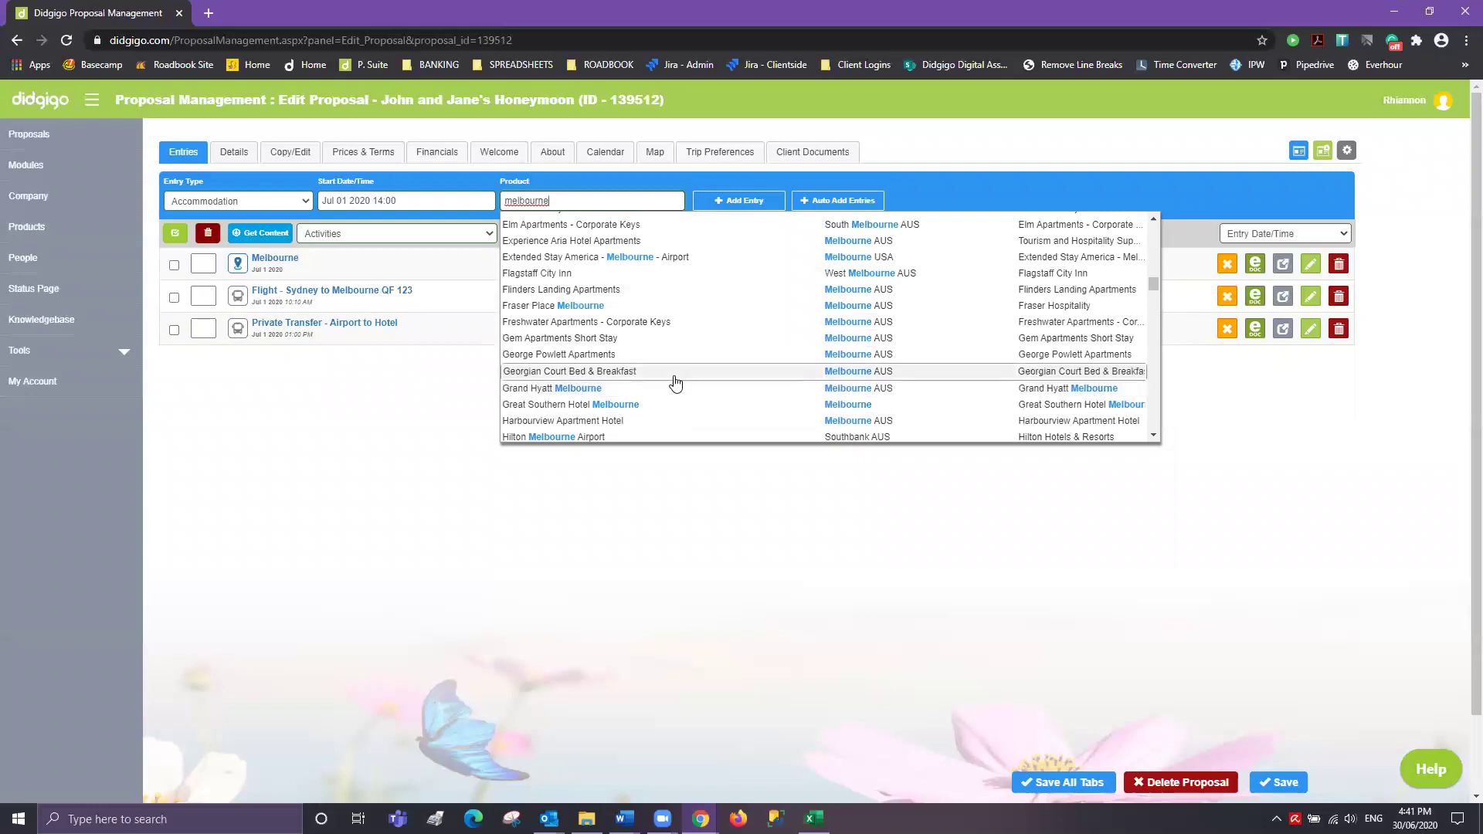
{"action": "left_click", "coordinate": [556, 387]}
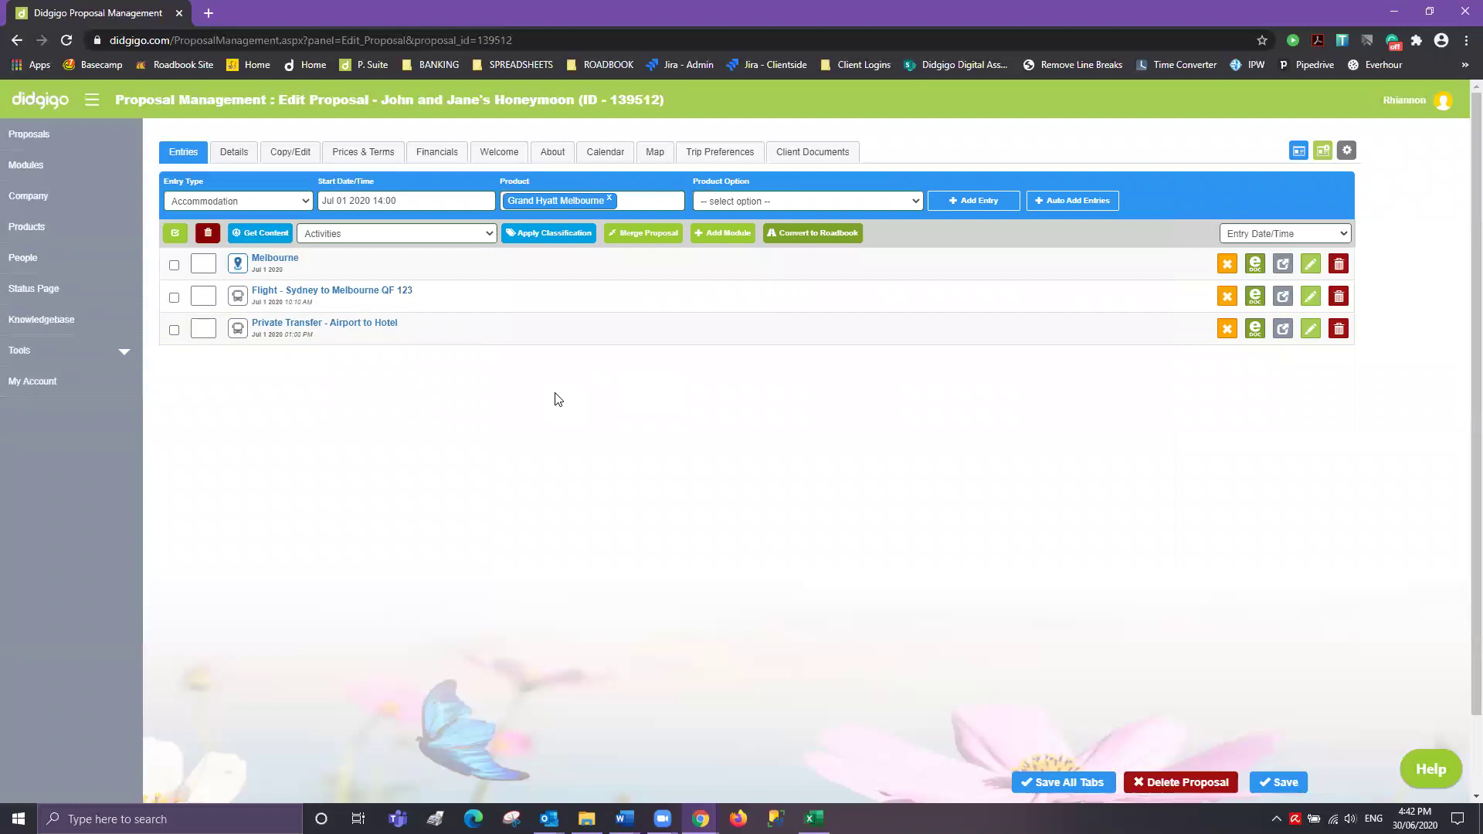
{"action": "left_click", "coordinate": [918, 201]}
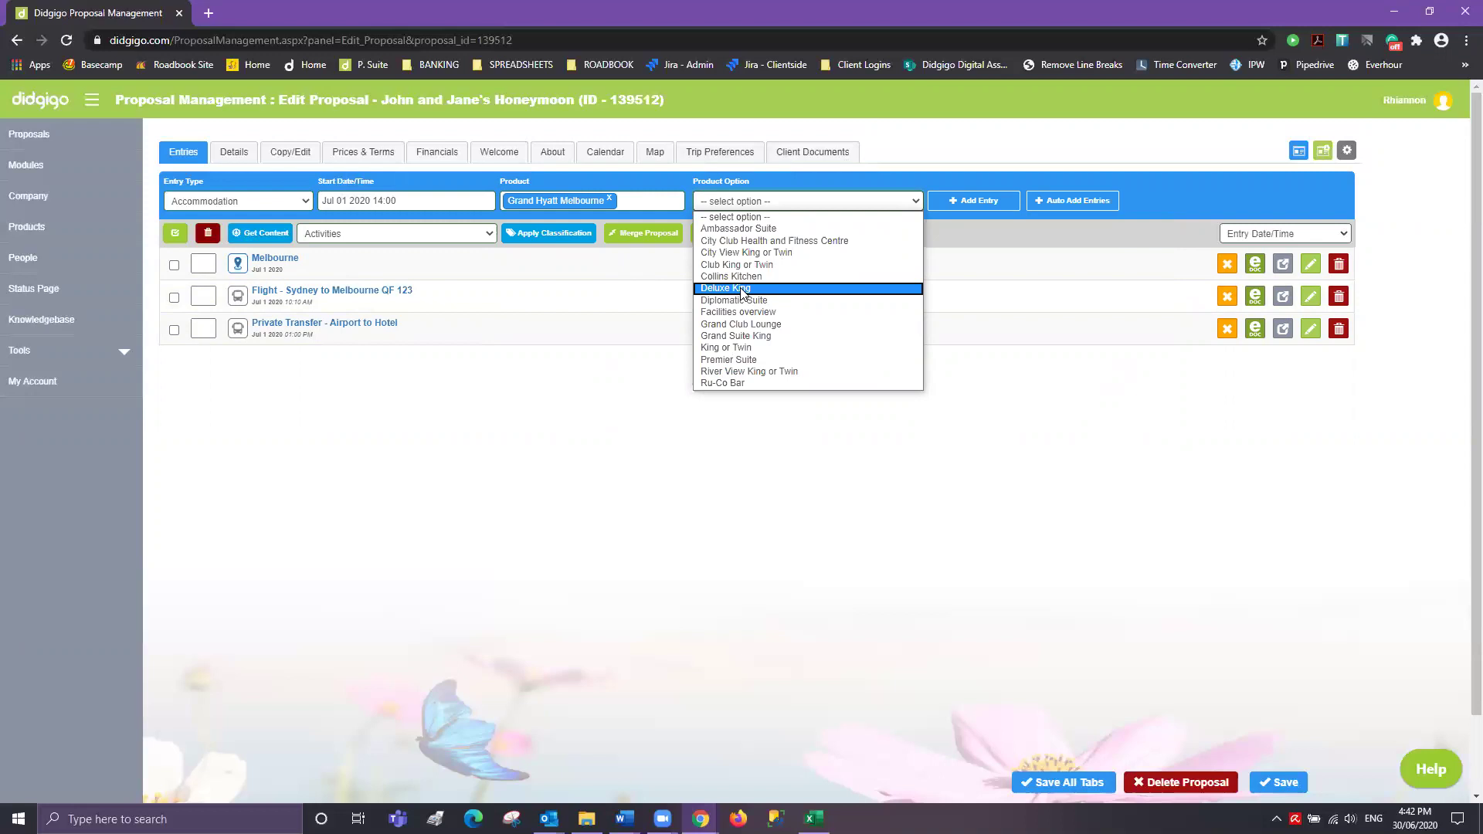
{"action": "left_click", "coordinate": [741, 289]}
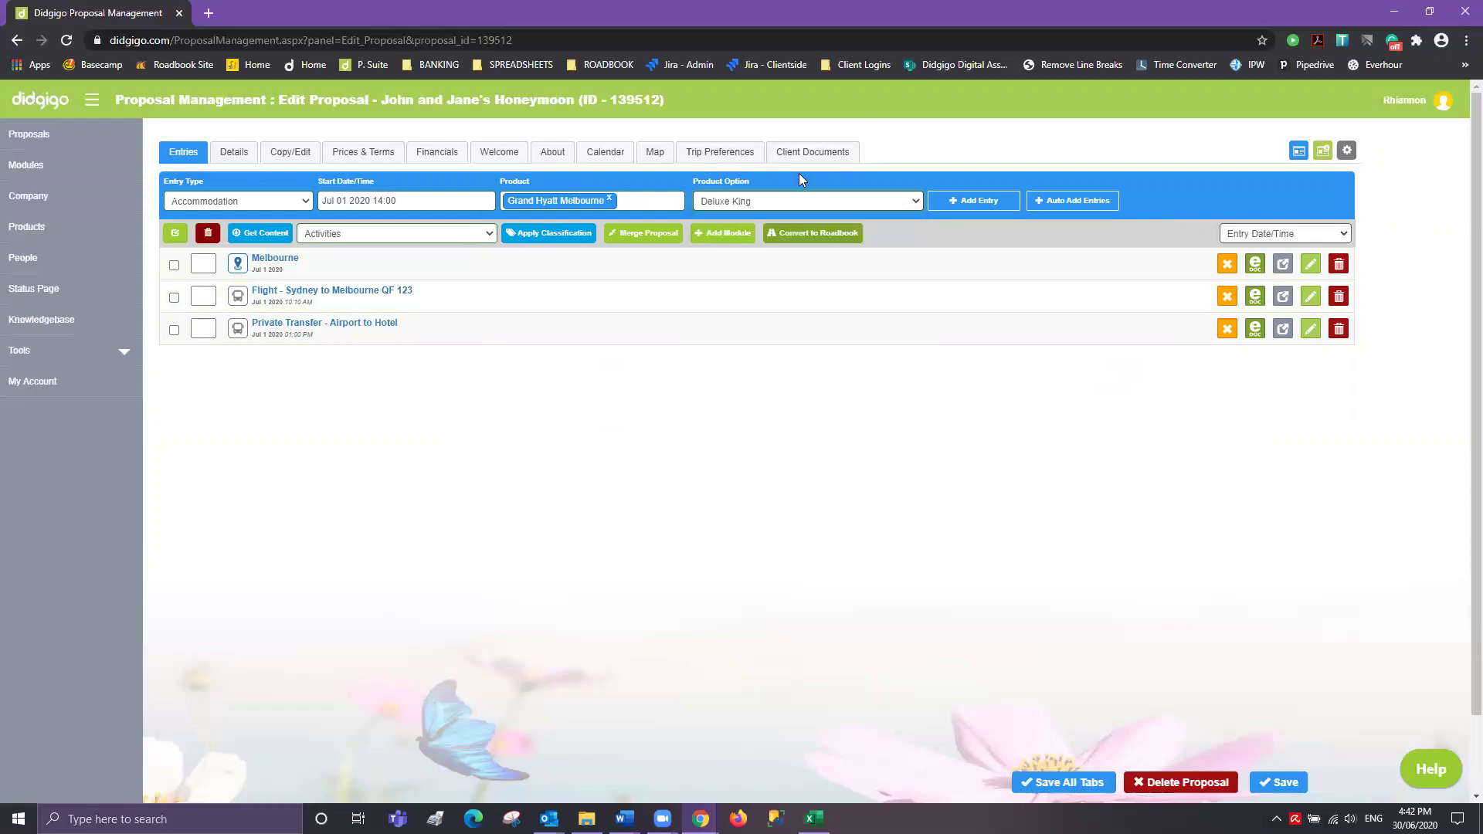
{"action": "left_click", "coordinate": [999, 201]}
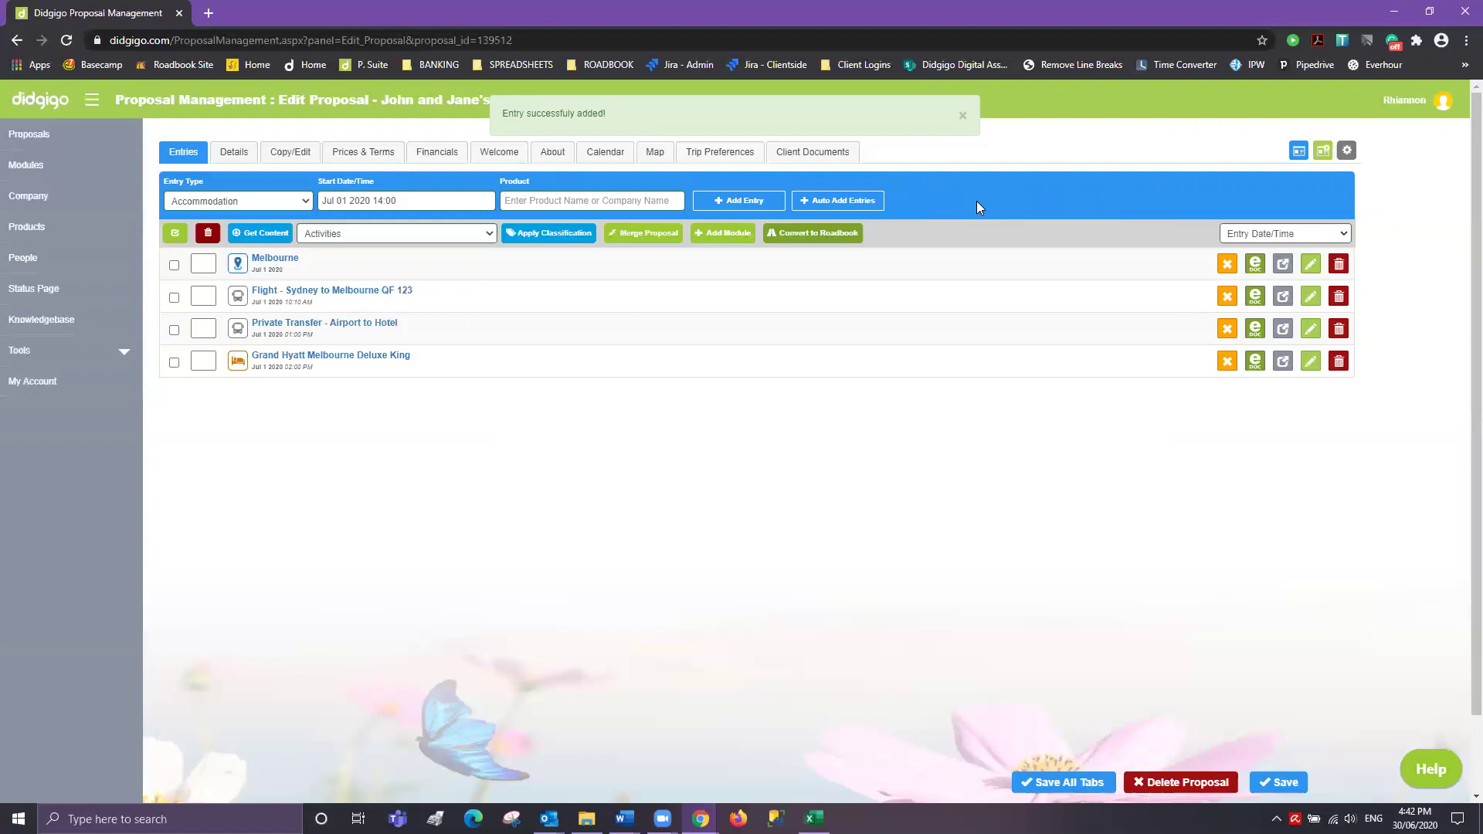
{"action": "left_click", "coordinate": [224, 201]}
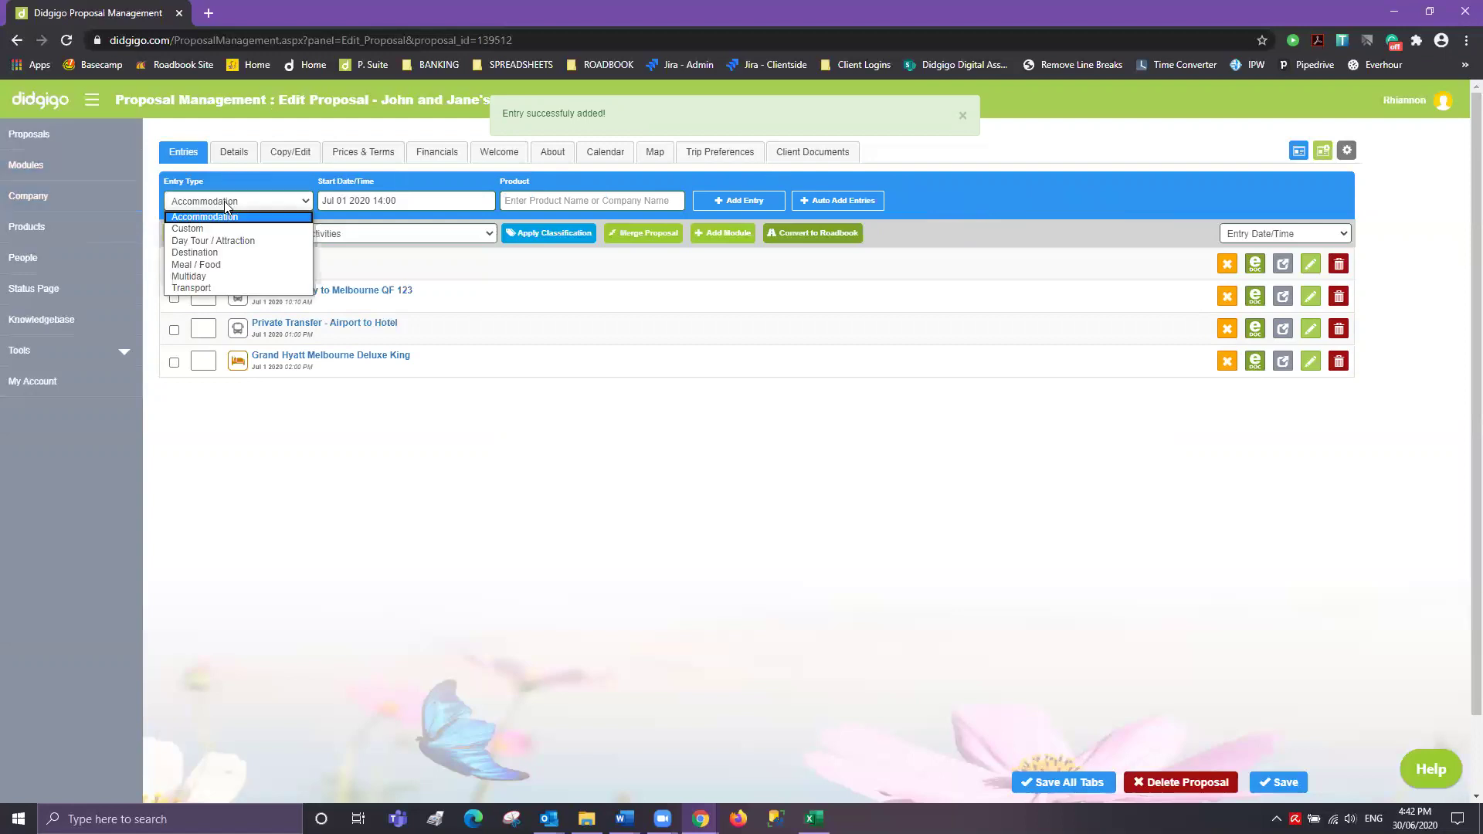
- Make the next entry a Day Tour / Attraction starting 2 July at 10:30
{"action": "left_click", "coordinate": [212, 240]}
{"action": "left_click", "coordinate": [448, 203]}
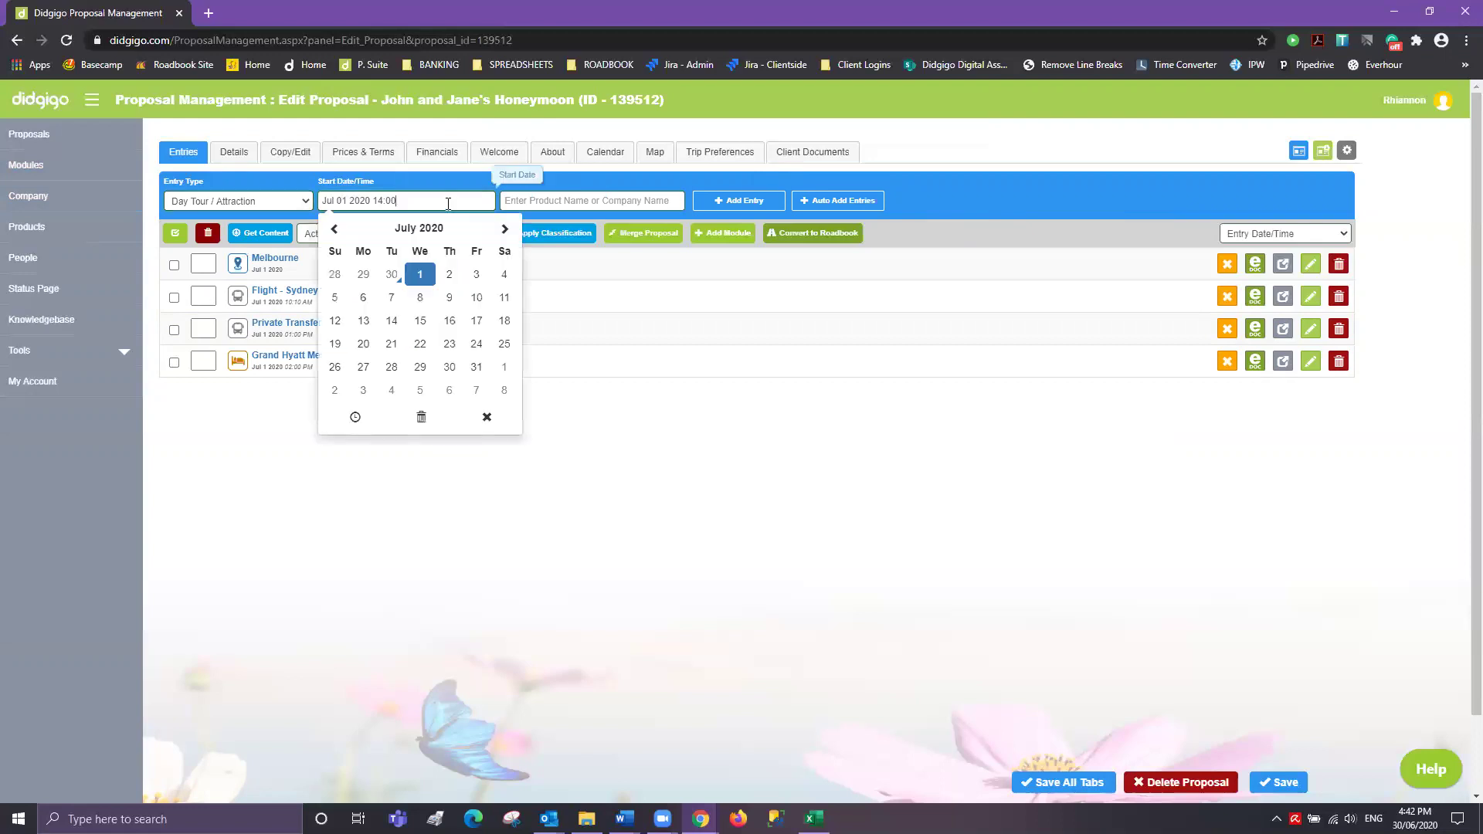
{"action": "left_click", "coordinate": [448, 279]}
{"action": "left_click", "coordinate": [357, 417]}
{"action": "left_click", "coordinate": [361, 335]}
{"action": "left_click", "coordinate": [445, 318]}
{"action": "left_click", "coordinate": [480, 333]}
{"action": "left_click", "coordinate": [445, 321]}
- Find and add the Afternoon Lanes and Arcades Tour product
{"action": "left_click", "coordinate": [601, 200]}
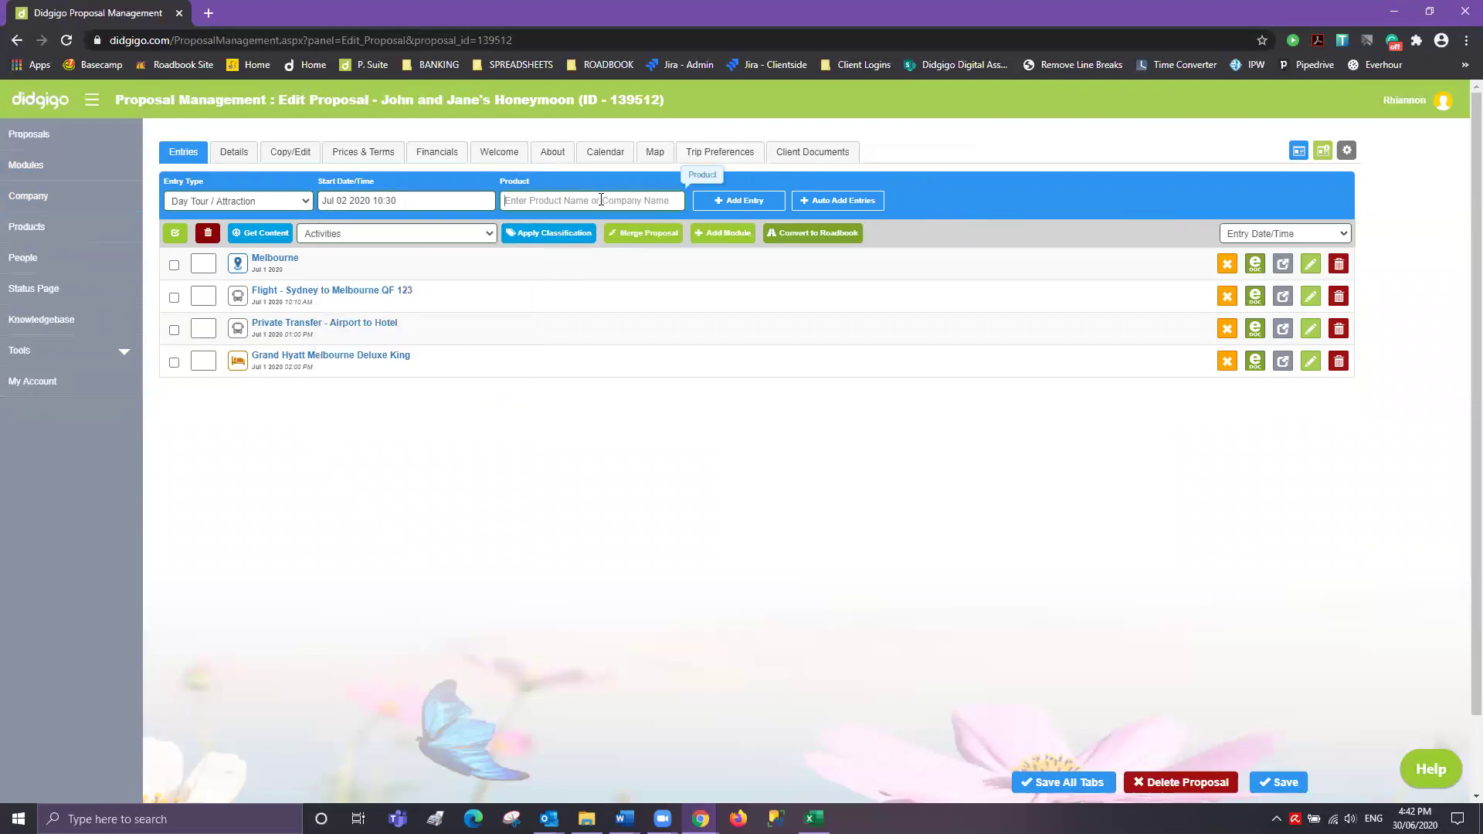
{"action": "type", "text": "melbourne"}
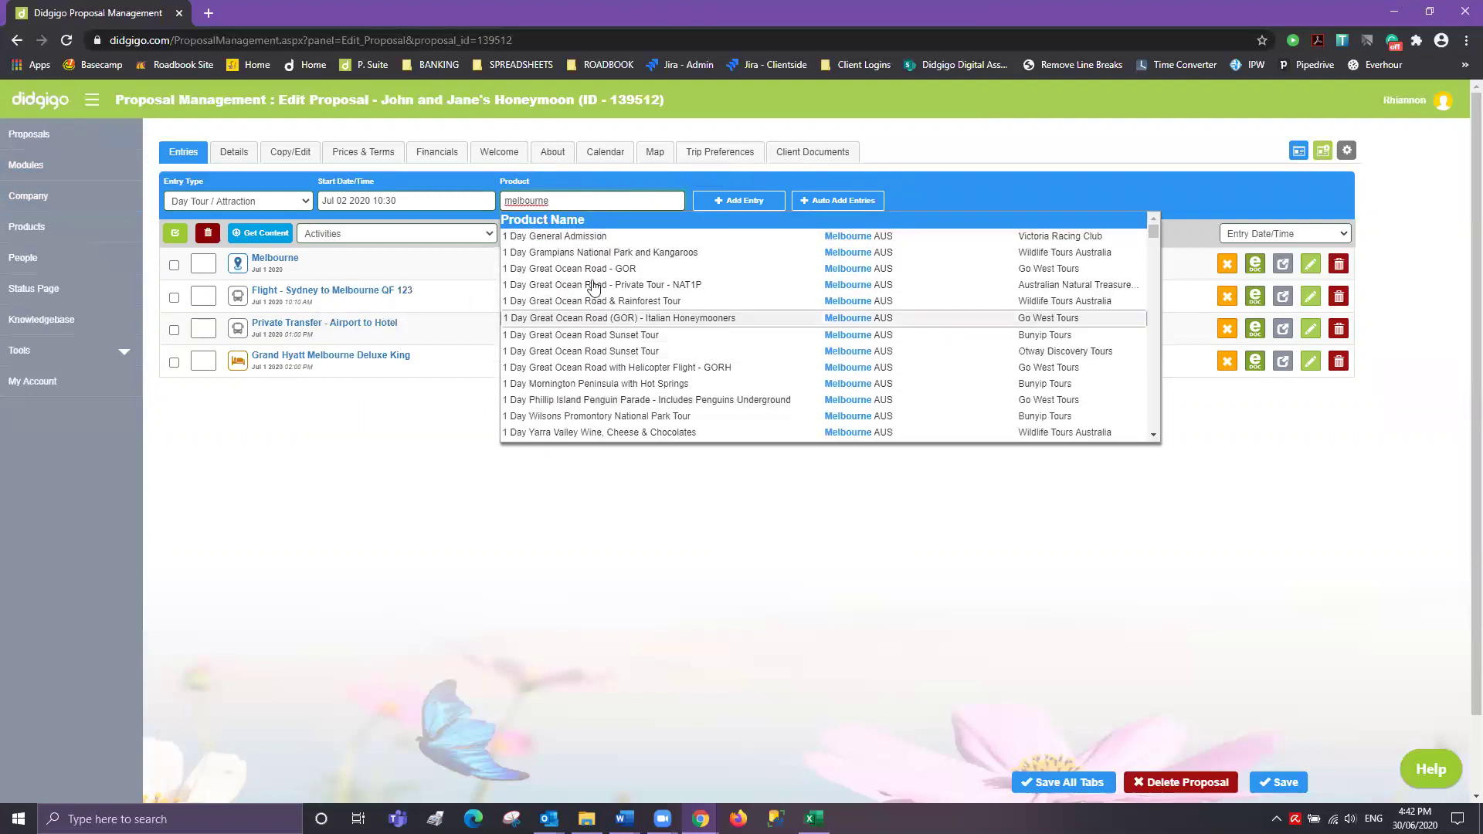
{"action": "scroll", "coordinate": [584, 379], "scroll_direction": "down", "scroll_amount": 2}
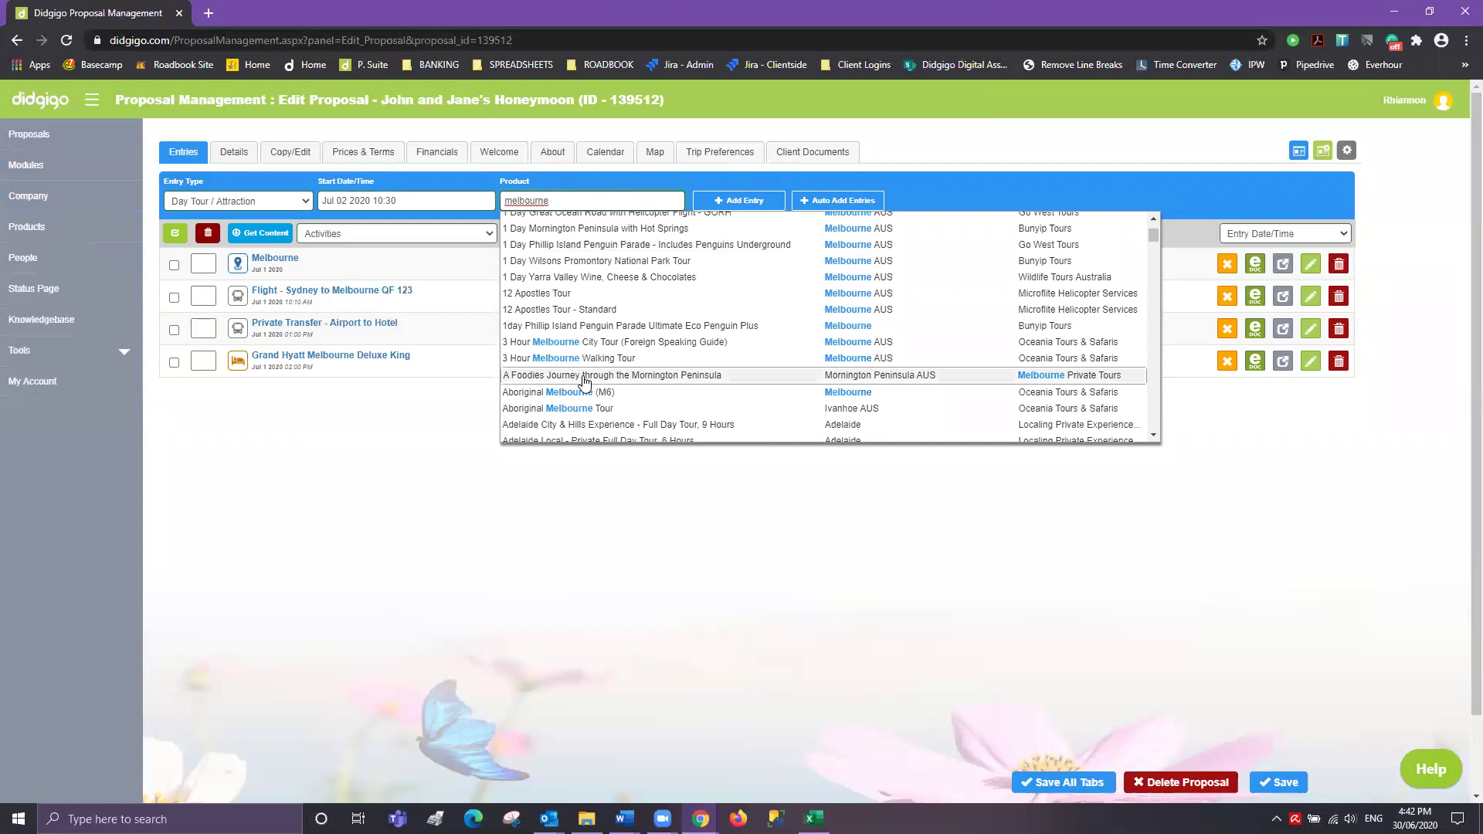
{"action": "scroll", "coordinate": [584, 380], "scroll_direction": "down", "scroll_amount": 2}
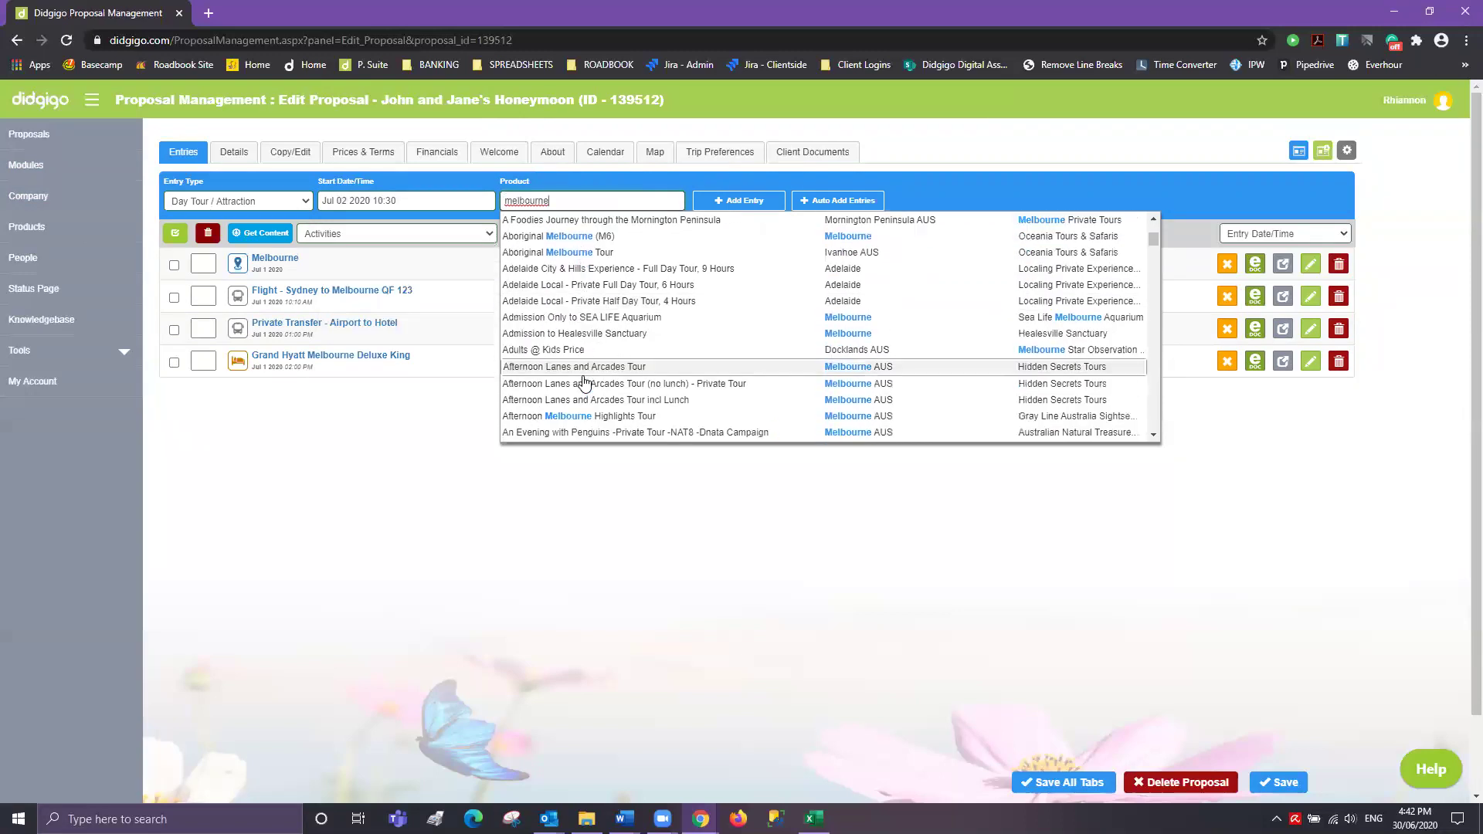
{"action": "scroll", "coordinate": [584, 380], "scroll_direction": "down", "scroll_amount": 1}
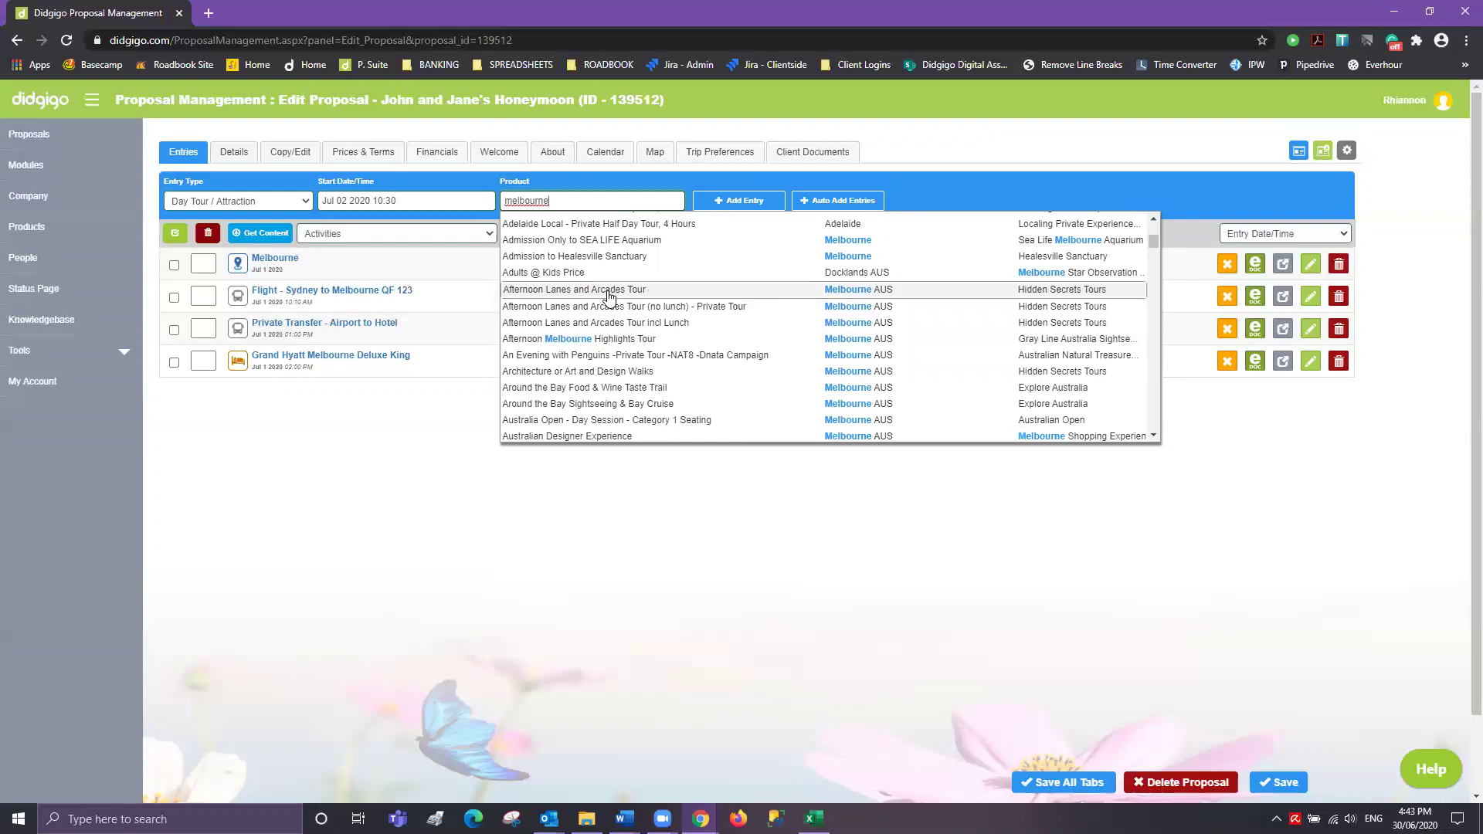
{"action": "left_click", "coordinate": [609, 296]}
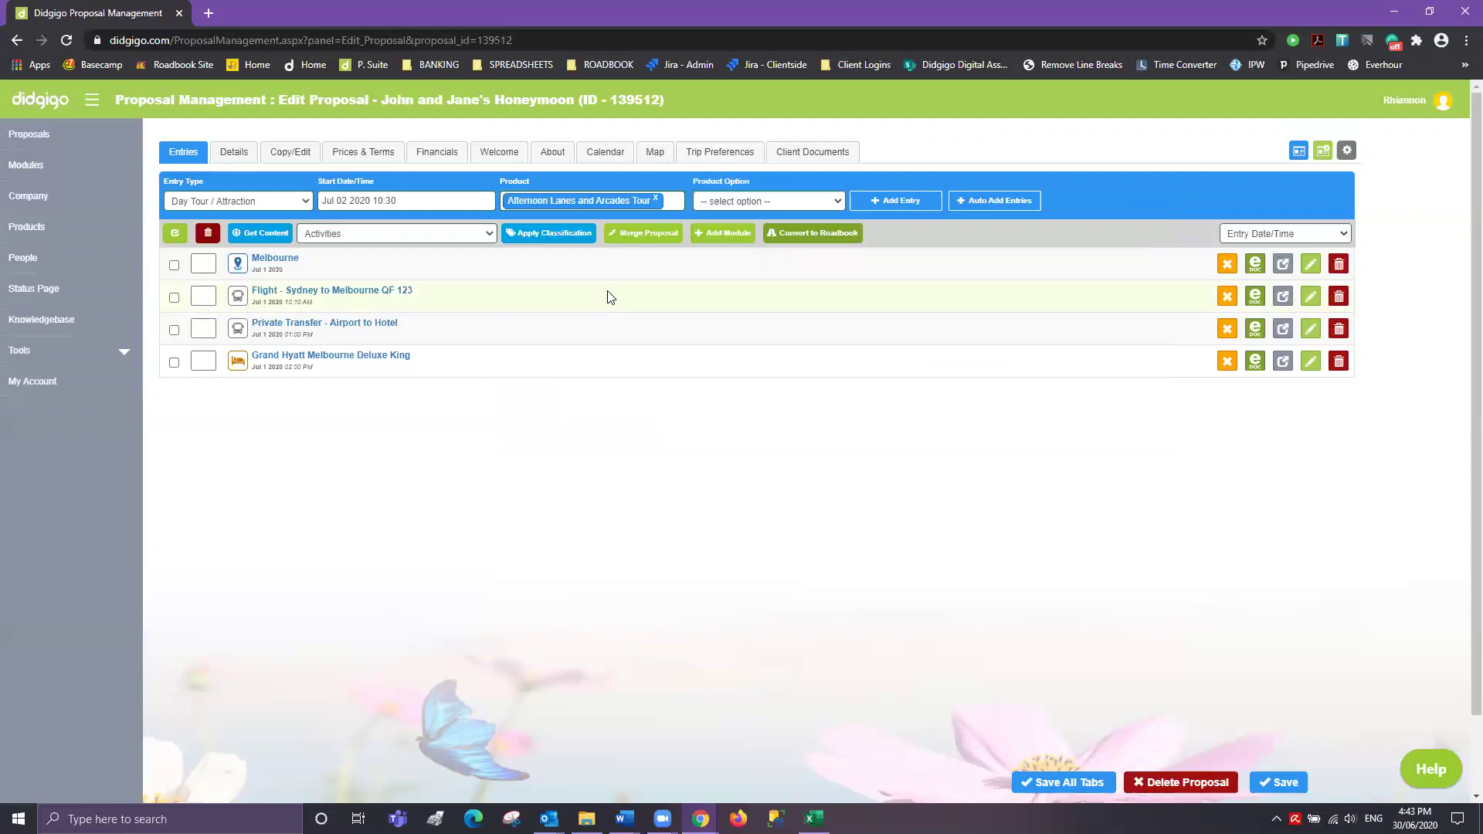
{"action": "left_click", "coordinate": [909, 210]}
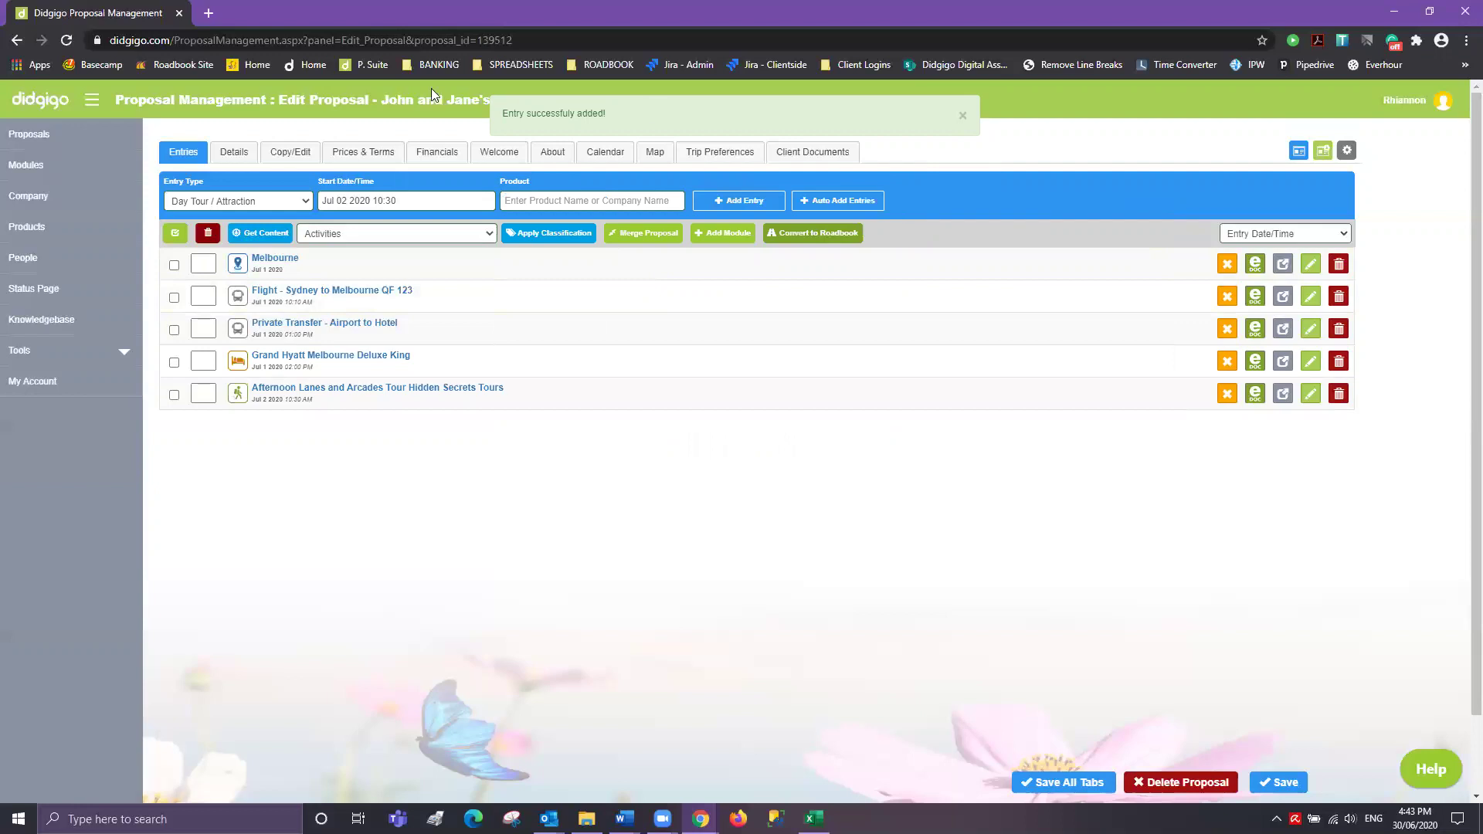
{"action": "left_click", "coordinate": [258, 202]}
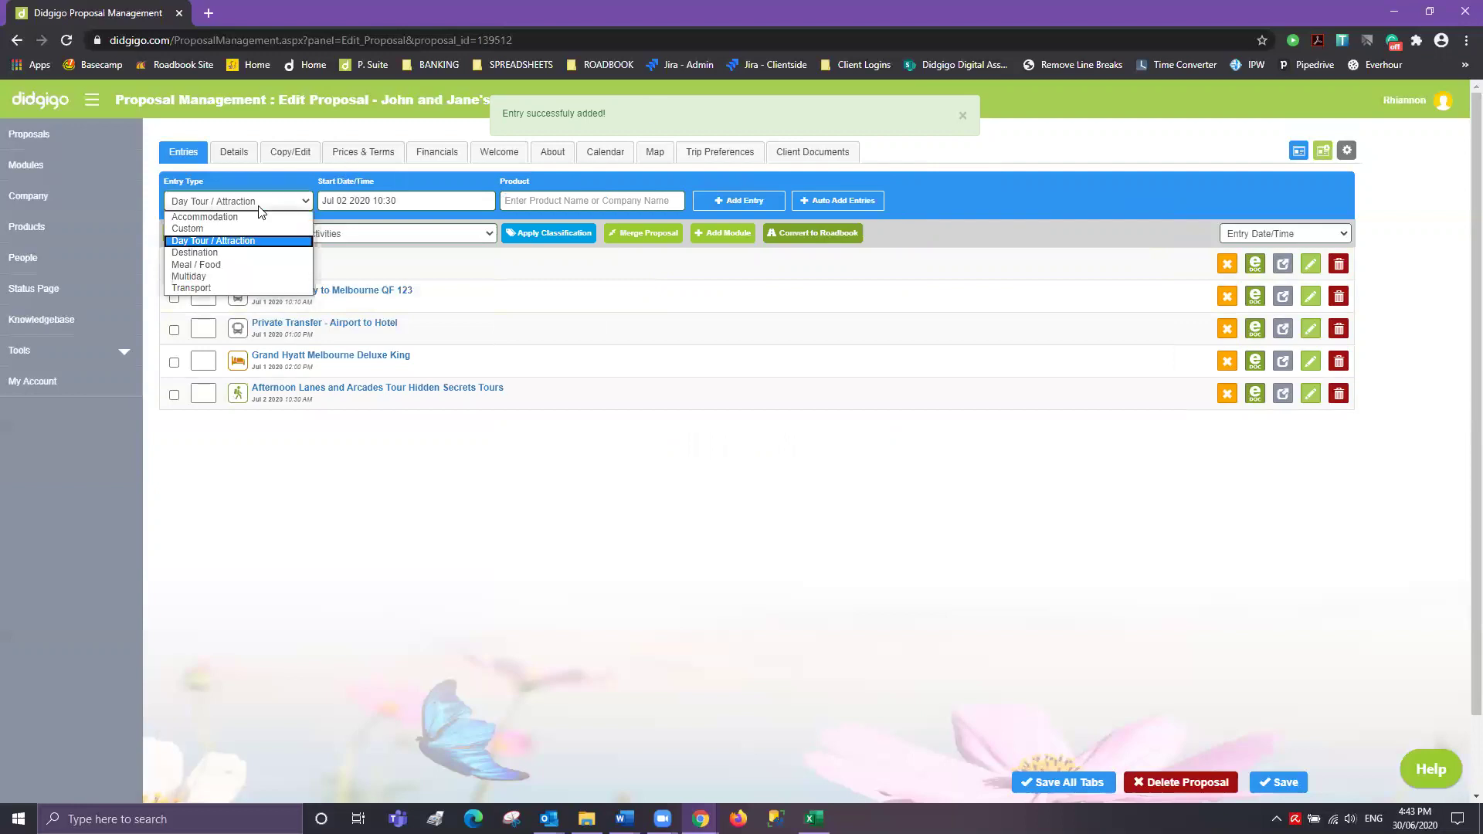
- Add a Multiday entry on 3 July for the 2 Day Great Ocean Road & Phillip Island Tour
{"action": "left_click", "coordinate": [209, 278]}
{"action": "left_click", "coordinate": [409, 204]}
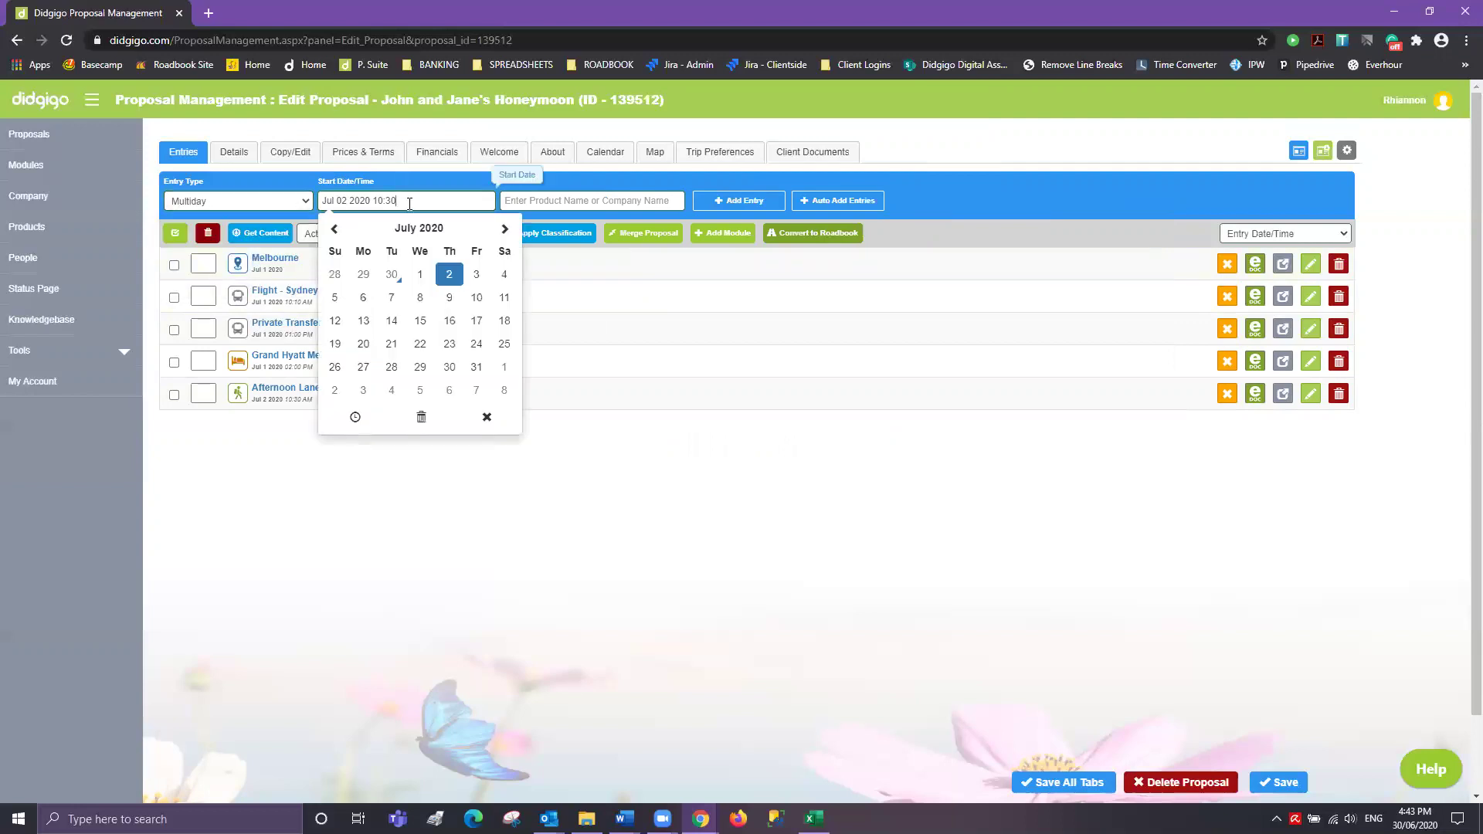
{"action": "left_click", "coordinate": [477, 275]}
{"action": "left_click", "coordinate": [570, 203]}
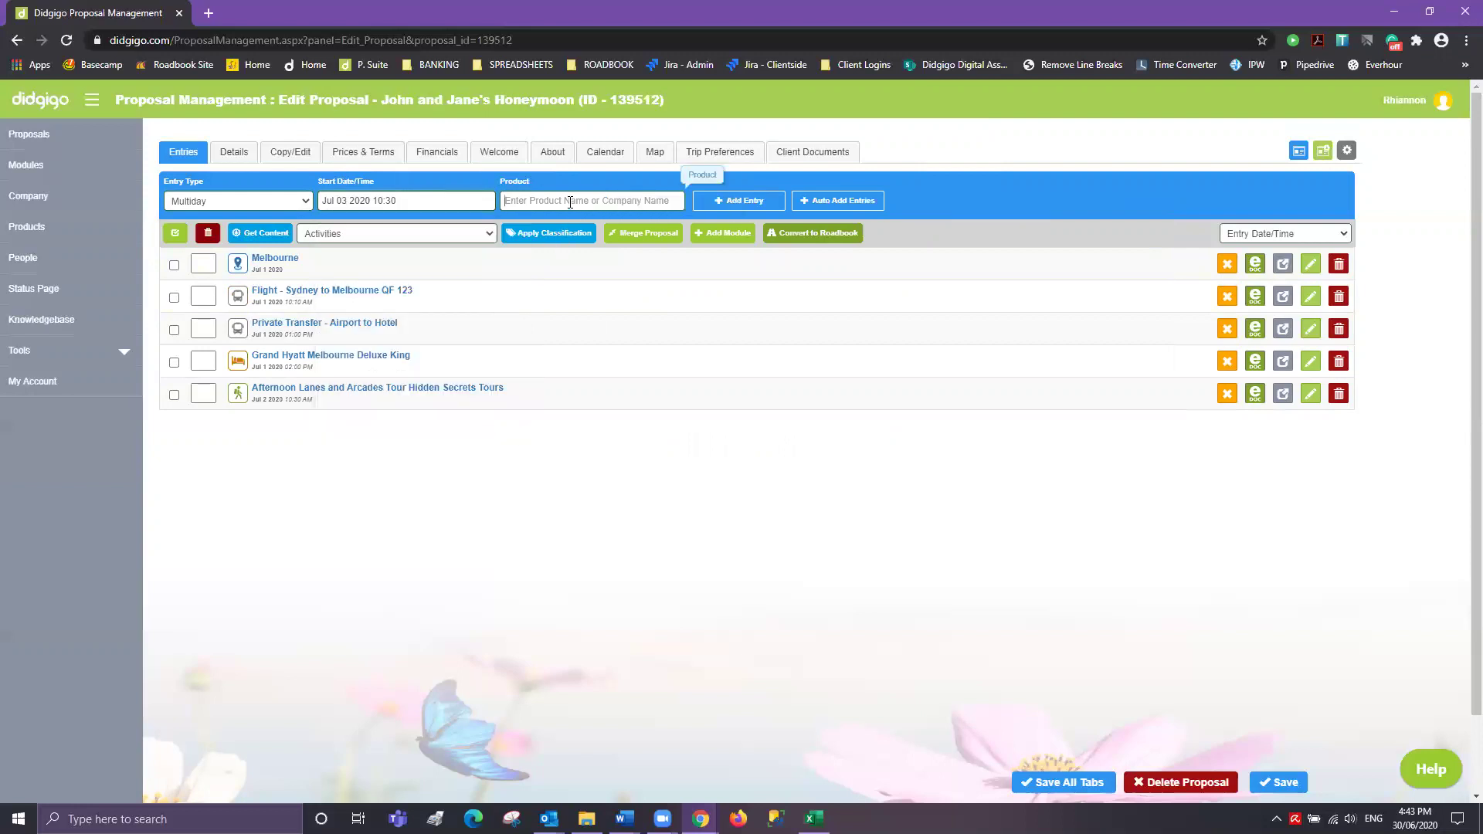
{"action": "type", "text": "melbourne"}
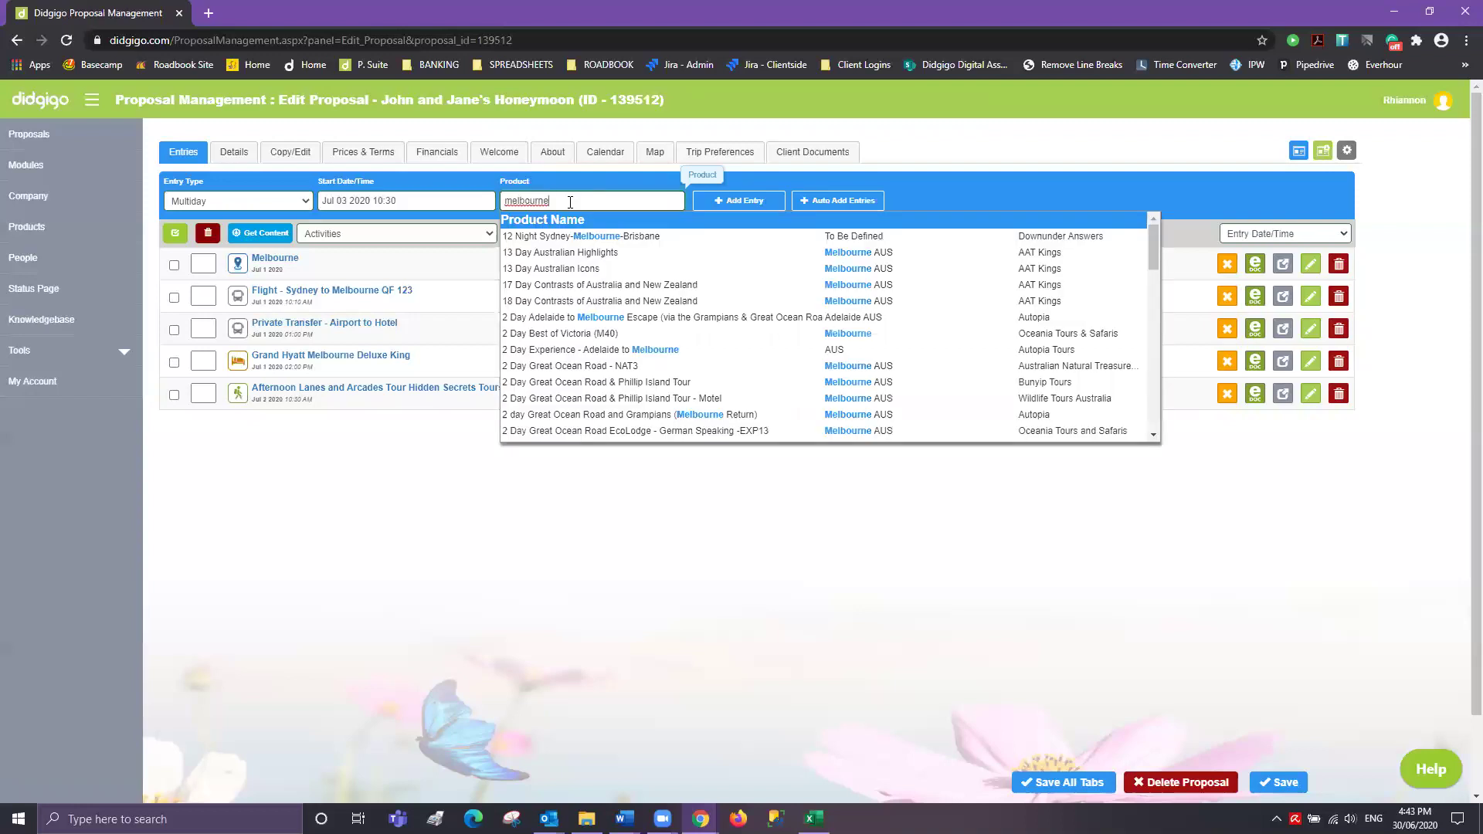
{"action": "scroll", "coordinate": [593, 363], "scroll_direction": "down", "scroll_amount": 5}
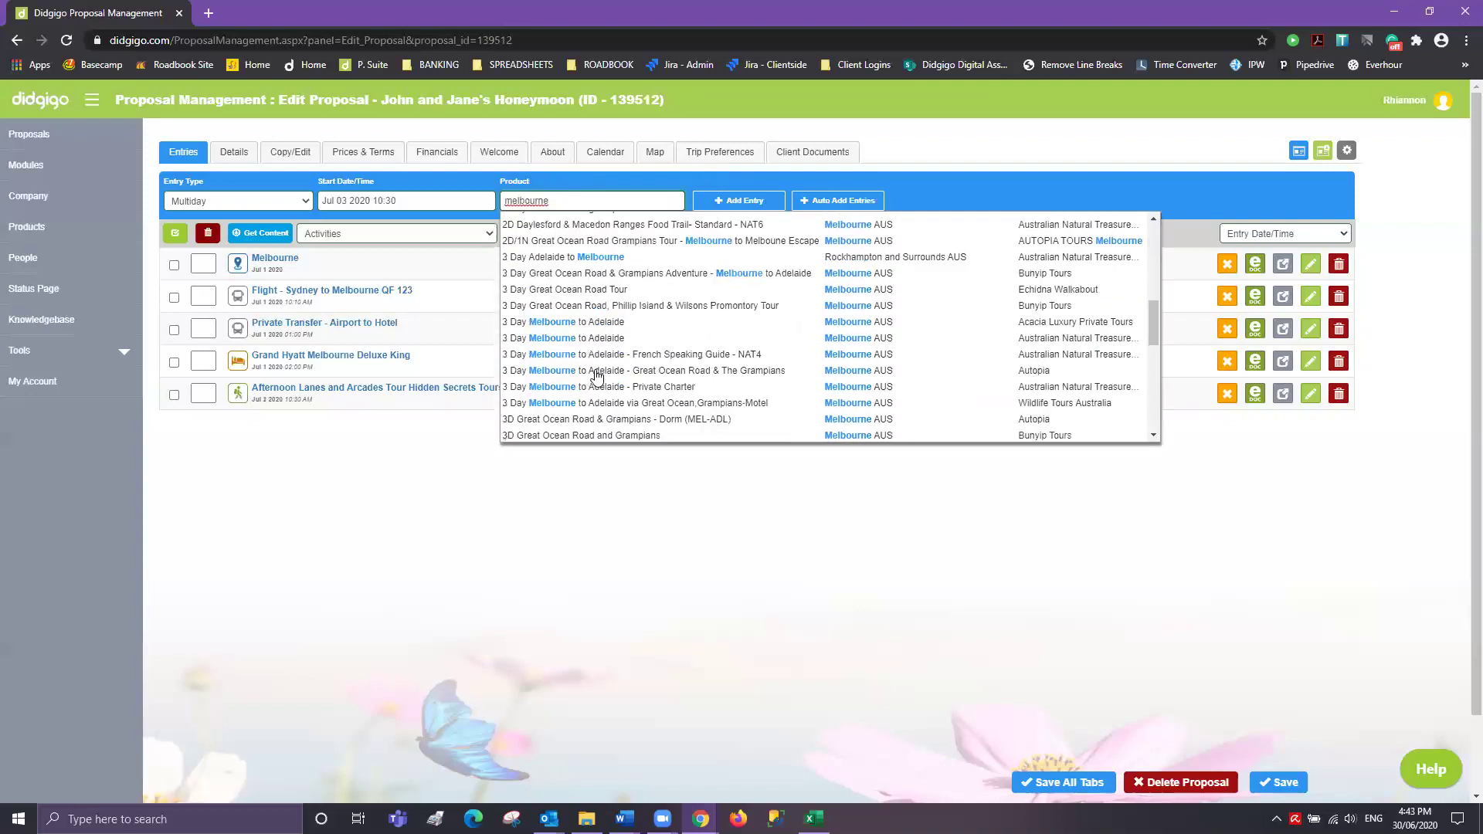
{"action": "scroll", "coordinate": [595, 376], "scroll_direction": "up", "scroll_amount": 5}
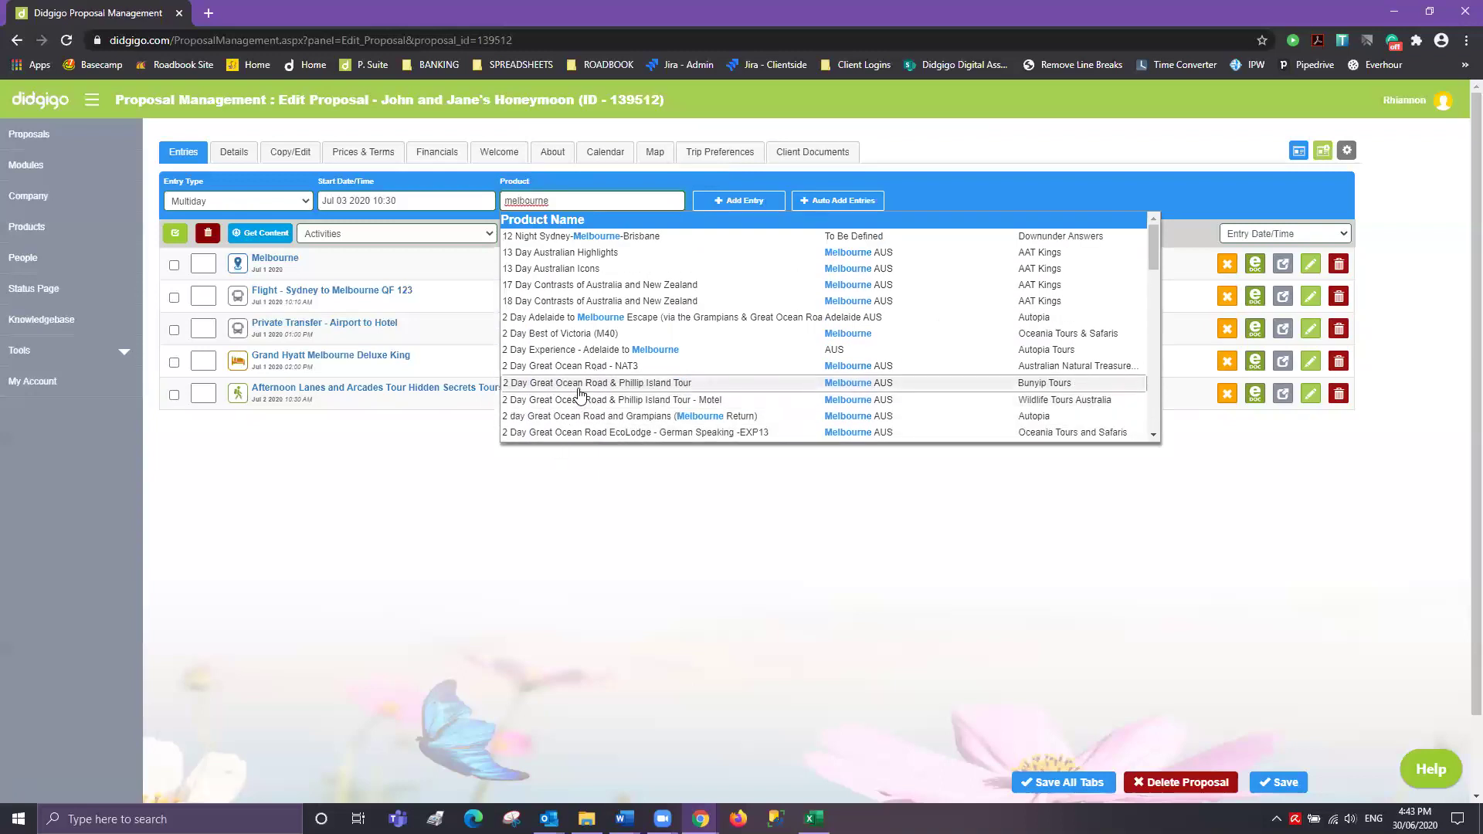
{"action": "left_click", "coordinate": [581, 390]}
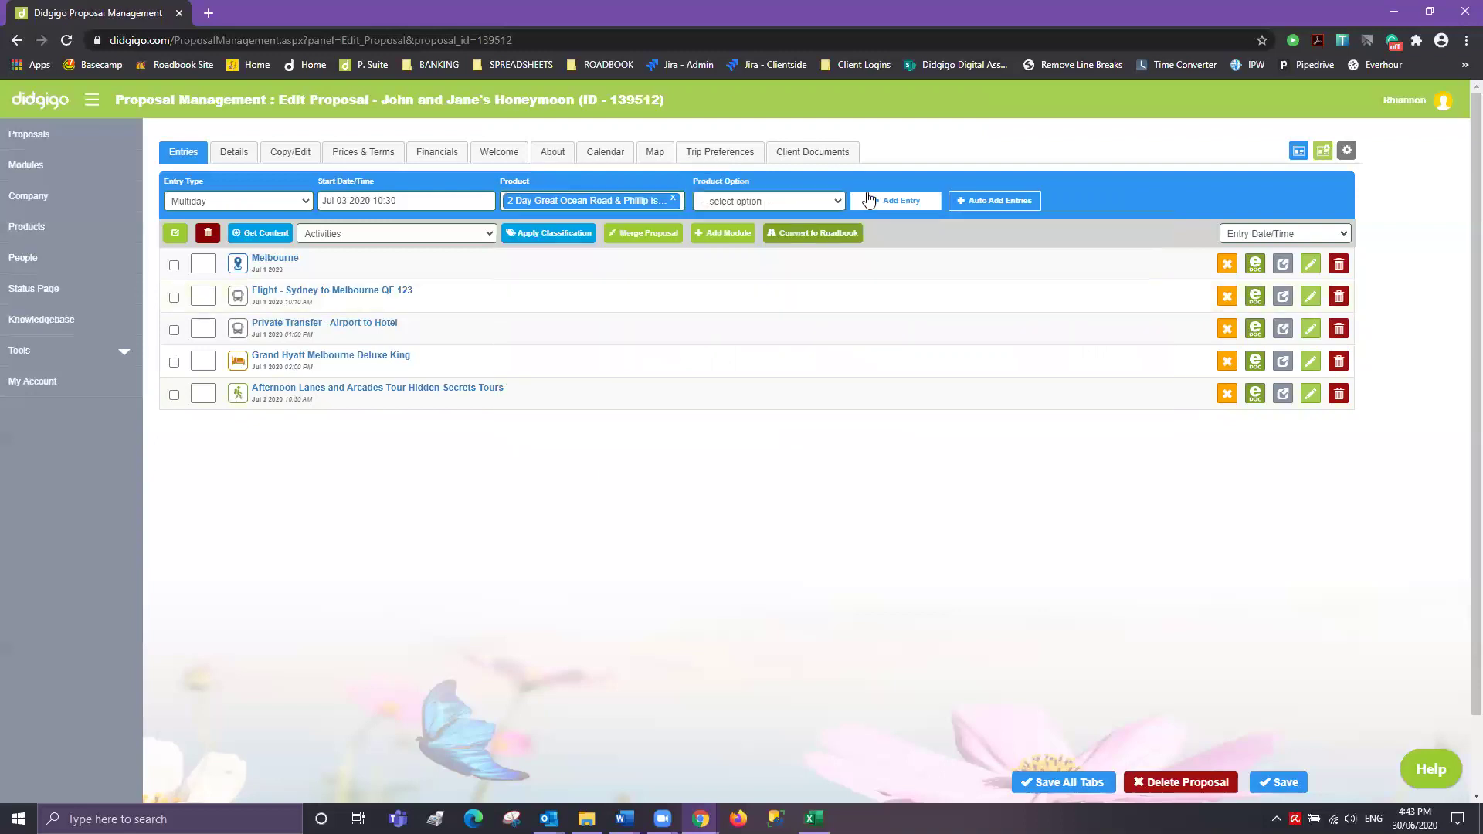
{"action": "left_click", "coordinate": [886, 209]}
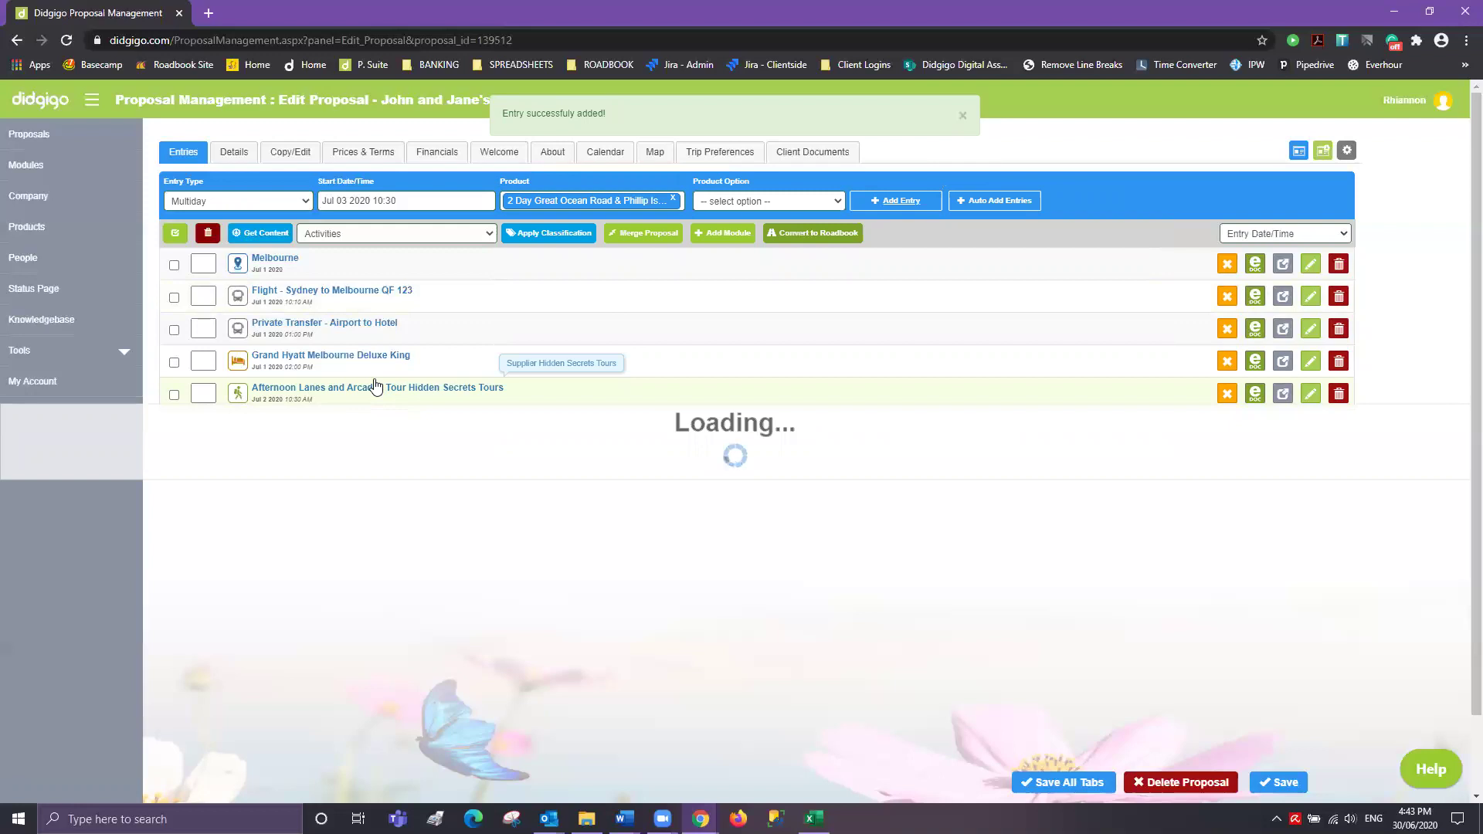
{"action": "left_click", "coordinate": [258, 202]}
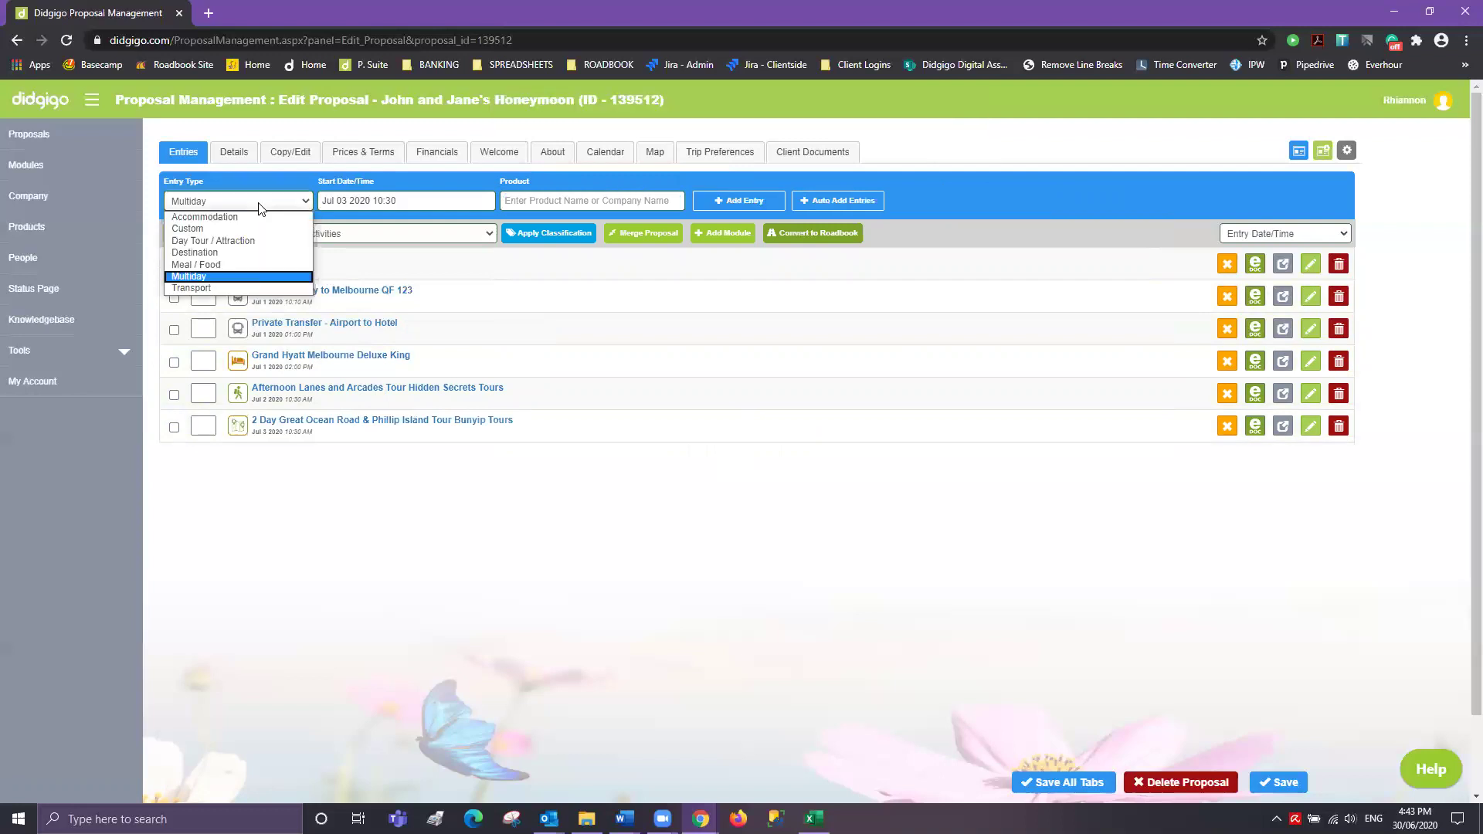
- Make the next entry Custom, starting 6 July 2020 at 00:00
{"action": "left_click", "coordinate": [214, 229]}
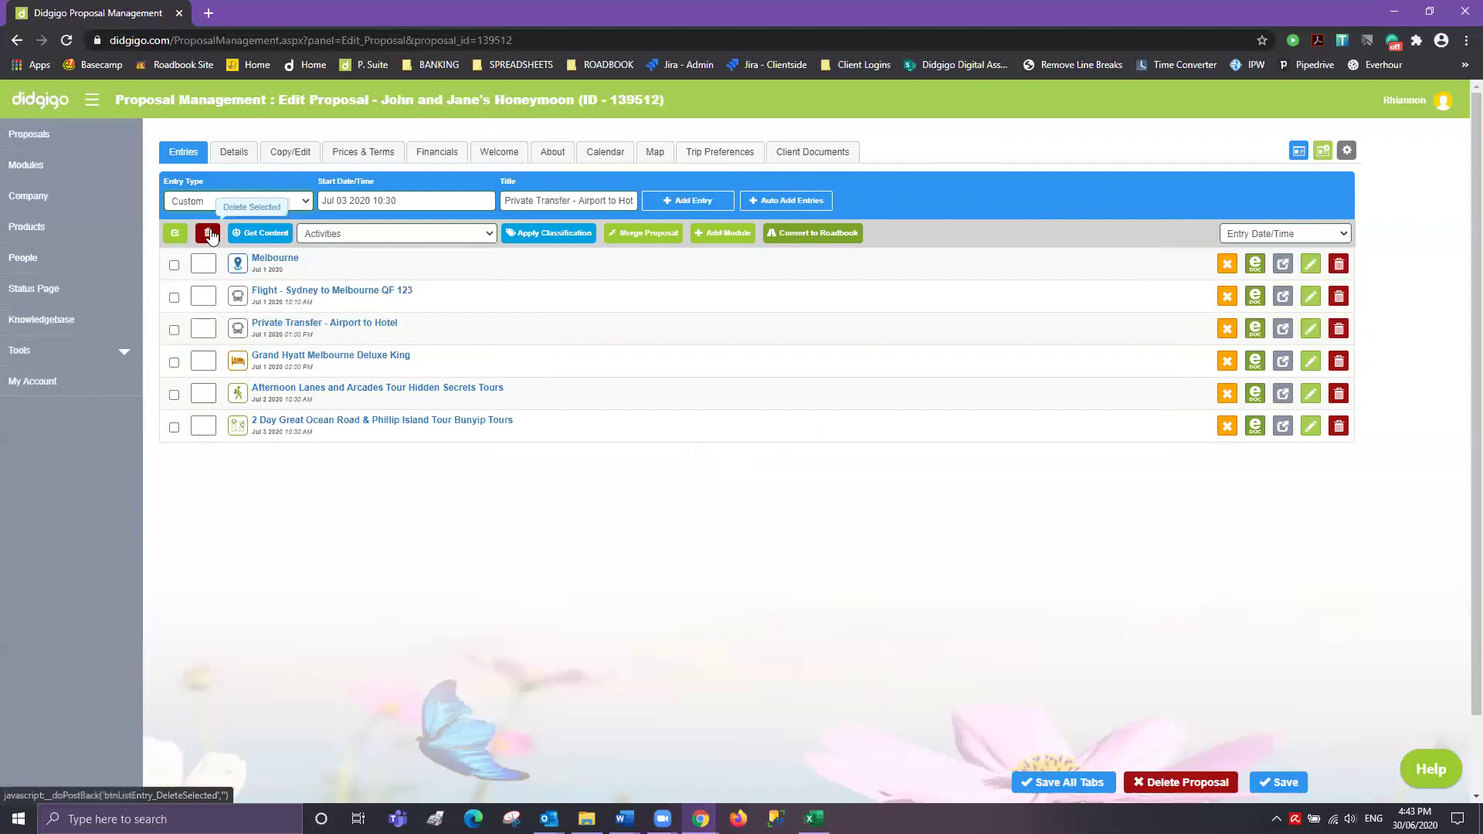
{"action": "left_click", "coordinate": [421, 200]}
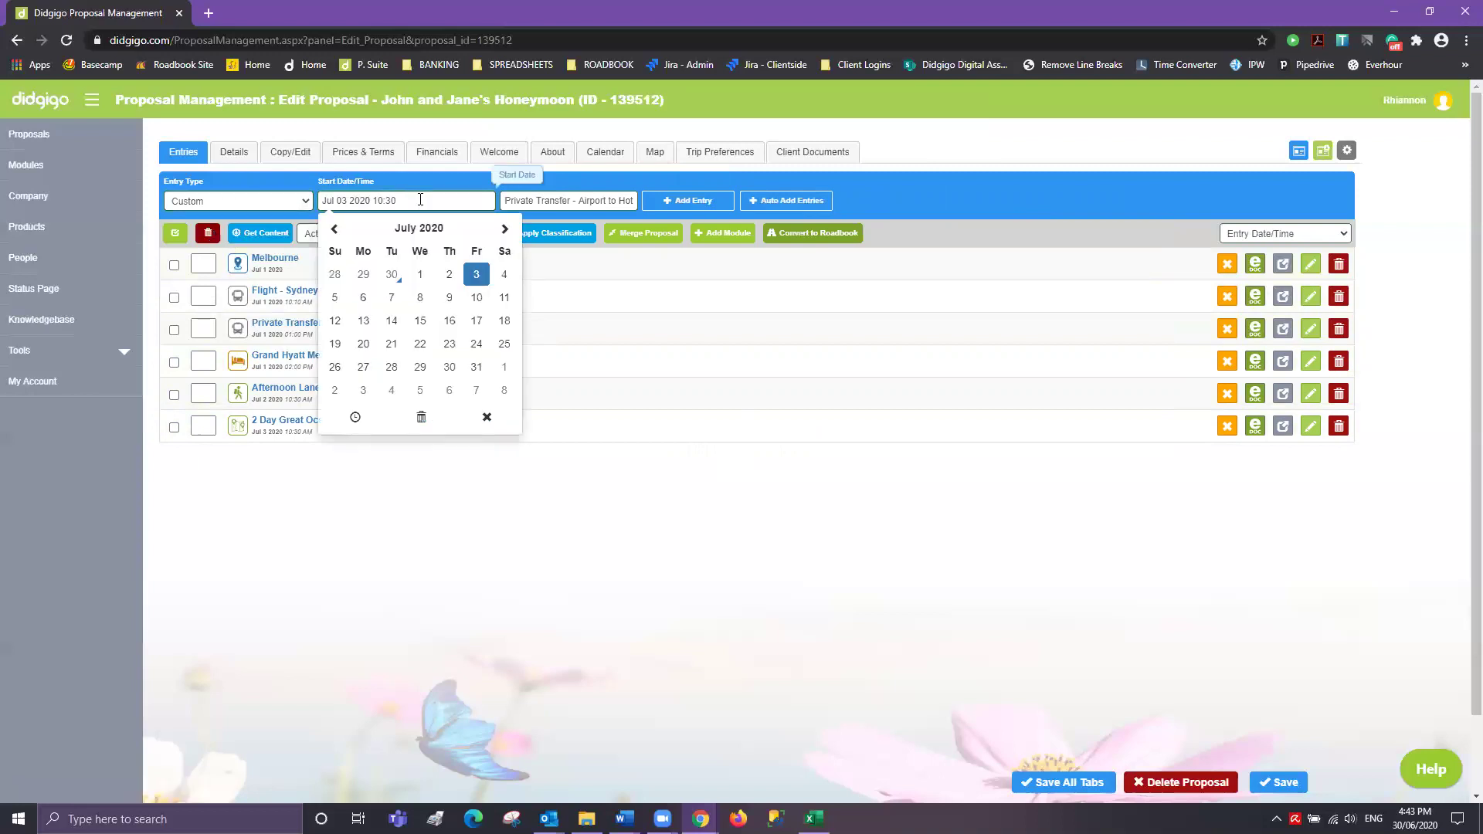
{"action": "left_click", "coordinate": [363, 298]}
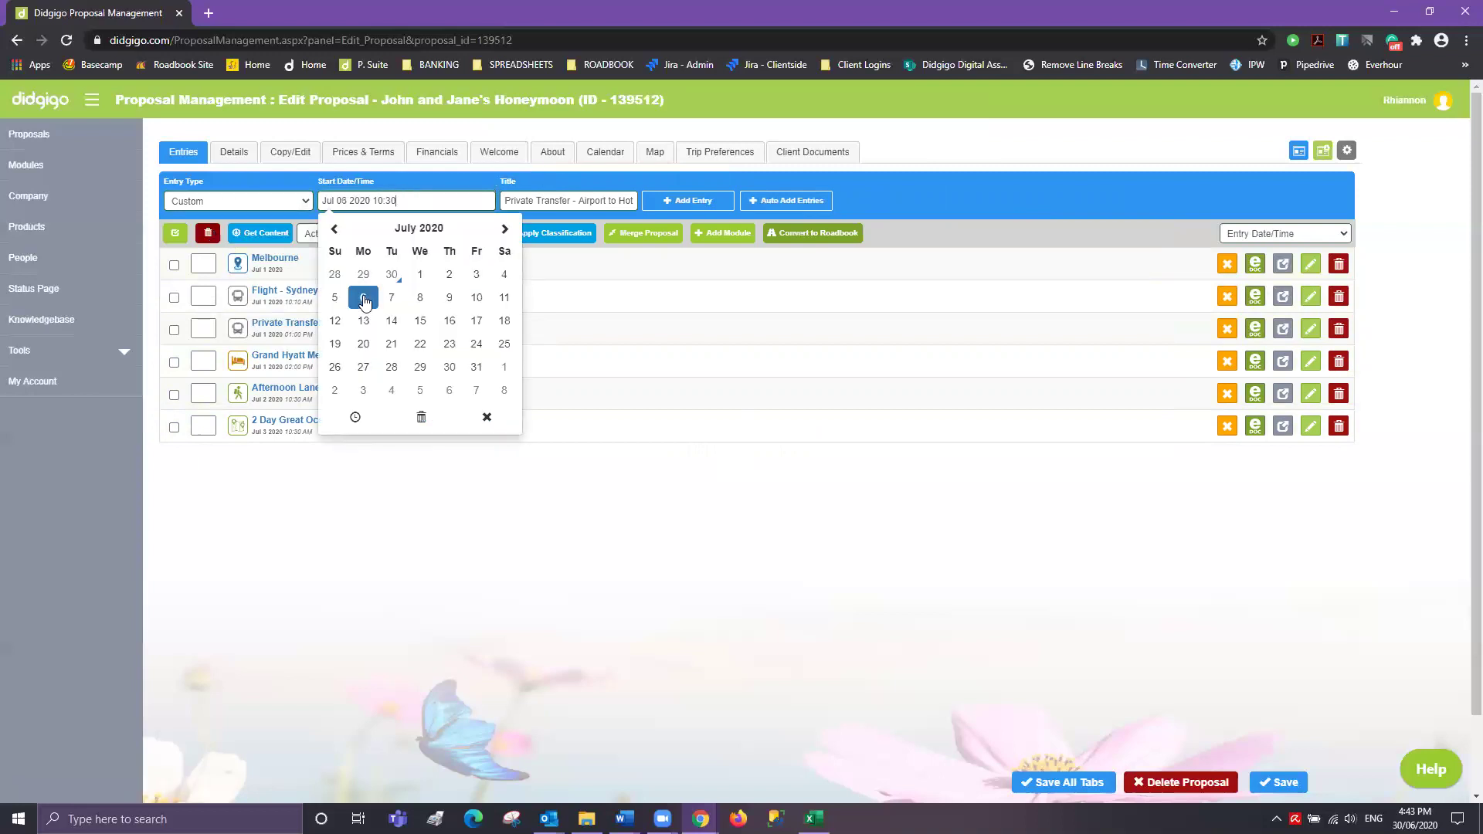
{"action": "left_click", "coordinate": [355, 417]}
{"action": "left_click", "coordinate": [357, 337]}
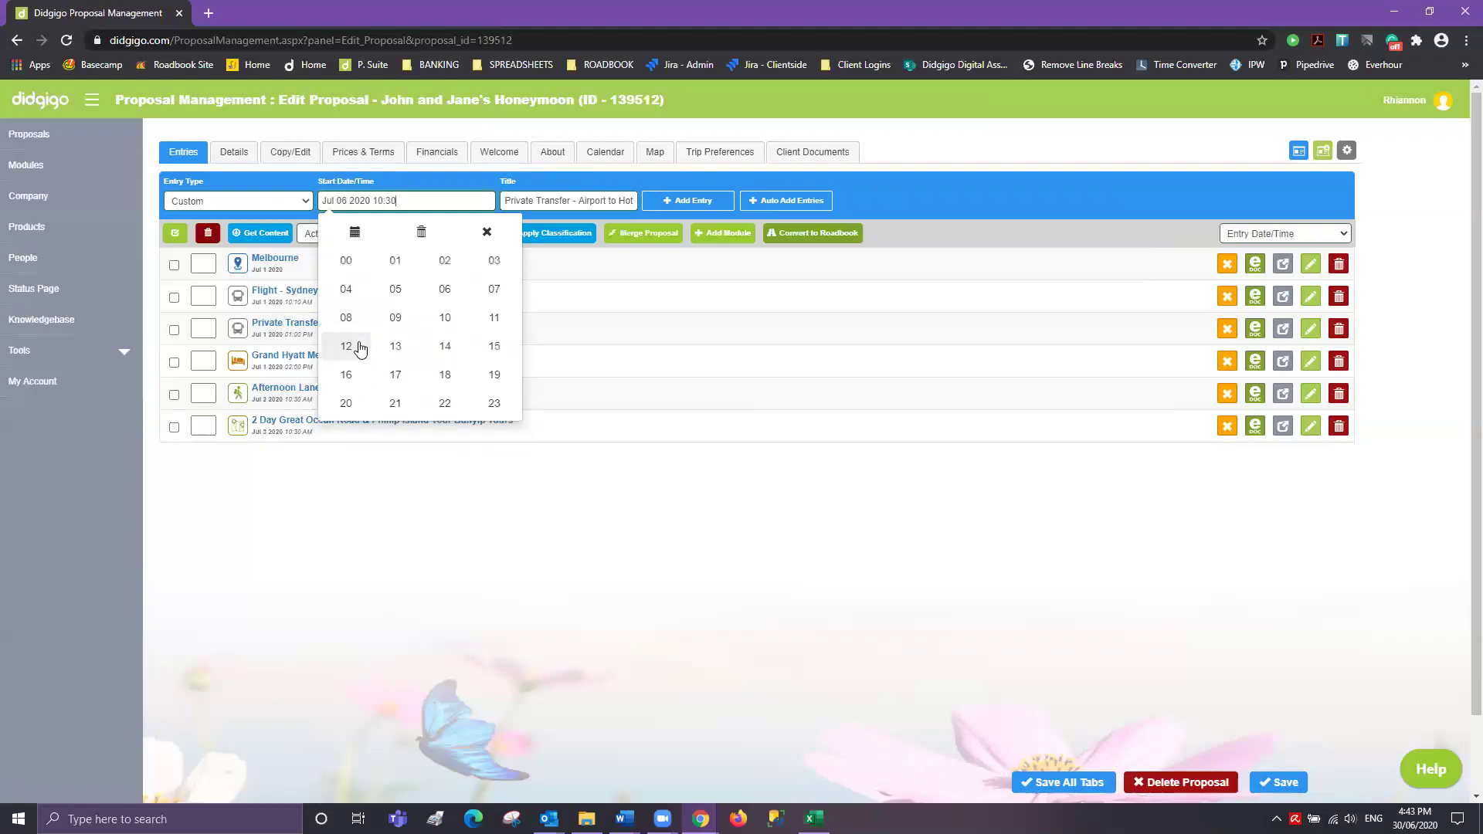
{"action": "left_click", "coordinate": [351, 265]}
{"action": "left_click", "coordinate": [483, 335]}
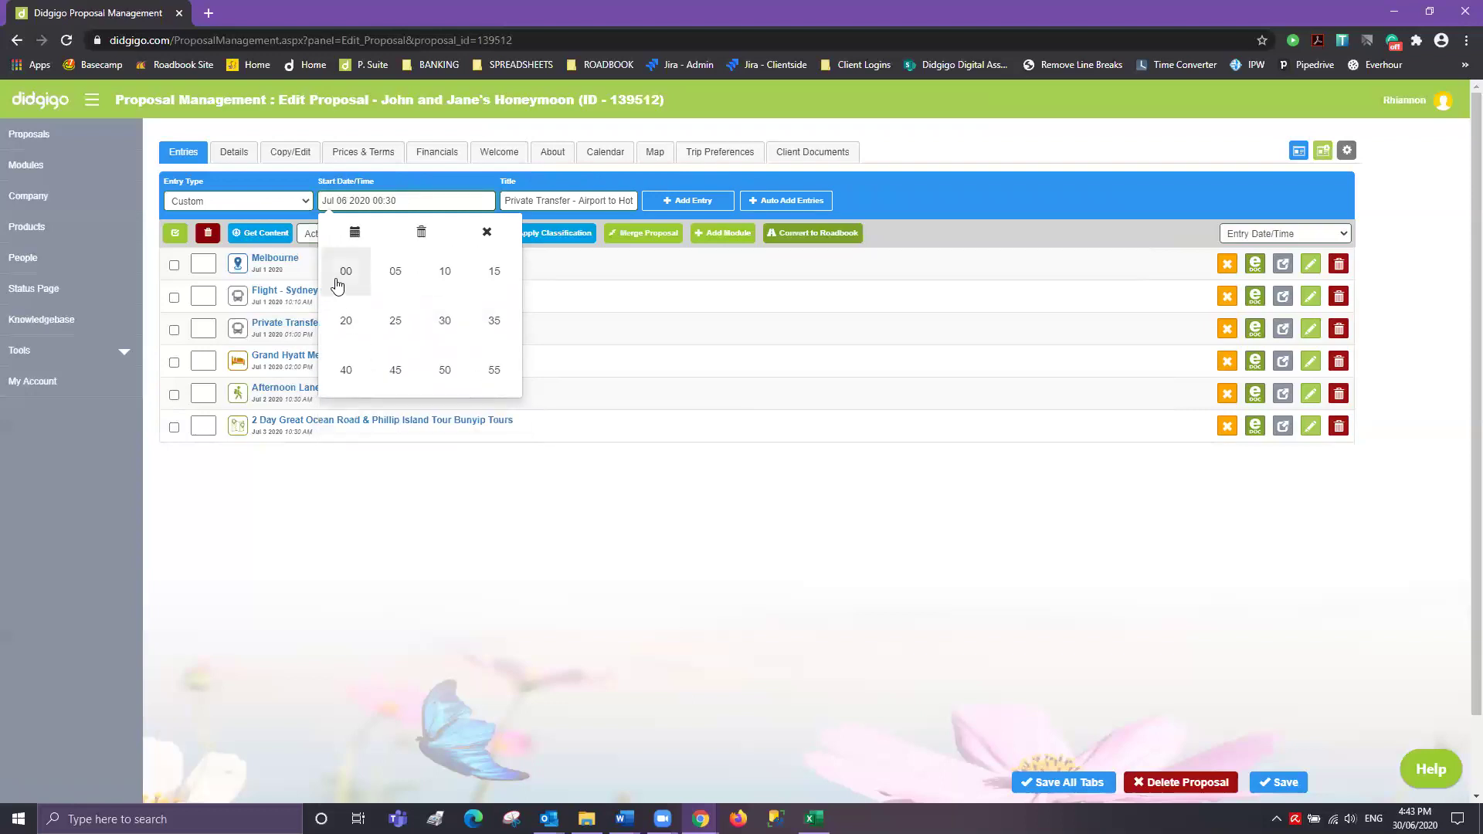
{"action": "left_click", "coordinate": [346, 271]}
- Title the entry 'Day at leisure' and add it to the proposal
{"action": "left_click", "coordinate": [551, 200]}
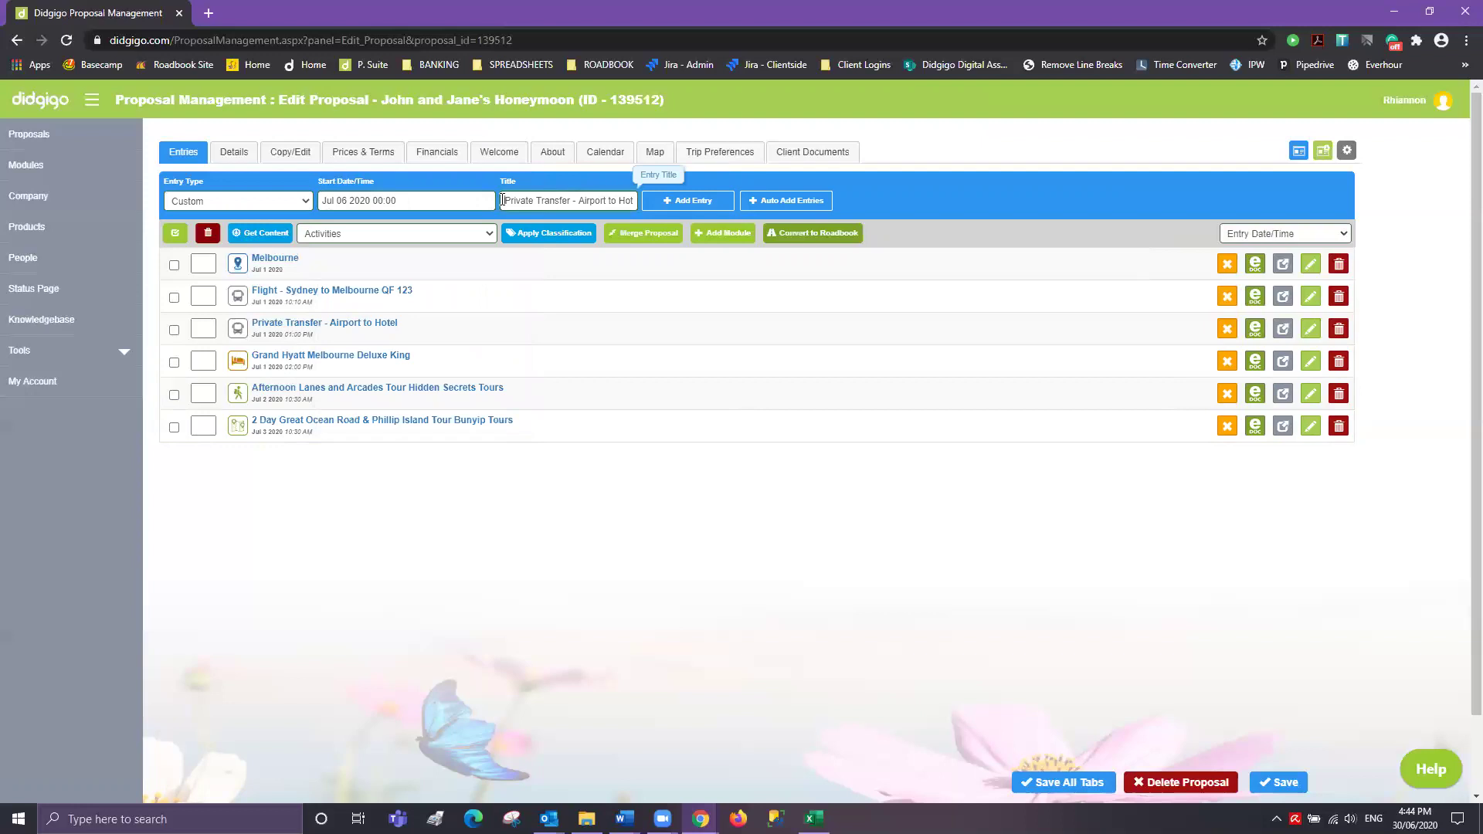
{"action": "left_click_drag", "start_coordinate": [502, 200], "coordinate": [641, 202]}
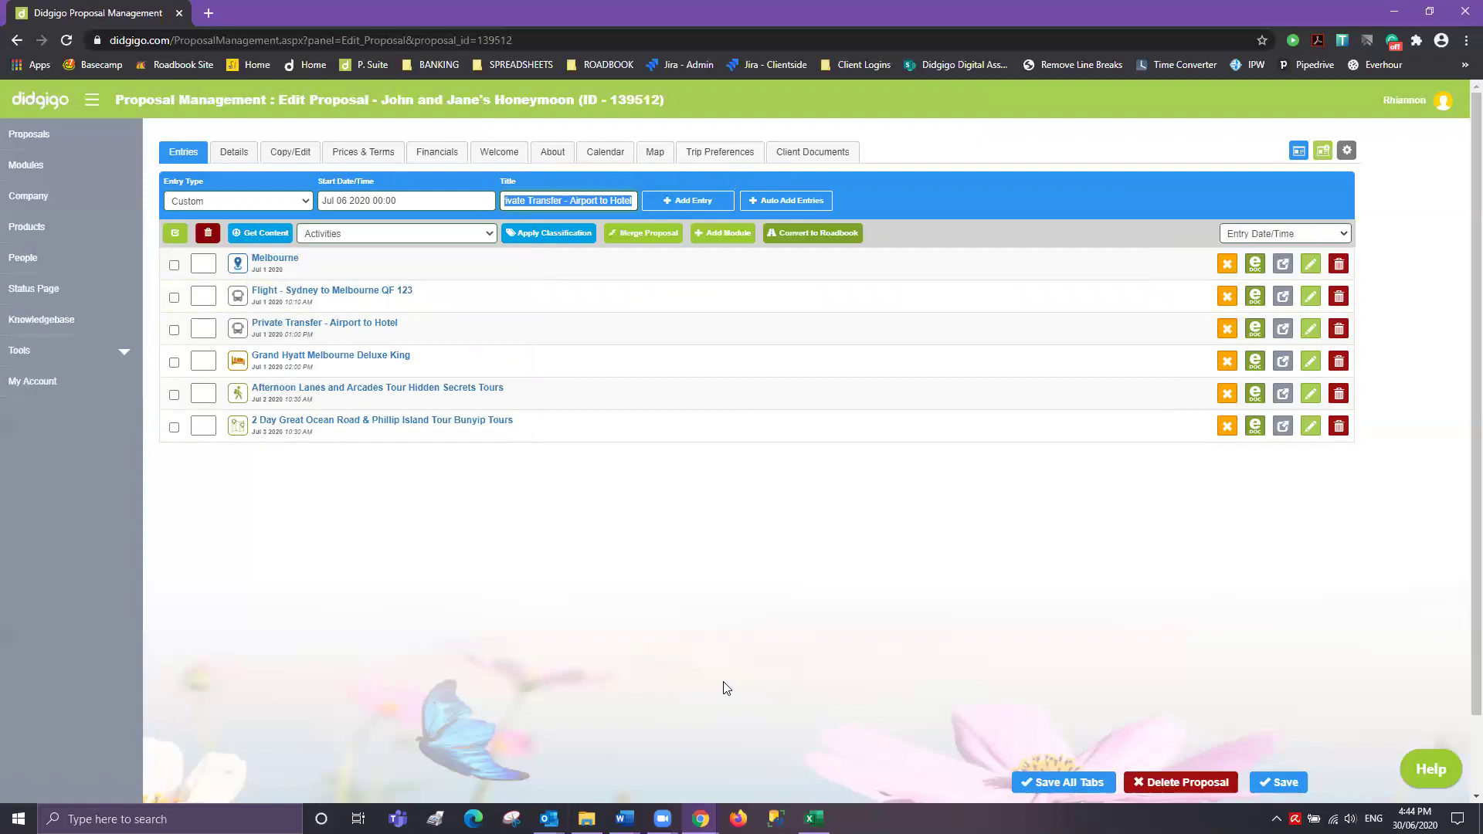
{"action": "type", "text": "Day at leisure"}
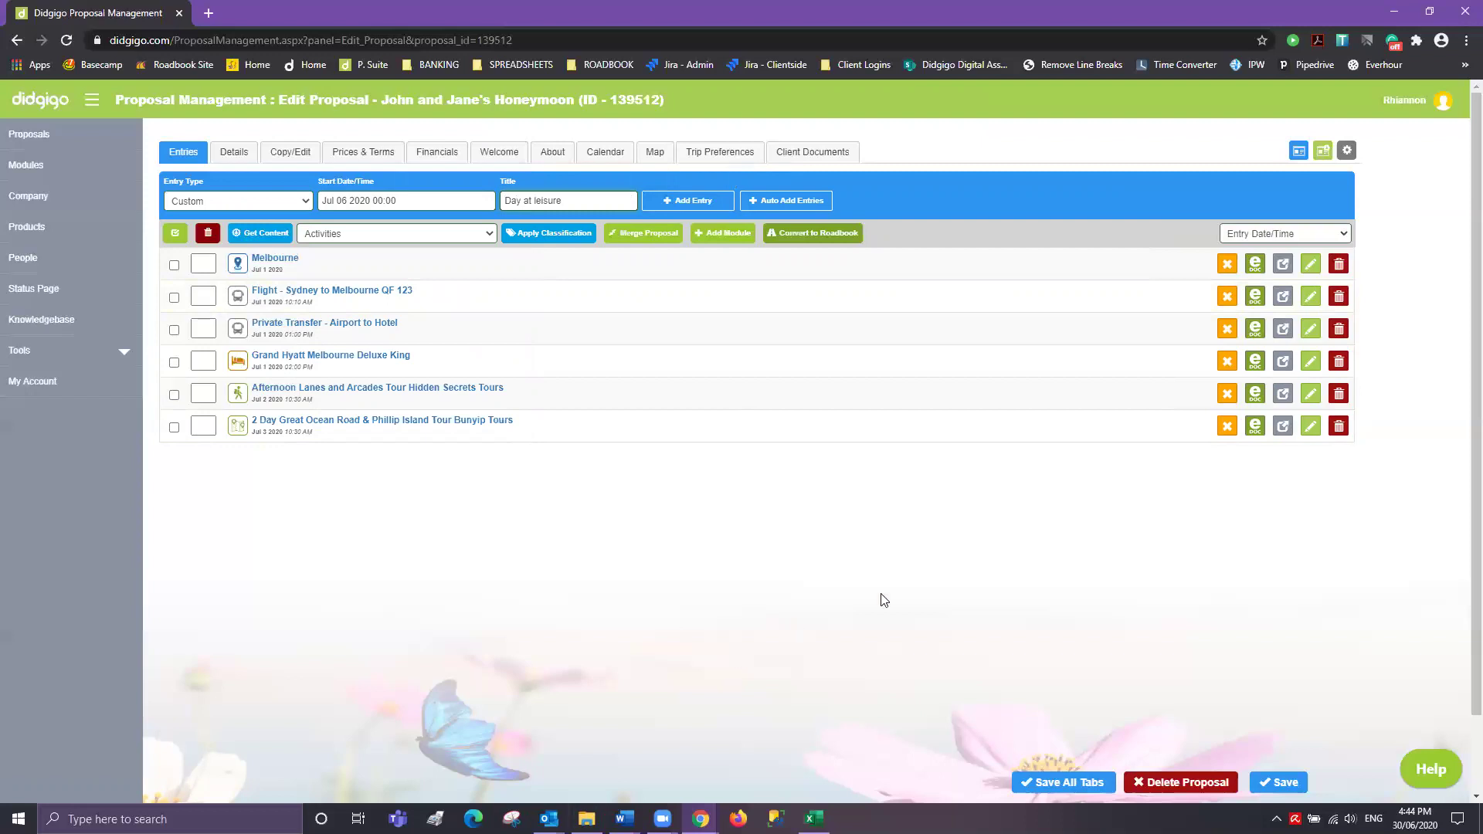
{"action": "left_click", "coordinate": [685, 200]}
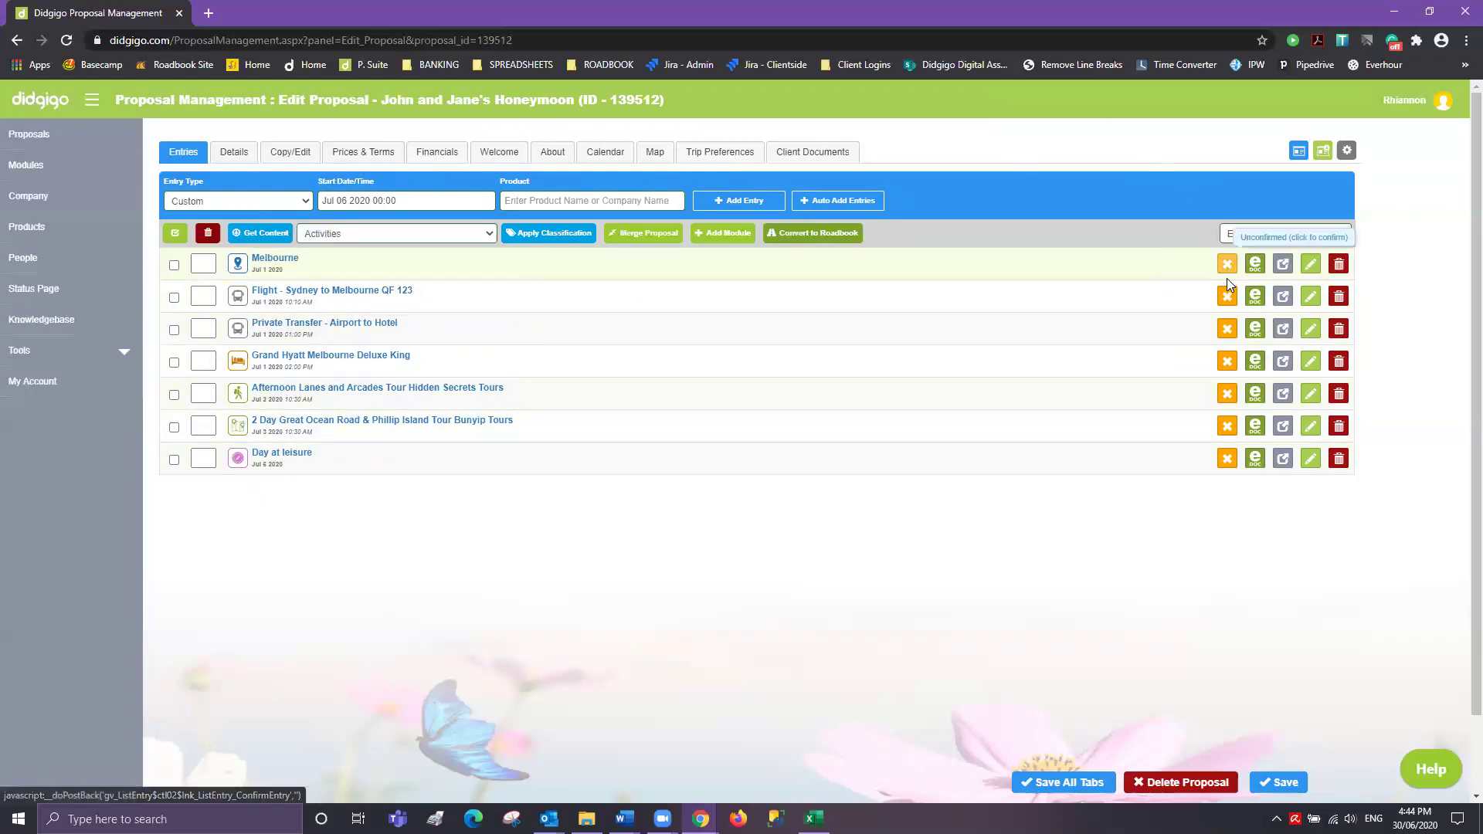
{"action": "left_click", "coordinate": [1227, 360]}
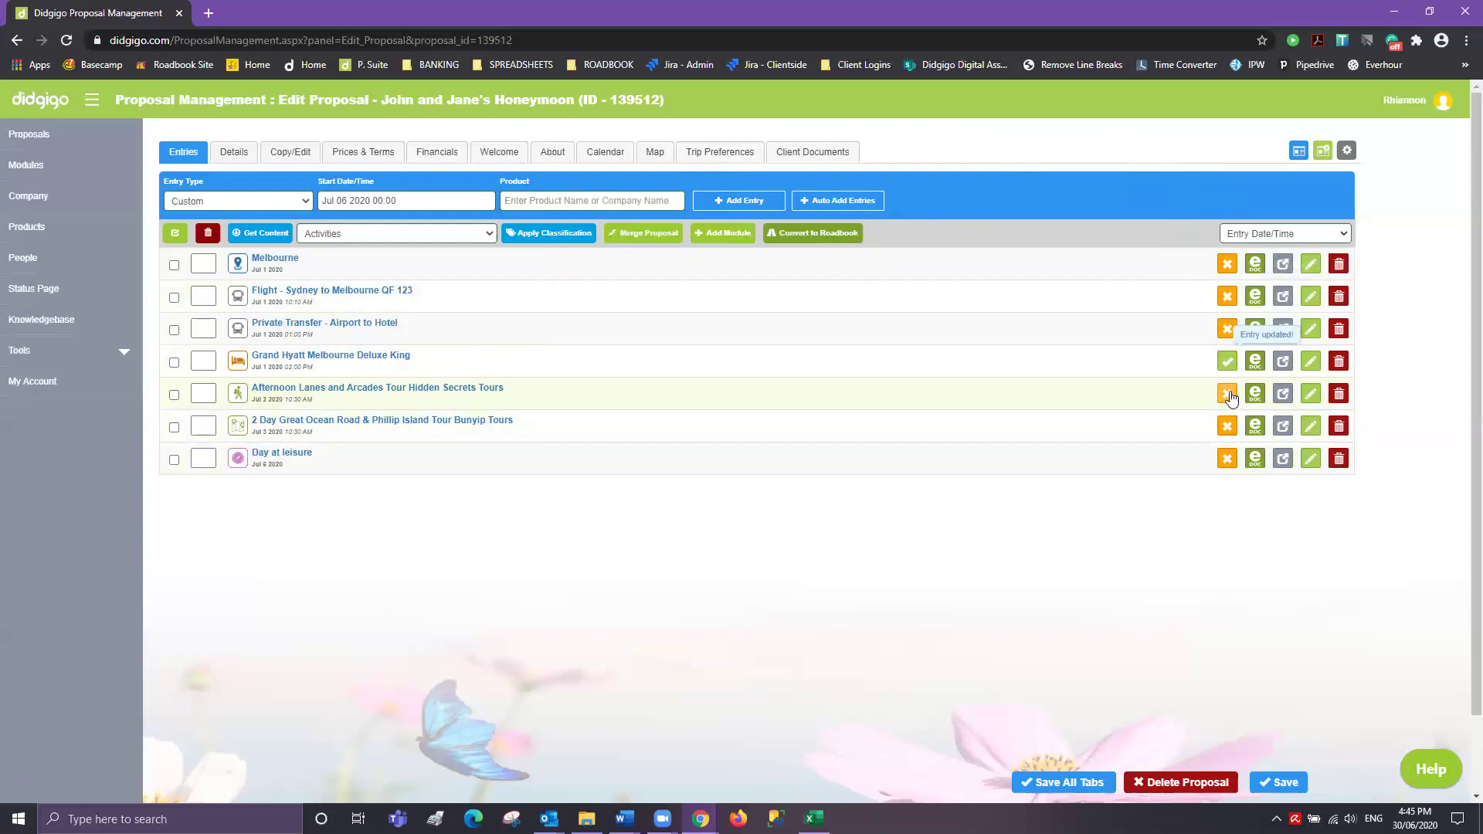
{"action": "left_click", "coordinate": [1227, 393]}
{"action": "left_click", "coordinate": [1229, 429]}
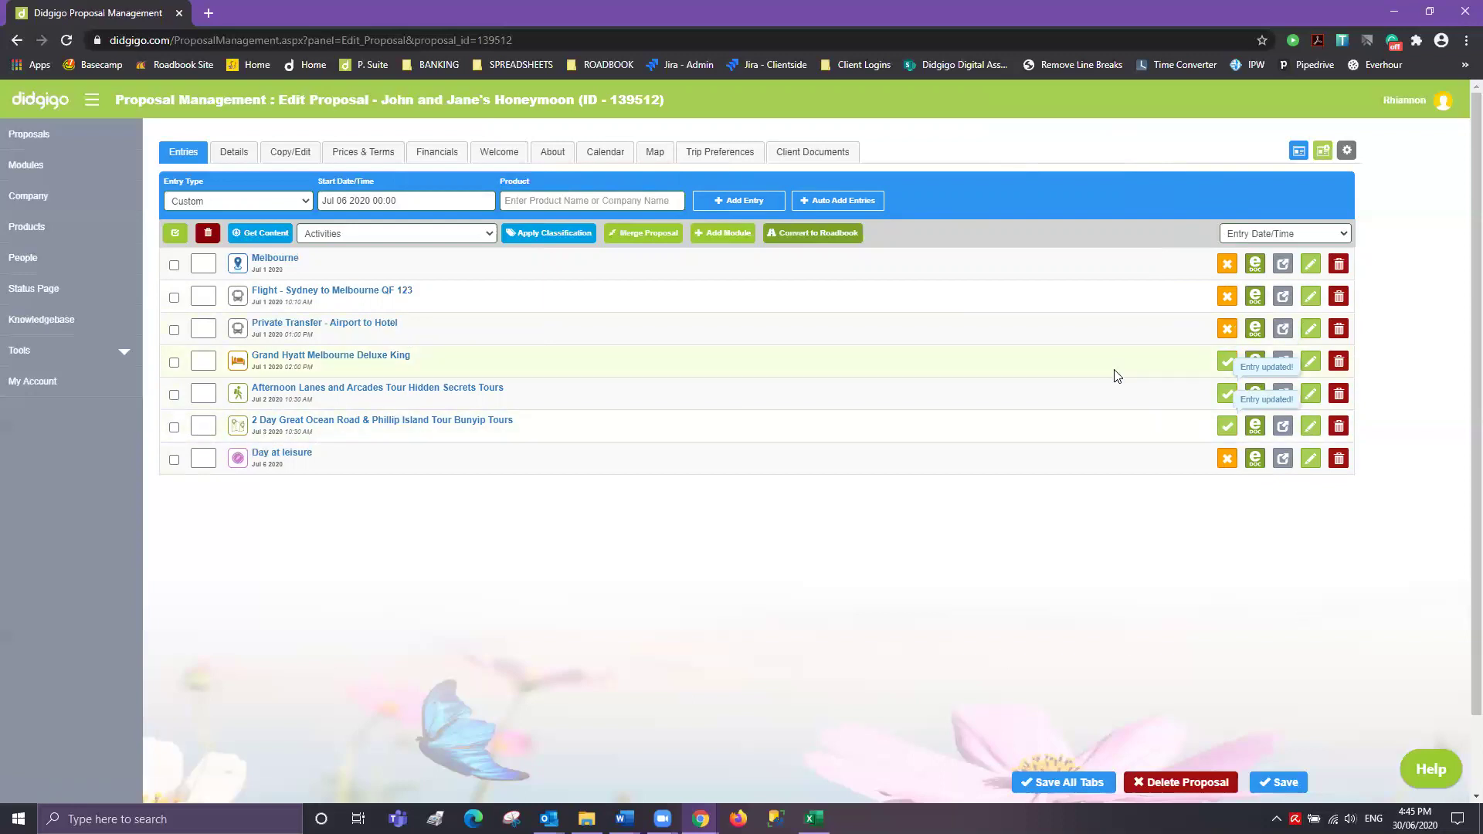
{"action": "left_click", "coordinate": [1227, 426]}
{"action": "left_click", "coordinate": [1230, 401]}
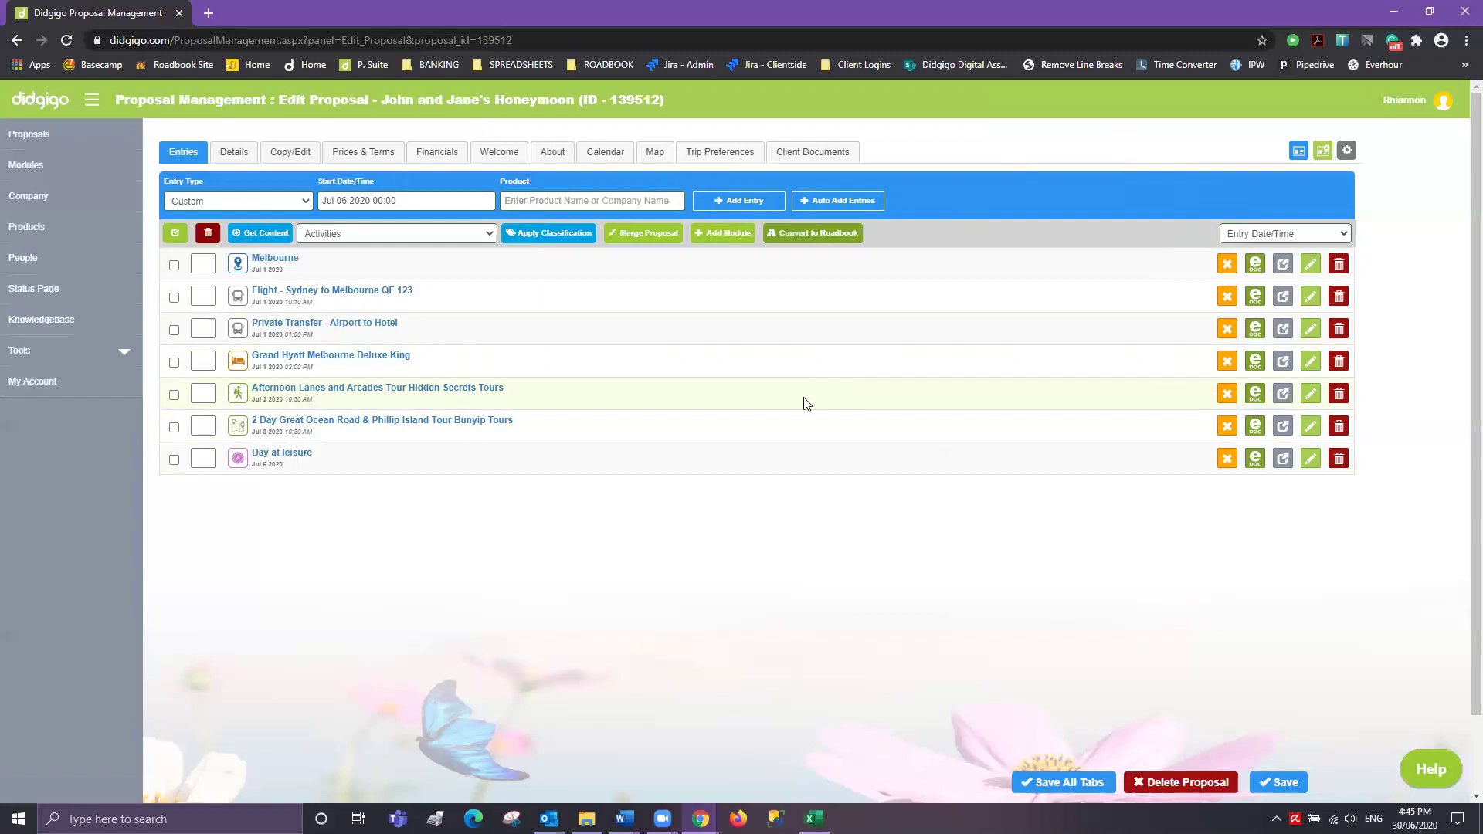
{"action": "left_click", "coordinate": [1254, 395]}
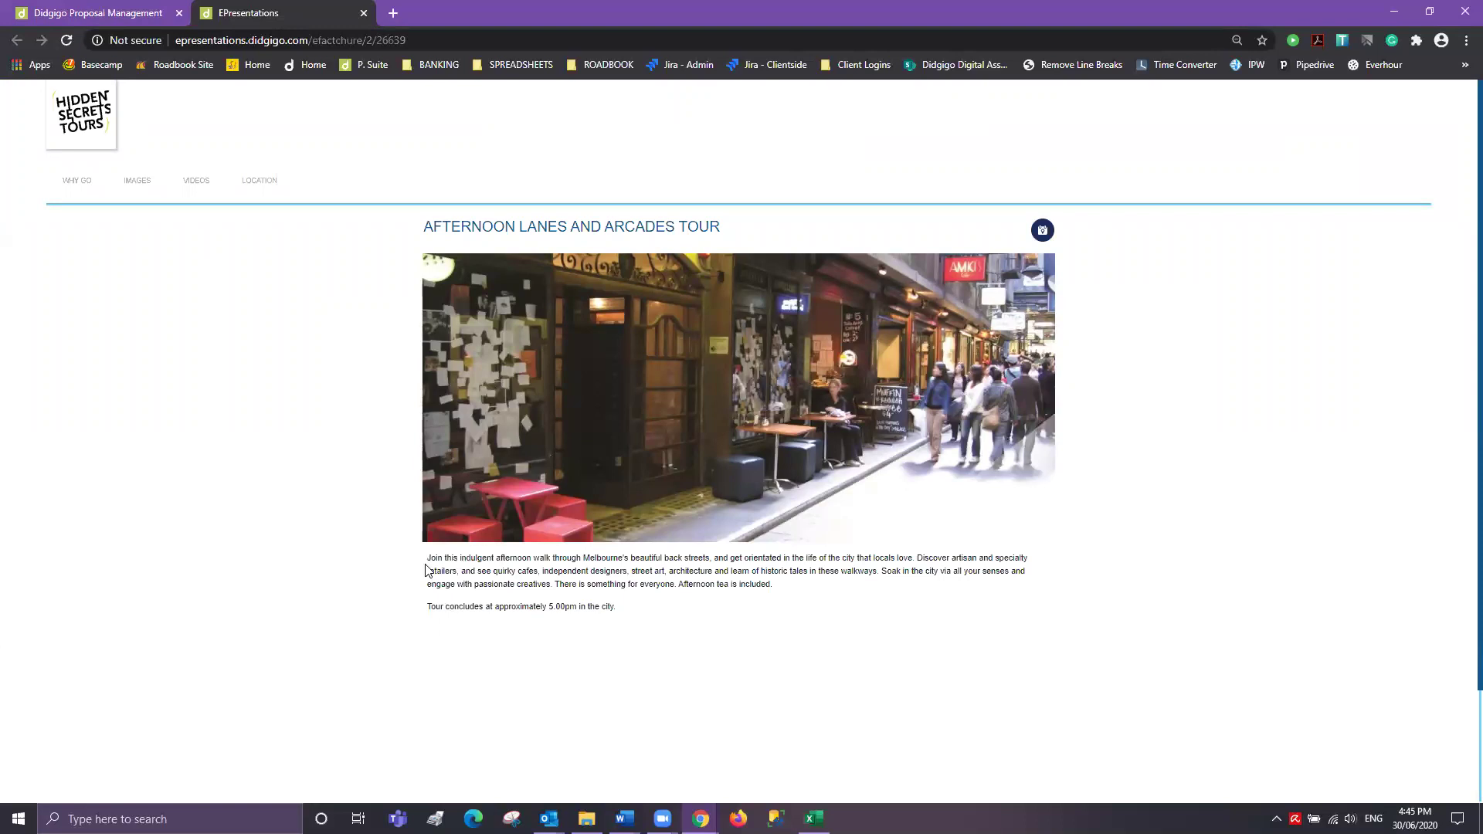
{"action": "left_click_drag", "start_coordinate": [426, 557], "coordinate": [685, 613]}
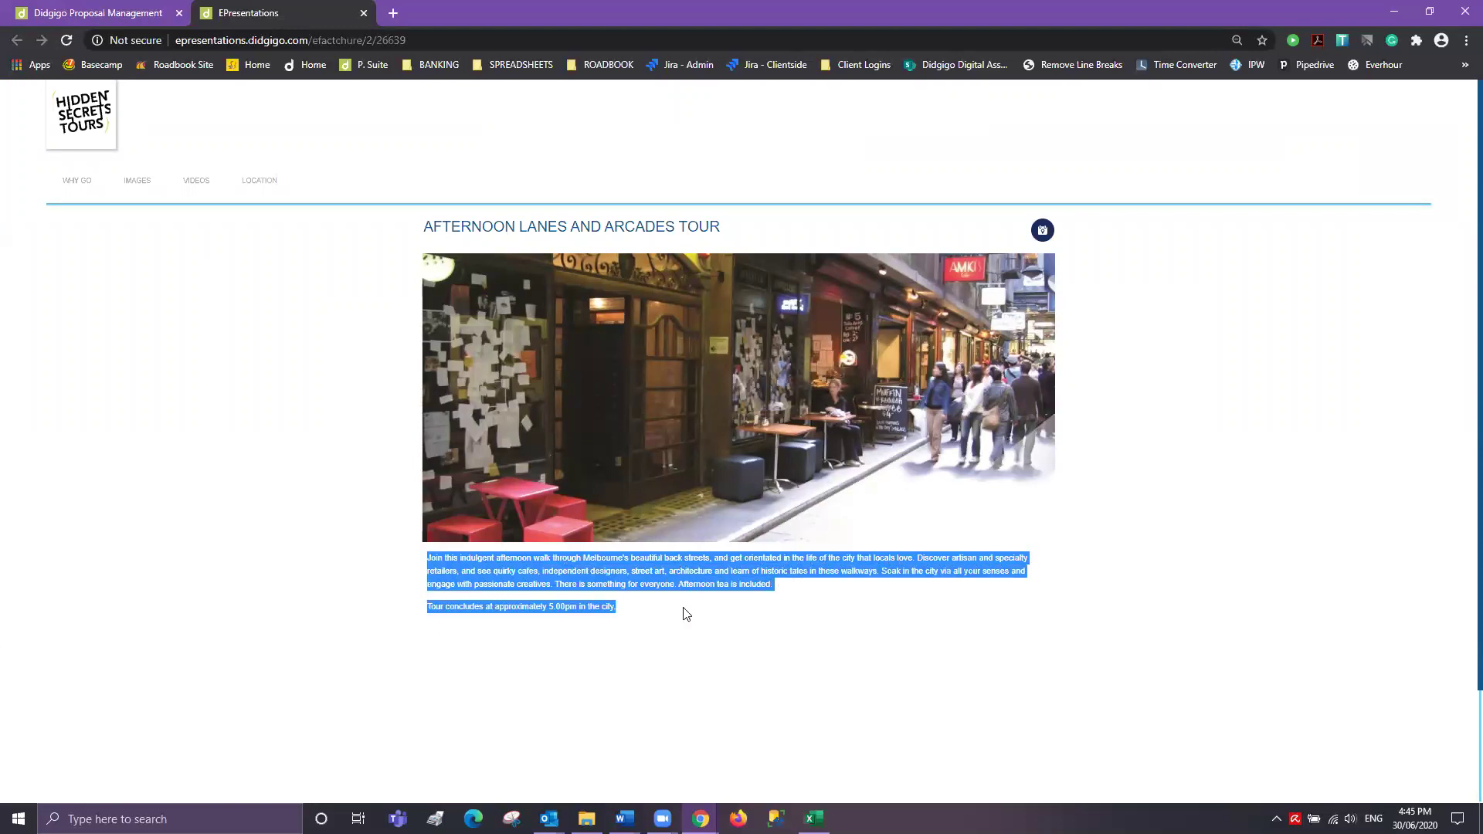
{"action": "left_click", "coordinate": [139, 188]}
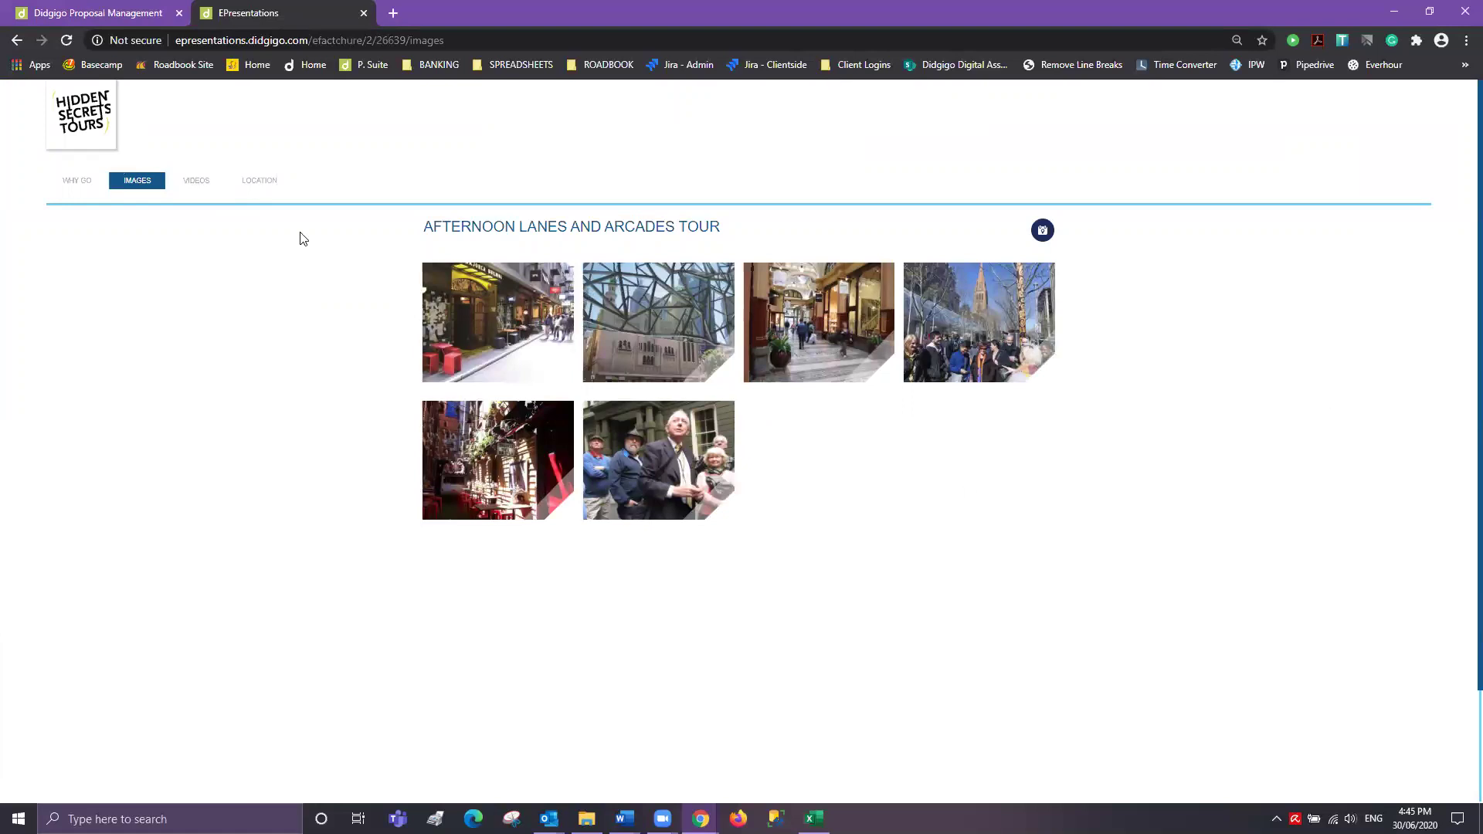
{"action": "left_click", "coordinate": [196, 181]}
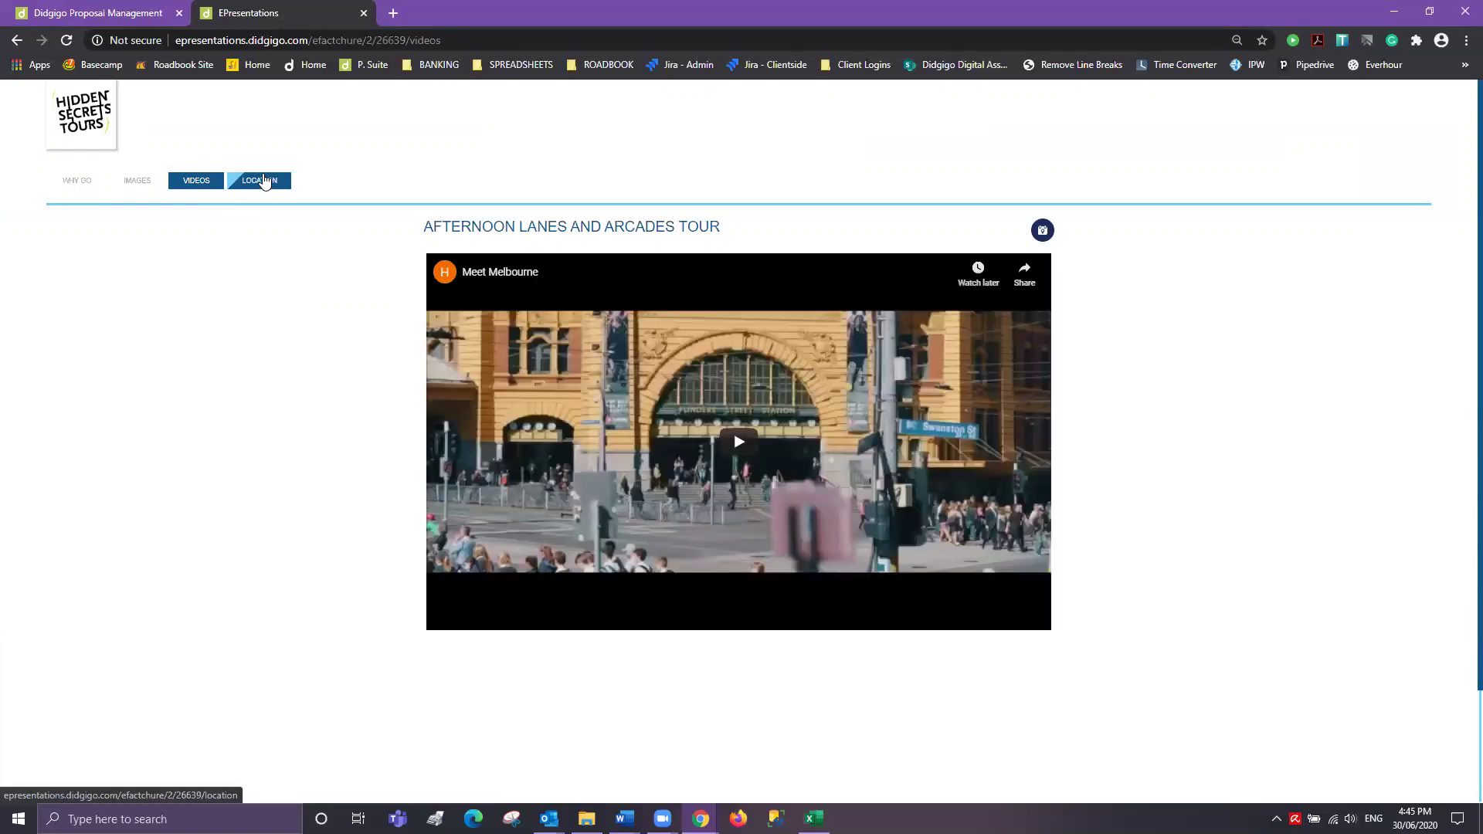
{"action": "left_click", "coordinate": [262, 182]}
{"action": "left_click", "coordinate": [157, 187]}
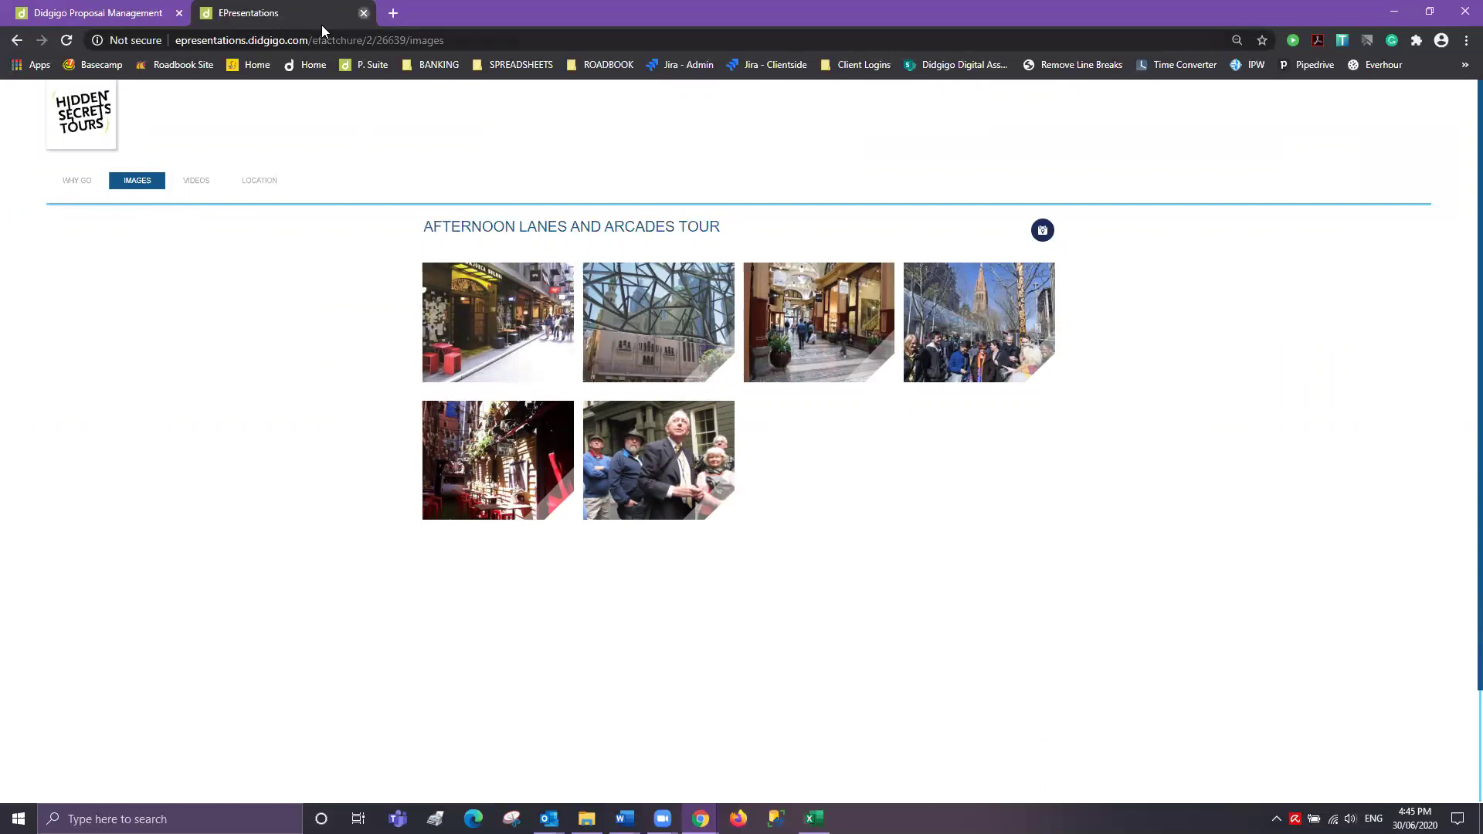
{"action": "left_click", "coordinate": [364, 13]}
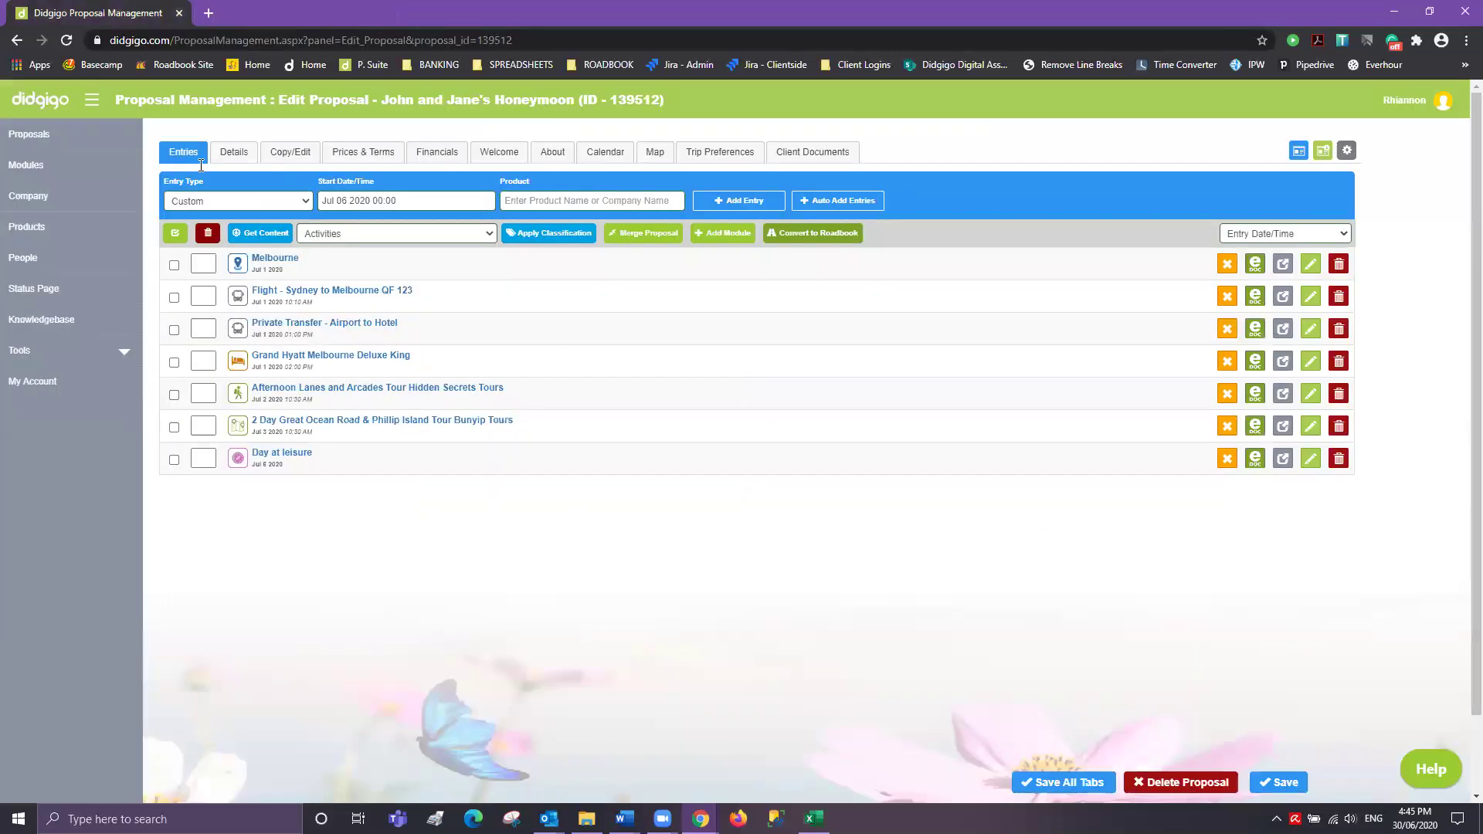
{"action": "right_click", "coordinate": [1308, 401]}
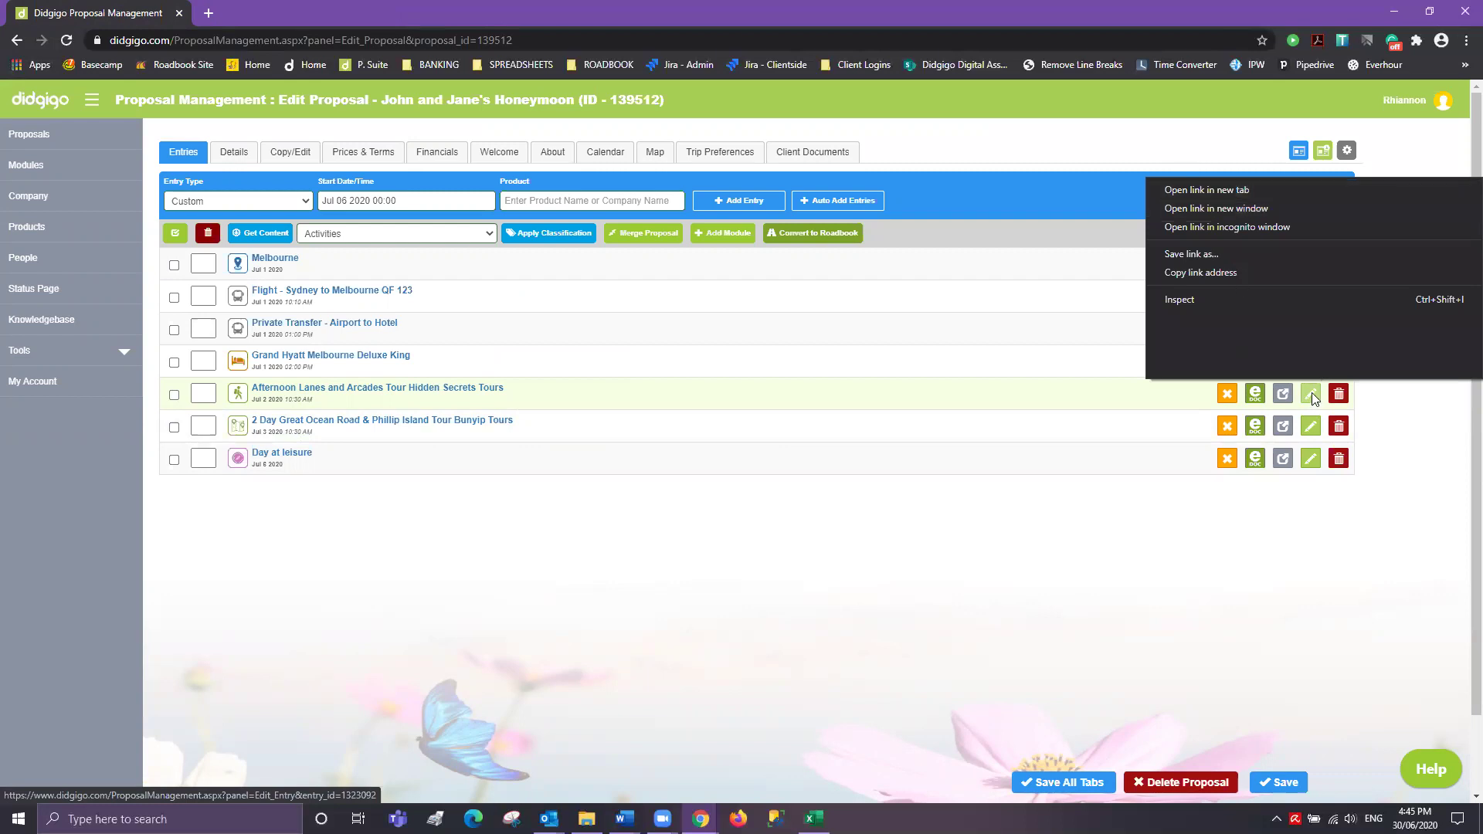
{"action": "left_click", "coordinate": [1248, 193]}
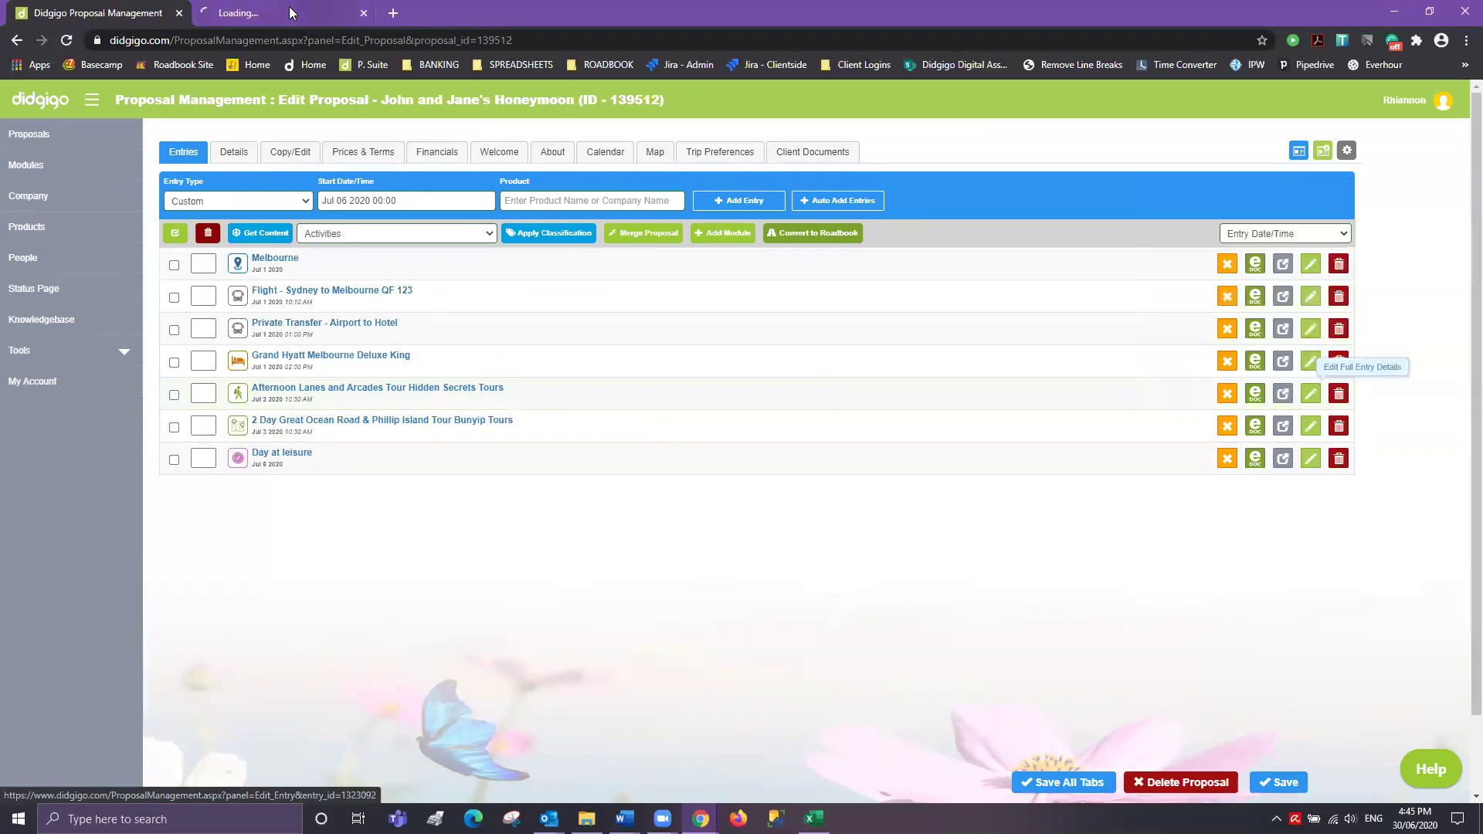
{"action": "left_click", "coordinate": [268, 11]}
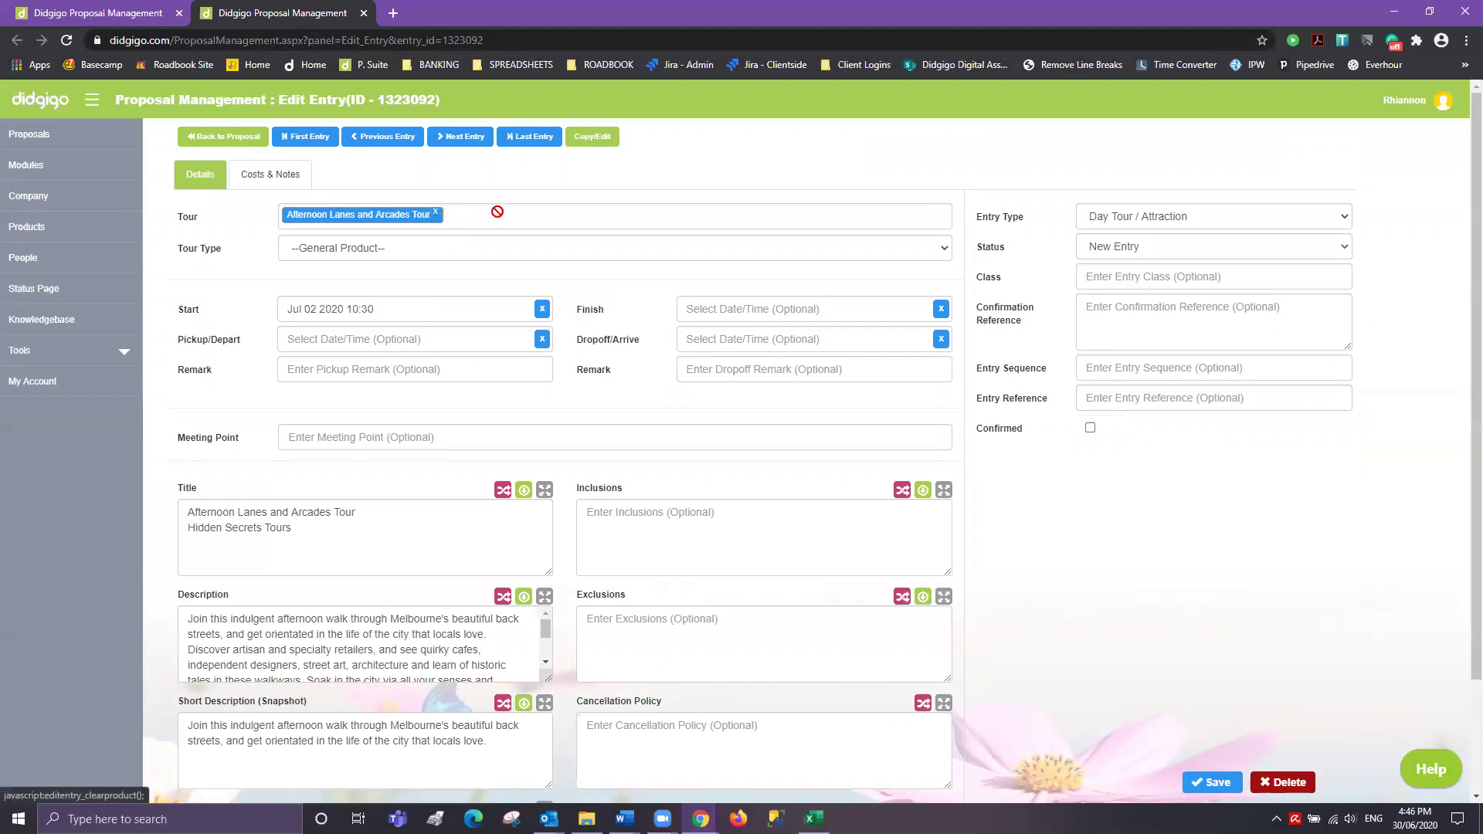
{"action": "left_click_drag", "start_coordinate": [437, 219], "coordinate": [476, 220]}
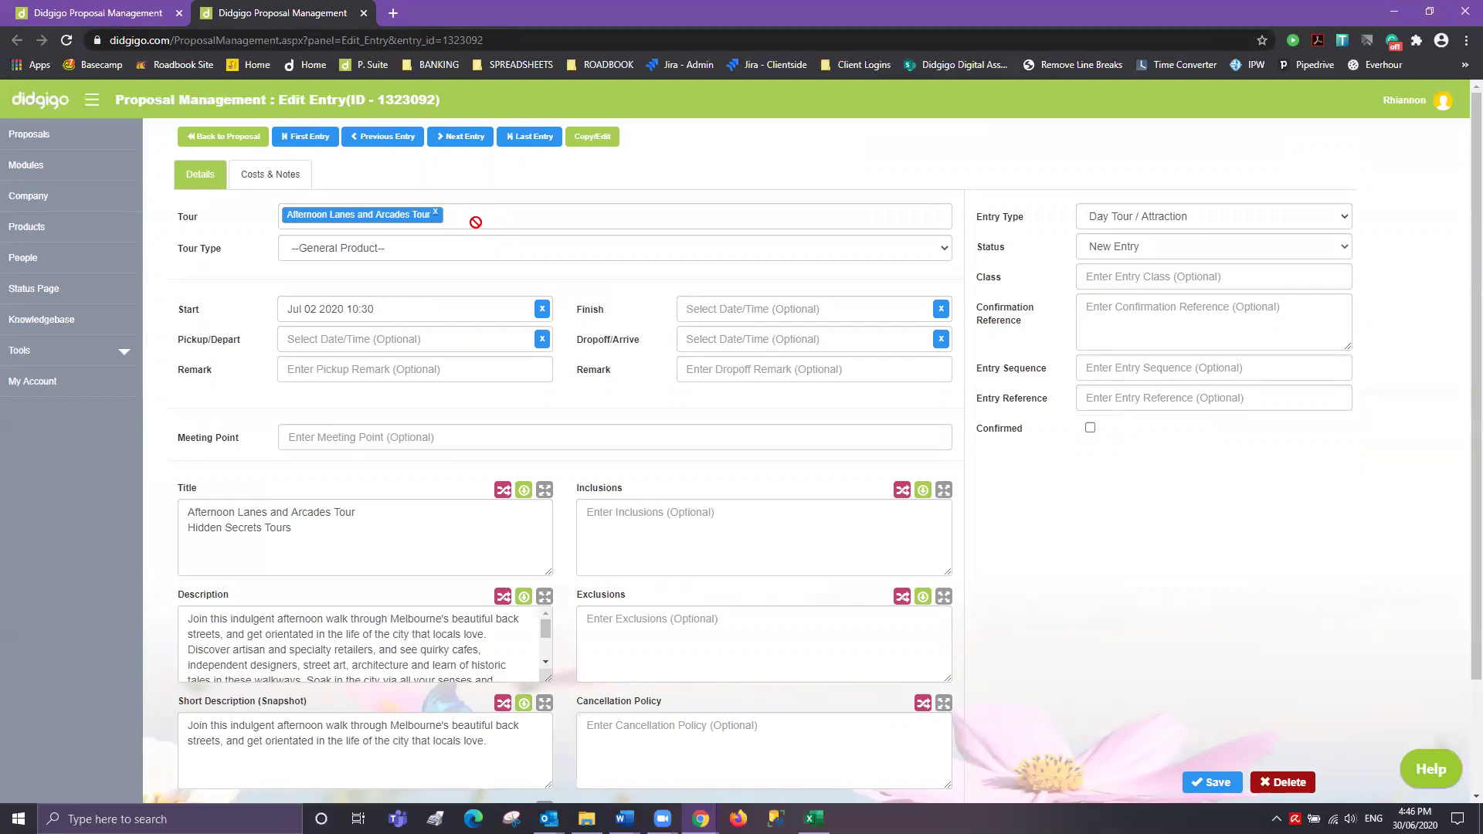
{"action": "left_click", "coordinate": [363, 13]}
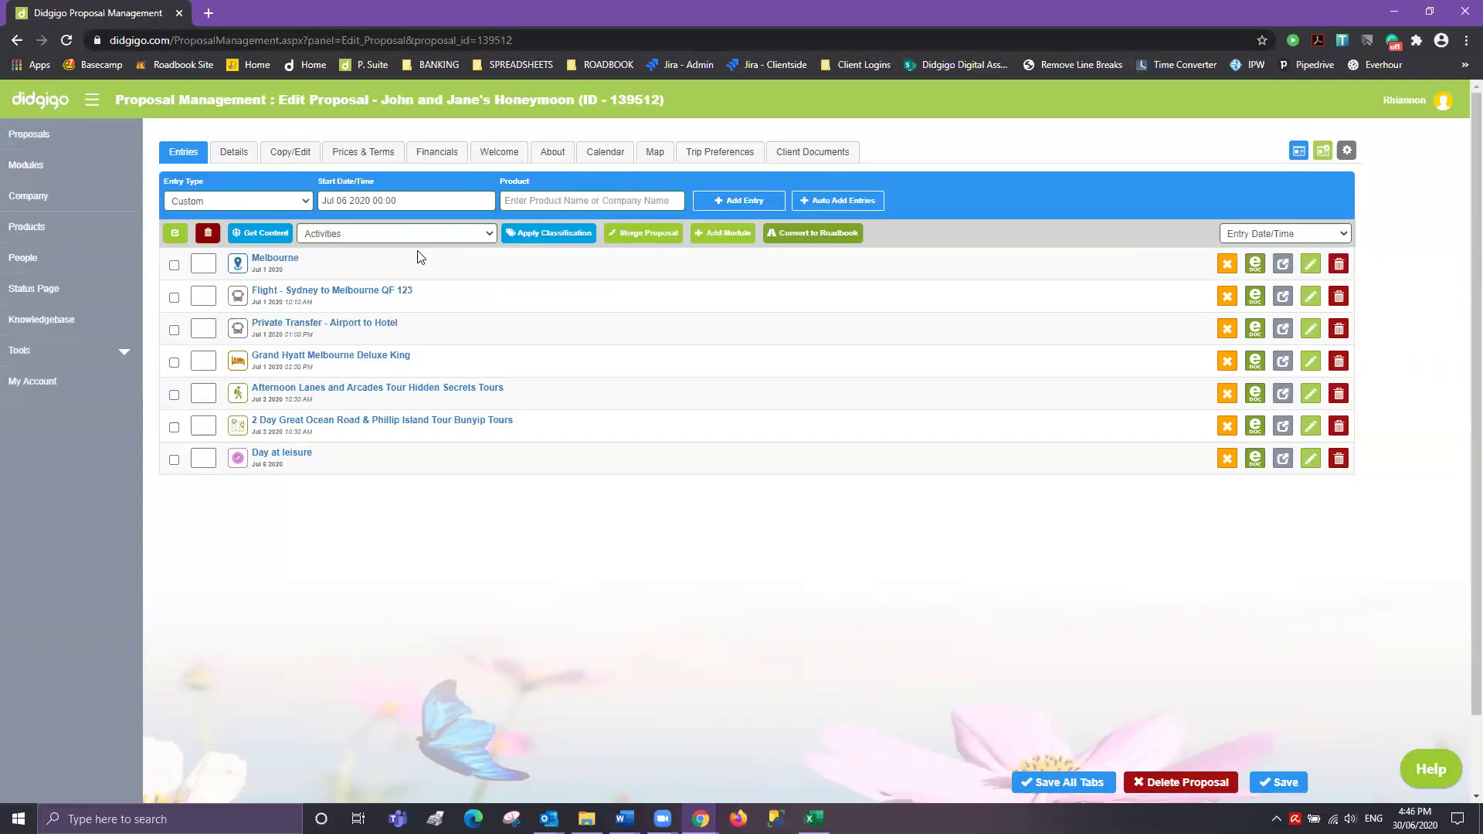
- Set the Grand Hyatt stay's end to 6 July at 10:00
{"action": "left_click", "coordinate": [323, 363]}
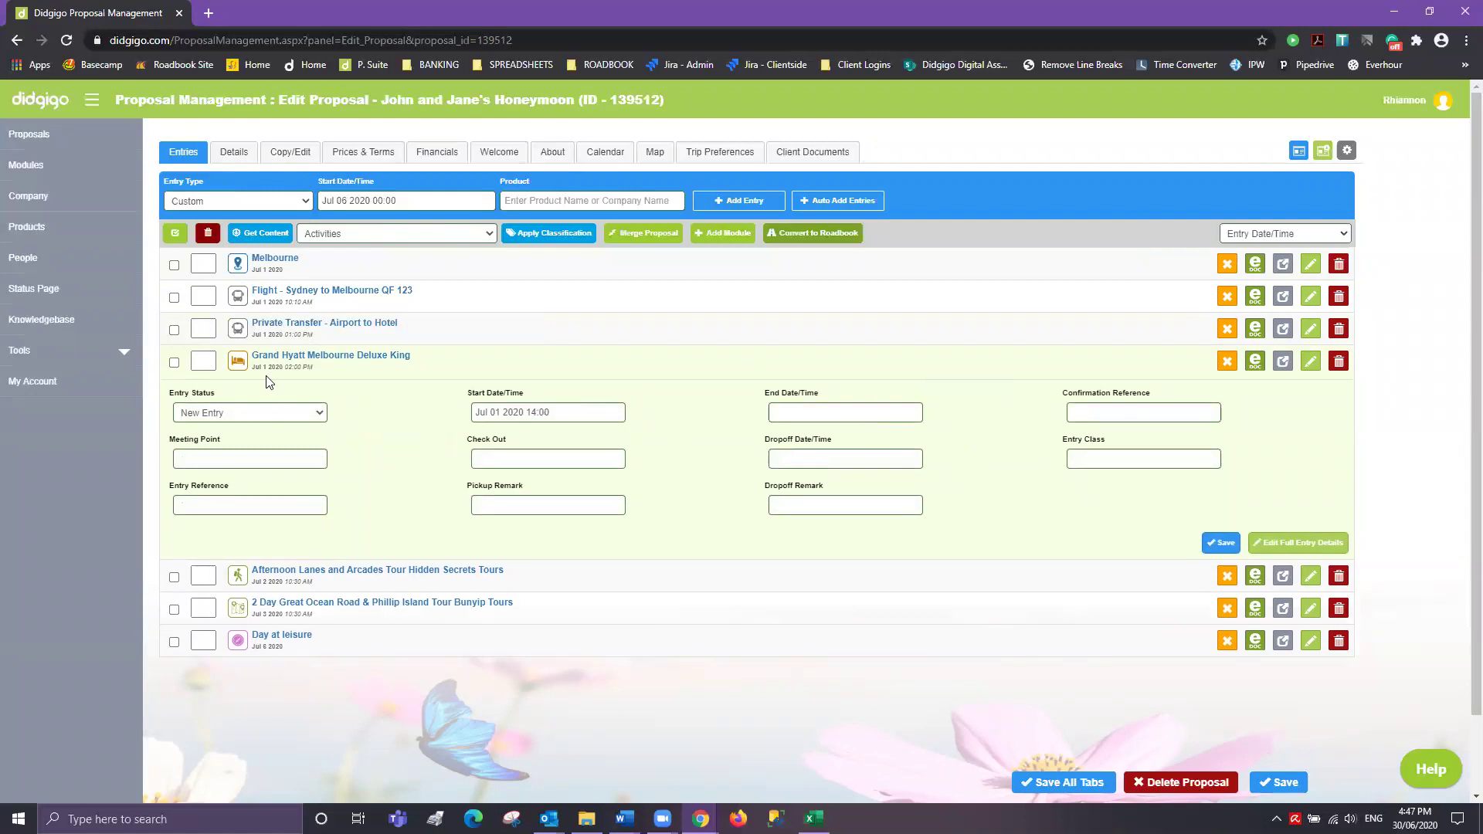
{"action": "left_click", "coordinate": [837, 414]}
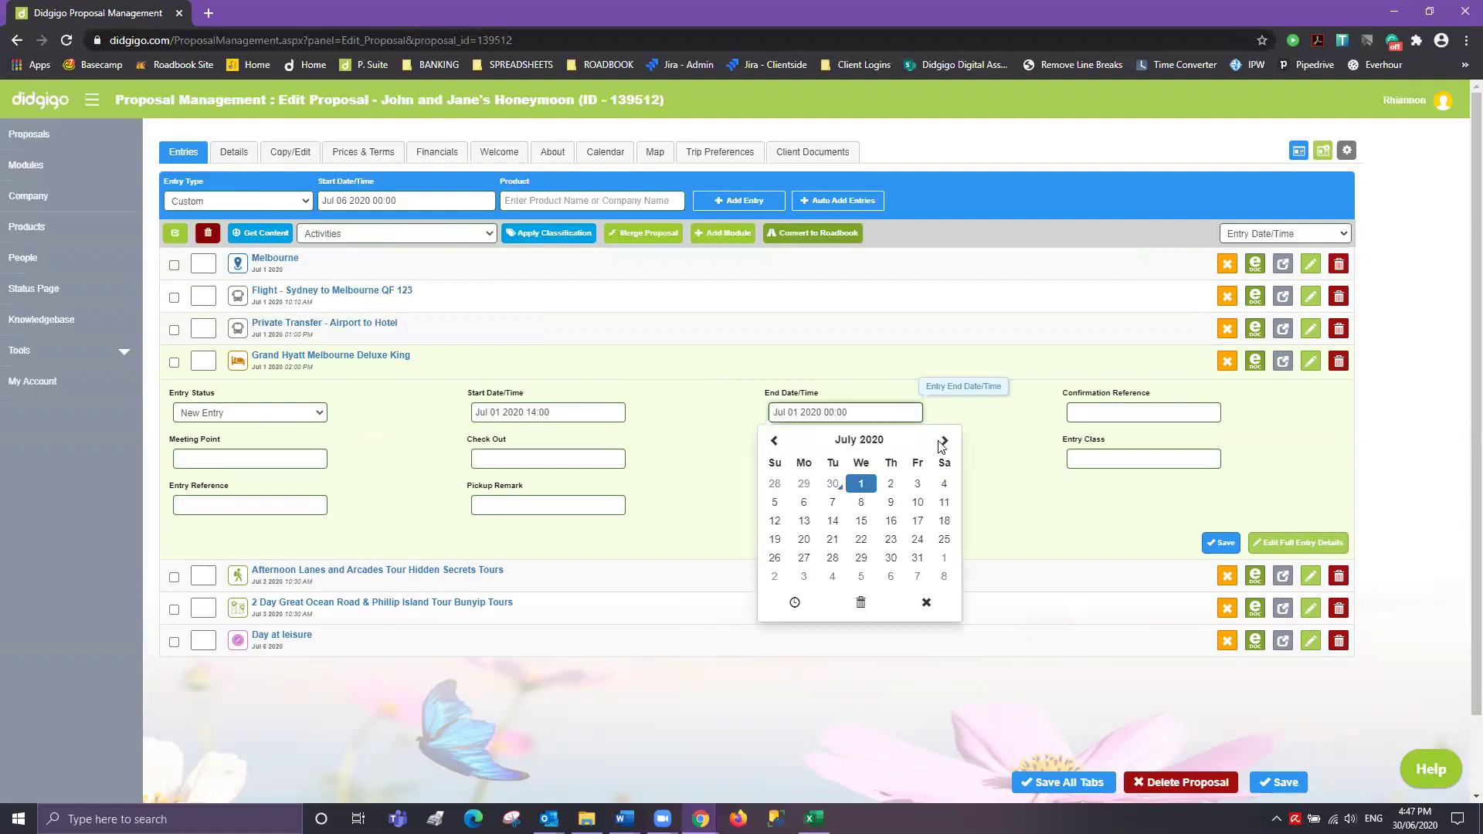
{"action": "left_click", "coordinate": [806, 504]}
{"action": "left_click", "coordinate": [795, 603]}
{"action": "left_click", "coordinate": [795, 546]}
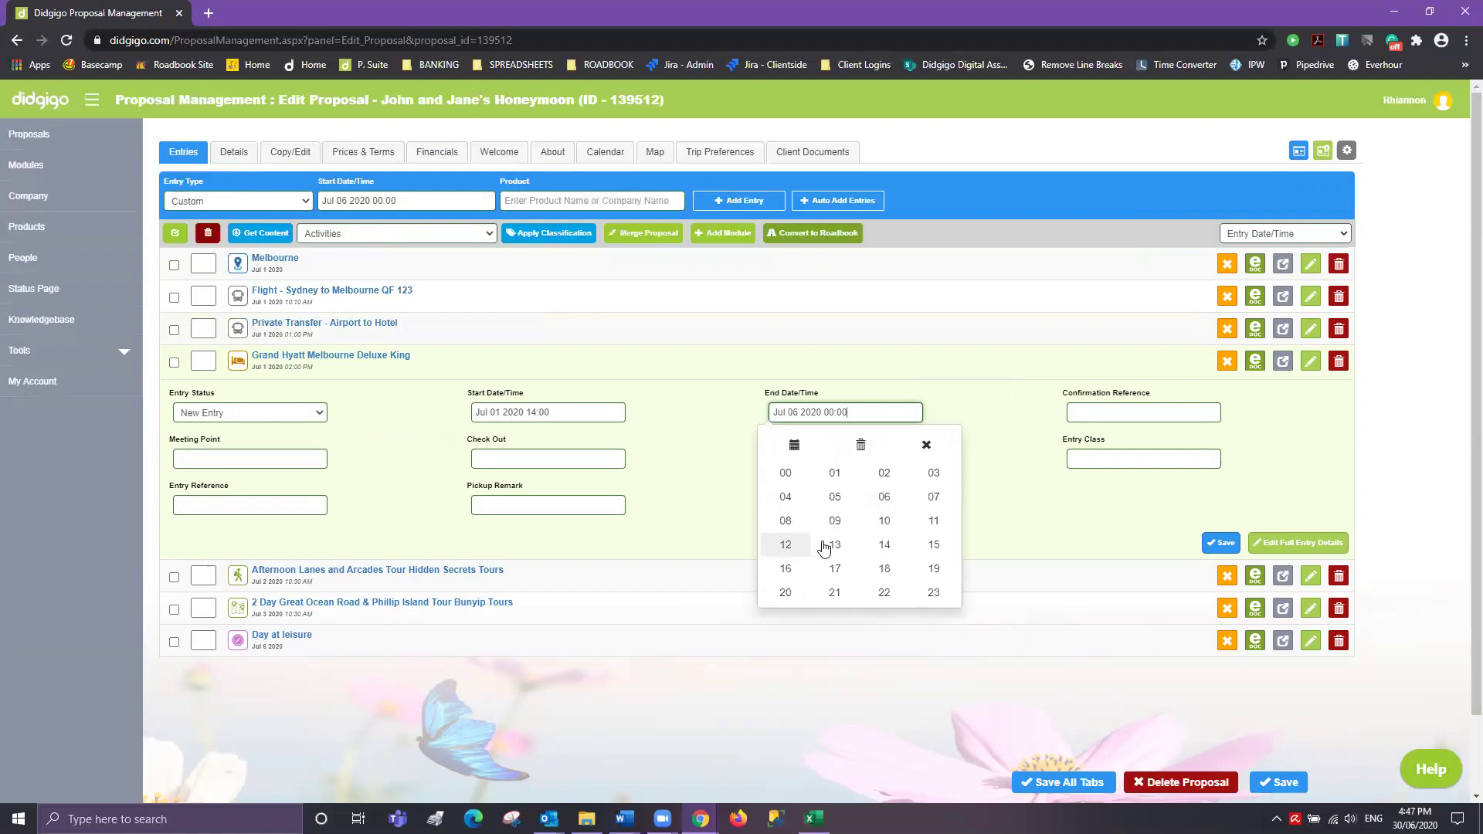
{"action": "left_click", "coordinate": [884, 521]}
{"action": "left_click", "coordinate": [927, 540]}
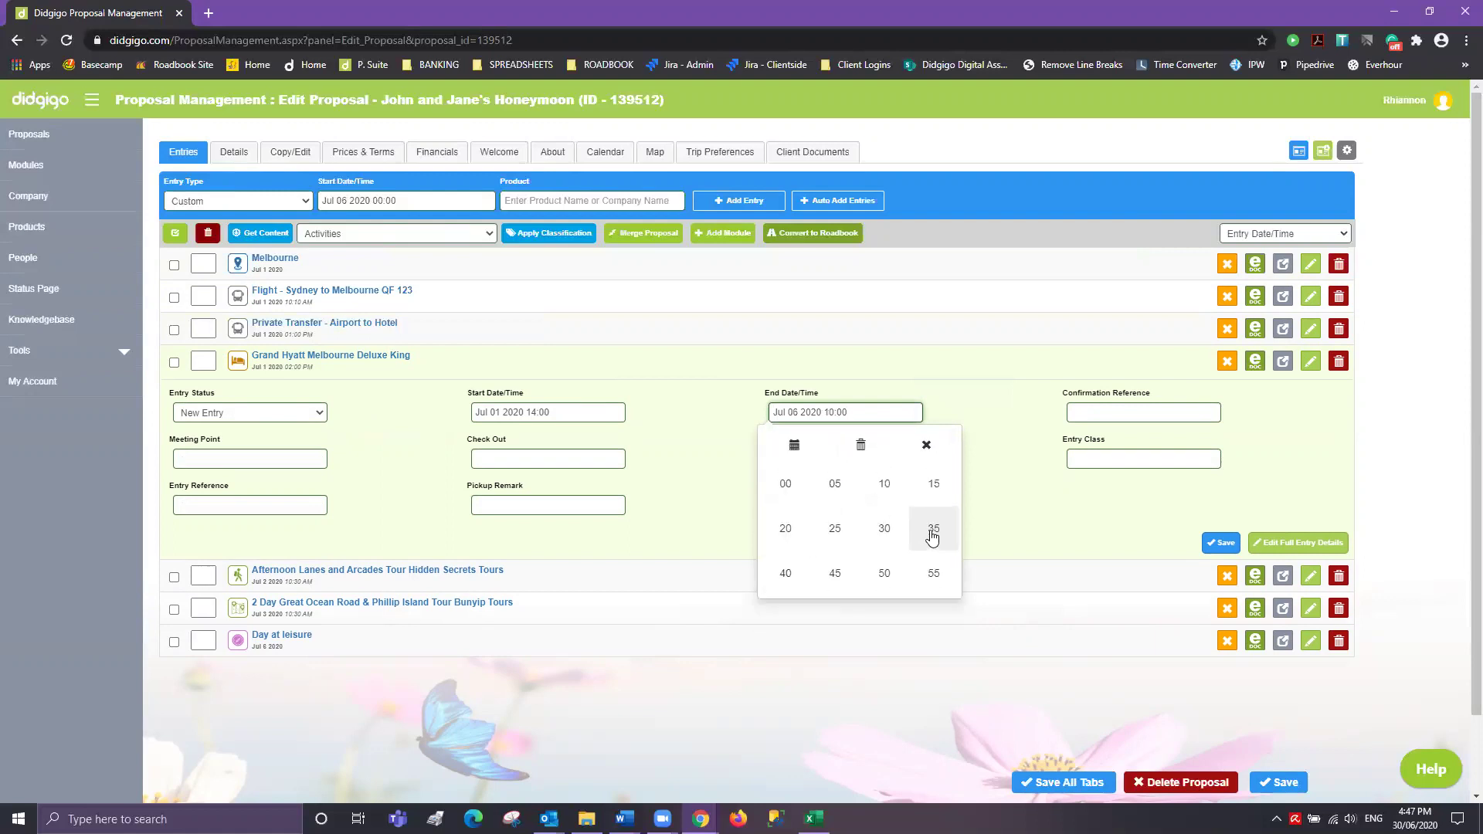
{"action": "left_click", "coordinate": [1018, 503]}
- Fill in a placeholder confirmation reference and save the Grand Hyatt entry
{"action": "left_click", "coordinate": [1119, 418]}
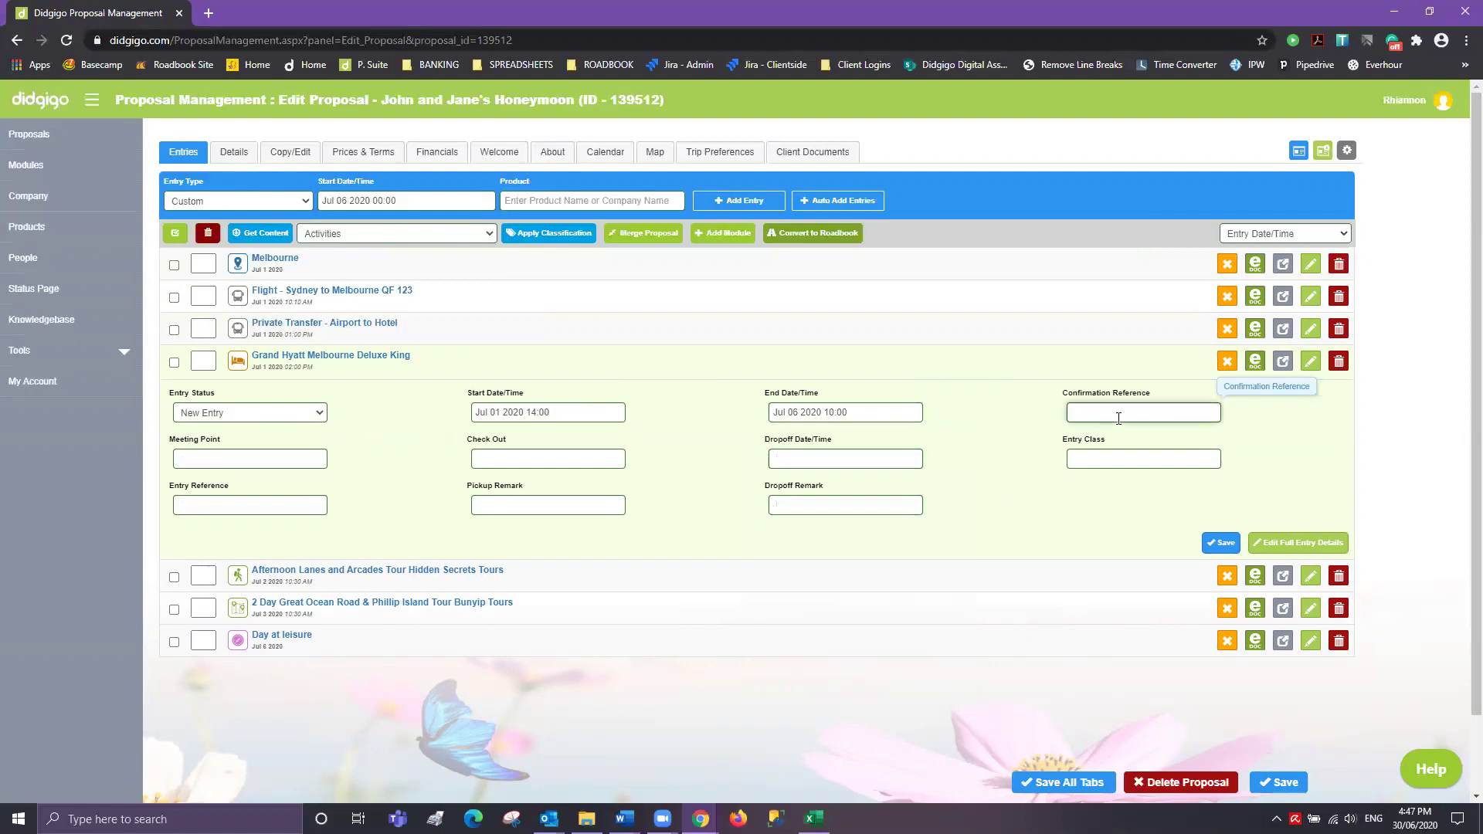
{"action": "left_click", "coordinate": [1015, 482]}
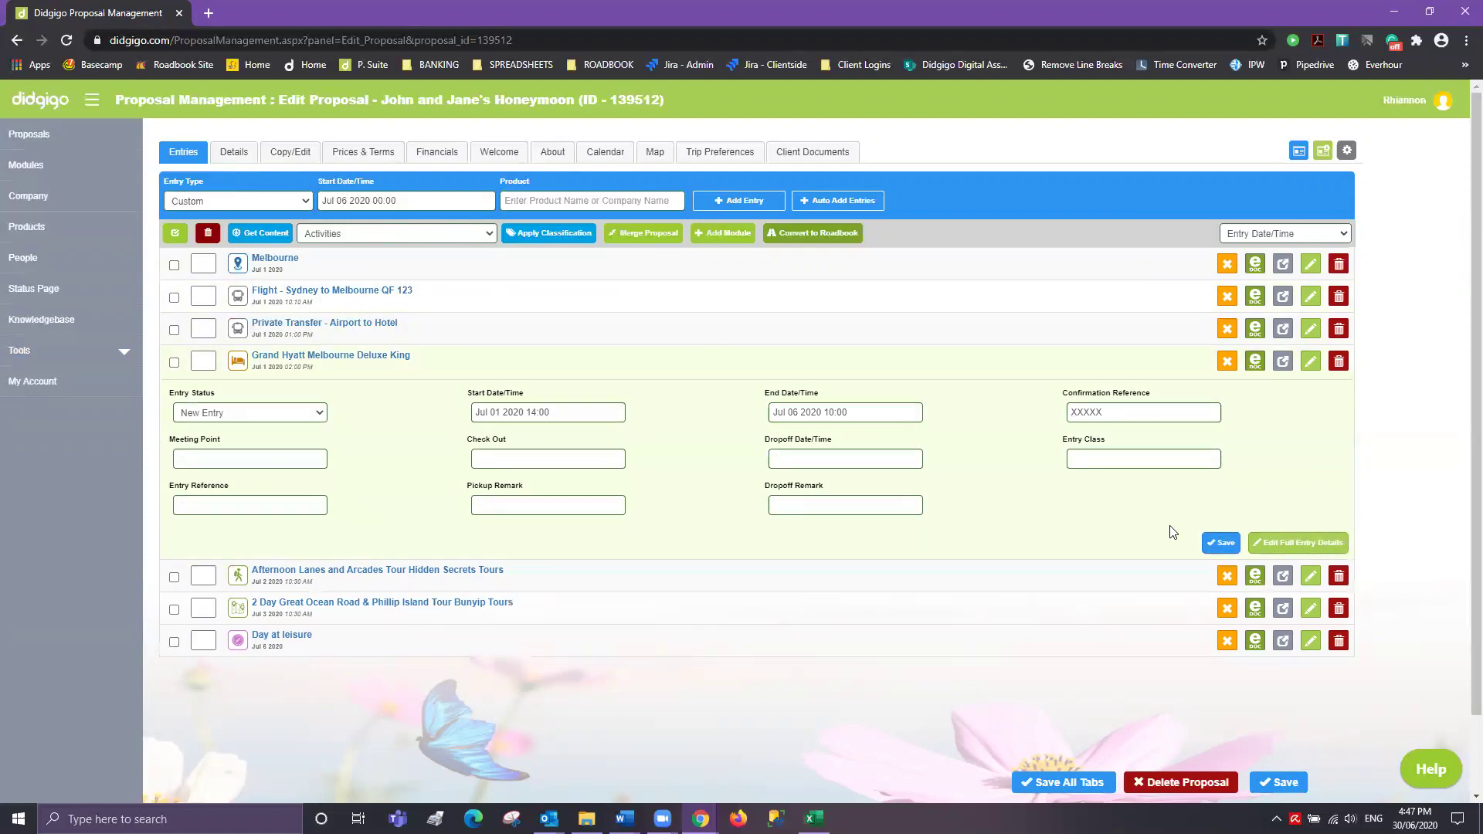
{"action": "left_click", "coordinate": [1220, 542]}
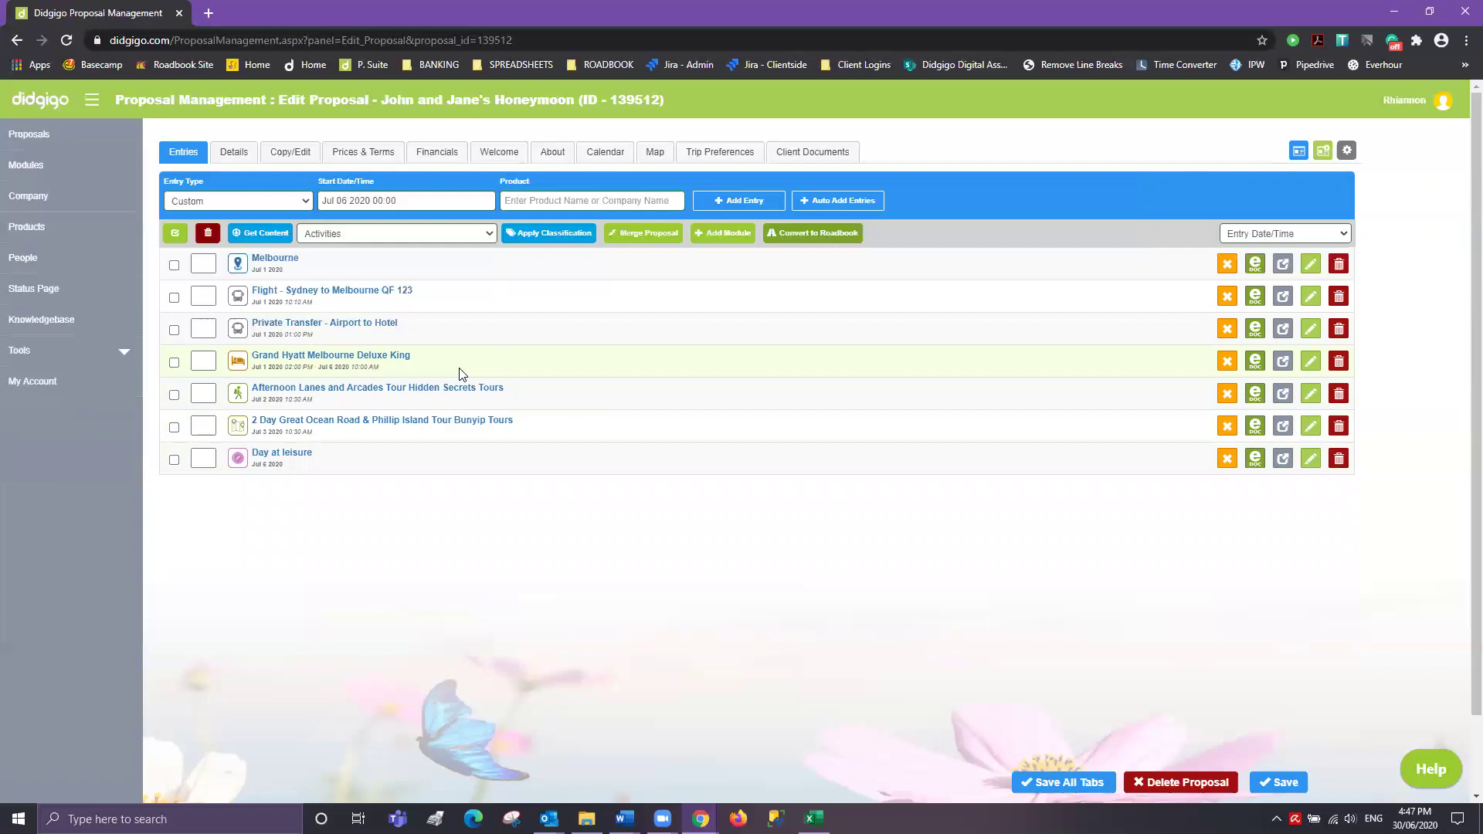
{"action": "left_click", "coordinate": [289, 155]}
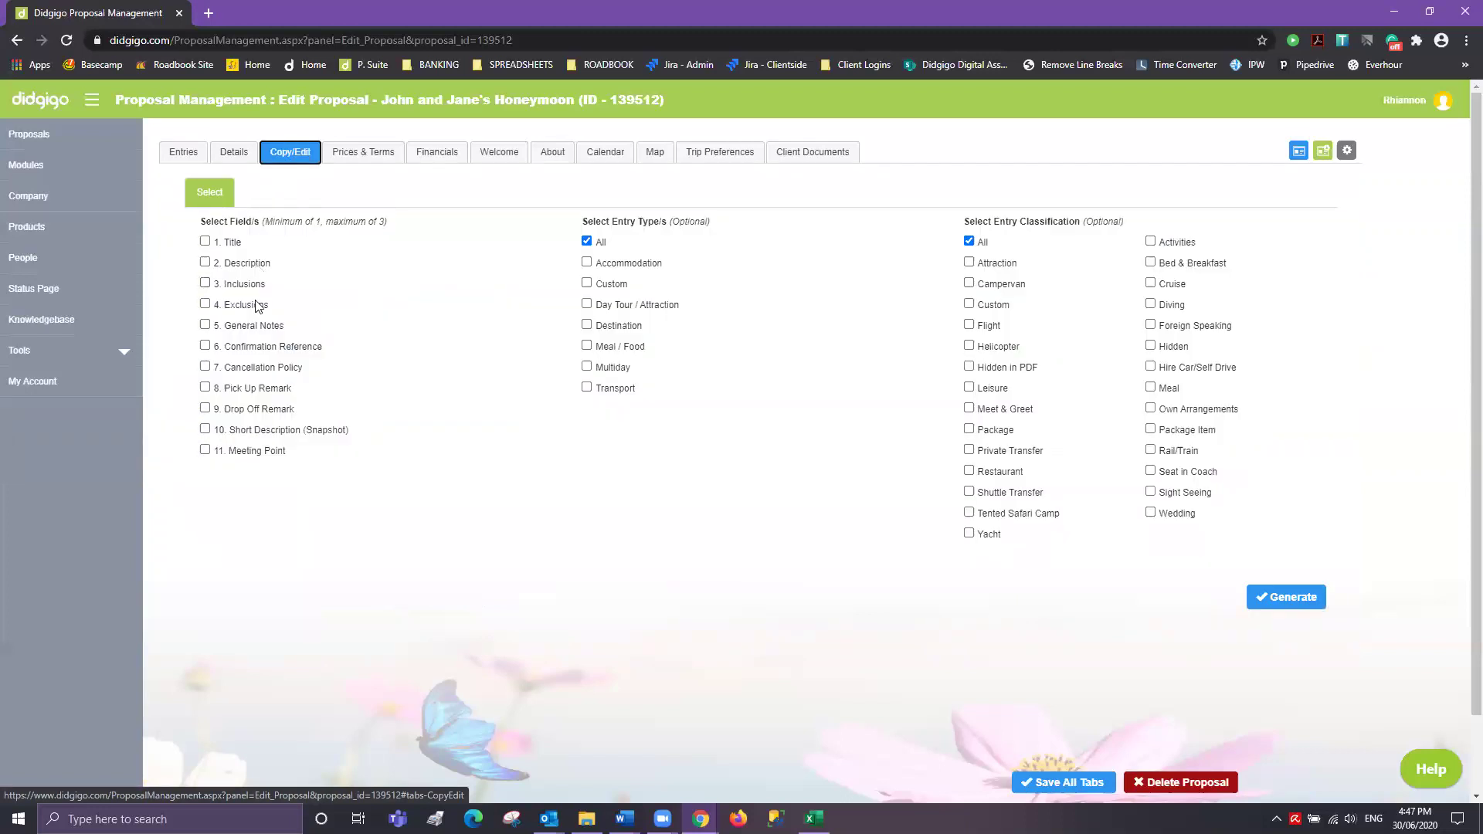
- Add Title and Short Description (Snapshot) to Description and generate the copy editor
{"action": "left_click", "coordinate": [206, 242]}
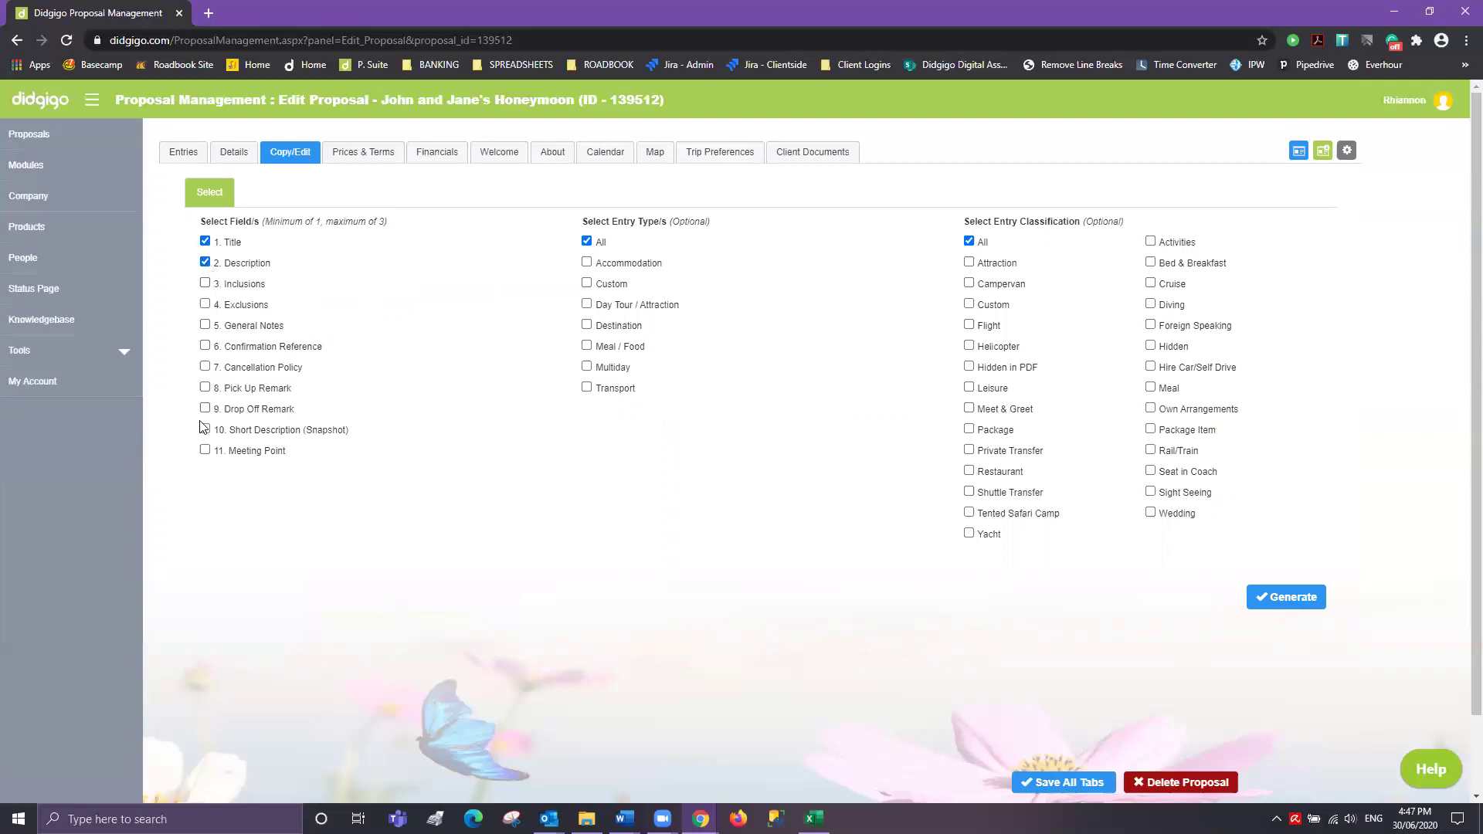
{"action": "left_click", "coordinate": [205, 430]}
{"action": "left_click", "coordinate": [1308, 609]}
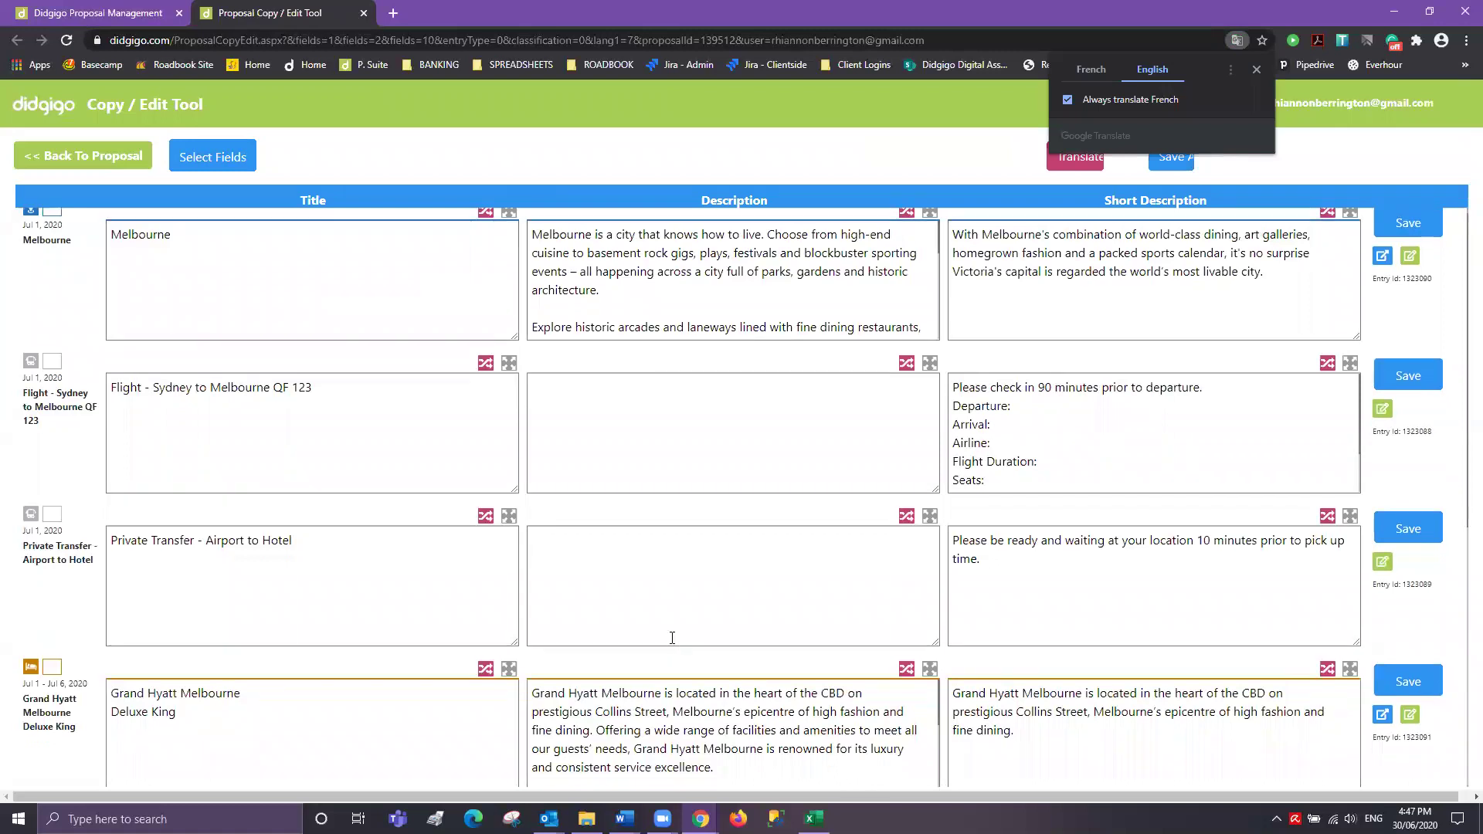
{"action": "scroll", "coordinate": [672, 639], "scroll_direction": "down", "scroll_amount": 3}
- Insert 'Standard' into the Grand Hyatt title before Deluxe King
{"action": "scroll", "coordinate": [672, 639], "scroll_direction": "down", "scroll_amount": 5}
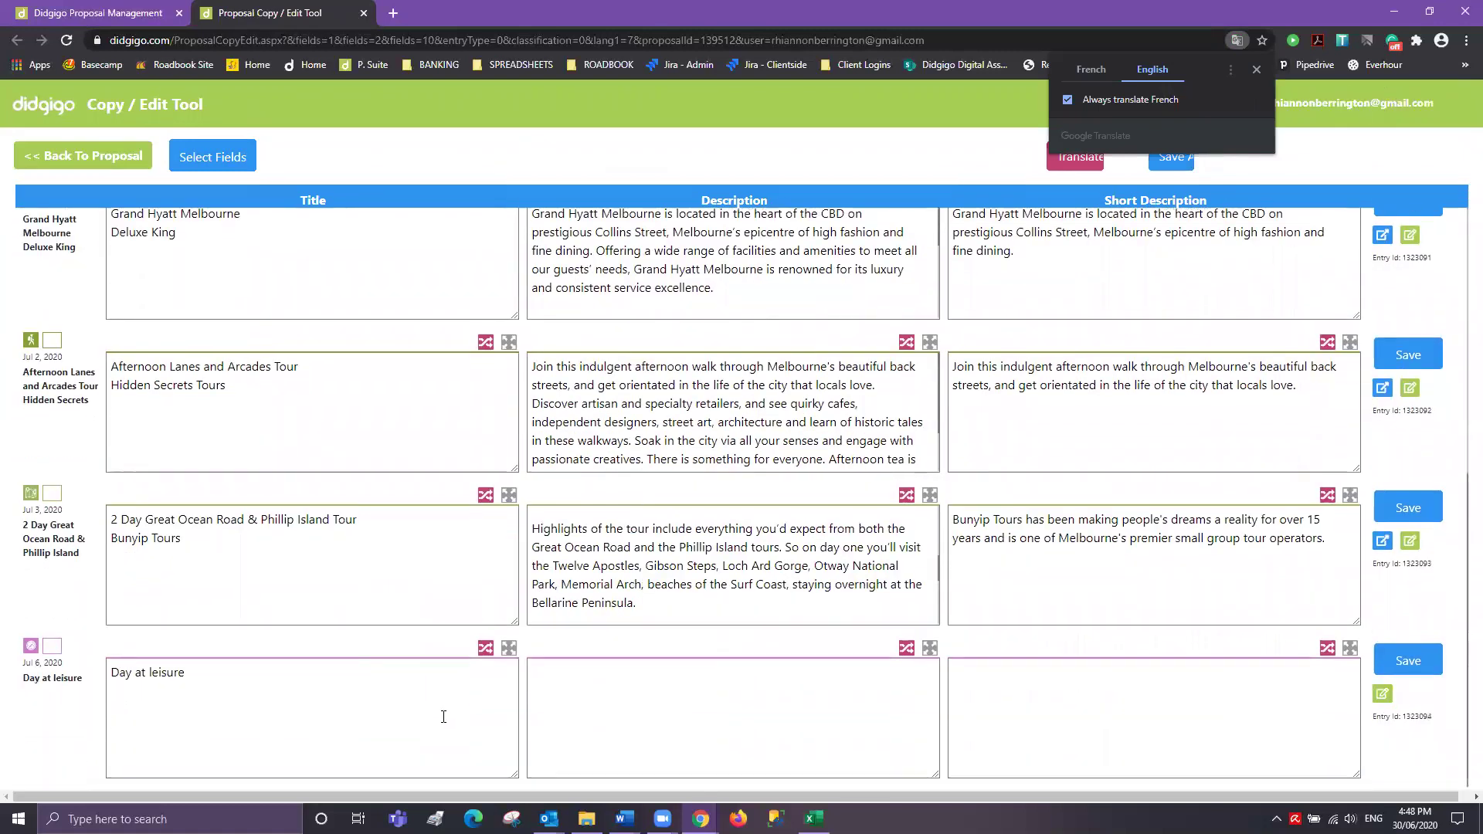
{"action": "scroll", "coordinate": [424, 615], "scroll_direction": "up", "scroll_amount": 6}
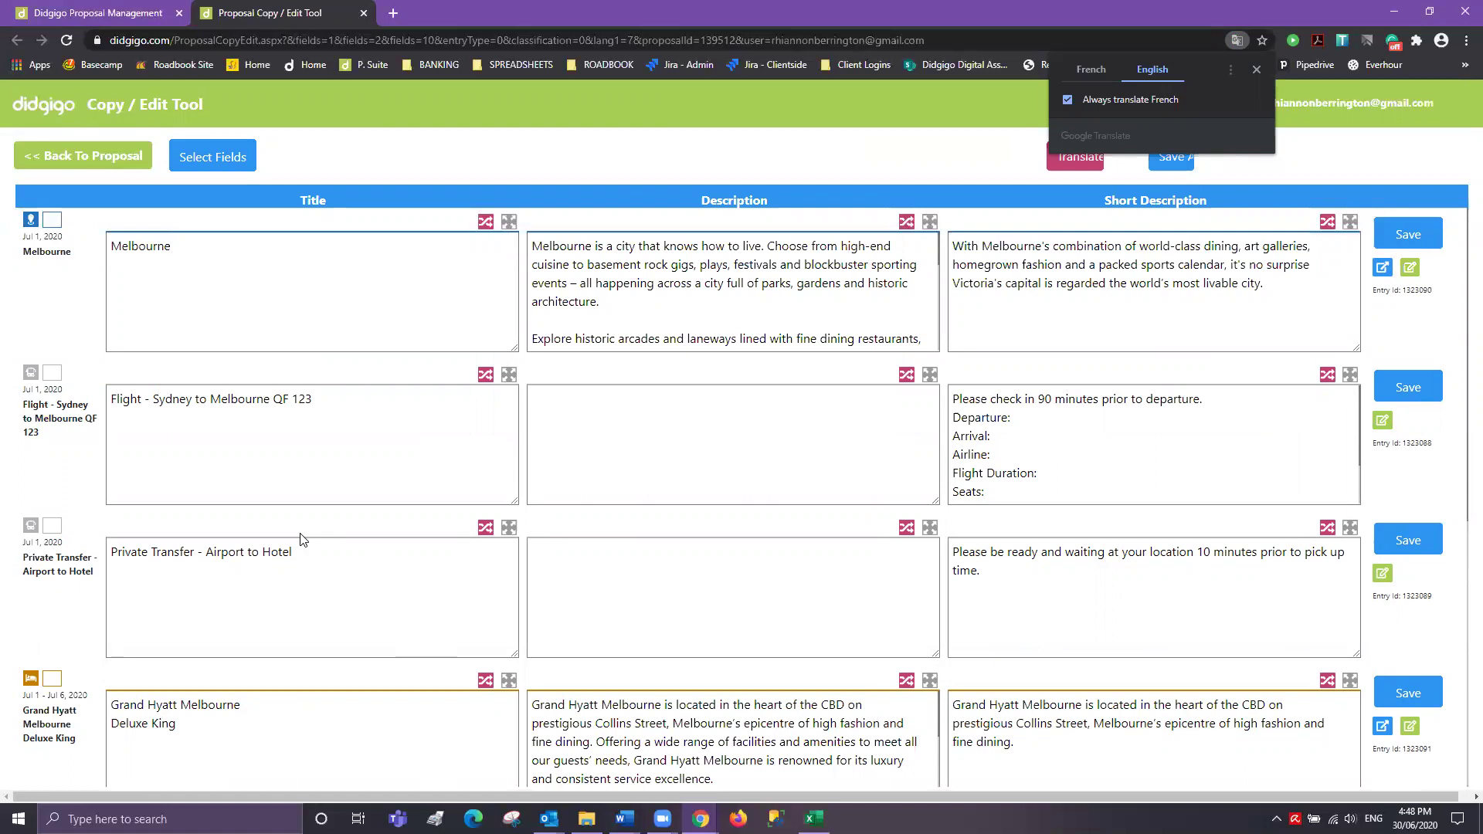
{"action": "scroll", "coordinate": [301, 539], "scroll_direction": "down", "scroll_amount": 3}
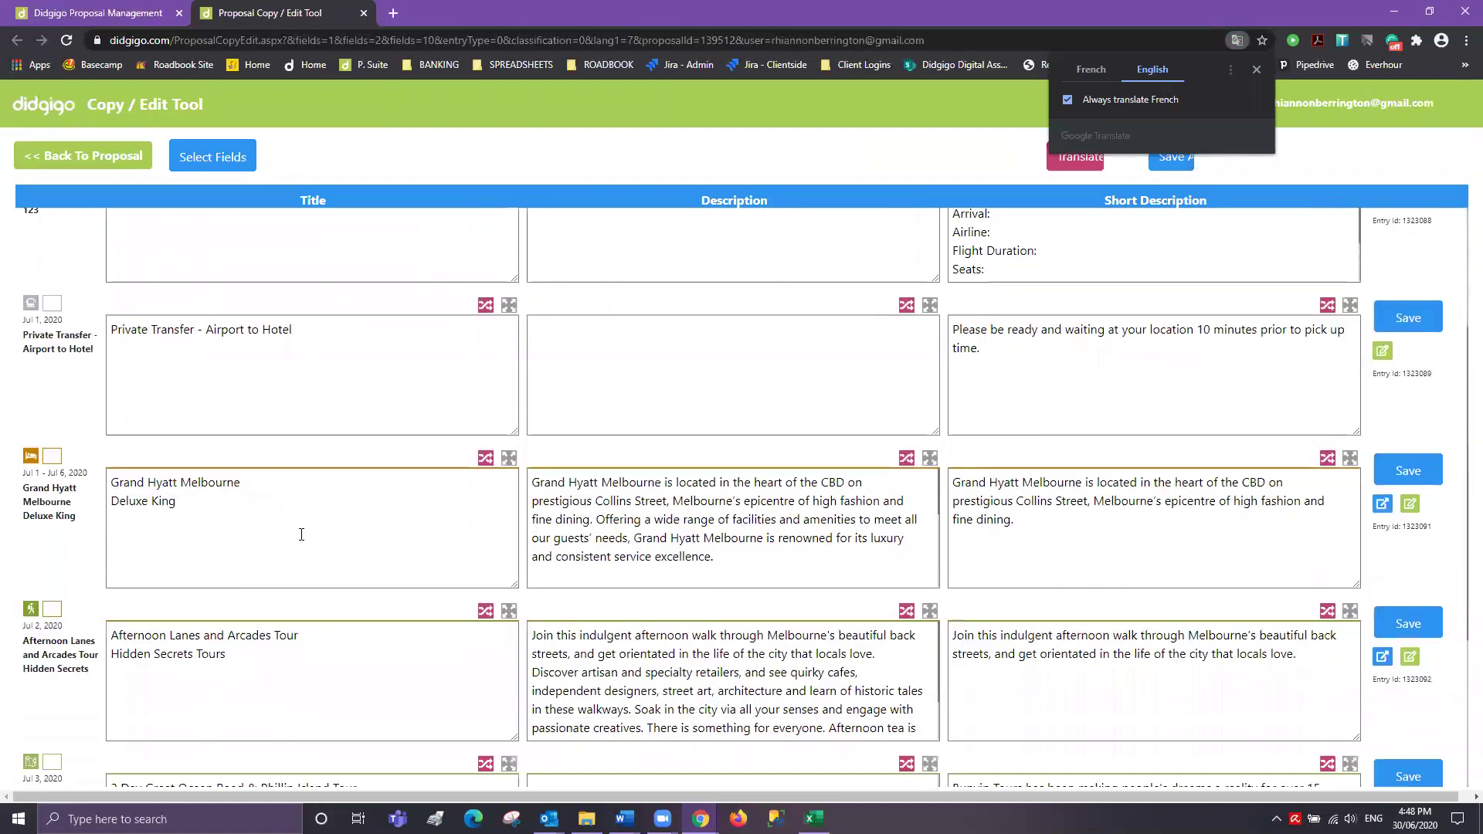
{"action": "left_click", "coordinate": [237, 504]}
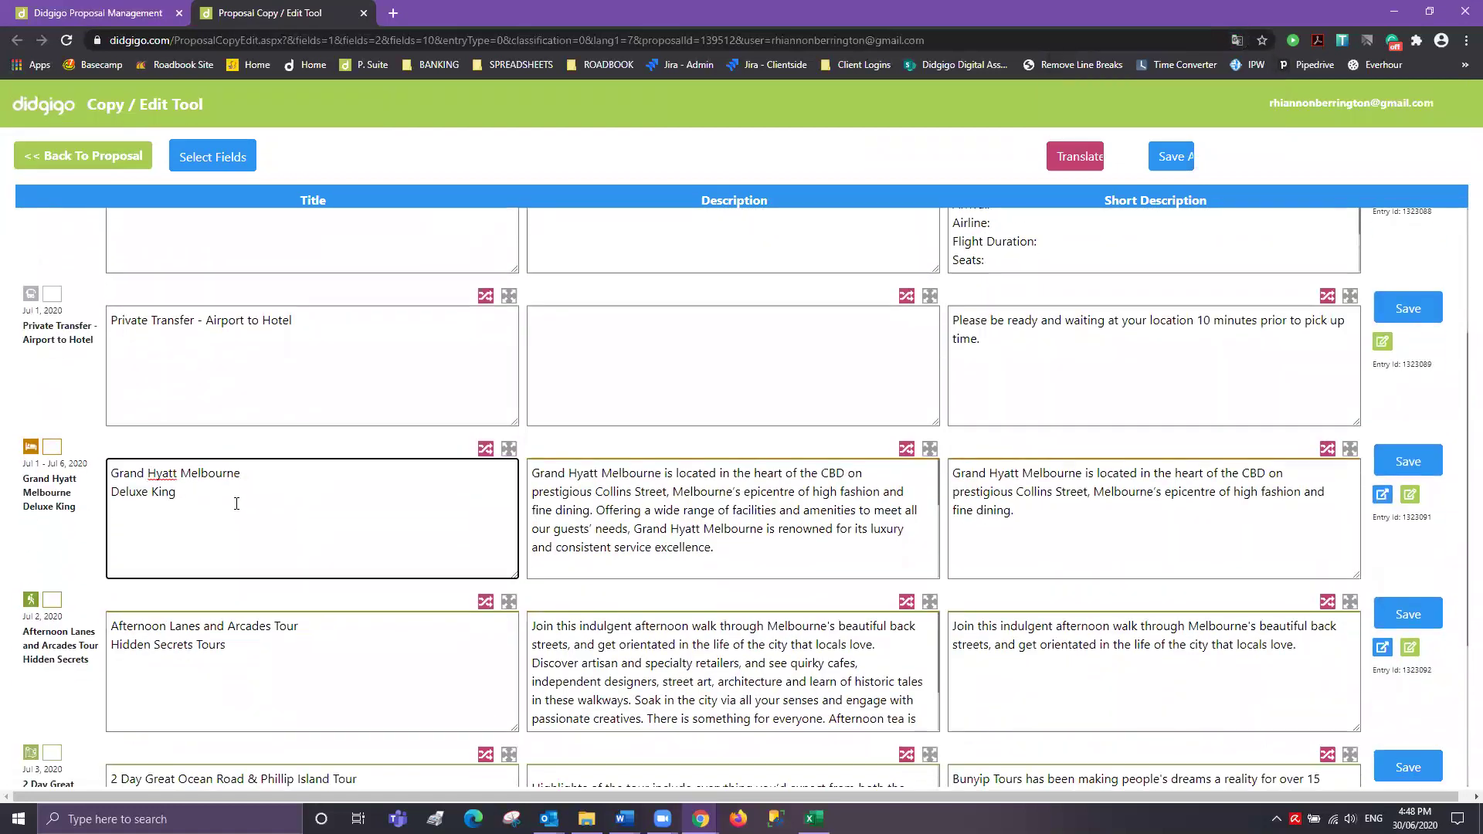
{"action": "type", "text": "Standard"}
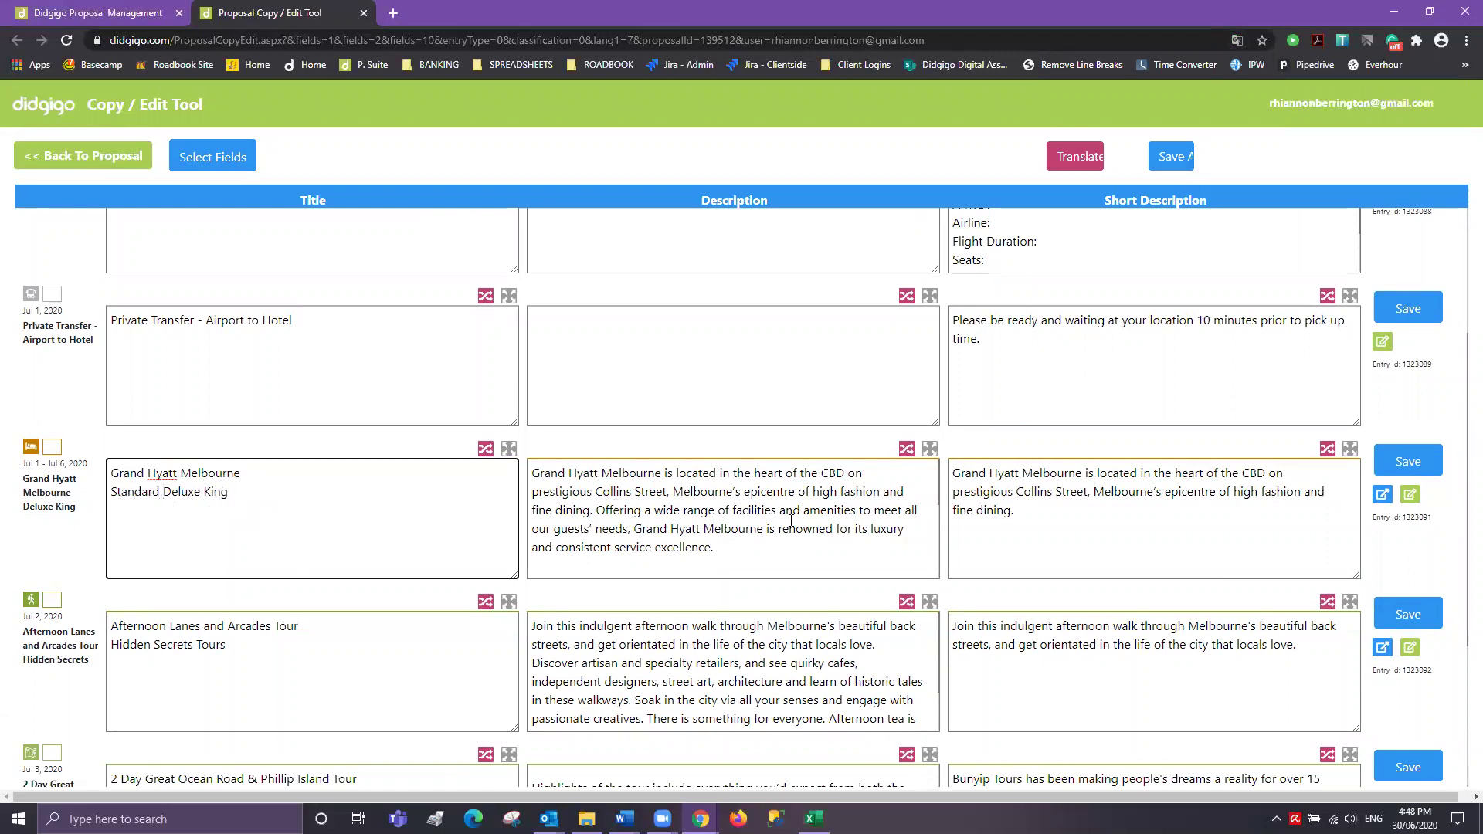
- Save all entry text, confirm the message, and close the copy editor tab
{"action": "scroll", "coordinate": [884, 539], "scroll_direction": "up", "scroll_amount": 3}
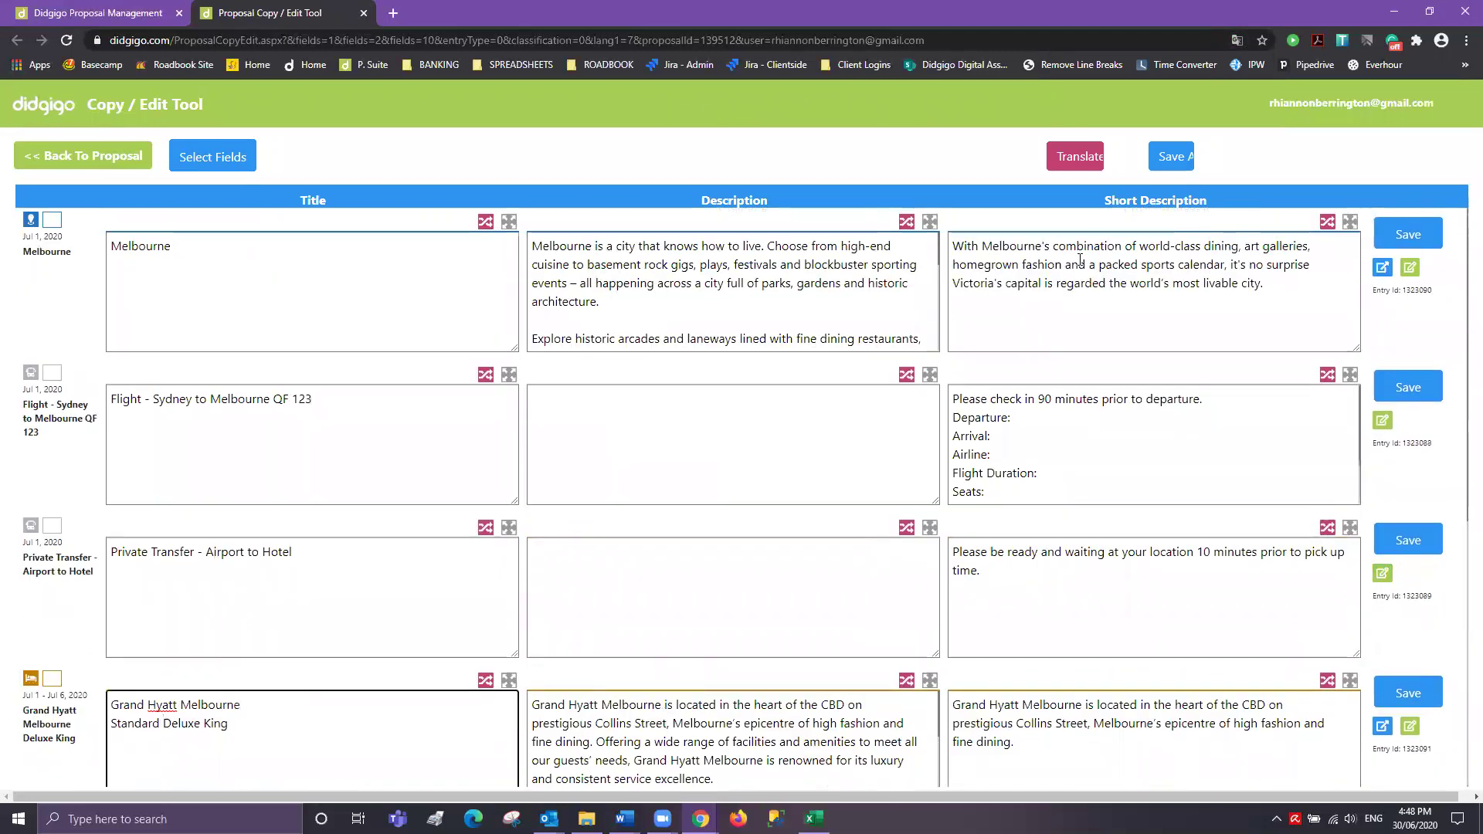
{"action": "left_click", "coordinate": [1173, 159]}
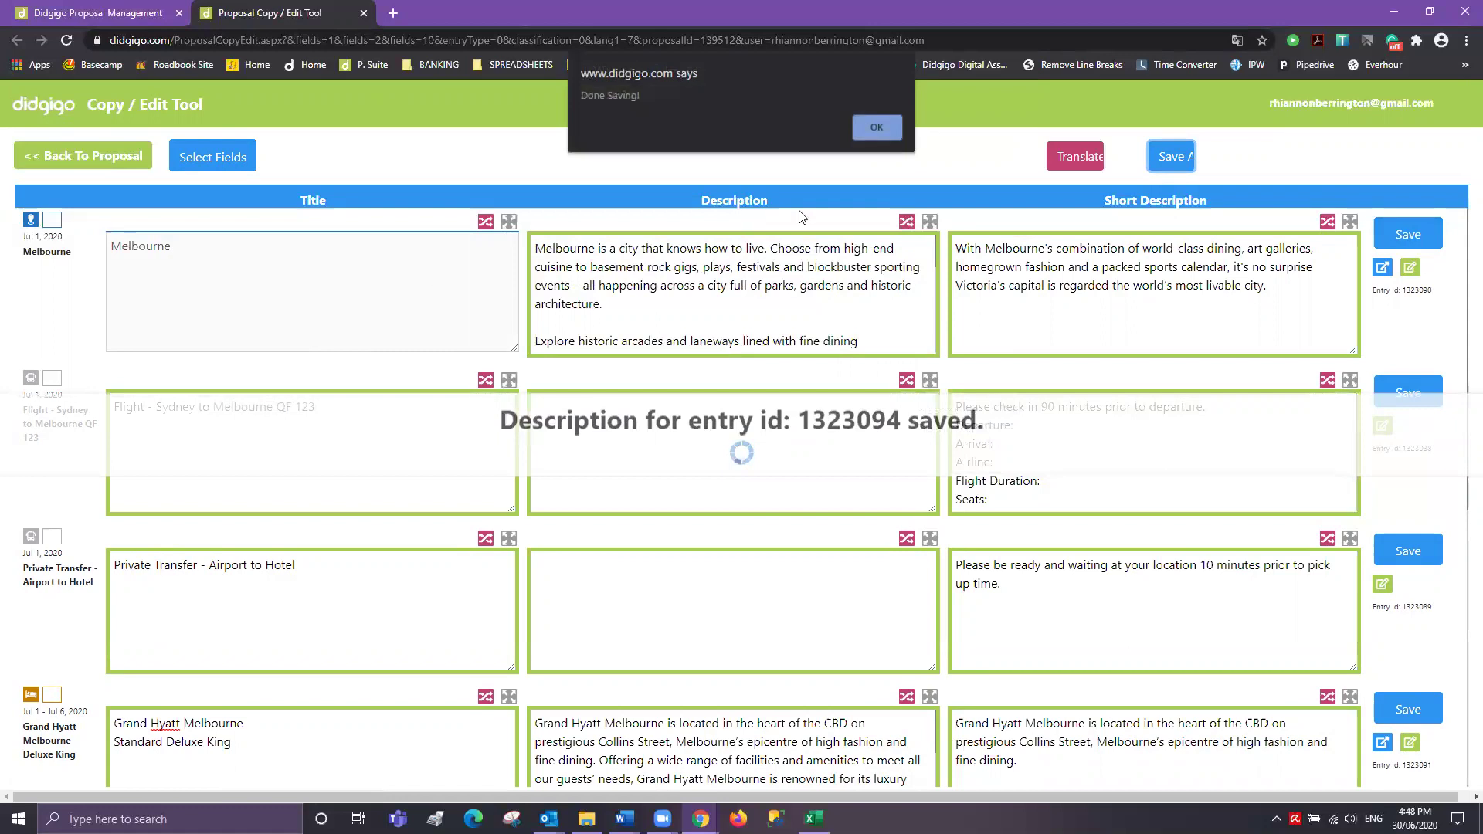
{"action": "left_click", "coordinate": [876, 126]}
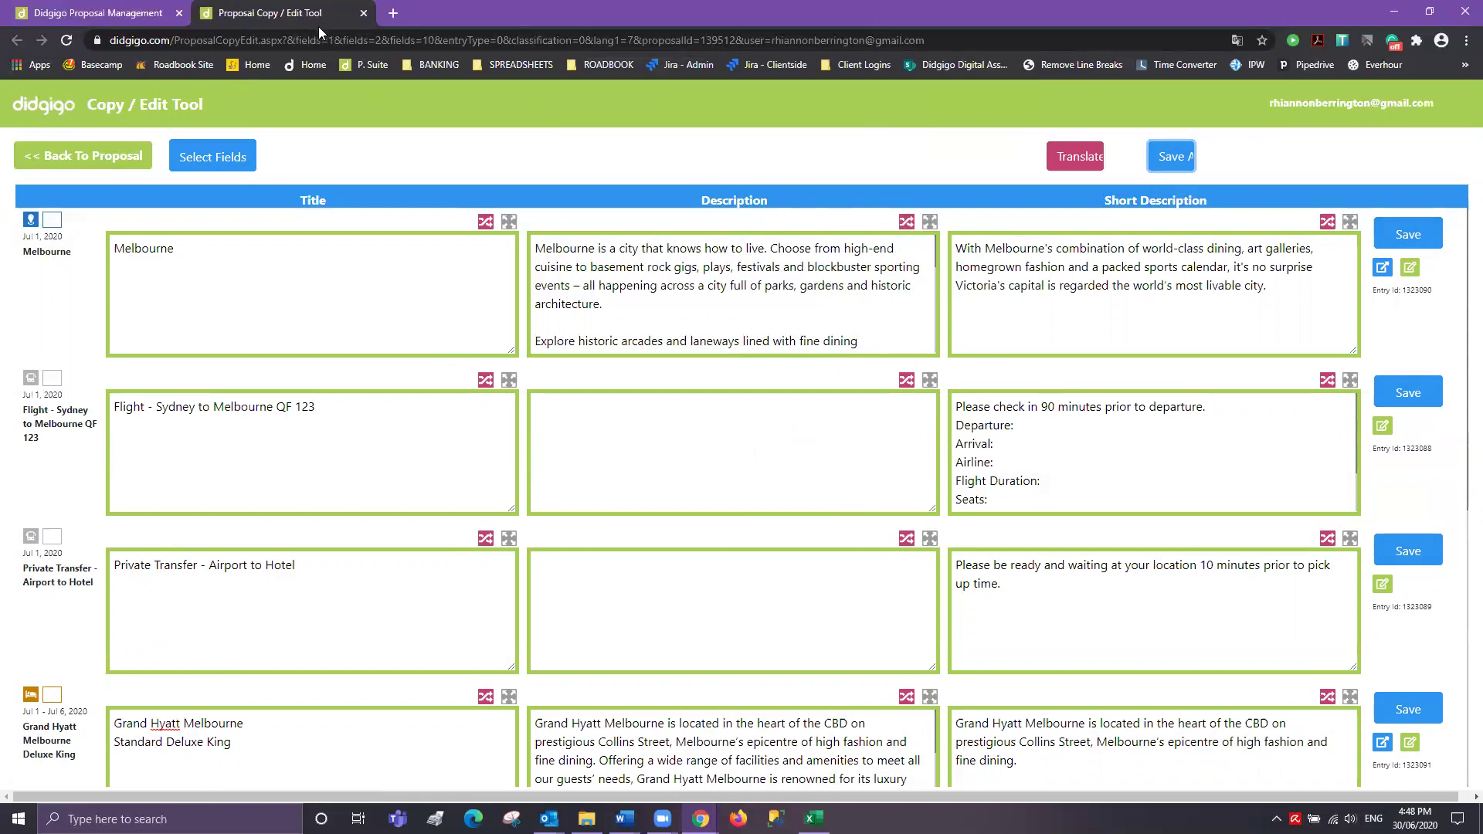
{"action": "left_click", "coordinate": [362, 13]}
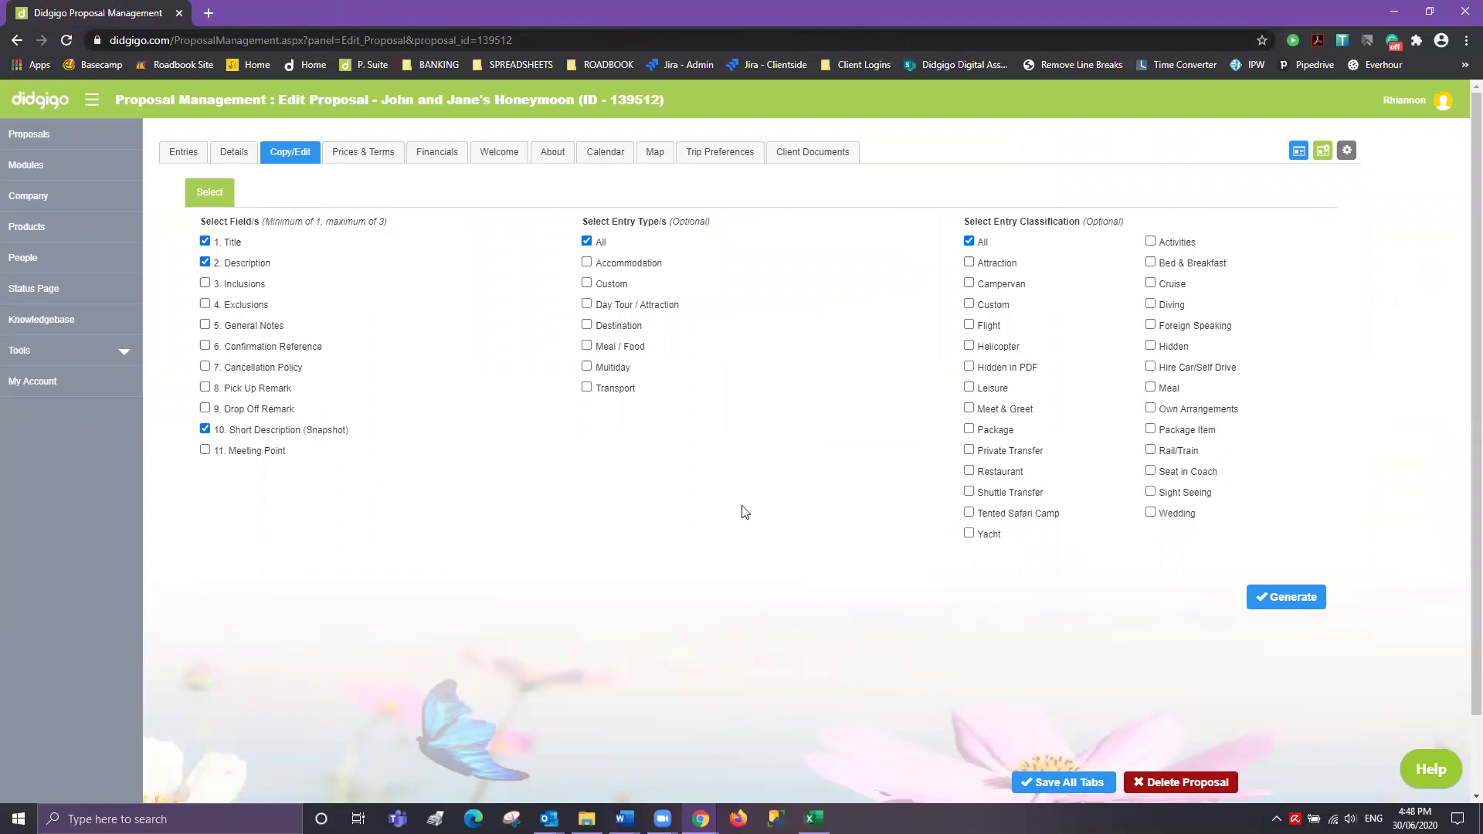
- From the Entries list, open Melbourne's Edit Full Entry Details link in a new window
{"action": "left_click", "coordinate": [184, 157]}
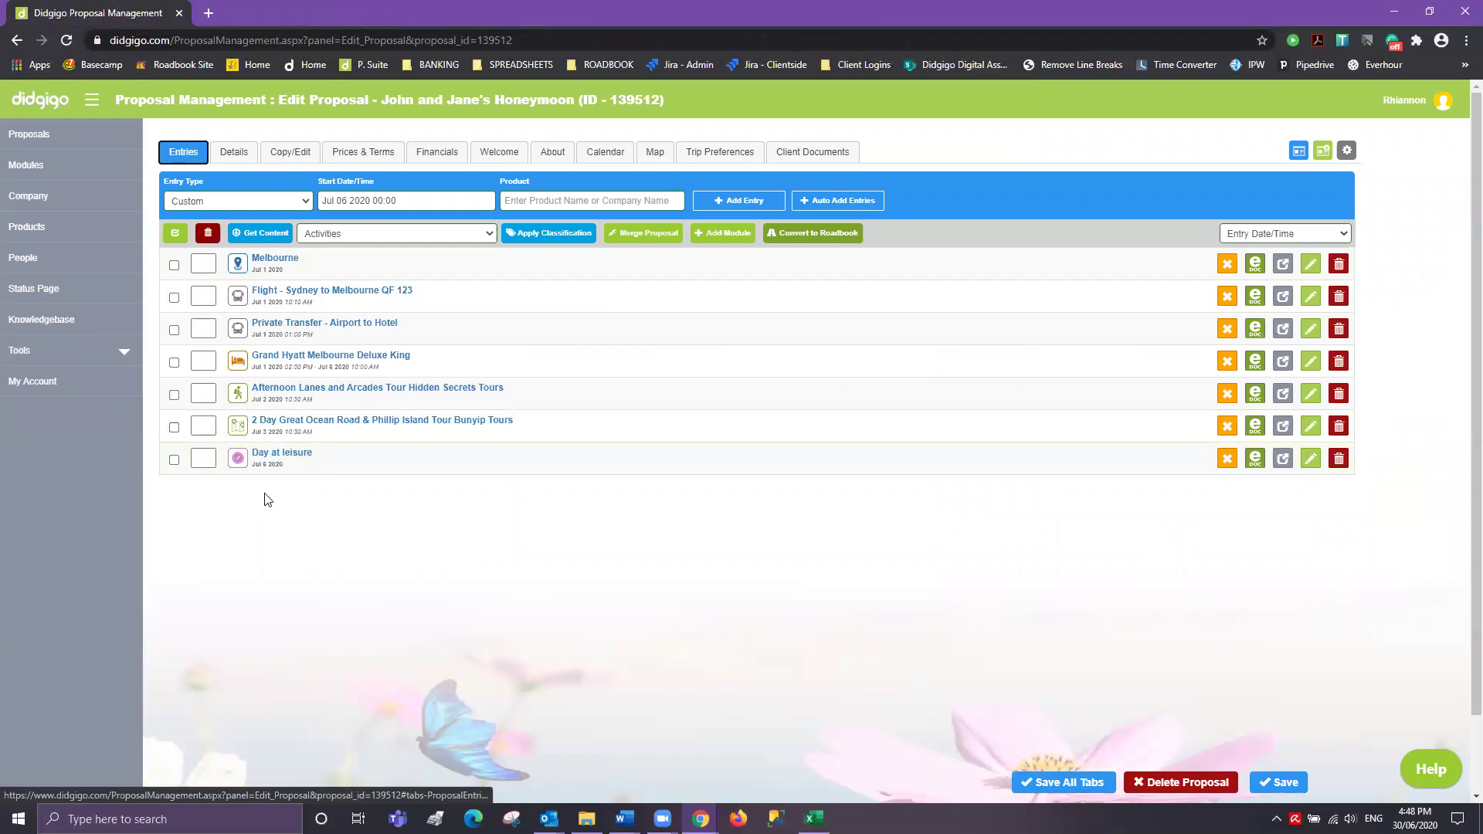
{"action": "left_click", "coordinate": [294, 460]}
{"action": "left_click", "coordinate": [291, 459]}
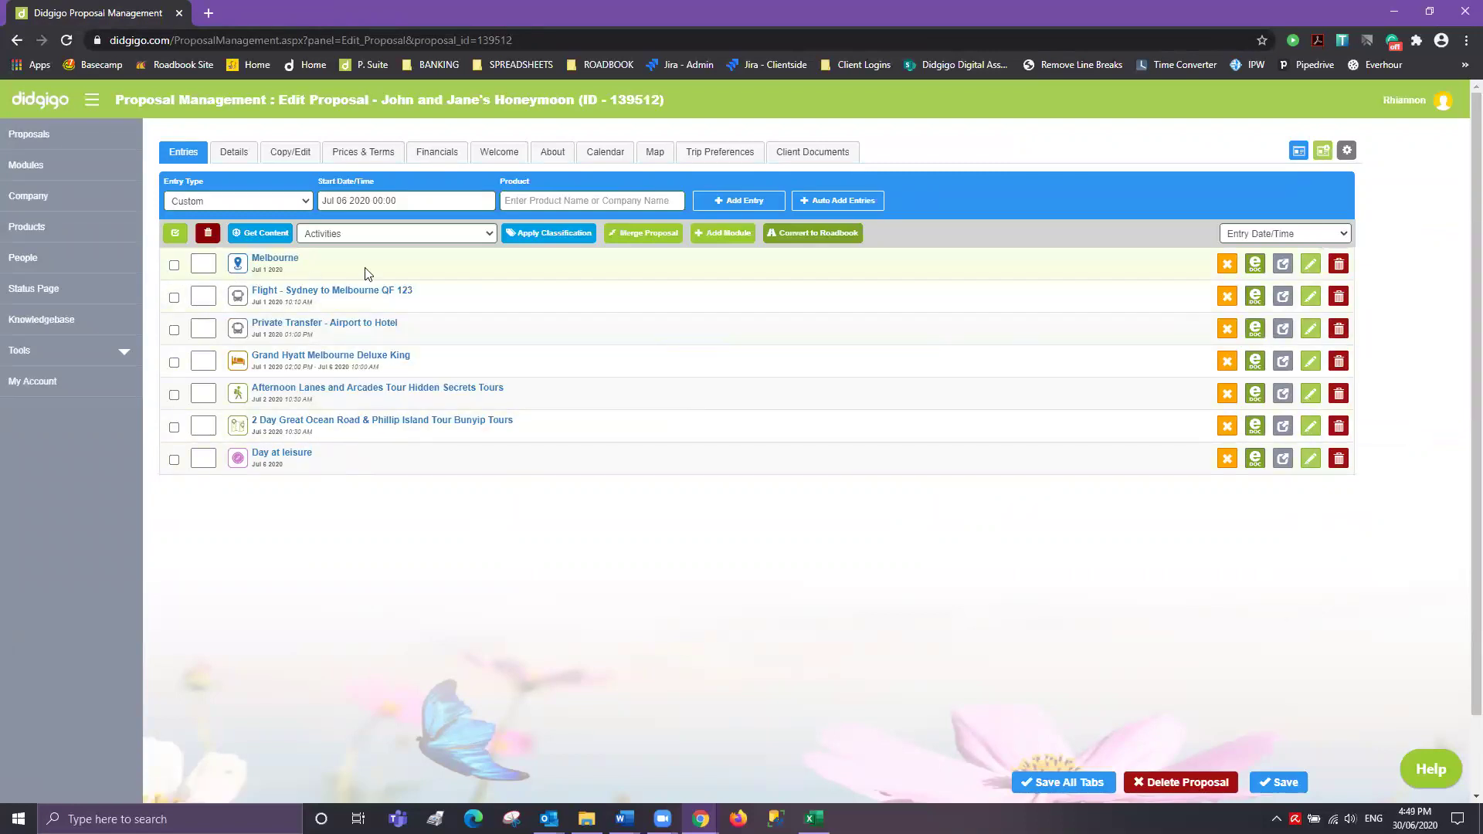
{"action": "right_click", "coordinate": [1310, 271]}
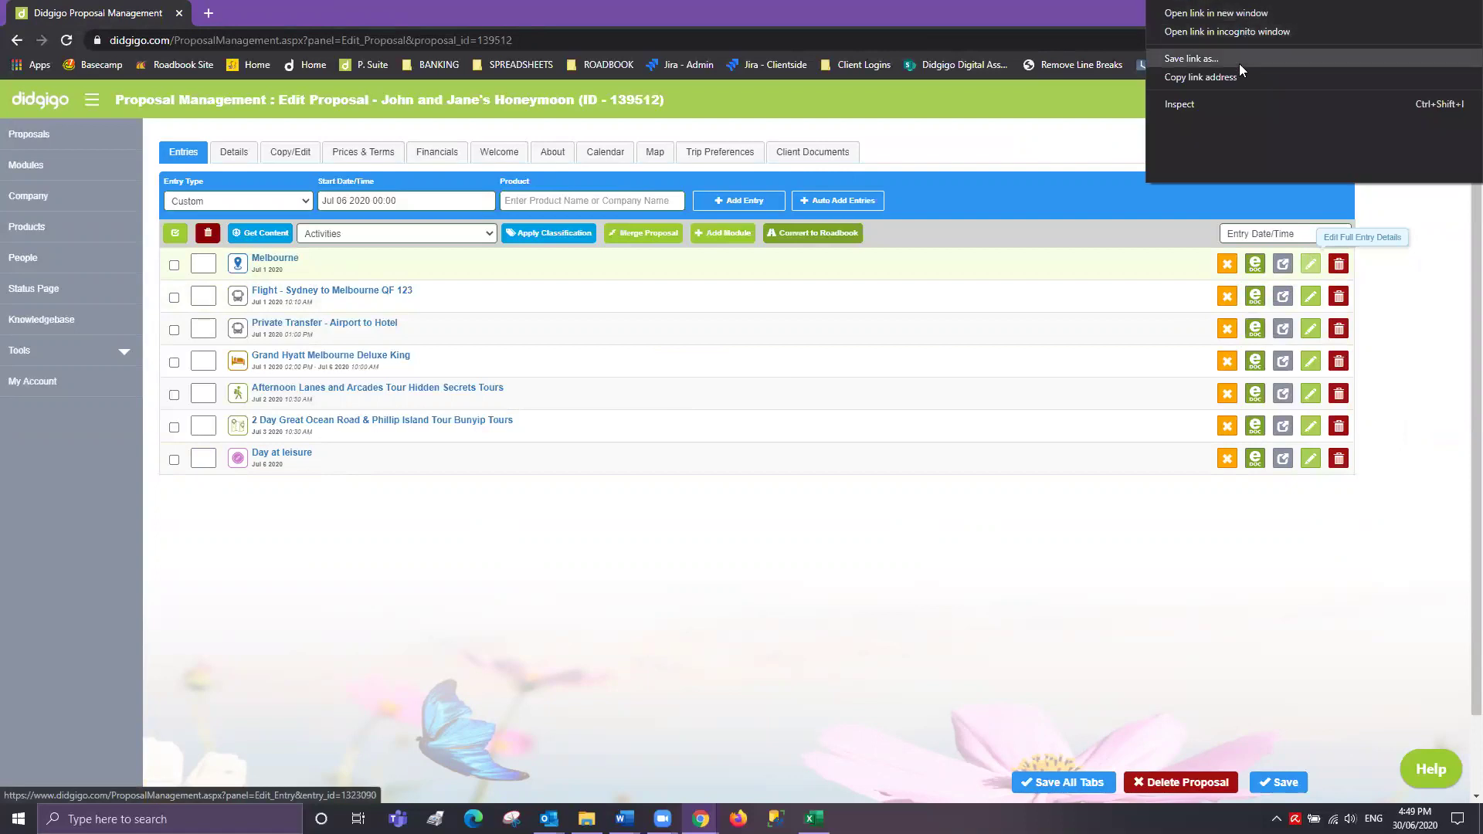
{"action": "left_click", "coordinate": [1224, 14]}
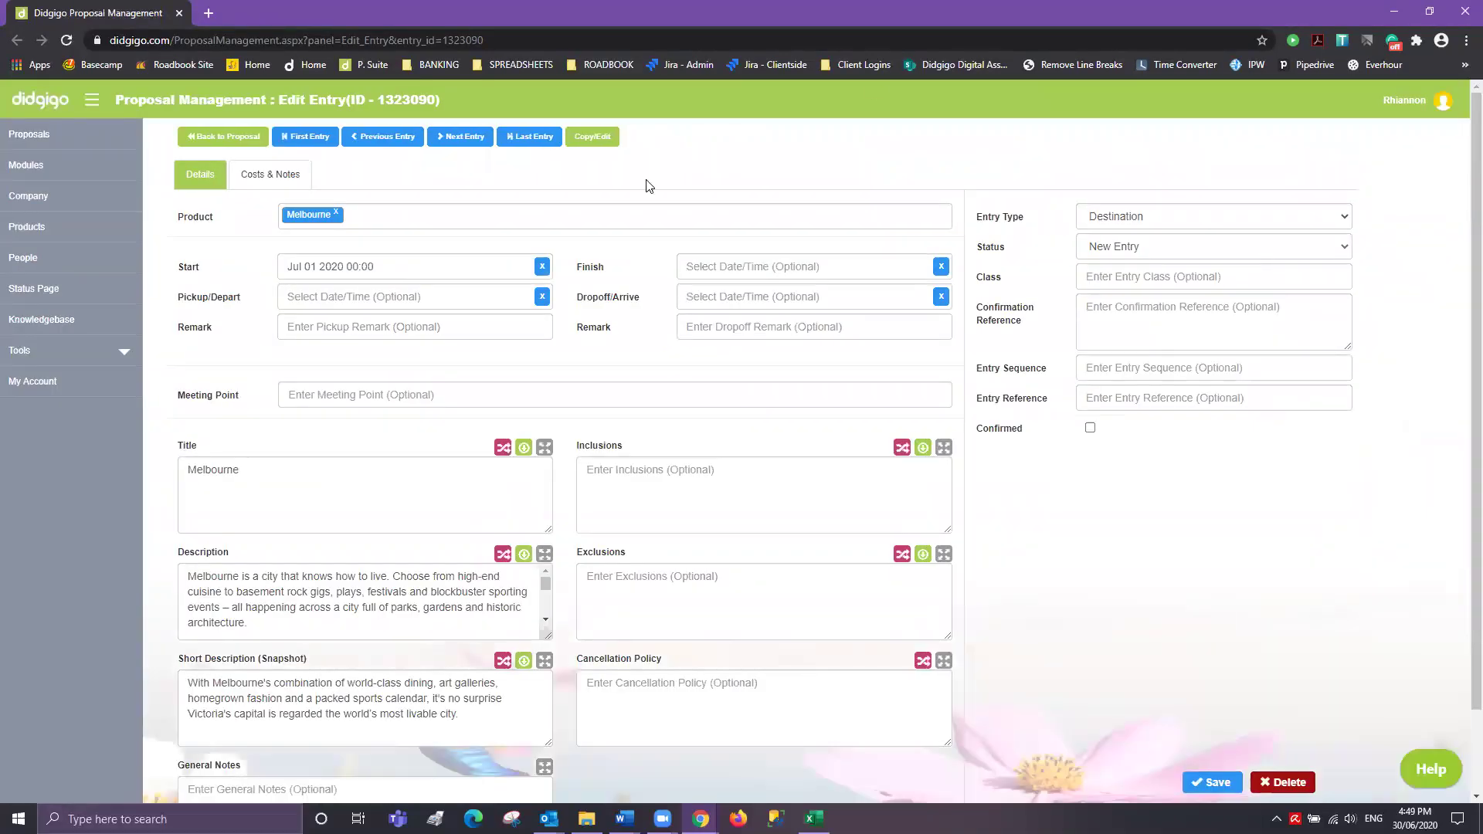
- Prefix the Melbourne entry's title with 'City of'
{"action": "scroll", "coordinate": [297, 533], "scroll_direction": "down", "scroll_amount": 1}
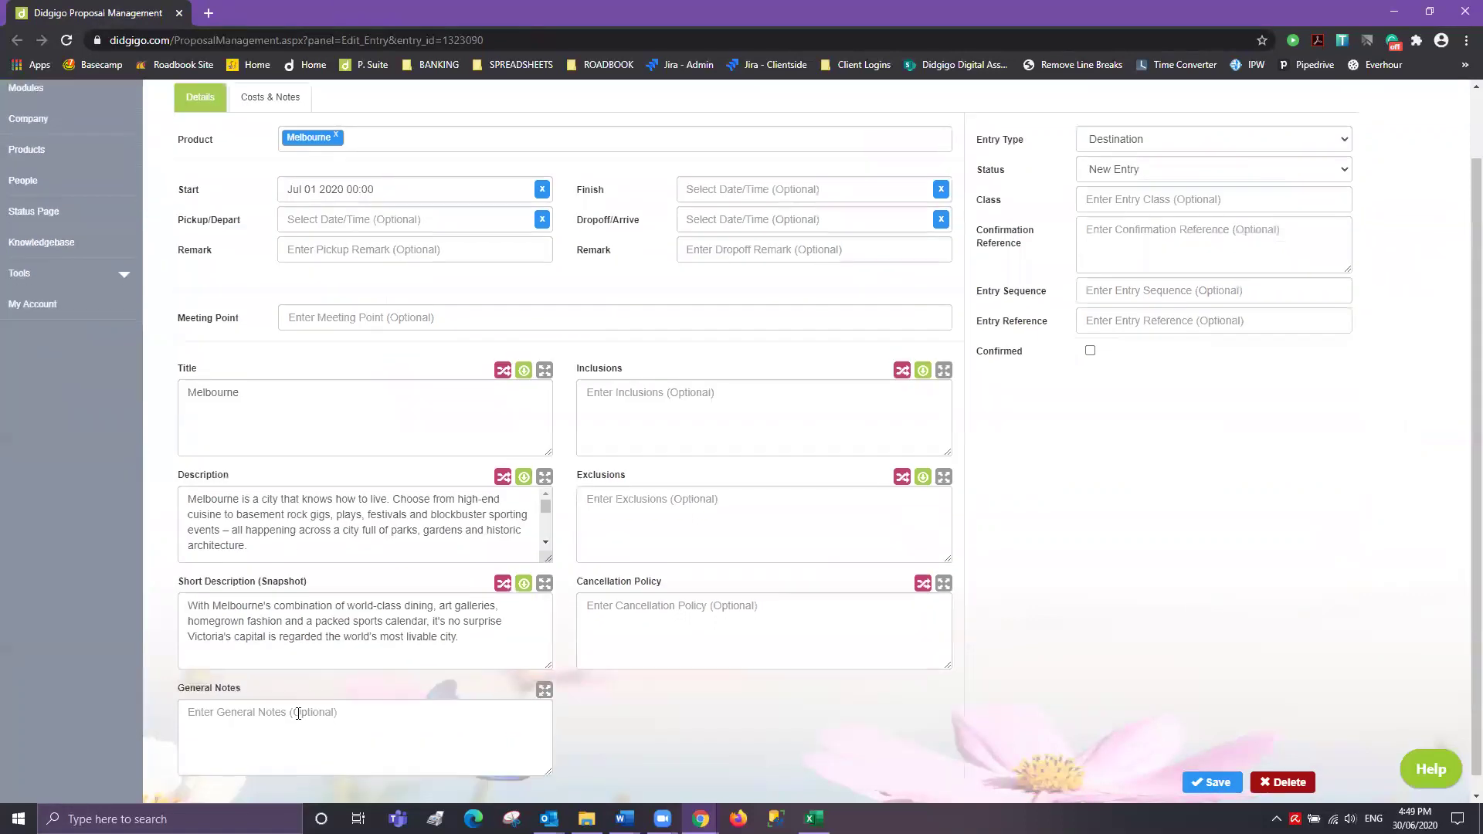
{"action": "left_click", "coordinate": [271, 720]}
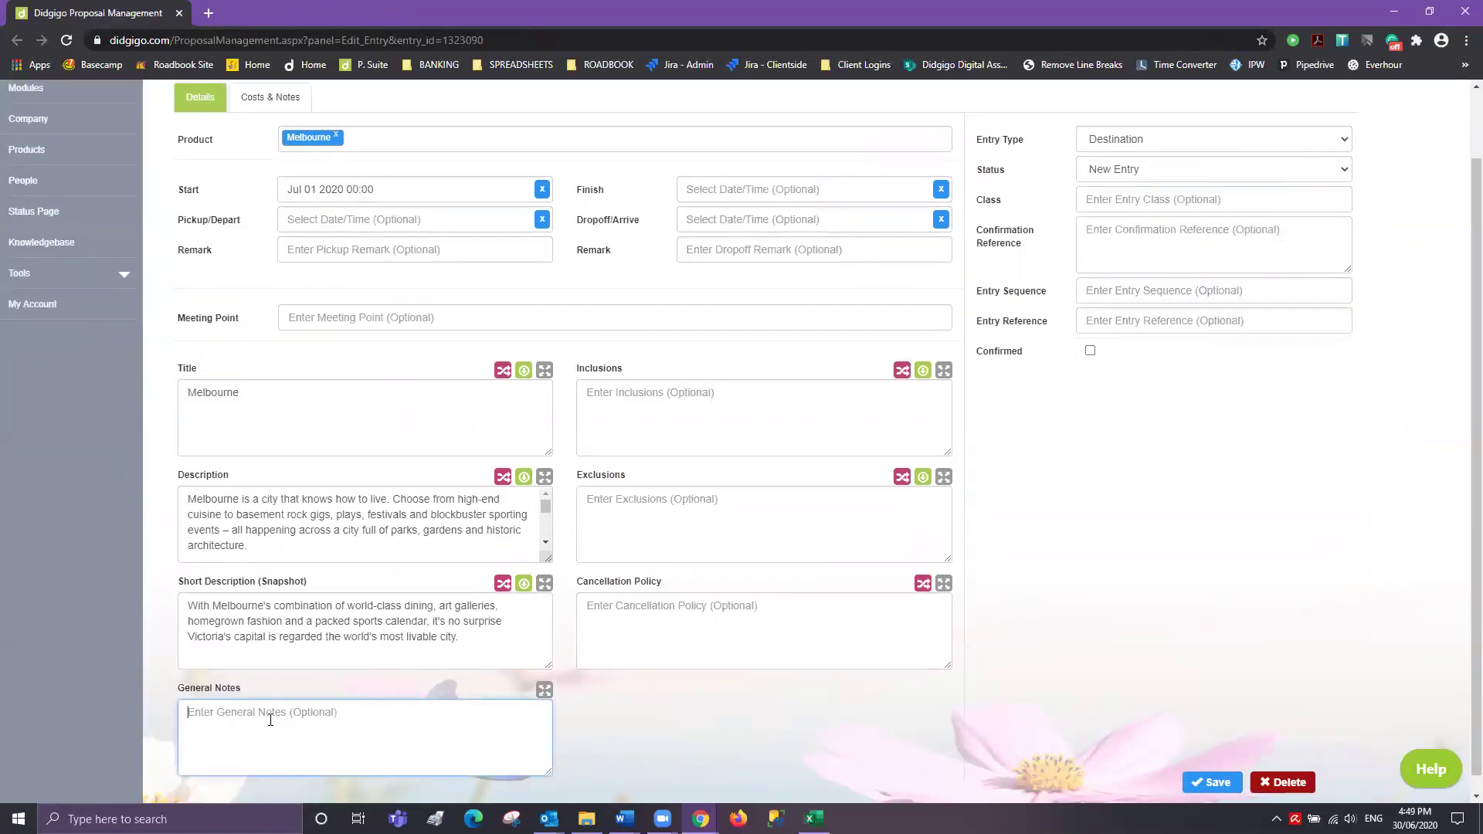
{"action": "left_click", "coordinate": [245, 392]}
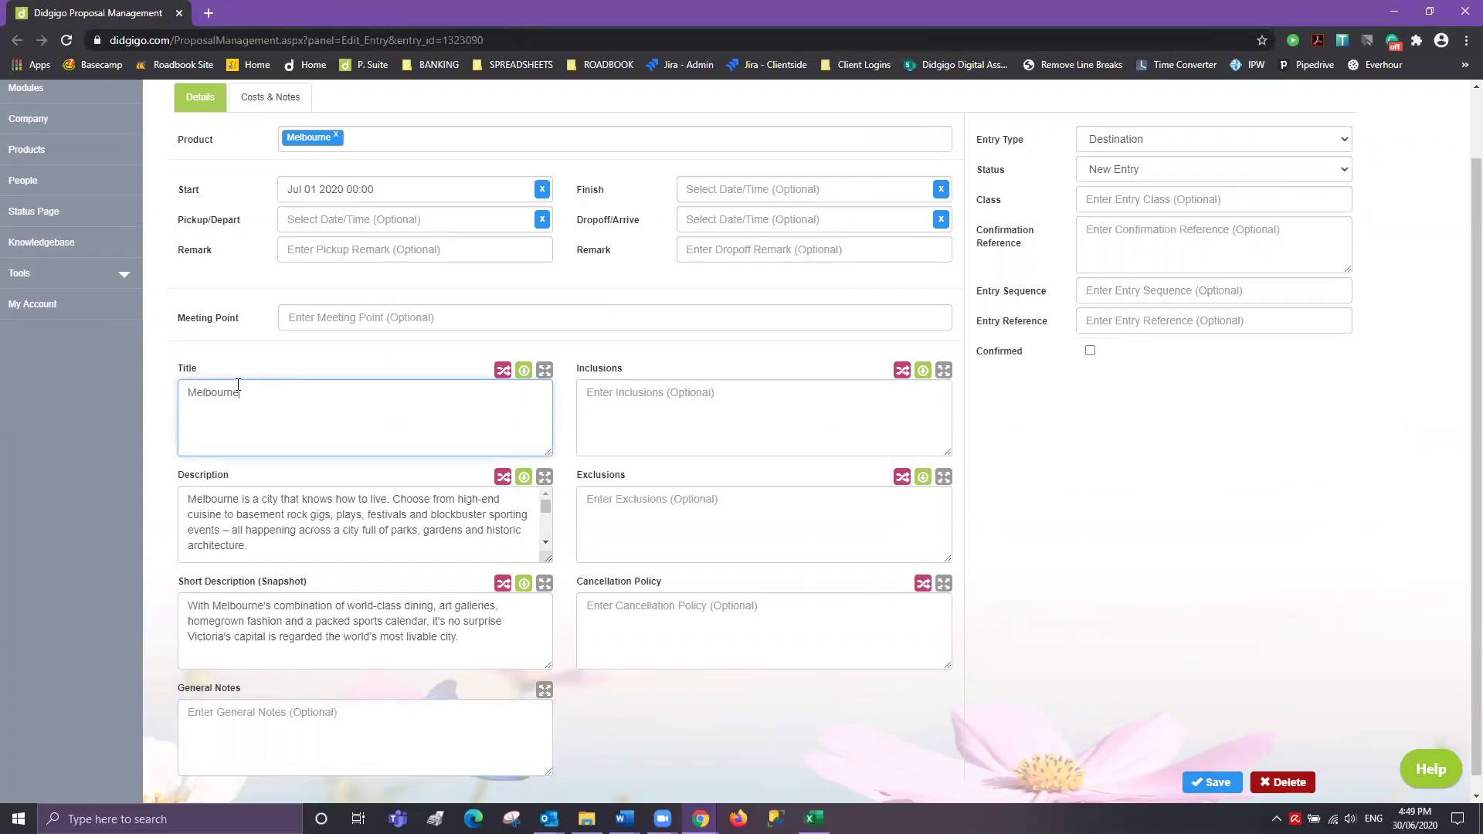
{"action": "left_click", "coordinate": [184, 389]}
{"action": "type", "text": "City of"}
- Open the Melbourne description in the enlarged description editor
{"action": "scroll", "coordinate": [371, 530], "scroll_direction": "down", "scroll_amount": 5}
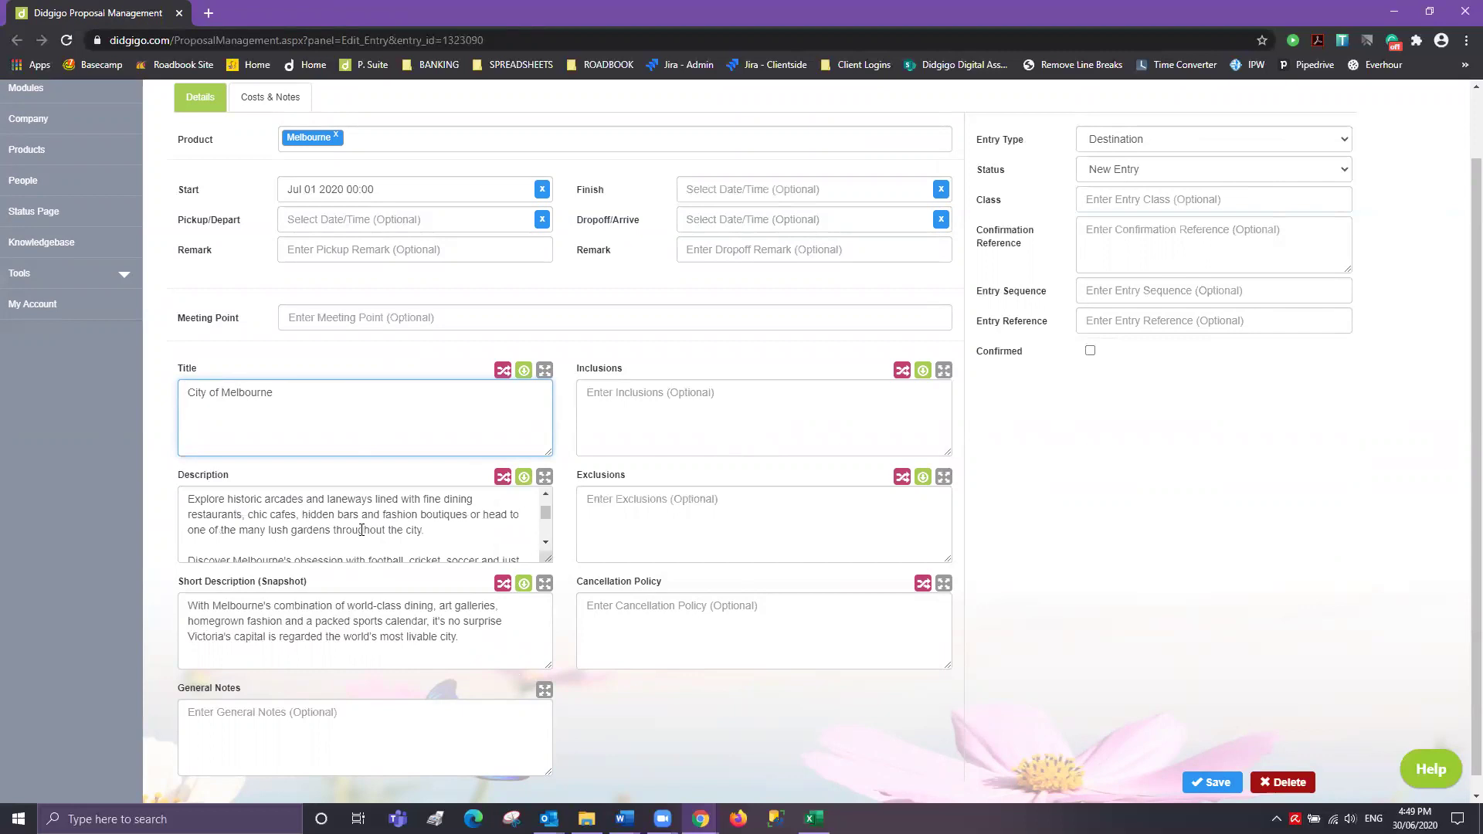
{"action": "scroll", "coordinate": [341, 536], "scroll_direction": "up", "scroll_amount": 5}
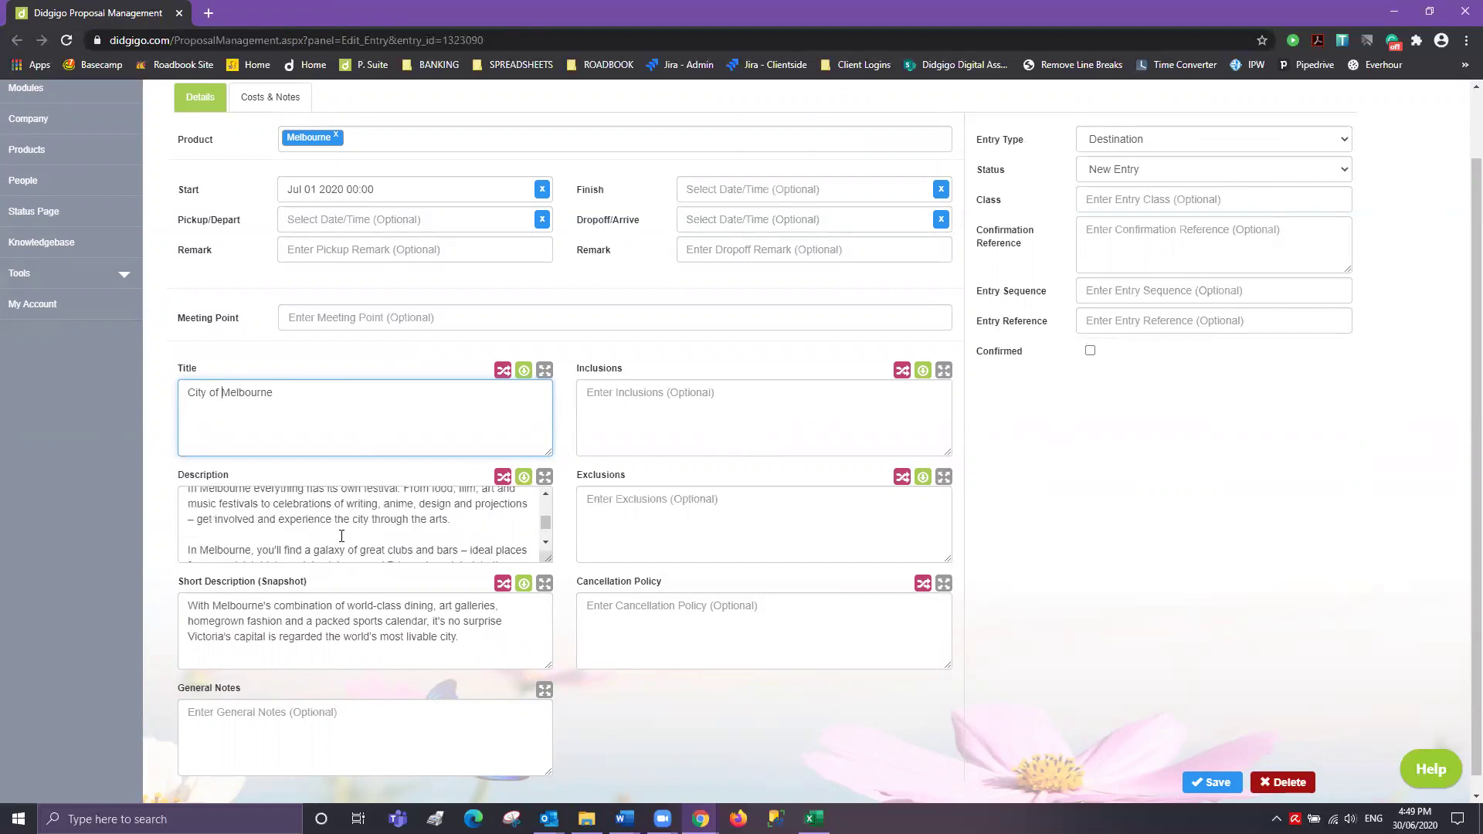
{"action": "left_click", "coordinate": [545, 478]}
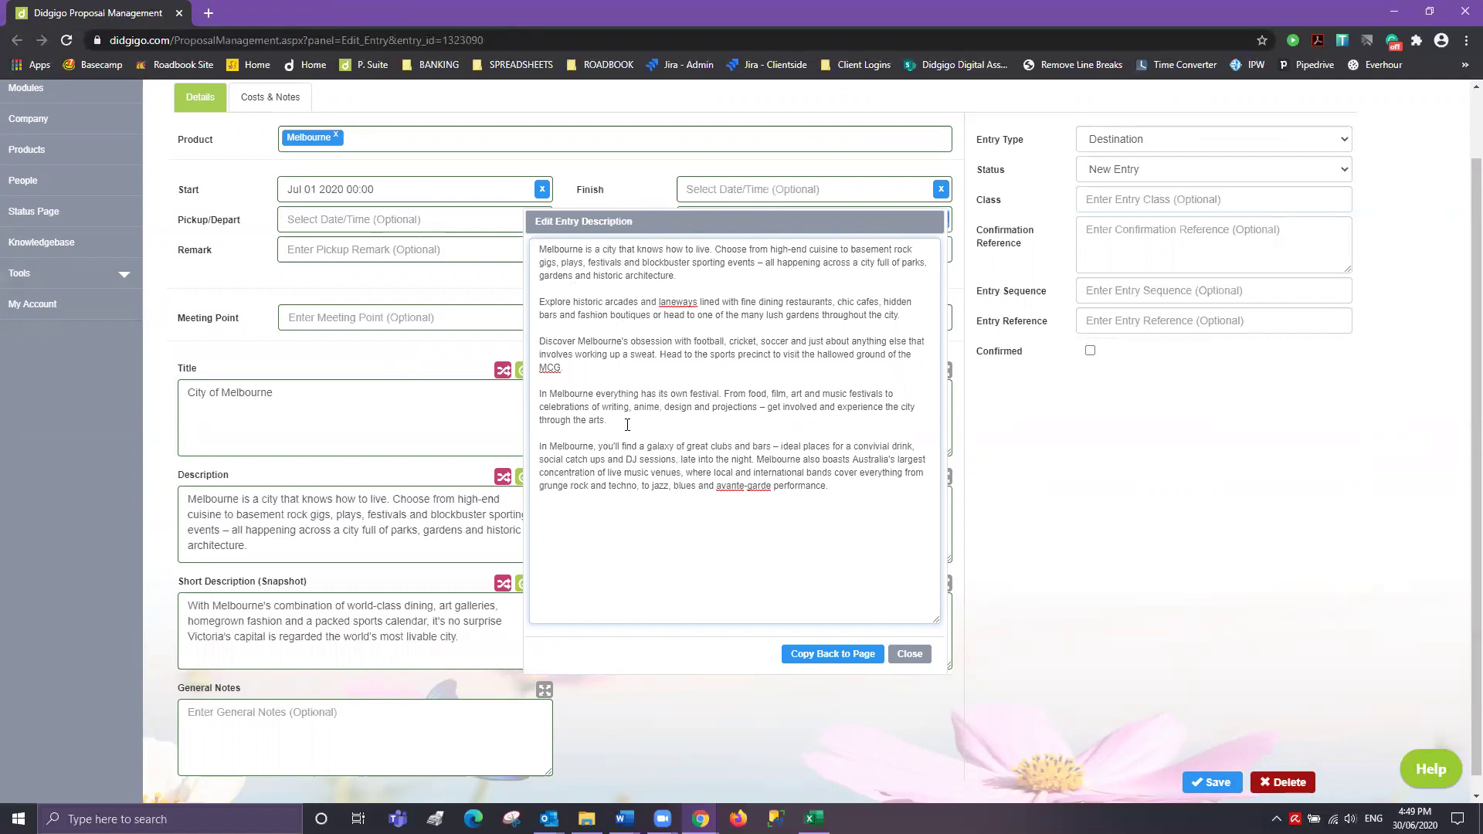
- Delete the festival paragraph, copy the description back, then clear the whole Description box
{"action": "left_click_drag", "start_coordinate": [610, 419], "coordinate": [519, 386]}
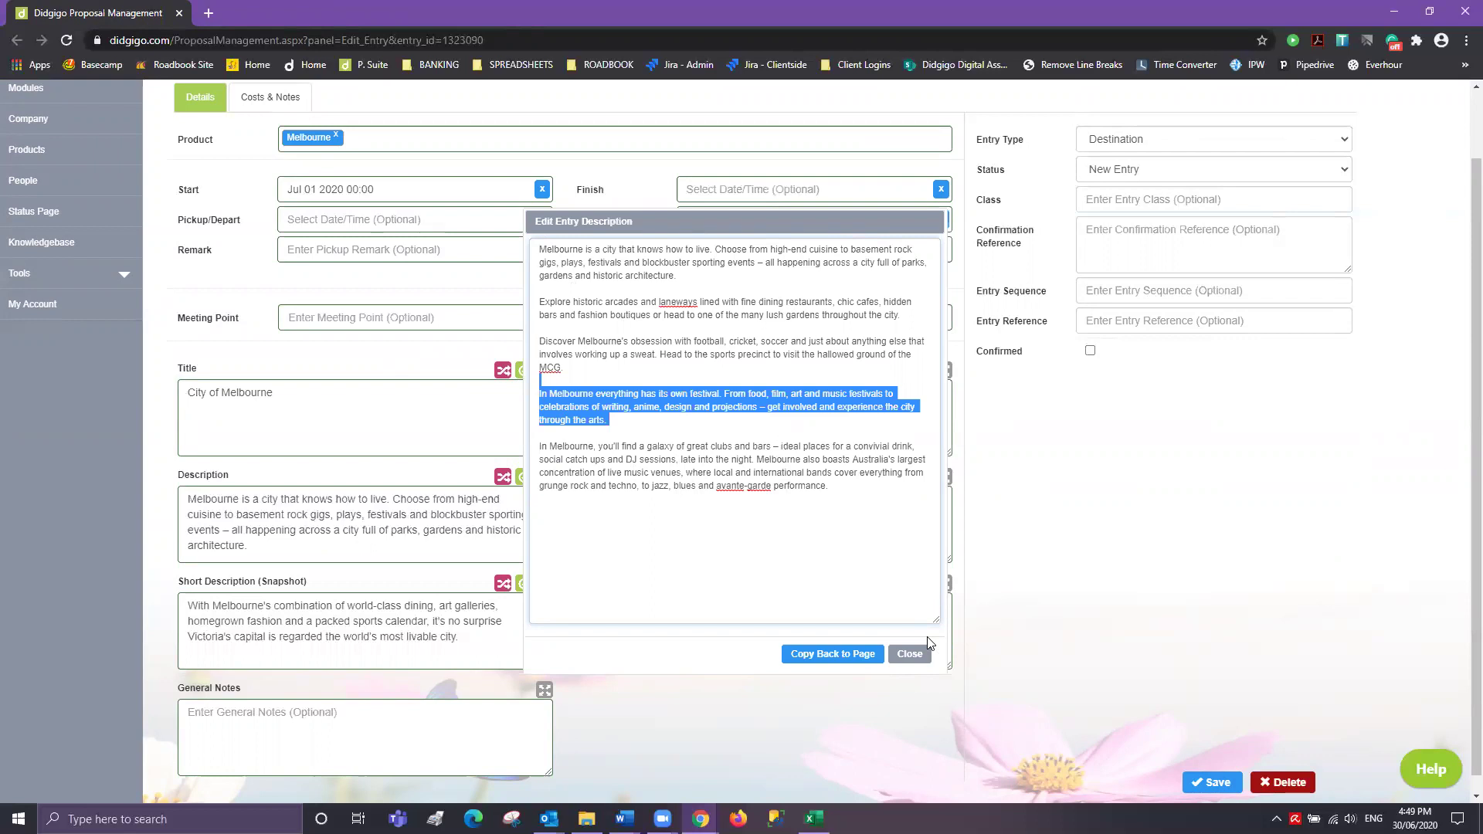
{"action": "key", "text": "BackSpace"}
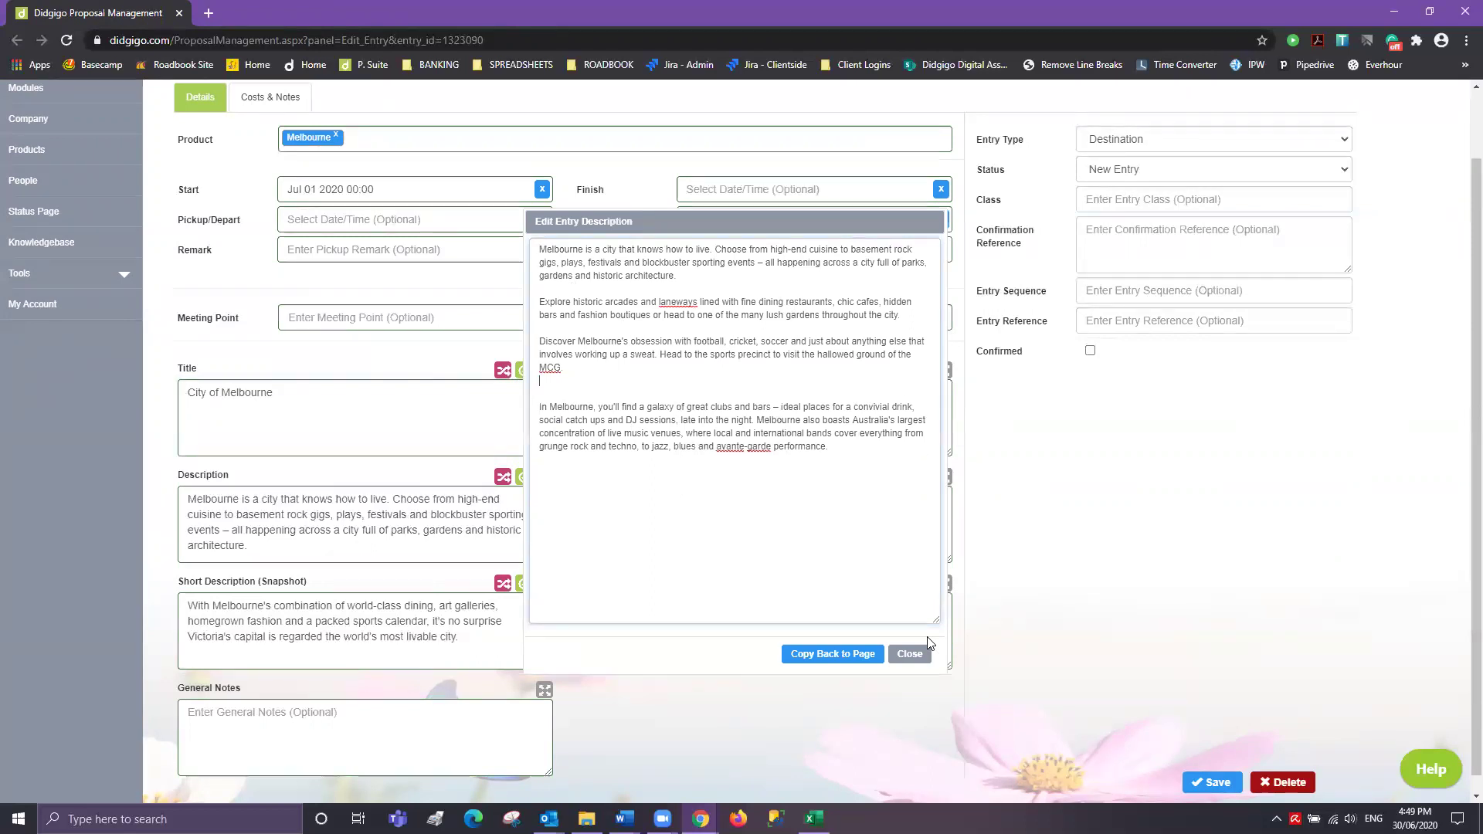
{"action": "key", "text": "BackSpace"}
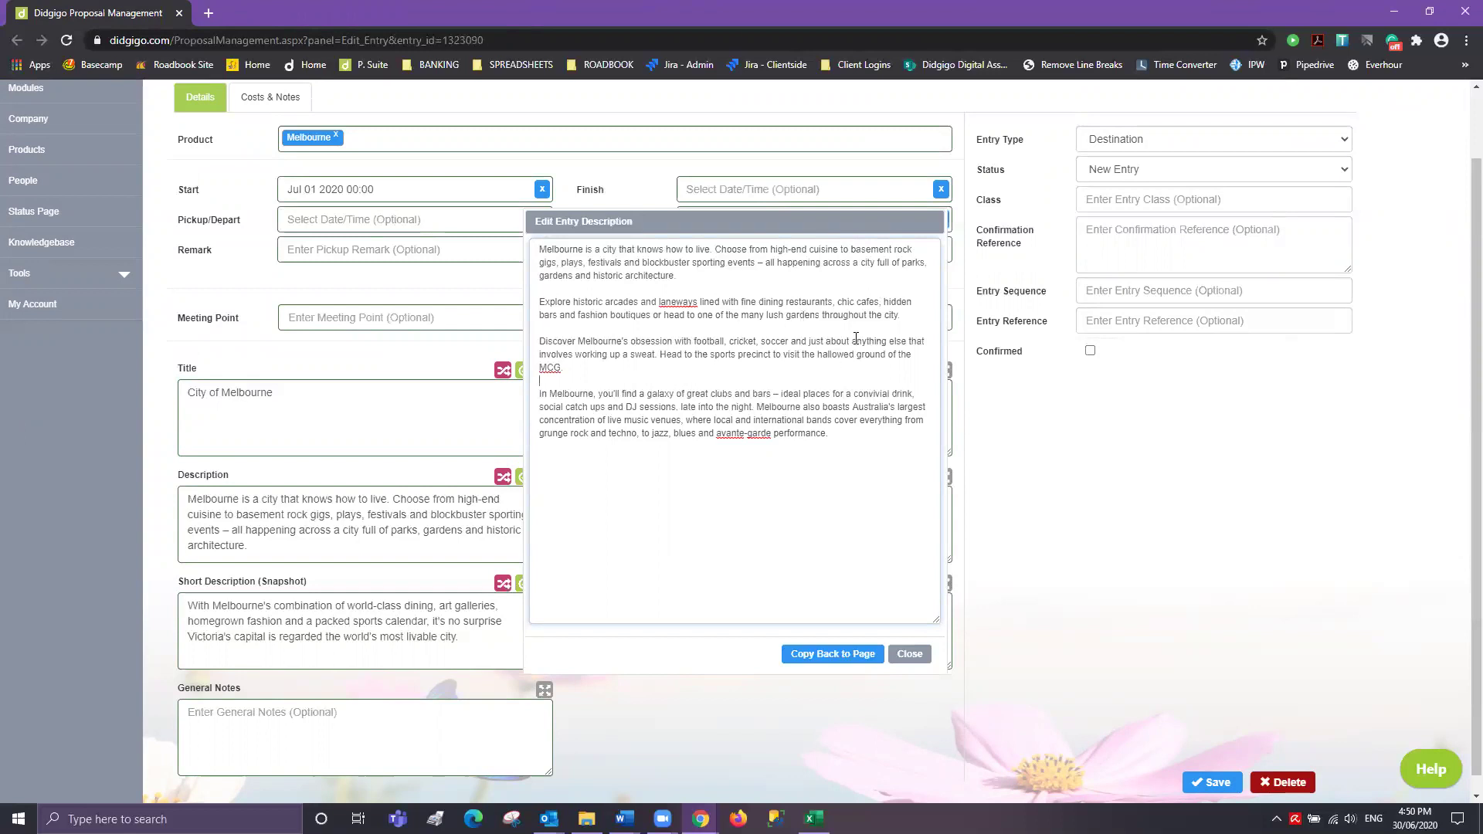
{"action": "left_click", "coordinate": [827, 656]}
{"action": "left_click_drag", "start_coordinate": [183, 497], "coordinate": [587, 607]}
{"action": "key", "text": "BackSpace"}
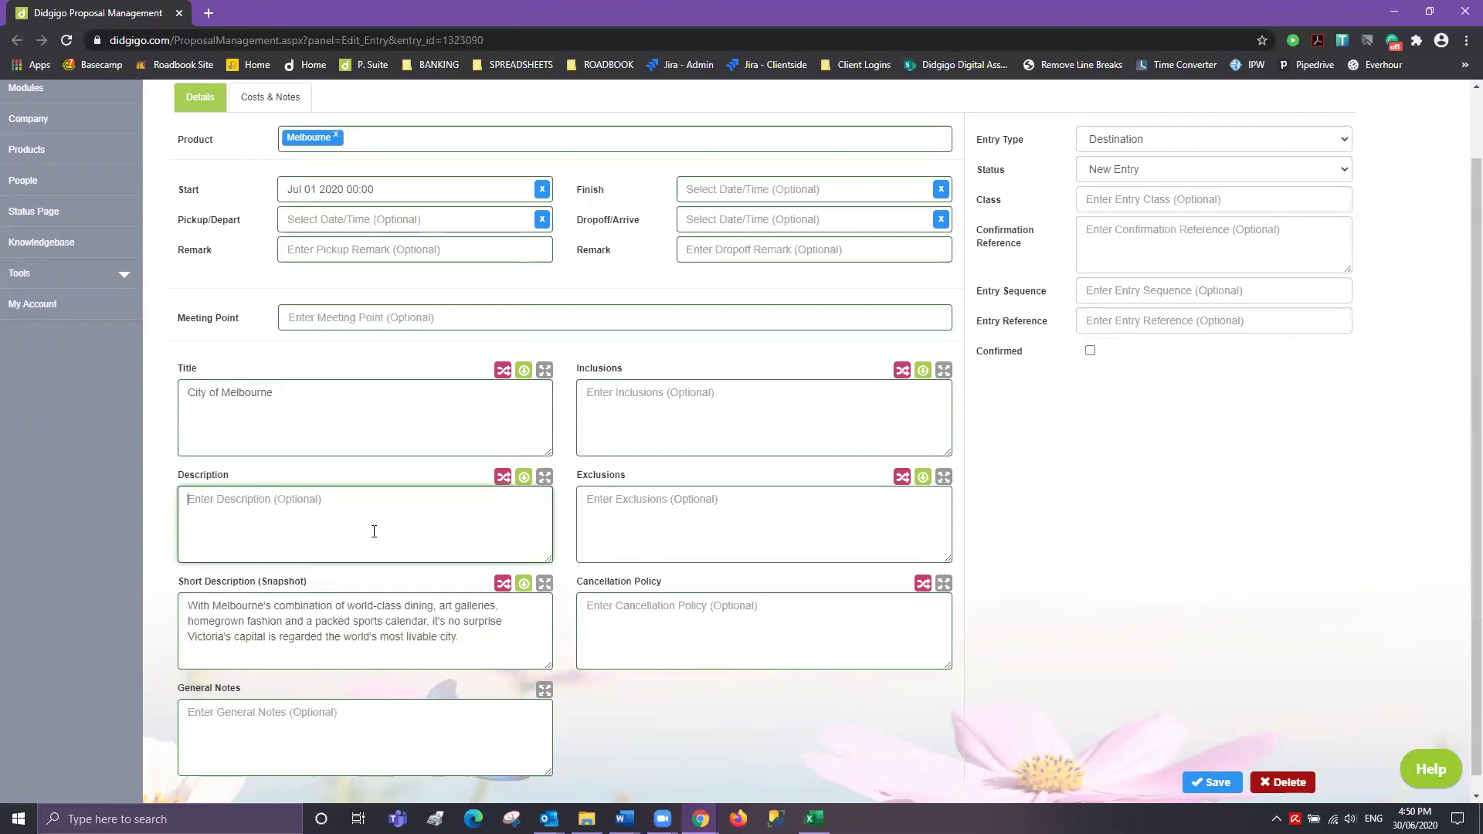
- Refill the Description from the linked Melbourne product and check the empty Inclusions, Exclusions, Notes and Cancellation boxes
{"action": "left_click", "coordinate": [524, 480]}
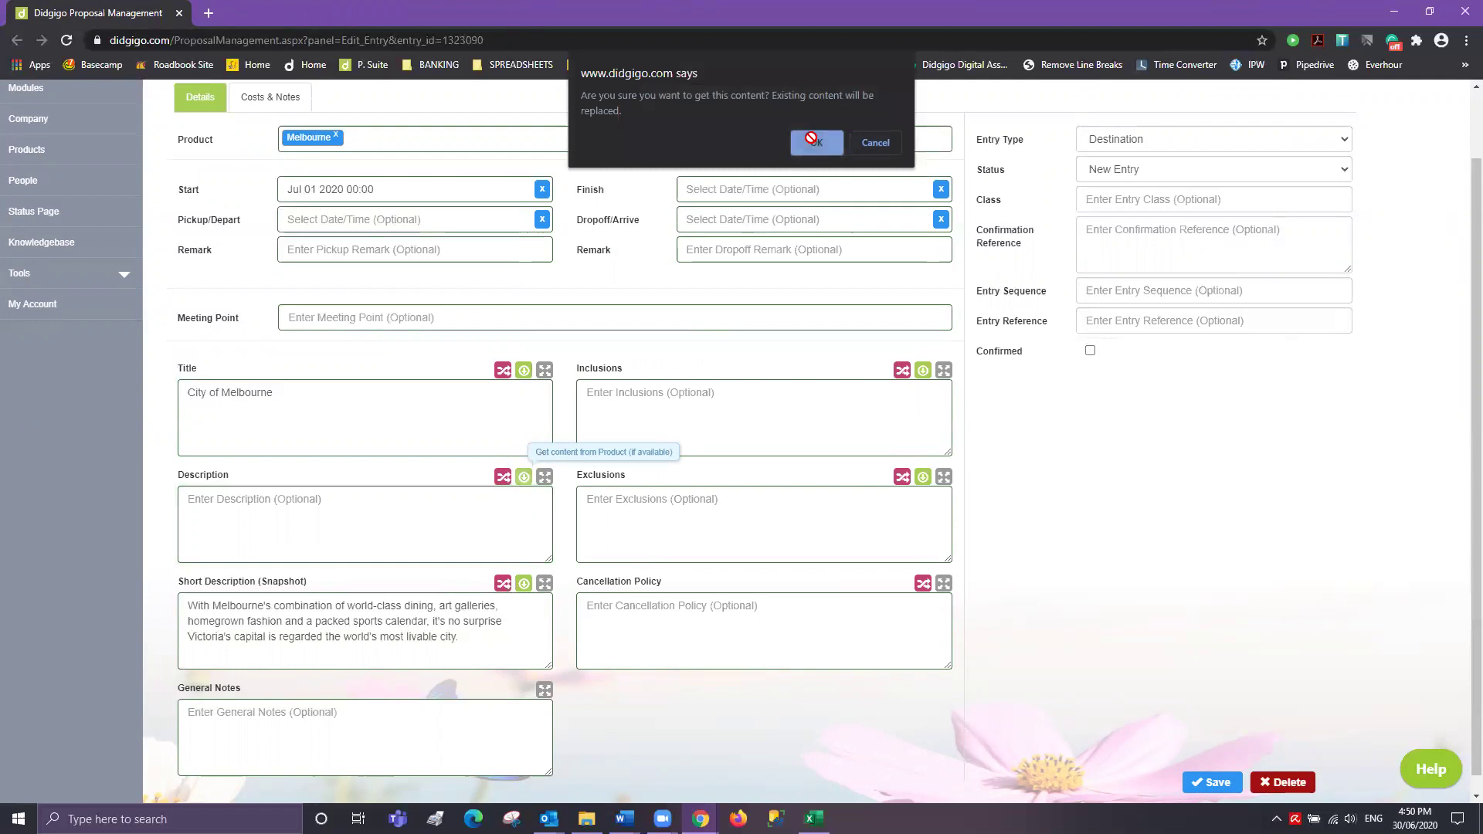
{"action": "left_click", "coordinate": [813, 142]}
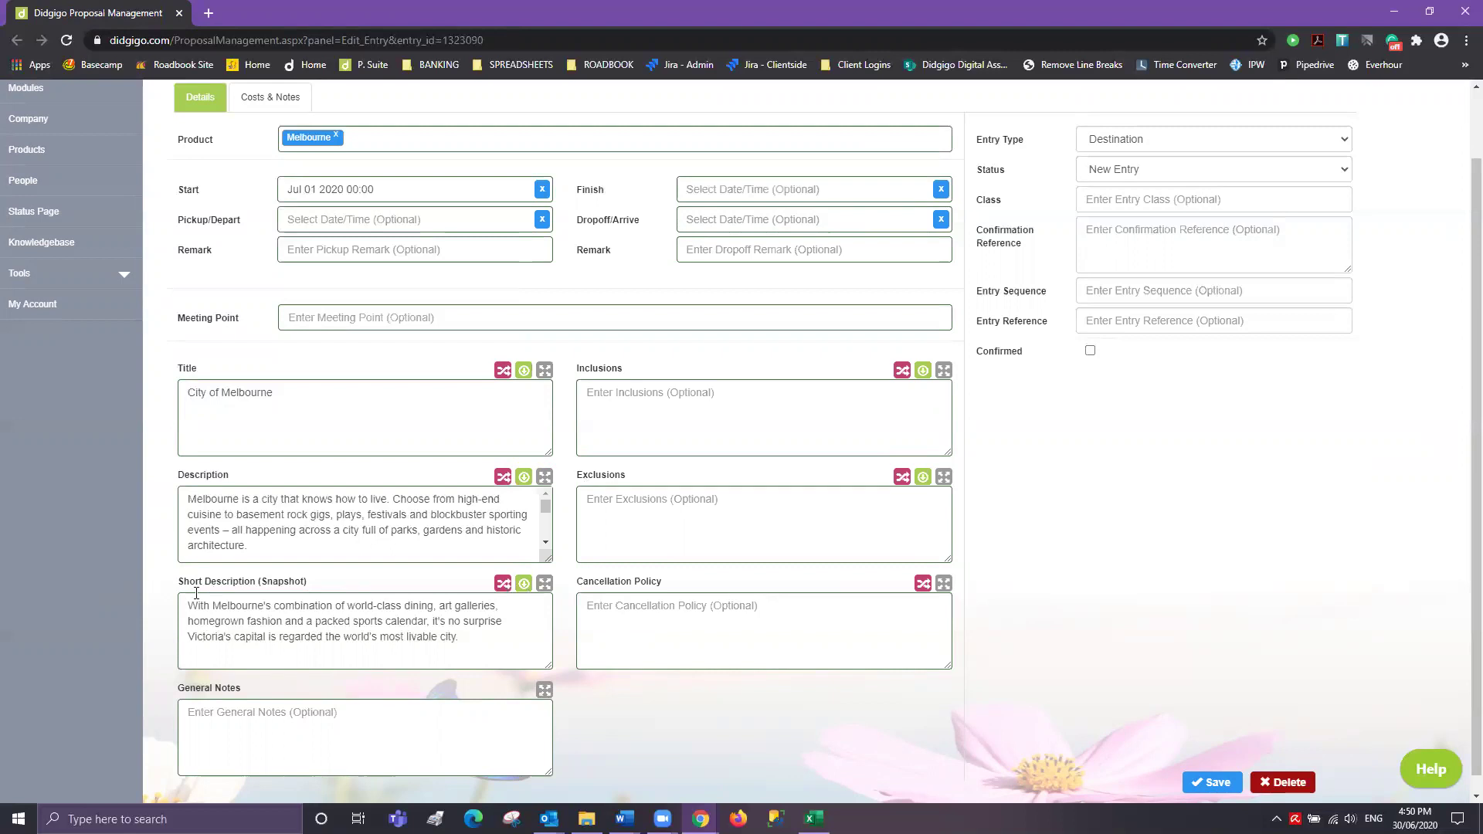
{"action": "left_click", "coordinate": [626, 397]}
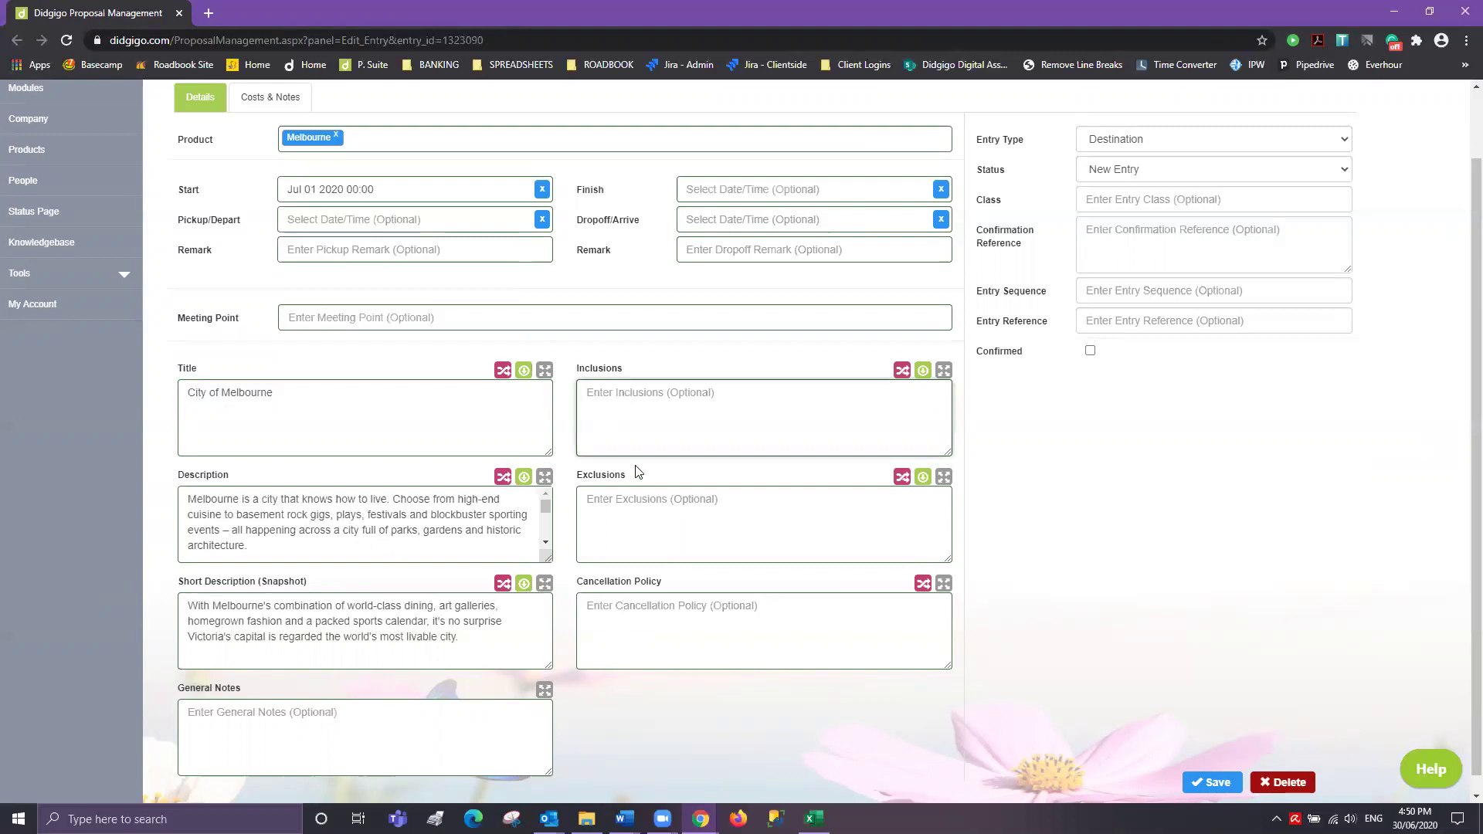
{"action": "left_click", "coordinate": [630, 495]}
{"action": "left_click", "coordinate": [263, 735]}
{"action": "left_click", "coordinate": [627, 607]}
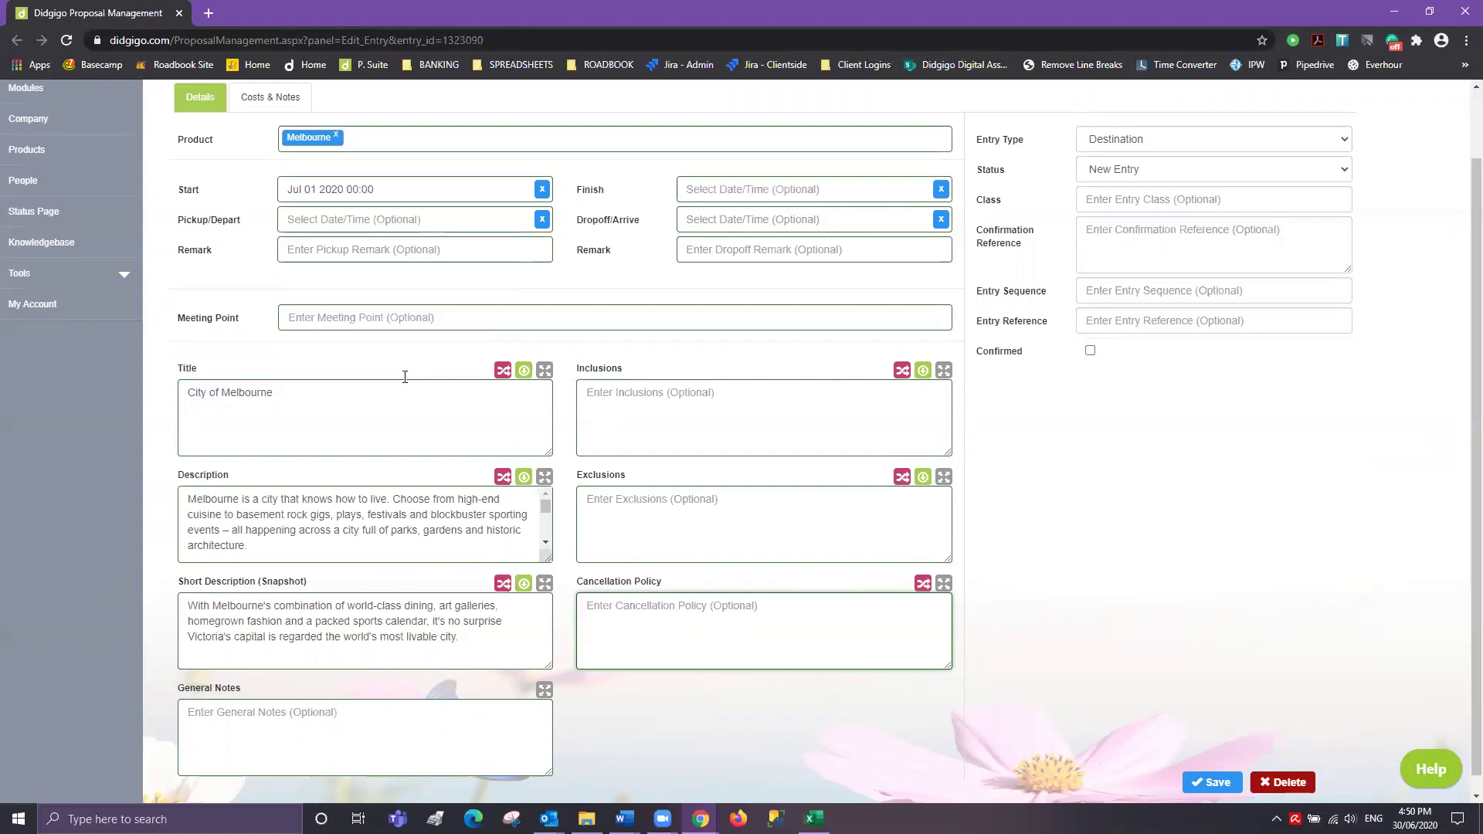
- Save the City of Melbourne entry and move to the next entry
{"action": "triple_click", "coordinate": [476, 645]}
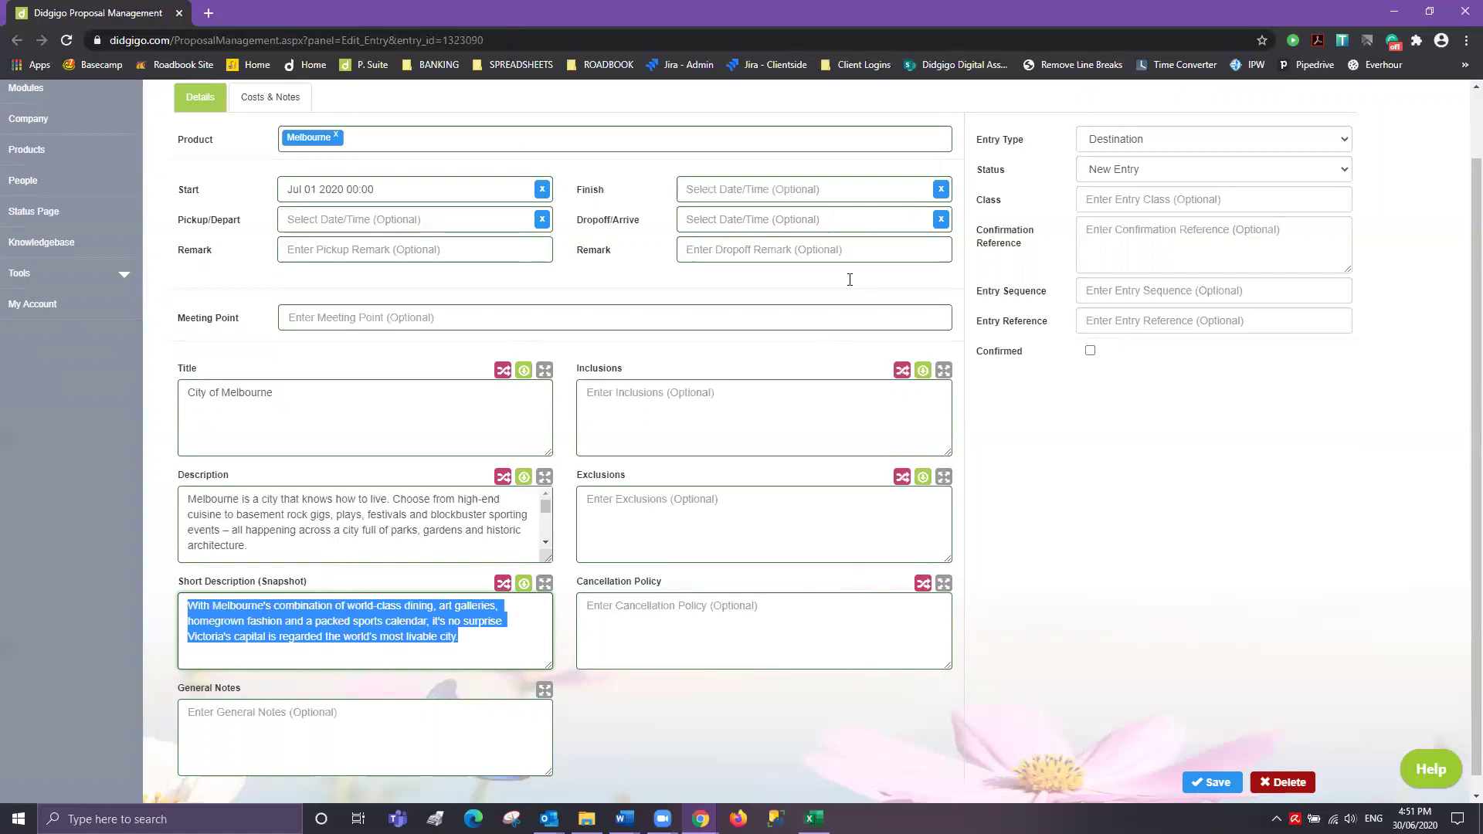
{"action": "left_click", "coordinate": [1205, 782]}
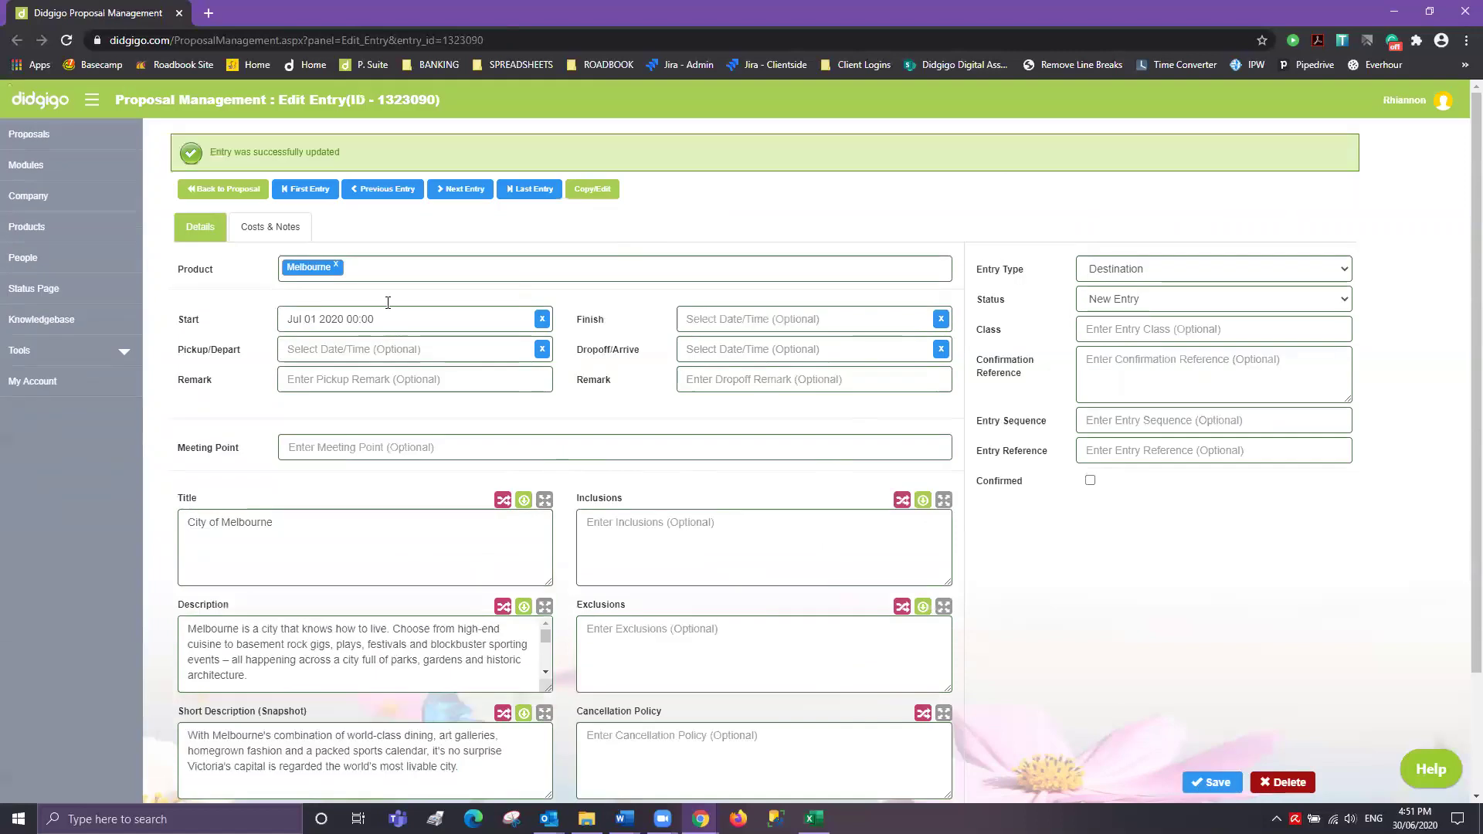
{"action": "left_click", "coordinate": [475, 198]}
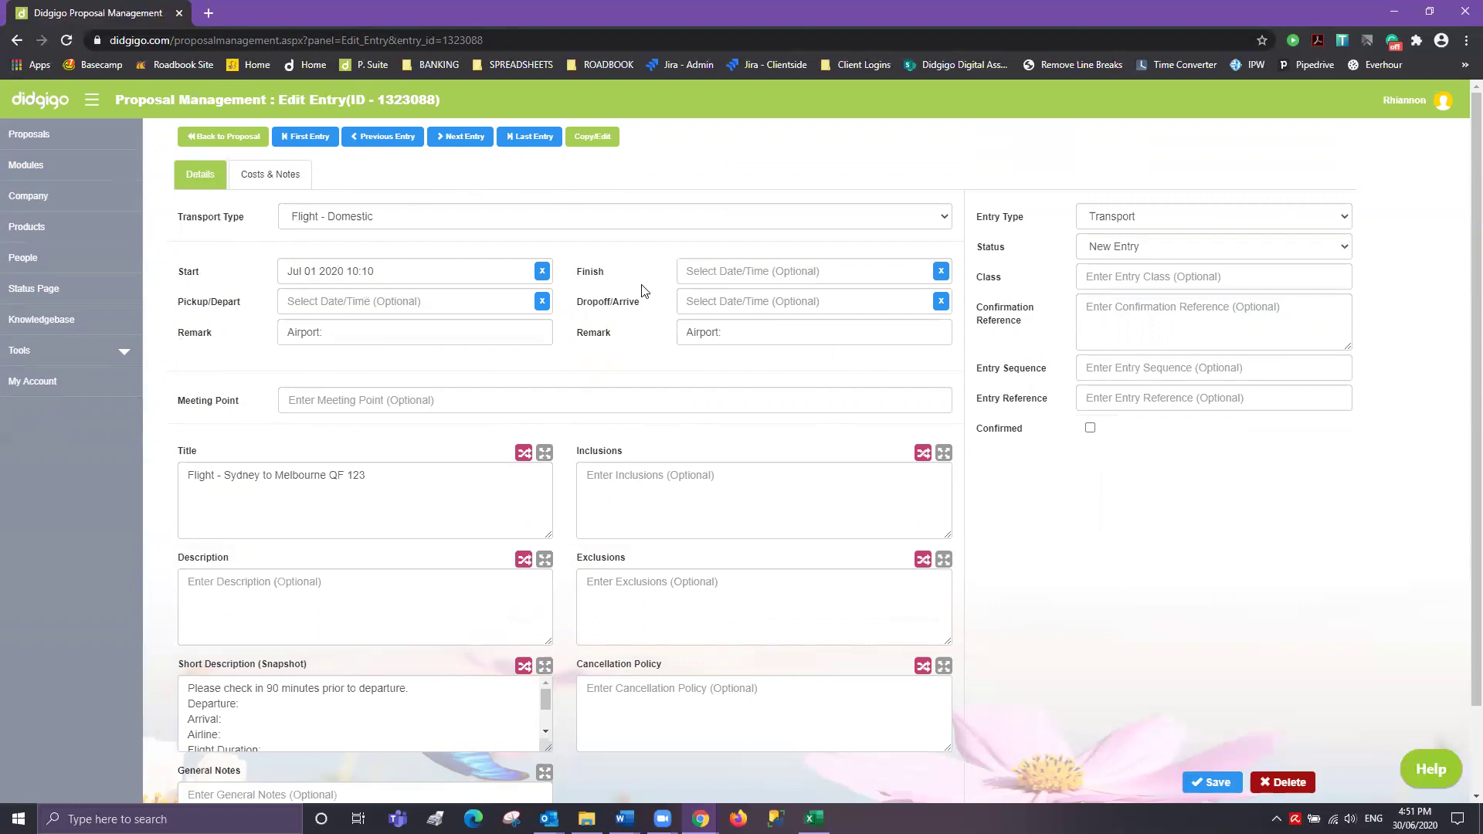
- Set the flight remarks to 'Airport: Sydney, Terminal 3' and 'Airport: Melbourne, Terminal 1'
{"action": "left_click_drag", "start_coordinate": [332, 334], "coordinate": [239, 338]}
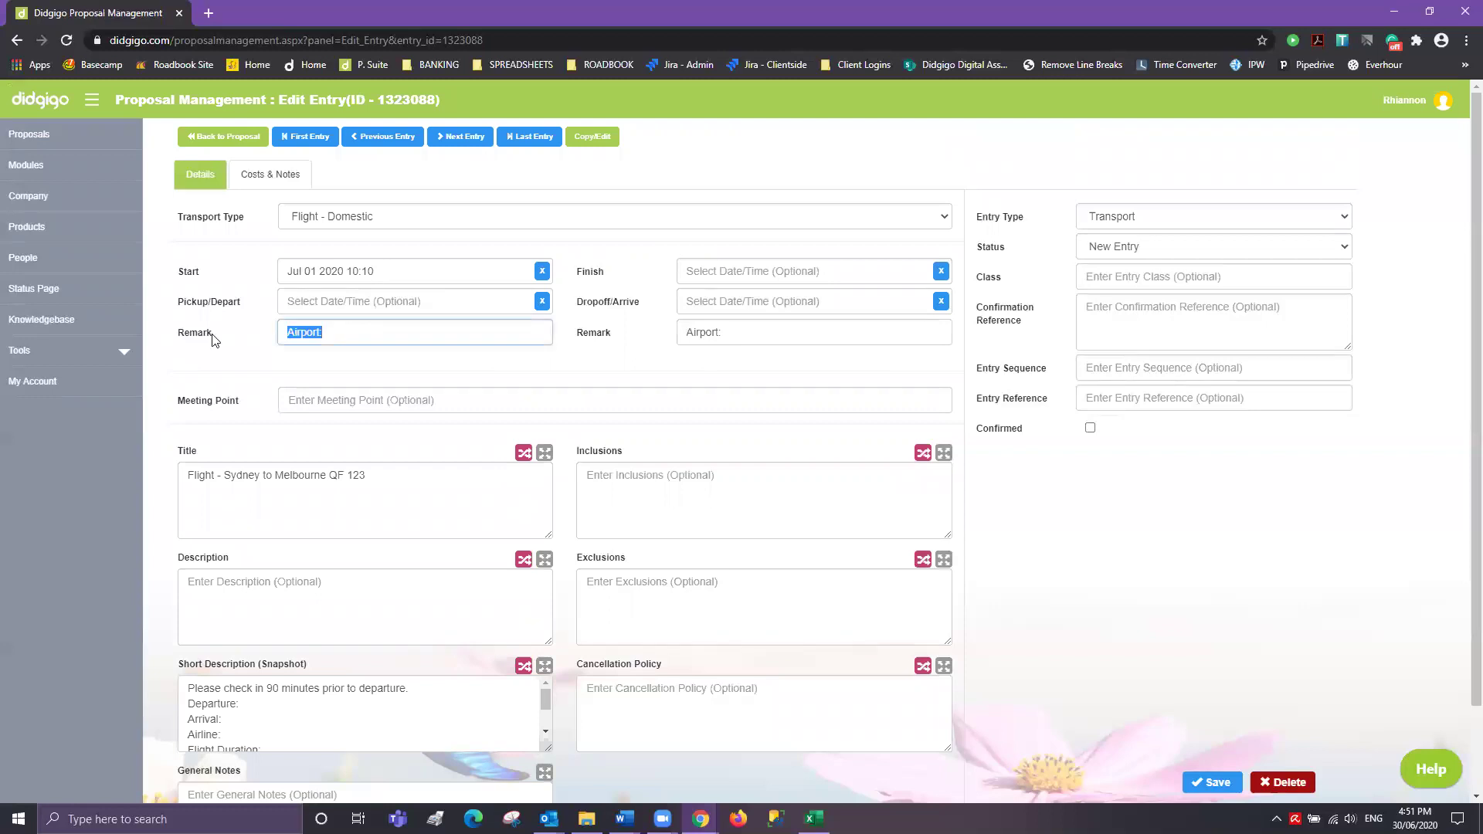
{"action": "key", "text": "BackSpace"}
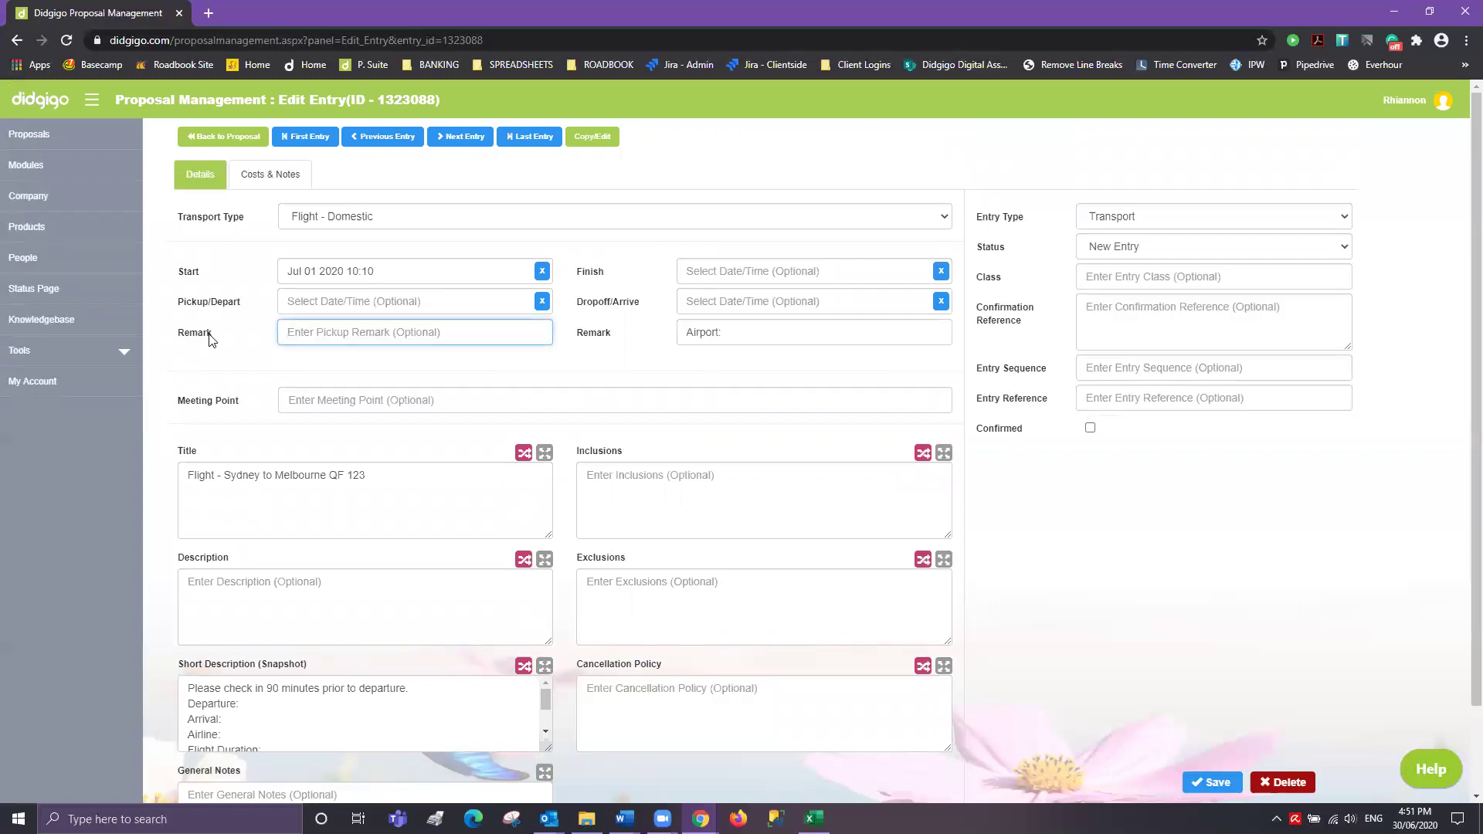
{"action": "type", "text": "Airport: Sydney, Terminal 3"}
{"action": "left_click", "coordinate": [825, 323]}
{"action": "type", "text": "Melbou"}
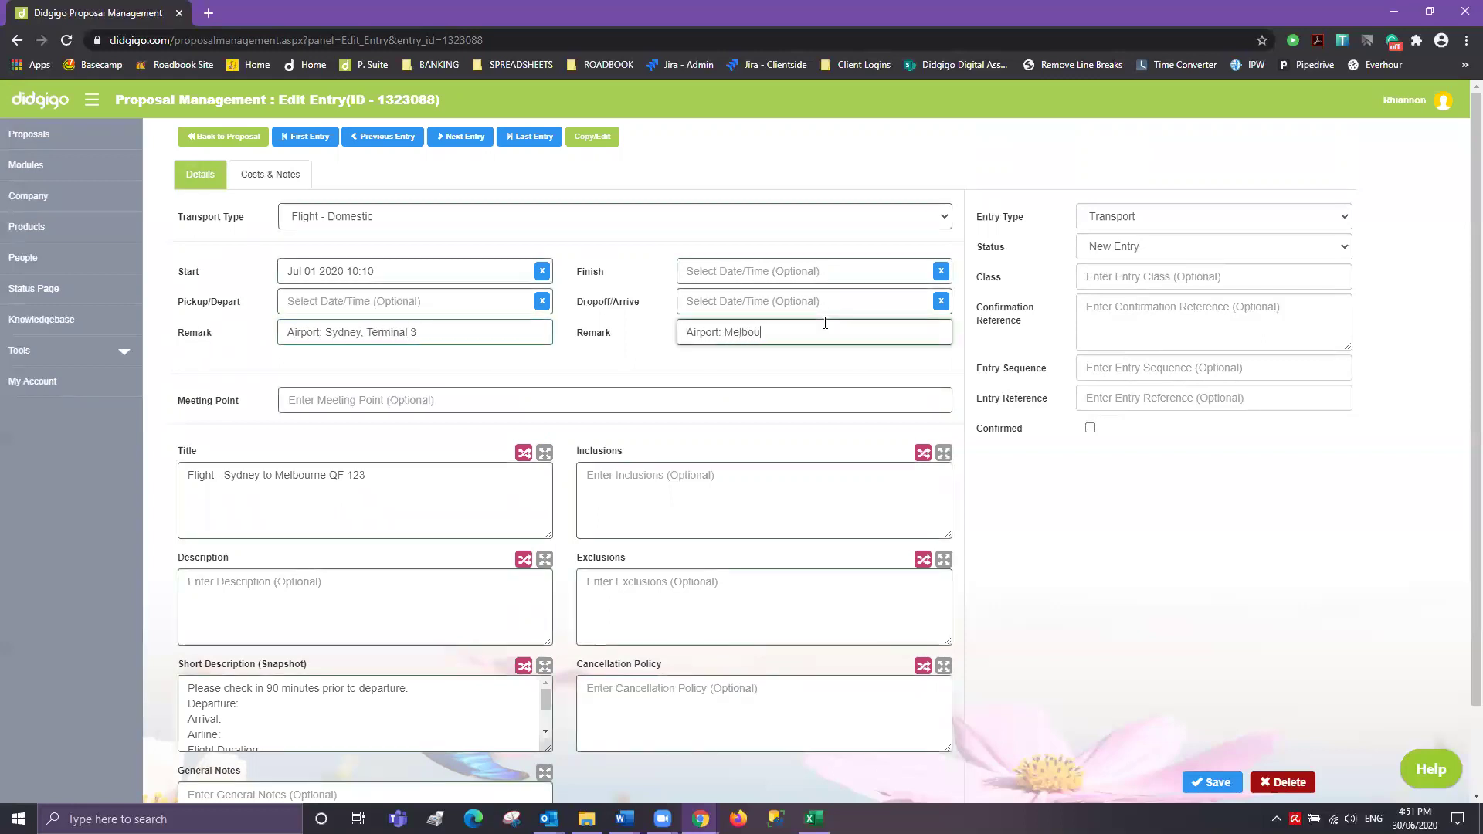
{"action": "type", "text": "rne, Terminal 1"}
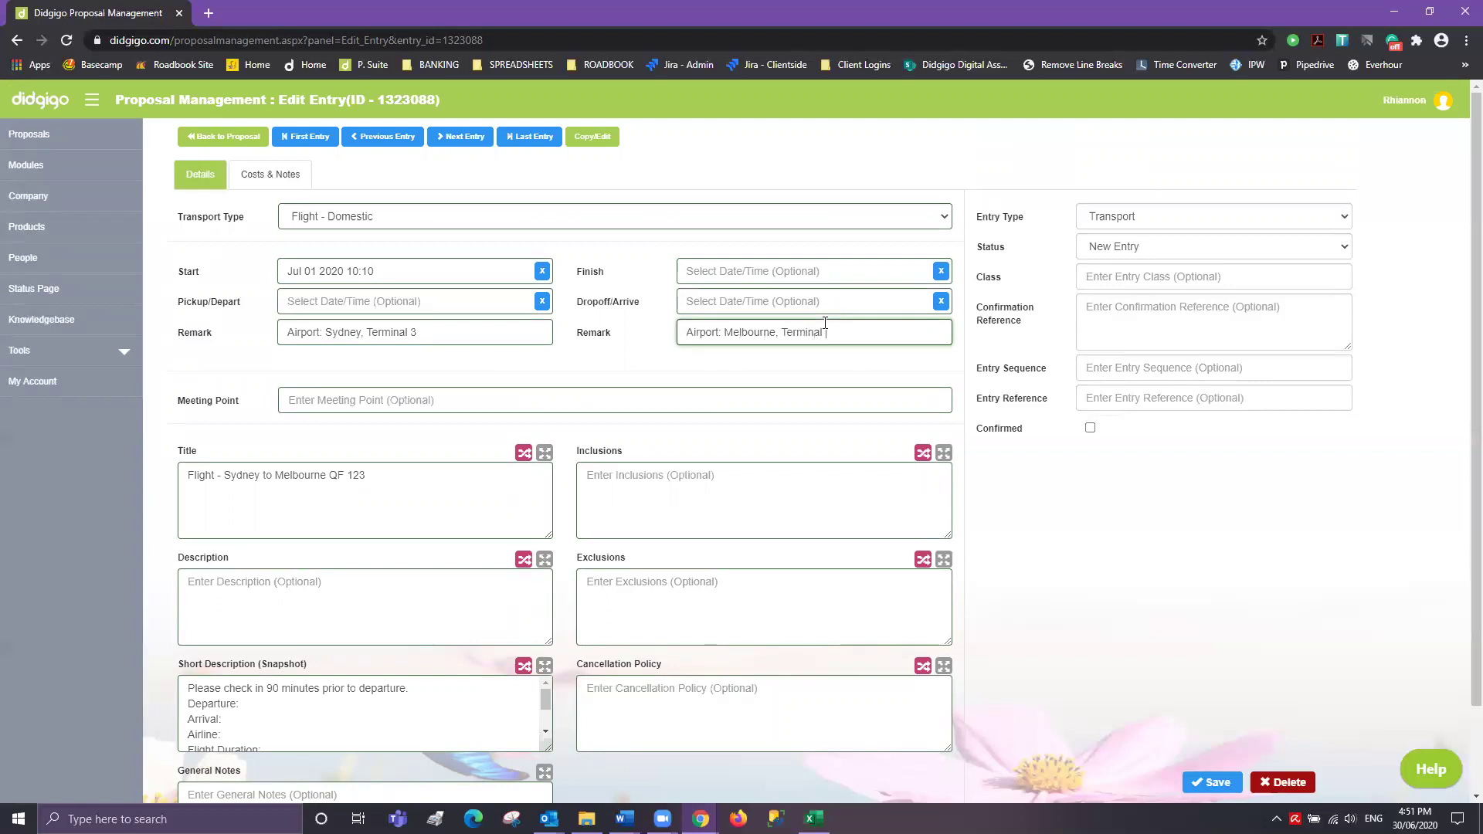
- Set the flight's finish date and time to Jun 01 2020, 12:05
{"action": "left_click", "coordinate": [772, 272]}
{"action": "left_click", "coordinate": [724, 349]}
{"action": "left_click", "coordinate": [713, 490]}
{"action": "left_click", "coordinate": [725, 412]}
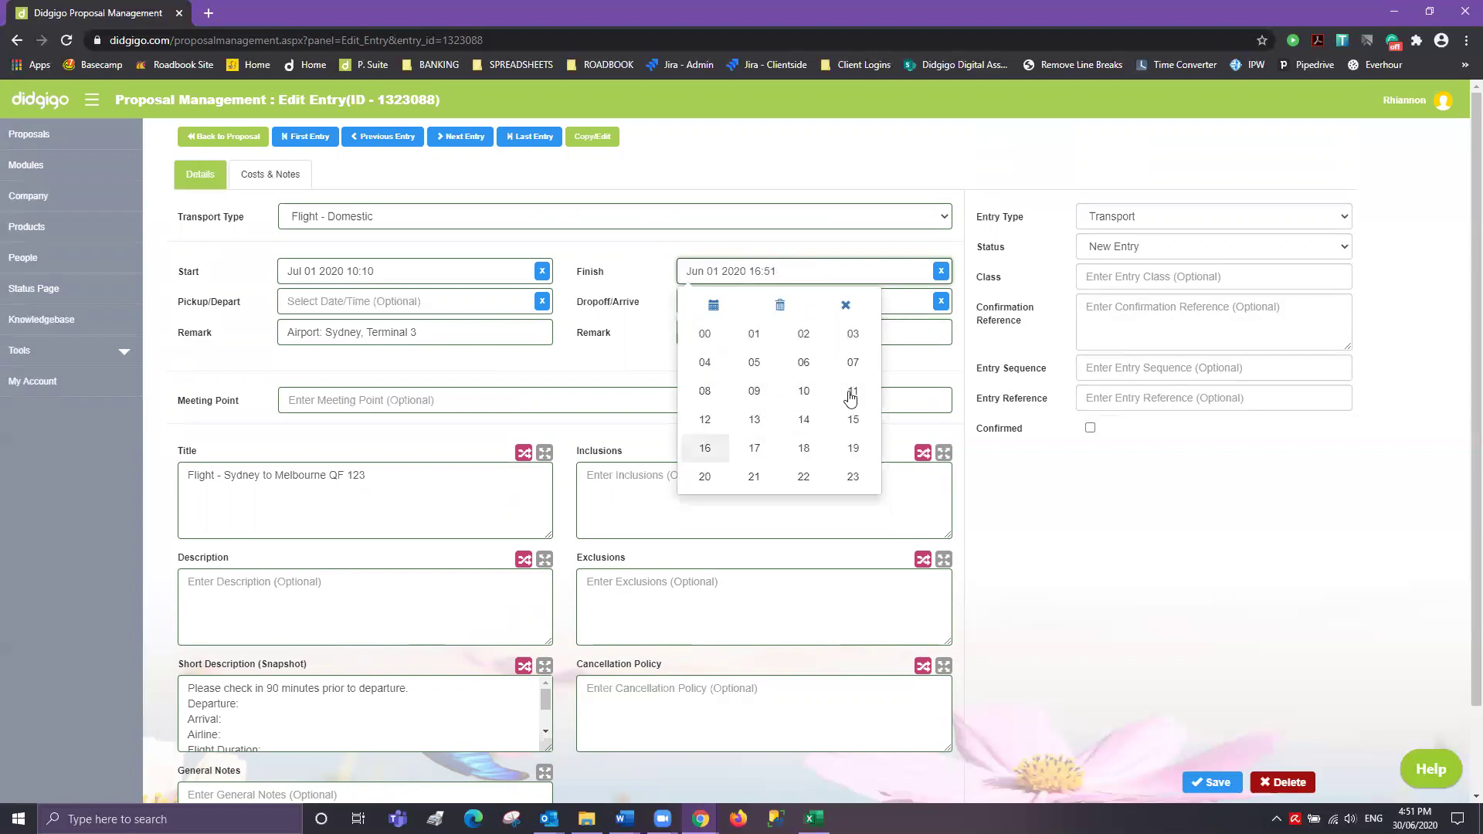
{"action": "left_click", "coordinate": [704, 420]}
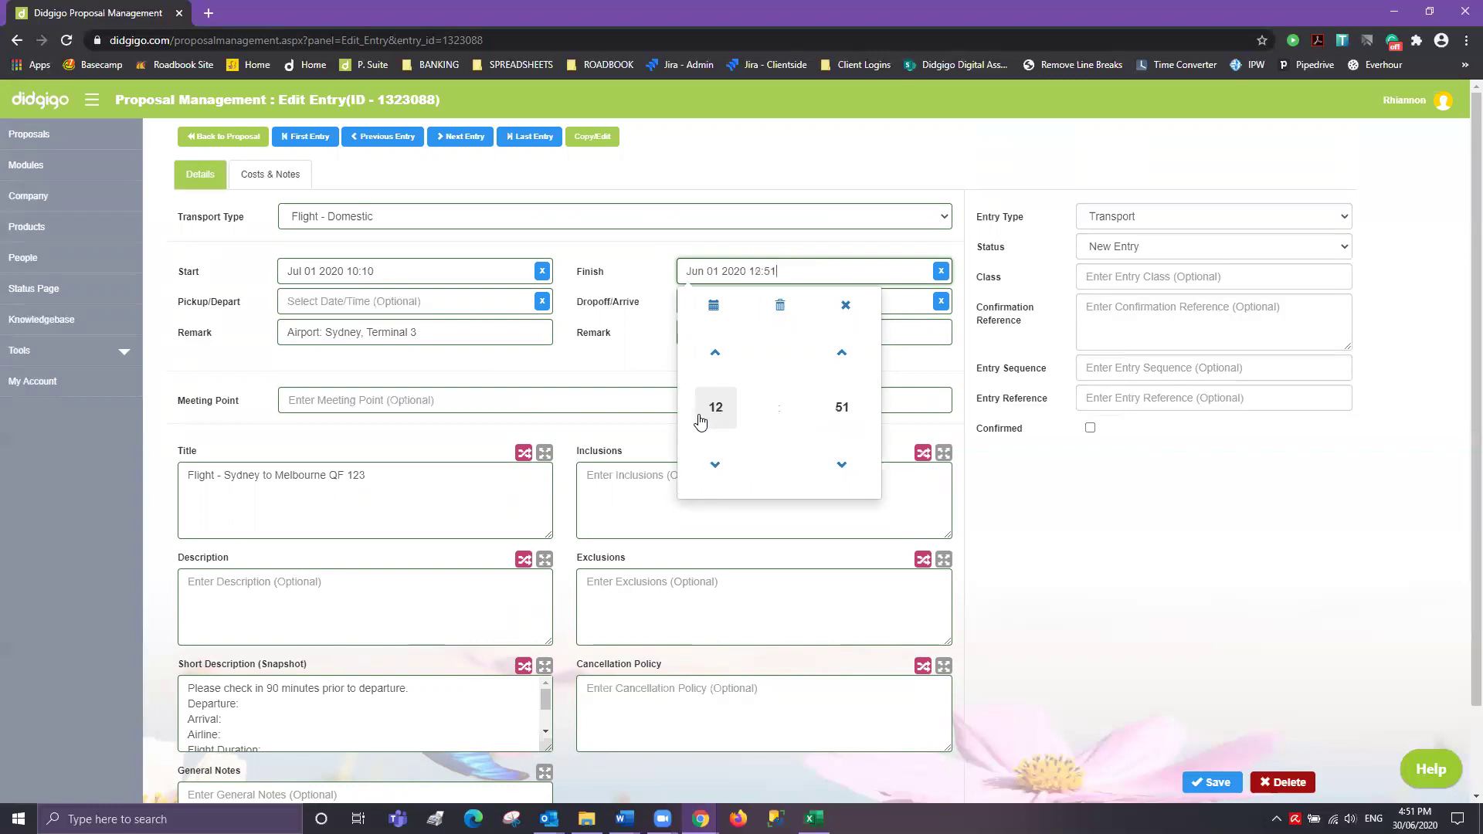
{"action": "left_click", "coordinate": [857, 424]}
{"action": "left_click", "coordinate": [737, 343]}
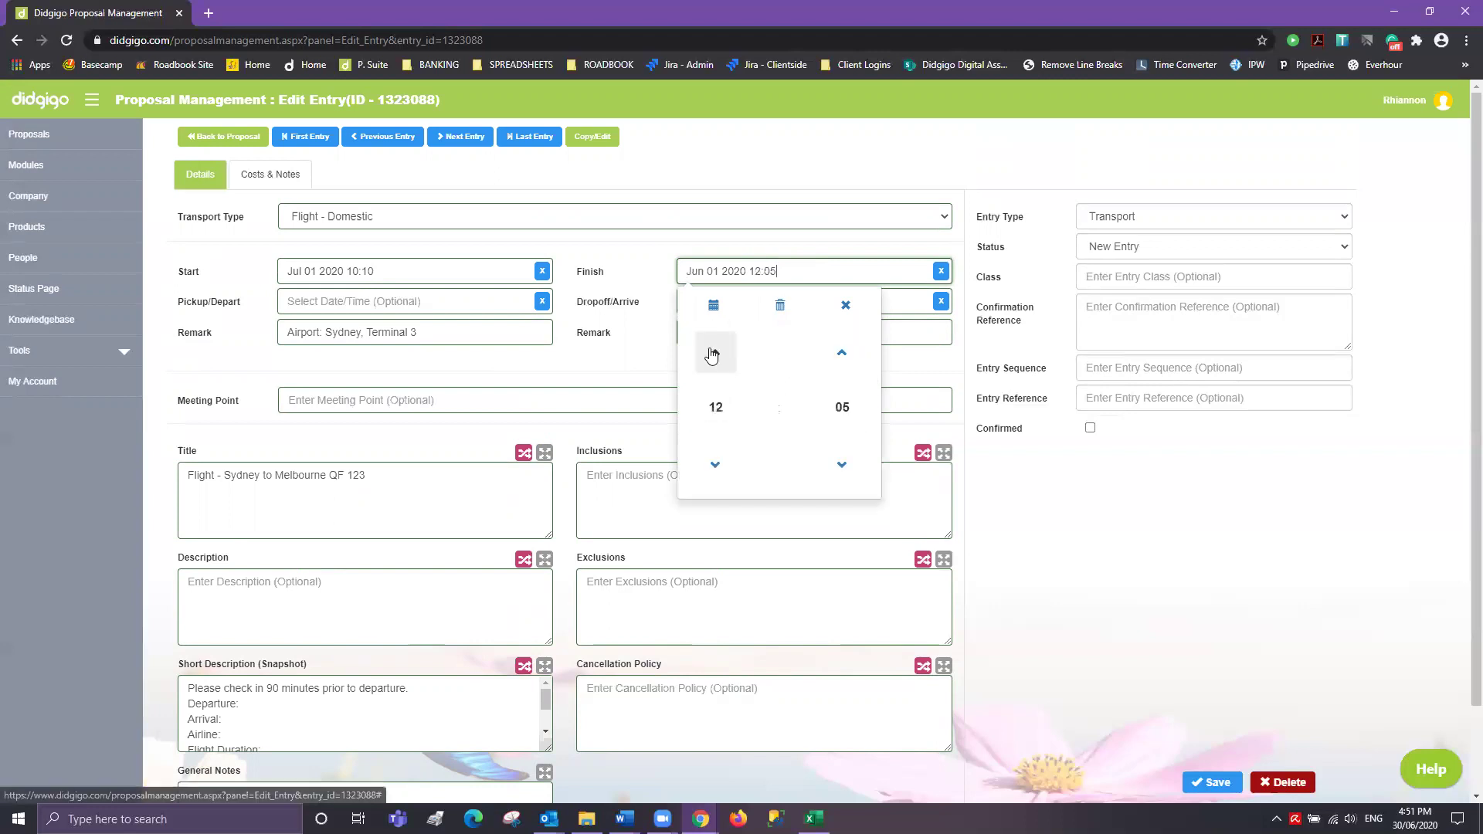
{"action": "left_click", "coordinate": [621, 371]}
{"action": "scroll", "coordinate": [381, 516], "scroll_direction": "down", "scroll_amount": 1}
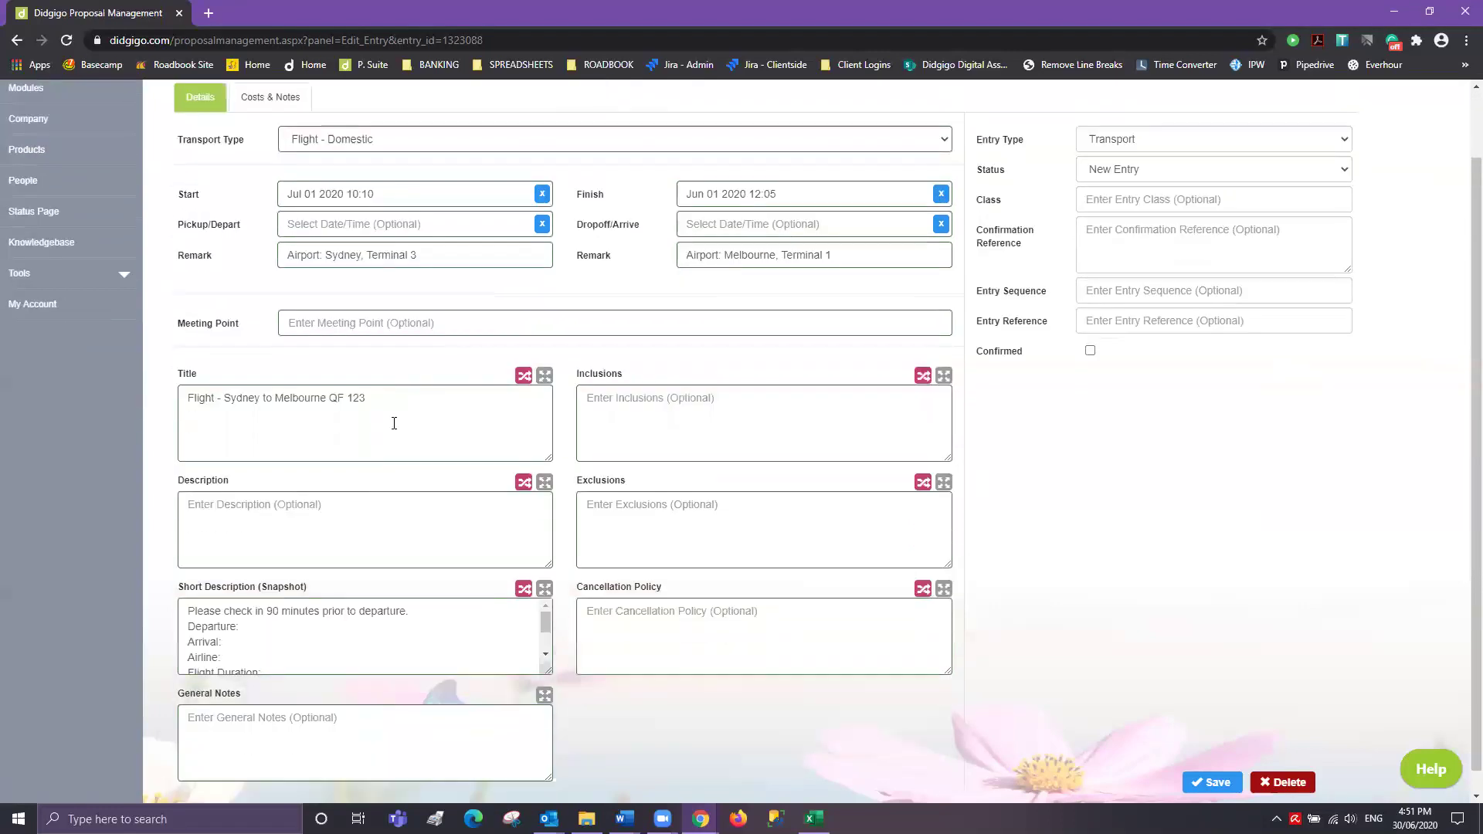
{"action": "scroll", "coordinate": [350, 537], "scroll_direction": "down", "scroll_amount": 1}
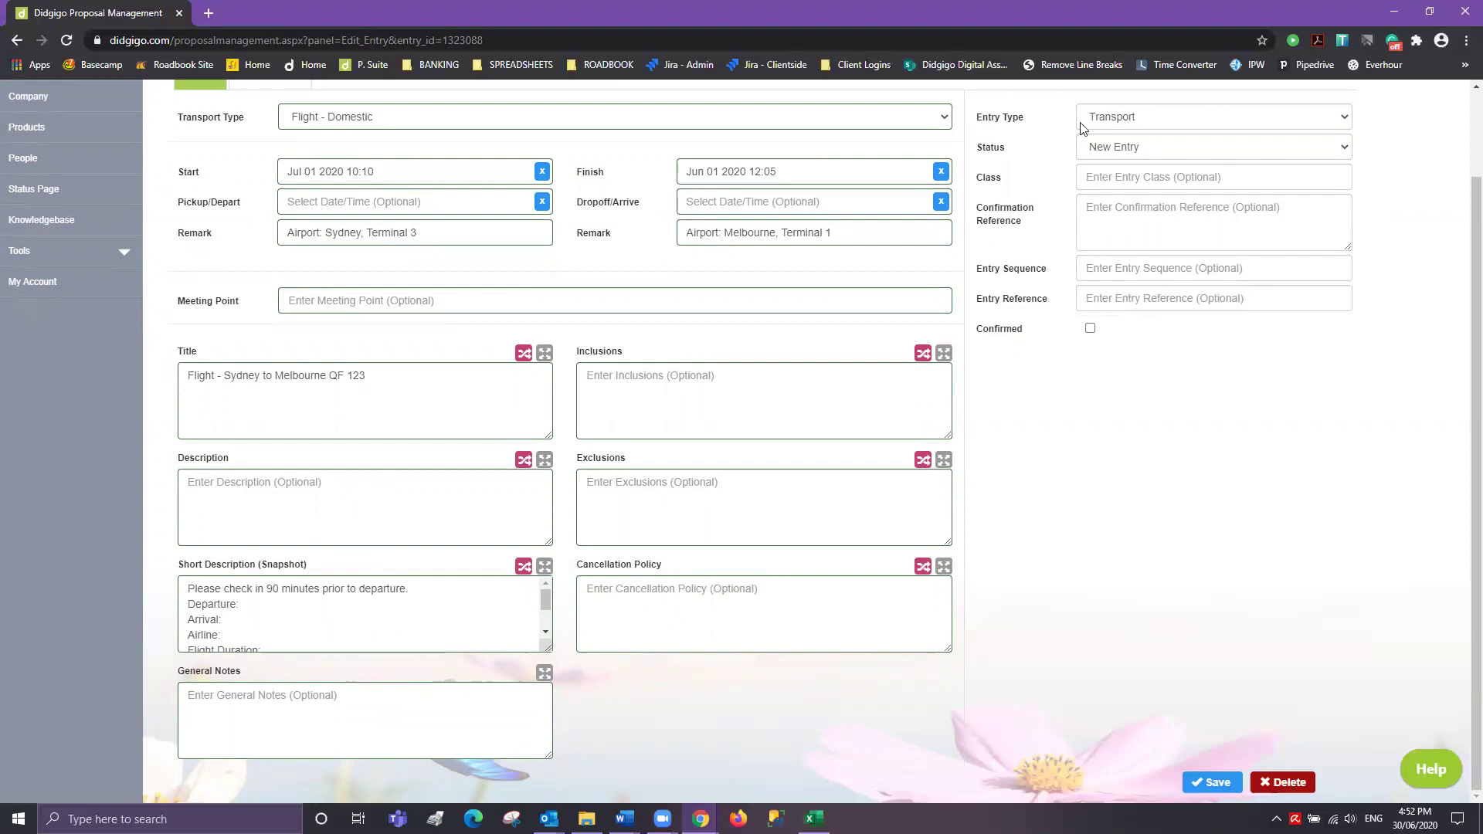
{"action": "scroll", "coordinate": [354, 629], "scroll_direction": "down", "scroll_amount": 2}
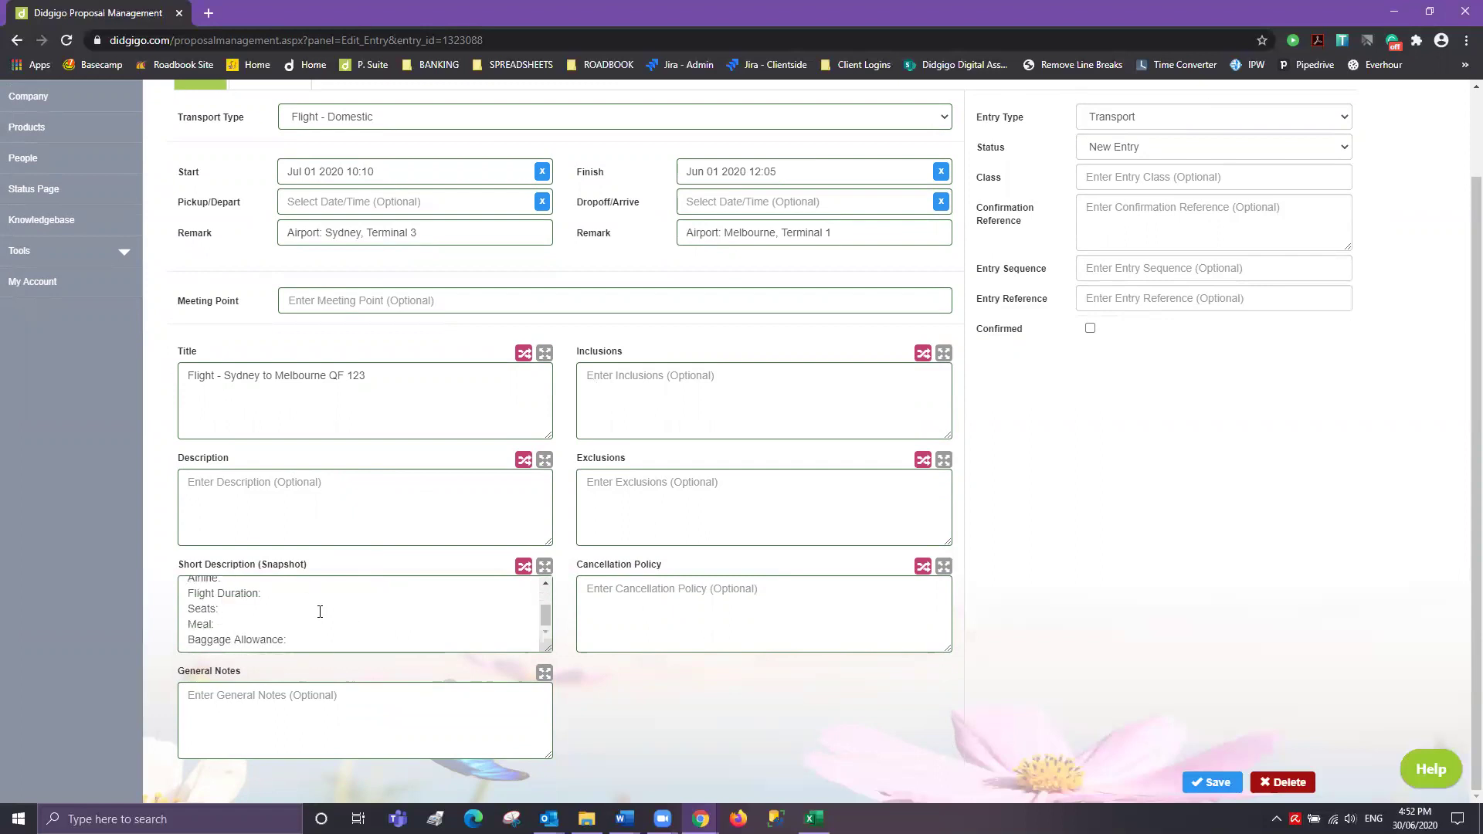
{"action": "scroll", "coordinate": [257, 631], "scroll_direction": "up", "scroll_amount": 2}
{"action": "scroll", "coordinate": [256, 632], "scroll_direction": "down", "scroll_amount": 2}
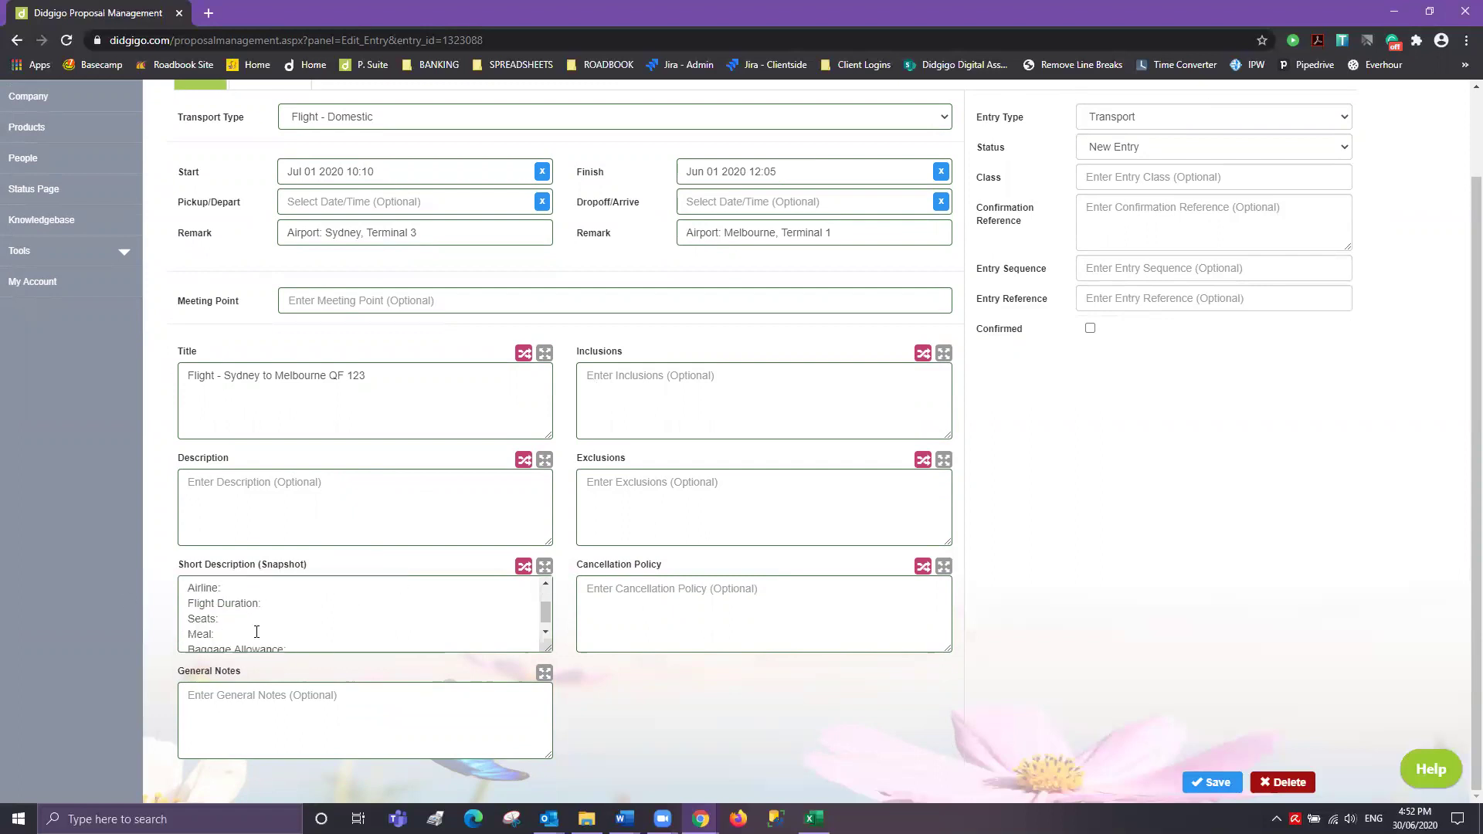
- Cut the Departure, Arrival, Meal and Baggage lines; fill in Qantas, 1hr 30min and seats 12A 12B
{"action": "left_click", "coordinate": [544, 566]}
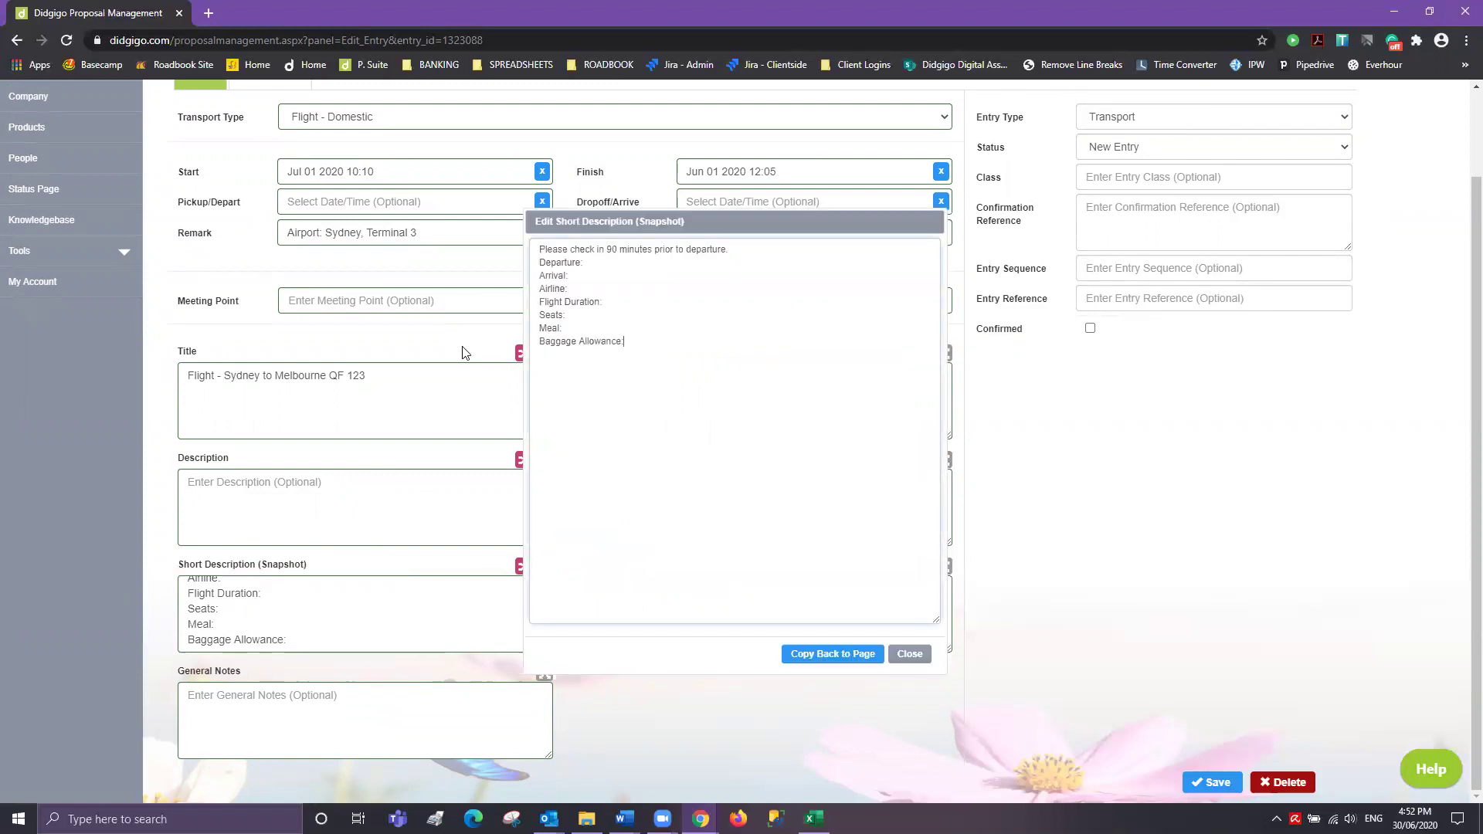
{"action": "left_click_drag", "start_coordinate": [574, 278], "coordinate": [511, 267]}
{"action": "key", "text": "BackSpace"}
{"action": "key", "text": "BackSpace"}
{"action": "left_click", "coordinate": [595, 262]}
{"action": "type", "text": "Qantas"}
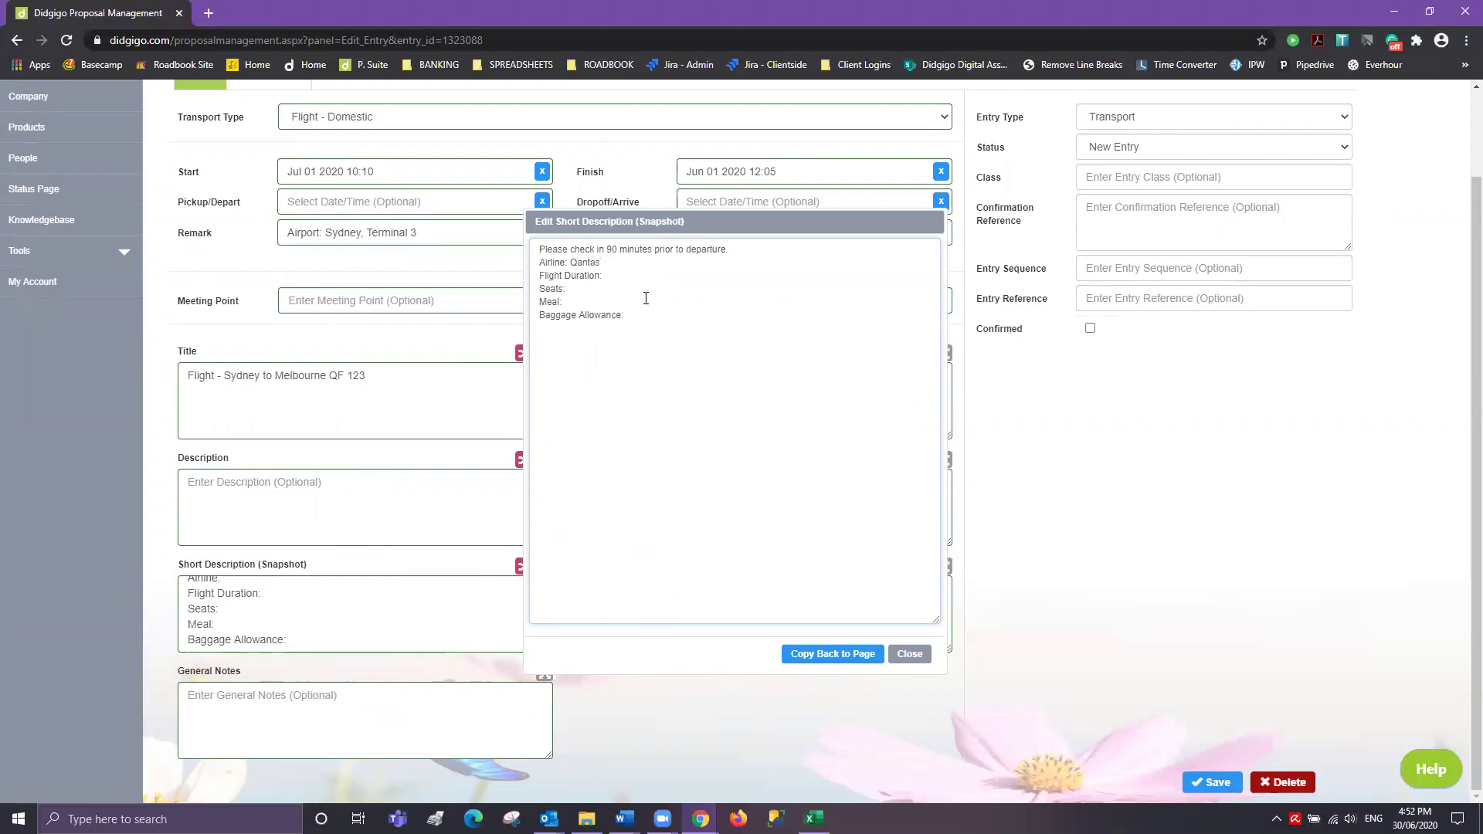
{"action": "type", "text": "hr 30min"}
{"action": "left_click", "coordinate": [593, 290]}
{"action": "type", "text": "12A 12B"}
{"action": "left_click_drag", "start_coordinate": [634, 322], "coordinate": [409, 306]}
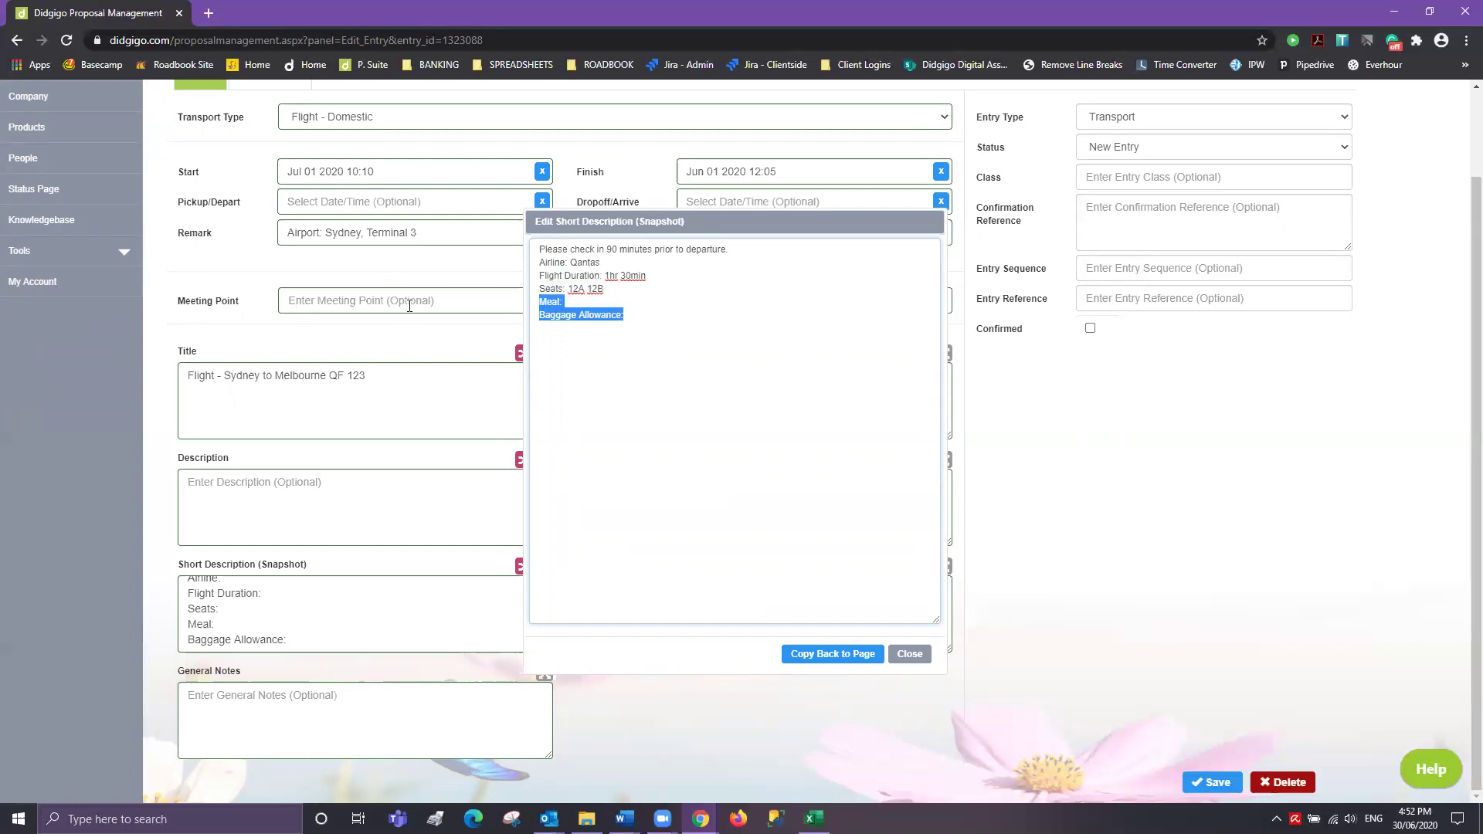
{"action": "key", "text": "BackSpace"}
{"action": "key", "text": "BackSpace"}
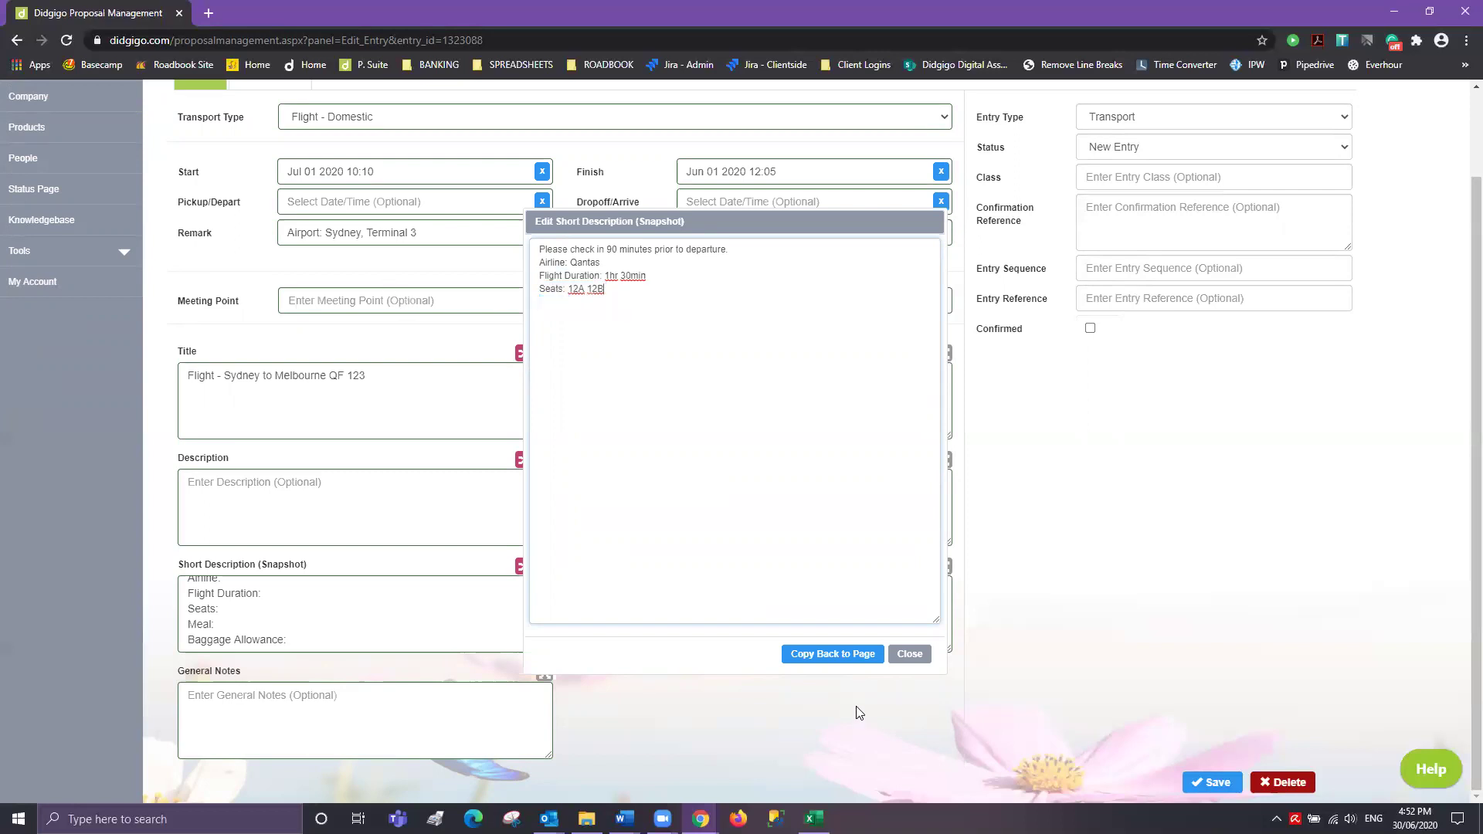
{"action": "left_click", "coordinate": [832, 653]}
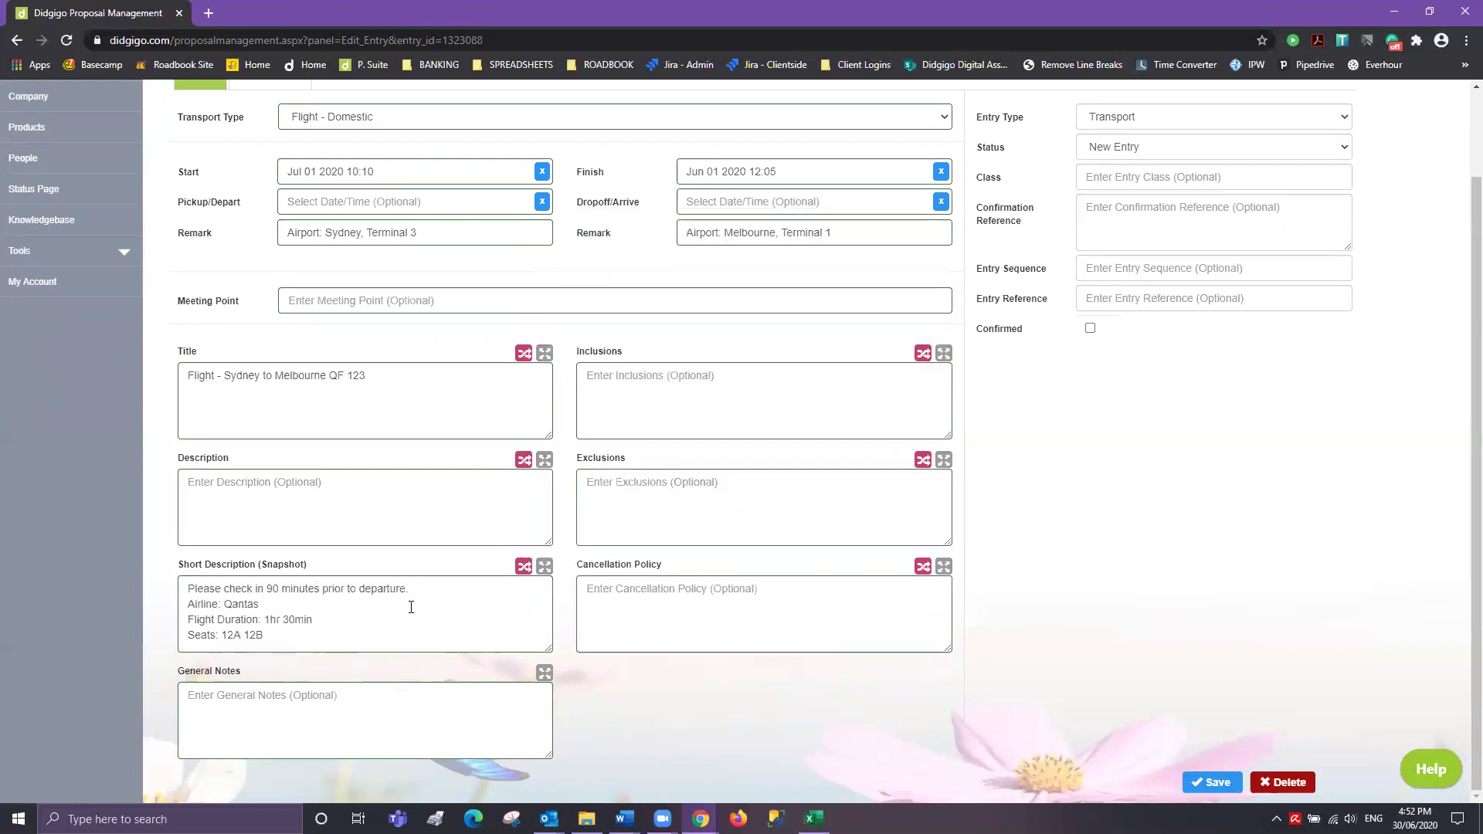
- Set the flight class to Economy and enter the booking confirmation reference
{"action": "left_click", "coordinate": [1121, 177]}
{"action": "type", "text": "Economy"}
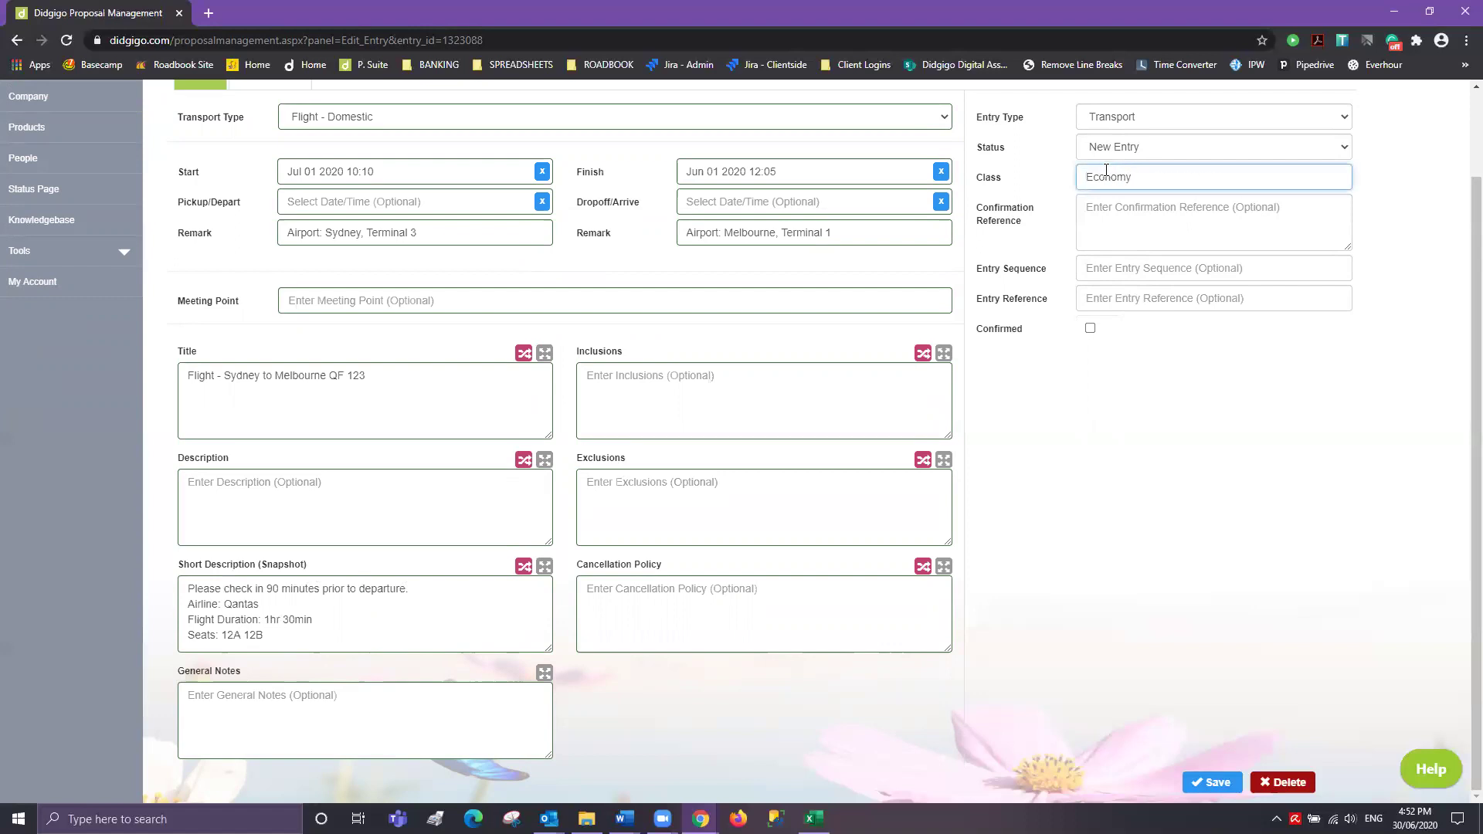
{"action": "left_click", "coordinate": [1105, 206]}
{"action": "type", "text": "QF123456"}
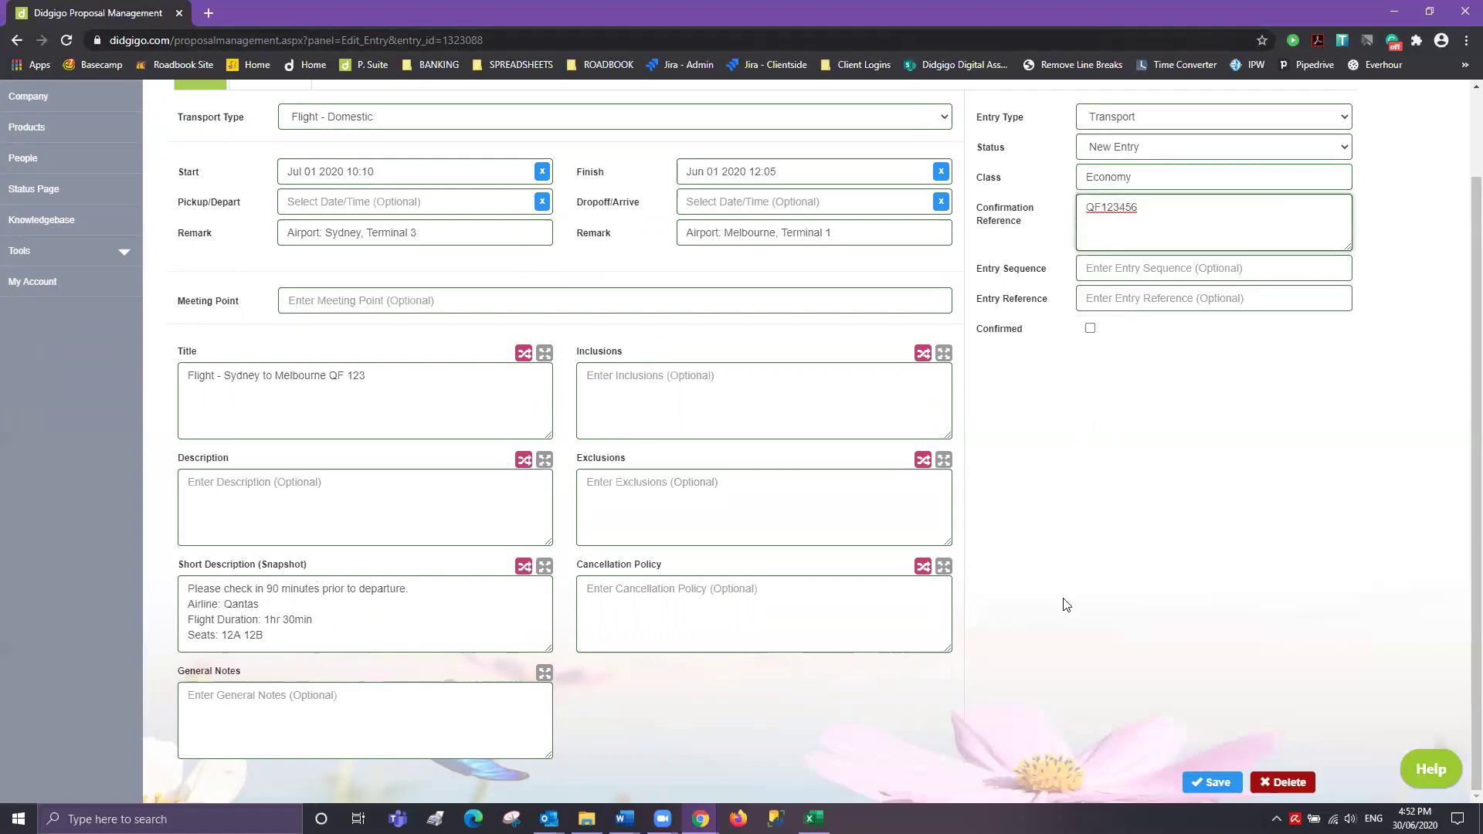
- Save the flight entry and move on to the Private Transfer entry
{"action": "left_click", "coordinate": [1212, 783]}
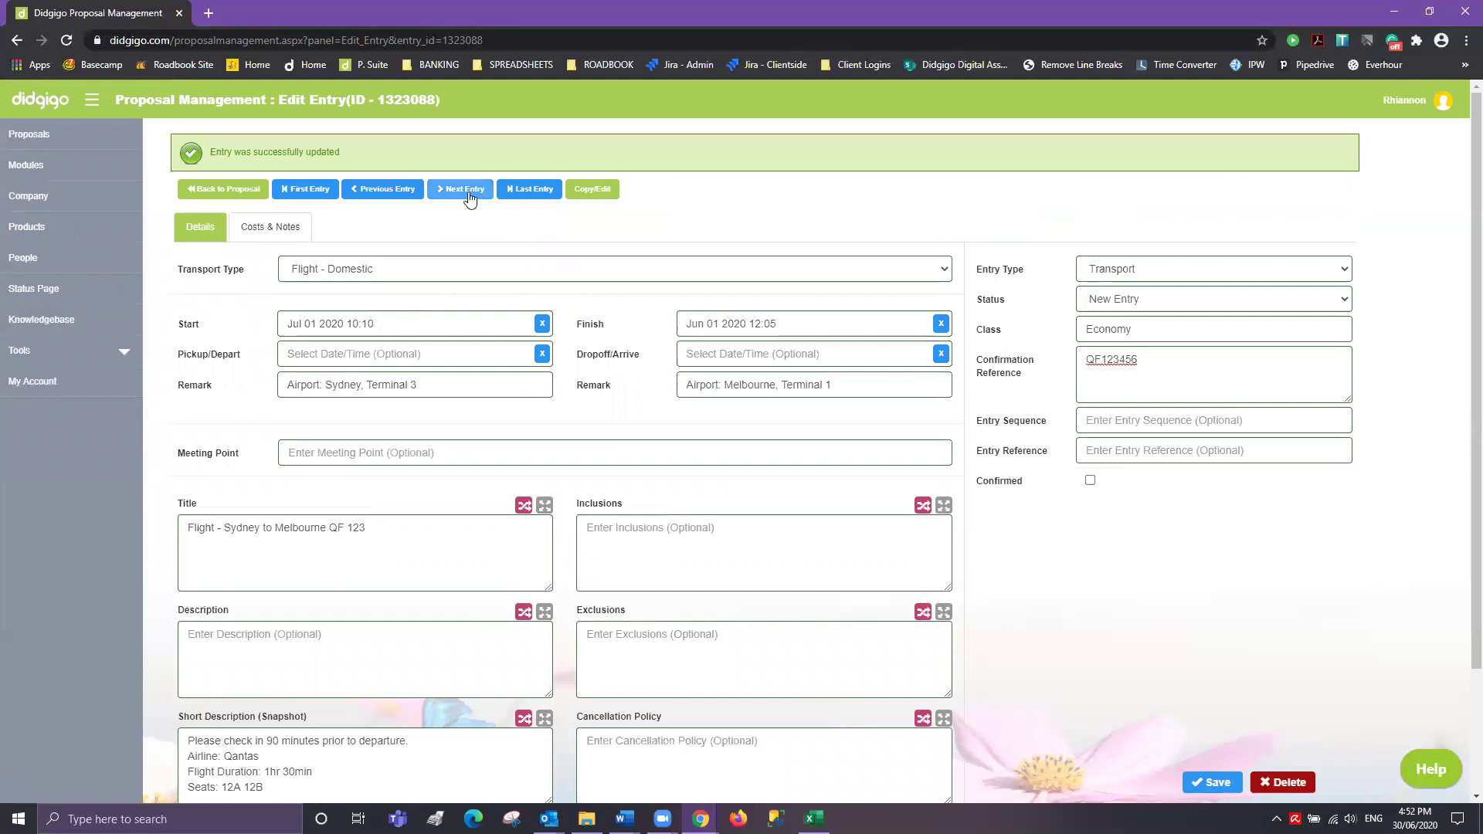
{"action": "left_click", "coordinate": [465, 193]}
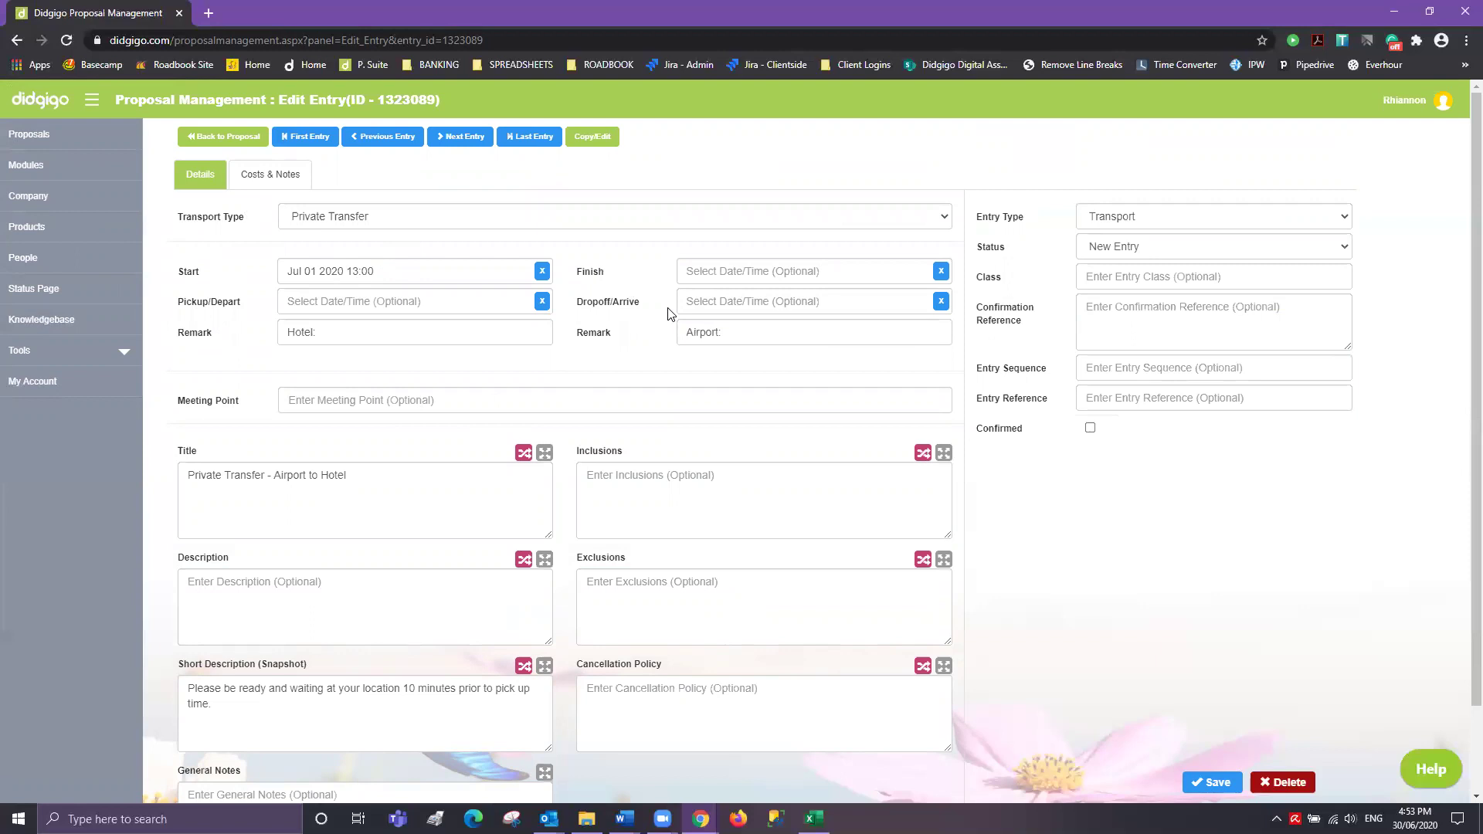
{"action": "left_click", "coordinate": [342, 335]}
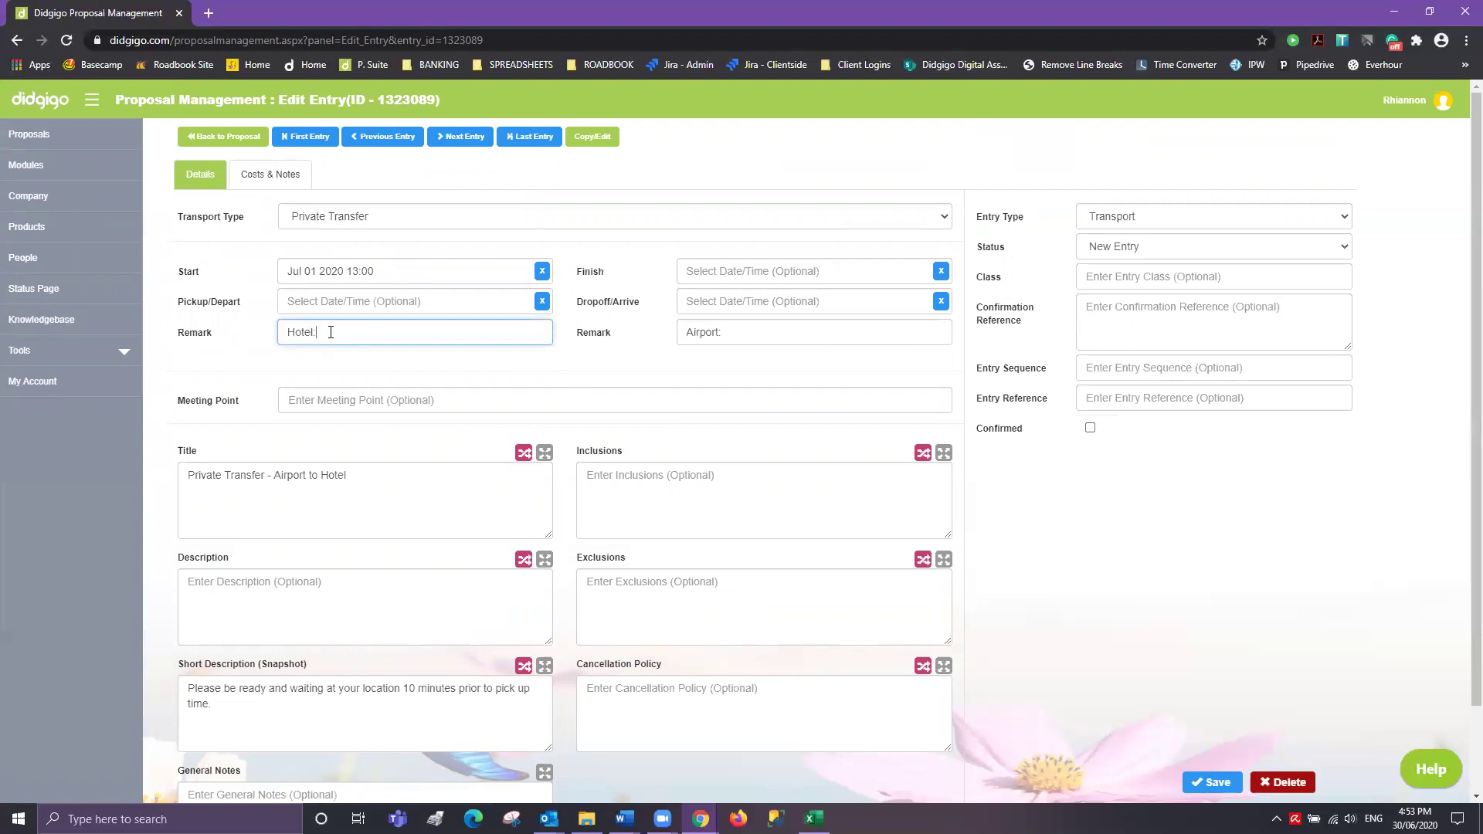
- Clear the Hotel: pickup and Airport: drop-off remarks on the transfer
{"action": "left_click", "coordinate": [298, 474]}
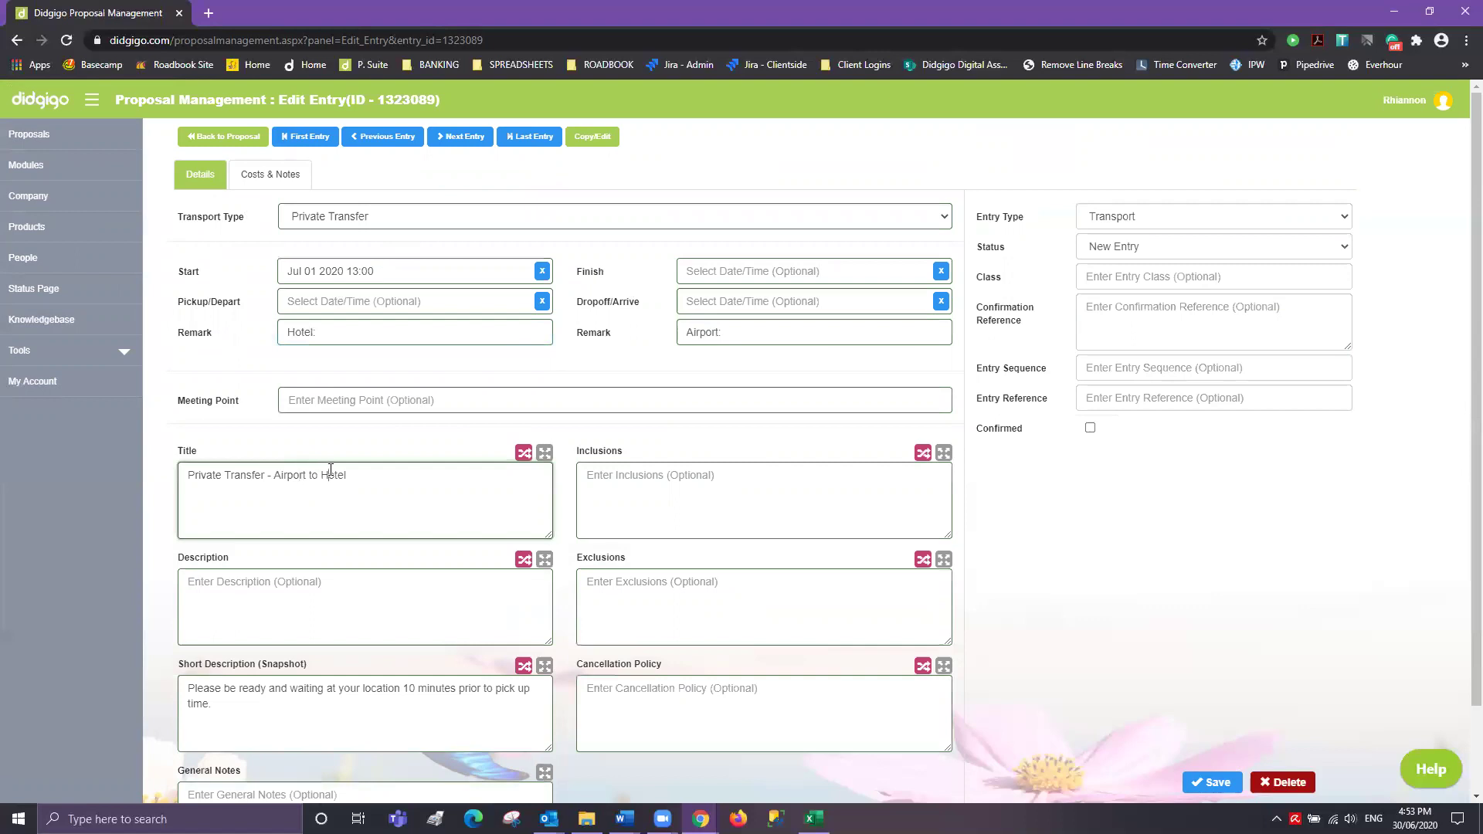
{"action": "triple_click", "coordinate": [334, 332]}
{"action": "triple_click", "coordinate": [766, 335]}
{"action": "left_click", "coordinate": [239, 334]}
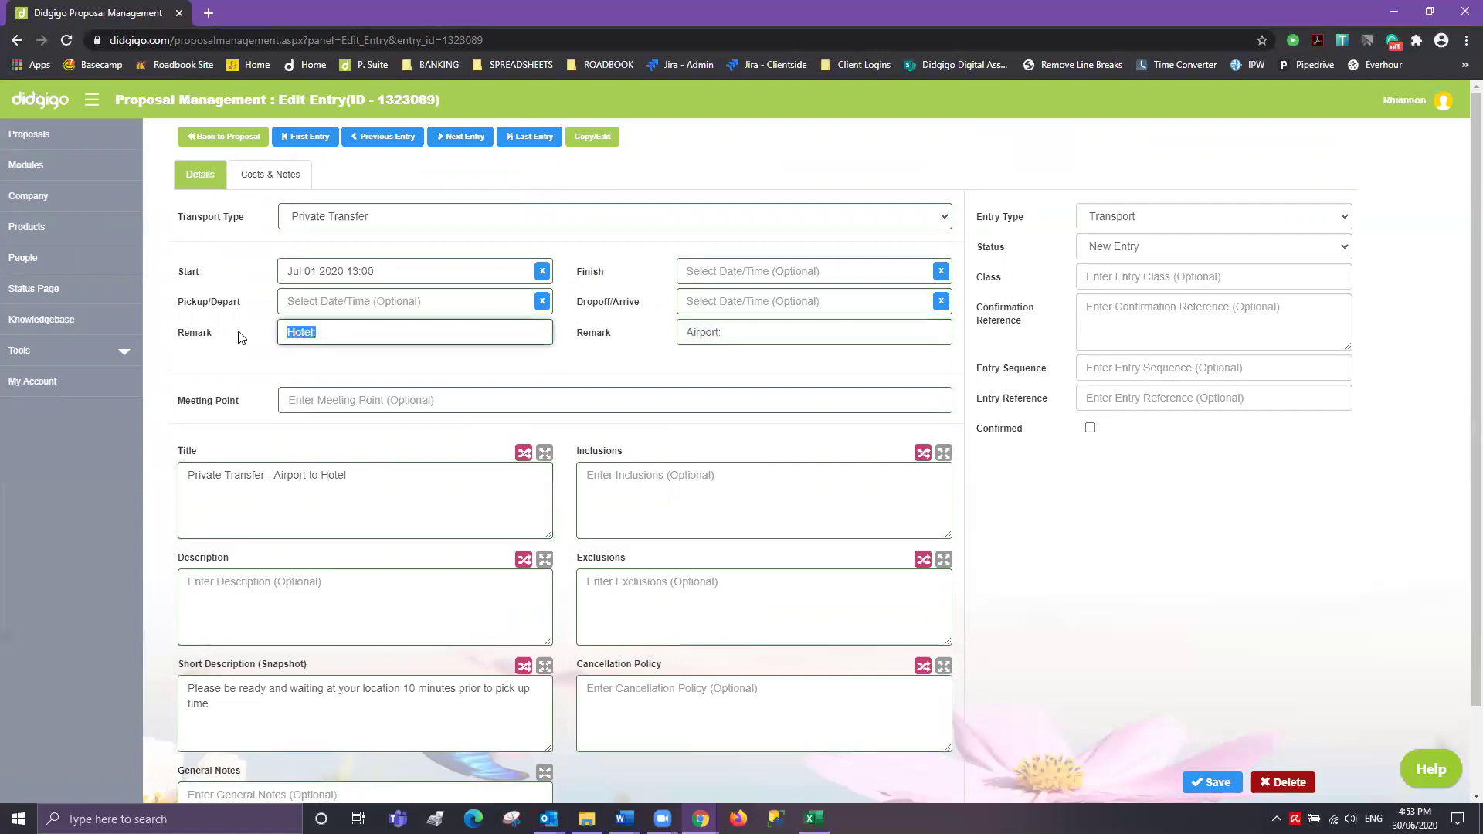
{"action": "key", "text": "BackSpace"}
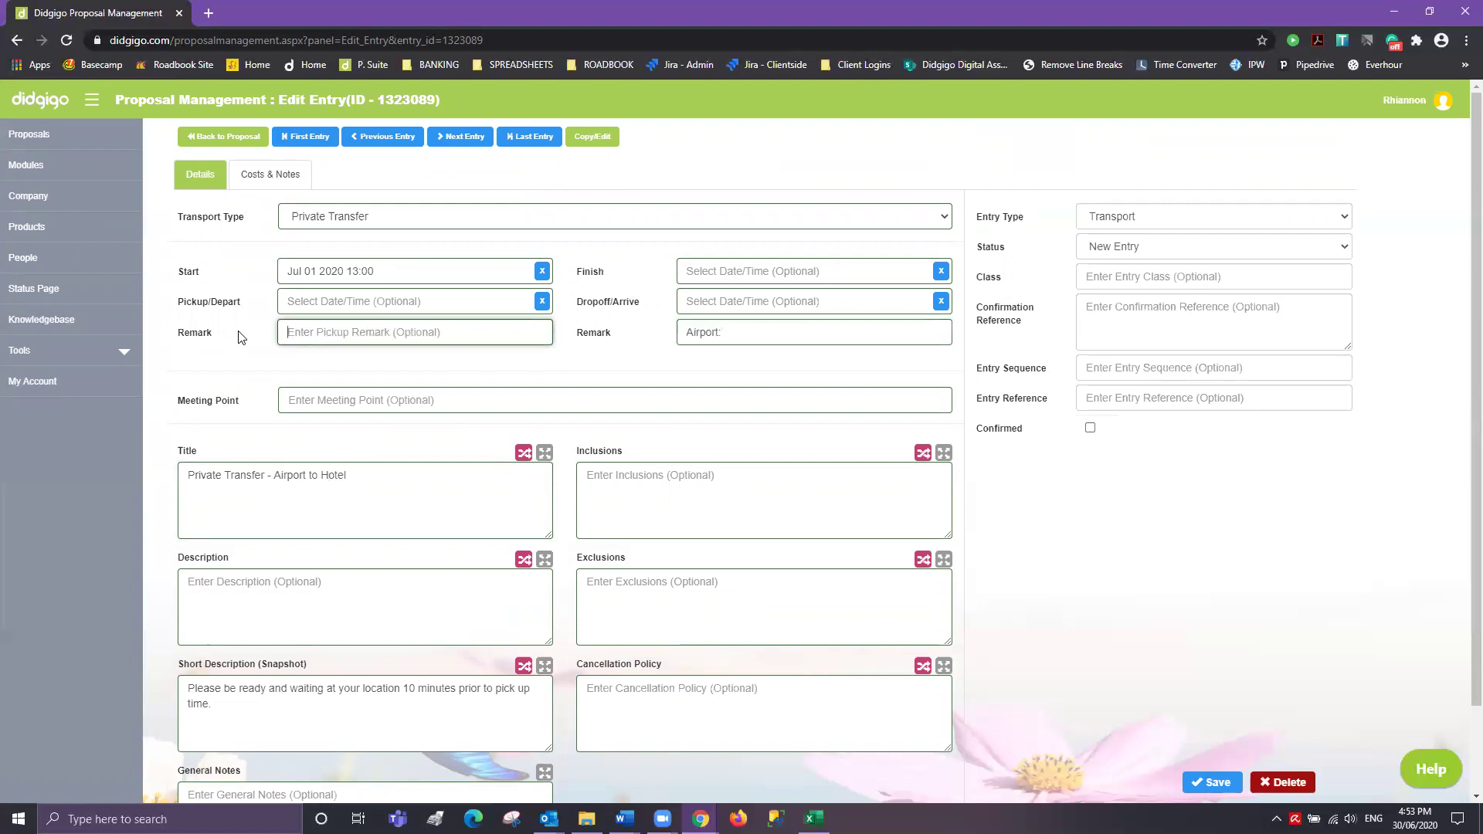
{"action": "key", "text": "Tab"}
{"action": "key", "text": "BackSpace"}
{"action": "left_click_drag", "start_coordinate": [363, 479], "coordinate": [277, 481]}
{"action": "left_click", "coordinate": [405, 477]}
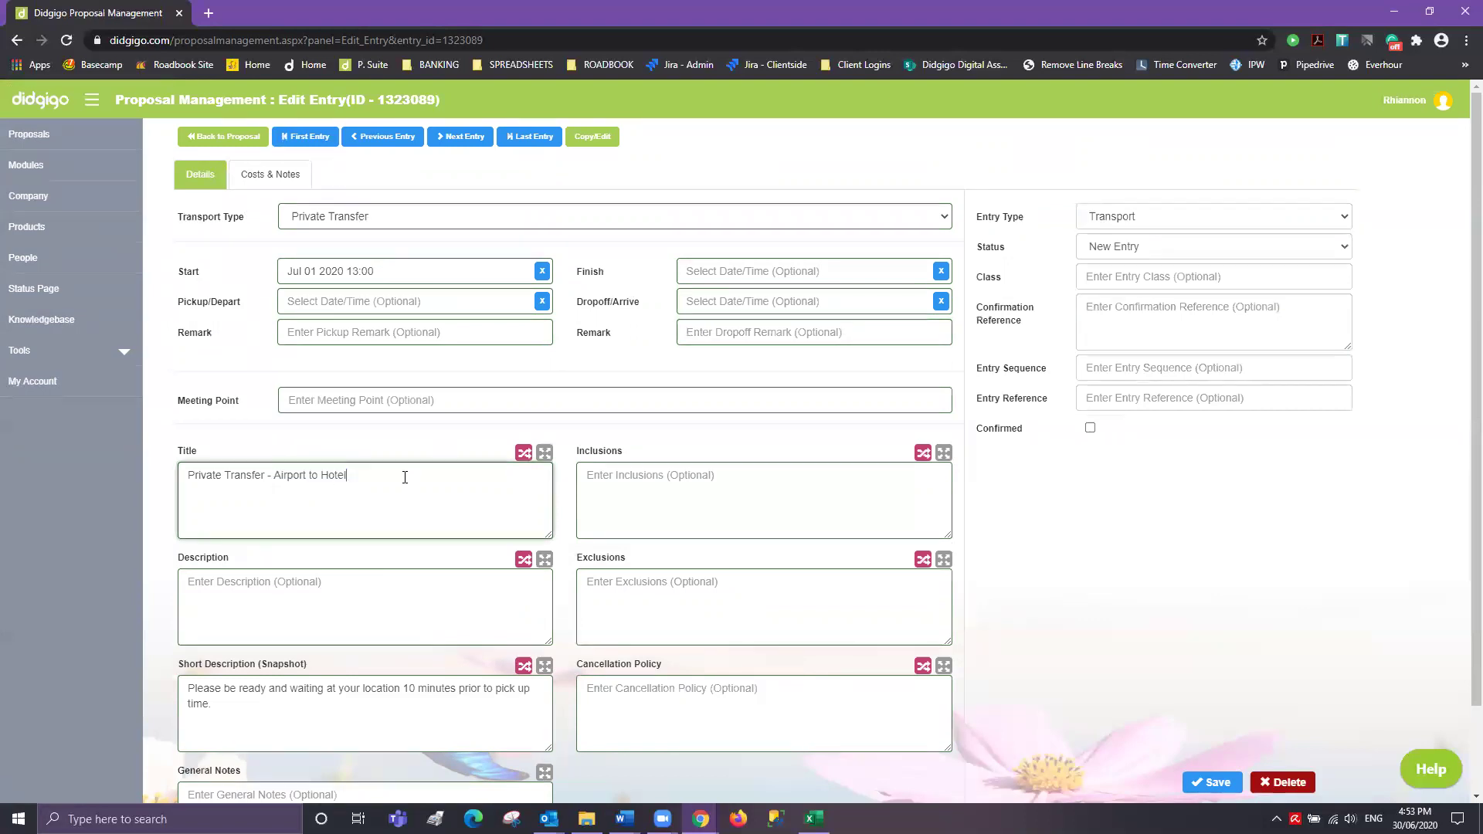
{"action": "scroll", "coordinate": [440, 519], "scroll_direction": "down", "scroll_amount": 2}
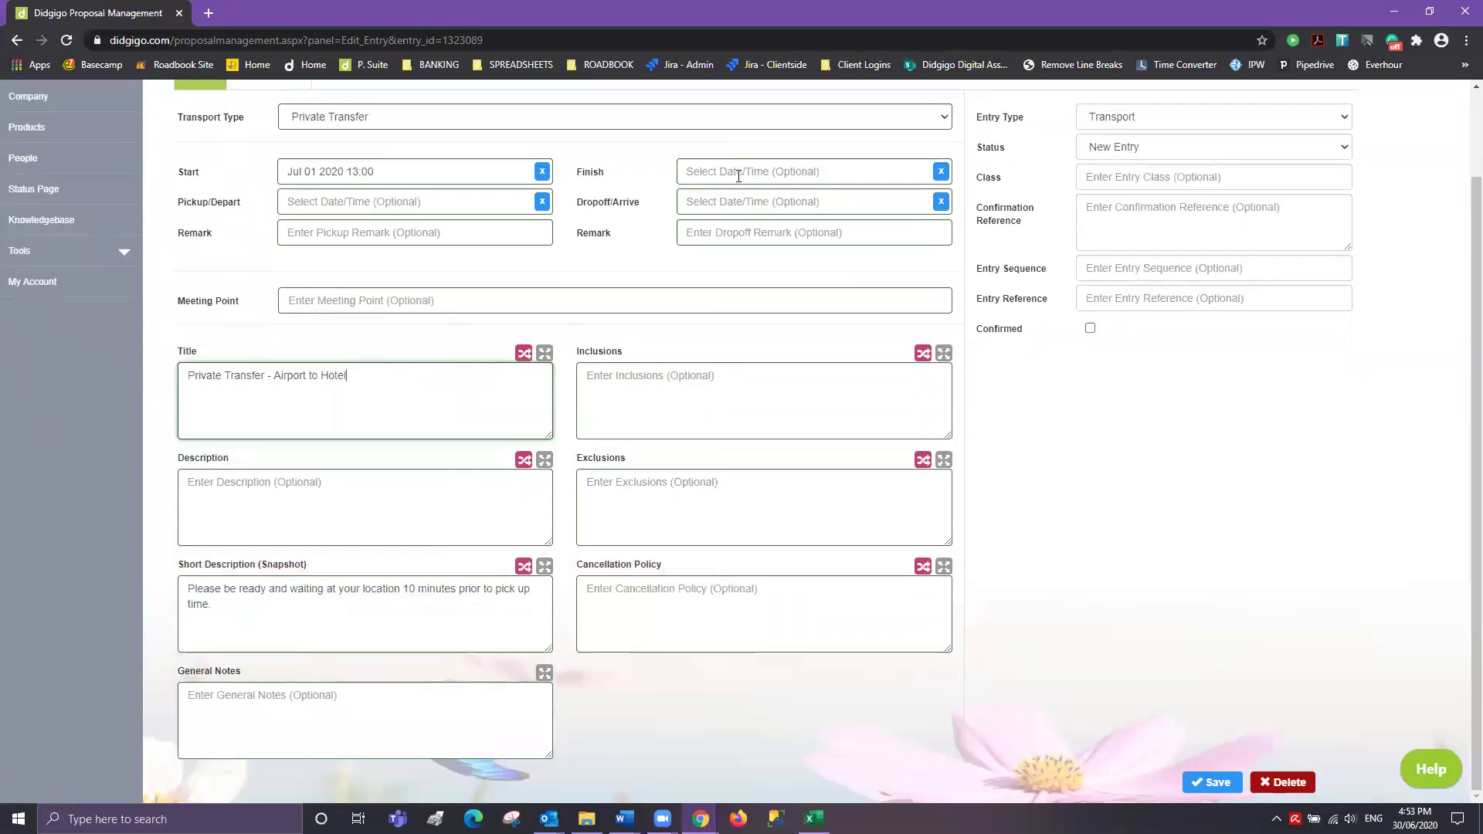
{"action": "left_click", "coordinate": [241, 606]}
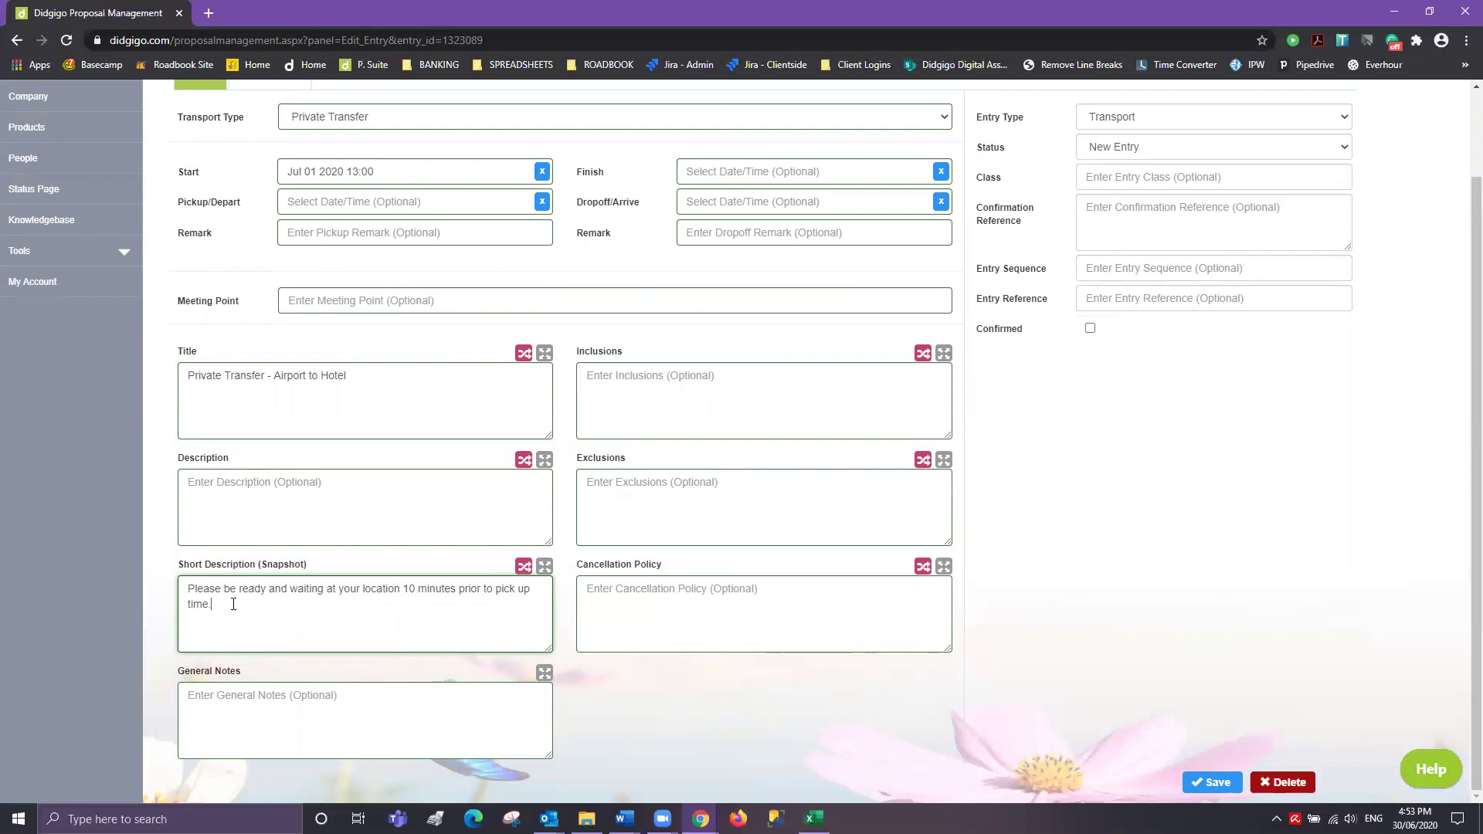
- Add a general note asking guests to call upon arrival with the contact phone number, and save
{"action": "left_click", "coordinate": [205, 693]}
{"action": "type", "text": "Please call"}
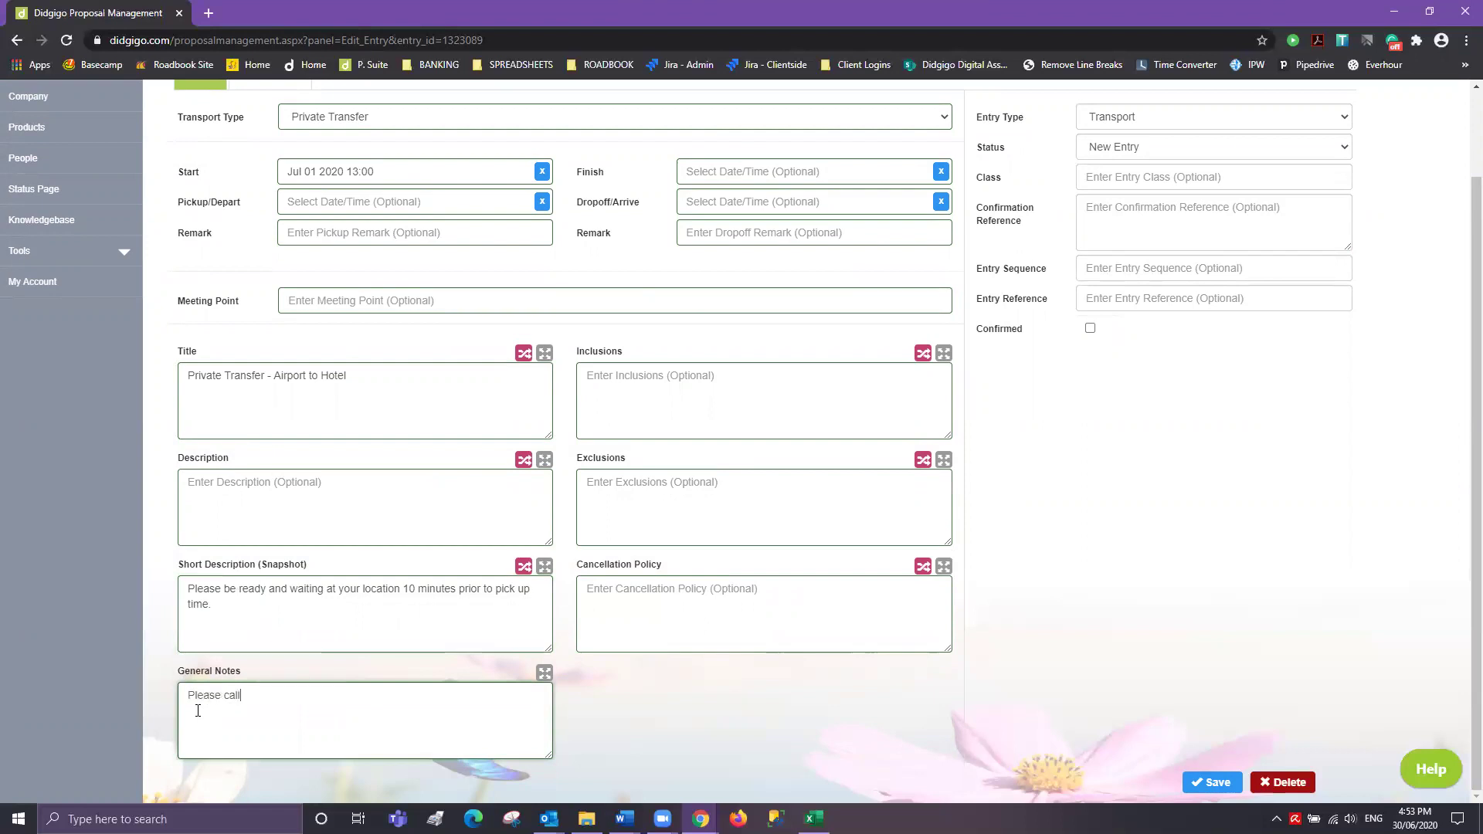
{"action": "left_click", "coordinate": [1210, 782]}
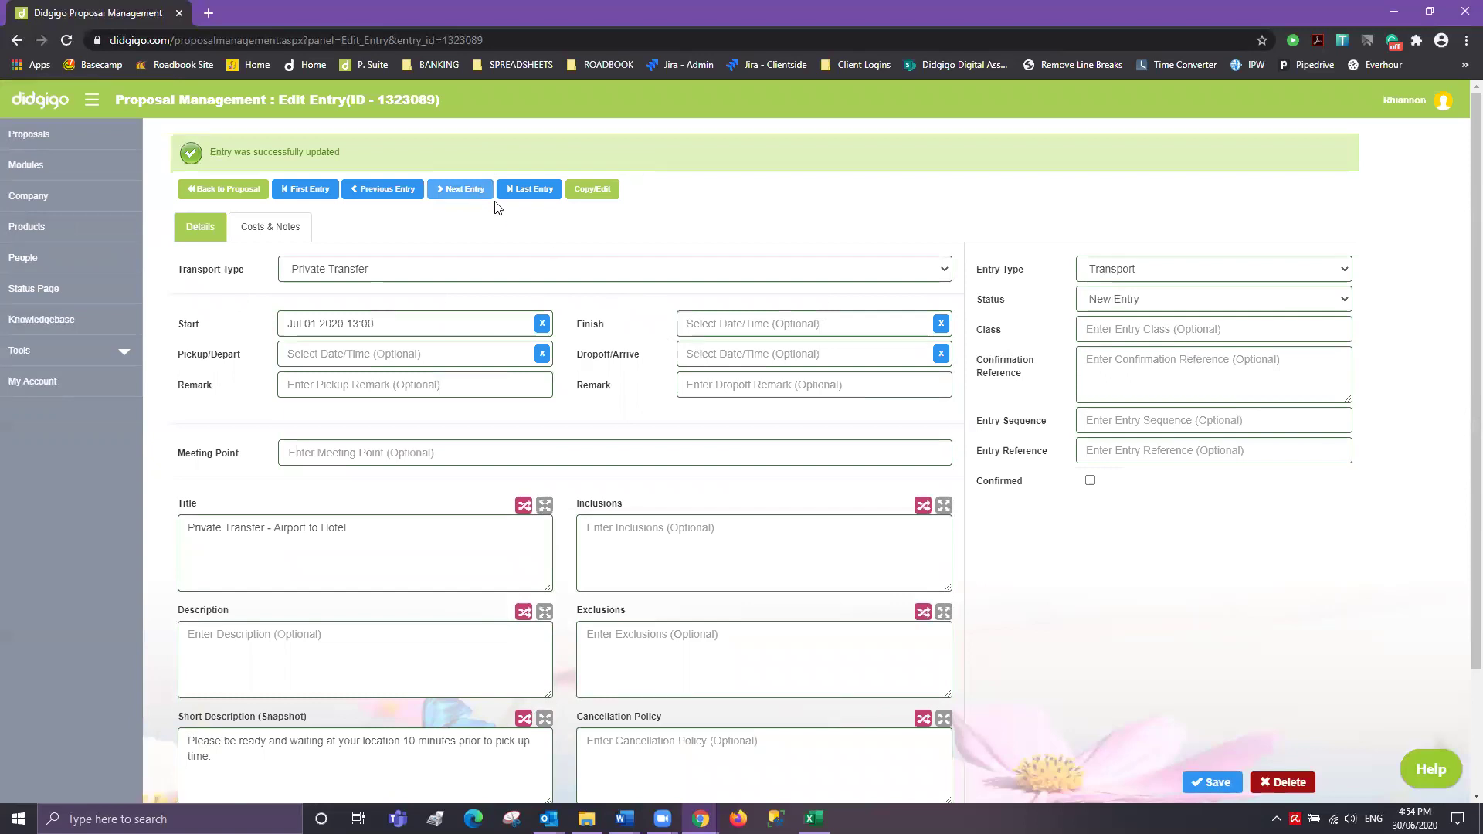
- Move to the Grand Hyatt Melbourne entry and list Breakfast under Inclusions
{"action": "left_click", "coordinate": [466, 191]}
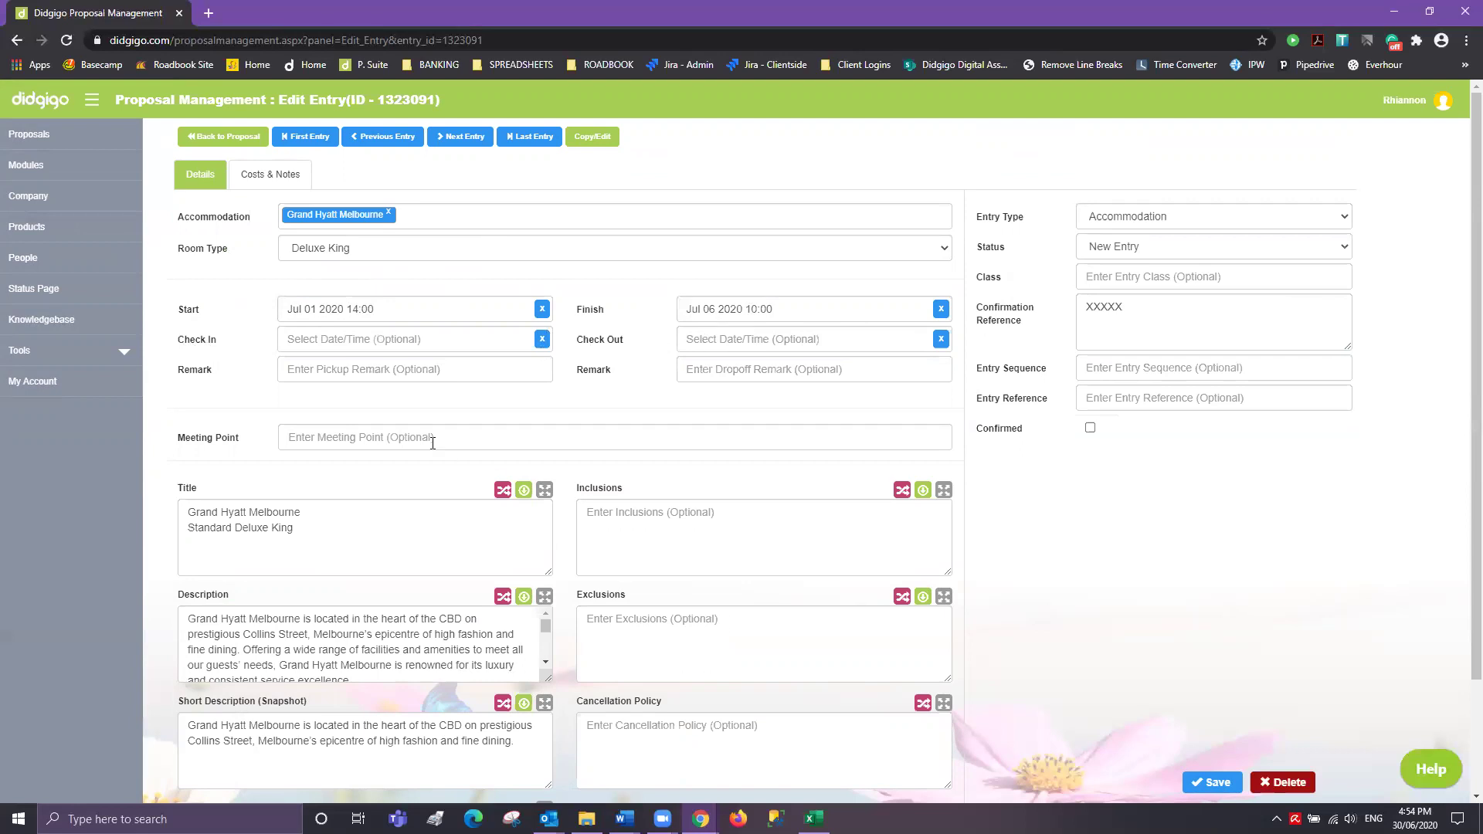
{"action": "scroll", "coordinate": [432, 449], "scroll_direction": "down", "scroll_amount": 2}
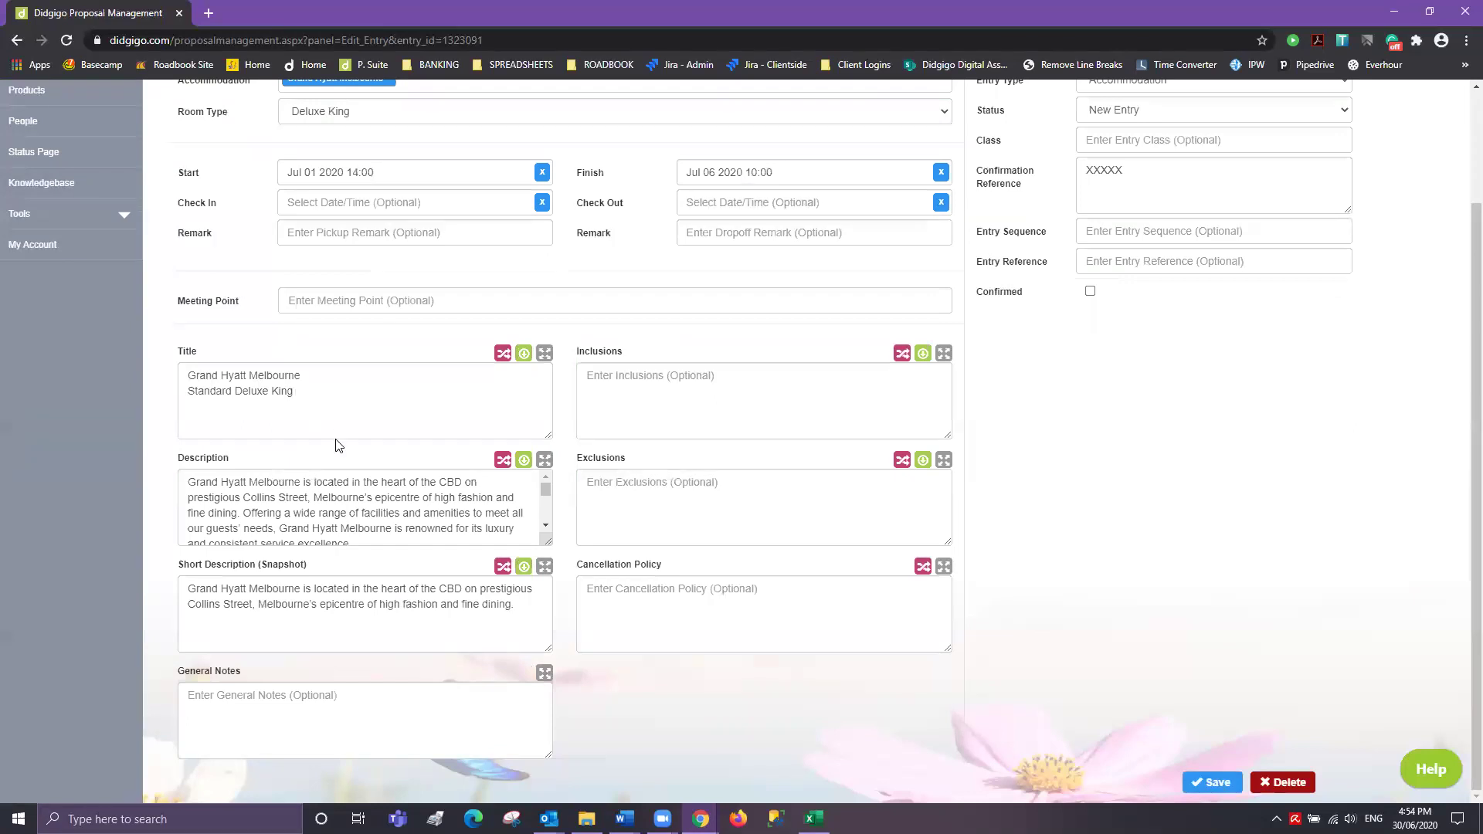
{"action": "left_click", "coordinate": [675, 382]}
{"action": "type", "text": "Breakfast"}
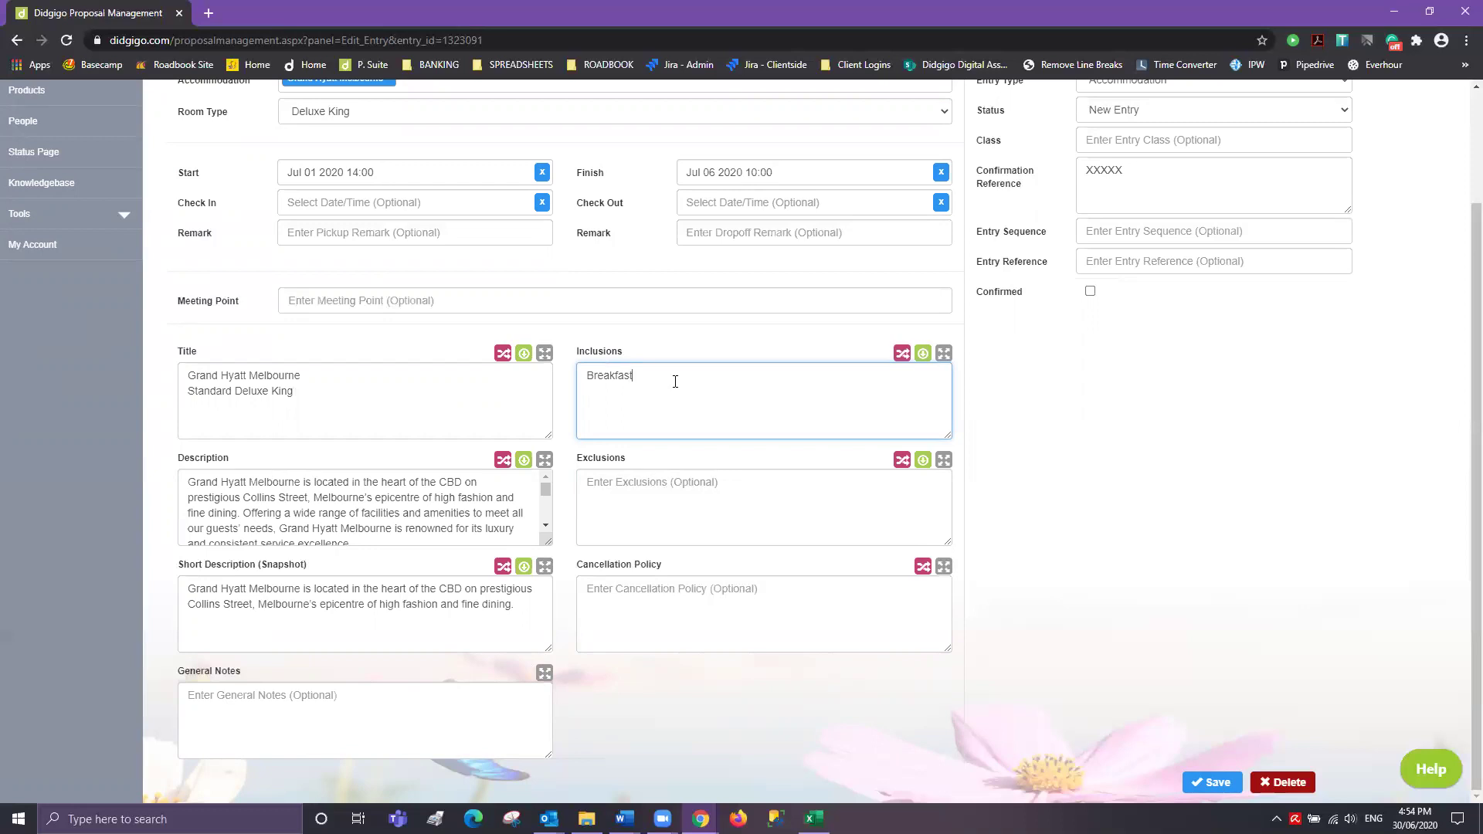
- Review the full hotel description in the enlarged window, then save the entry
{"action": "left_click", "coordinate": [544, 459]}
{"action": "left_click", "coordinate": [630, 343]}
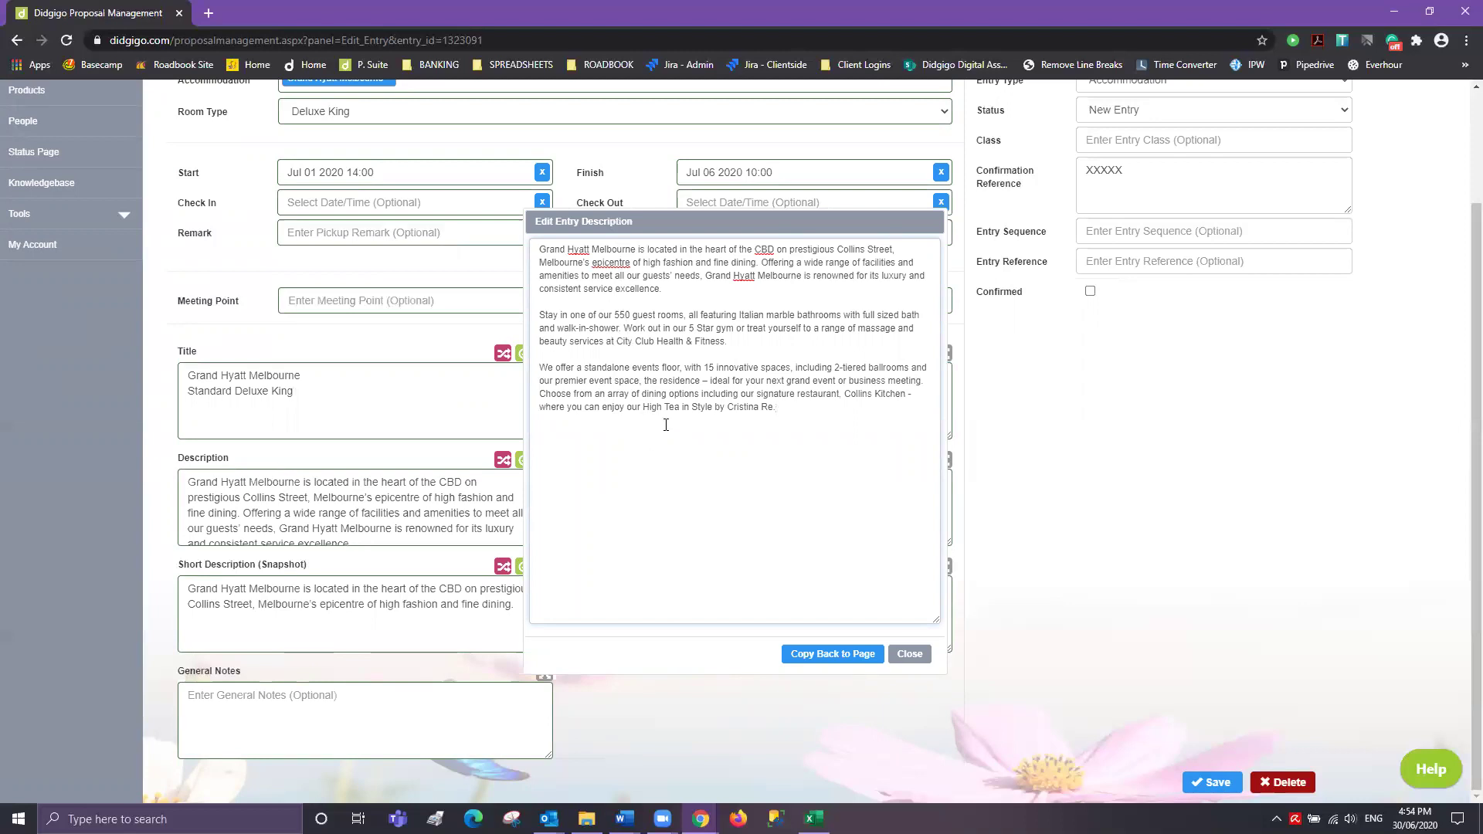
{"action": "key", "text": "ctrl+a"}
{"action": "left_click", "coordinate": [877, 606]}
{"action": "left_click", "coordinate": [904, 652]}
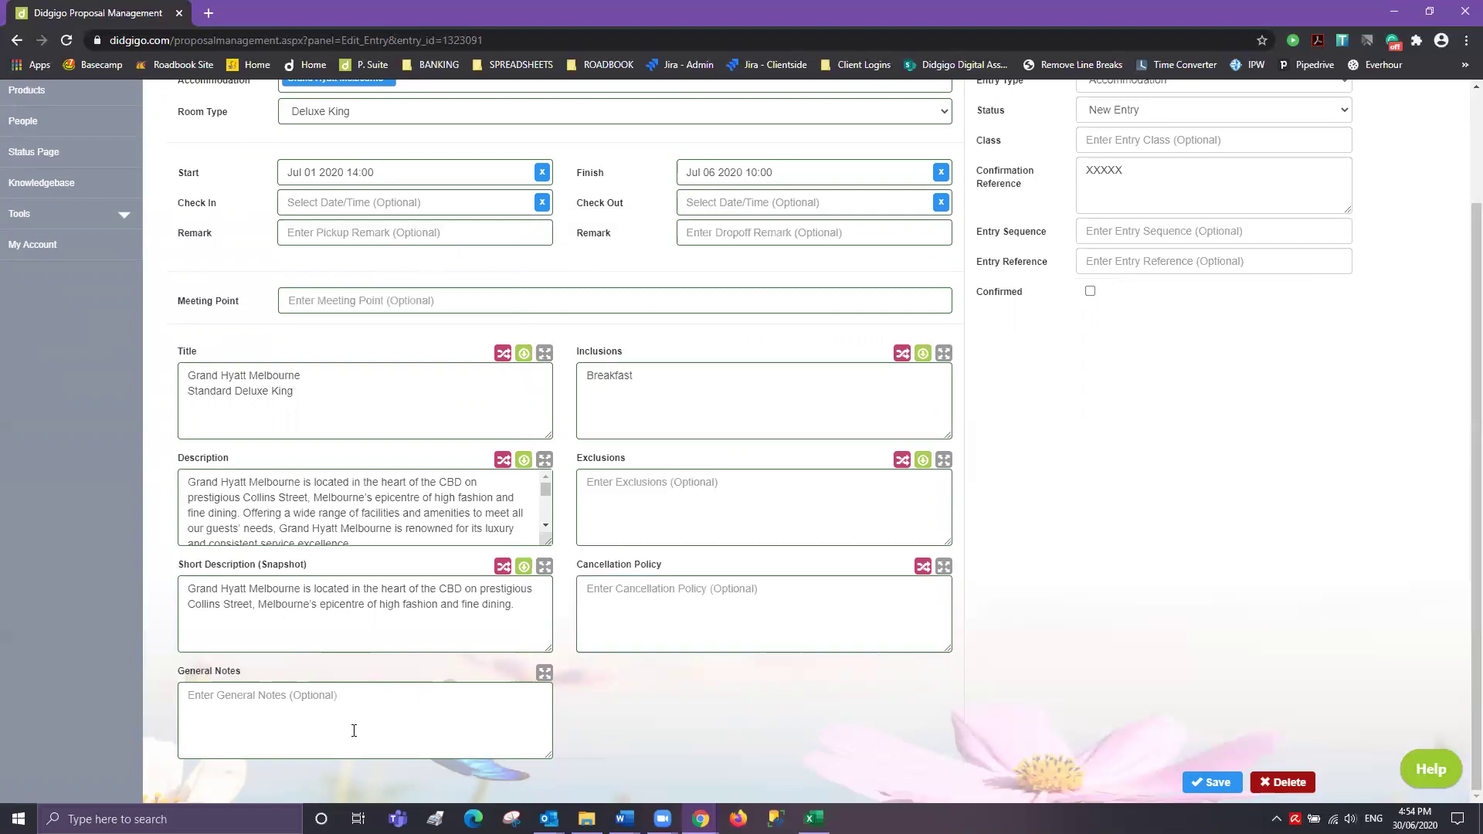
{"action": "left_click", "coordinate": [1234, 791]}
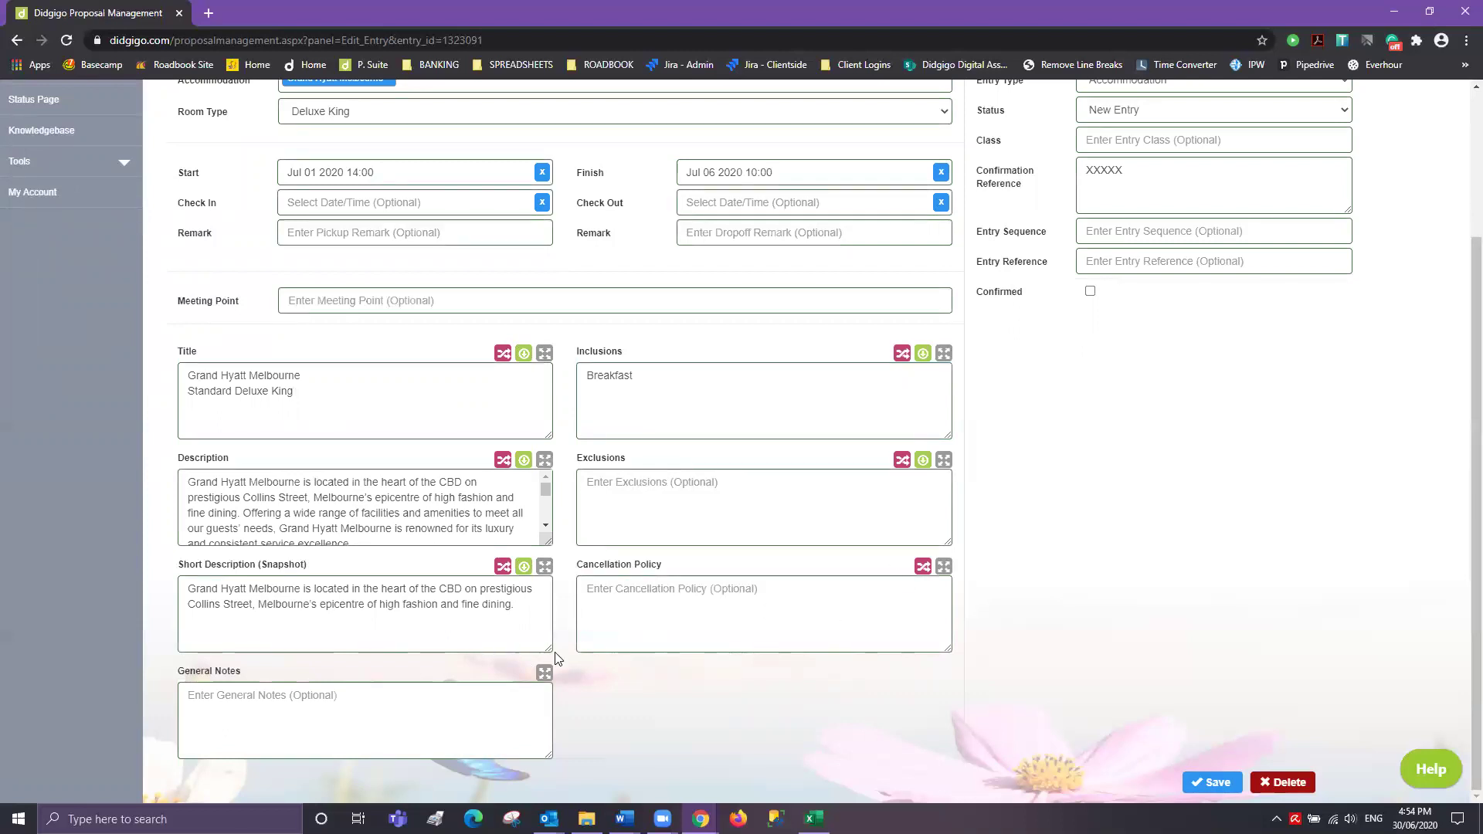
- Advance to the Afternoon Lanes and Arcades Tour entry
{"action": "scroll", "coordinate": [1151, 680], "scroll_direction": "up", "scroll_amount": 3}
{"action": "scroll", "coordinate": [1103, 658], "scroll_direction": "down", "scroll_amount": 3}
{"action": "scroll", "coordinate": [704, 595], "scroll_direction": "up", "scroll_amount": 3}
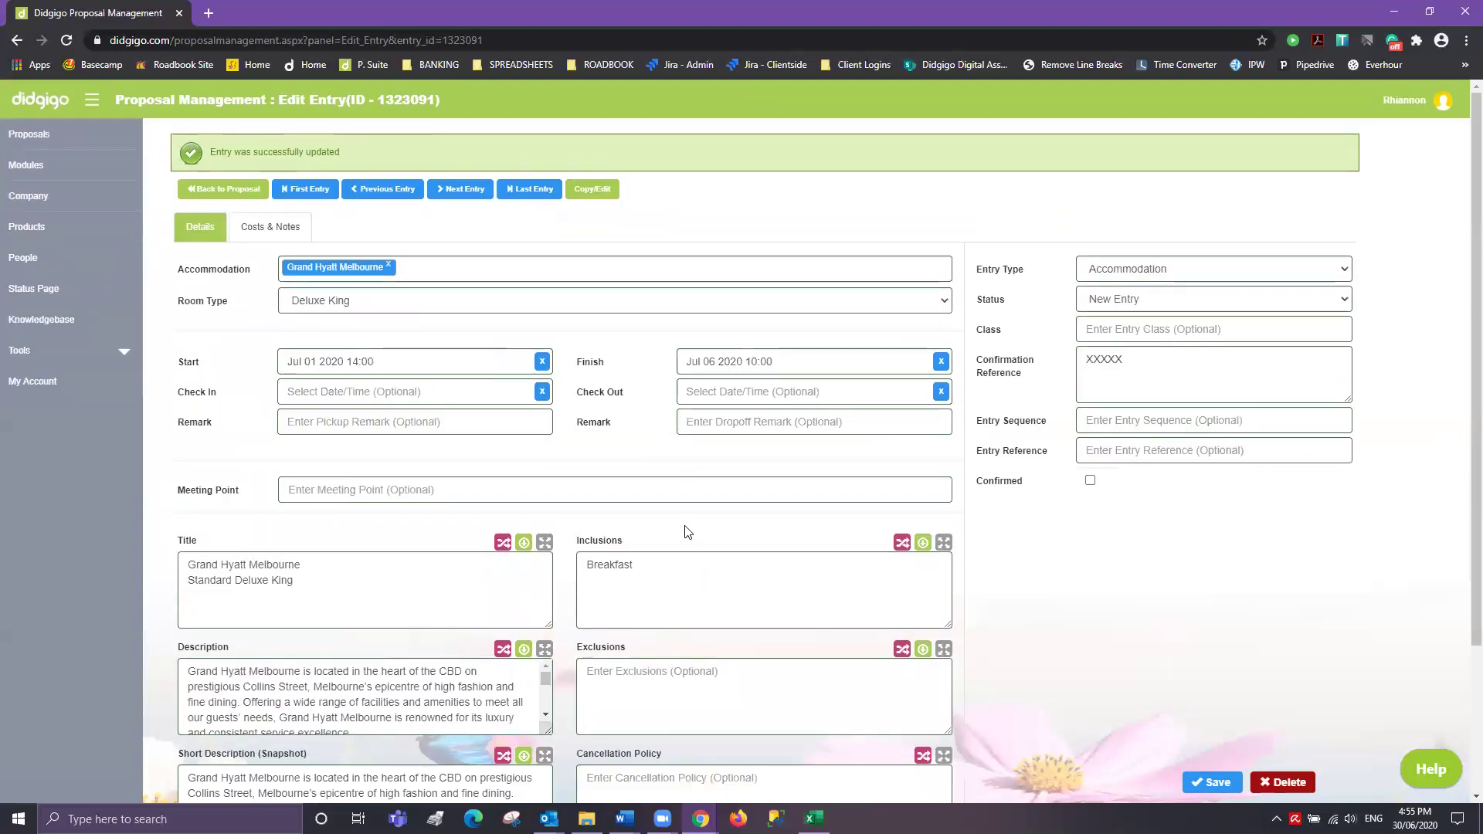
{"action": "left_click", "coordinate": [457, 196]}
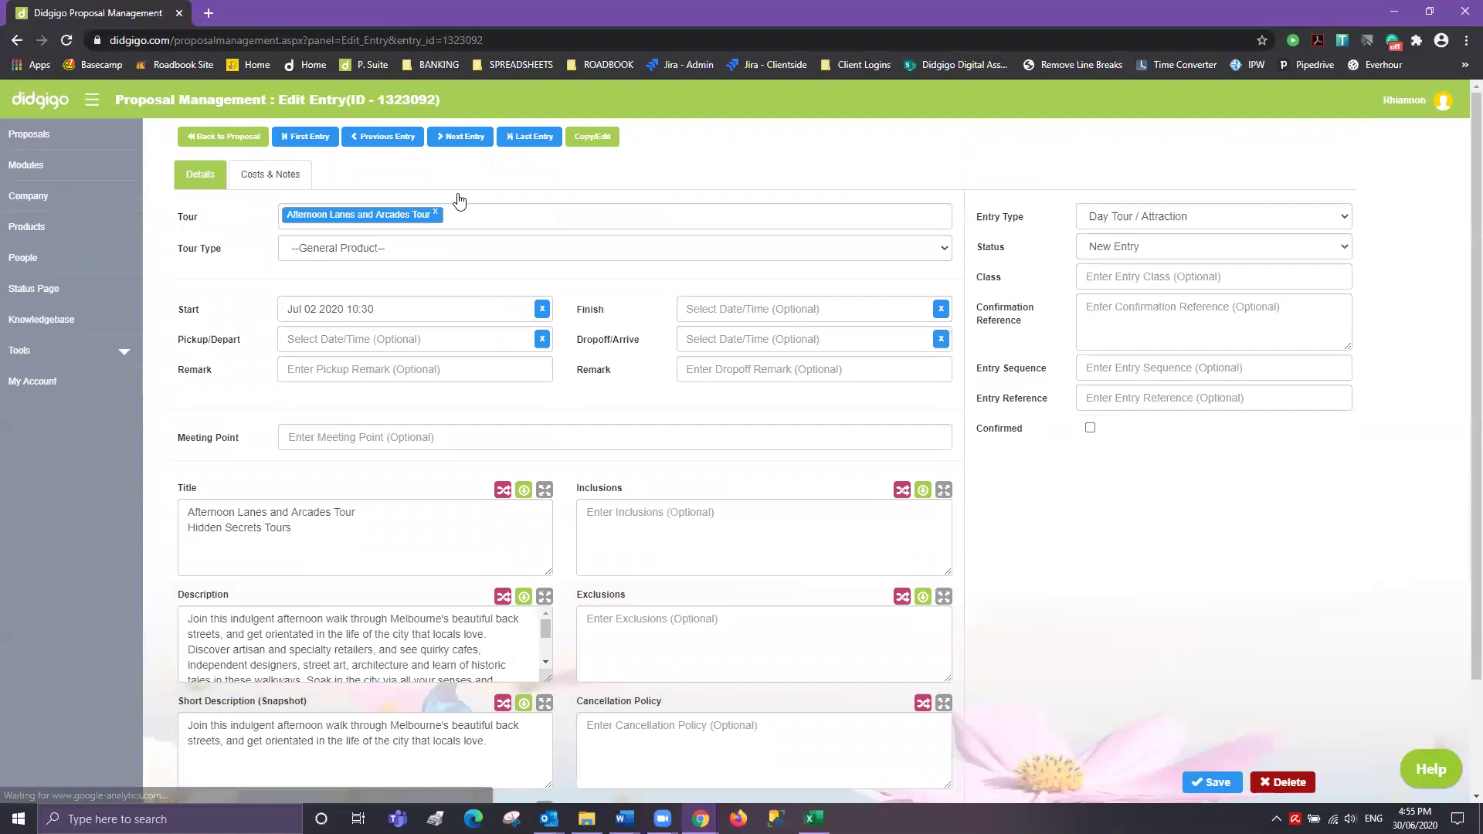
- Remove the 'Hidden Secrets Tours' line from the tour's title
{"action": "scroll", "coordinate": [403, 545], "scroll_direction": "down", "scroll_amount": 2}
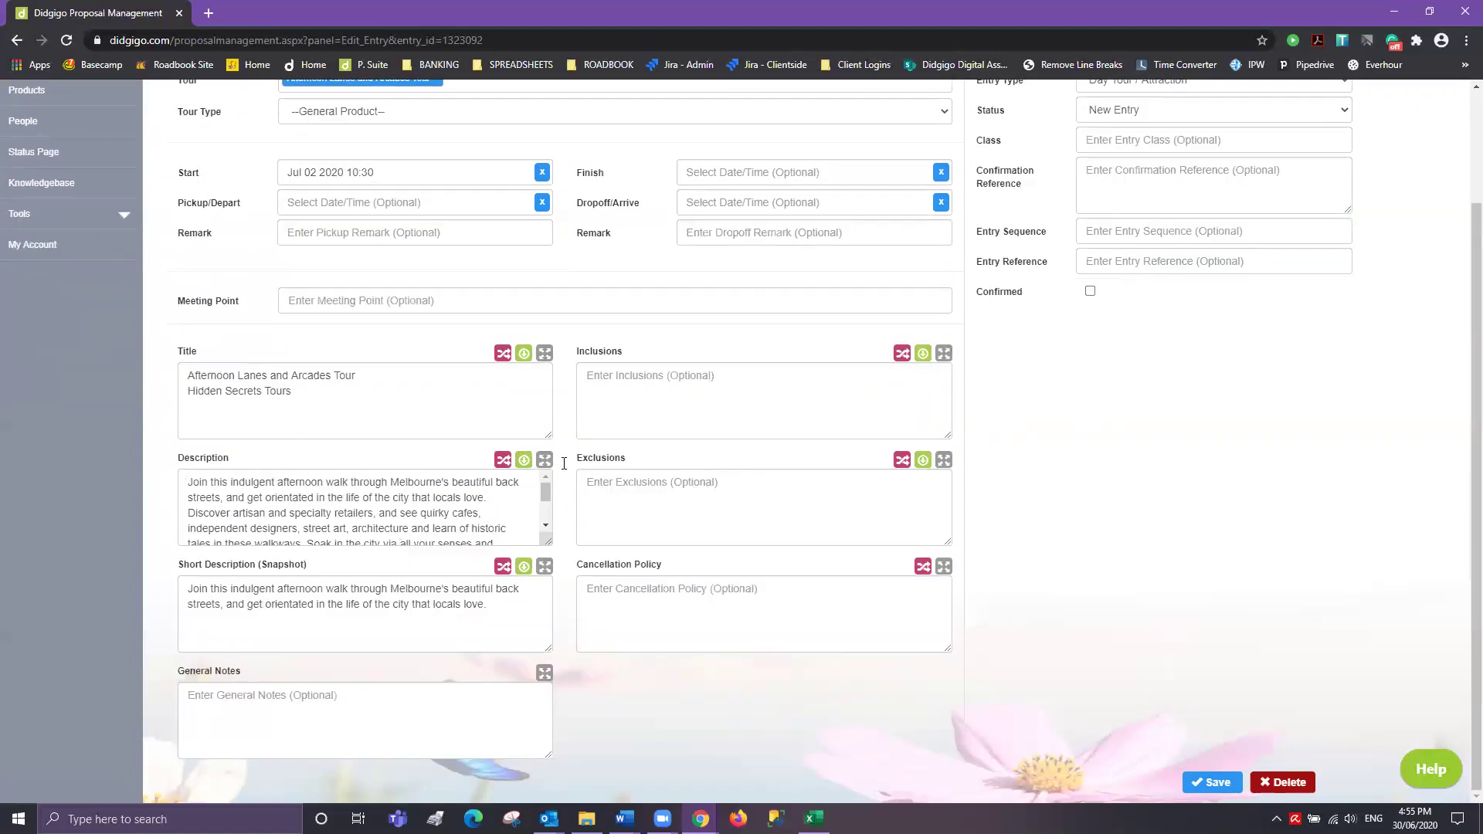
{"action": "left_click_drag", "start_coordinate": [327, 397], "coordinate": [101, 383]}
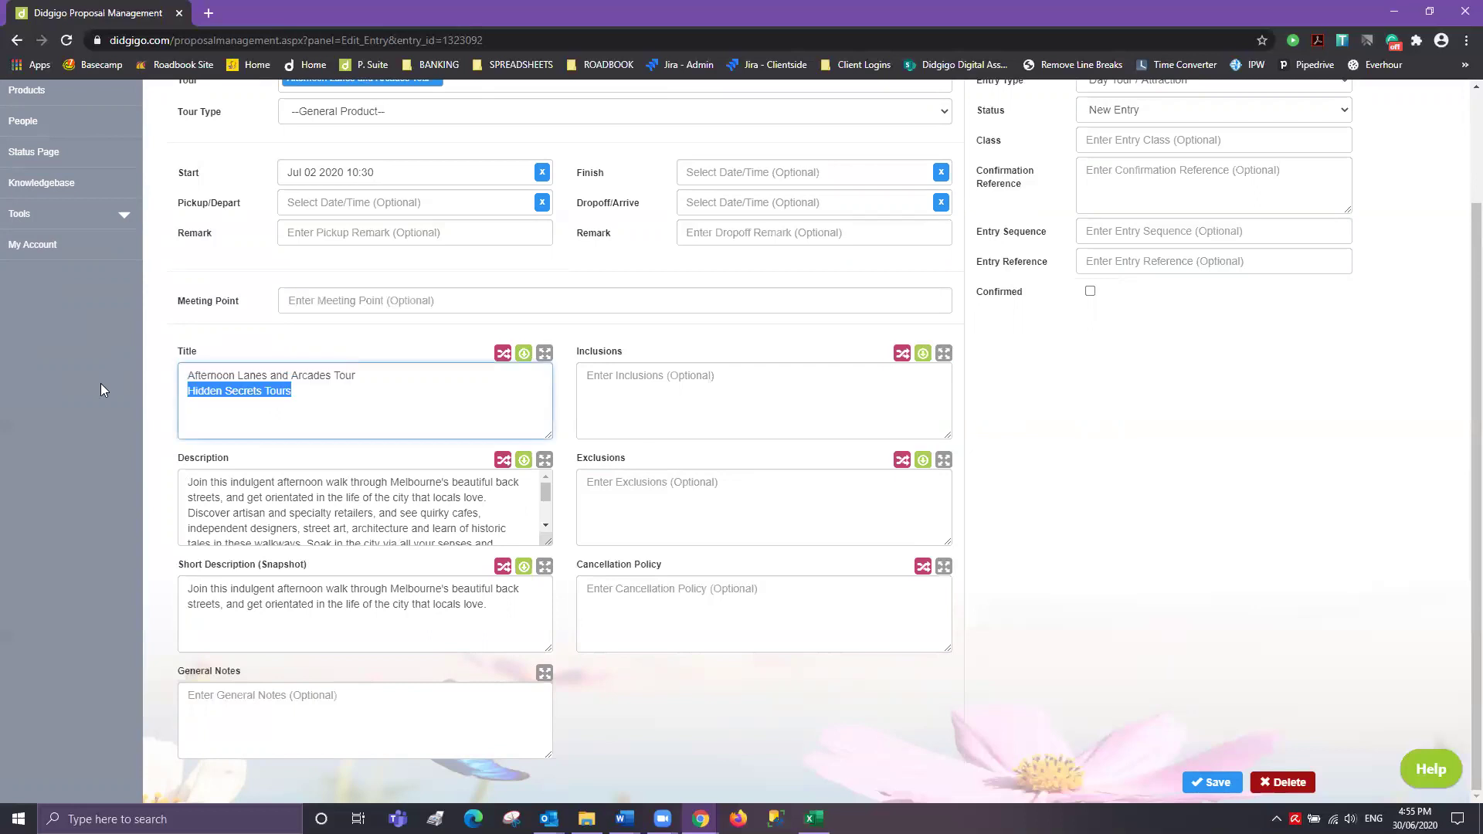
{"action": "left_click", "coordinate": [298, 398]}
{"action": "left_click_drag", "start_coordinate": [303, 399], "coordinate": [83, 382]}
{"action": "key", "text": "BackSpace"}
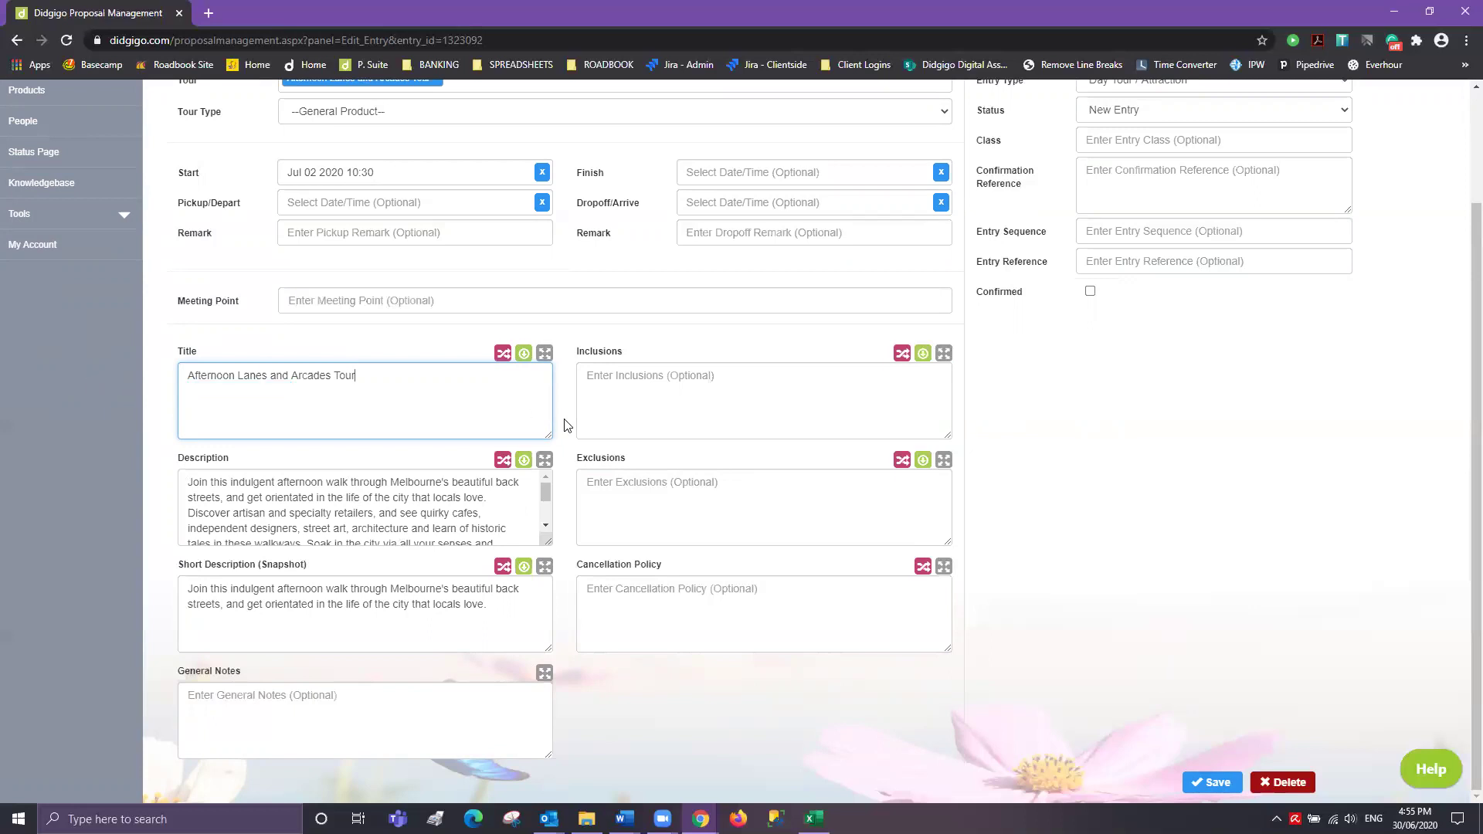
- List Tour Guide, Lunch and Transfers as inclusions and save the tour entry
{"action": "left_click", "coordinate": [613, 379]}
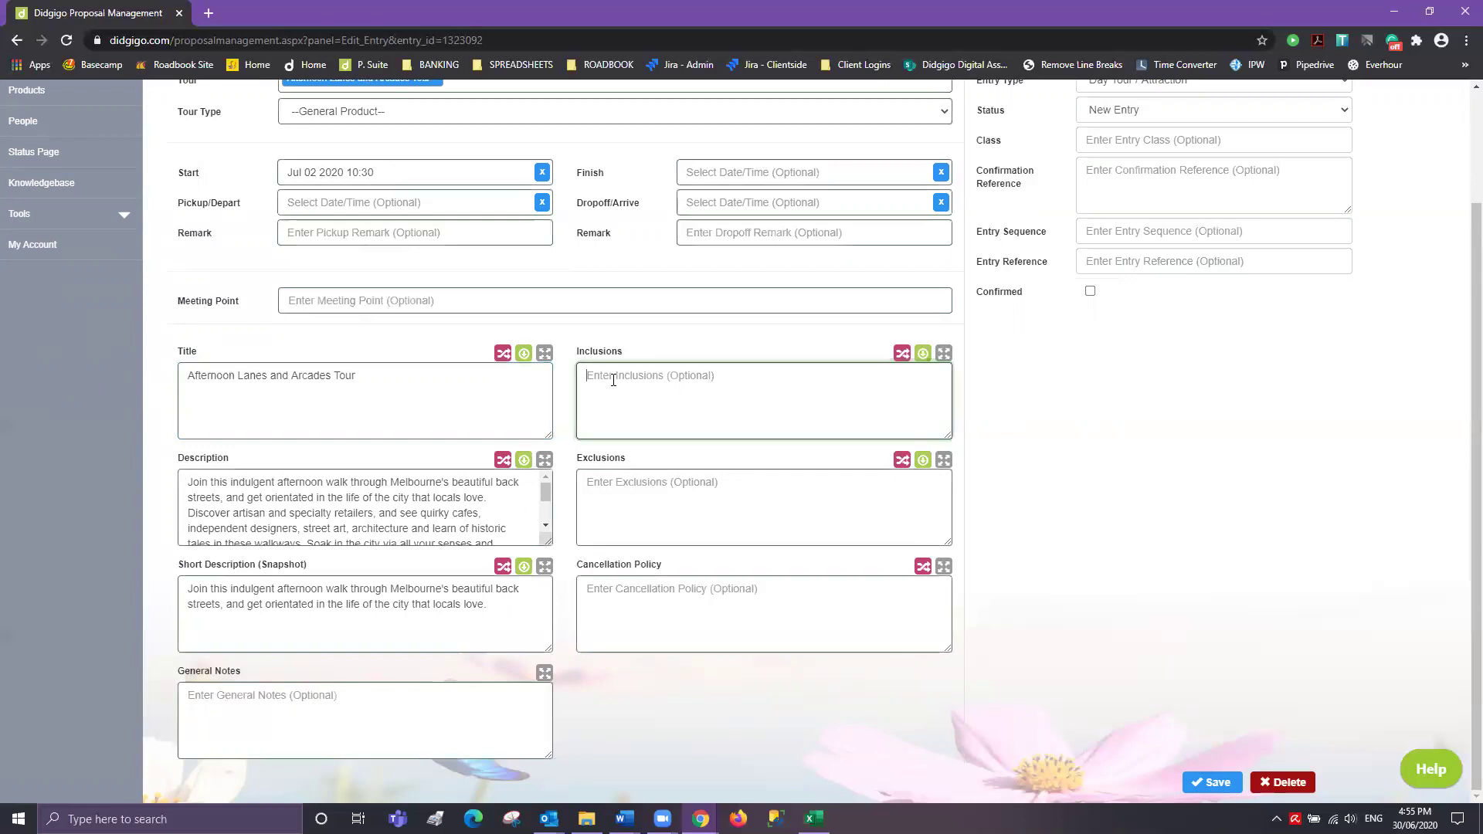
{"action": "left_click", "coordinate": [545, 460]}
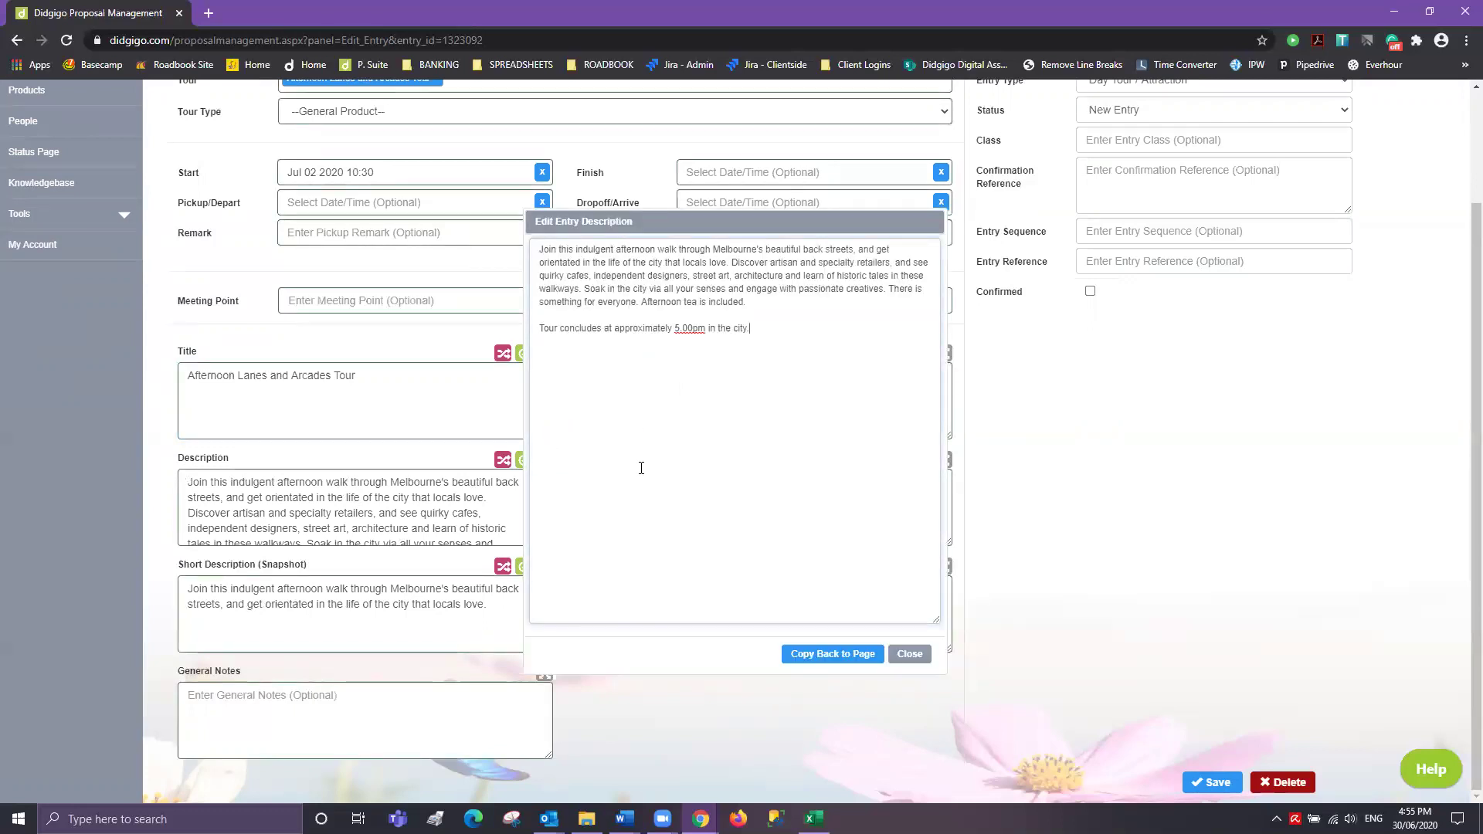
{"action": "left_click", "coordinate": [922, 661]}
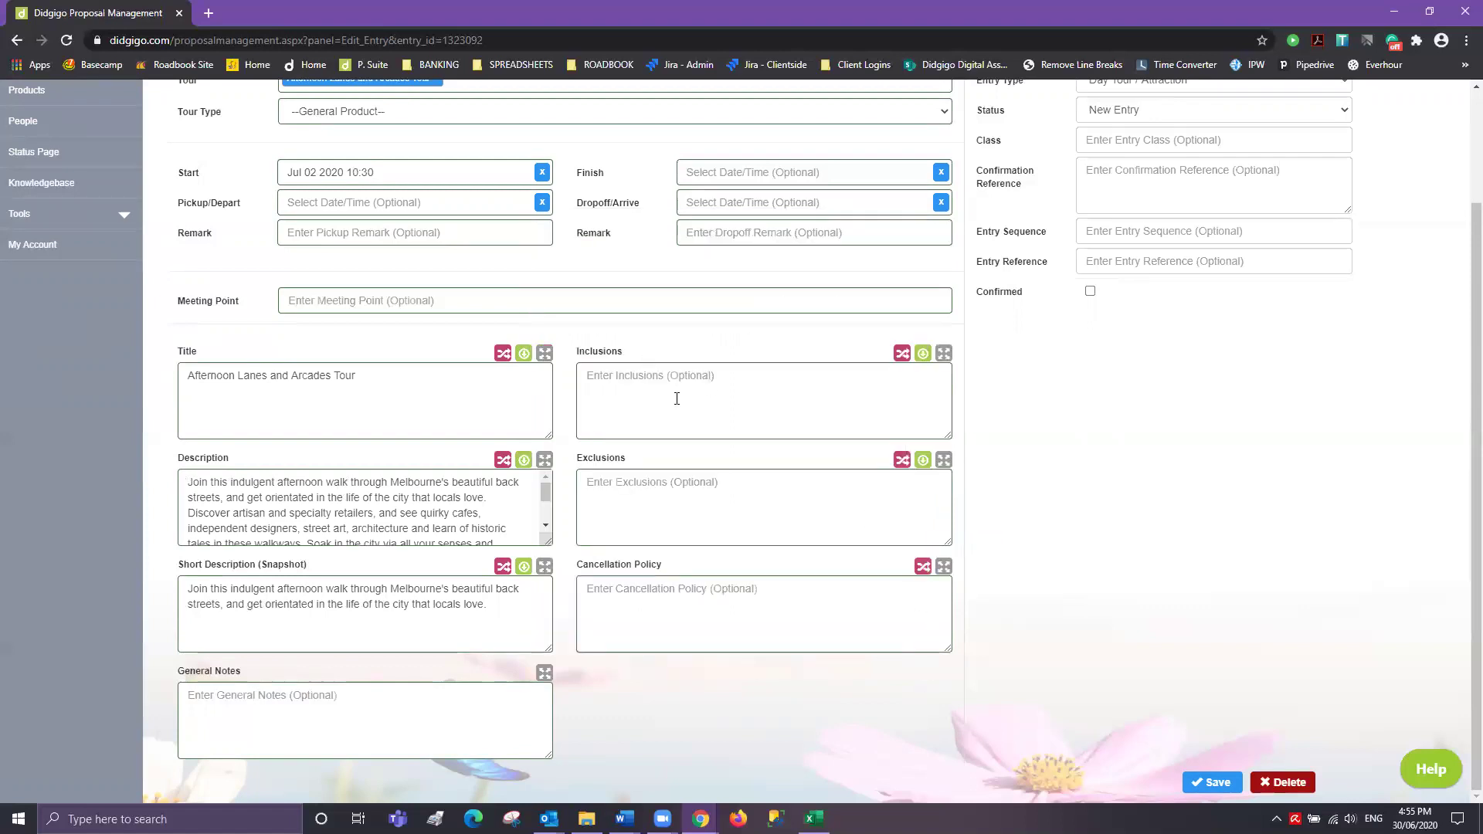
{"action": "left_click", "coordinate": [674, 376]}
{"action": "type", "text": "To"}
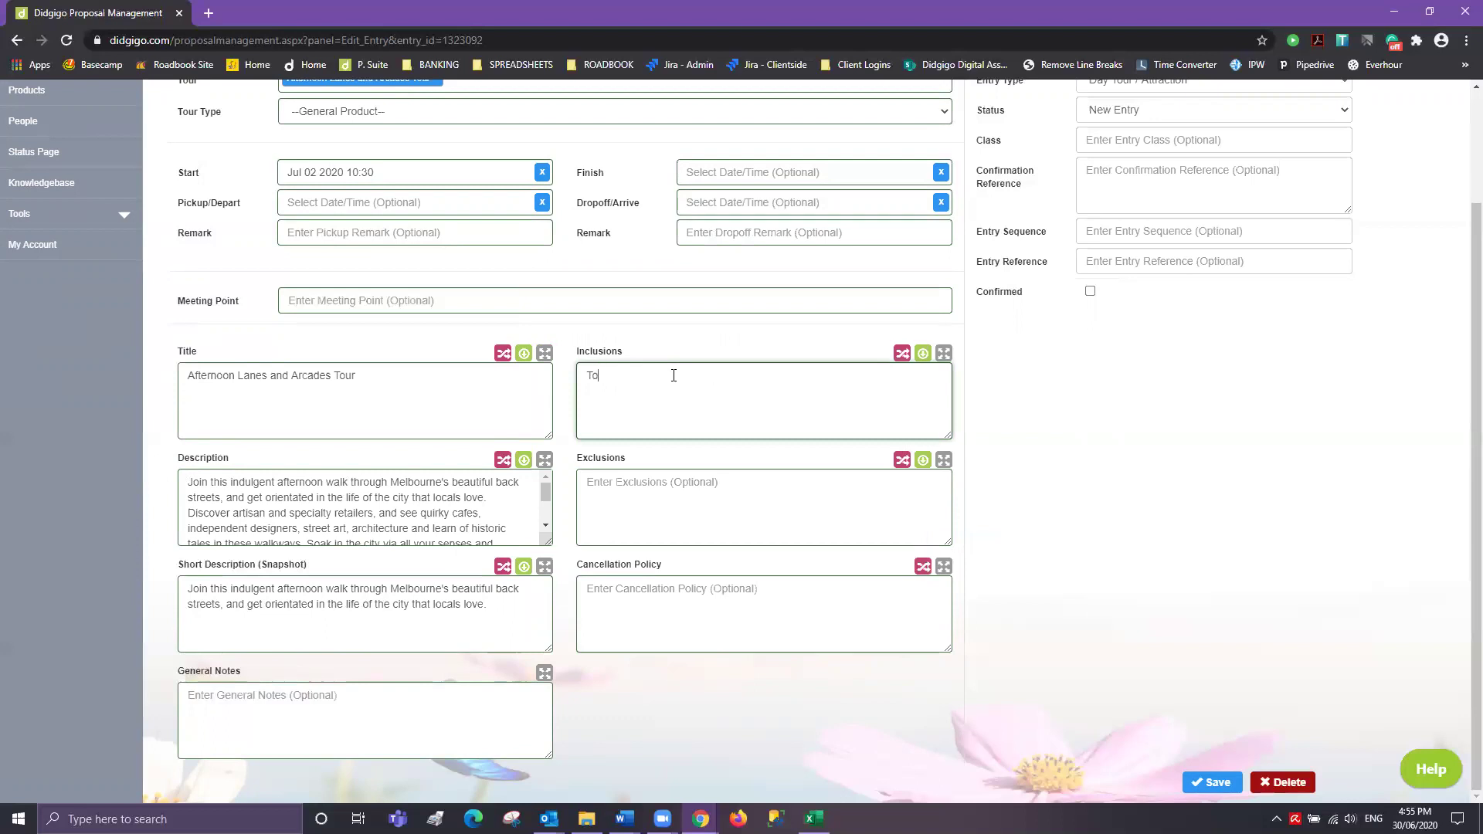
{"action": "type", "text": "ur Guide Lunch "}
{"action": "type", "text": "Transfers"}
{"action": "left_click", "coordinate": [1219, 783]}
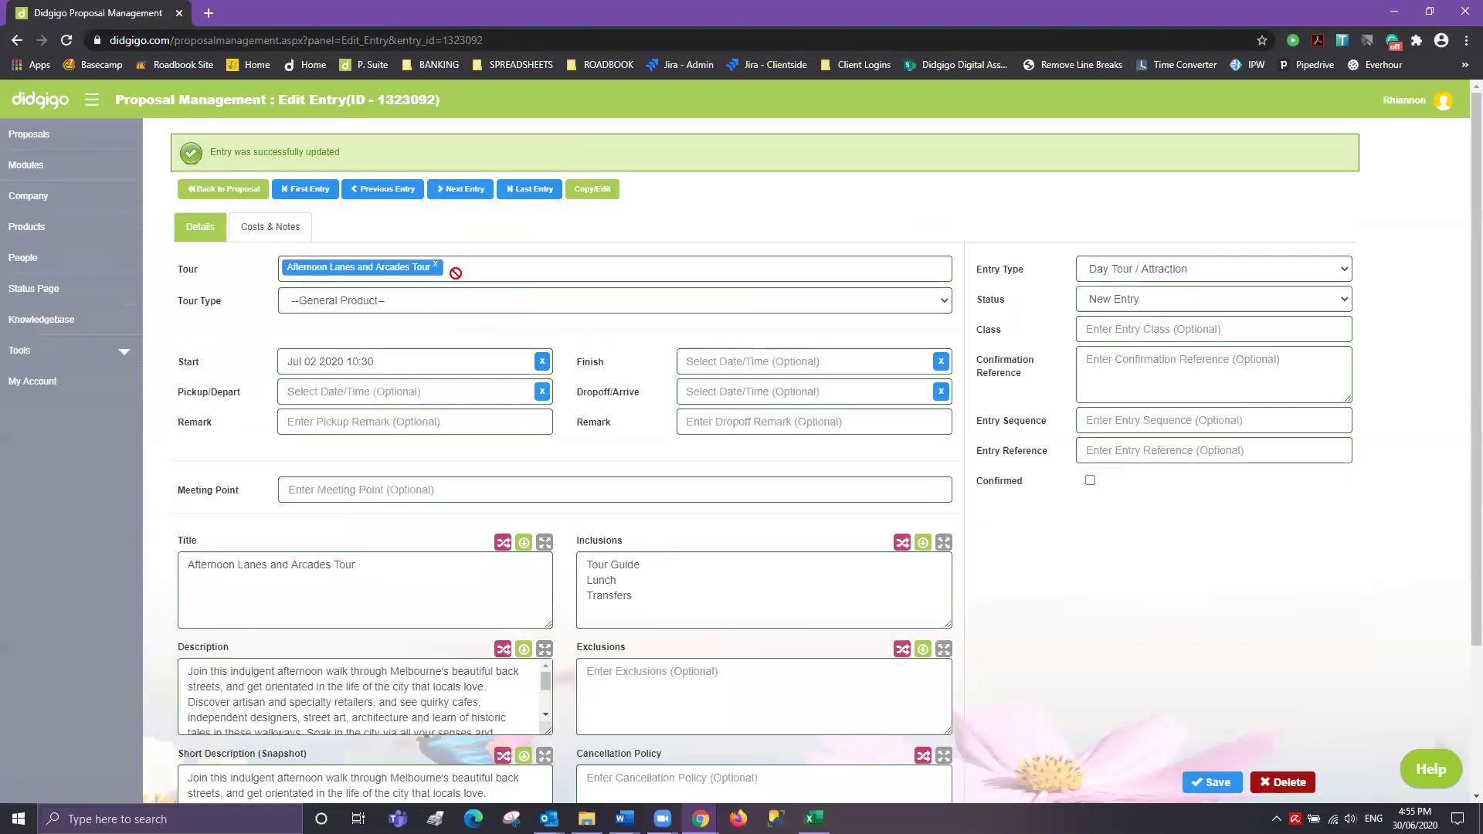
- Move to the Great Ocean Road tour entry and set its finish date to 5 July 2020
{"action": "left_click", "coordinate": [464, 191]}
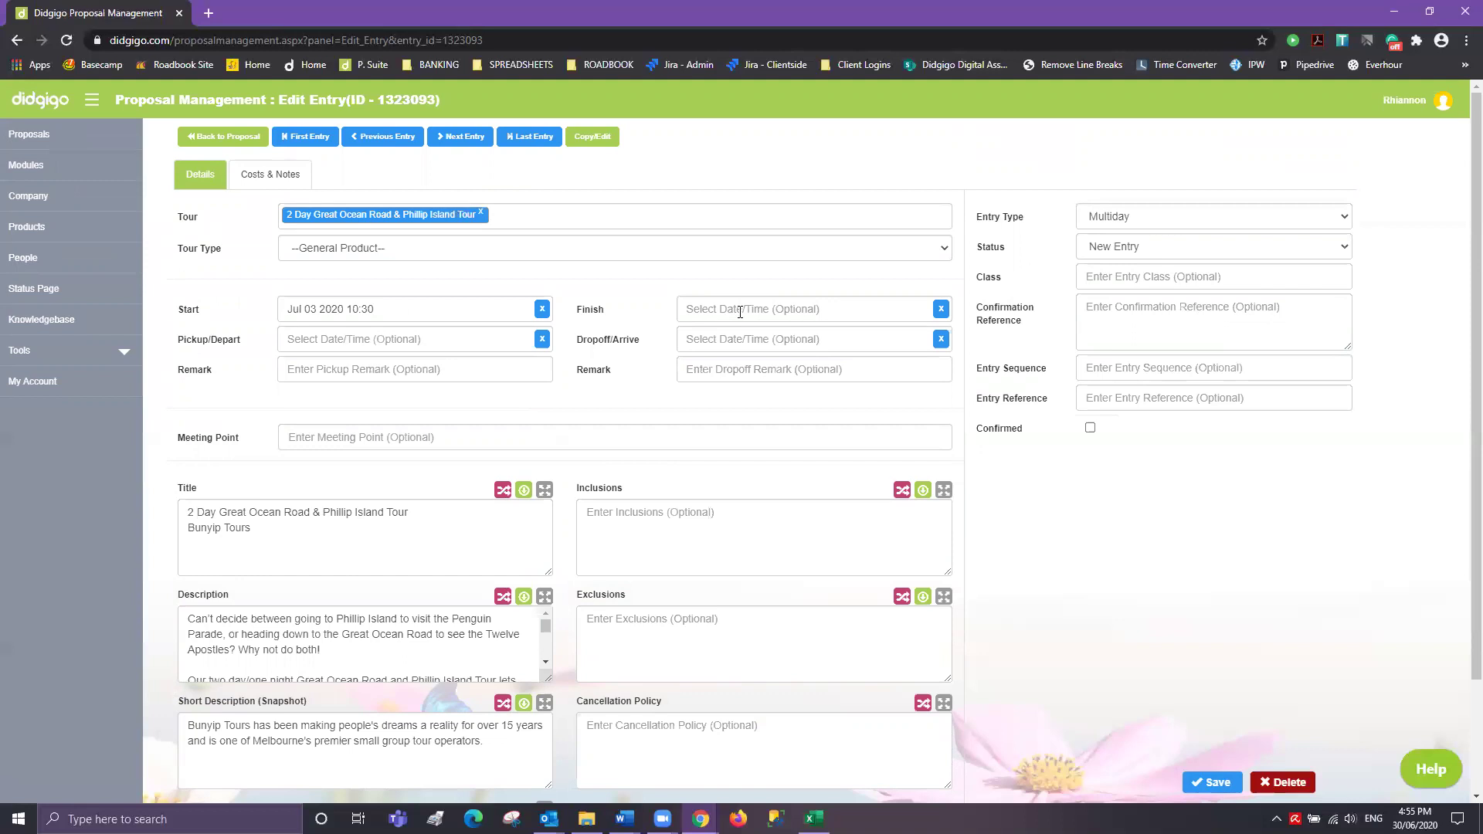
{"action": "left_click", "coordinate": [740, 311]}
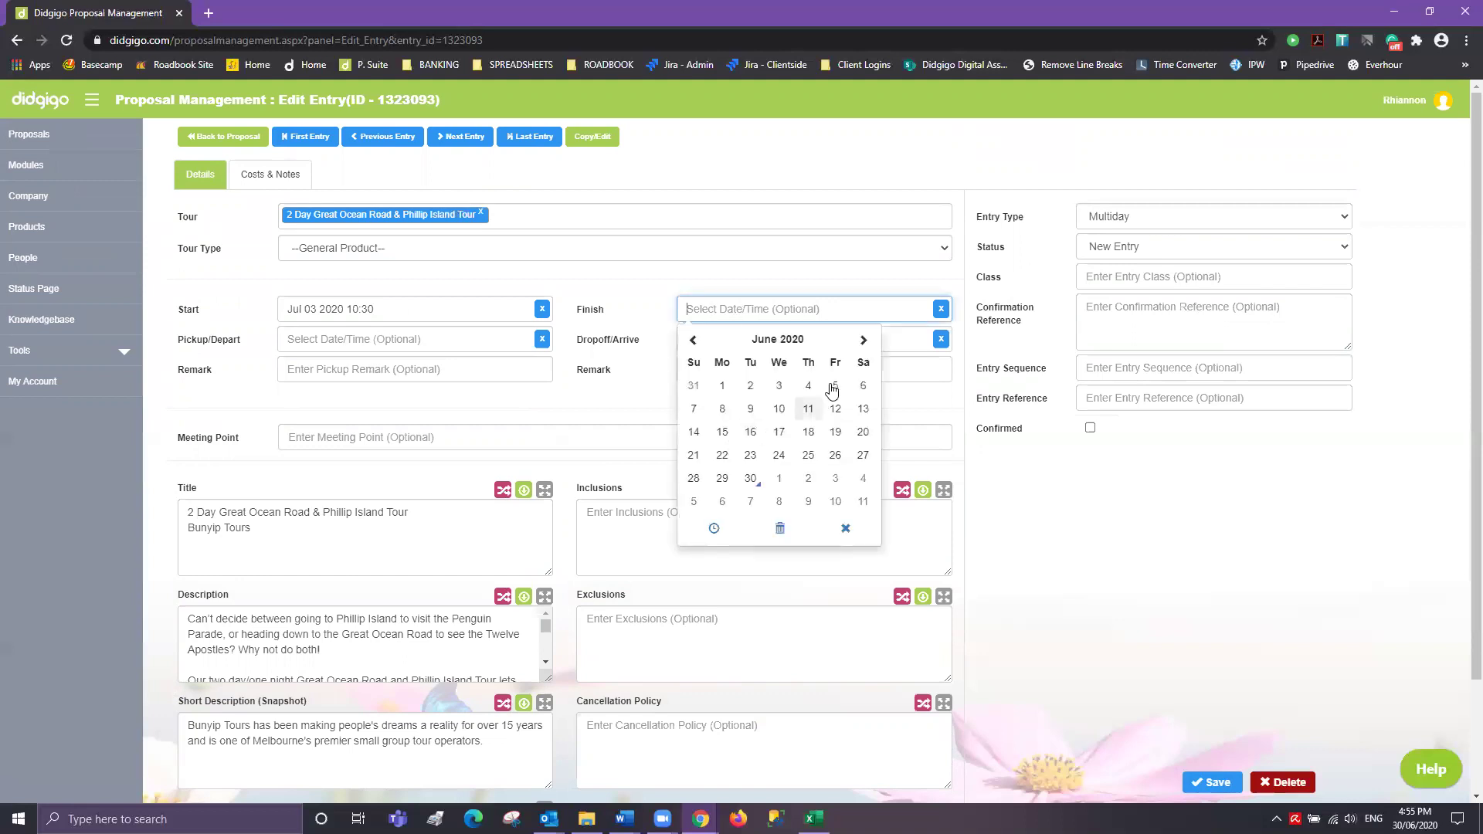
{"action": "left_click", "coordinate": [862, 340]}
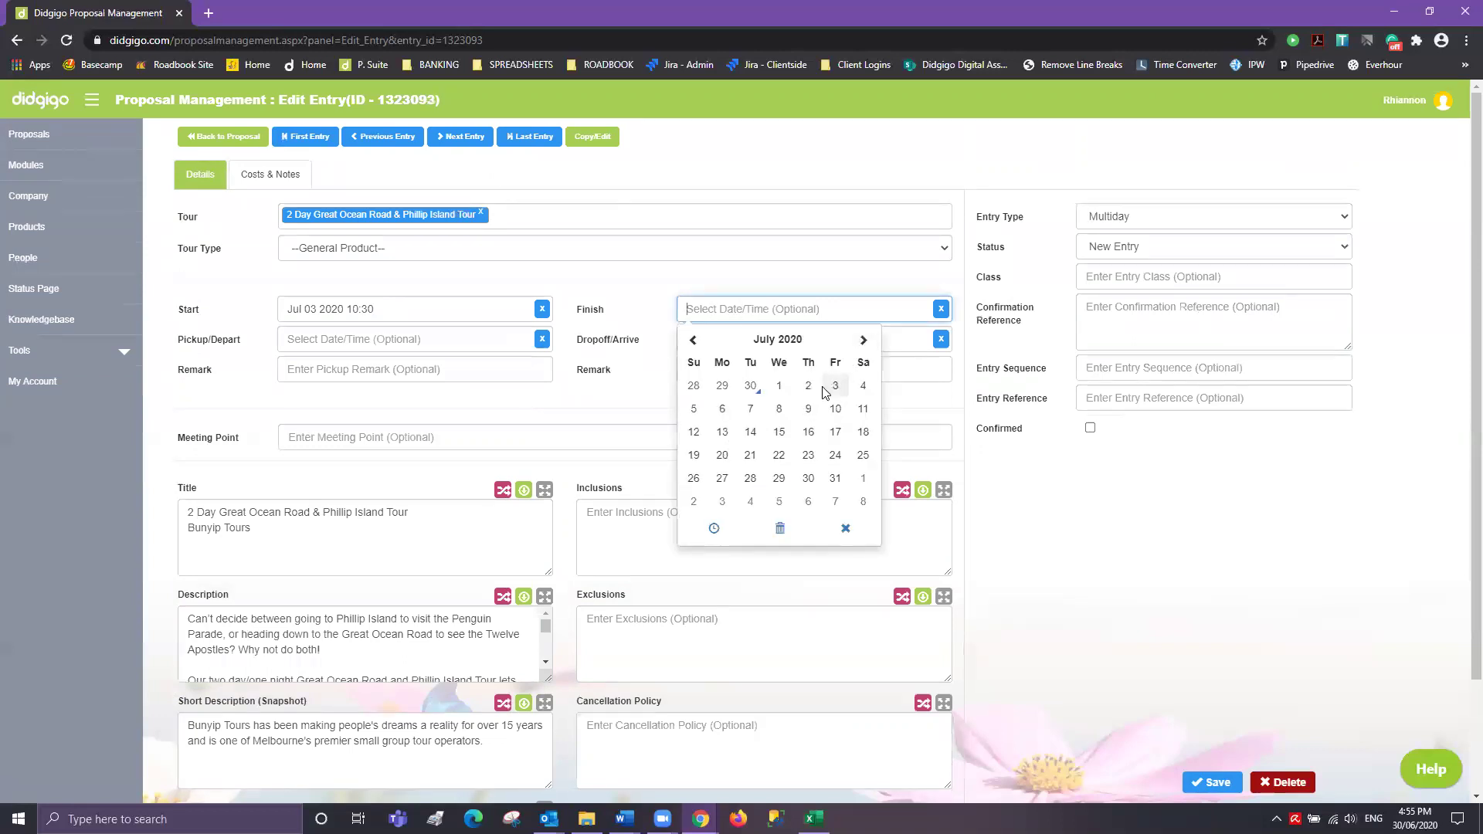
{"action": "left_click", "coordinate": [694, 409]}
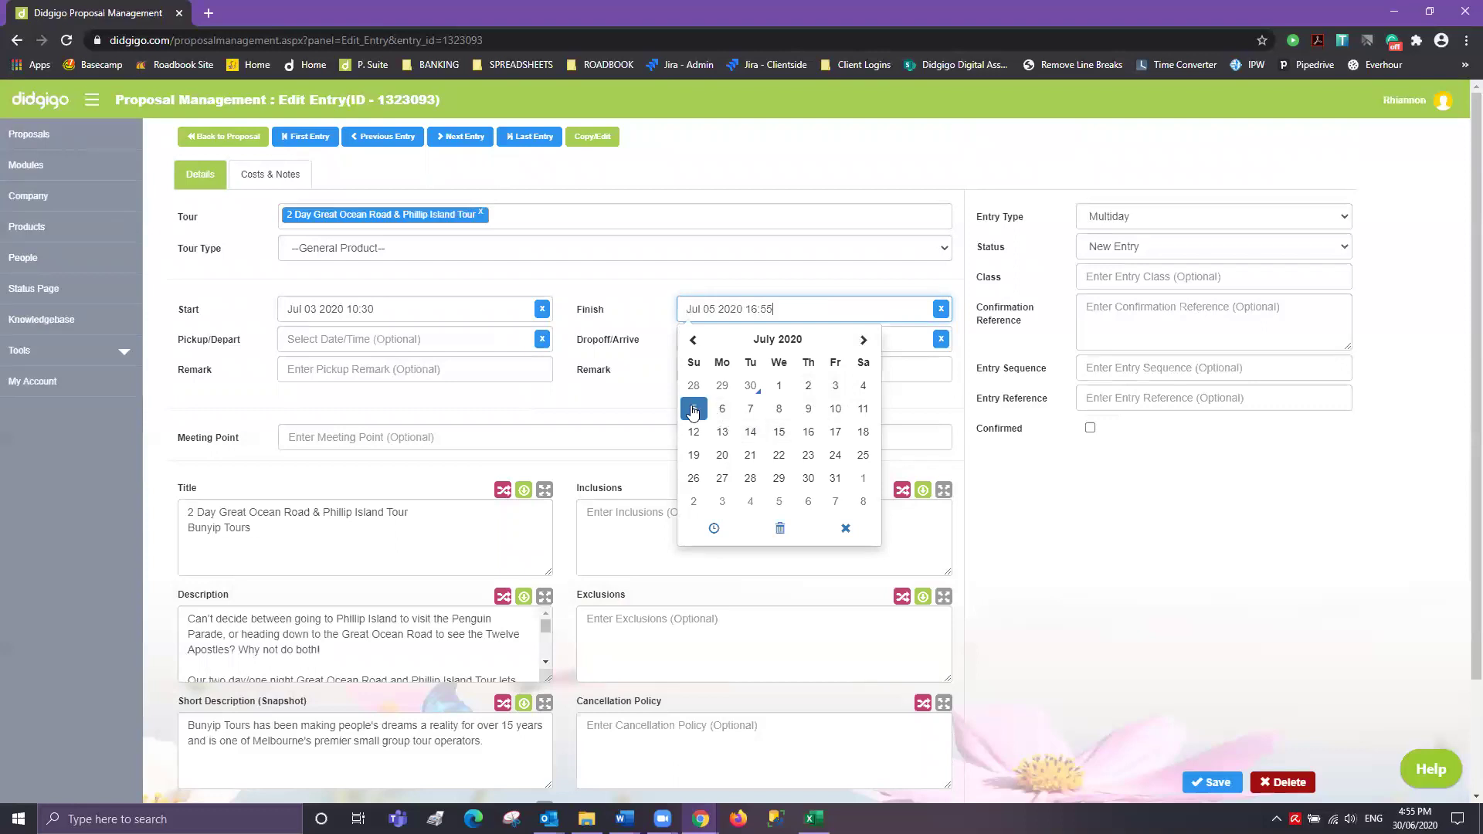
- Set the finish time's minutes to 00 so the finish reads 16:00
{"action": "left_click", "coordinate": [717, 530]}
{"action": "left_click", "coordinate": [842, 445]}
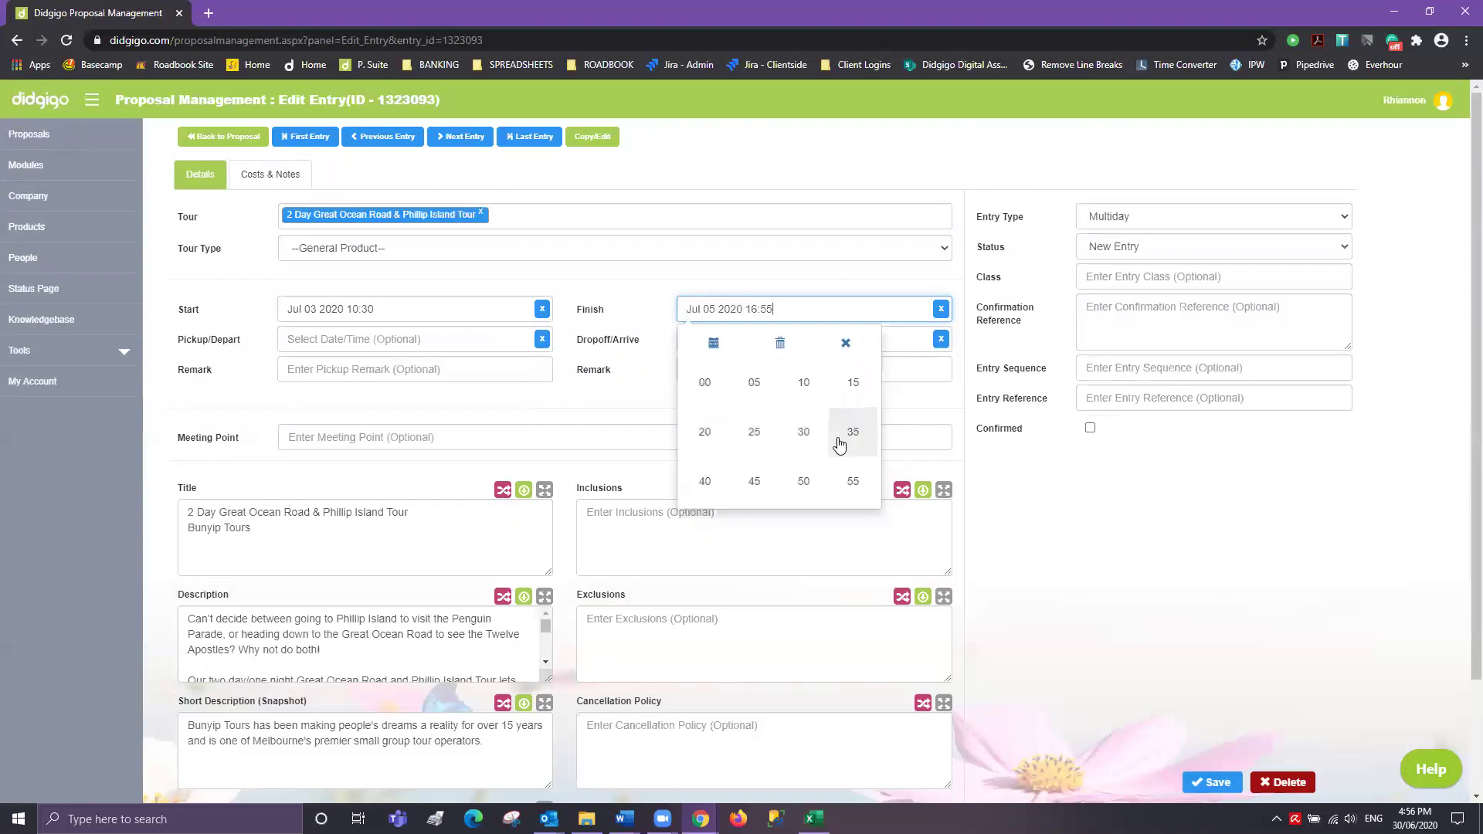
{"action": "left_click", "coordinate": [710, 384]}
{"action": "left_click", "coordinate": [386, 390]}
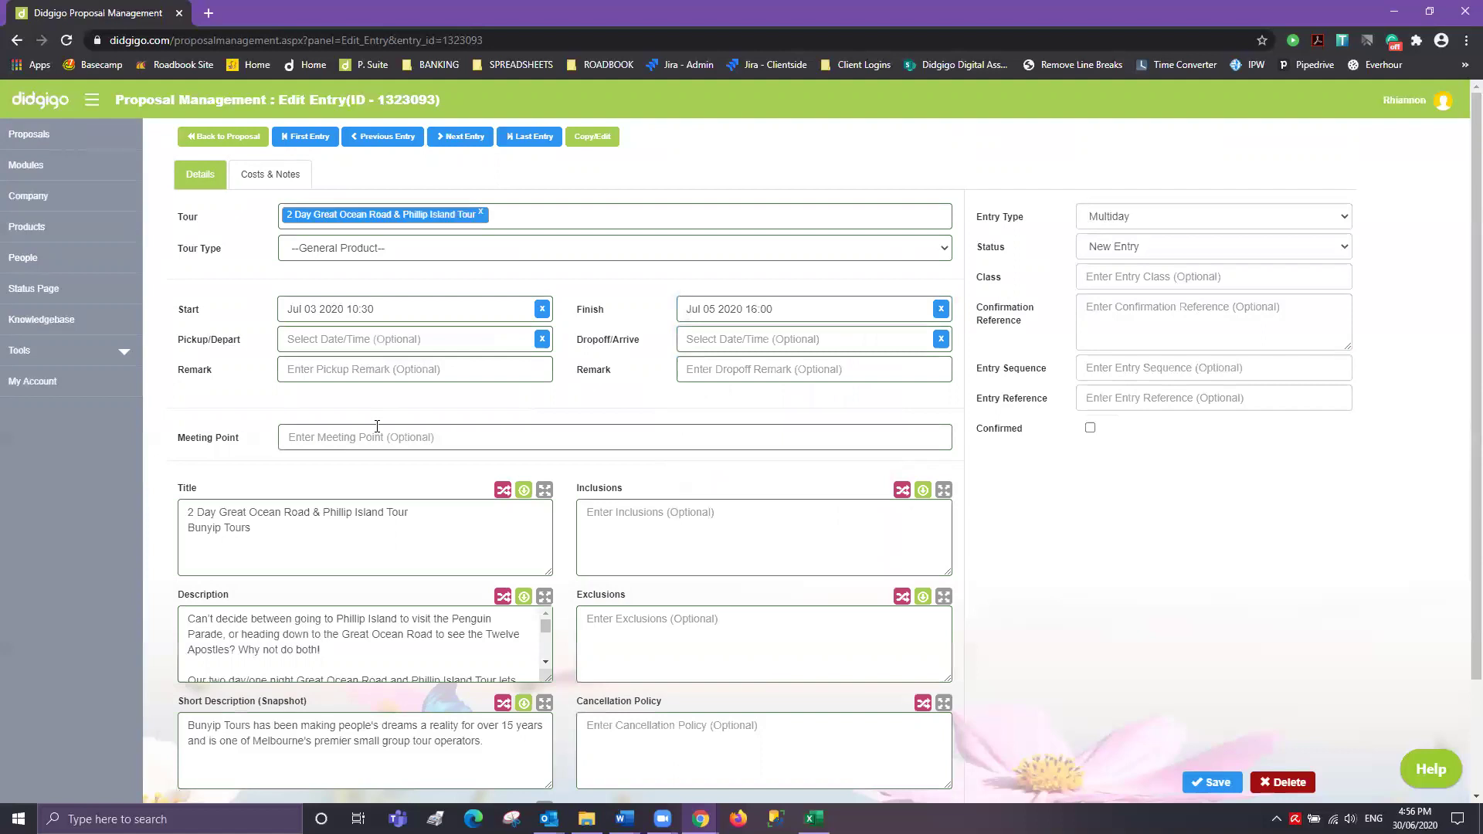
{"action": "scroll", "coordinate": [377, 426], "scroll_direction": "down", "scroll_amount": 2}
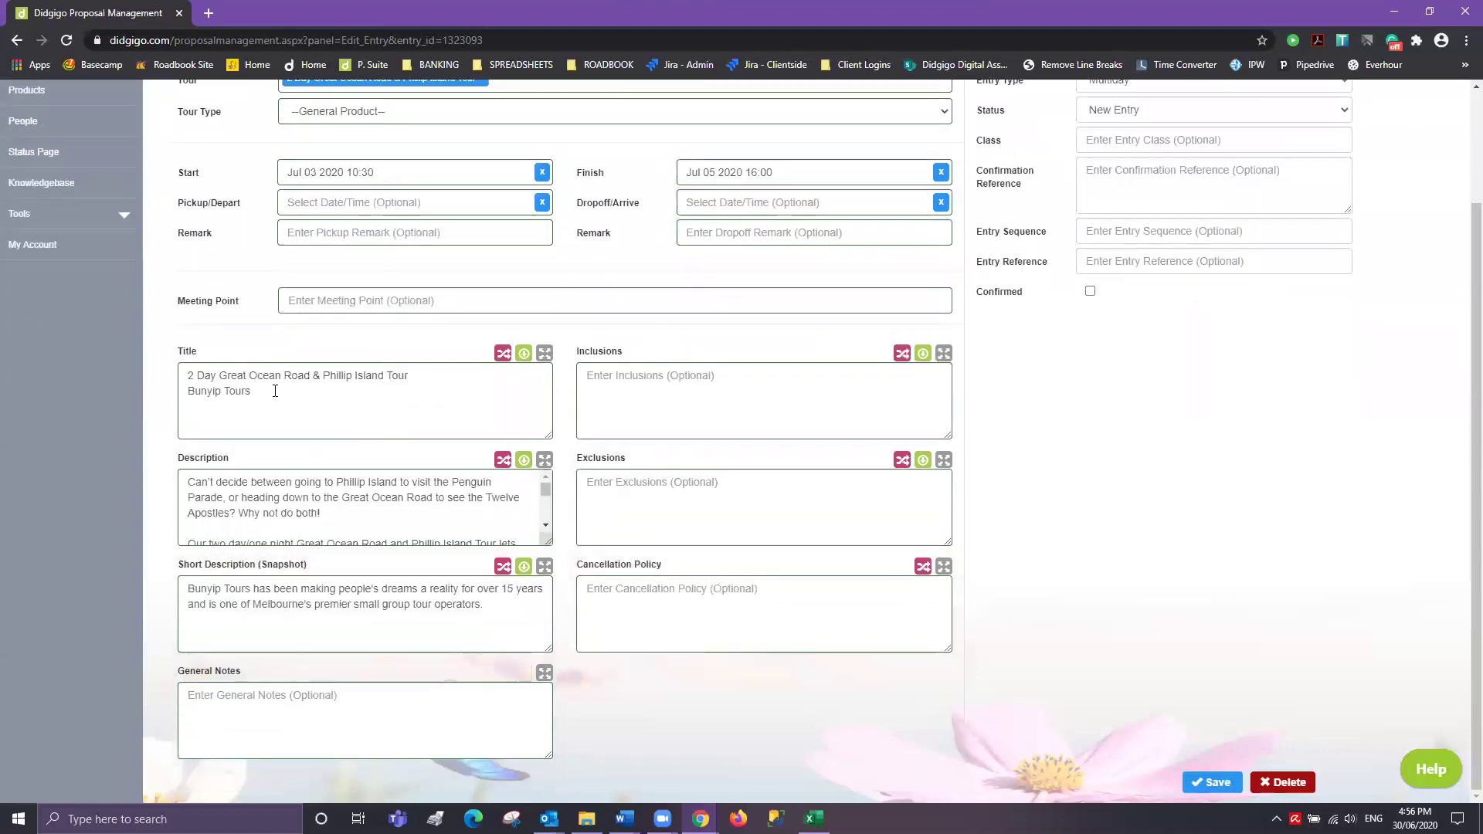
- Delete the 'Bunyip Tours' line from the tour title and review the full description
{"action": "left_click_drag", "start_coordinate": [275, 391], "coordinate": [40, 388]}
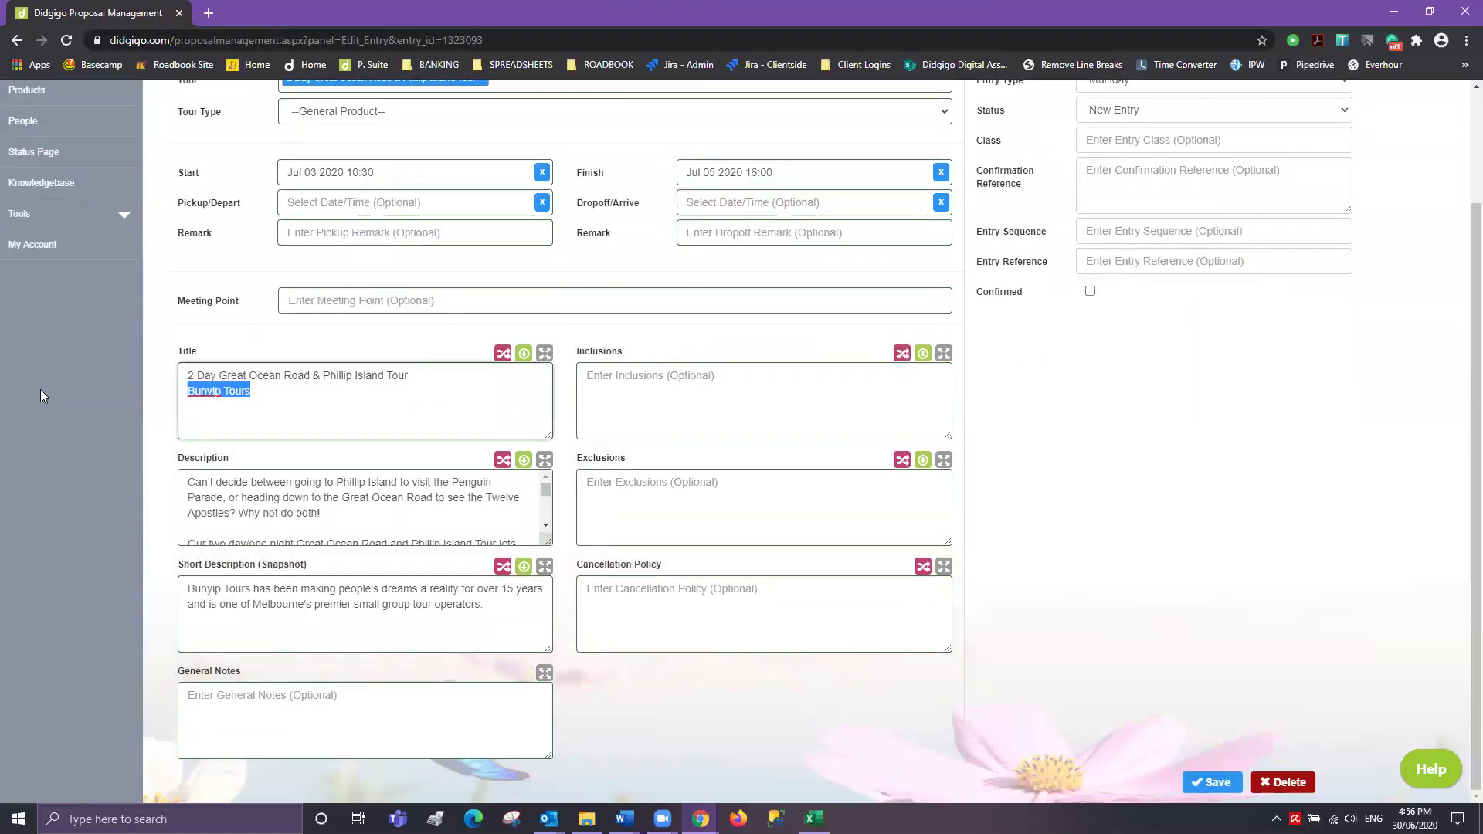
{"action": "key", "text": "BackSpace"}
{"action": "key", "text": "BackSpace"}
{"action": "scroll", "coordinate": [453, 519], "scroll_direction": "down", "scroll_amount": 1}
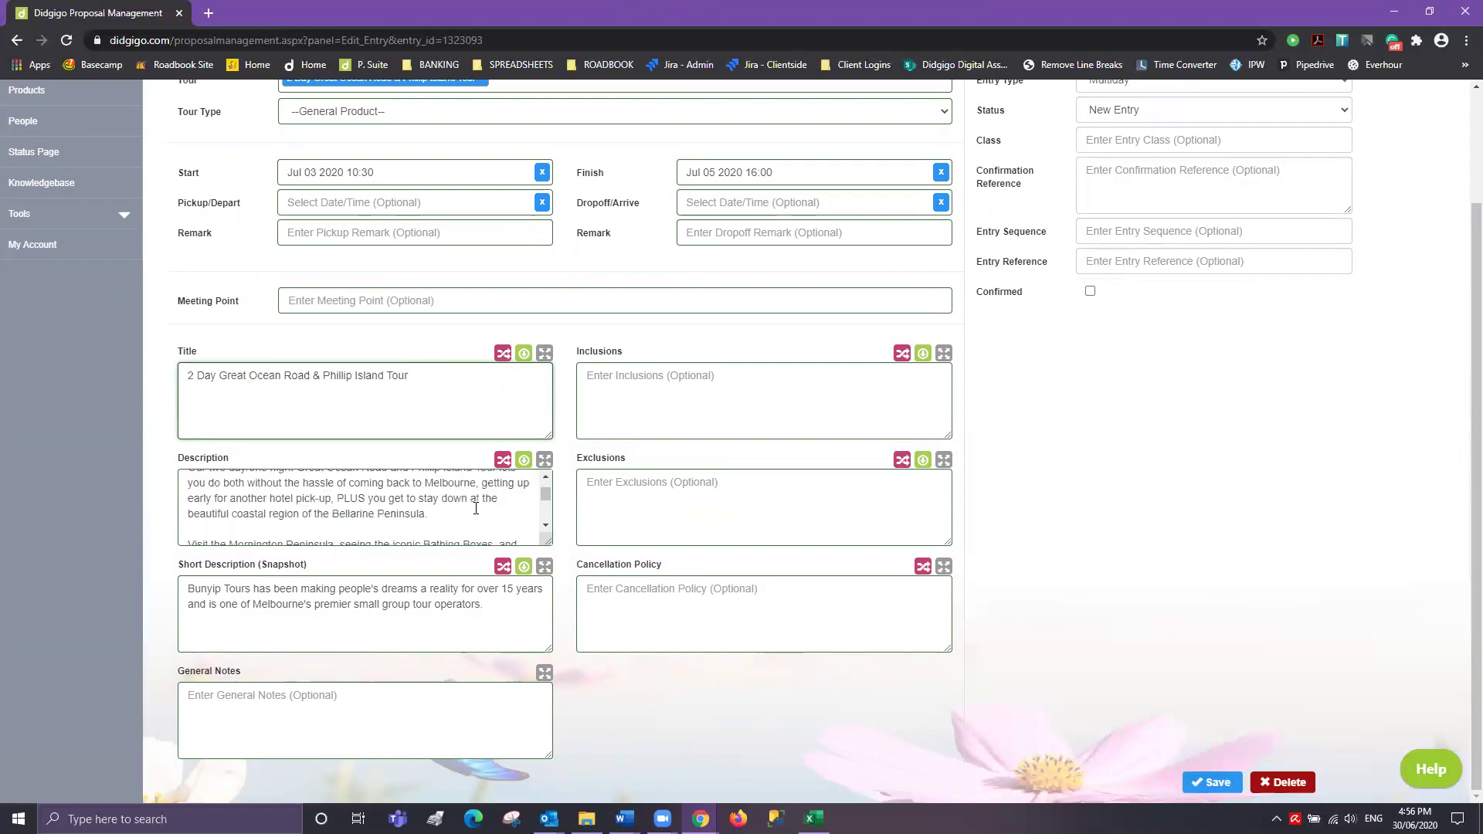
{"action": "left_click", "coordinate": [544, 459]}
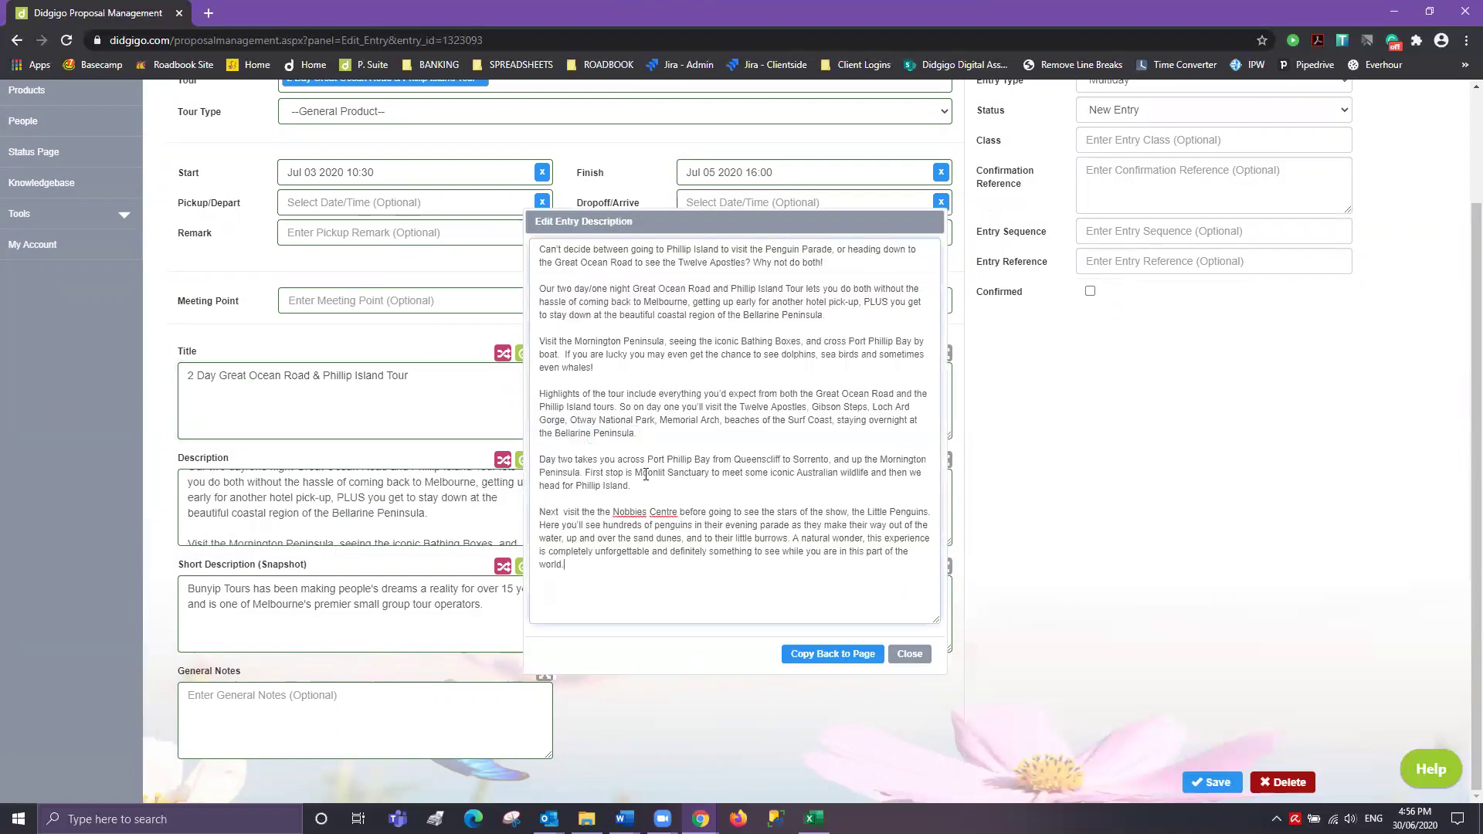
{"action": "left_click", "coordinate": [910, 655]}
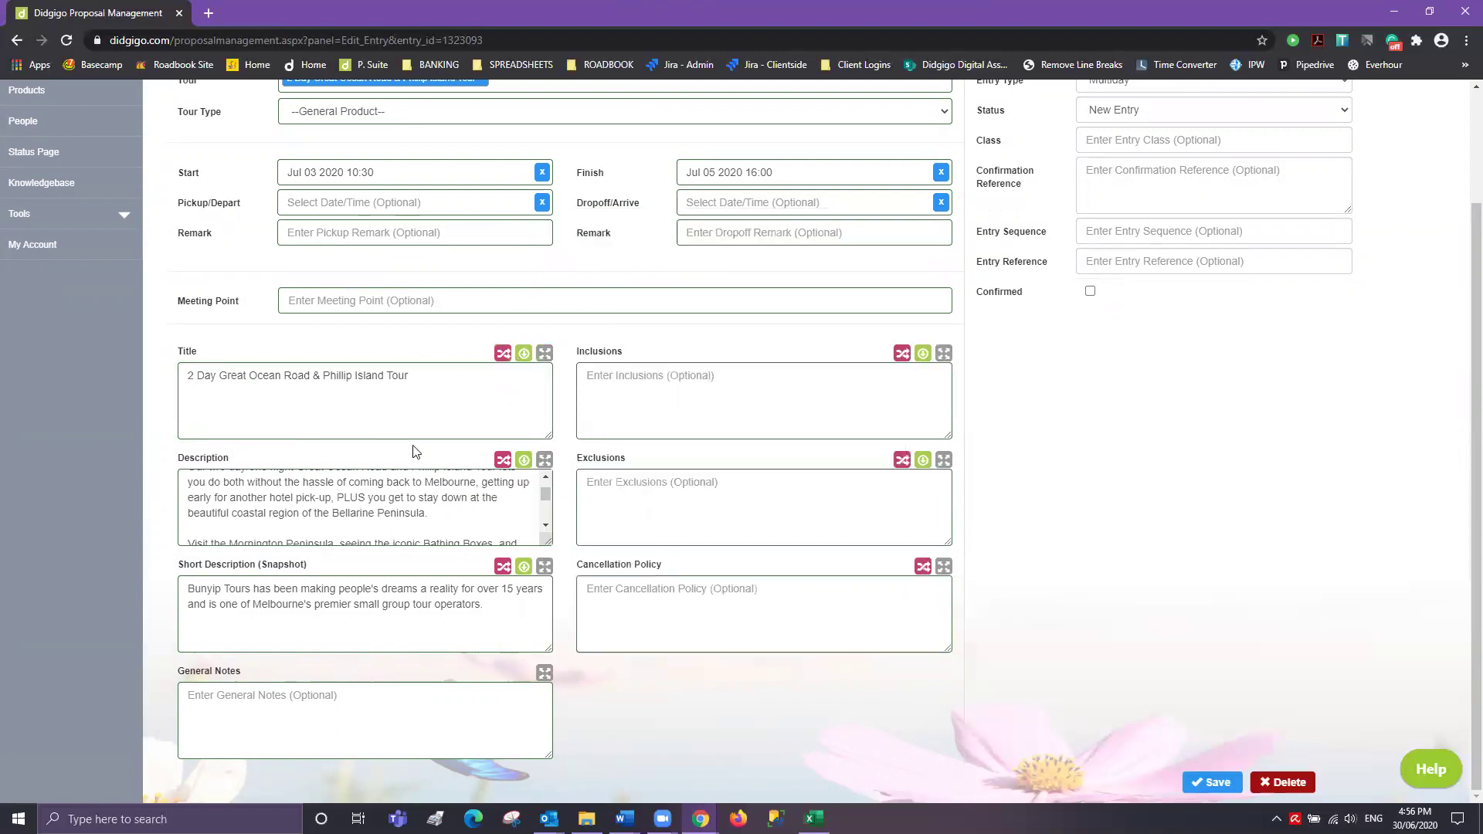
- Enter inclusions 'Transfers Accommodation Meals as listed', save the tour, and go to the next entry
{"action": "left_click", "coordinate": [604, 376]}
{"action": "type", "text": "Transfers Accomm"}
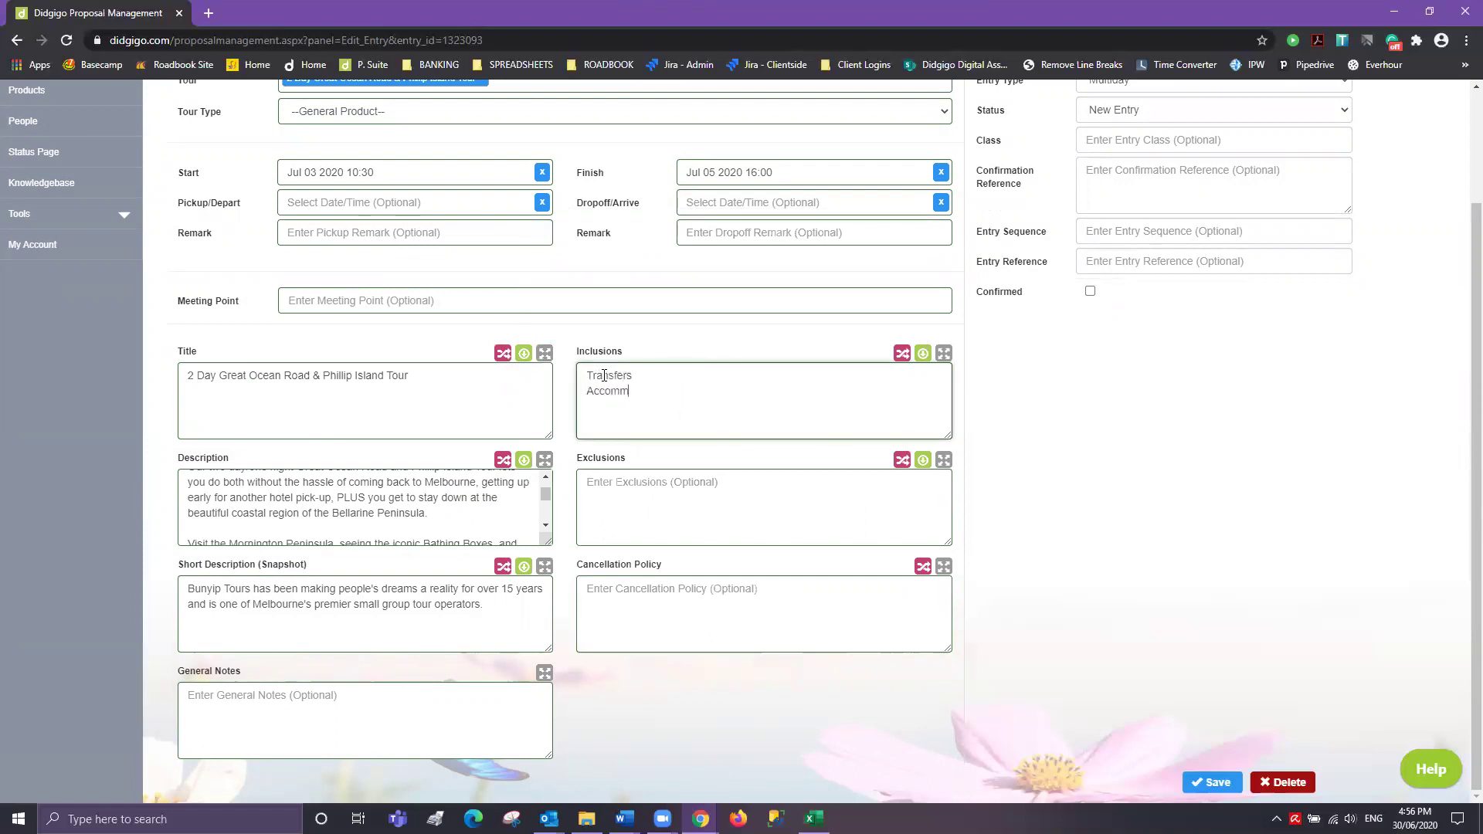
{"action": "type", "text": "odation Meals as listed"}
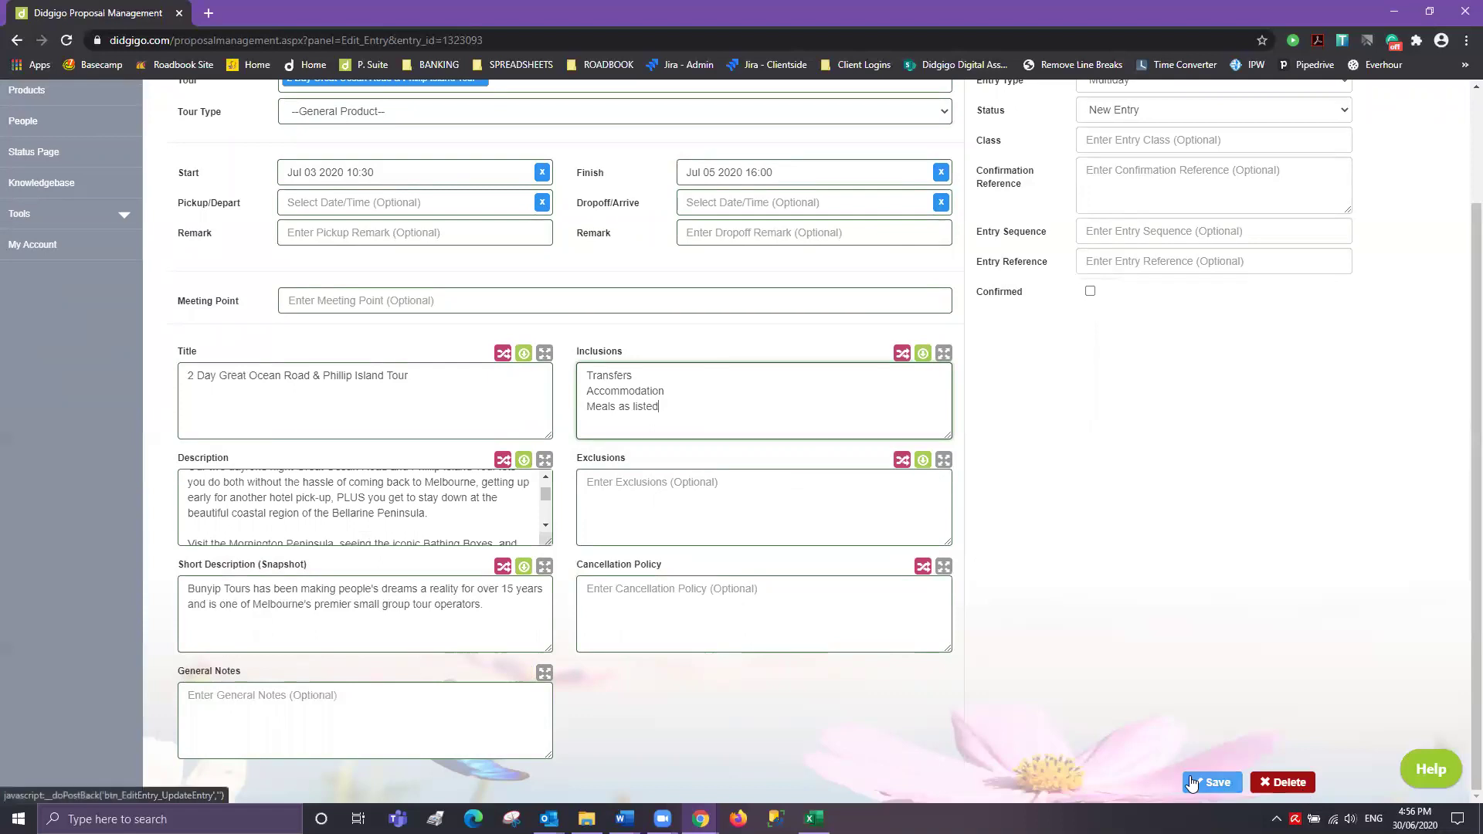
{"action": "left_click", "coordinate": [665, 478]}
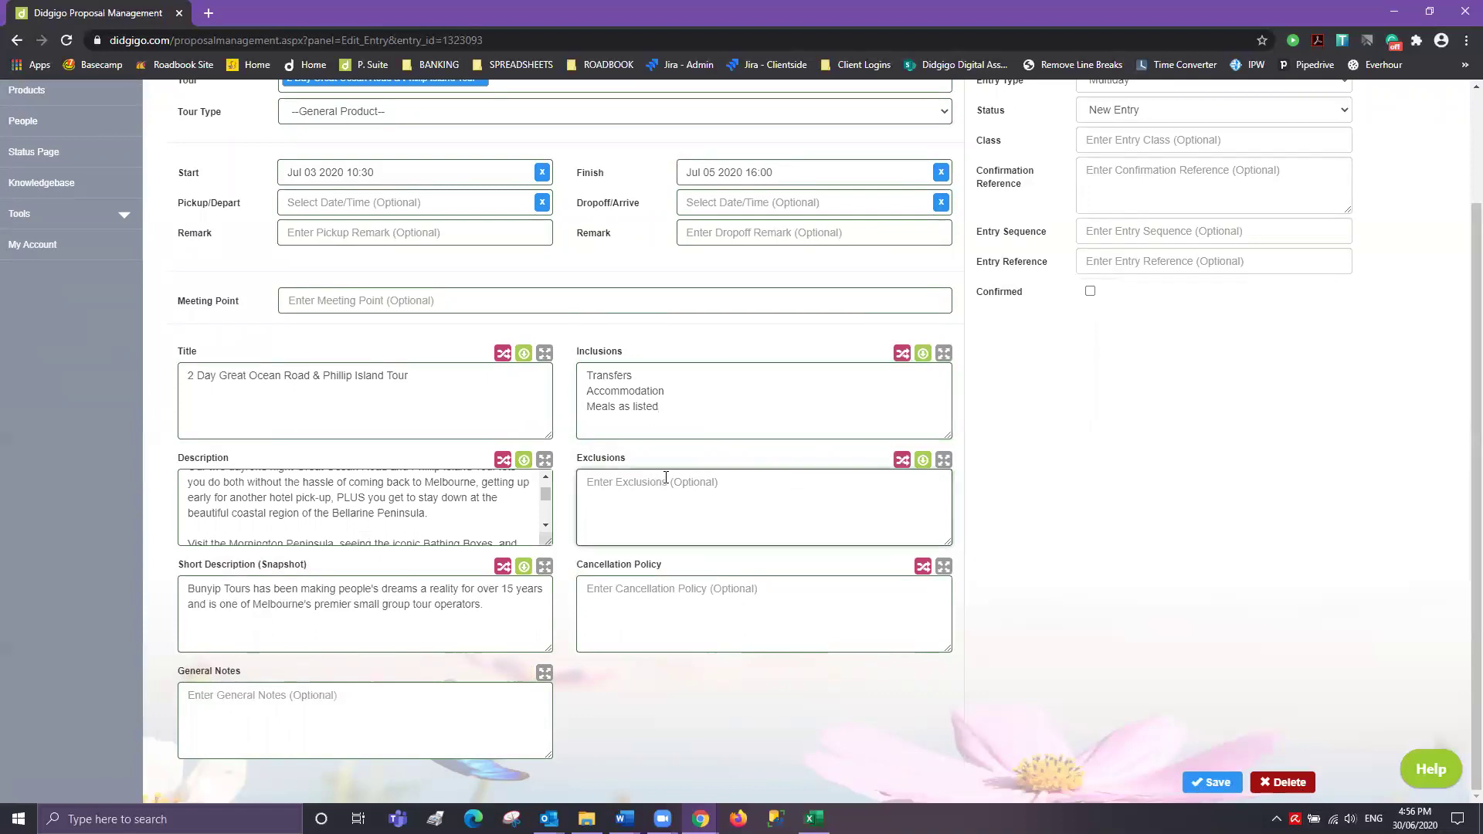
{"action": "left_click", "coordinate": [1214, 784]}
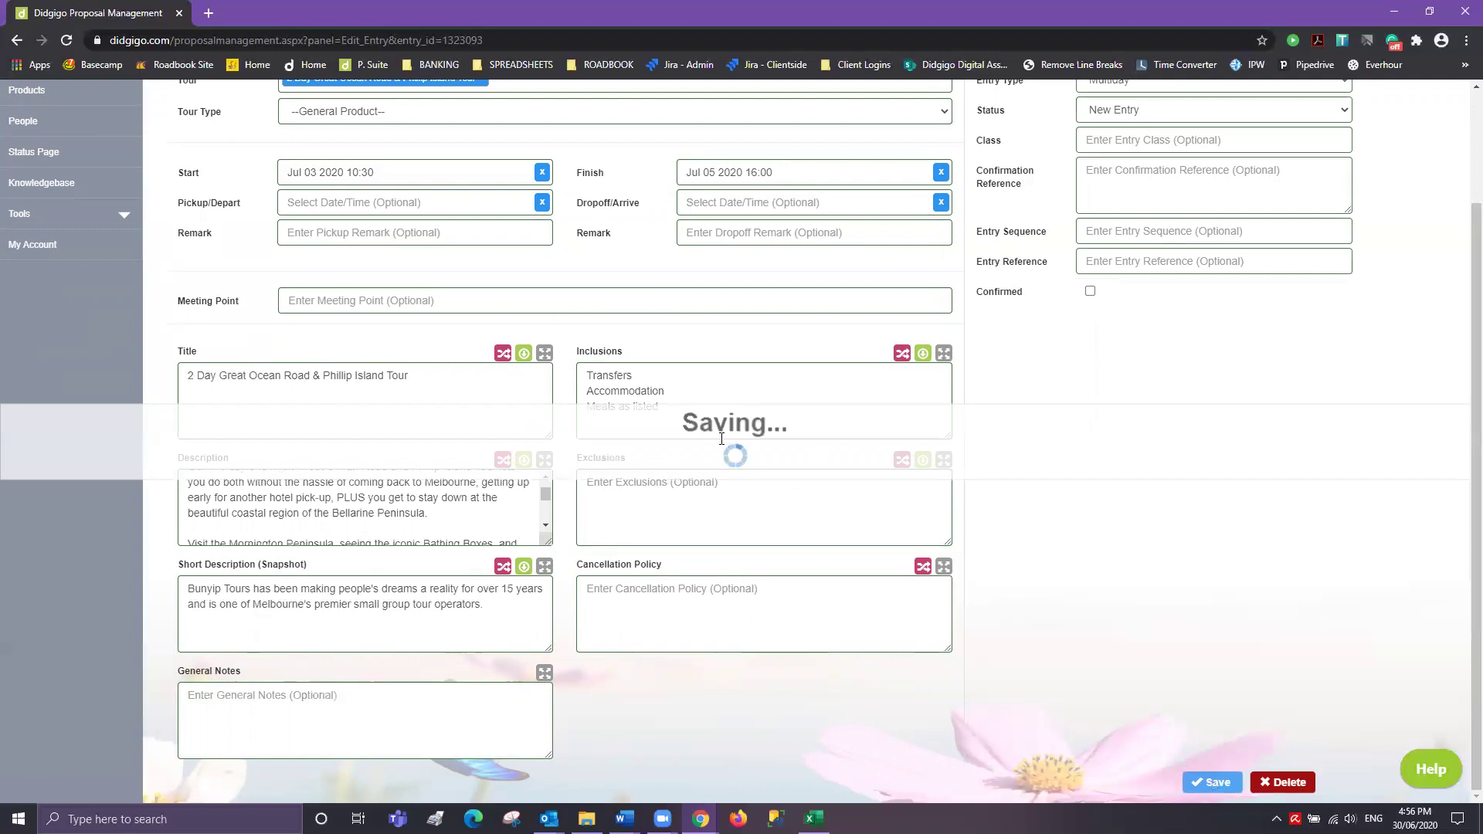
{"action": "left_click", "coordinate": [450, 194]}
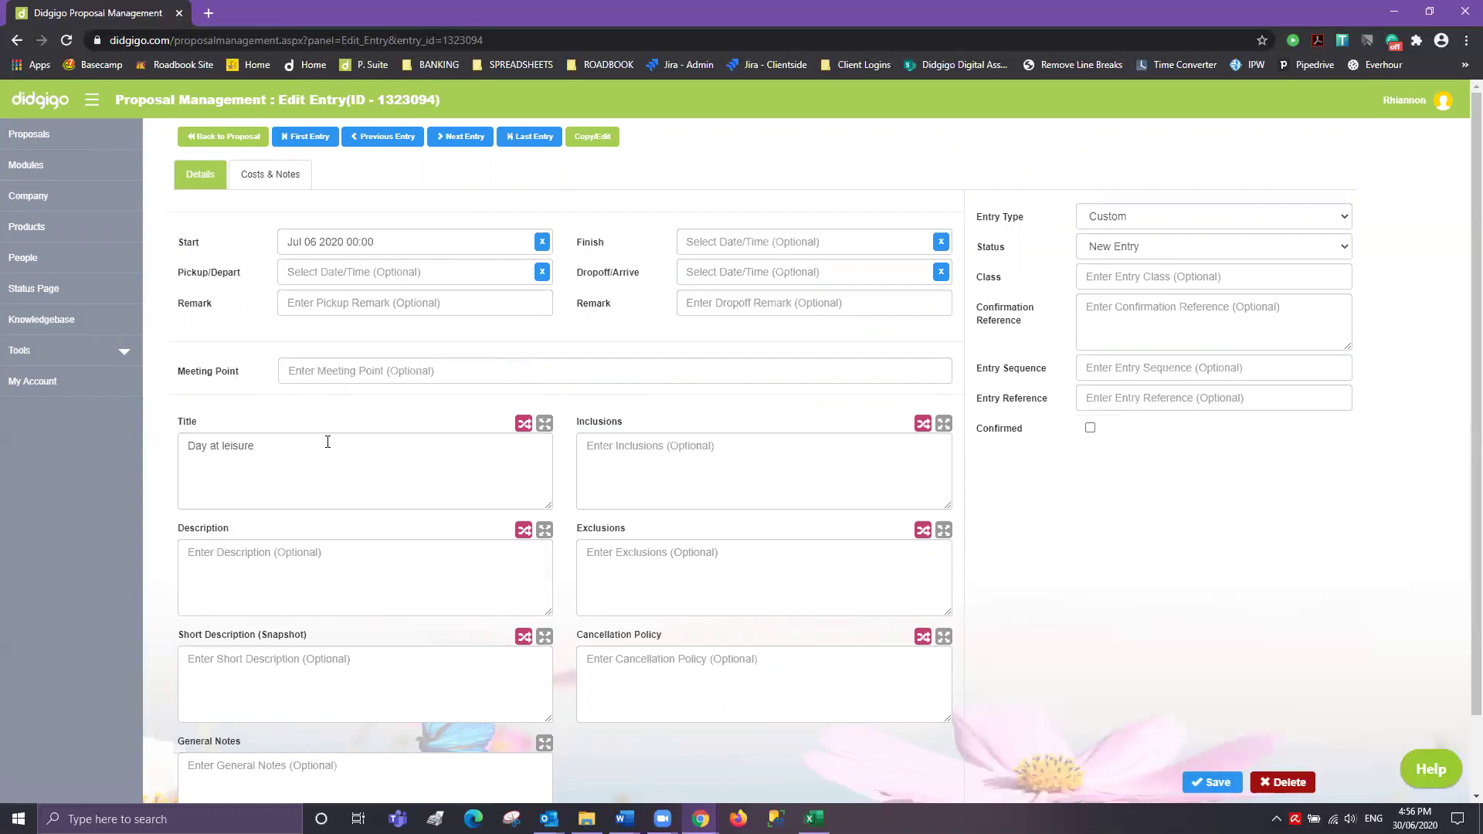
- Give Day at leisure the short description 'Please enjoy today at your own pace. Explore the city of Melbourne.' and save
{"action": "scroll", "coordinate": [259, 457], "scroll_direction": "down", "scroll_amount": 1}
{"action": "scroll", "coordinate": [259, 457], "scroll_direction": "down", "scroll_amount": 2}
{"action": "left_click", "coordinate": [227, 581]}
{"action": "left_click", "coordinate": [246, 358]}
{"action": "key", "text": "ctrl+a"}
{"action": "left_click", "coordinate": [254, 579]}
{"action": "type", "text": "Please enjoy today at your own"}
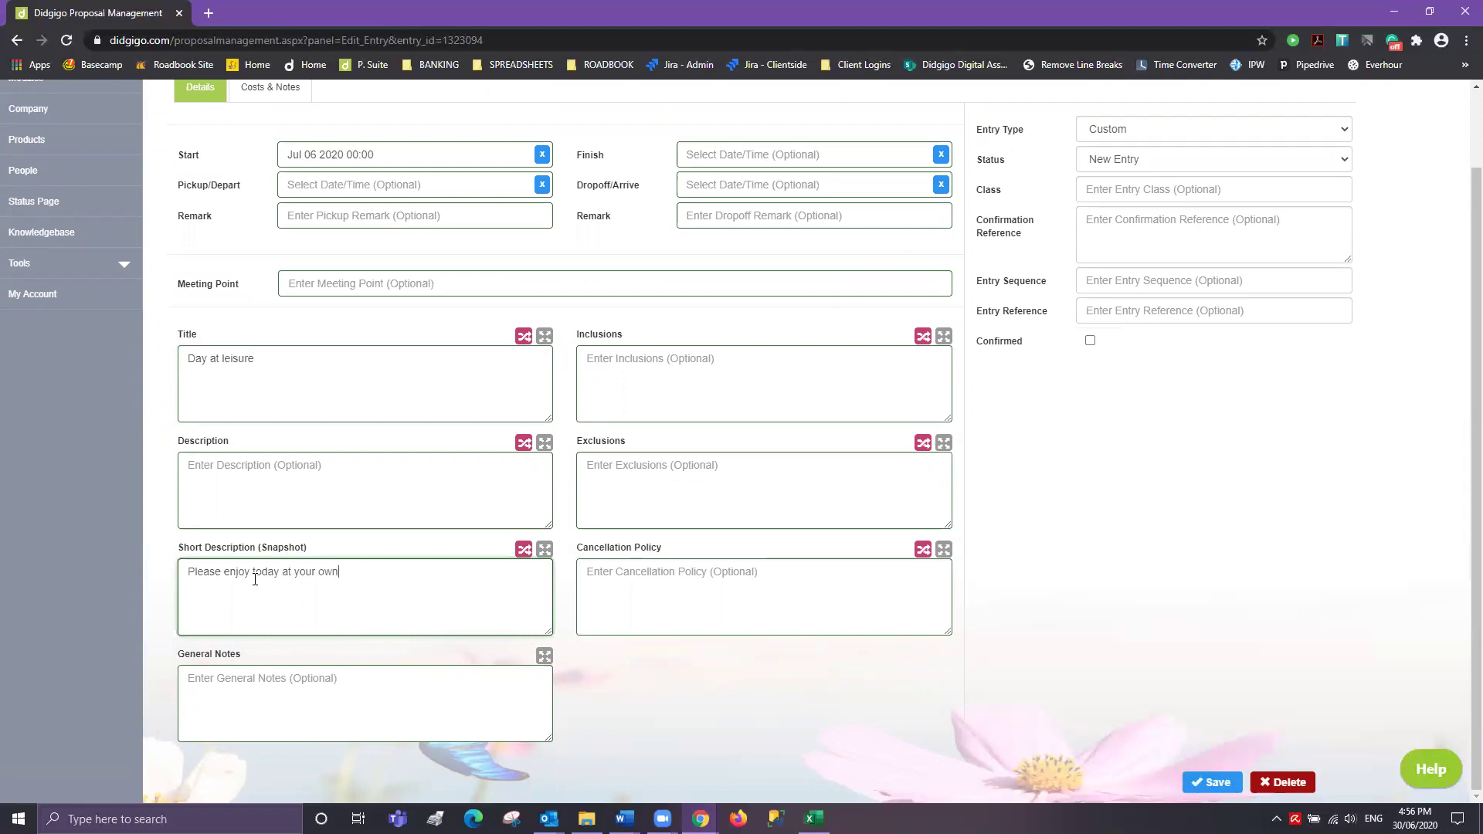
{"action": "type", "text": " pace. Explore the city of Melbourne. "}
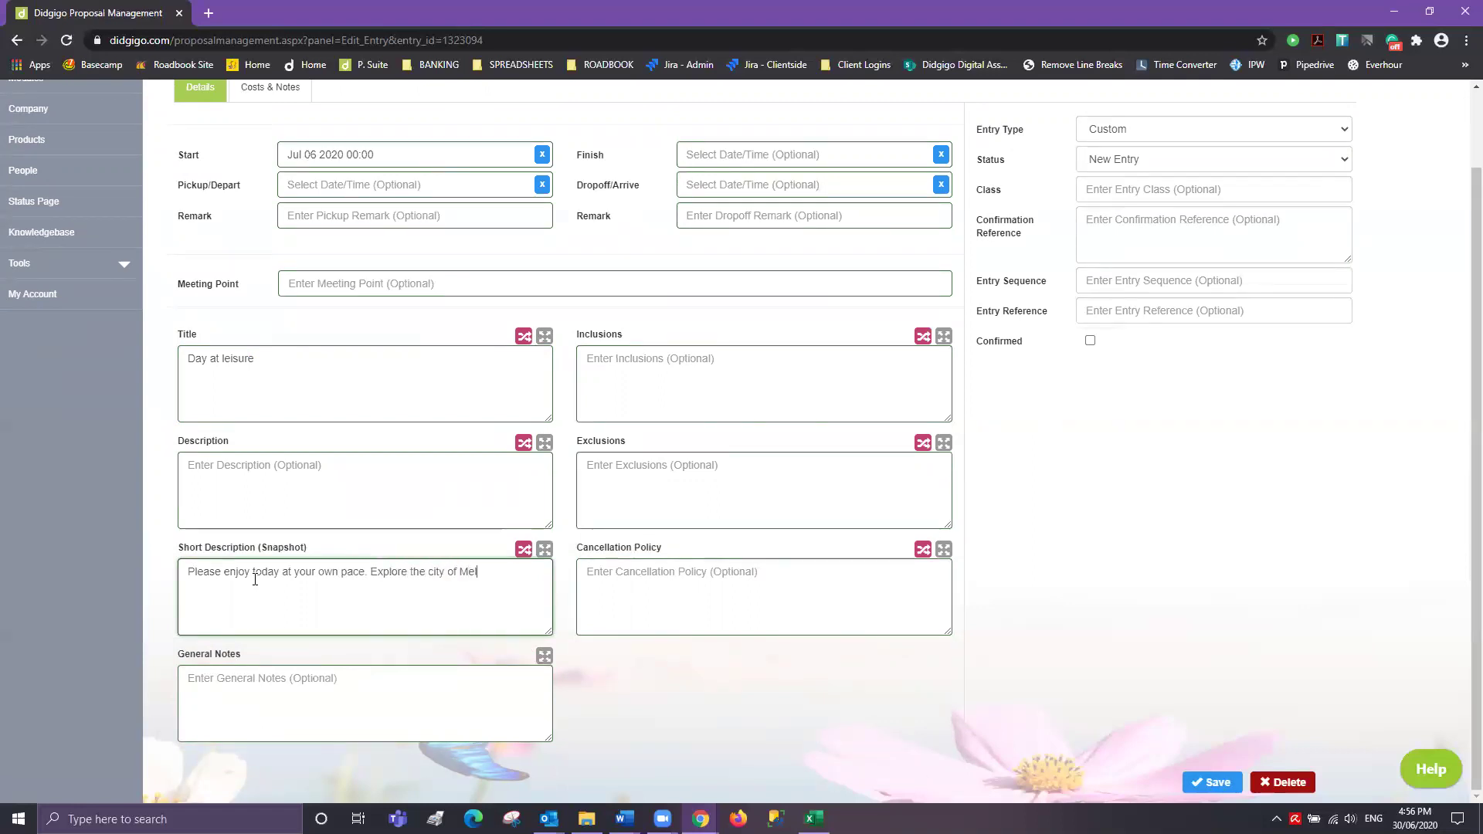
{"action": "type", "text": " at your own leal"}
{"action": "type", "text": "sure."}
{"action": "left_click", "coordinate": [1213, 782]}
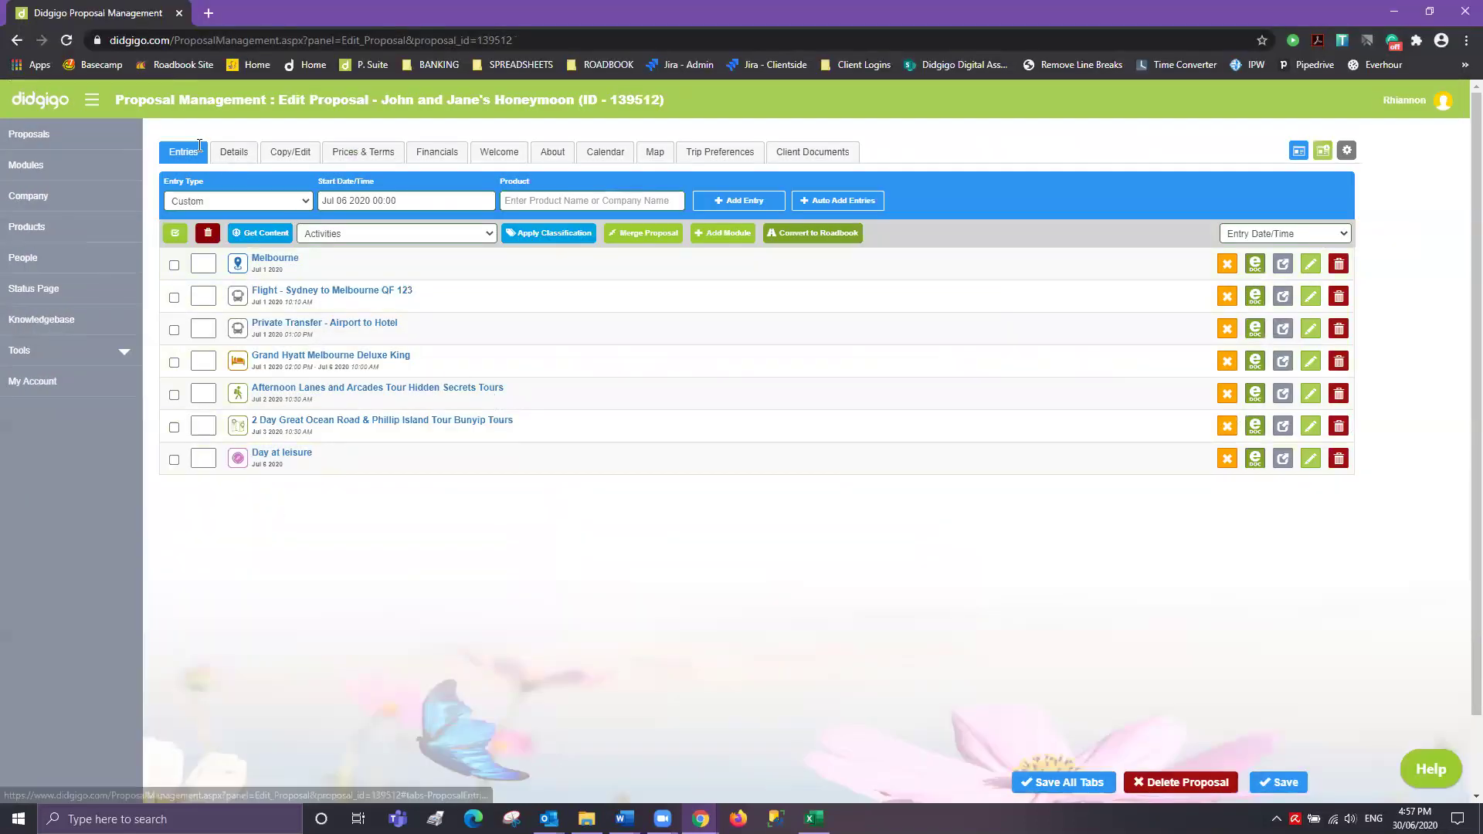
- Go through Details and Copy/Edit to the proposal's Prices & Terms tab
{"action": "left_click", "coordinate": [236, 152]}
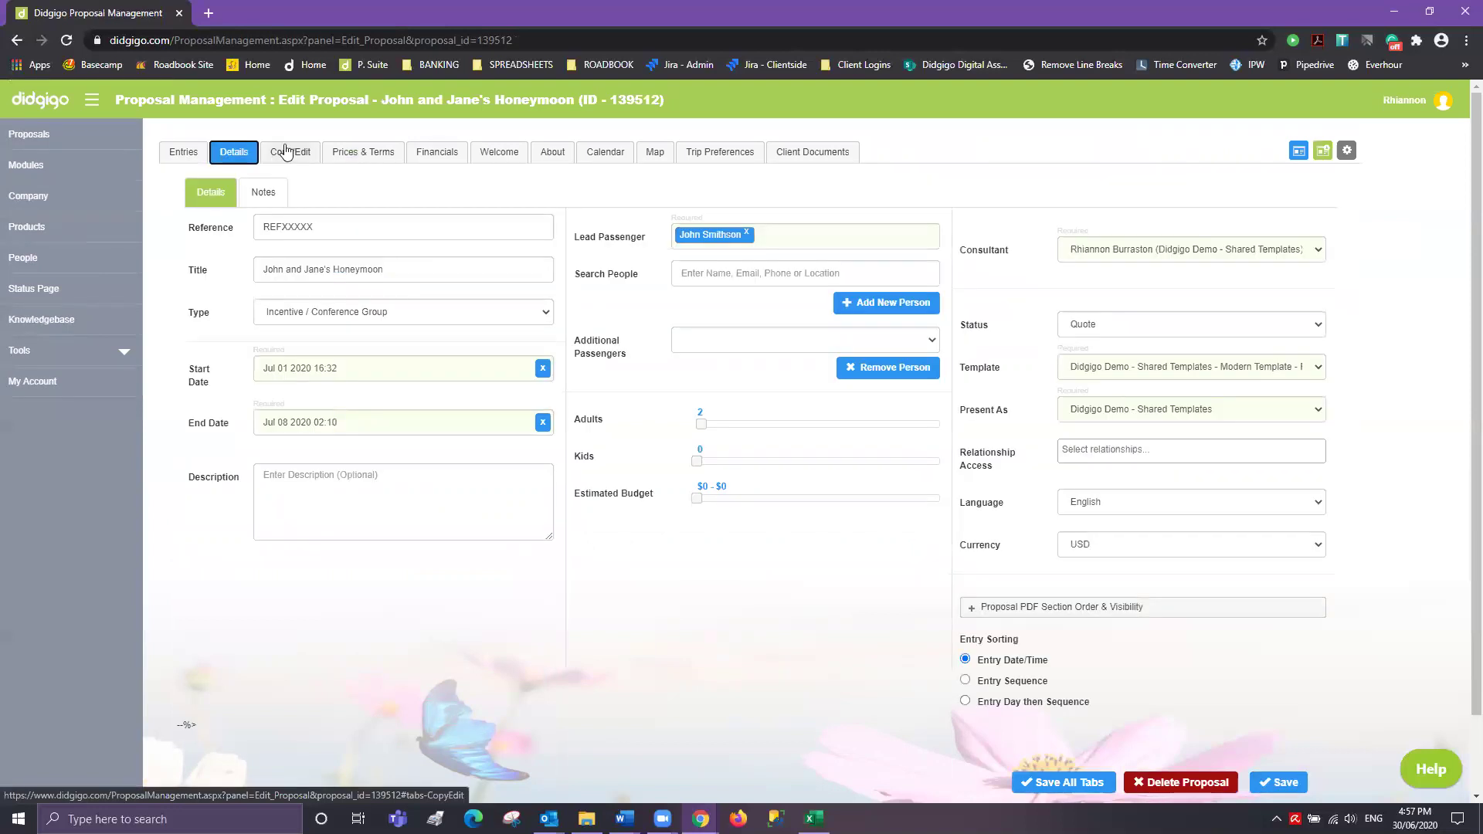
{"action": "left_click", "coordinate": [292, 148]}
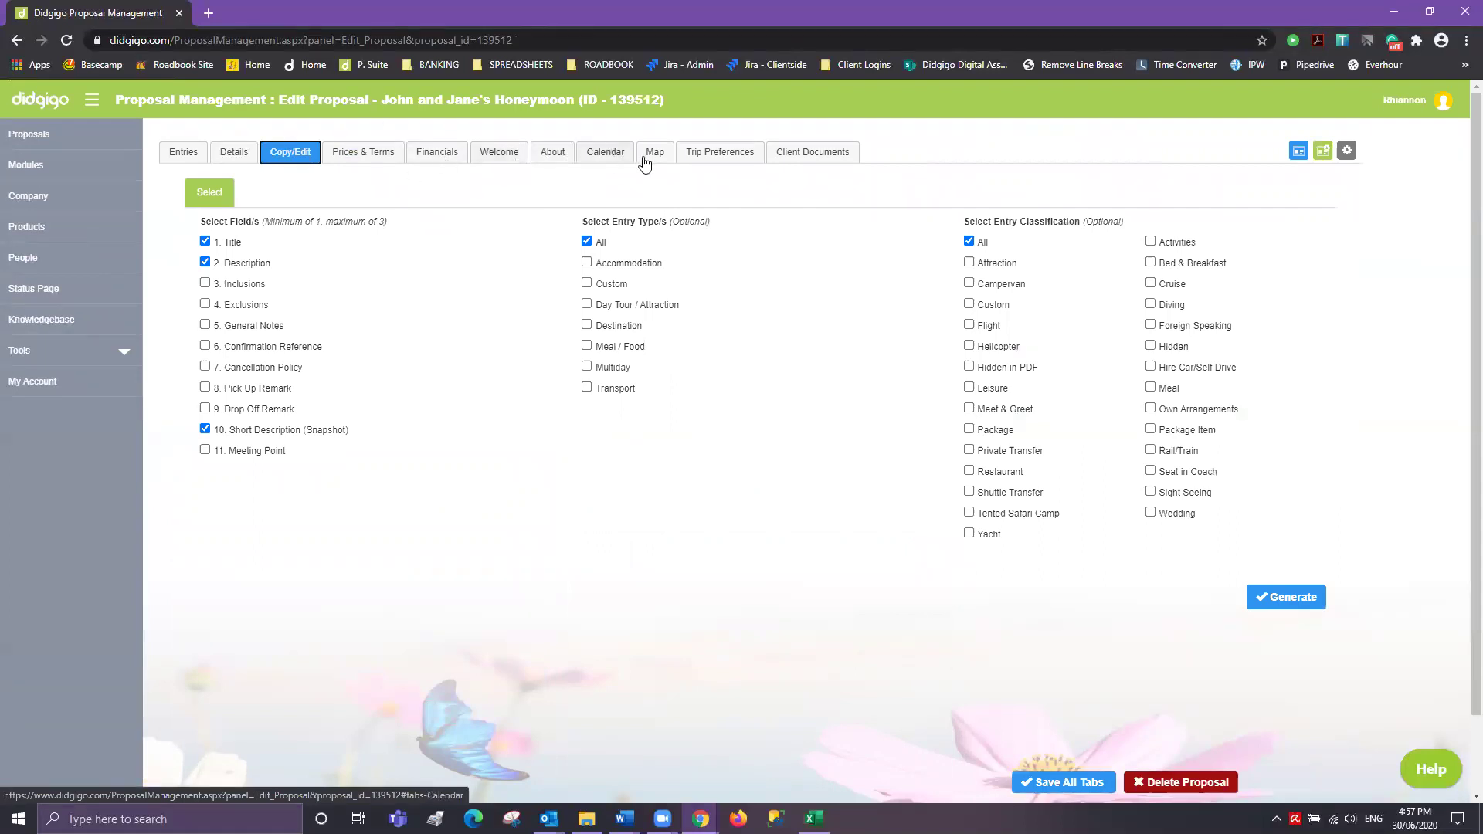
{"action": "left_click", "coordinate": [371, 152]}
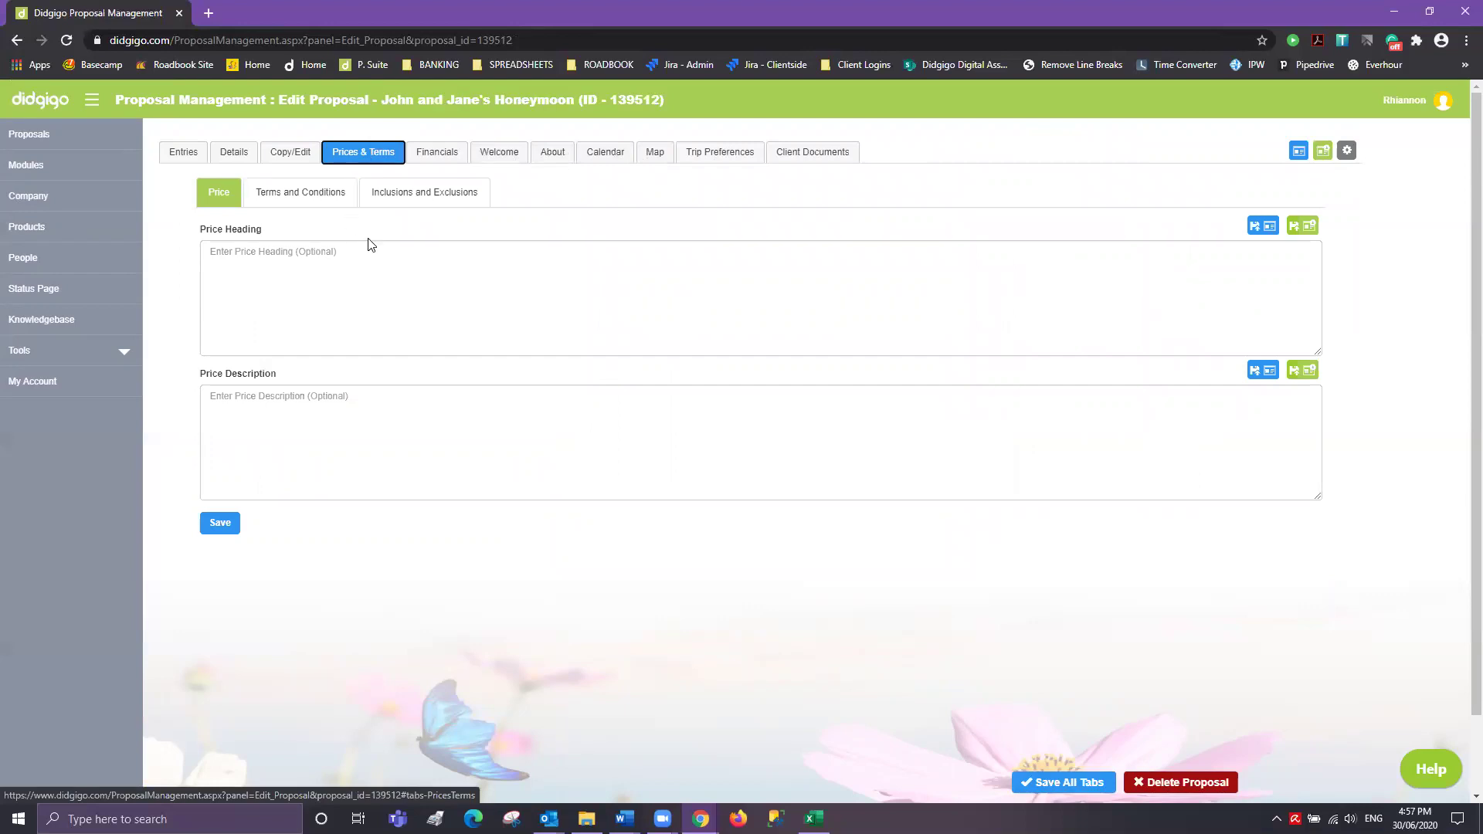
- Fill the price heading and price description with the company default text
{"action": "left_click", "coordinate": [1267, 228]}
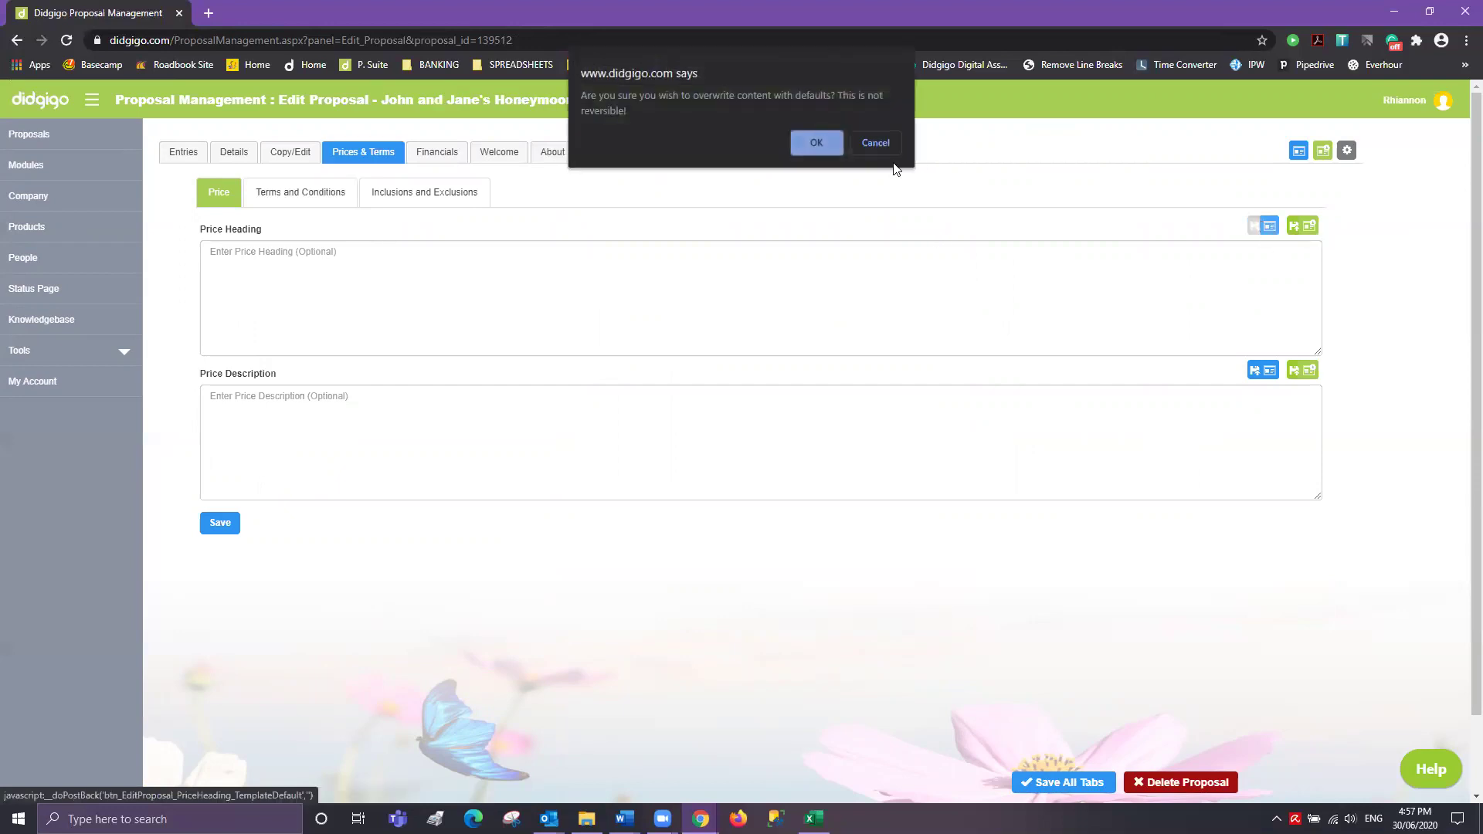
{"action": "left_click", "coordinate": [816, 137]}
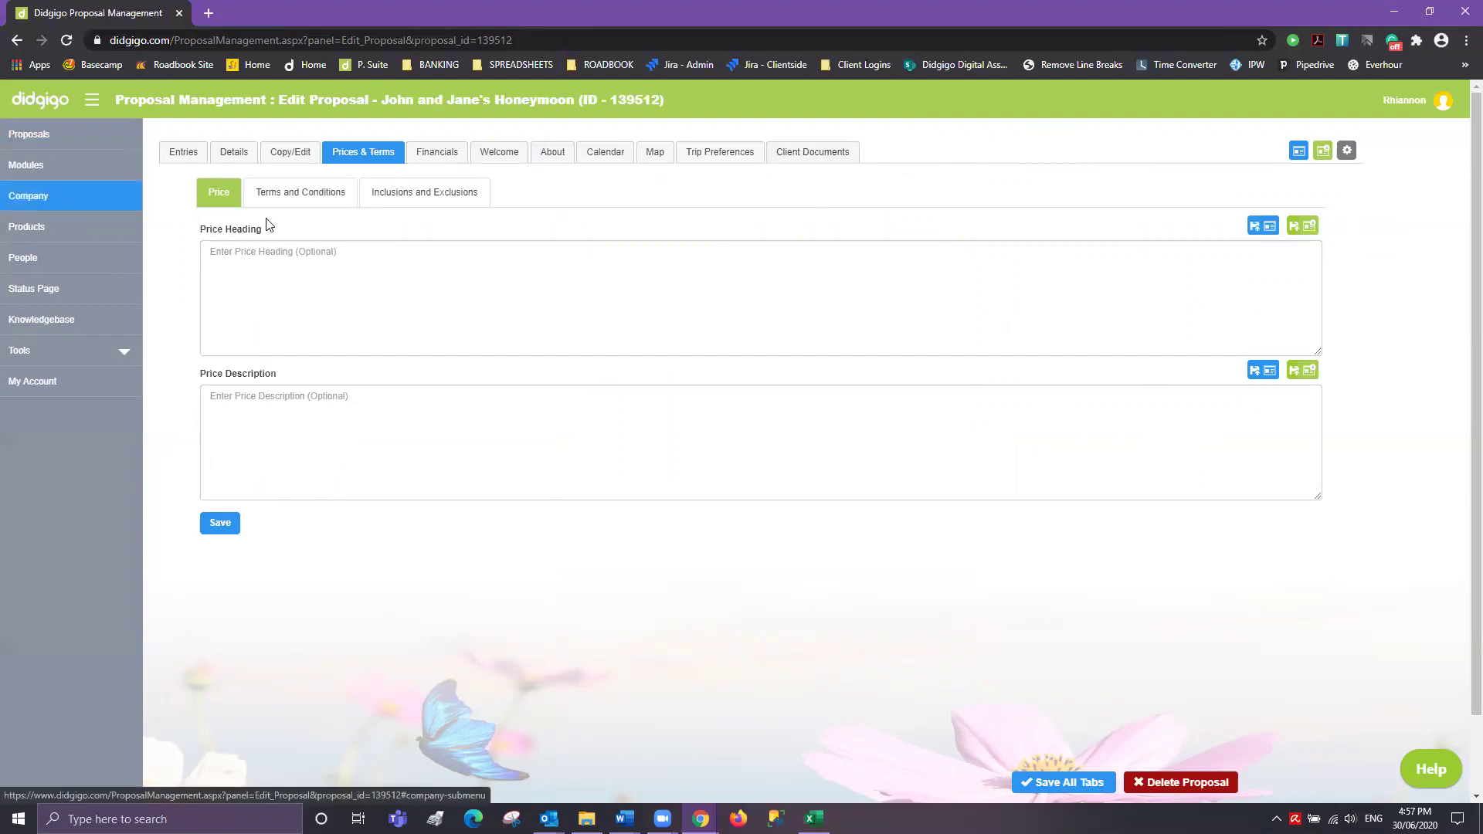
{"action": "left_click", "coordinate": [1305, 226]}
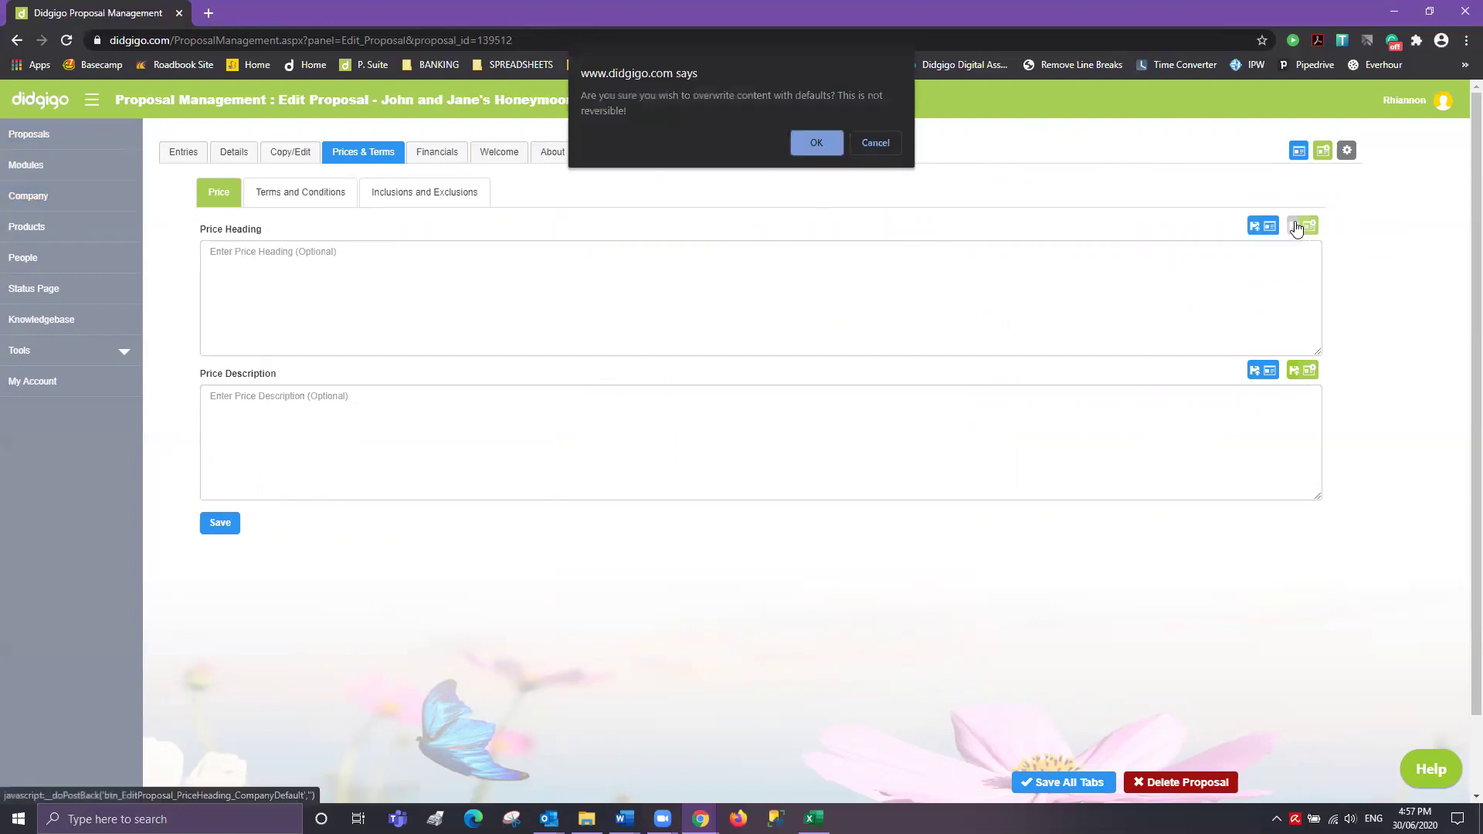
{"action": "left_click", "coordinate": [815, 144]}
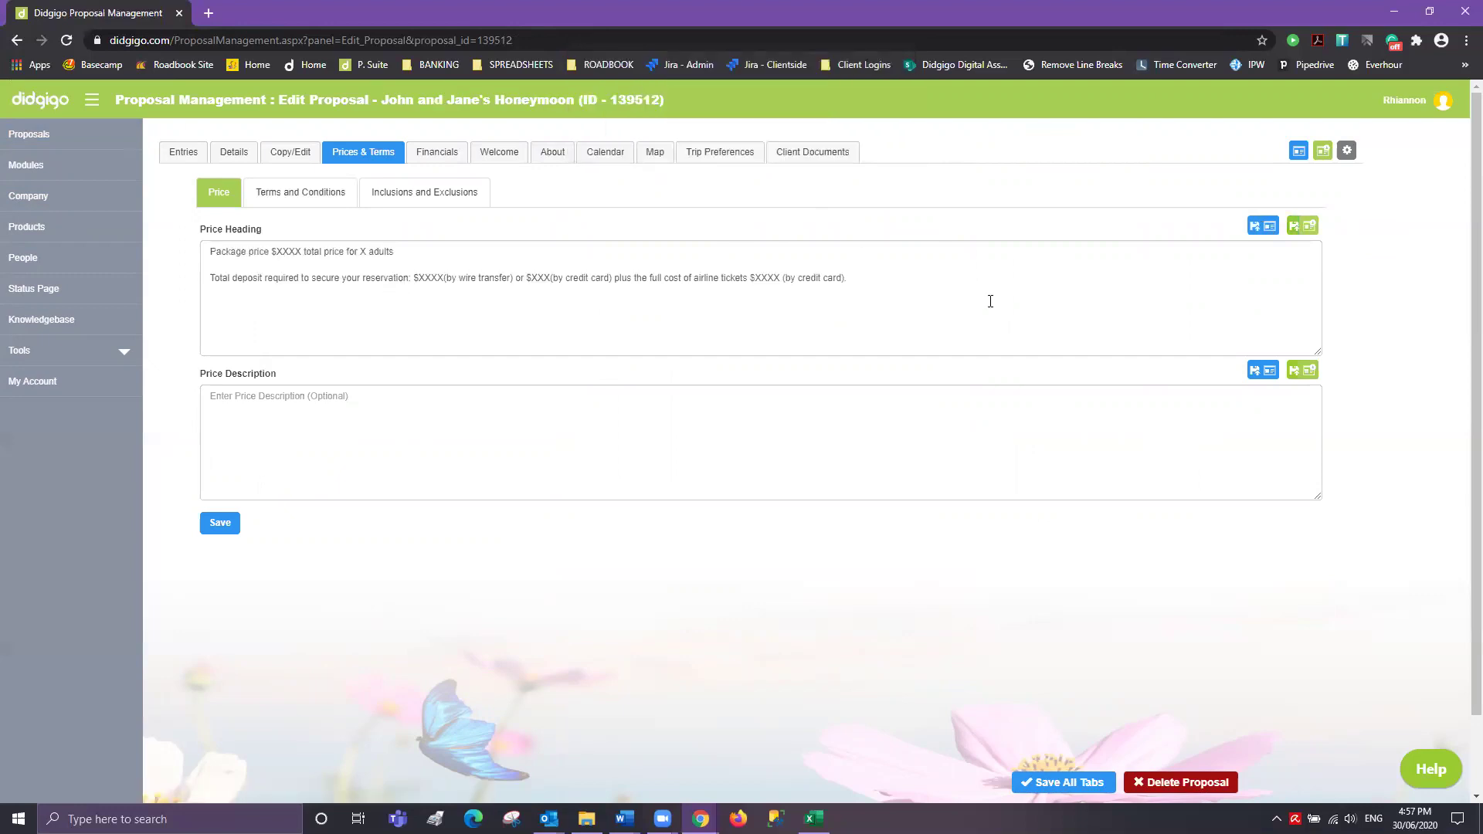
{"action": "left_click", "coordinate": [1307, 372]}
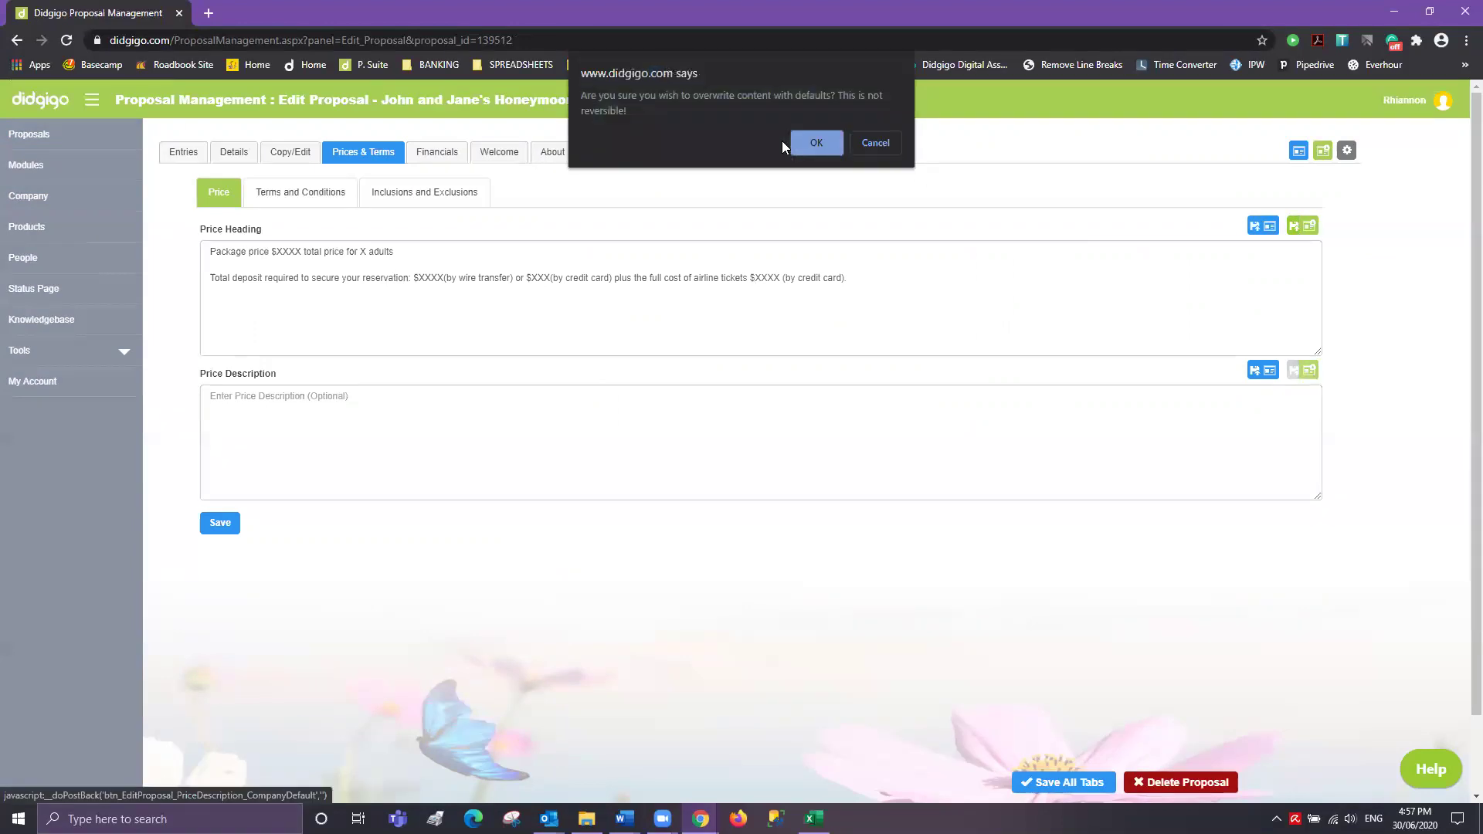
{"action": "left_click", "coordinate": [815, 144]}
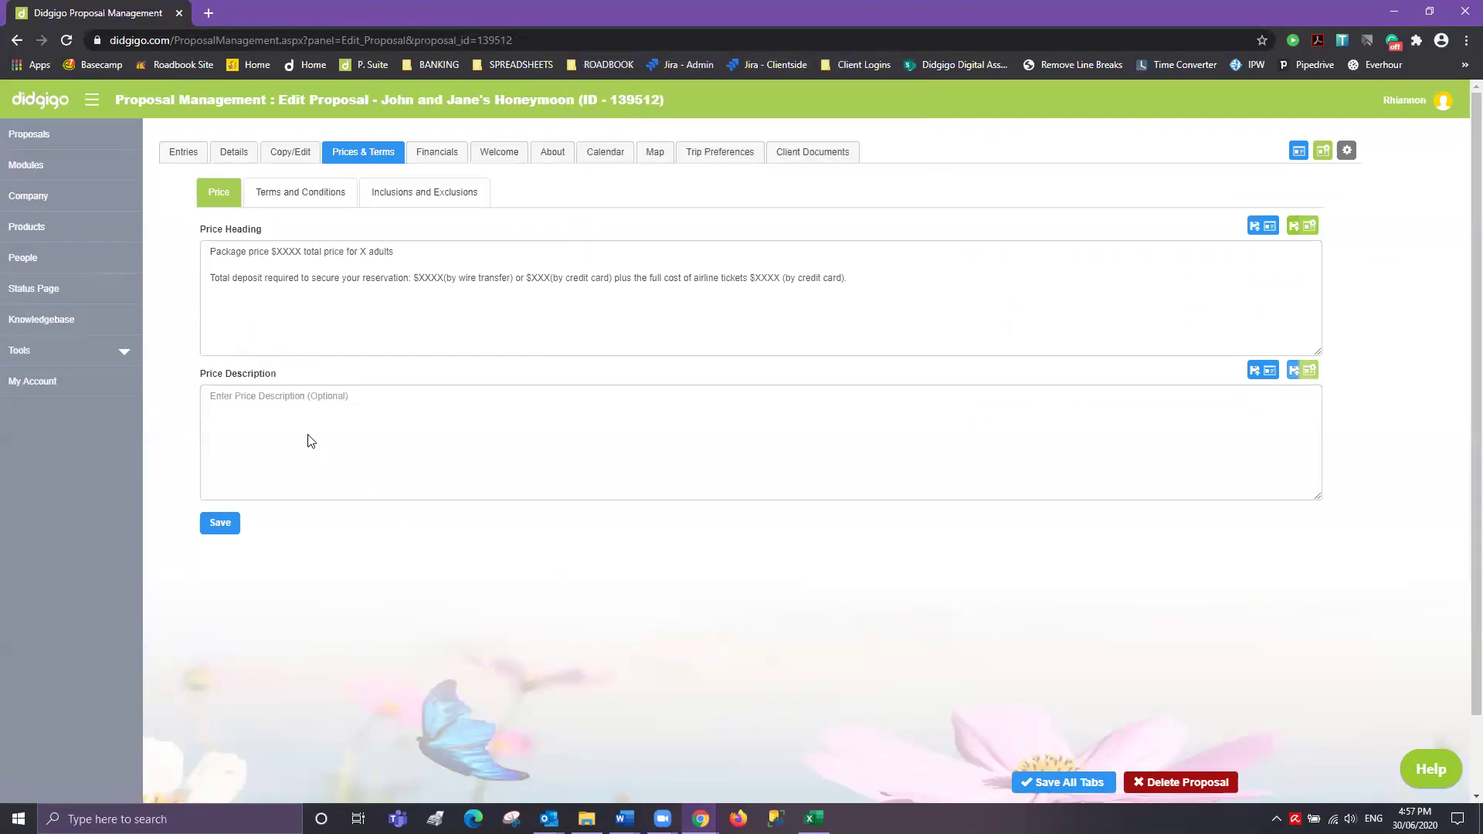
- Review the price text and save the price heading and description
{"action": "scroll", "coordinate": [337, 427], "scroll_direction": "down", "scroll_amount": 5}
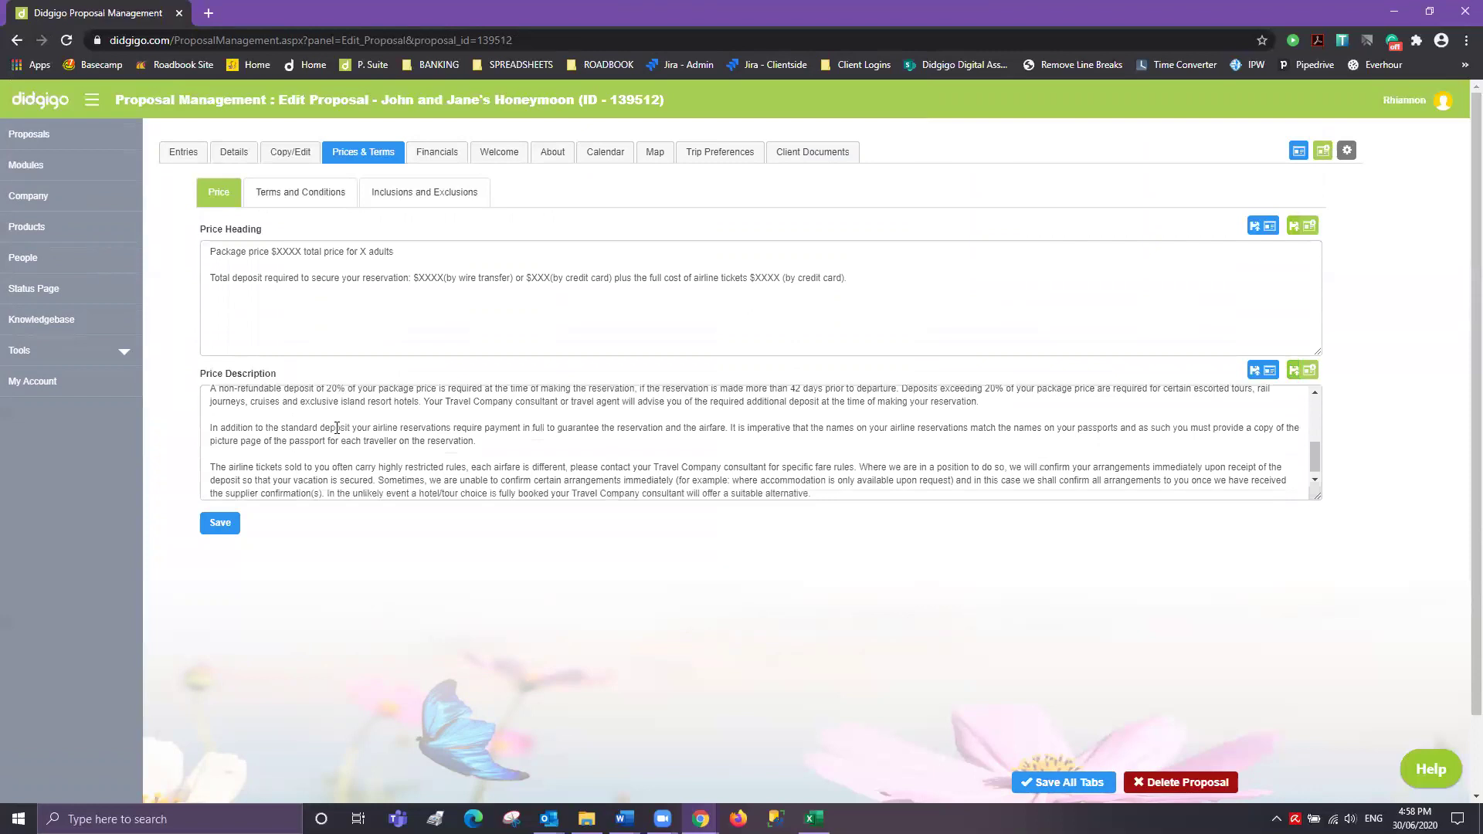
{"action": "left_click_drag", "start_coordinate": [860, 276], "coordinate": [207, 247]}
{"action": "left_click", "coordinate": [894, 274]}
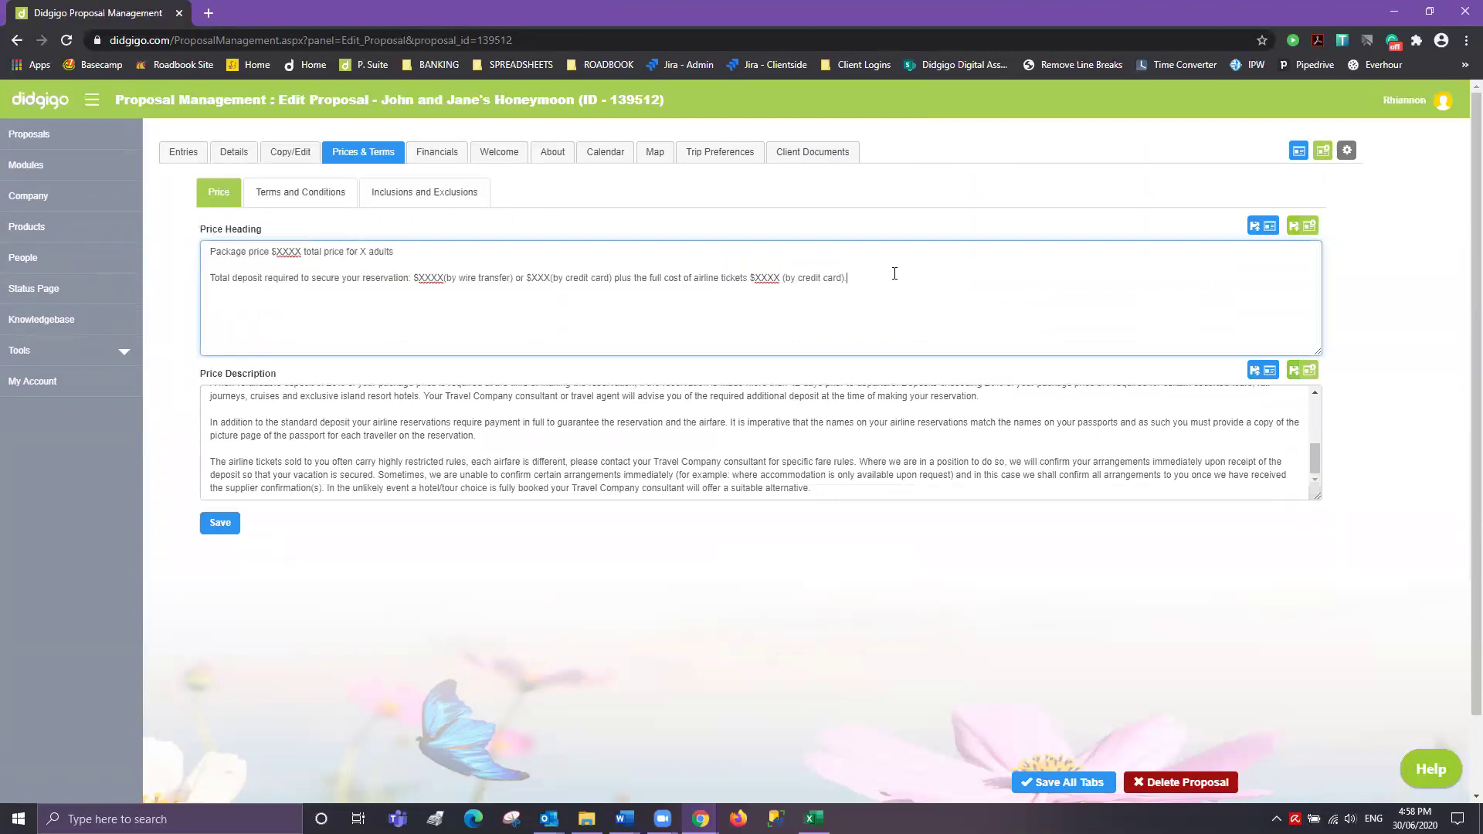
{"action": "scroll", "coordinate": [703, 434], "scroll_direction": "up", "scroll_amount": 5}
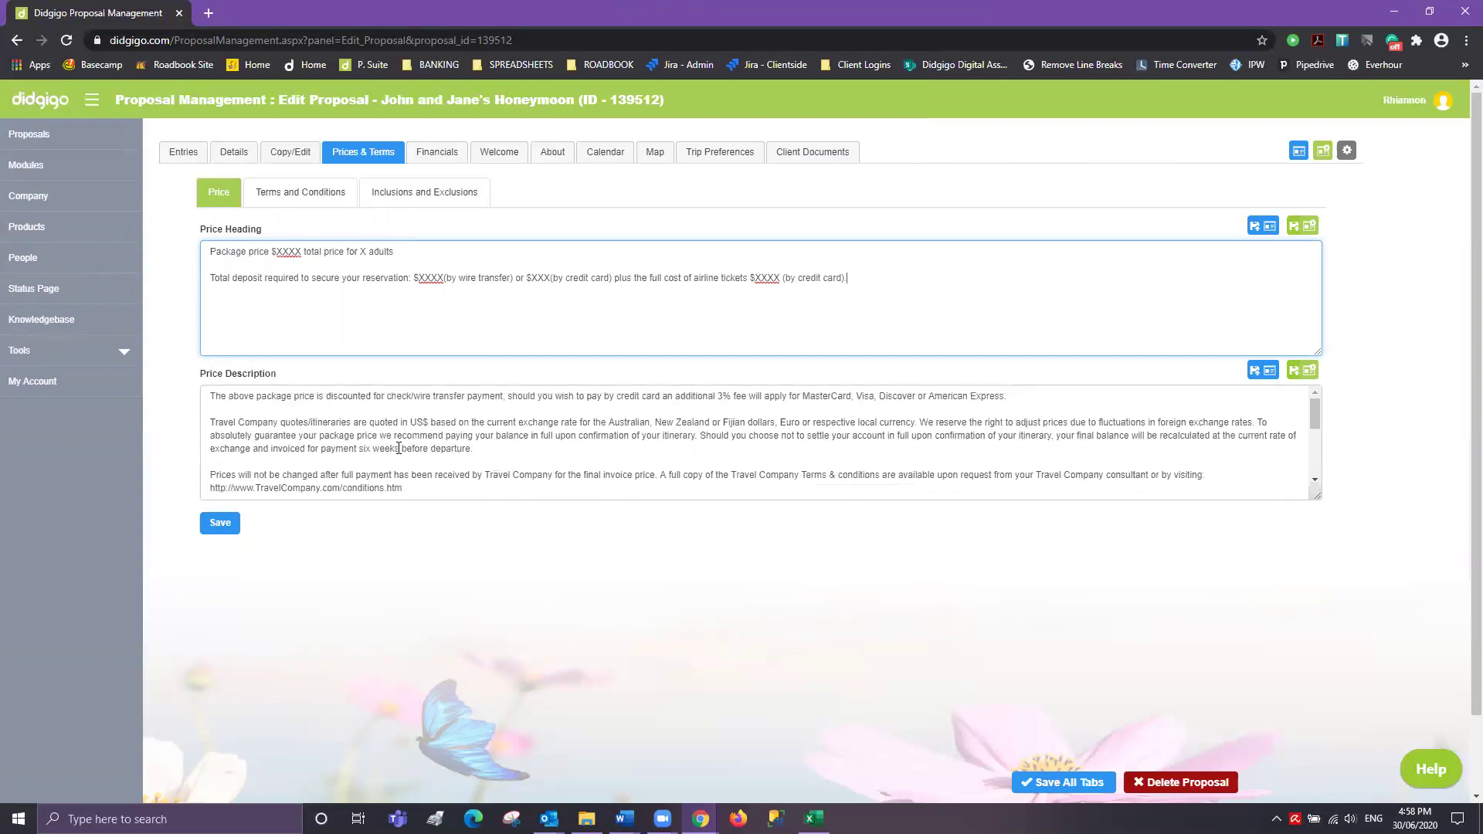
{"action": "scroll", "coordinate": [292, 440], "scroll_direction": "down", "scroll_amount": 5}
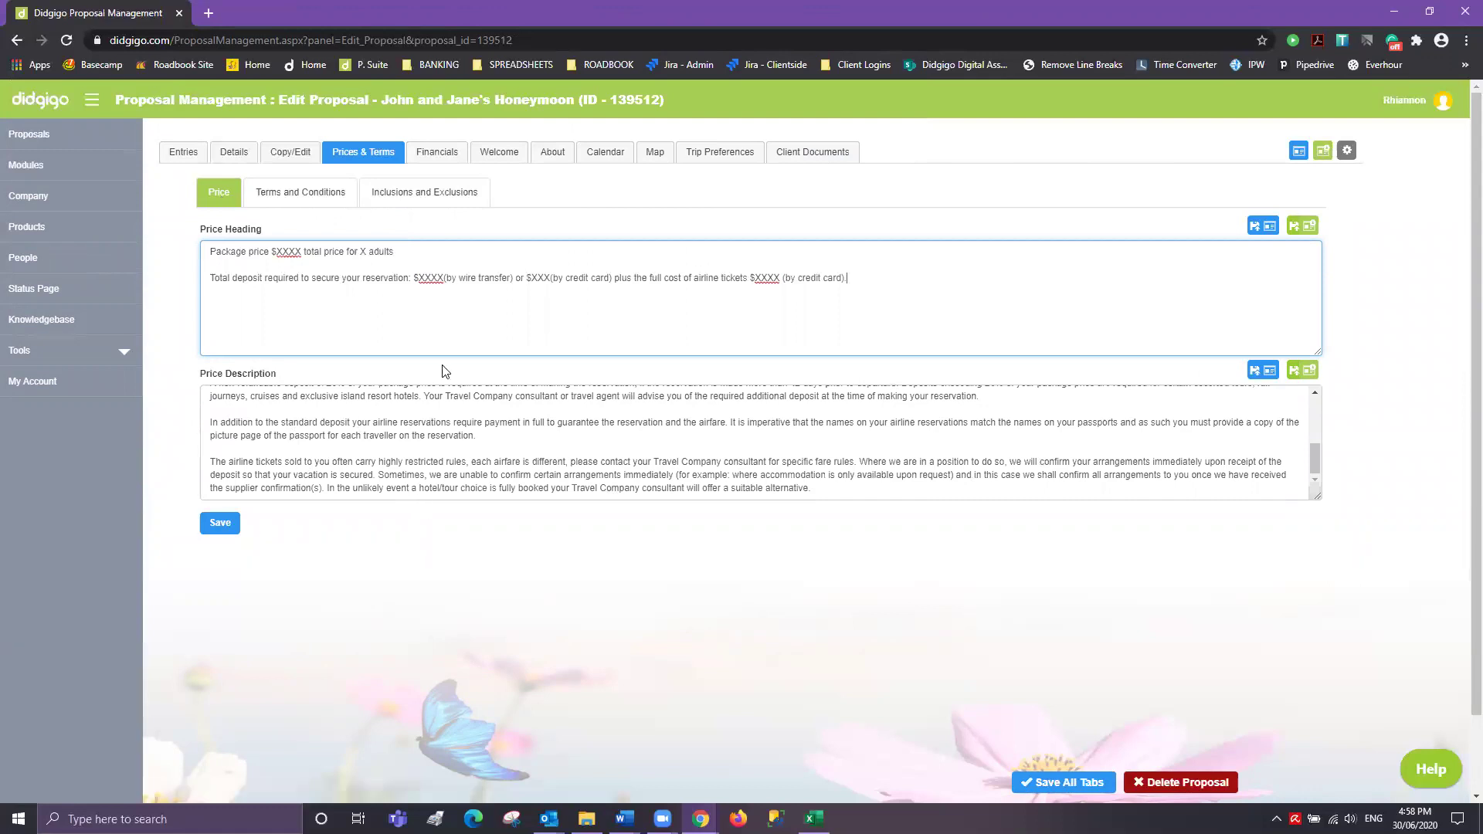
{"action": "left_click", "coordinate": [249, 159]}
{"action": "left_click", "coordinate": [1024, 616]}
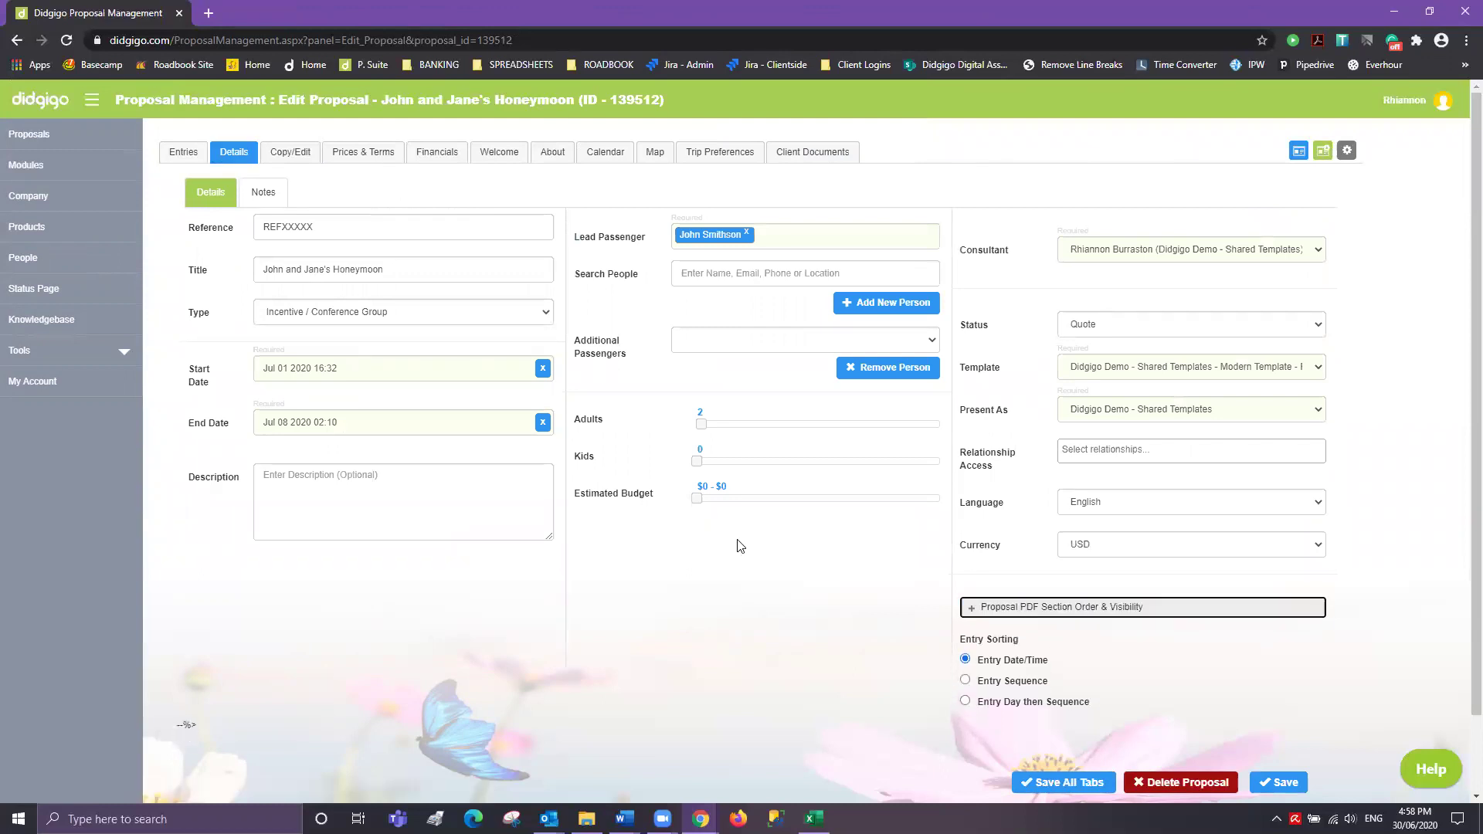
{"action": "left_click", "coordinate": [366, 143]}
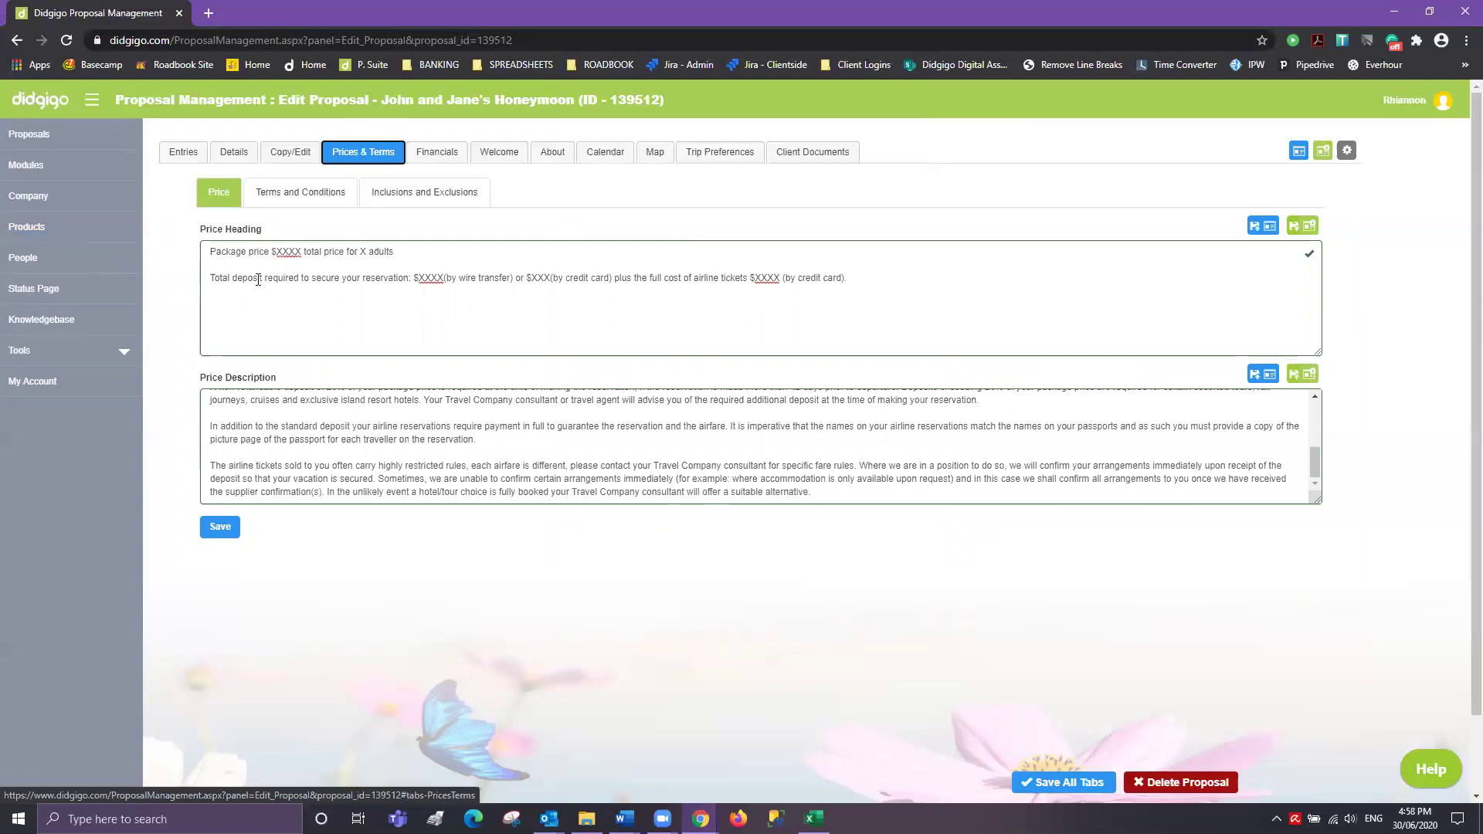
{"action": "left_click", "coordinate": [219, 527]}
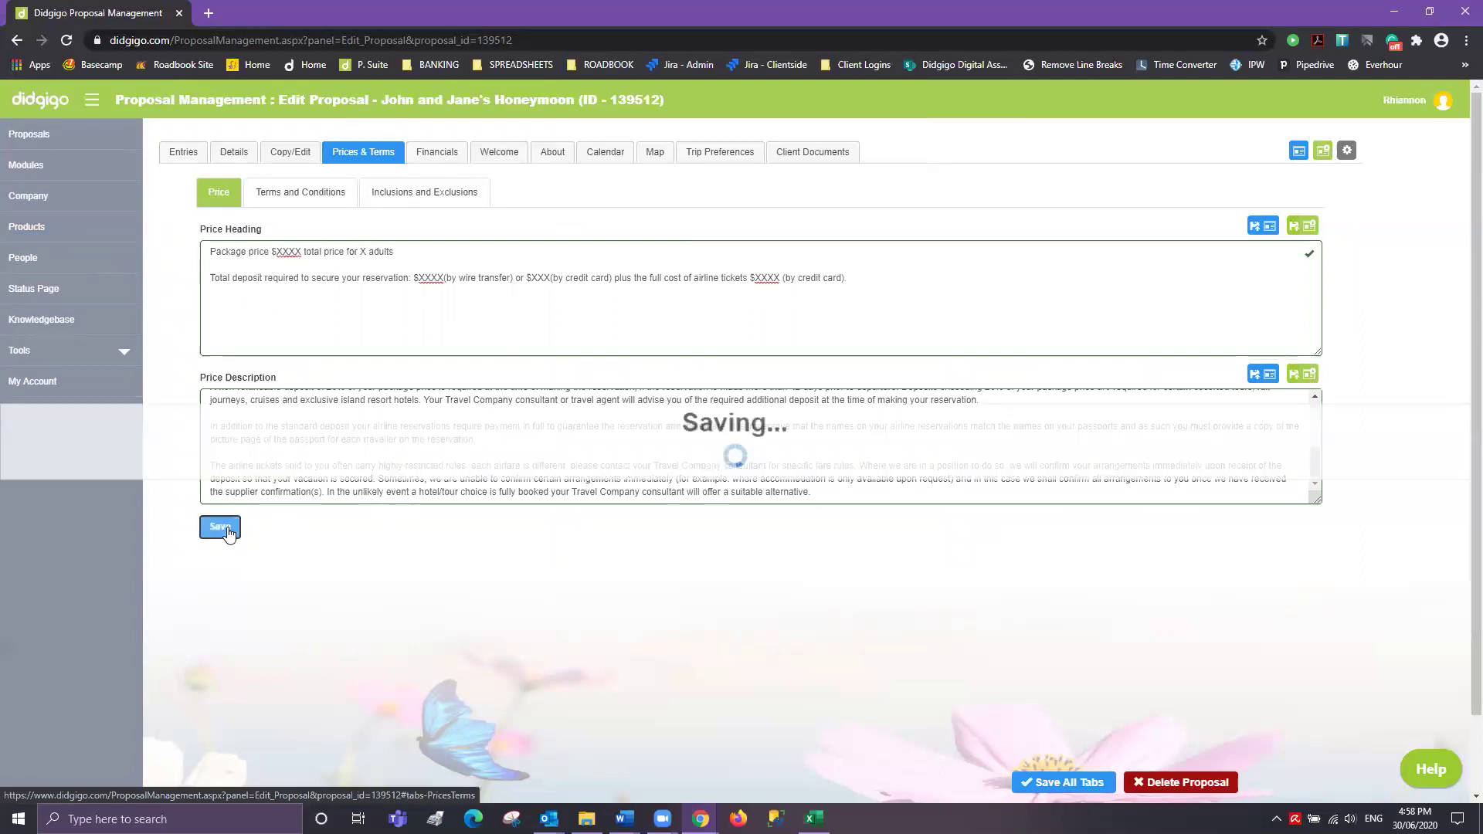
{"action": "left_click", "coordinate": [316, 200]}
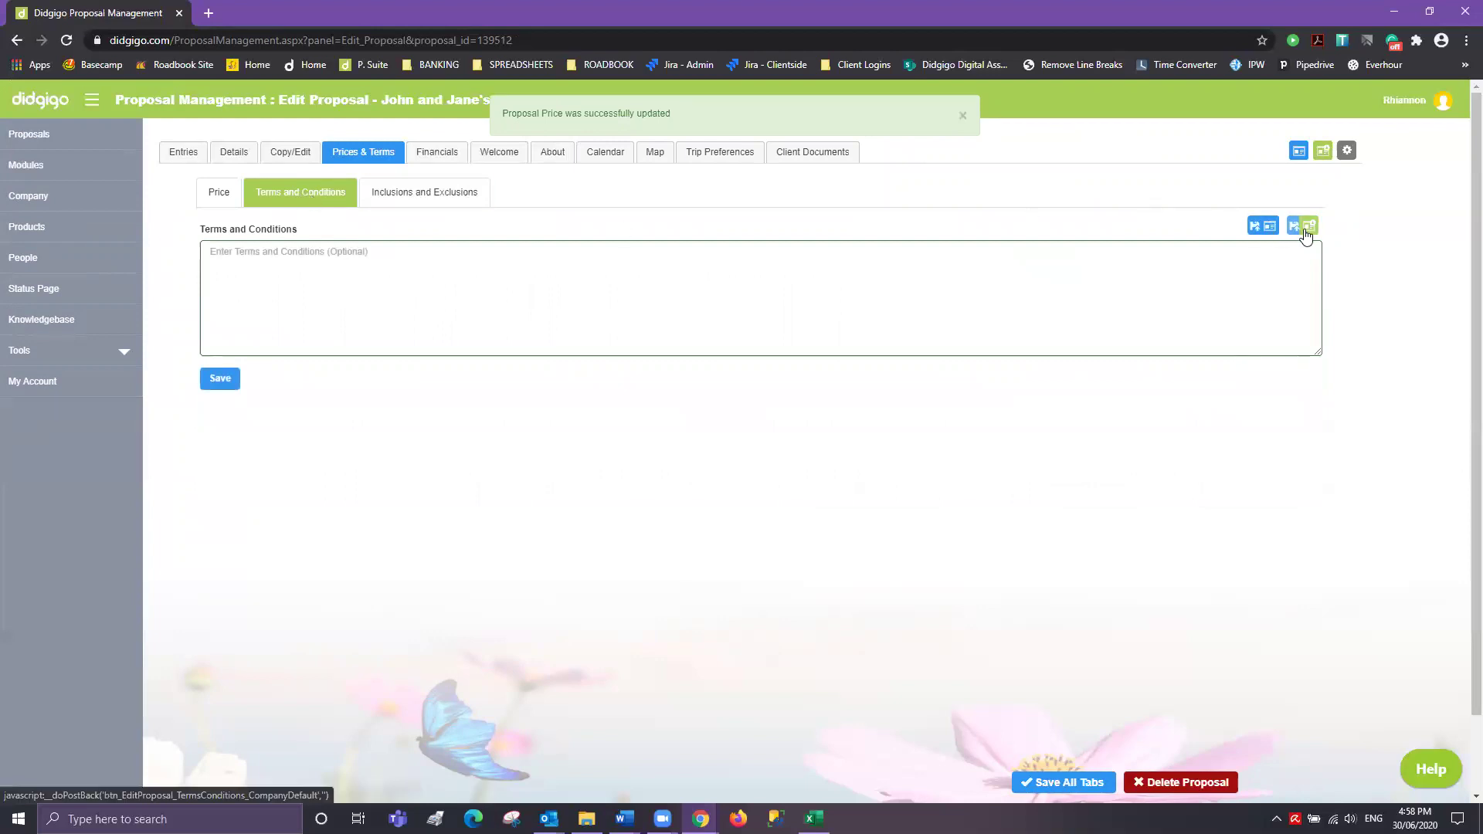
- Fill the terms and conditions with the company default text and save
{"action": "left_click", "coordinate": [1304, 227]}
{"action": "left_click", "coordinate": [815, 142]}
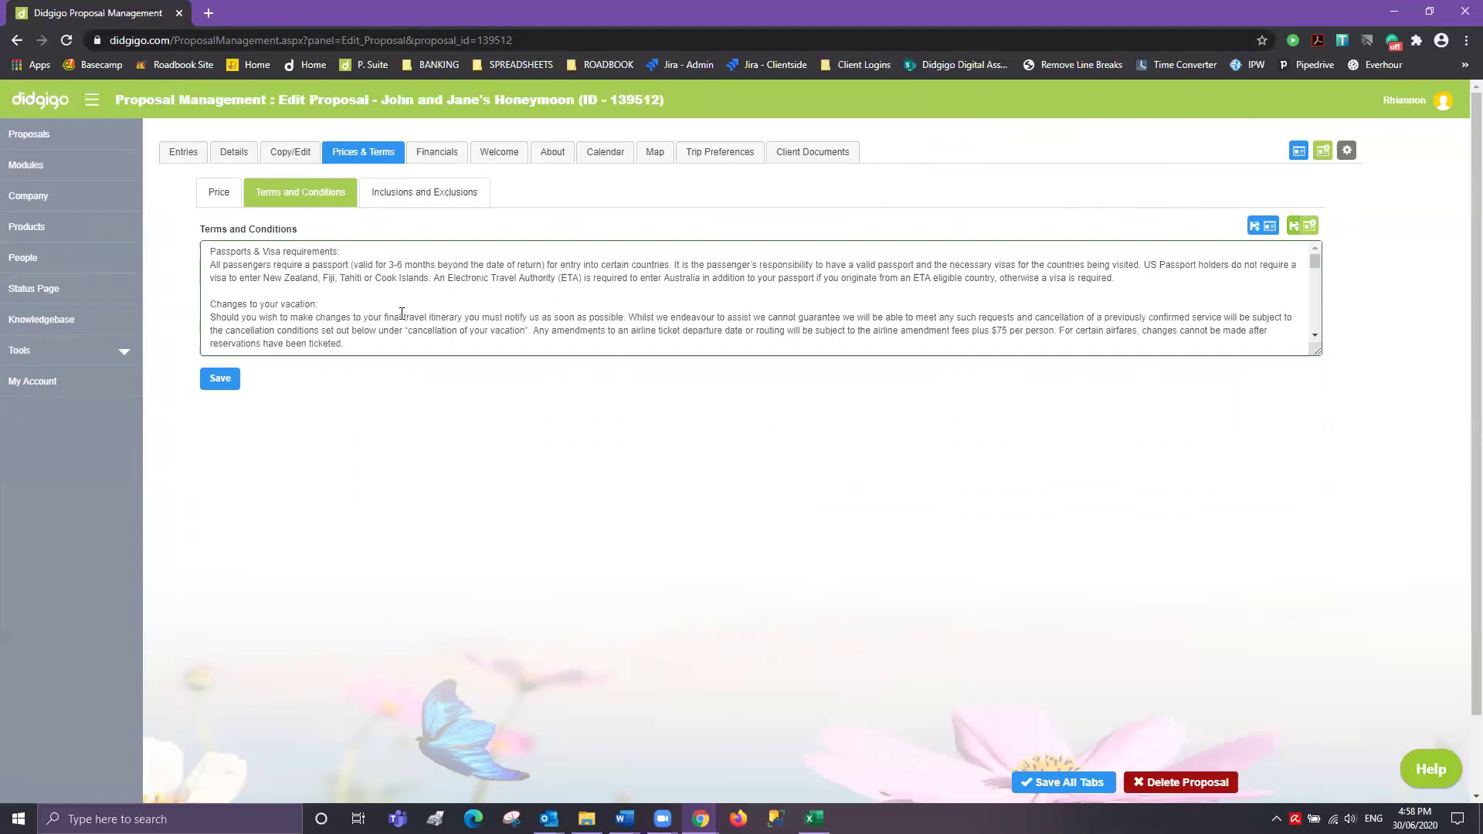
{"action": "scroll", "coordinate": [402, 313], "scroll_direction": "down", "scroll_amount": 10}
{"action": "left_click", "coordinate": [222, 378]}
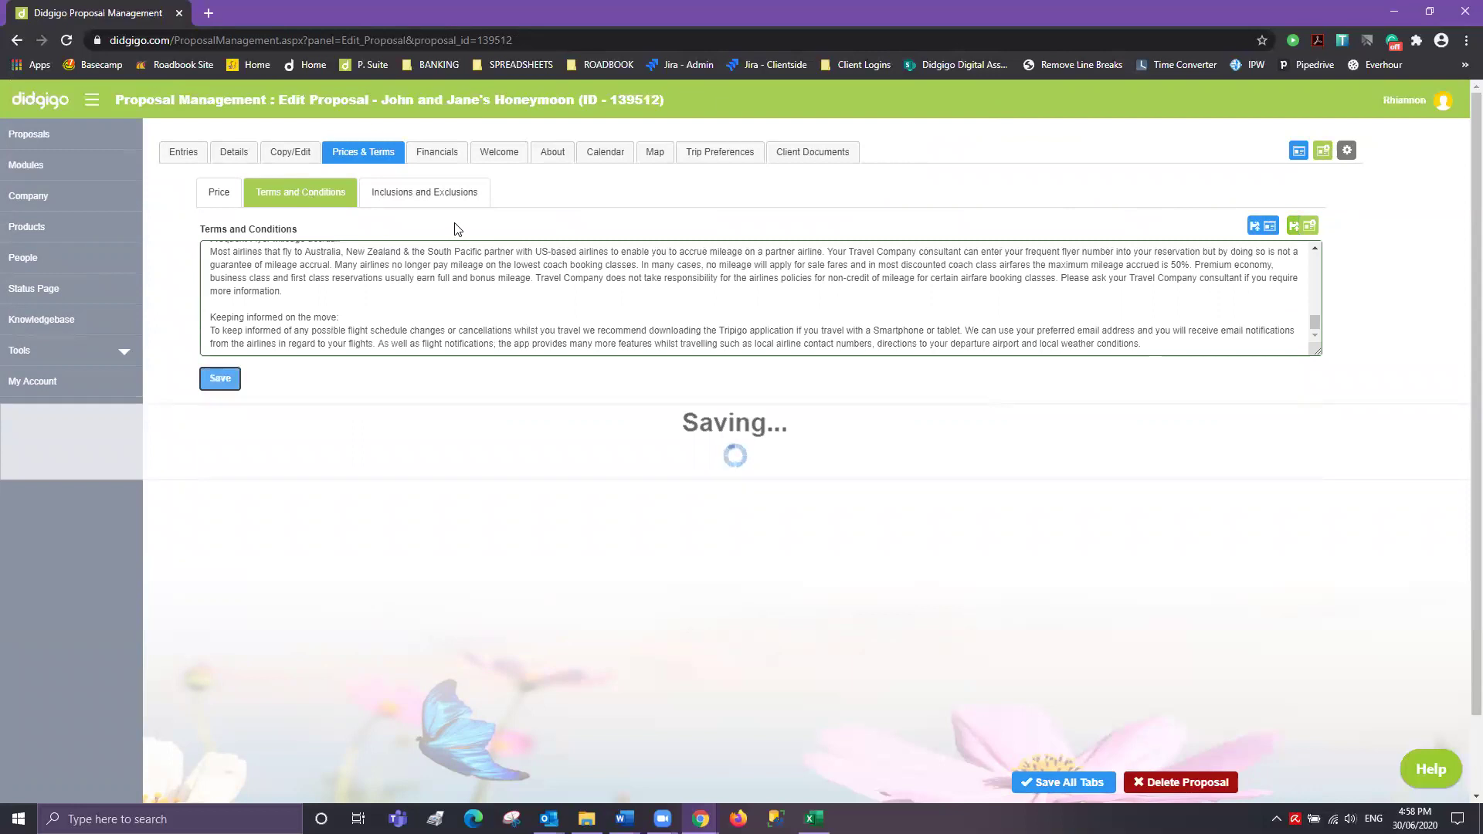
- Fill Trip Inclusions and Trip Exclusions with company defaults, save, and open Financials
{"action": "left_click", "coordinate": [447, 247]}
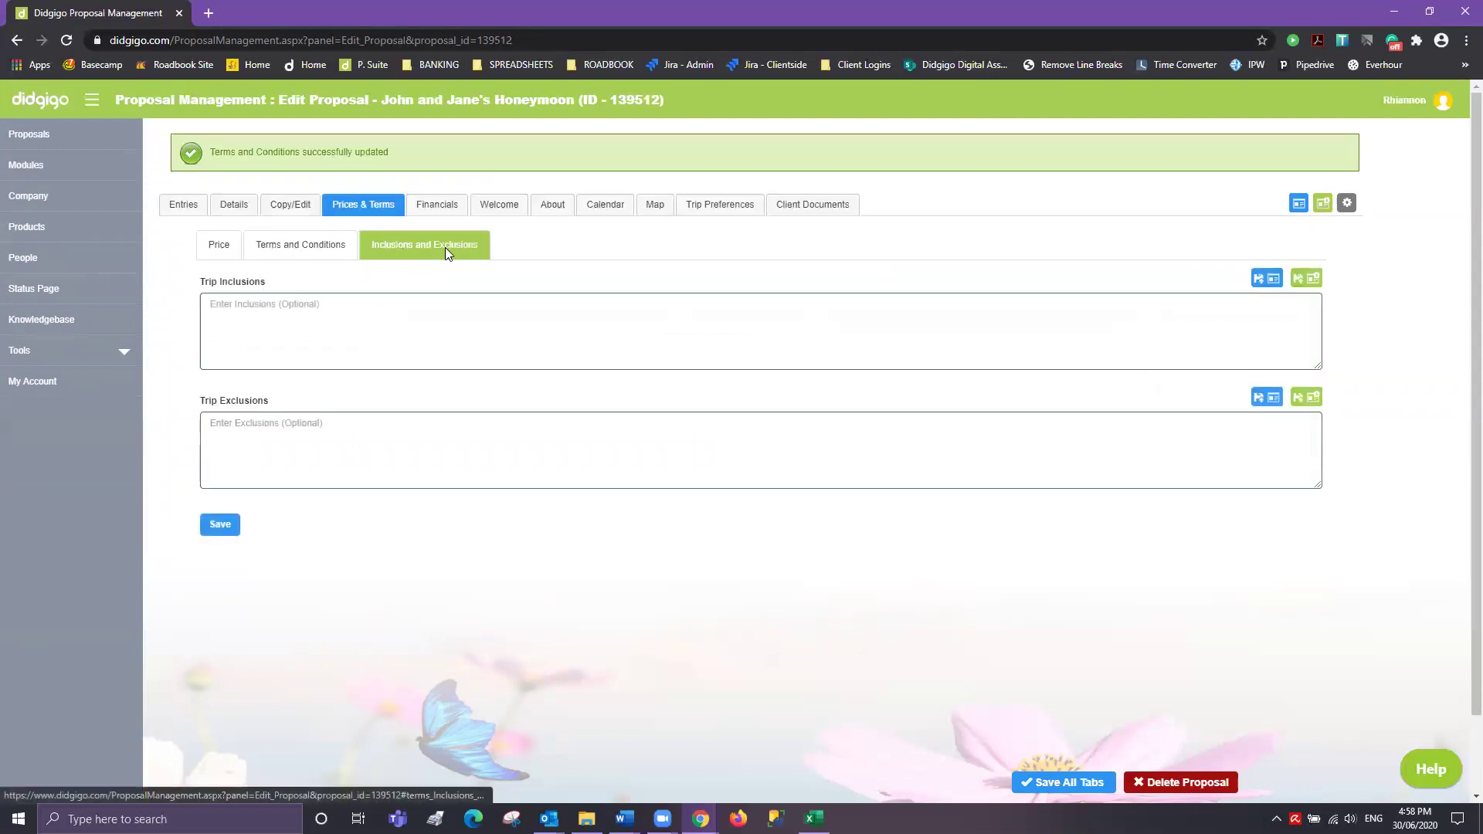
{"action": "left_click", "coordinate": [1301, 282]}
{"action": "left_click", "coordinate": [811, 141]}
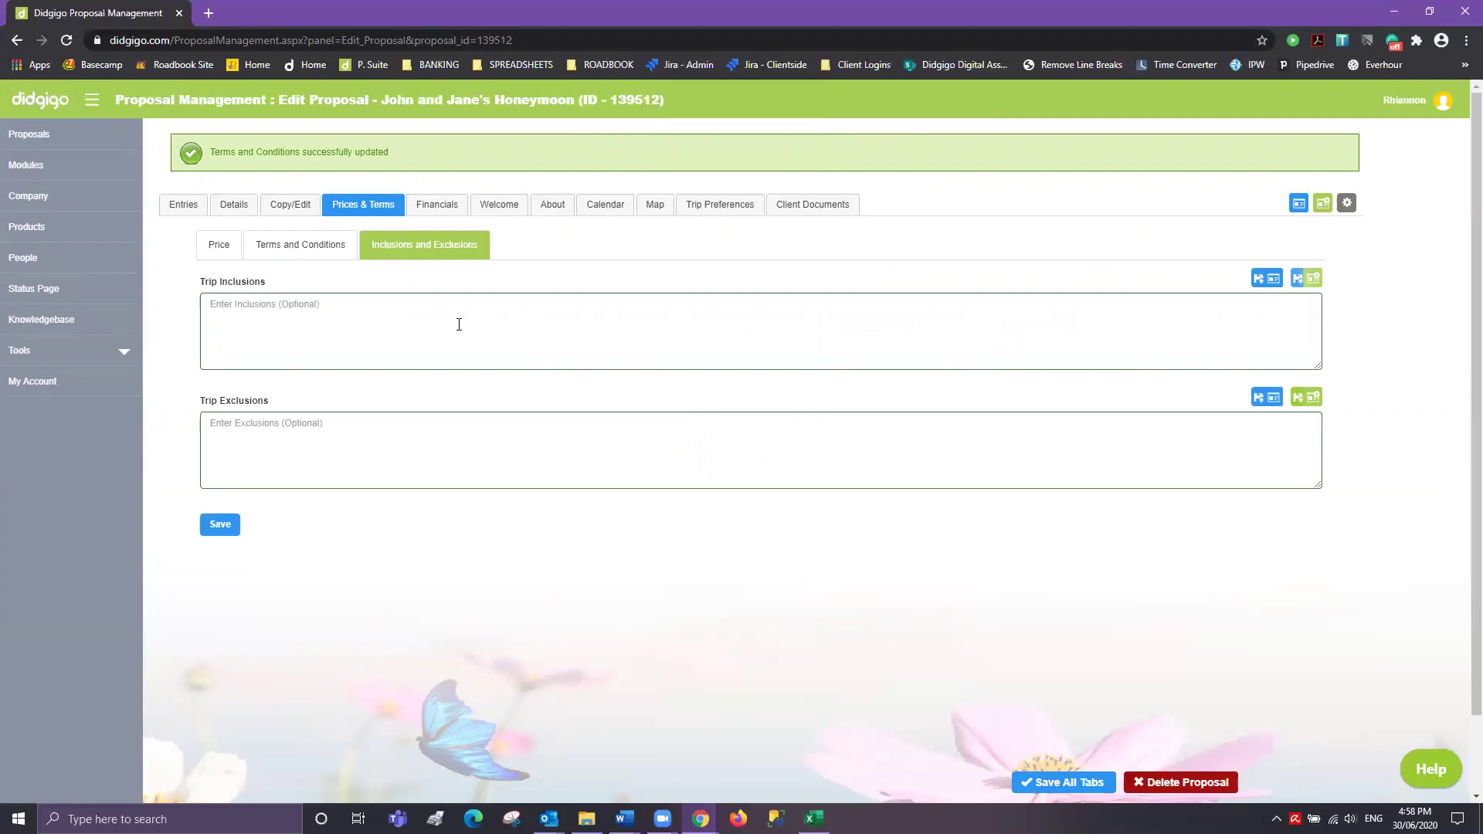
{"action": "left_click", "coordinate": [1299, 397]}
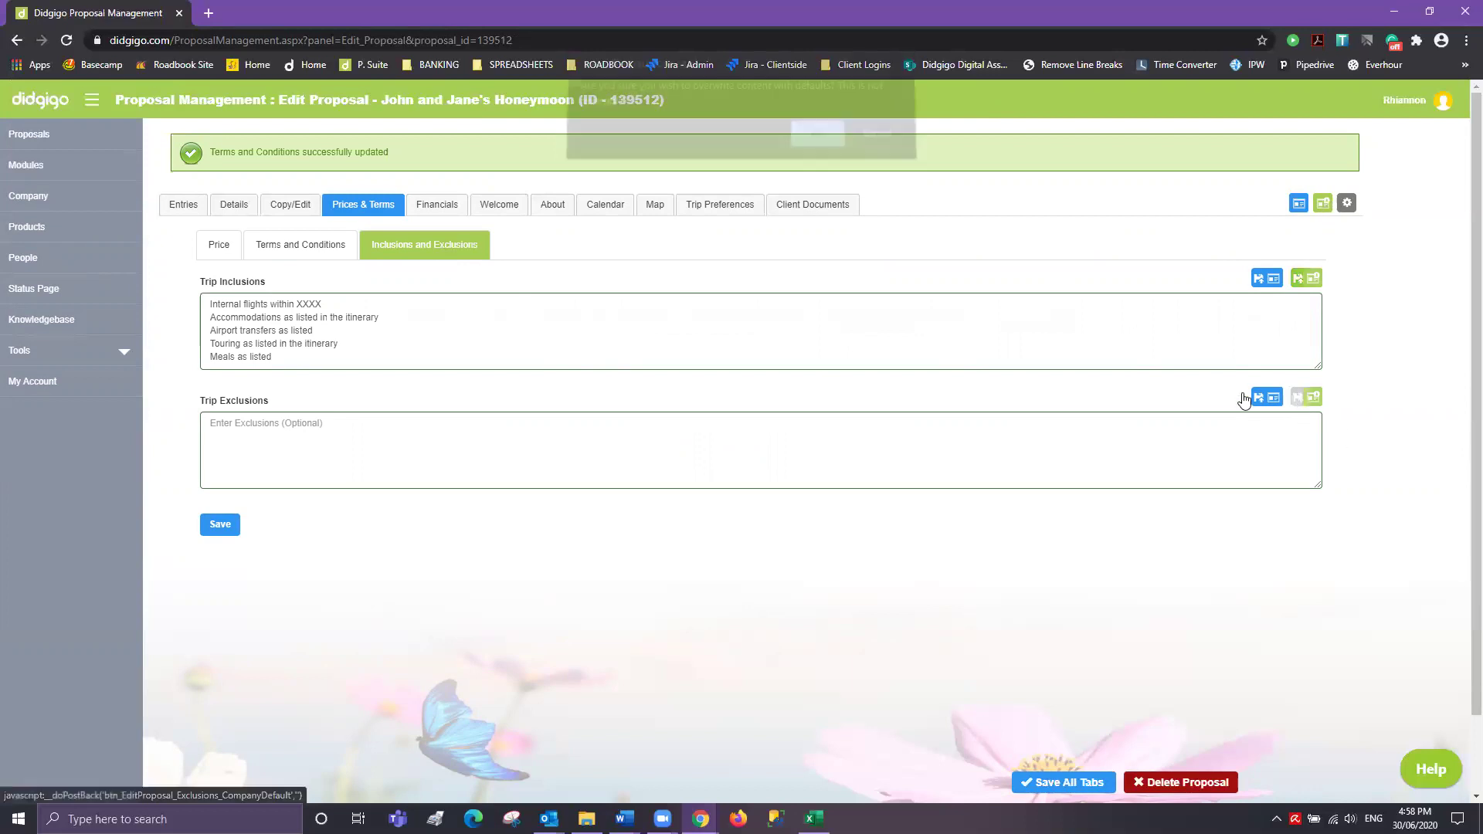
{"action": "left_click", "coordinate": [816, 143]}
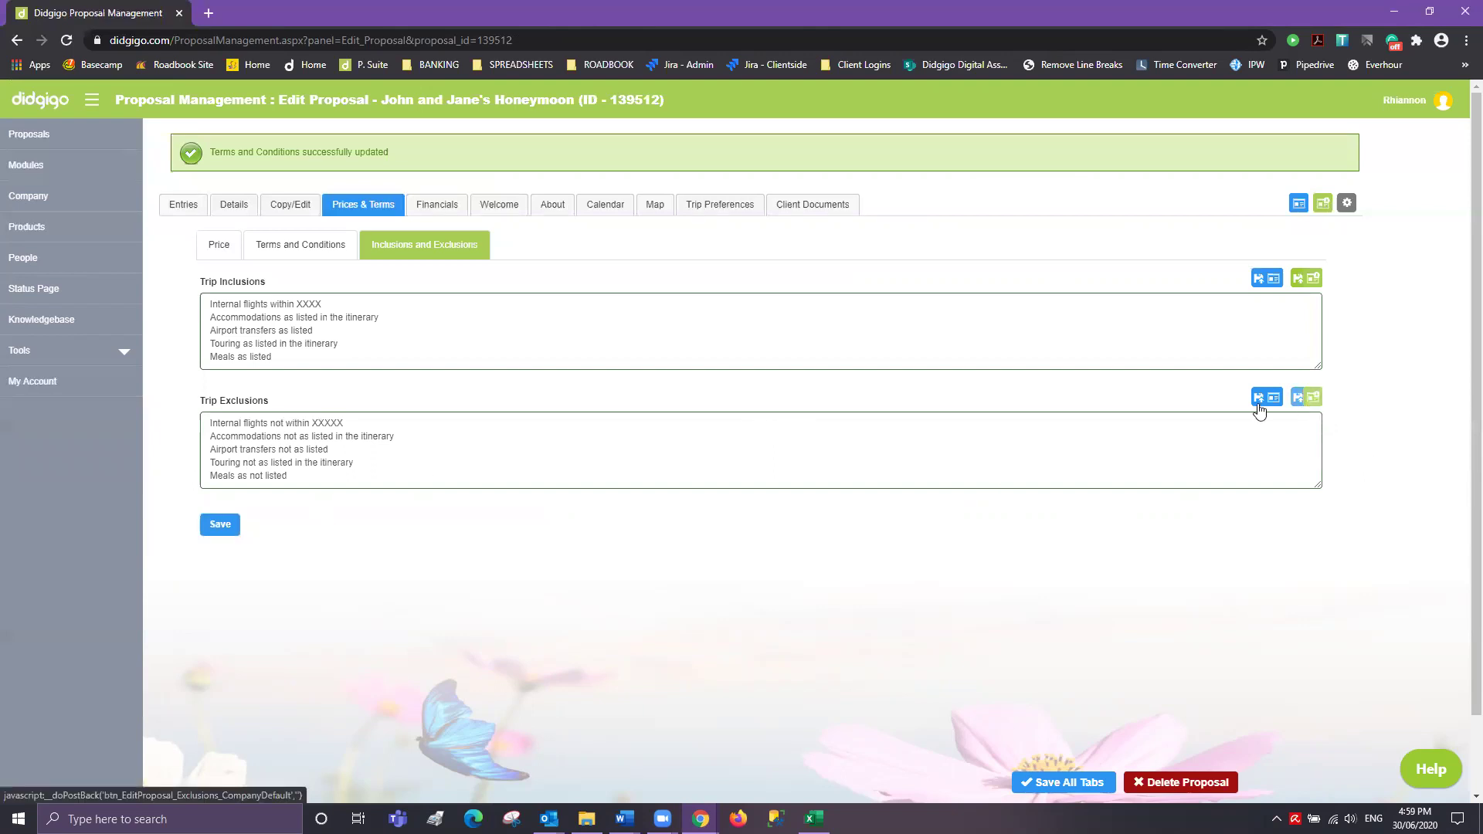
{"action": "left_click_drag", "start_coordinate": [291, 479], "coordinate": [191, 388]}
{"action": "left_click_drag", "start_coordinate": [311, 362], "coordinate": [152, 297]}
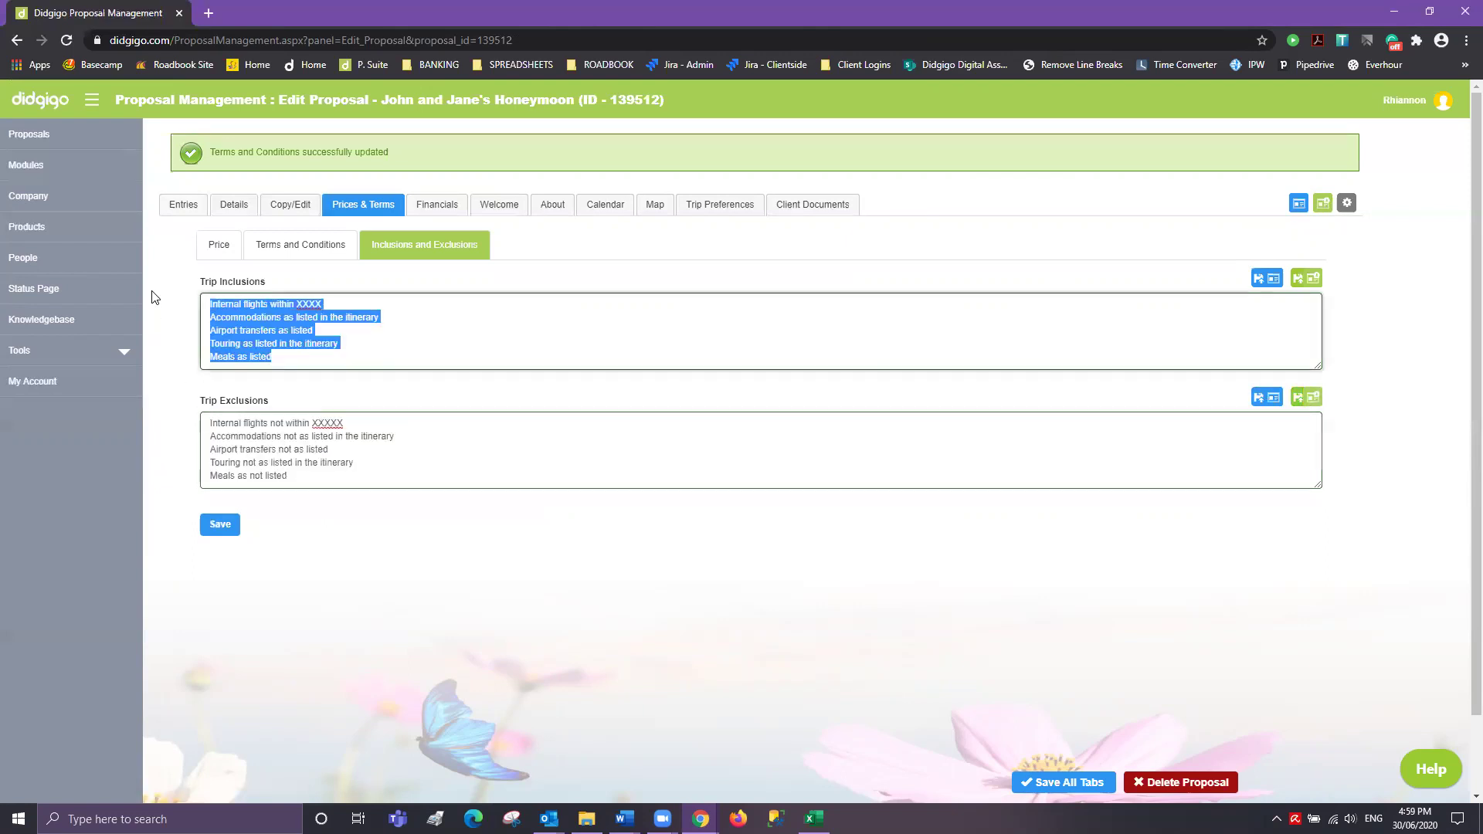
{"action": "left_click", "coordinate": [474, 352]}
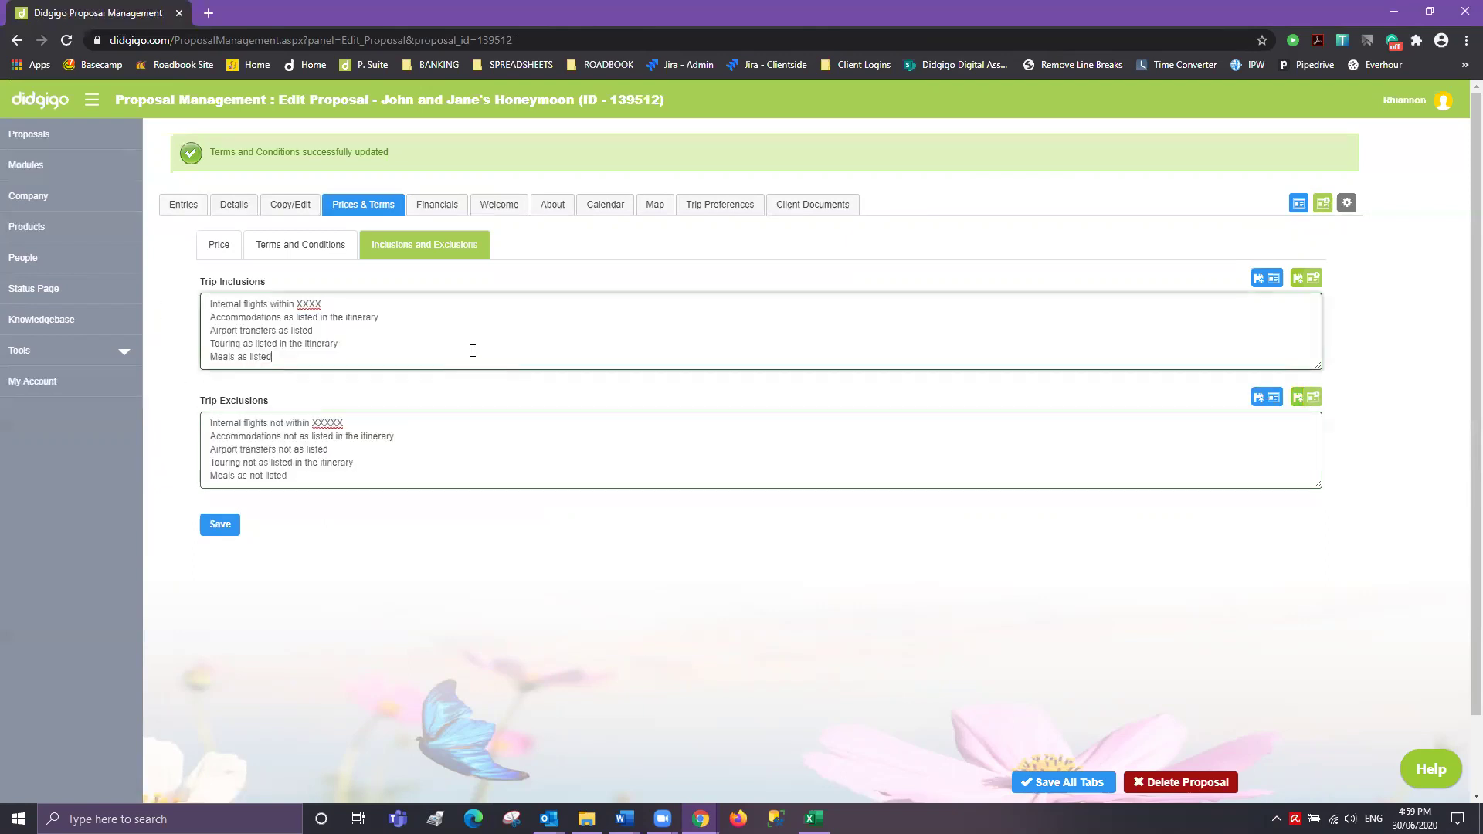
{"action": "left_click", "coordinate": [221, 530]}
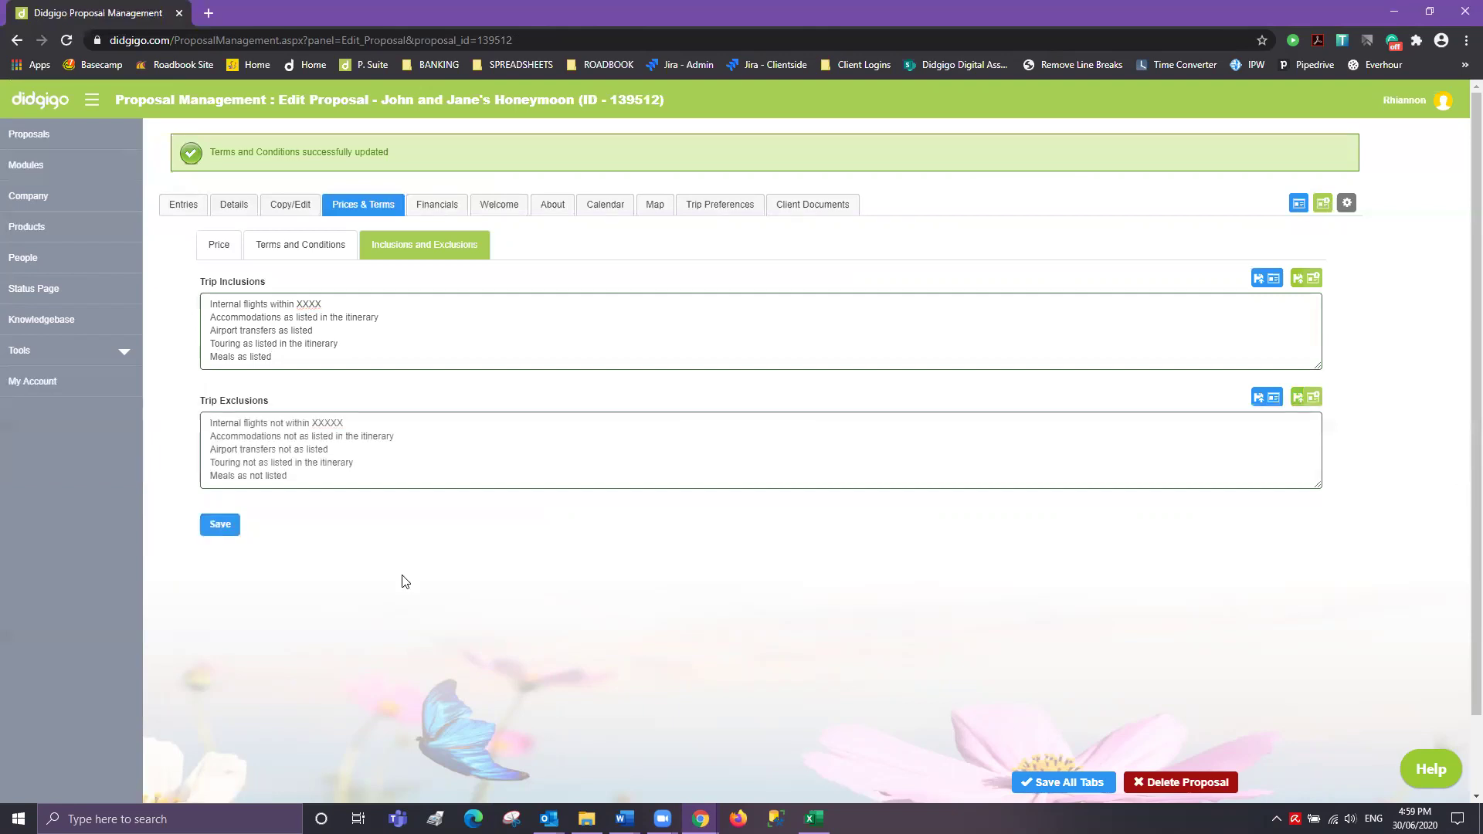
{"action": "left_click", "coordinate": [437, 204]}
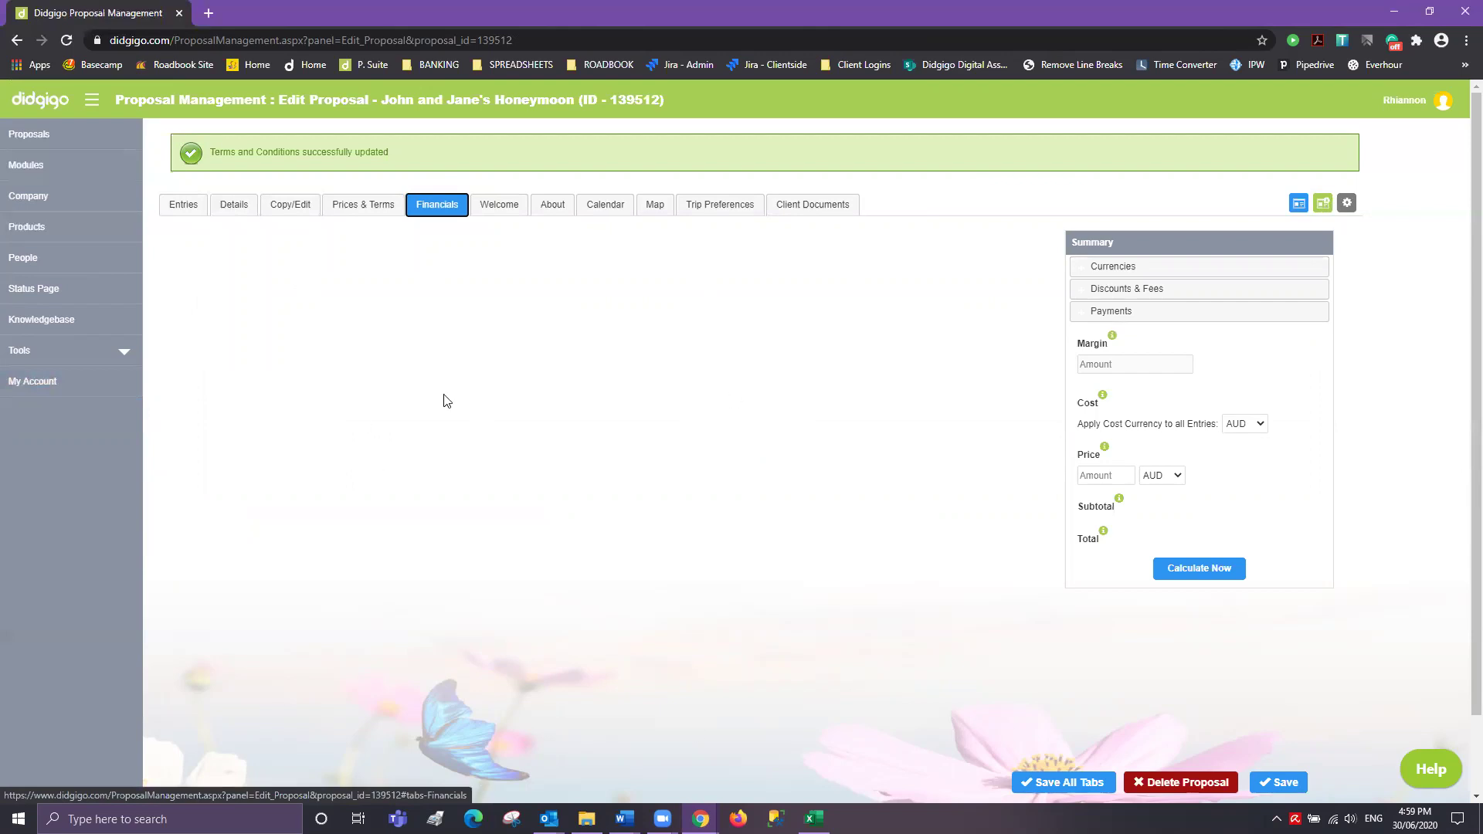
- Reload the proposal, open the per-entry cost details, and enter the Private Transfer cost
{"action": "left_click", "coordinate": [66, 40]}
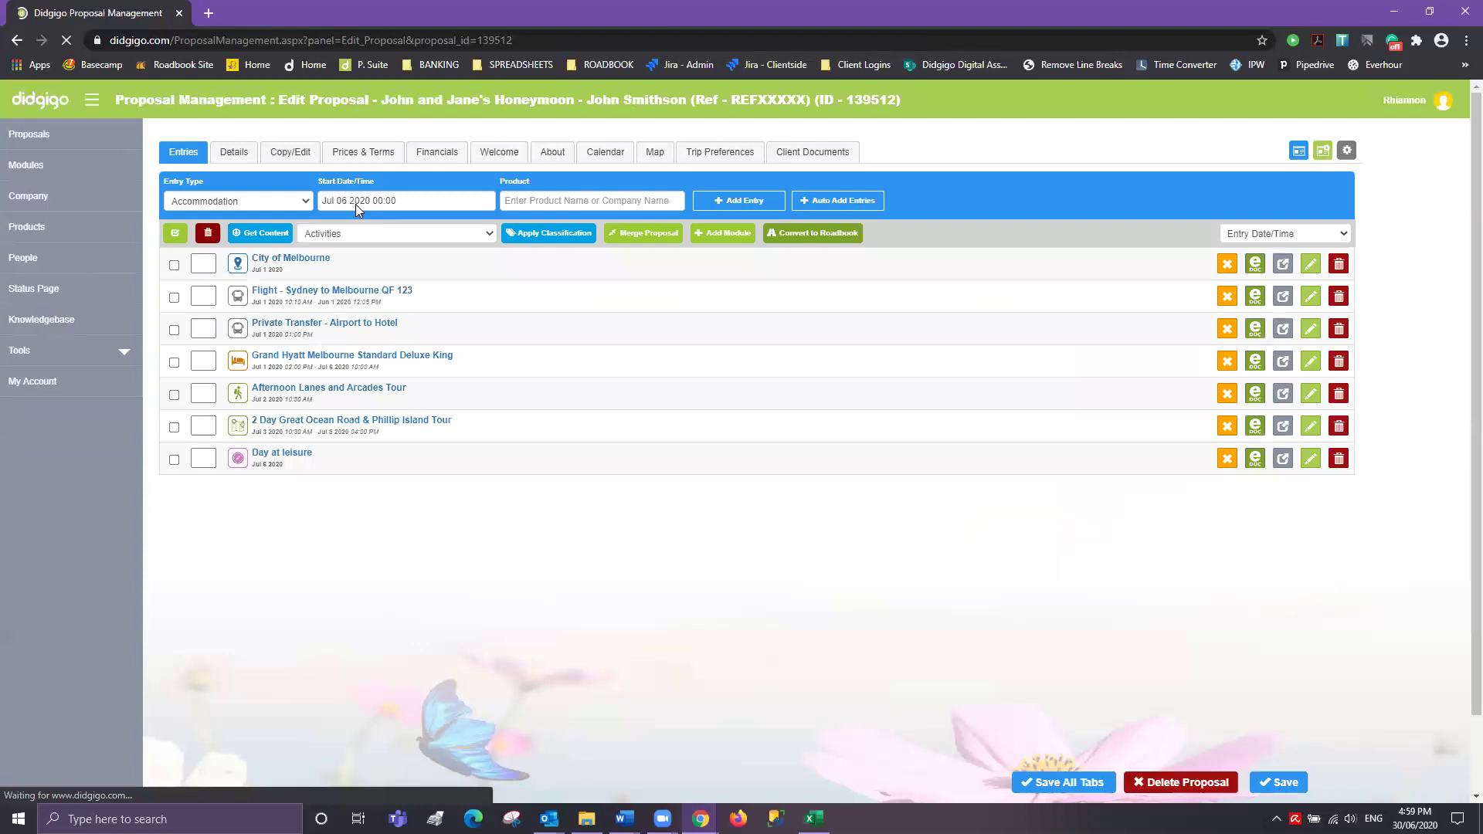
{"action": "left_click", "coordinate": [445, 151]}
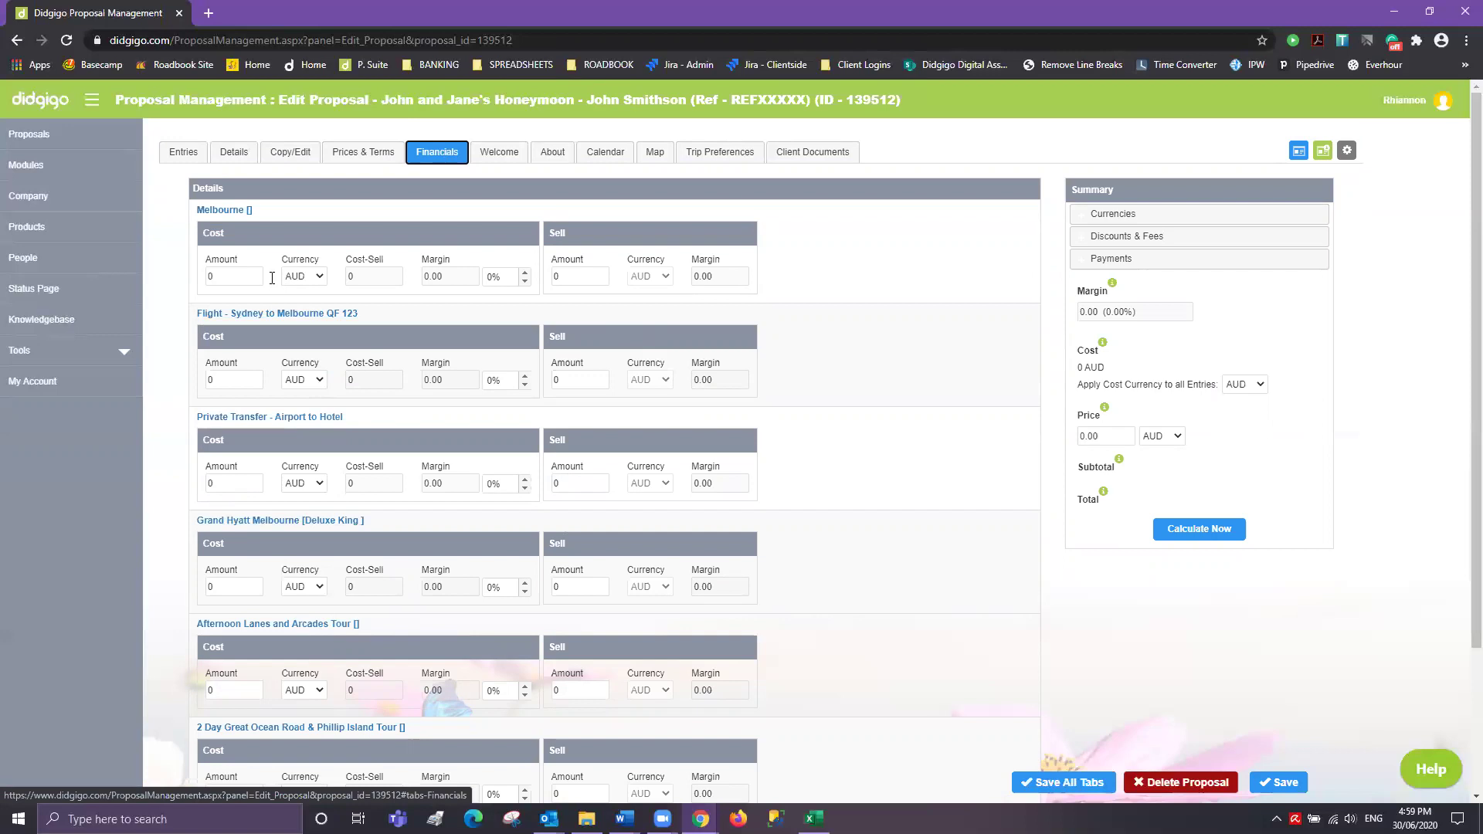
{"action": "left_click", "coordinate": [208, 481]}
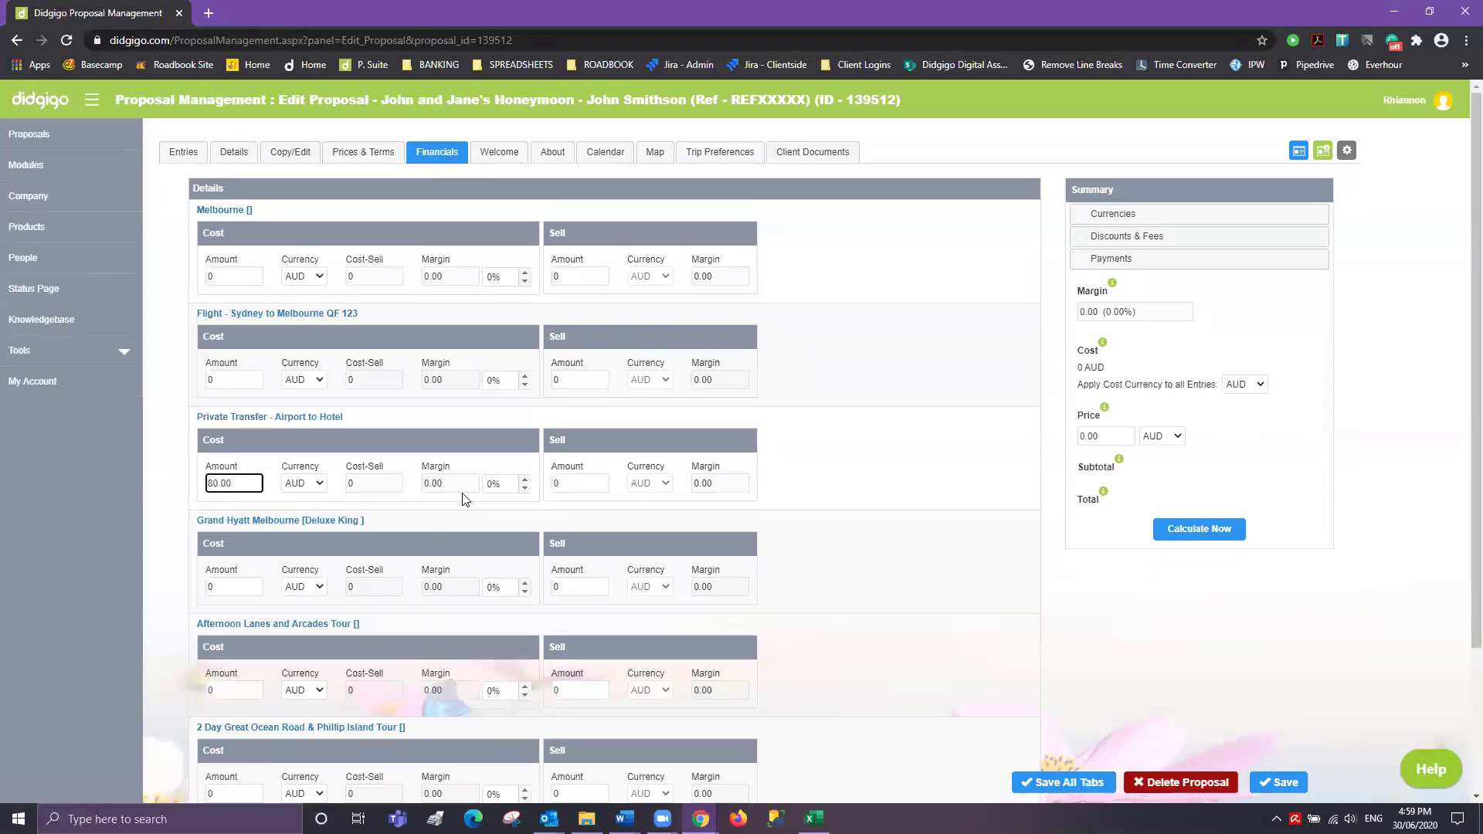
{"action": "left_click", "coordinate": [242, 590]}
- Enter costs of 420.00 for Grand Hyatt, 45.00 for Afternoon Lanes, plus the 2 Day tour cost
{"action": "type", "text": "420.00"}
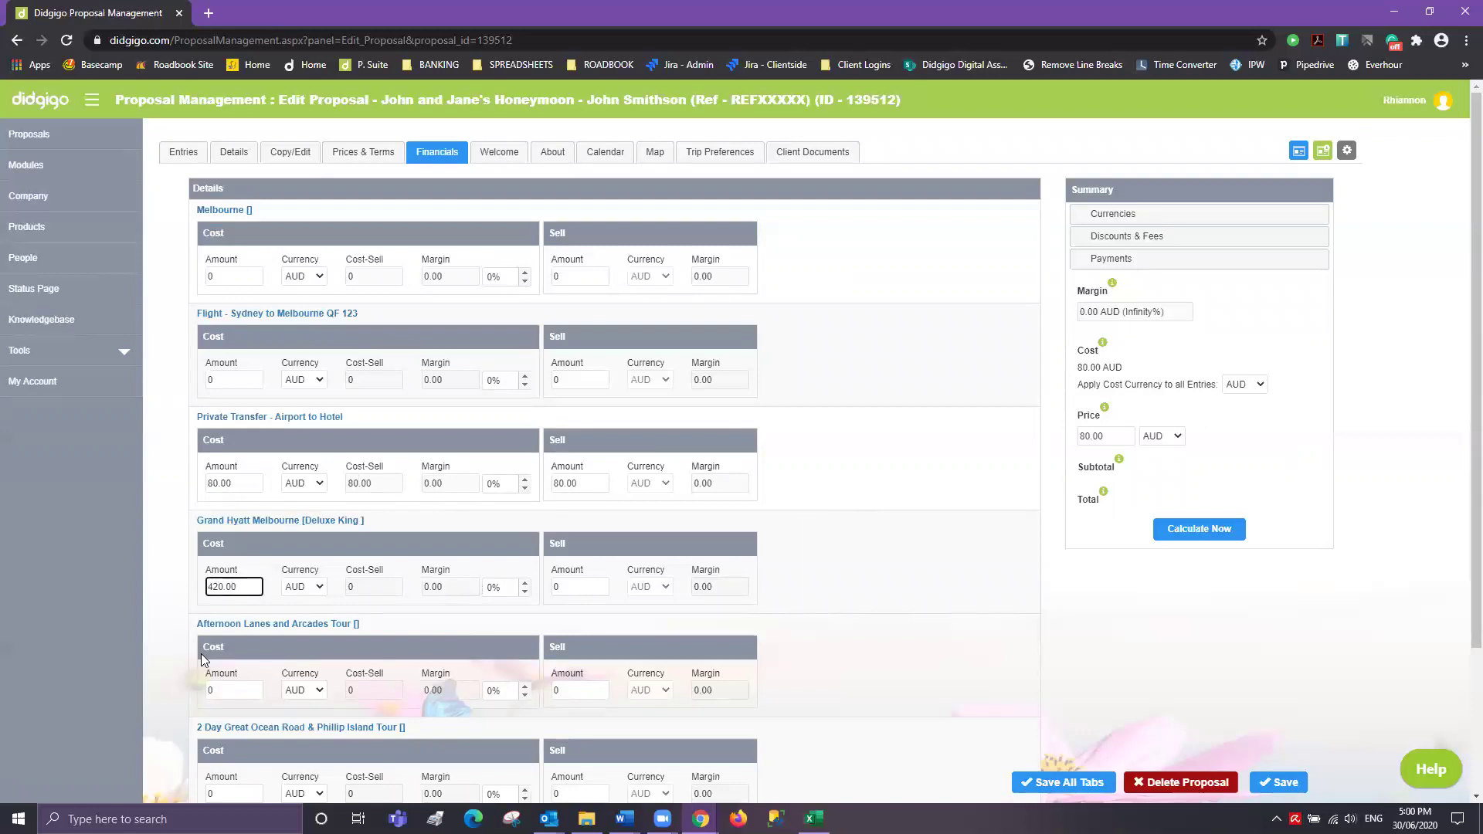
{"action": "scroll", "coordinate": [209, 617], "scroll_direction": "down", "scroll_amount": 2}
{"action": "left_click", "coordinate": [211, 534]}
{"action": "type", "text": "45.00"}
{"action": "scroll", "coordinate": [232, 579], "scroll_direction": "down", "scroll_amount": 1}
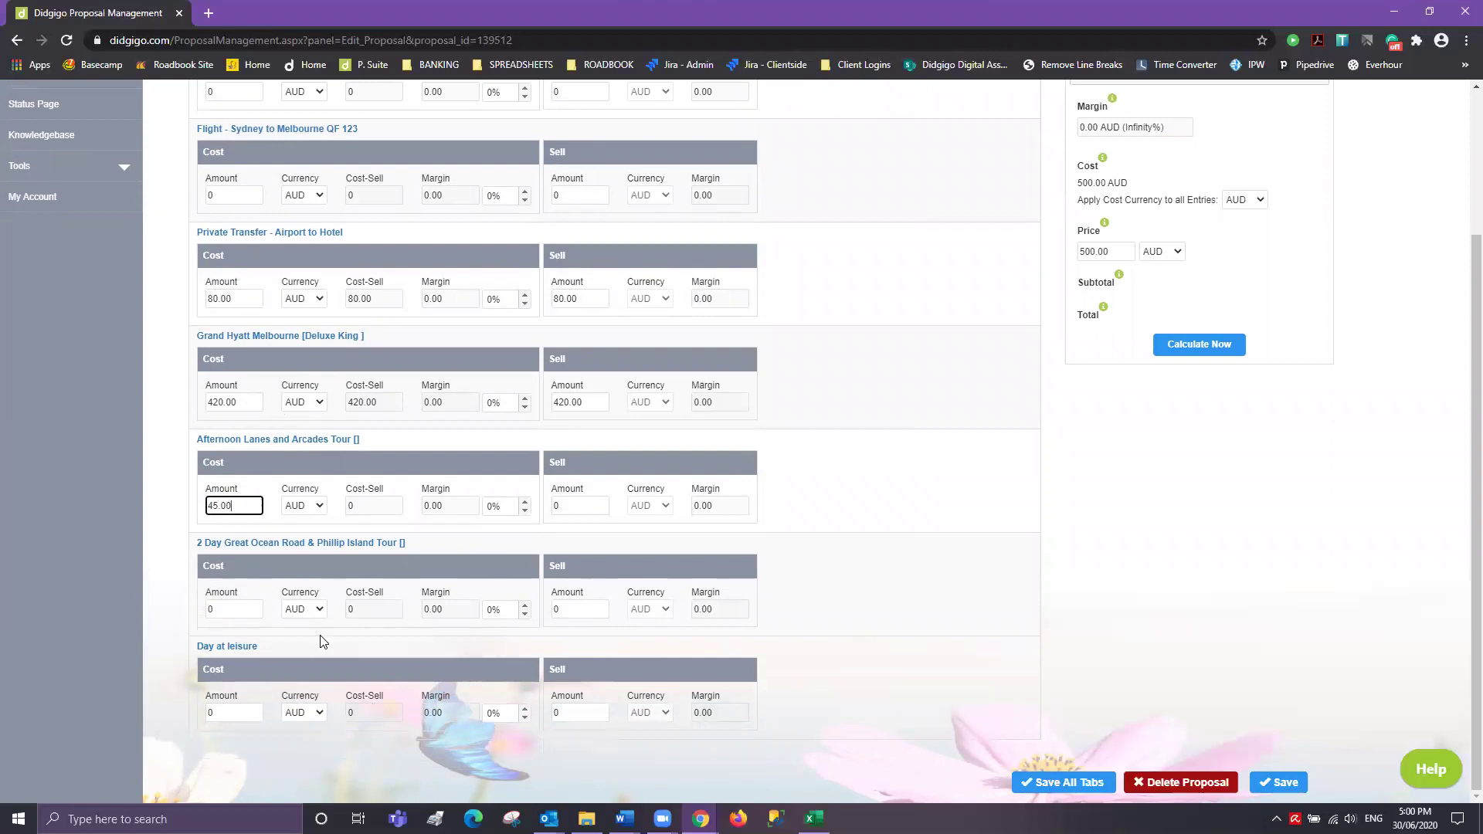
{"action": "left_click", "coordinate": [215, 609]}
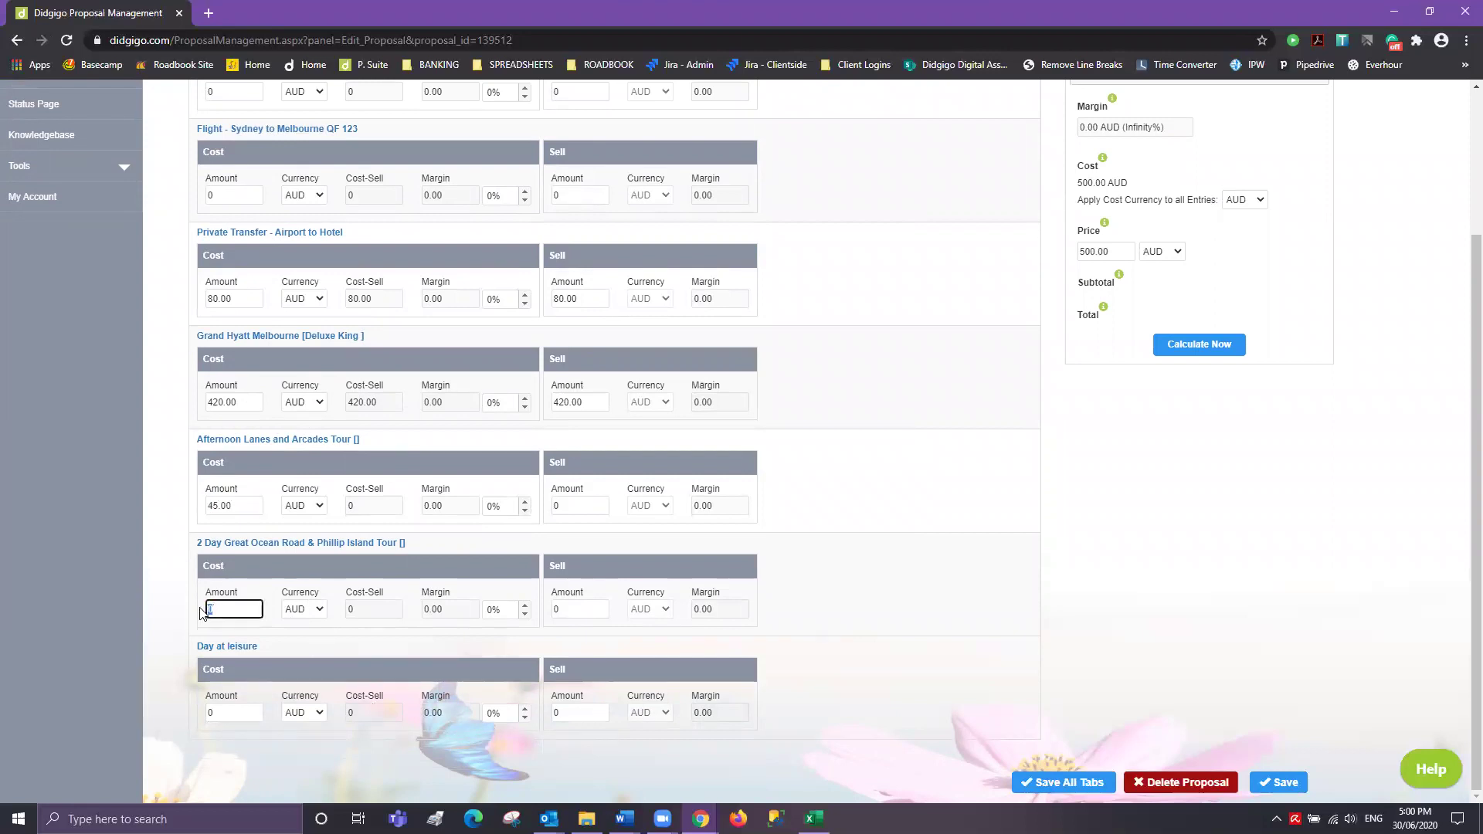
{"action": "type", "text": "12"}
{"action": "type", "text": "80.00"}
{"action": "key", "text": "Tab"}
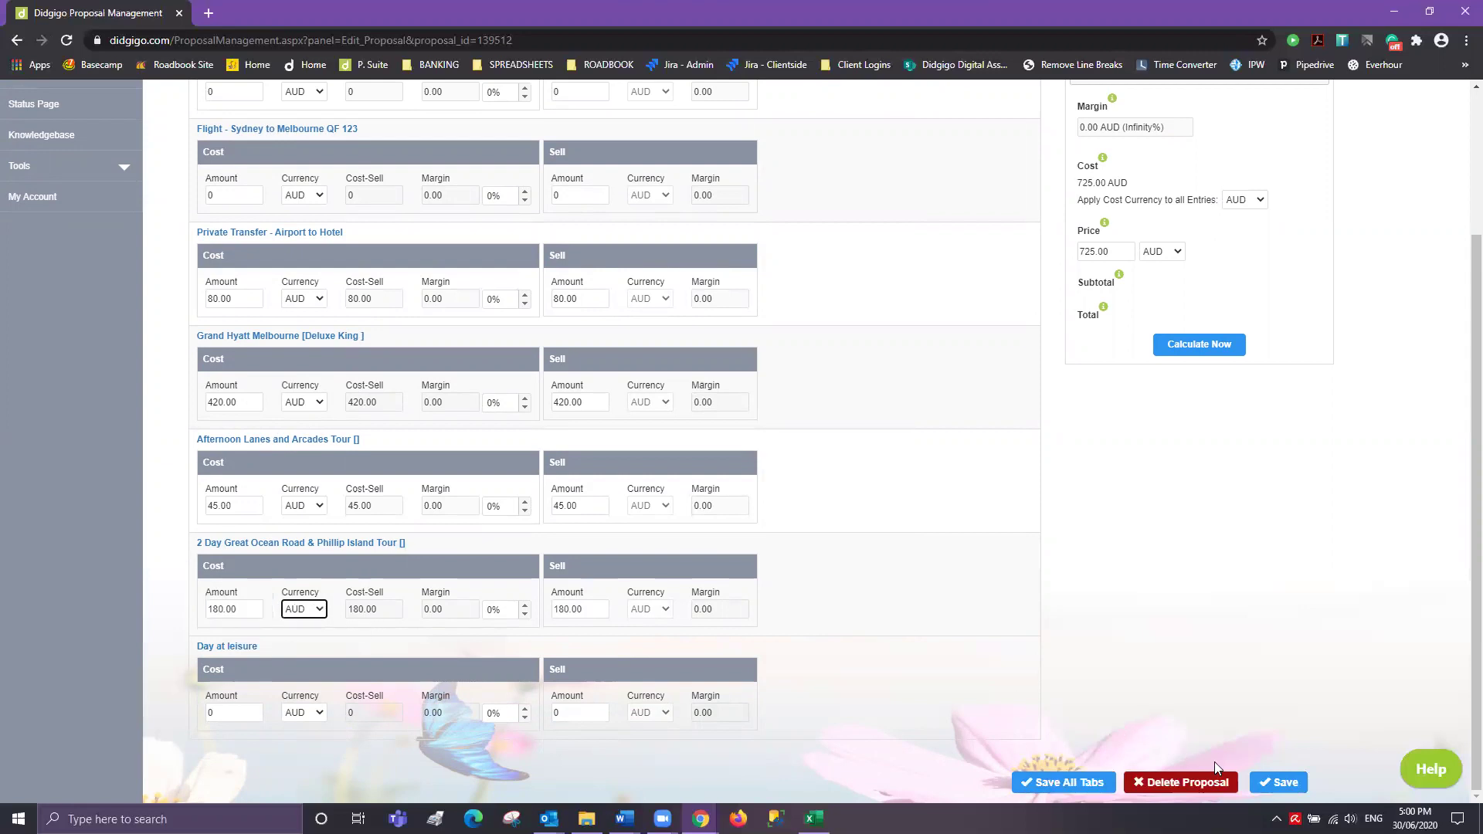
- Review the recalculated totals and save the financial details
{"action": "scroll", "coordinate": [1261, 553], "scroll_direction": "up", "scroll_amount": 1}
{"action": "scroll", "coordinate": [1228, 408], "scroll_direction": "up", "scroll_amount": 2}
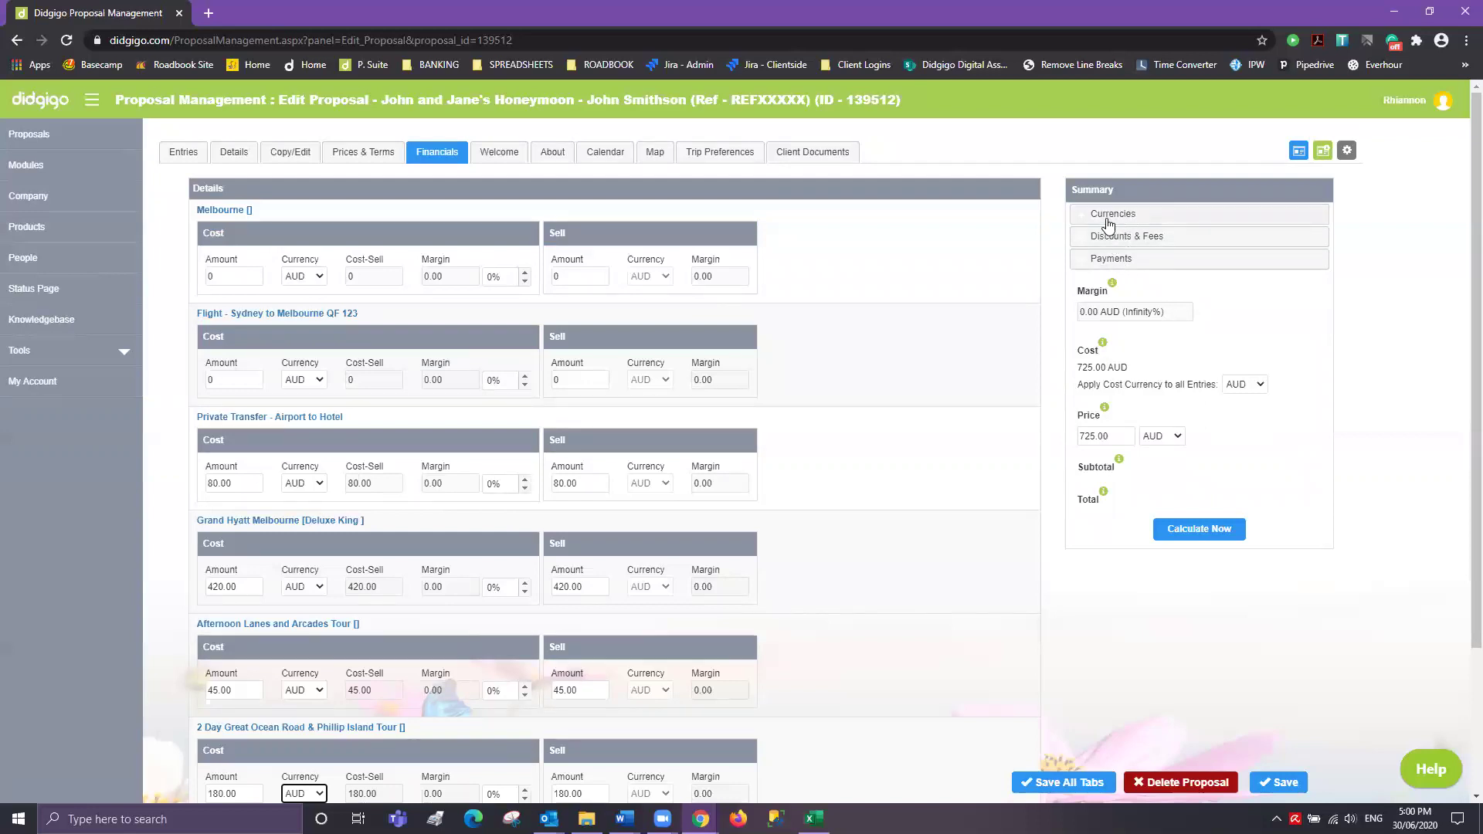
{"action": "scroll", "coordinate": [1251, 648], "scroll_direction": "down", "scroll_amount": 1}
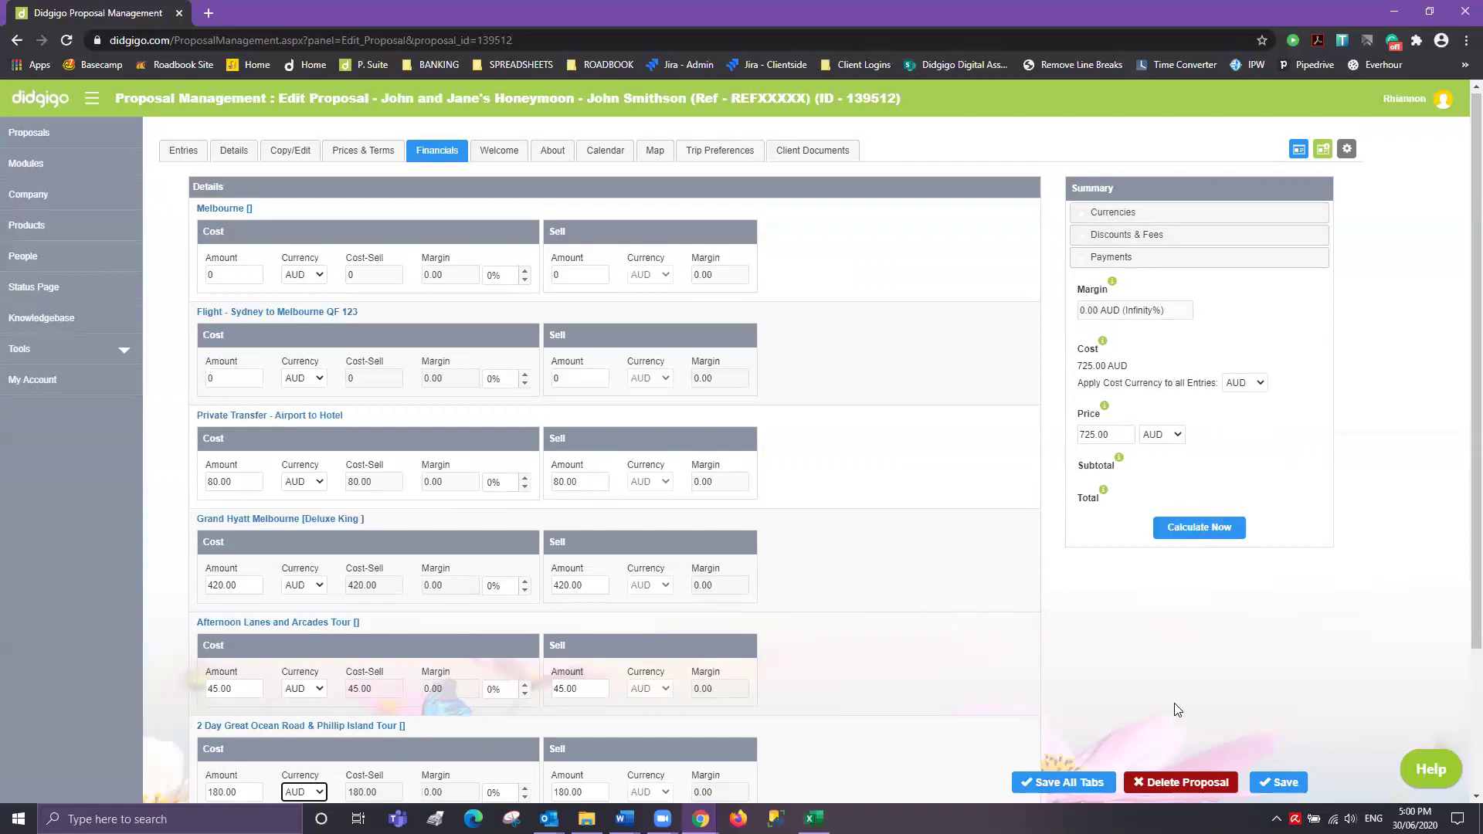
{"action": "left_click", "coordinate": [1294, 783]}
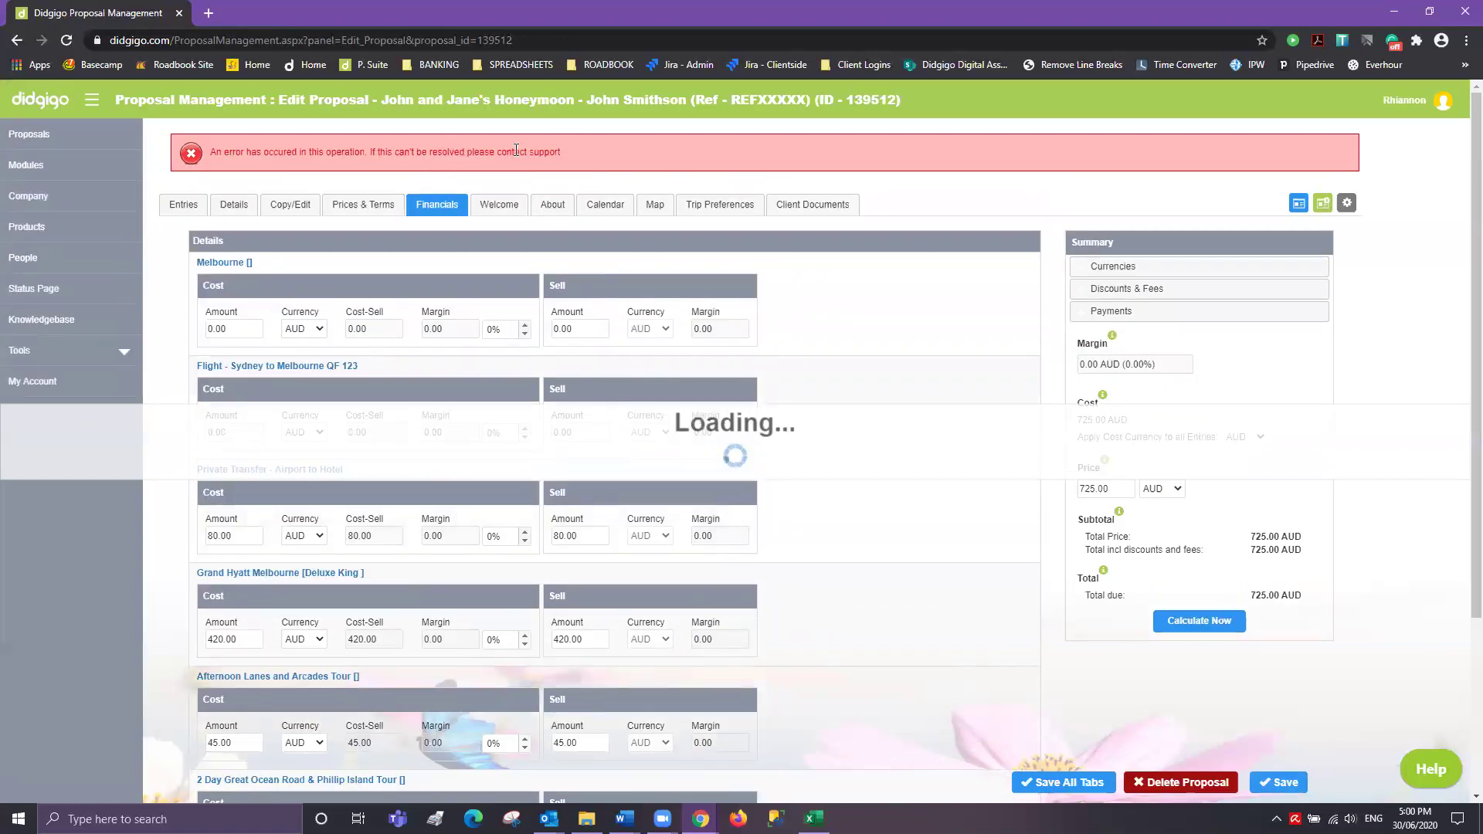
{"action": "mouse_move", "coordinate": [564, 146]}
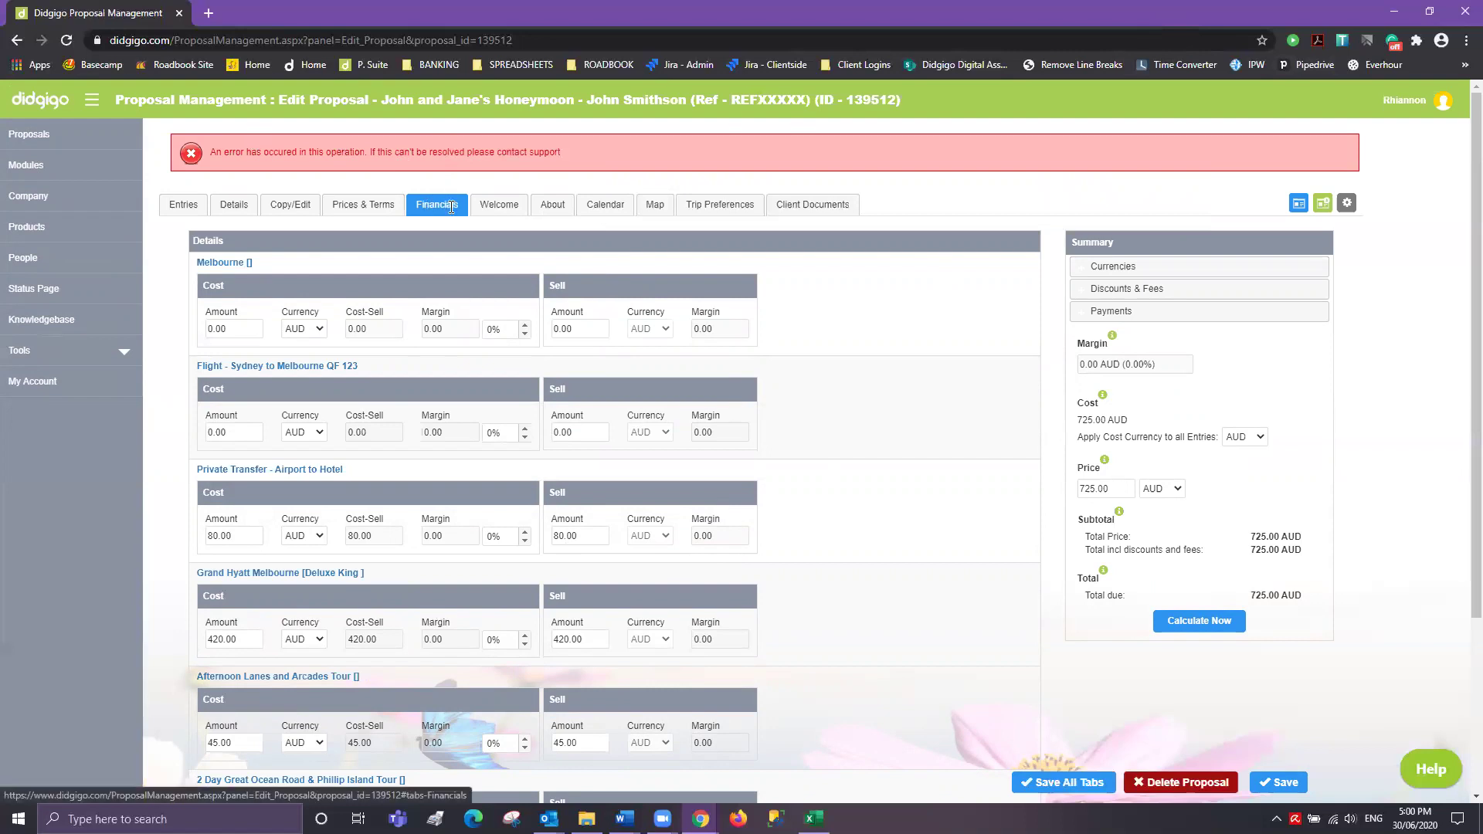
- Open the Welcome page settings and look over the existing welcome message
{"action": "left_click", "coordinate": [360, 204]}
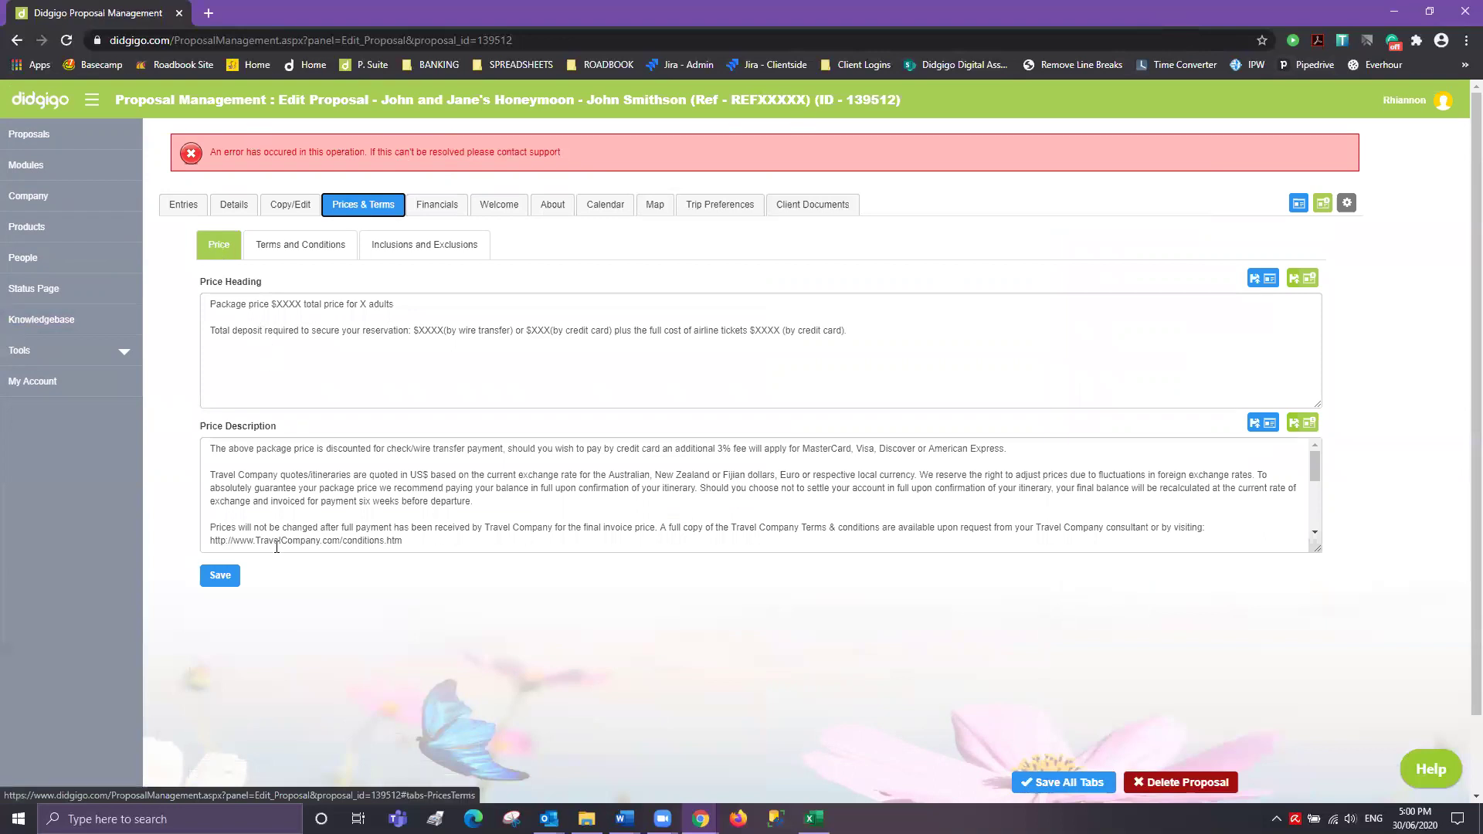
{"action": "left_click", "coordinate": [508, 207]}
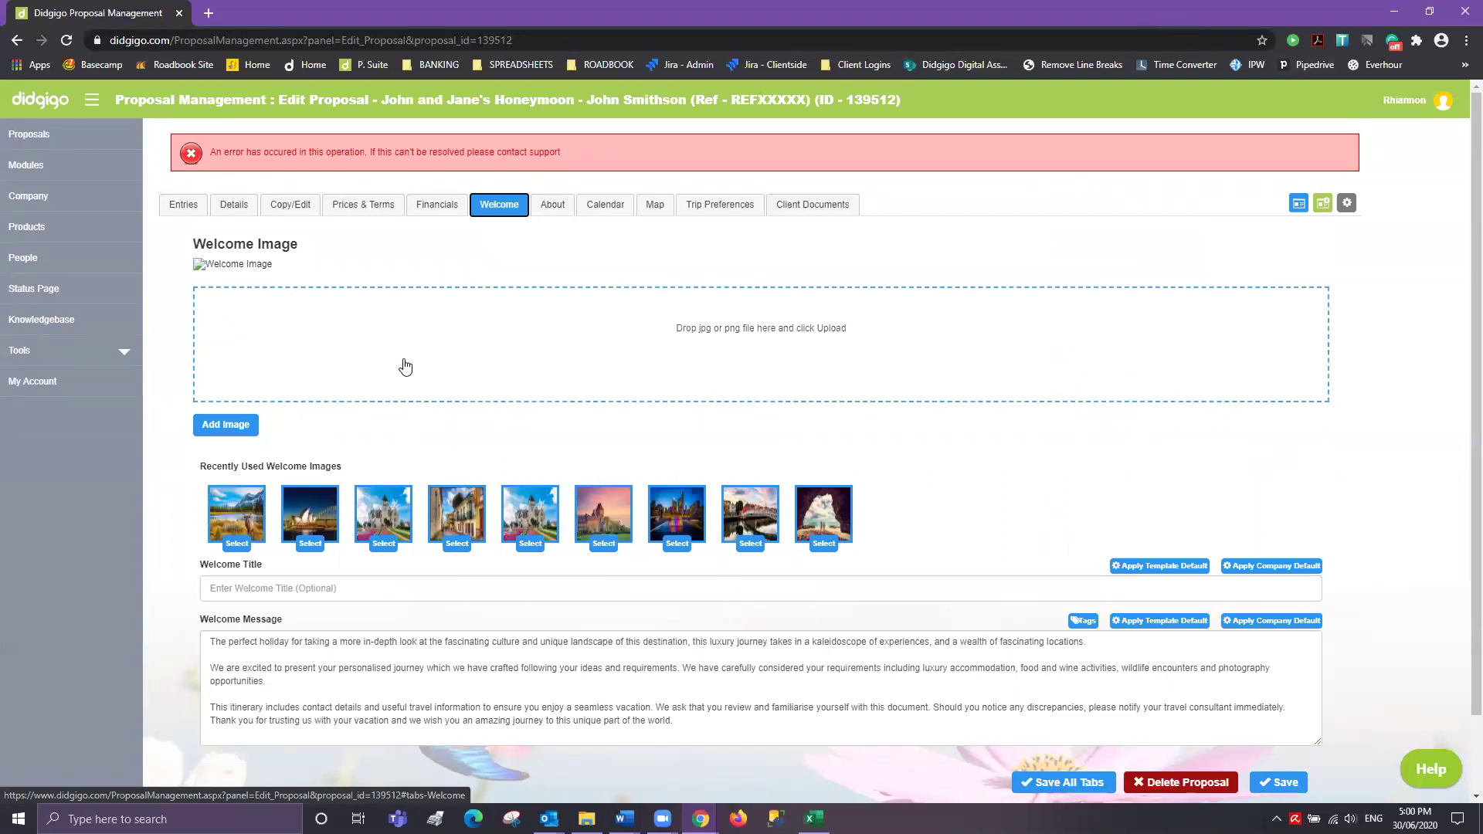
{"action": "scroll", "coordinate": [286, 569], "scroll_direction": "down", "scroll_amount": 1}
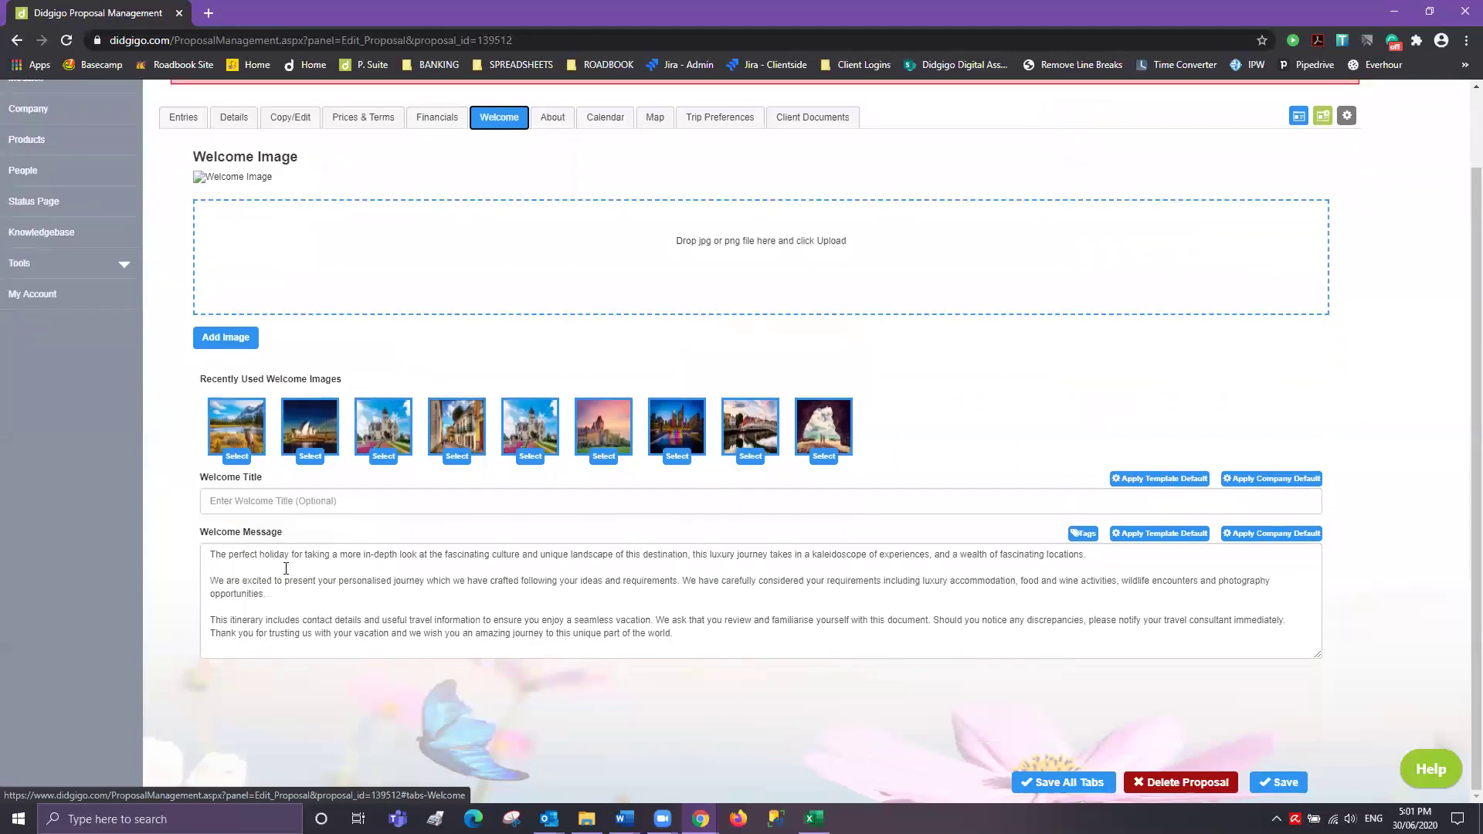
{"action": "left_click_drag", "start_coordinate": [202, 563], "coordinate": [704, 636]}
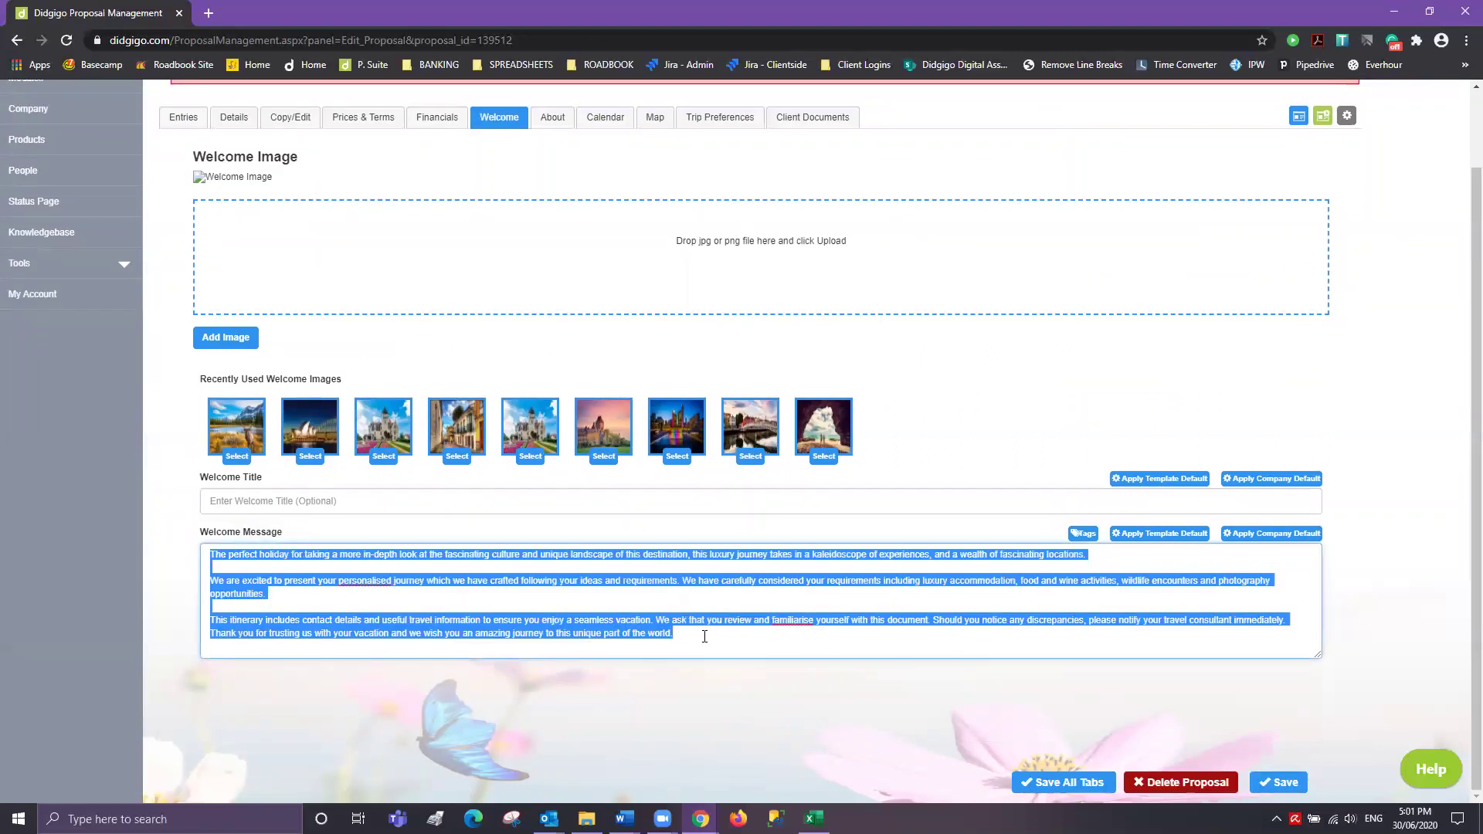
{"action": "left_click", "coordinate": [720, 638]}
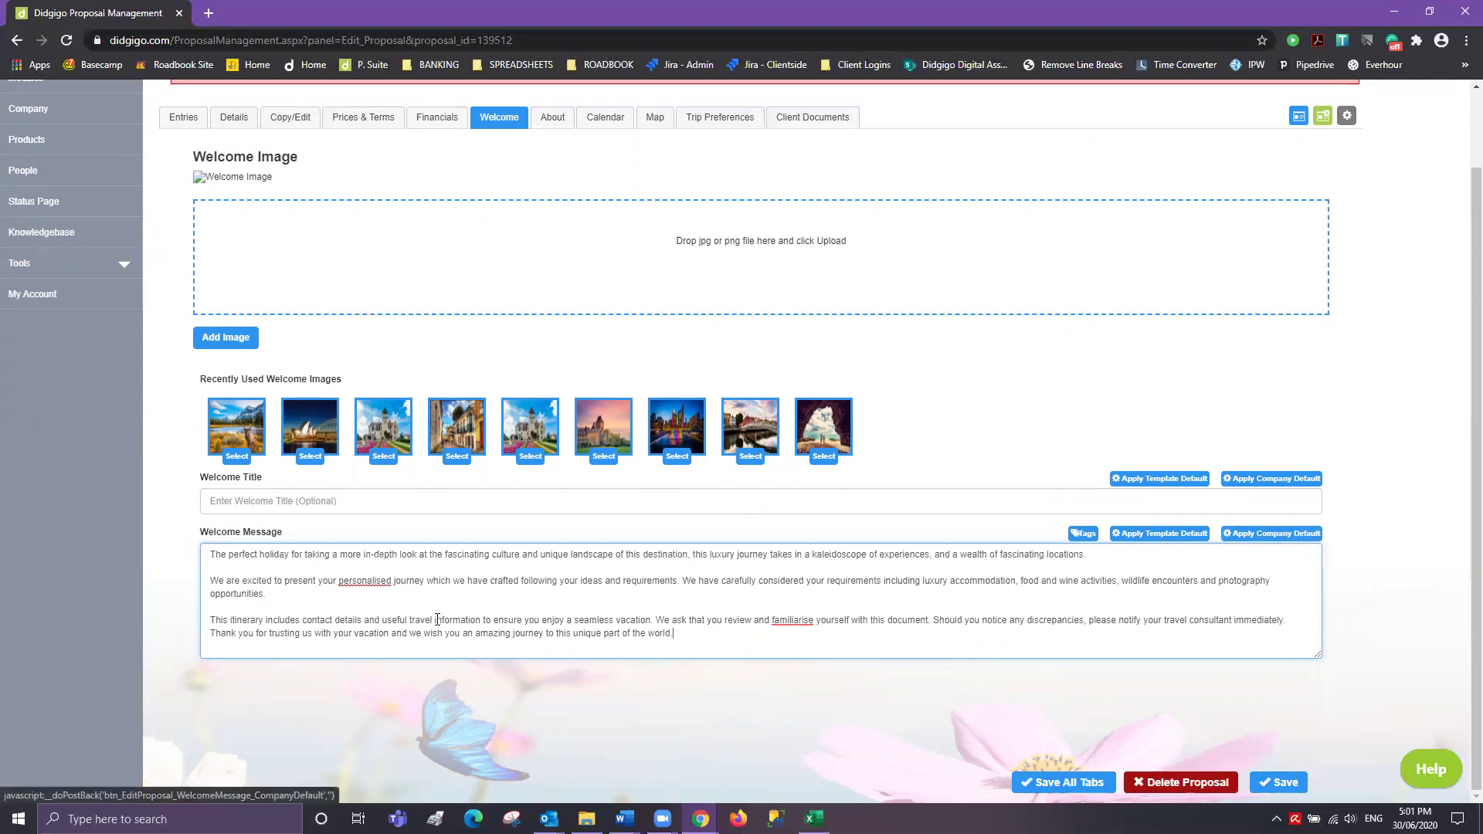
{"action": "left_click_drag", "start_coordinate": [673, 634], "coordinate": [215, 537]}
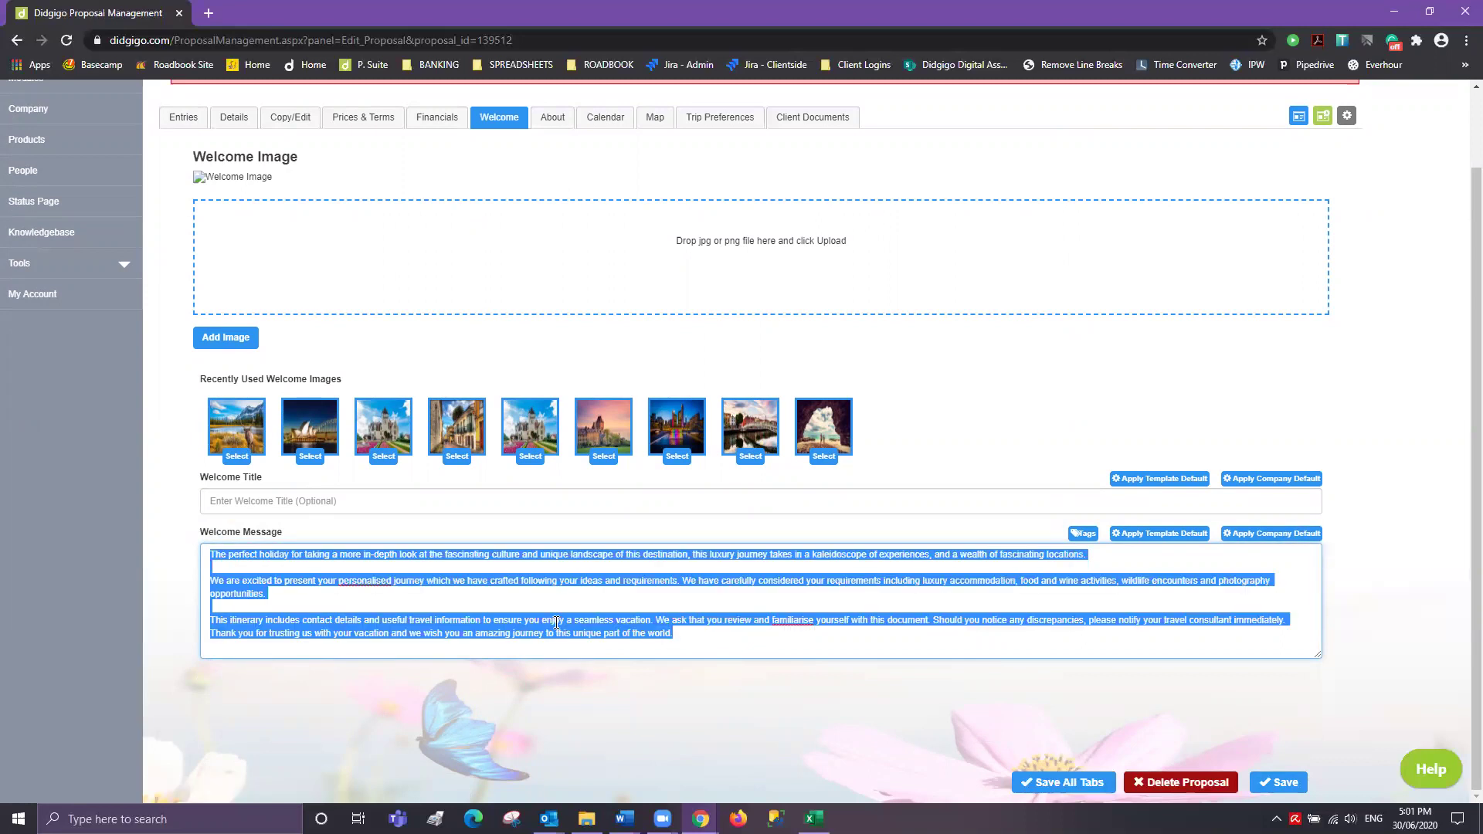
- Enter the welcome title 'Welcome to Melbourne!' and start choosing an image file
{"action": "left_click", "coordinate": [344, 503]}
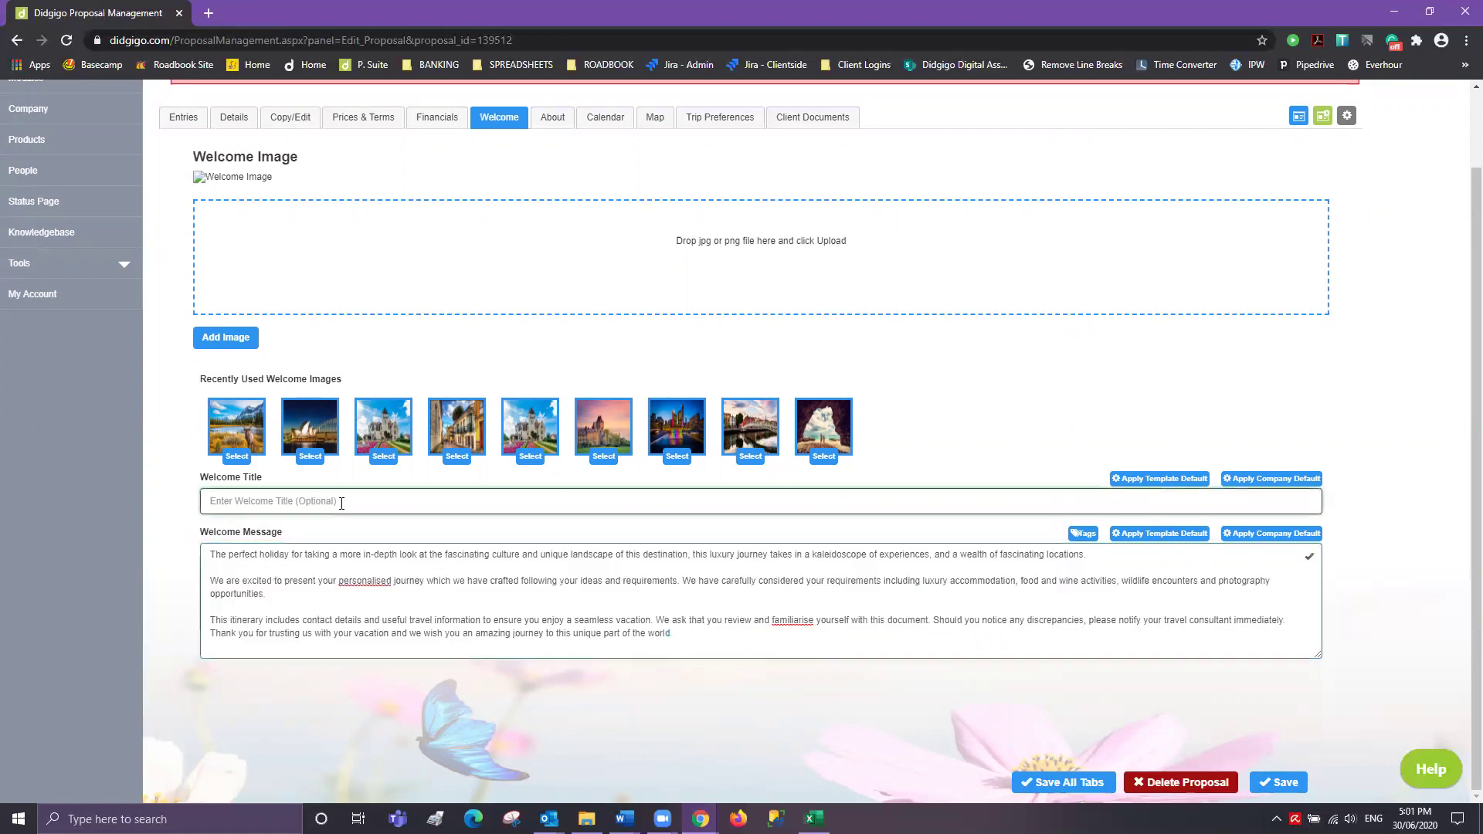
{"action": "type", "text": "Welcome to Melbourne!"}
{"action": "left_click", "coordinate": [711, 248]}
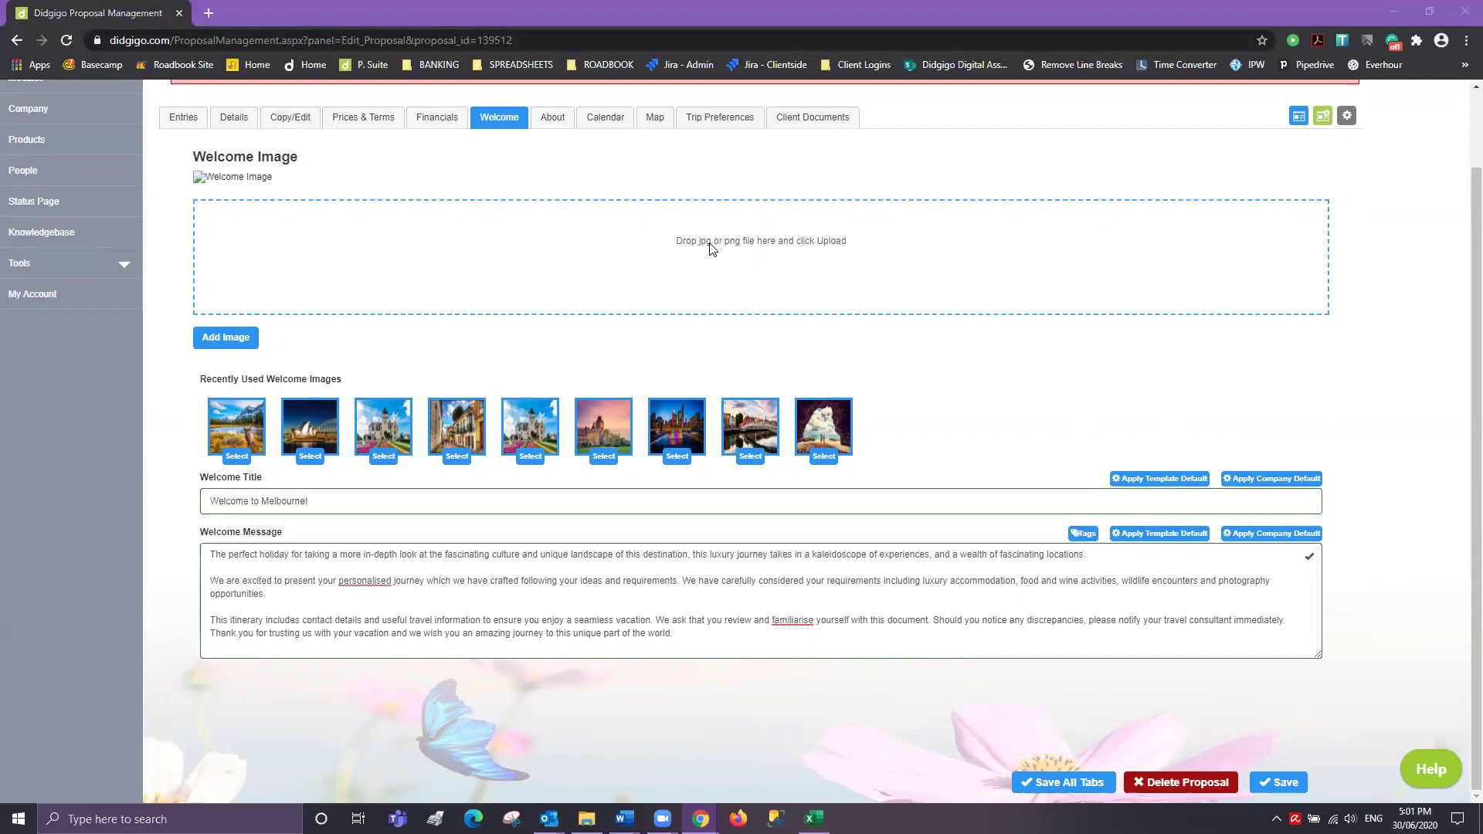
- Upload Melb HR9 from Content File & Images > .Tours File > VIC as the welcome image
{"action": "scroll", "coordinate": [504, 116], "scroll_direction": "down", "scroll_amount": 1}
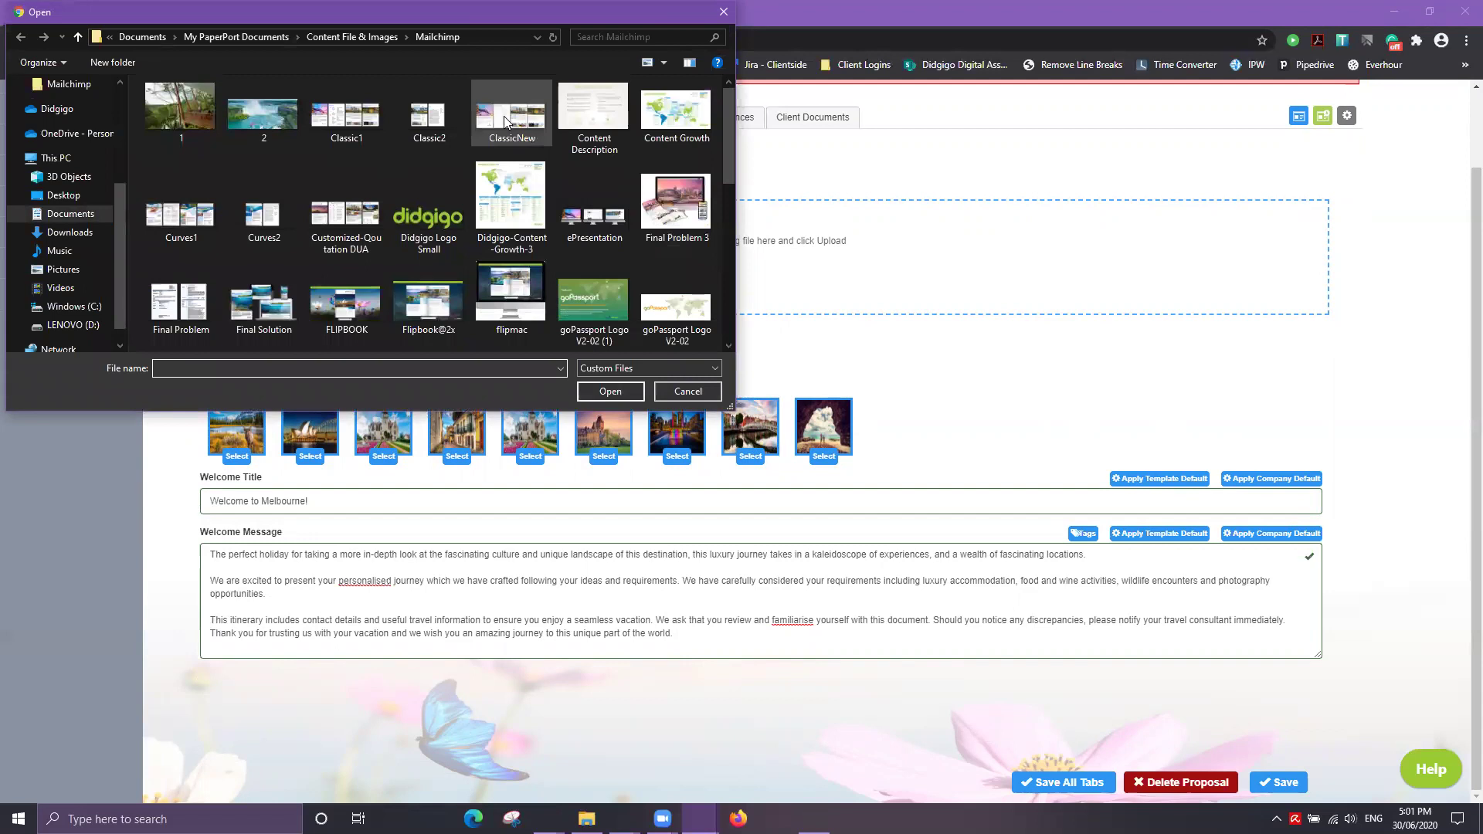
{"action": "left_click", "coordinate": [351, 34]}
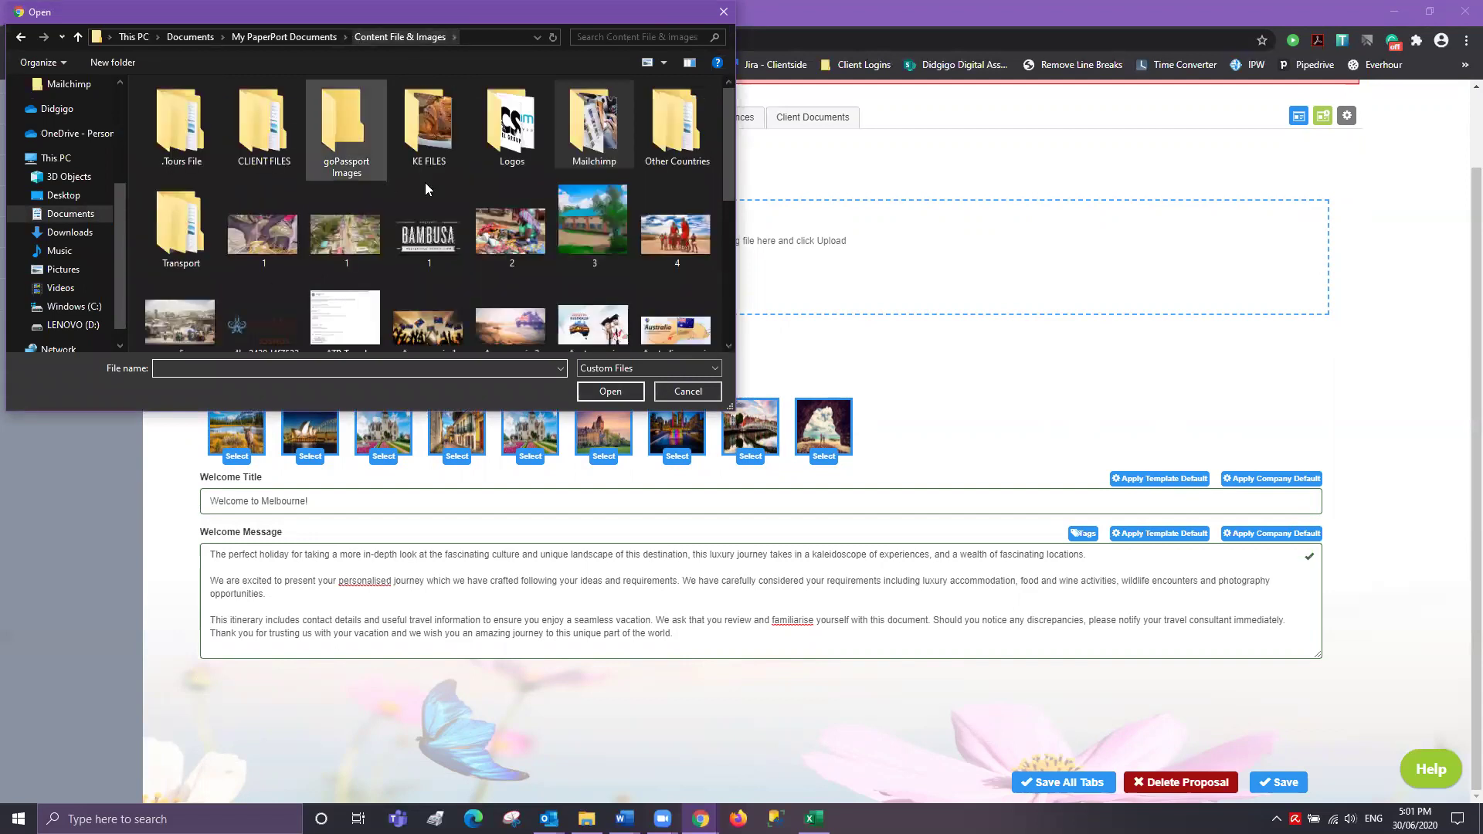
{"action": "left_click", "coordinate": [176, 143]}
{"action": "double_click", "coordinate": [176, 142]}
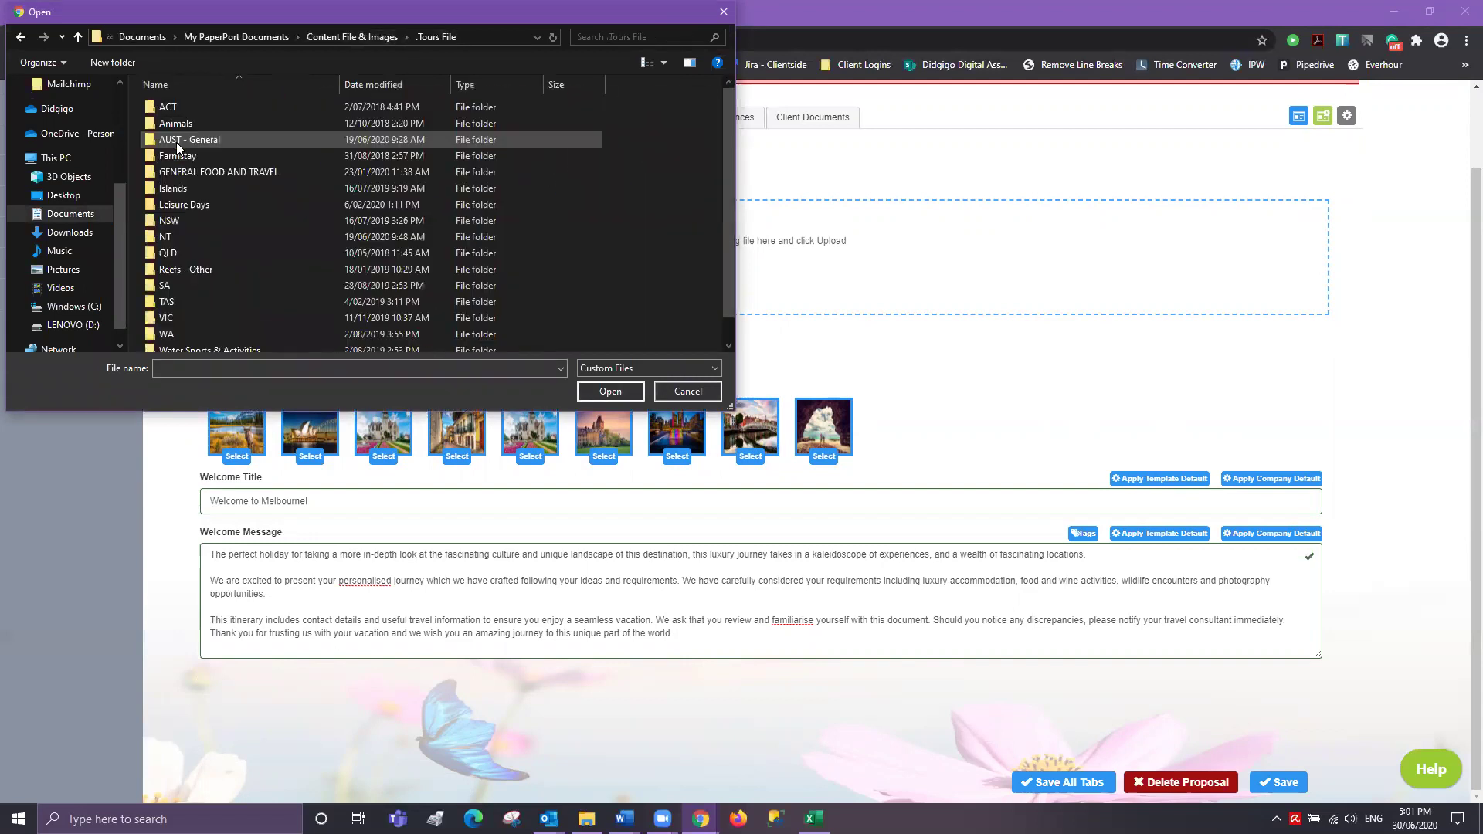
{"action": "double_click", "coordinate": [171, 316]}
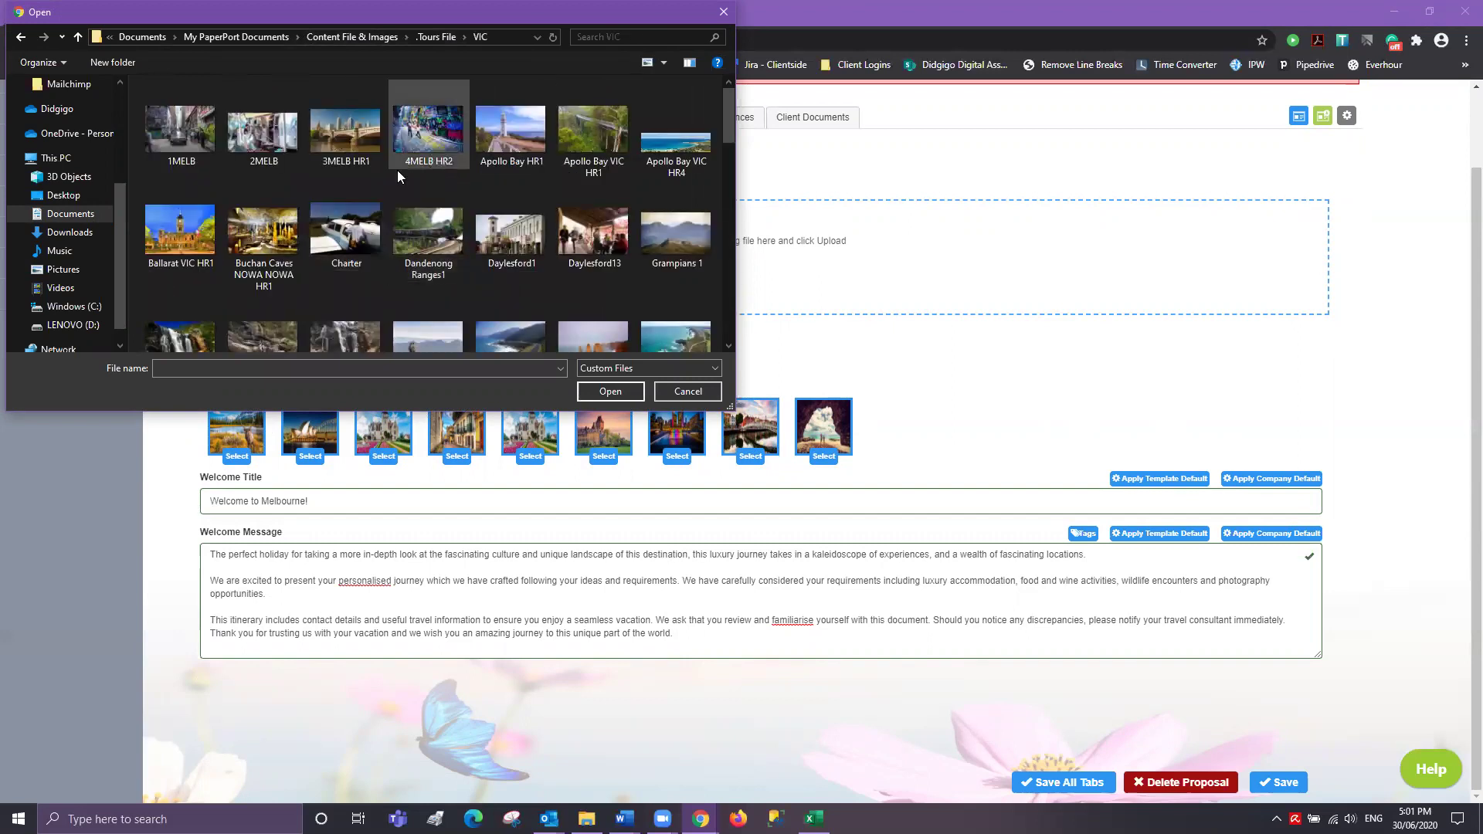
{"action": "scroll", "coordinate": [377, 190], "scroll_direction": "down", "scroll_amount": 5}
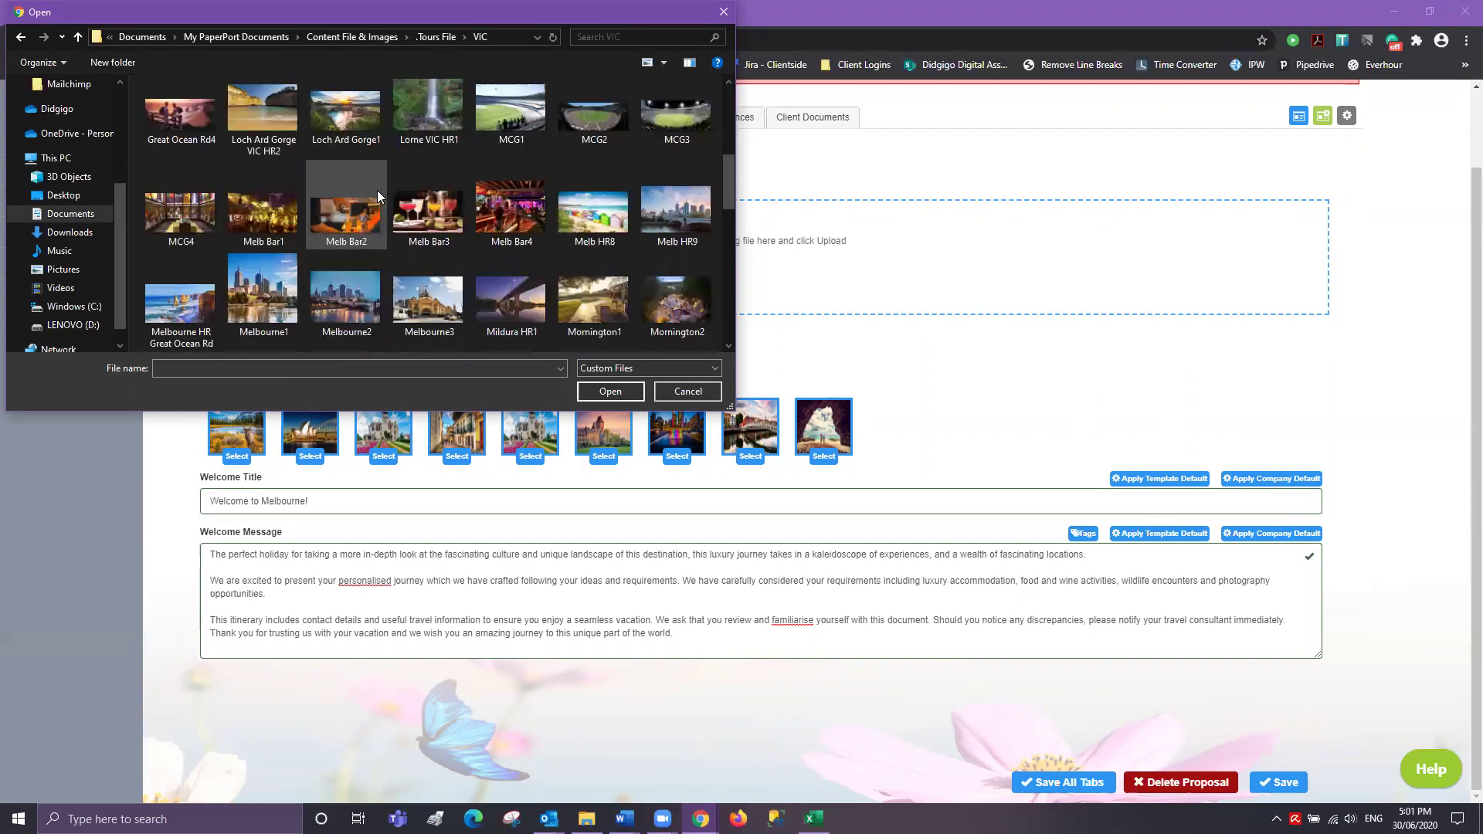
{"action": "left_click", "coordinate": [573, 226]}
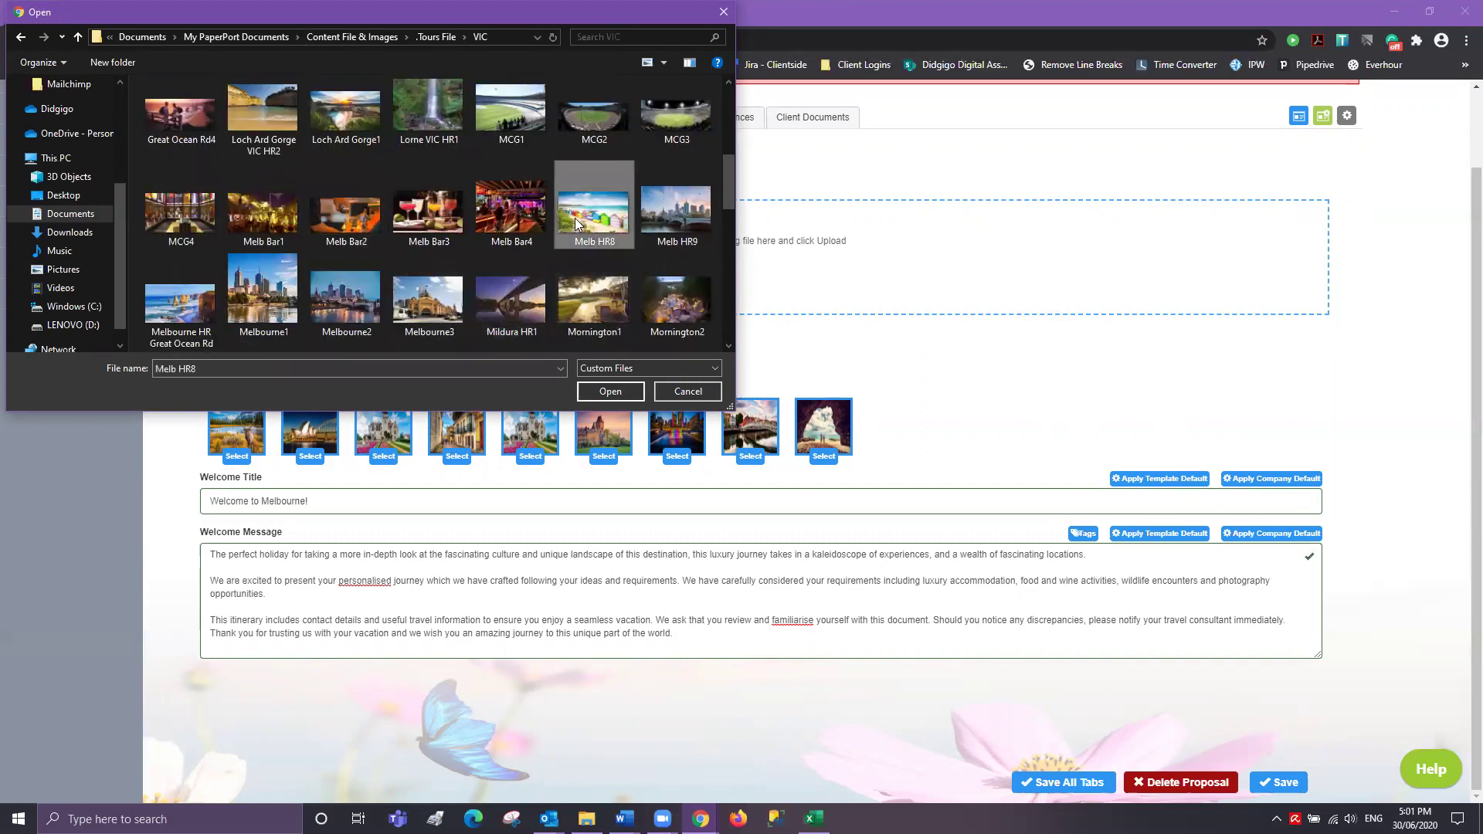
{"action": "left_click", "coordinate": [617, 392]}
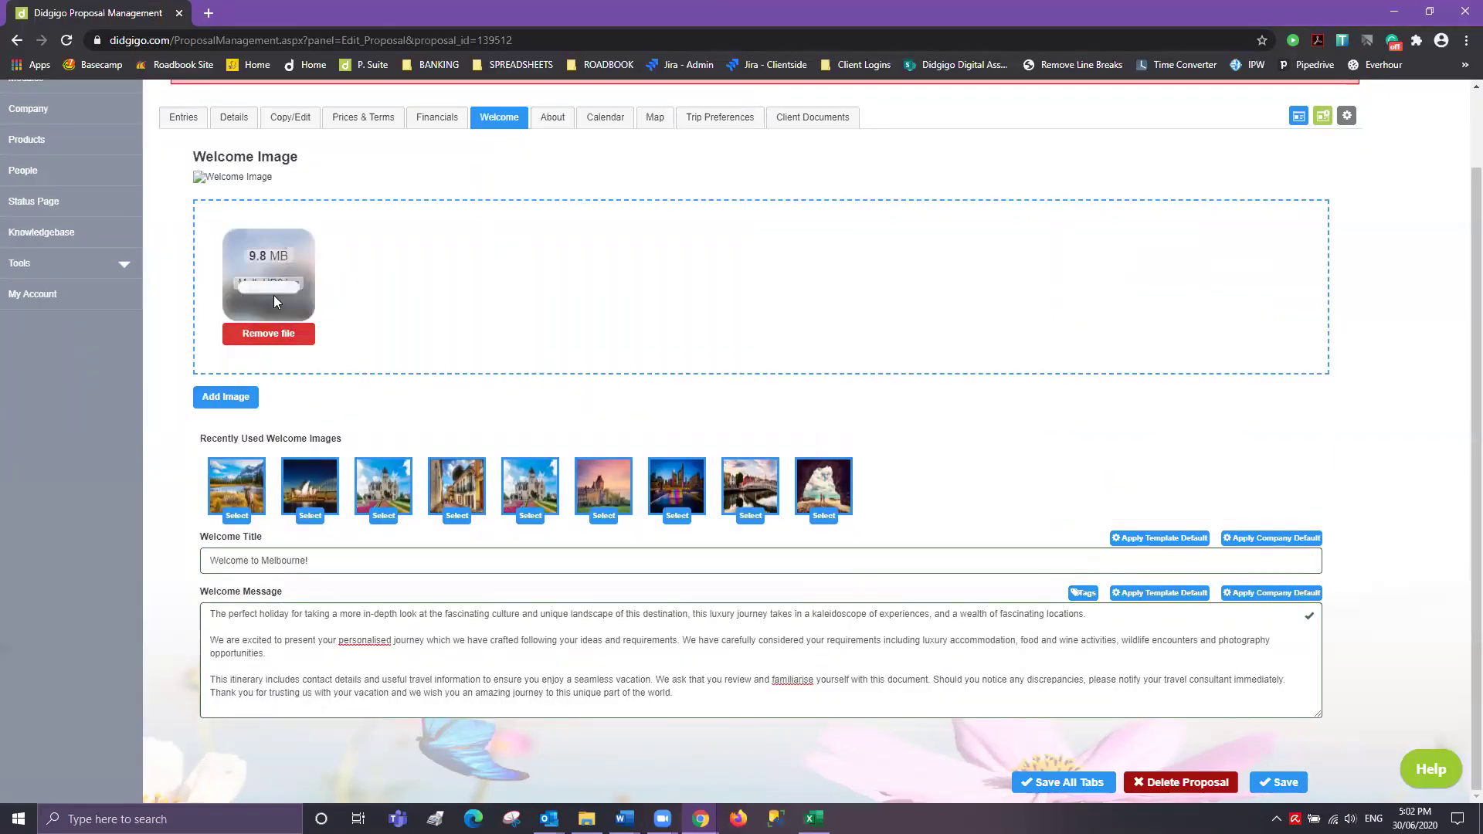
{"action": "left_click", "coordinate": [226, 399]}
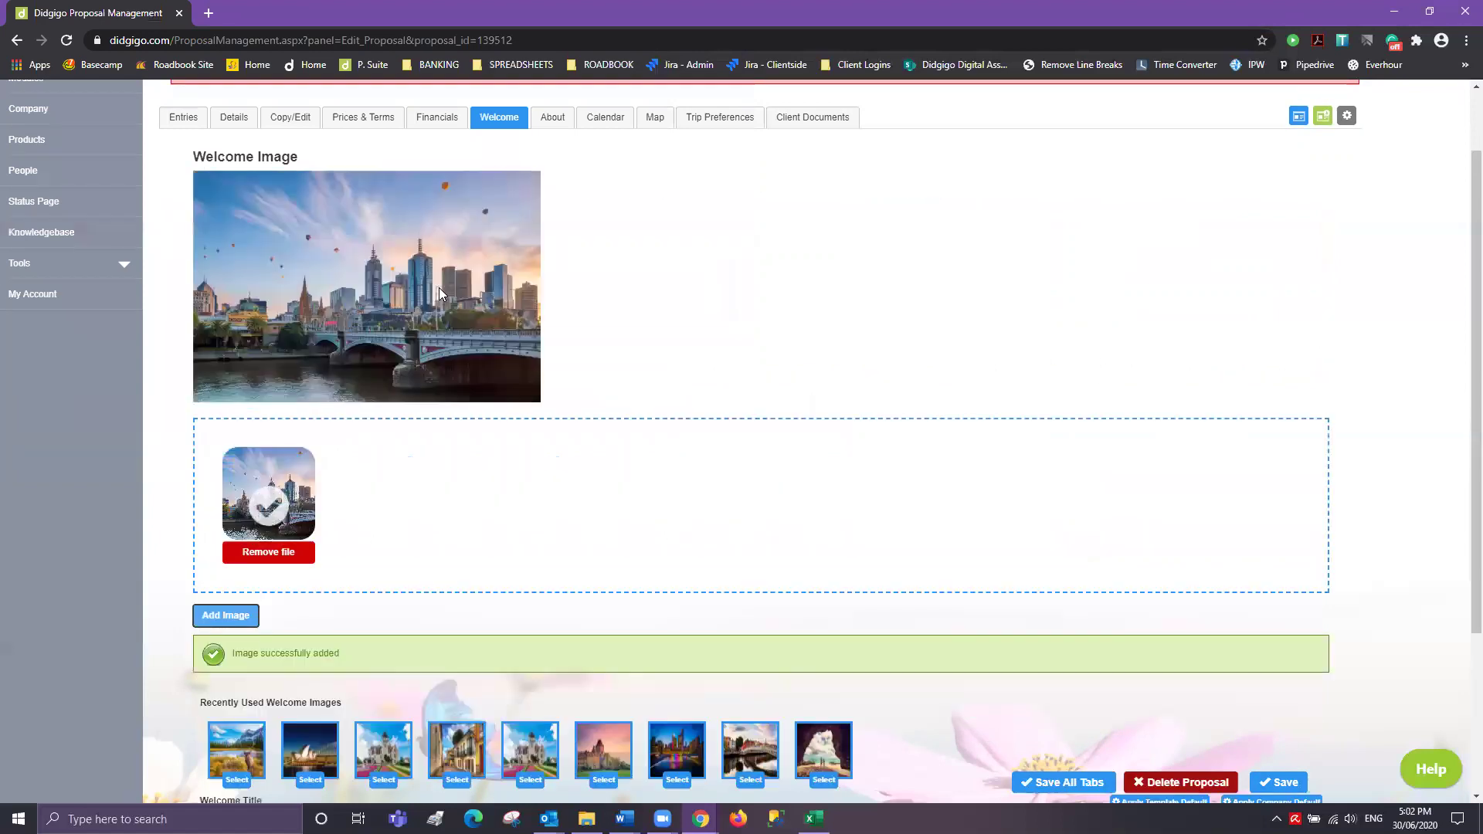
- Save the welcome title, image and message, then go to the About section
{"action": "scroll", "coordinate": [877, 547], "scroll_direction": "down", "scroll_amount": 3}
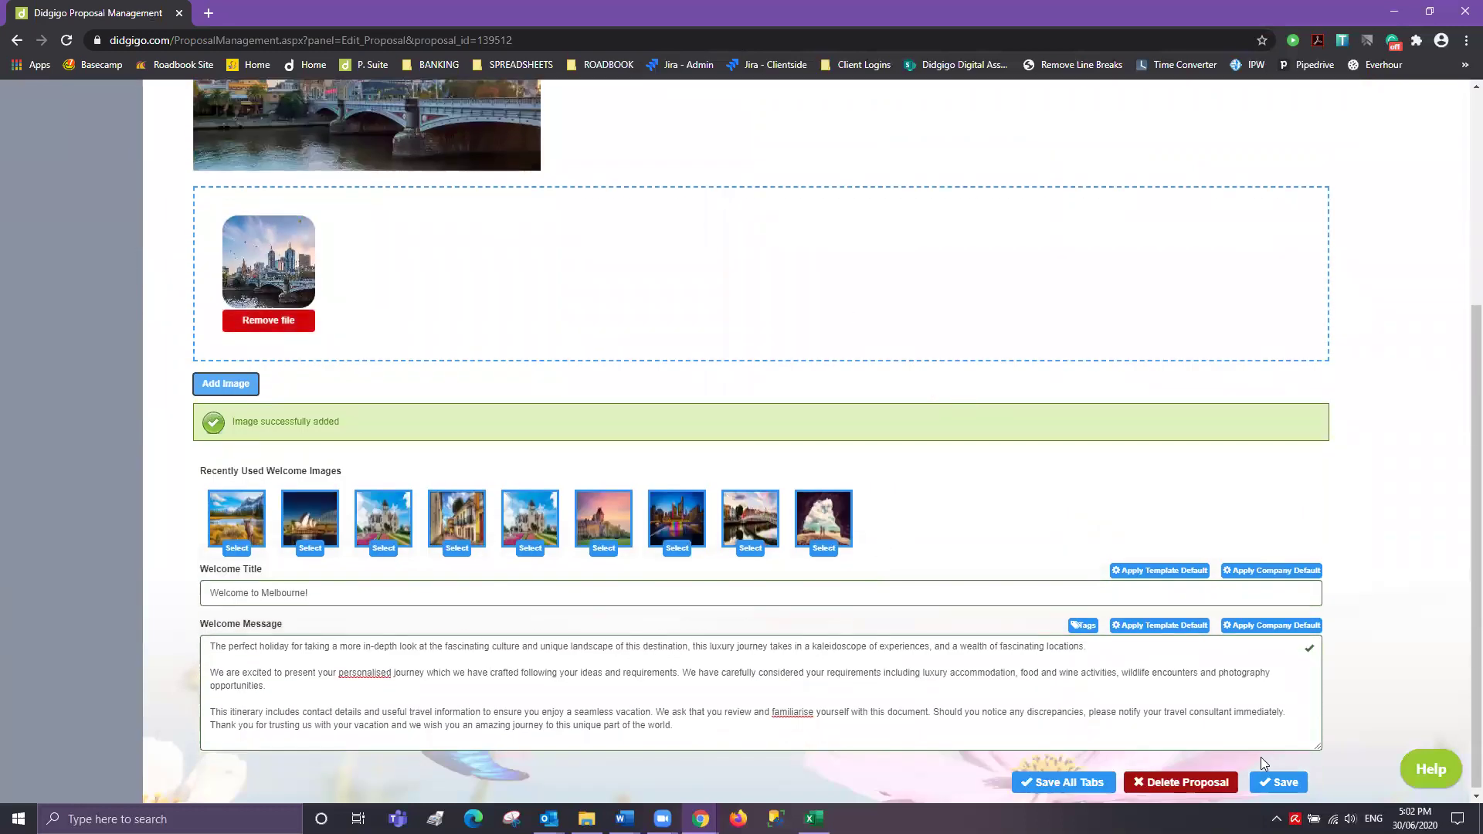
{"action": "left_click", "coordinate": [1276, 783]}
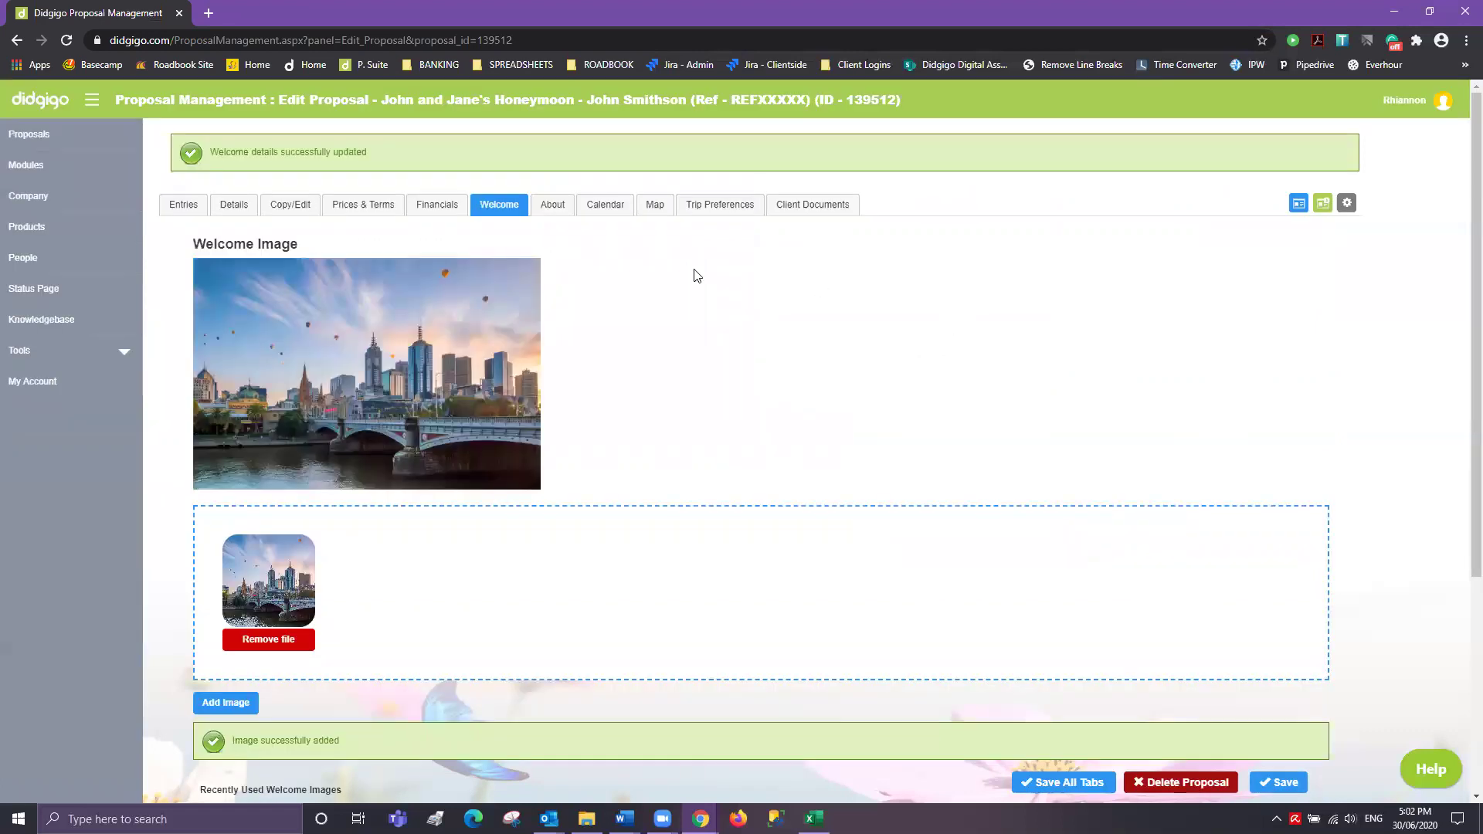
{"action": "left_click", "coordinate": [556, 206]}
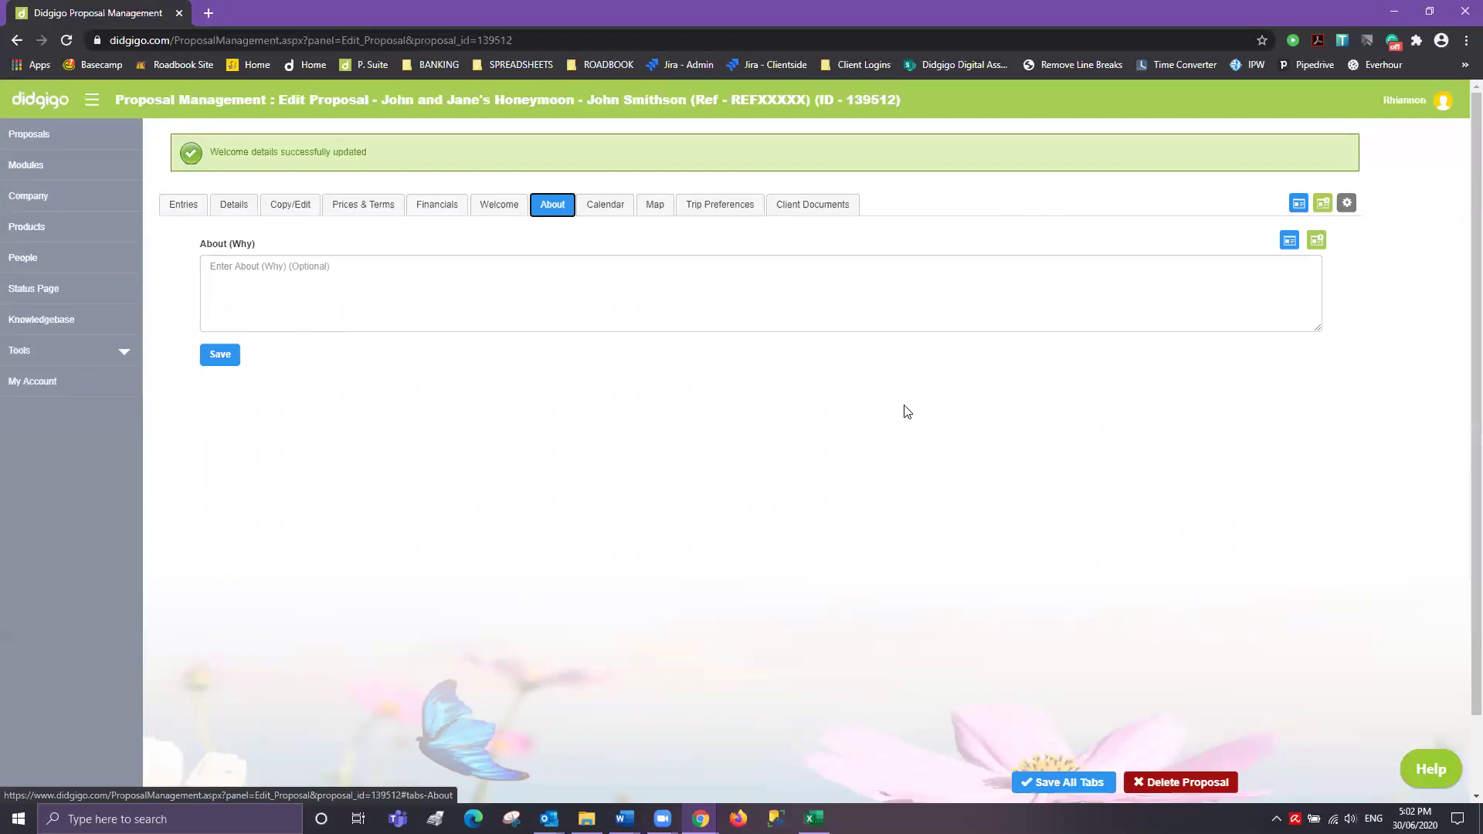
- Load the company default About (Why) text, write a thank-you-for-choosing-Didgigo note about the quote, and save
{"action": "left_click", "coordinate": [1316, 241]}
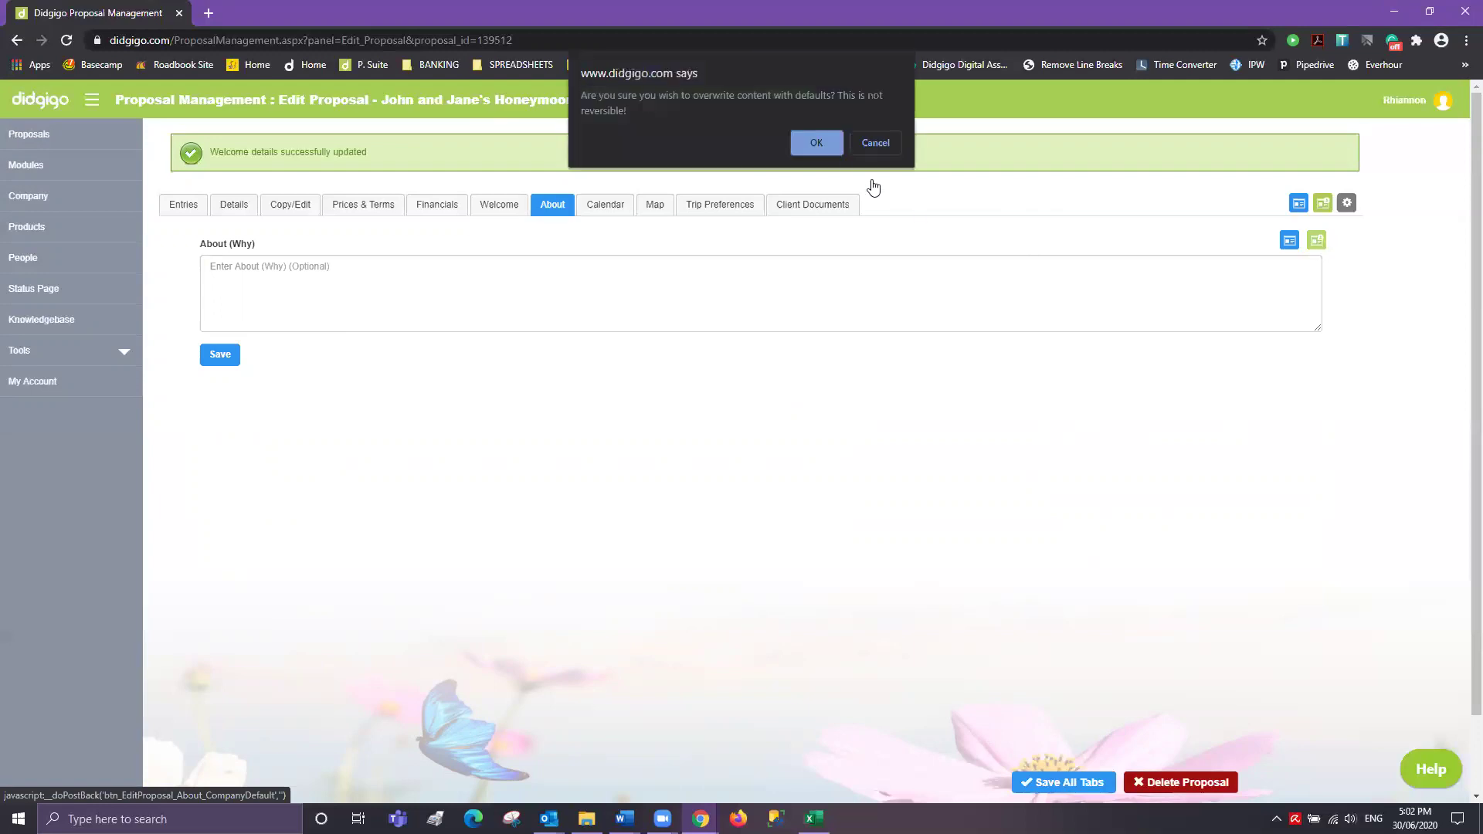
{"action": "left_click", "coordinate": [817, 142]}
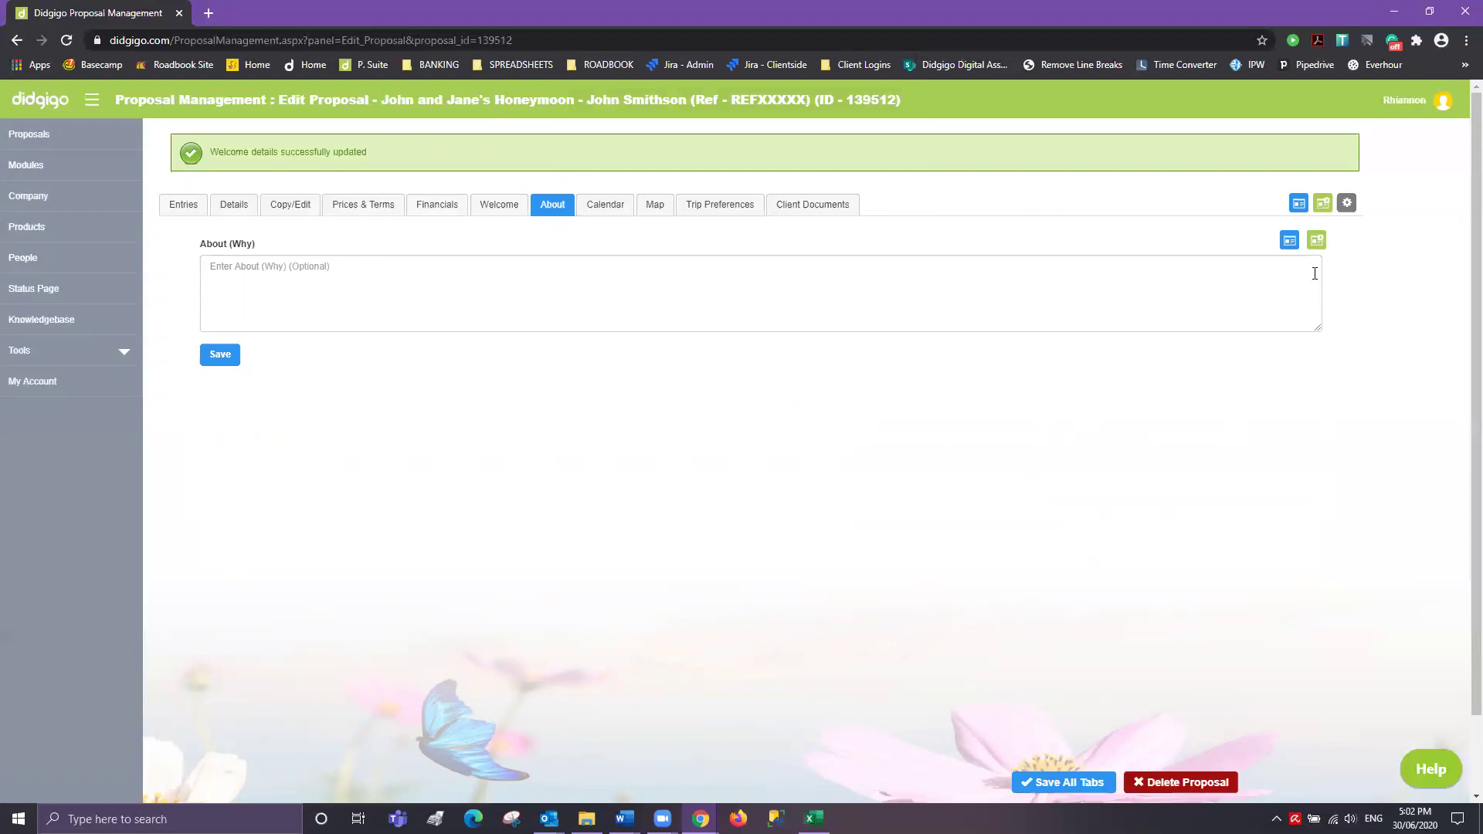
{"action": "left_click", "coordinate": [365, 263]}
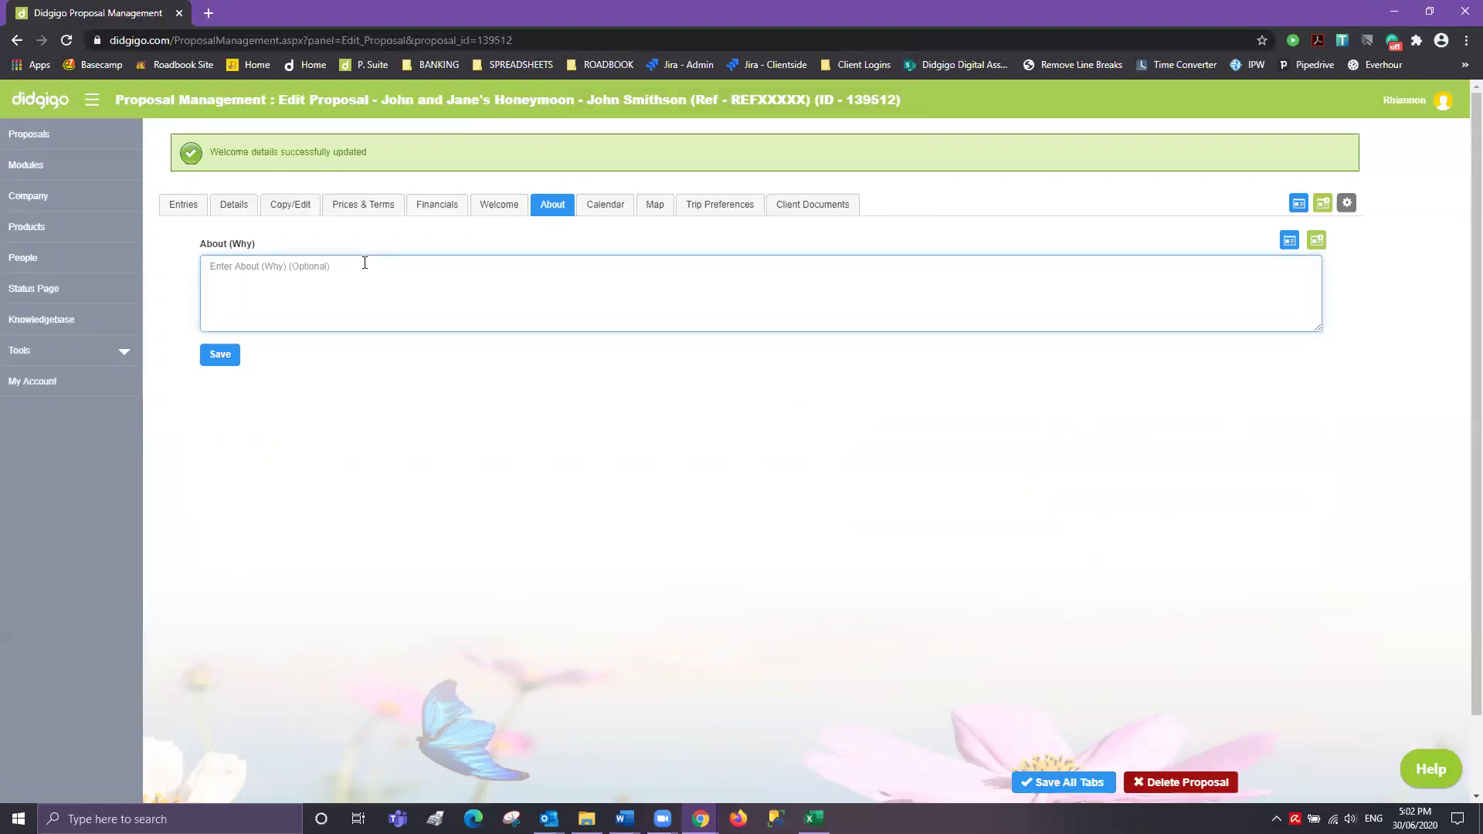
{"action": "type", "text": "Thank you for choosing Didgigo.... We hope you"}
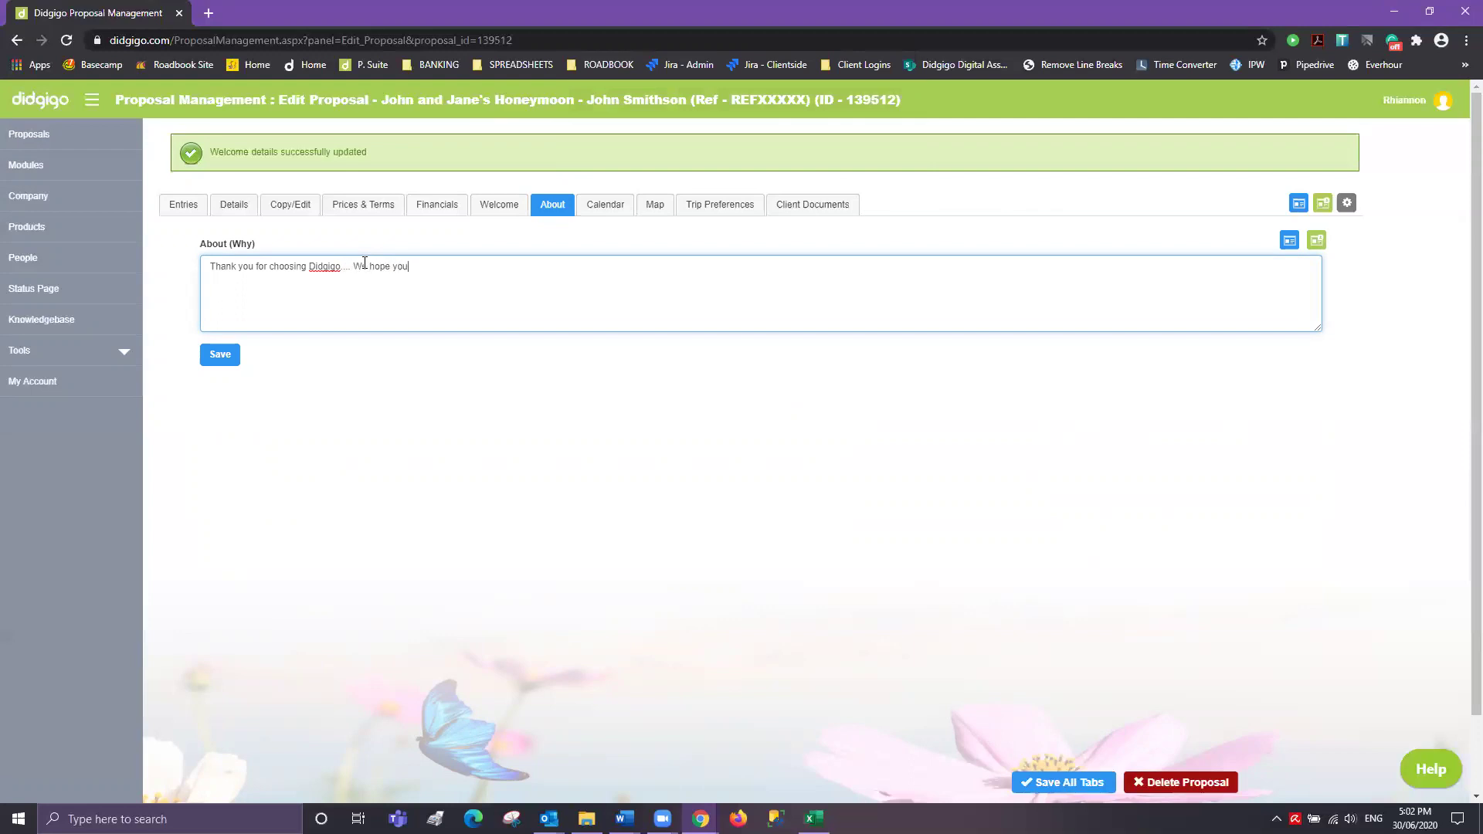
{"action": "type", "text": " enjoy the quote we have put together for you.  "}
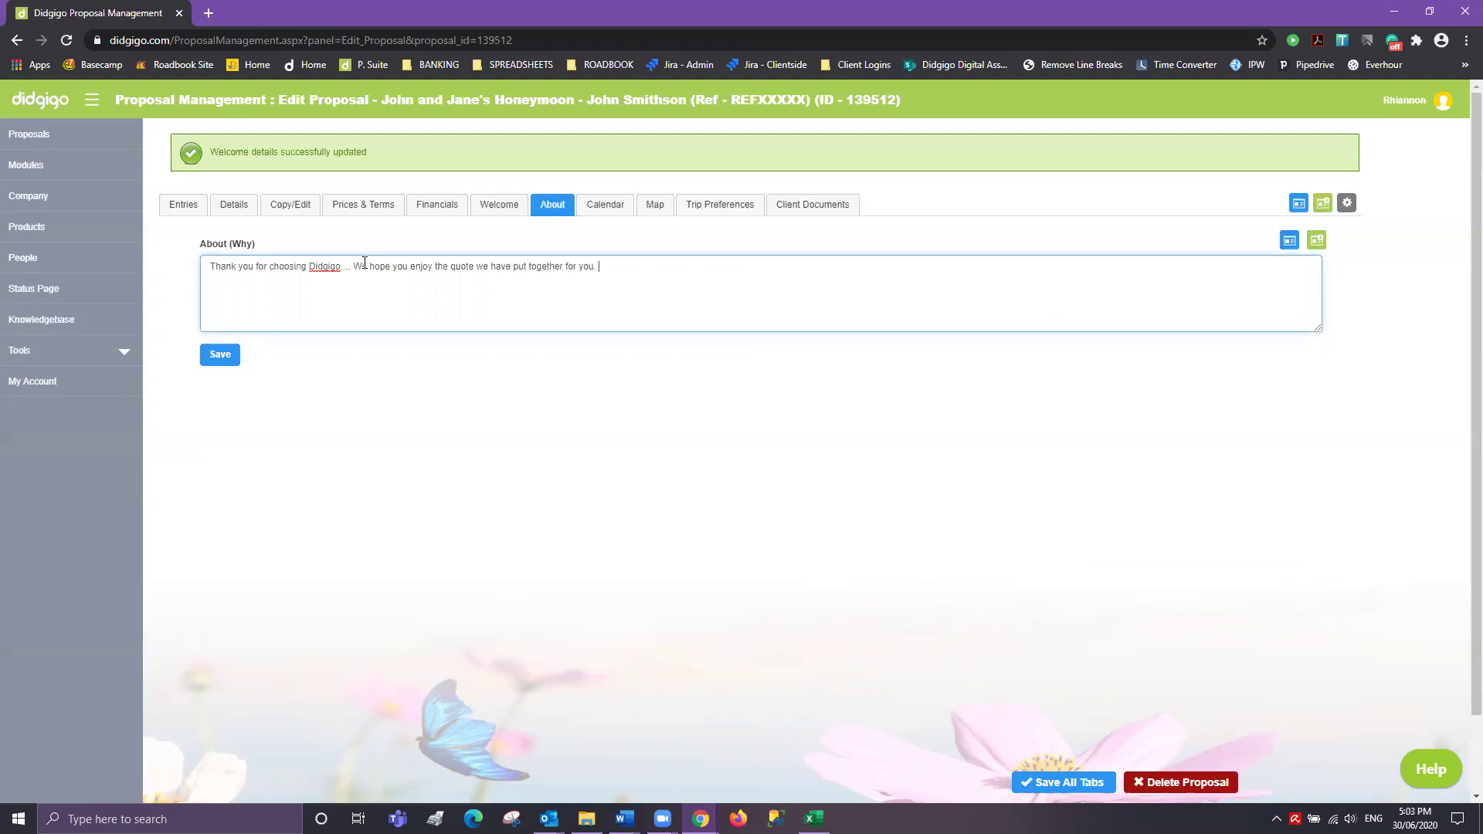
{"action": "type", "text": "Our company is rated best document"}
{"action": "left_click", "coordinate": [222, 360]}
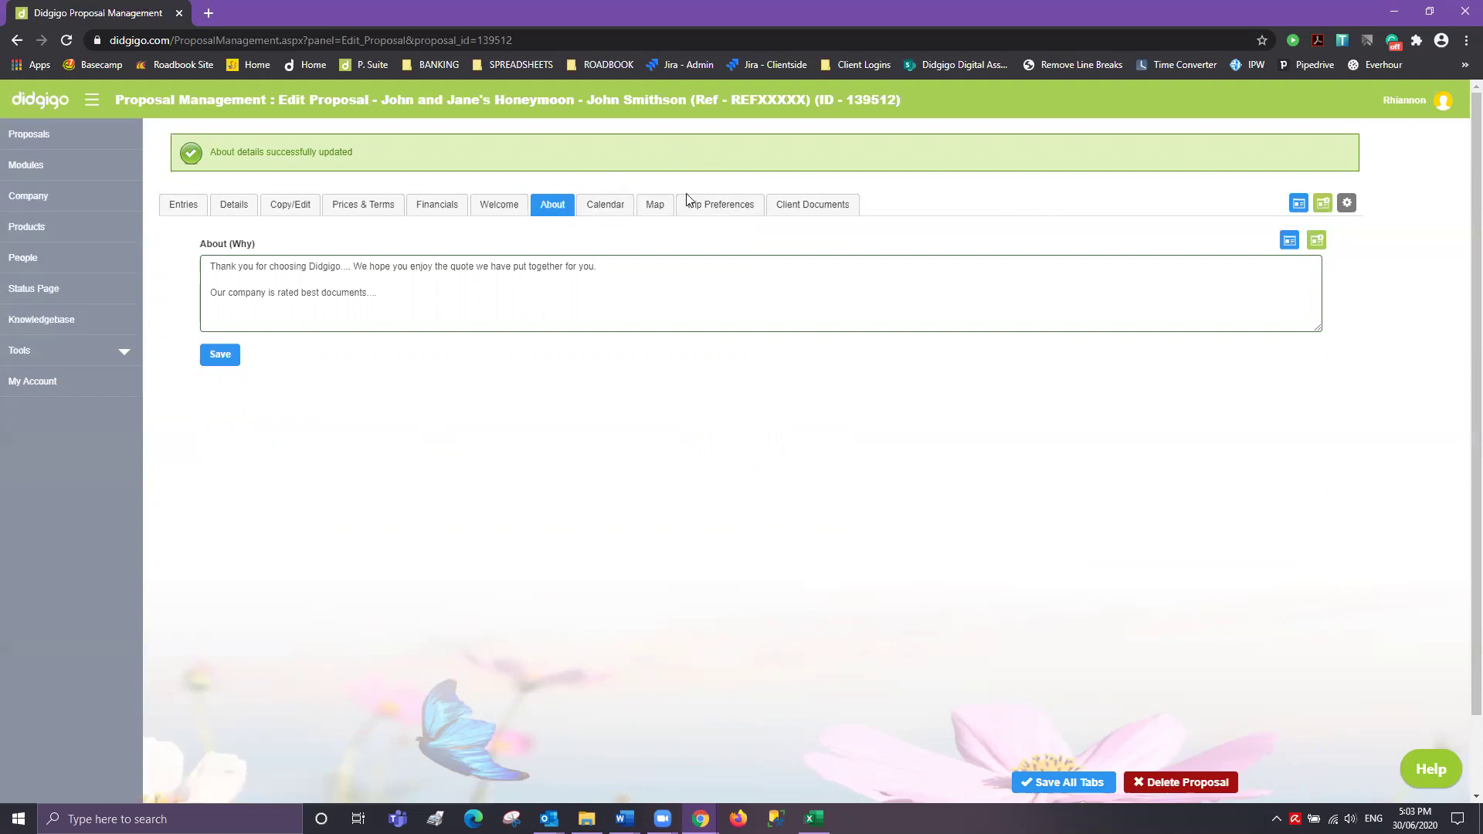
{"action": "left_click", "coordinate": [624, 206]}
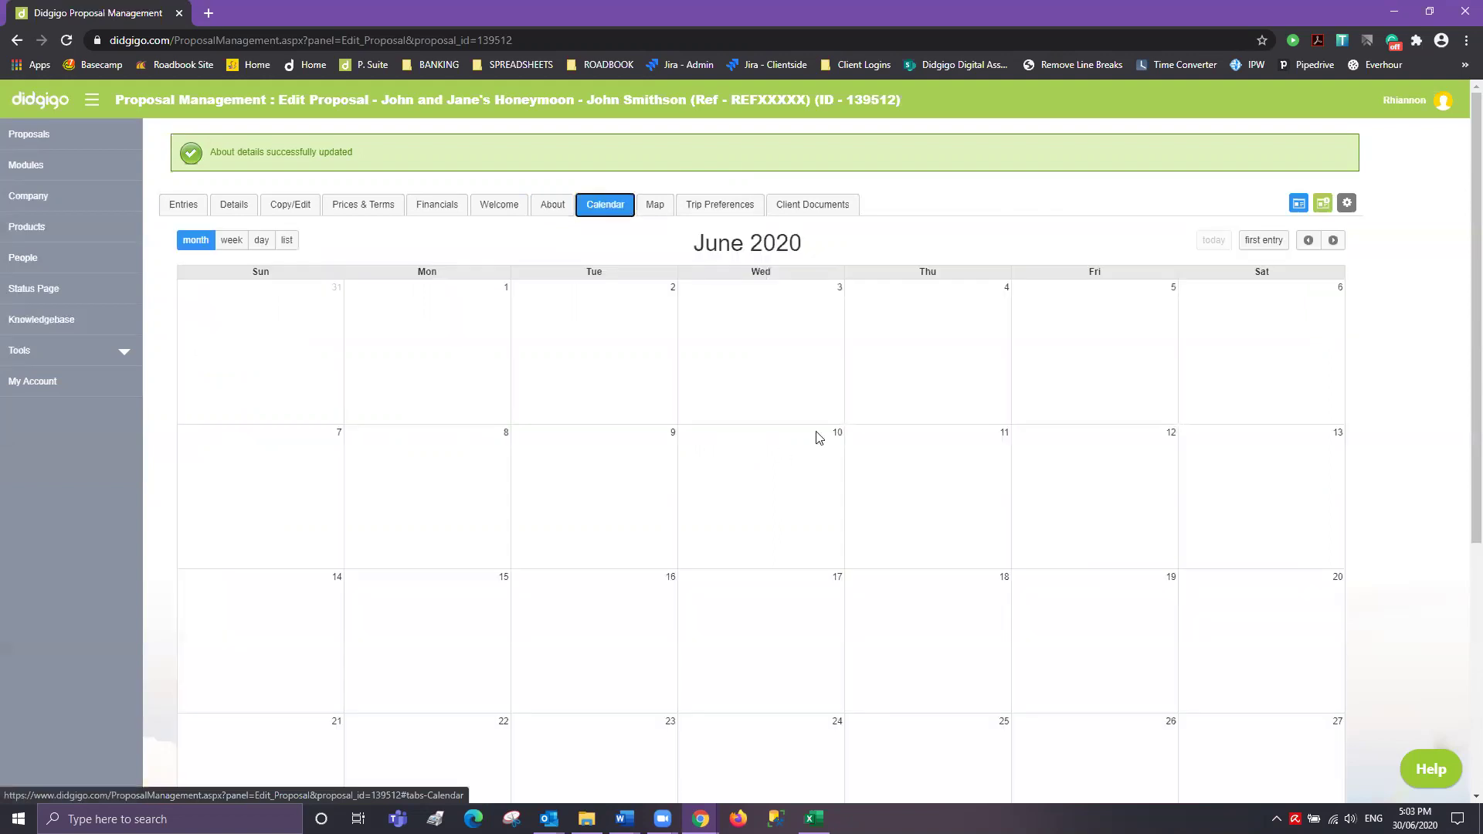
- Browse the July 2020 itinerary as an event list from the first entry, then view Trip Preferences
{"action": "left_click", "coordinate": [284, 240]}
{"action": "left_click", "coordinate": [1267, 241]}
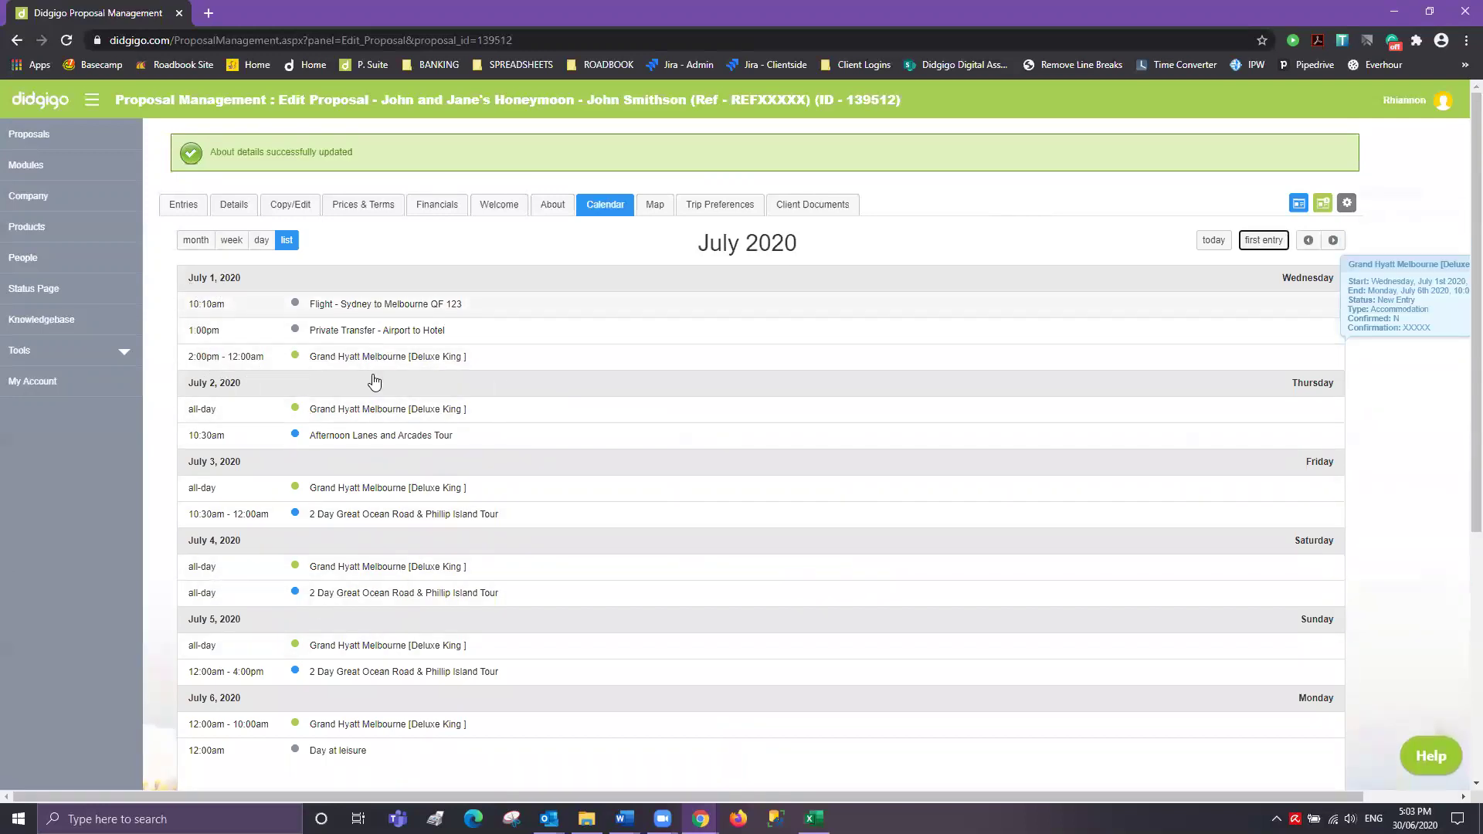
{"action": "scroll", "coordinate": [355, 630], "scroll_direction": "down", "scroll_amount": 4}
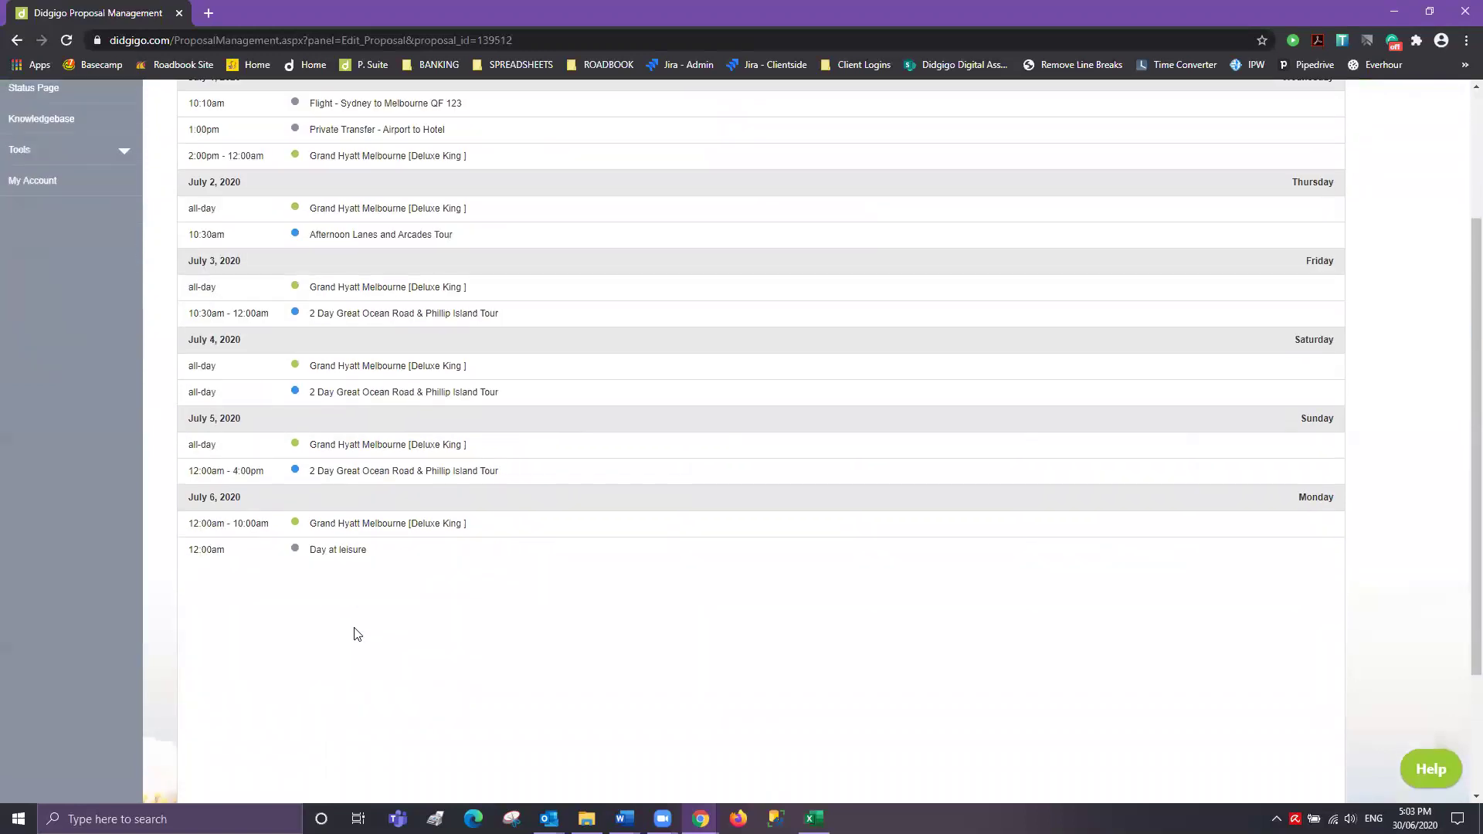
{"action": "scroll", "coordinate": [460, 567], "scroll_direction": "up", "scroll_amount": 5}
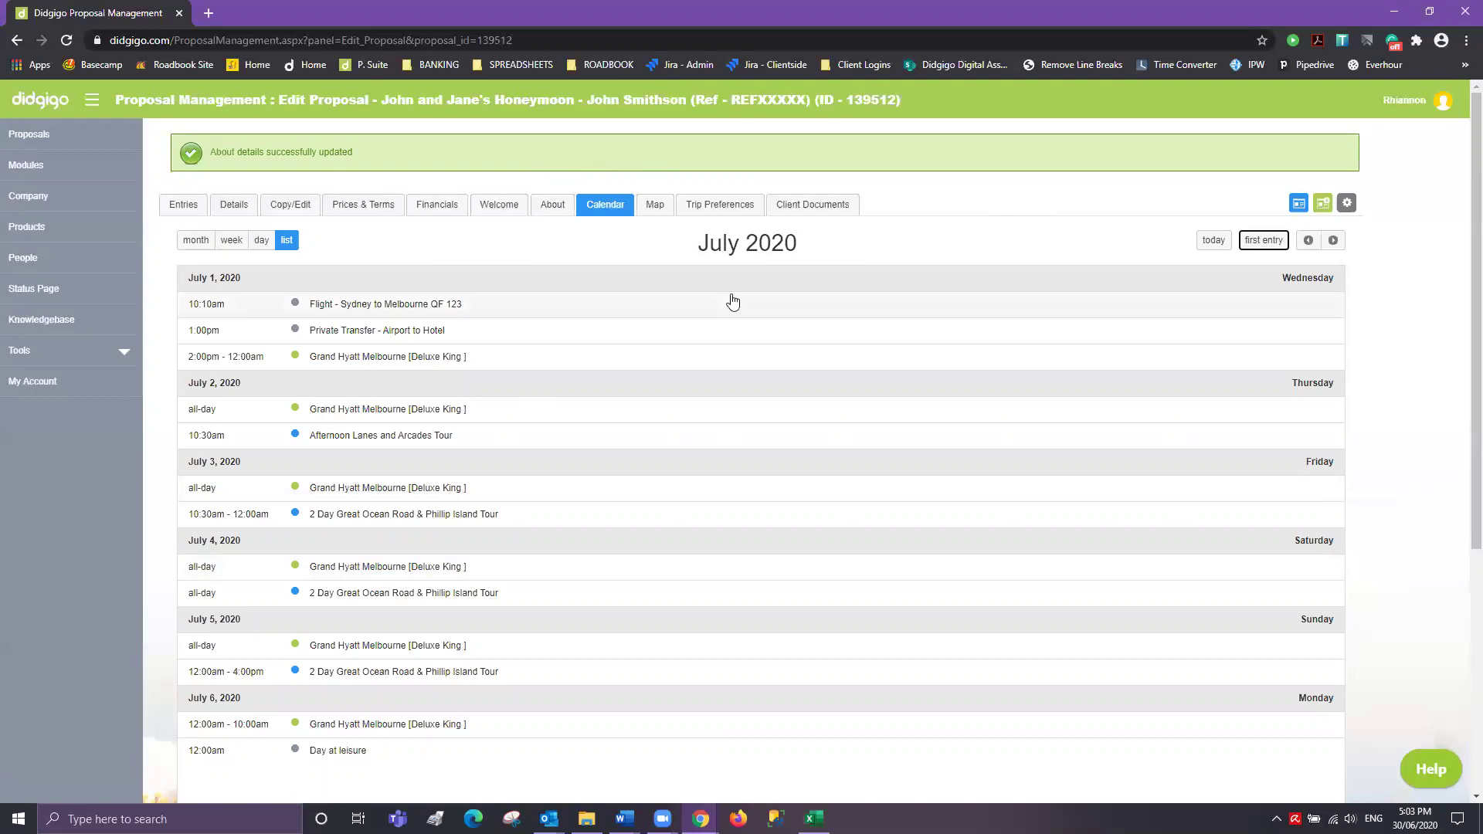
{"action": "left_click", "coordinate": [728, 205]}
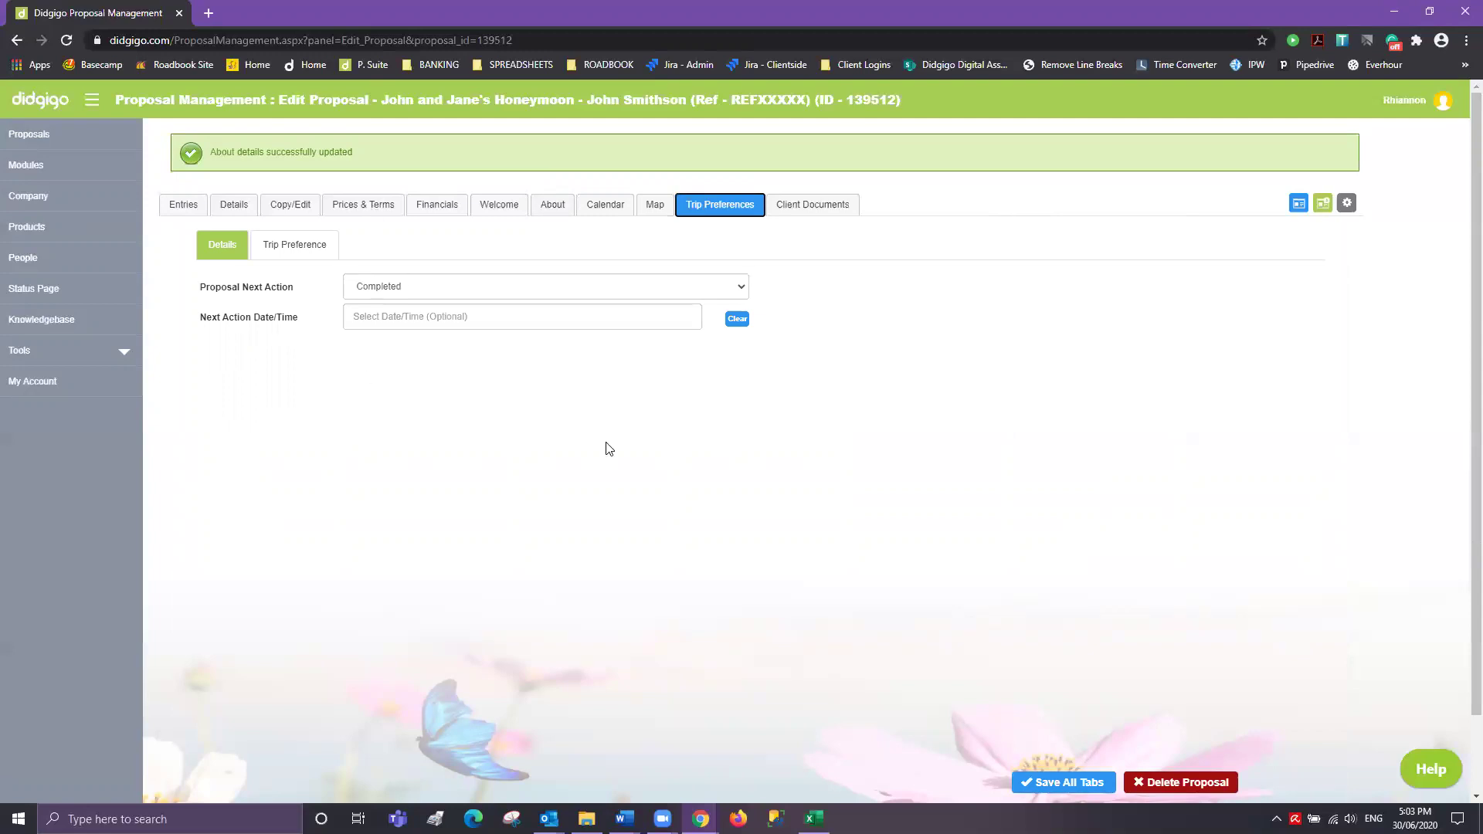
- Go to the proposal's Map tab and request Load Proposal Map
{"action": "left_click", "coordinate": [658, 209]}
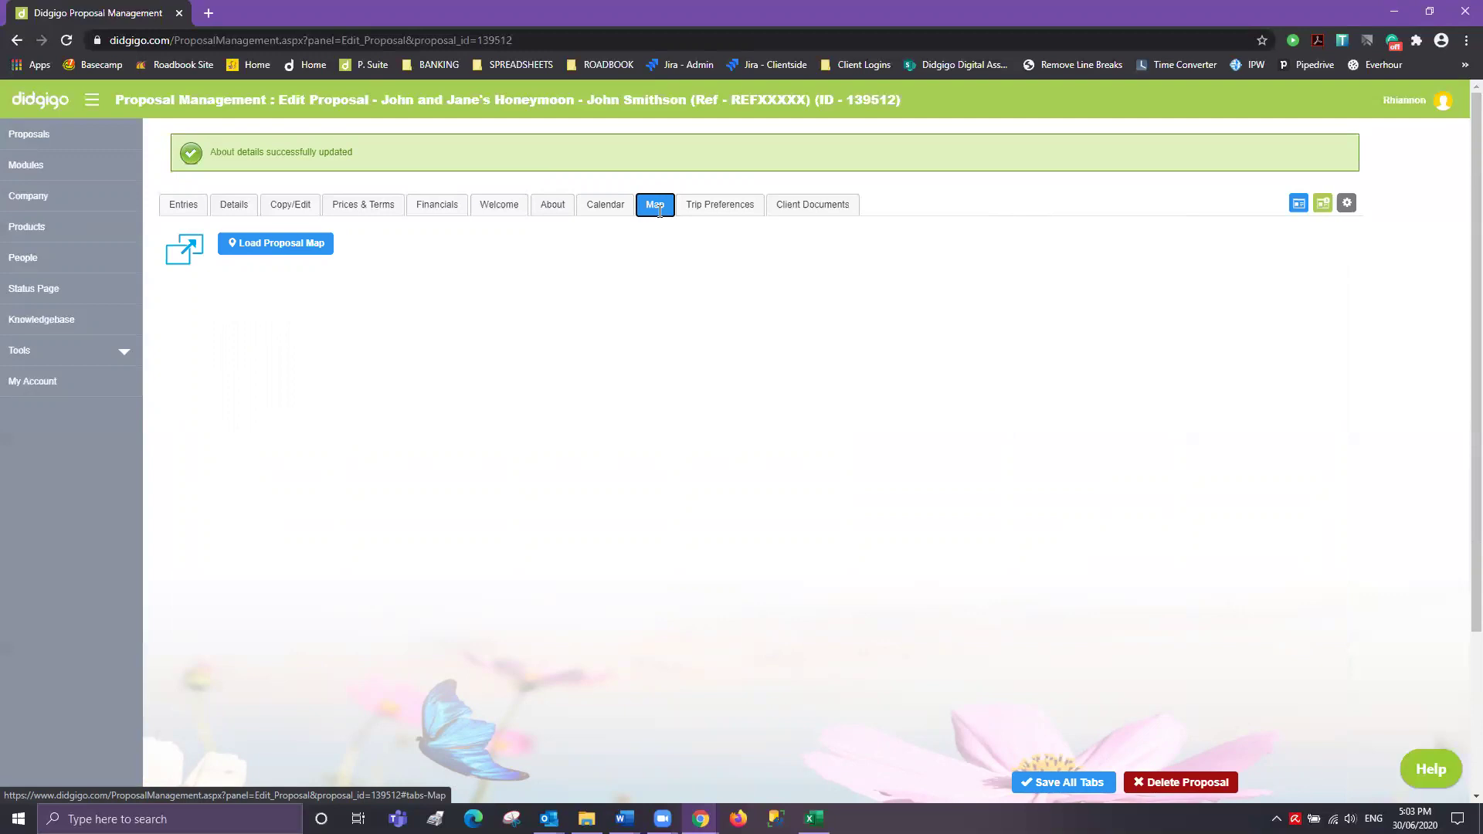
{"action": "left_click", "coordinate": [292, 249]}
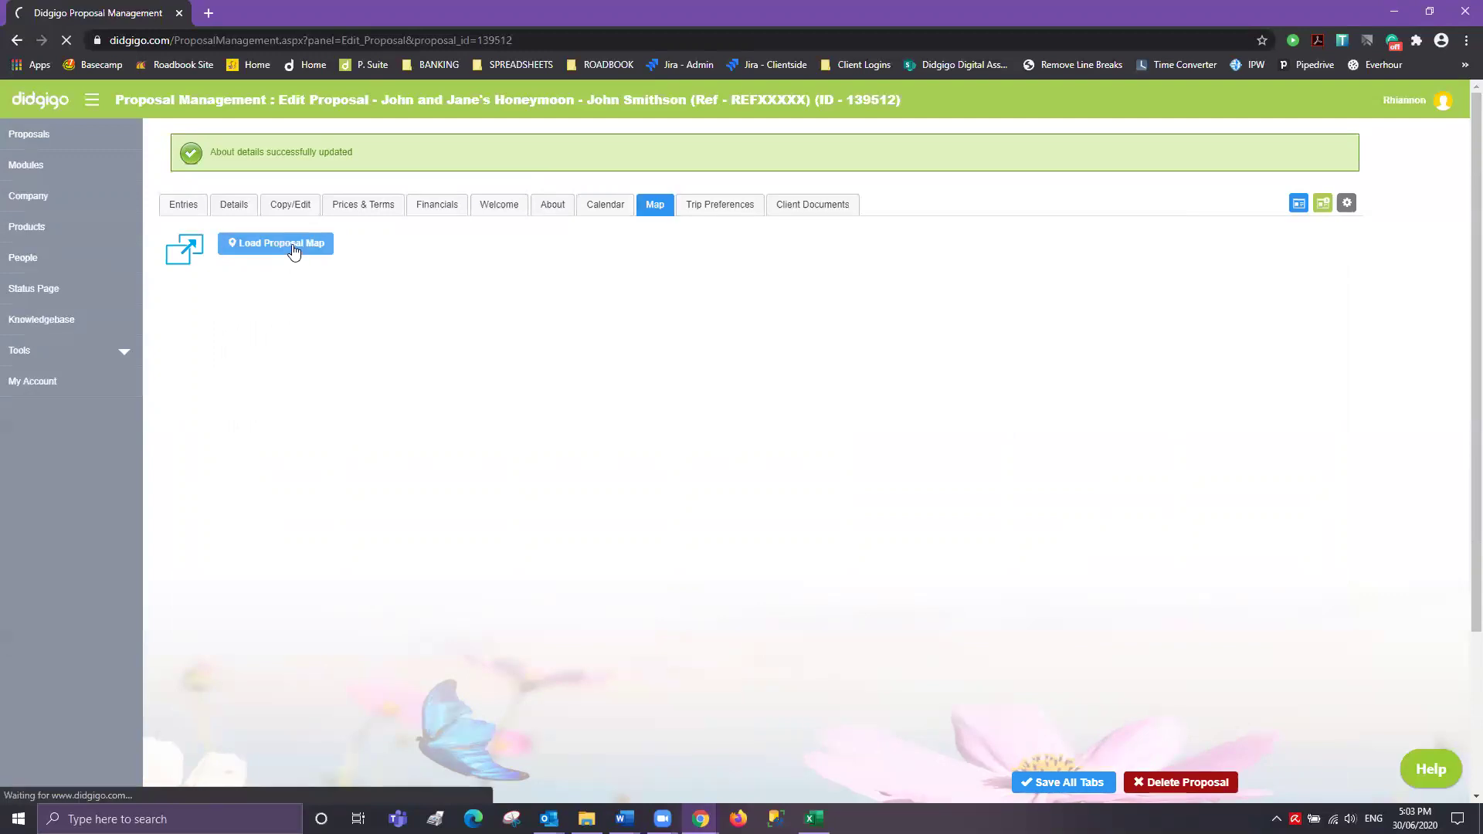
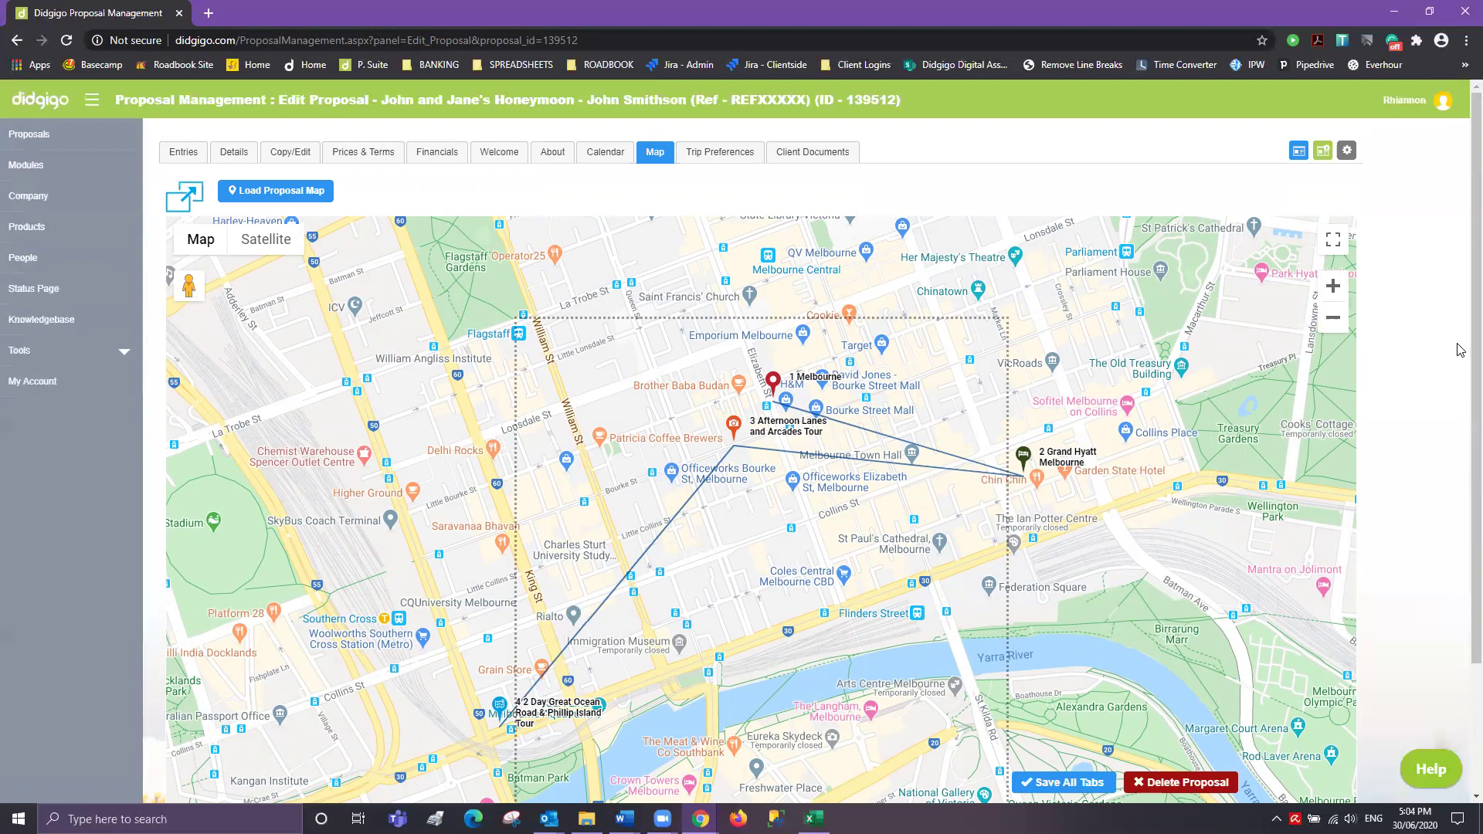
- Delete the 1 Melbourne marker and its route line from the proposal map
{"action": "scroll", "coordinate": [1462, 332], "scroll_direction": "down", "scroll_amount": 2}
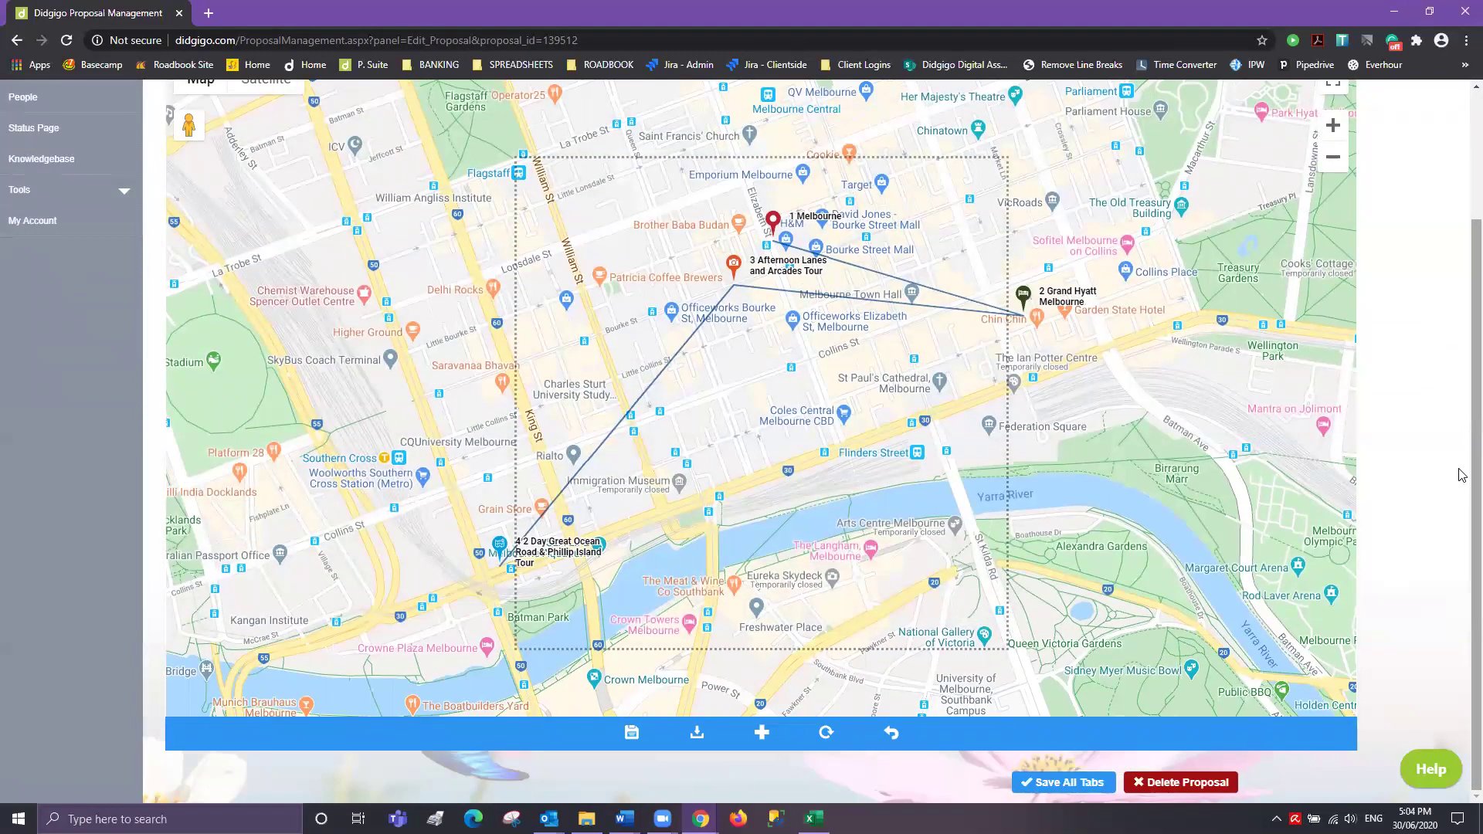
{"action": "left_click", "coordinate": [773, 224]}
{"action": "left_click", "coordinate": [737, 545]}
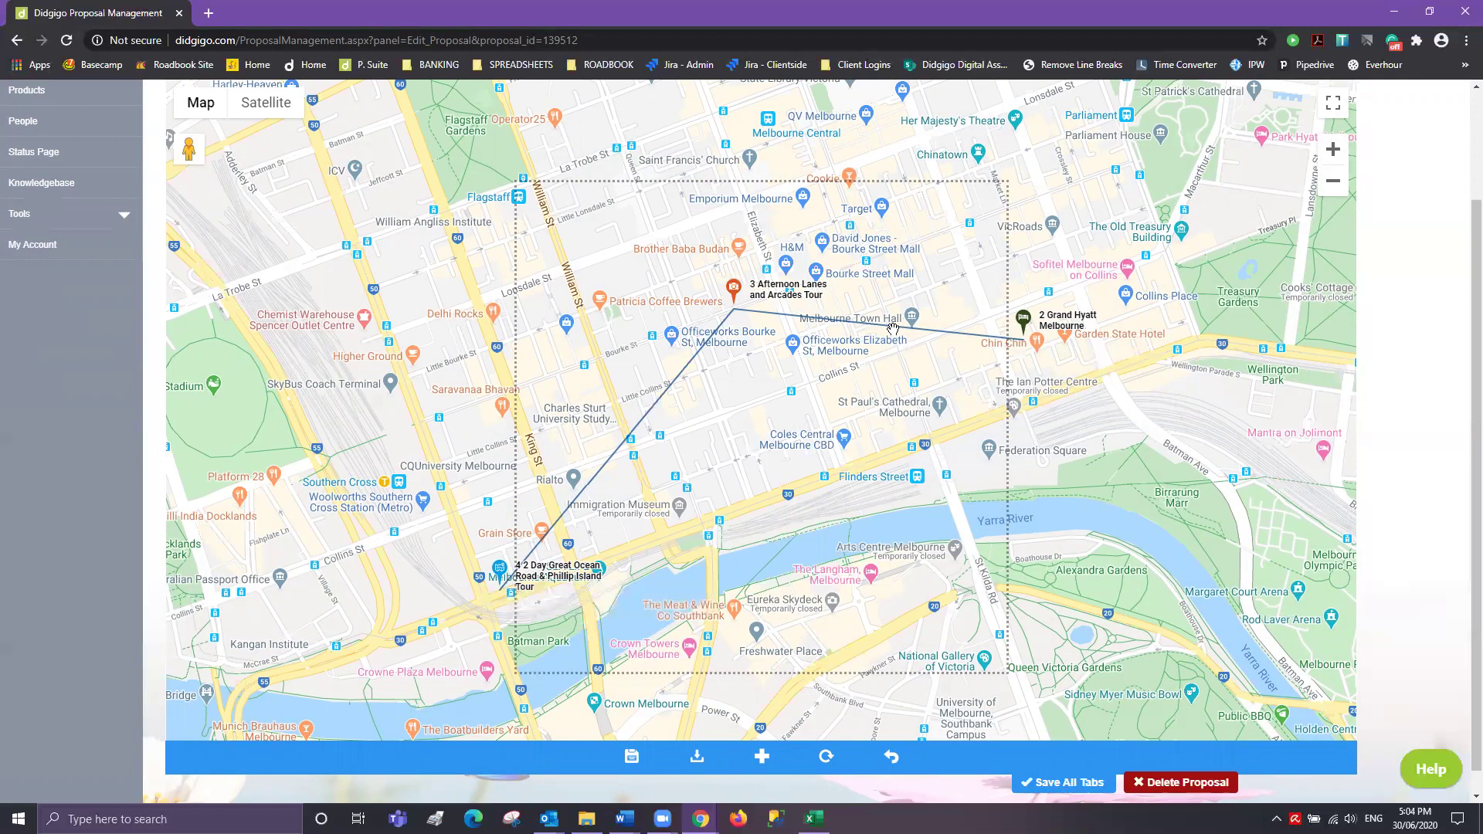
{"action": "left_click", "coordinate": [763, 758]}
- Add The Langham, Melbourne as marker 5, then delete it again
{"action": "type", "text": "The langha"}
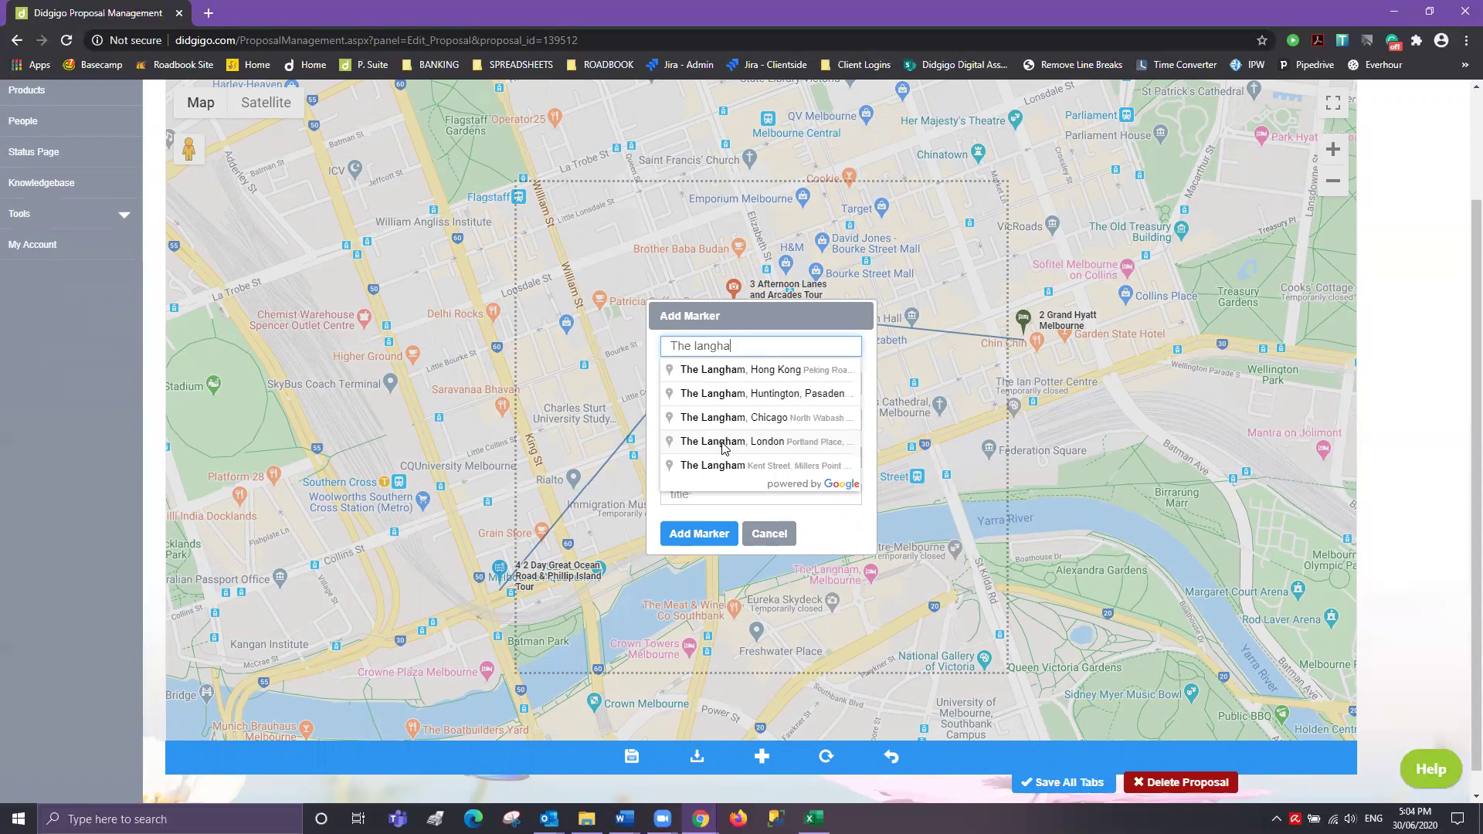
{"action": "type", "text": "m hotel"}
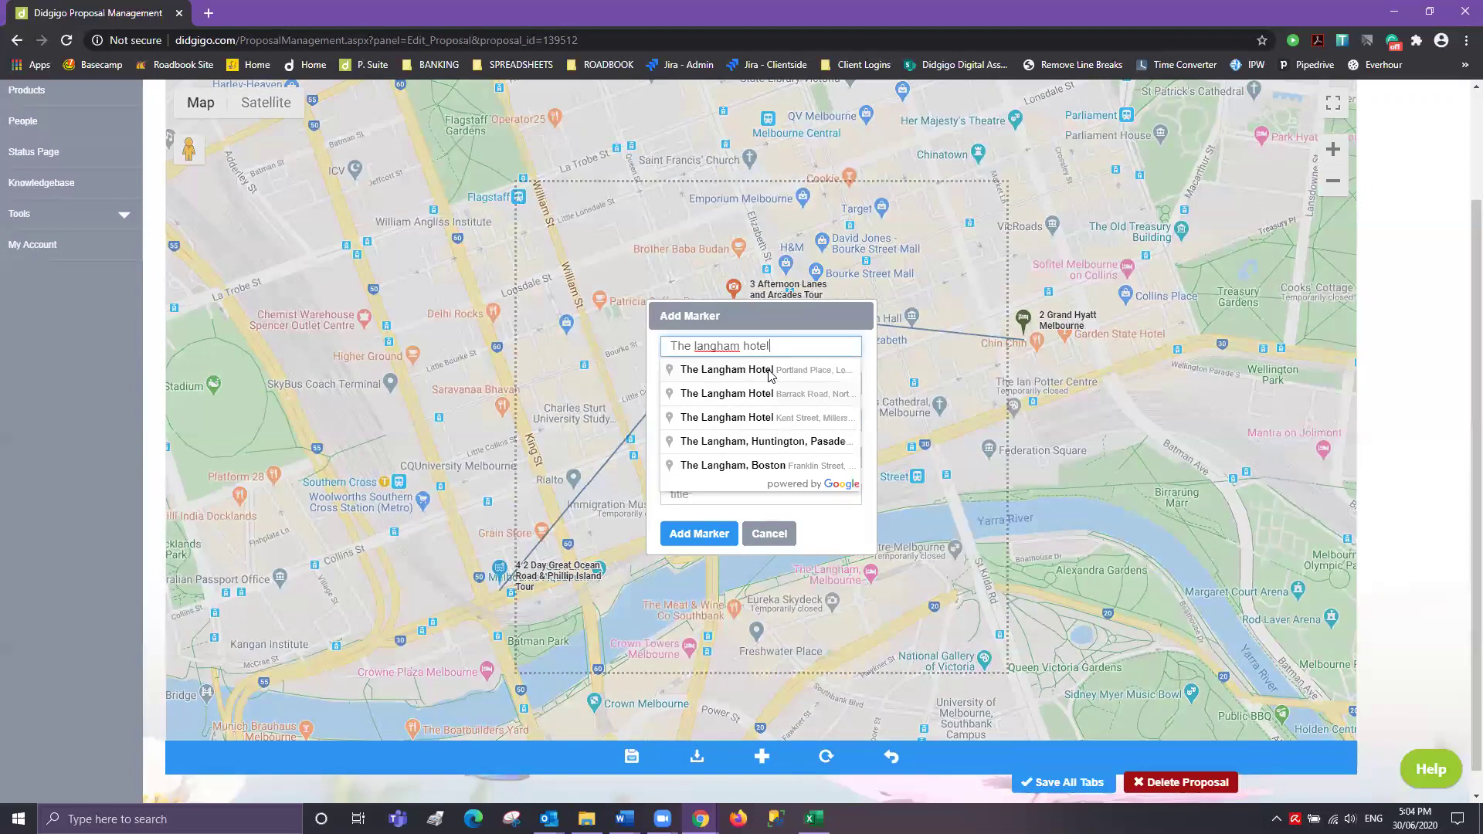
{"action": "type", "text": ", mel"}
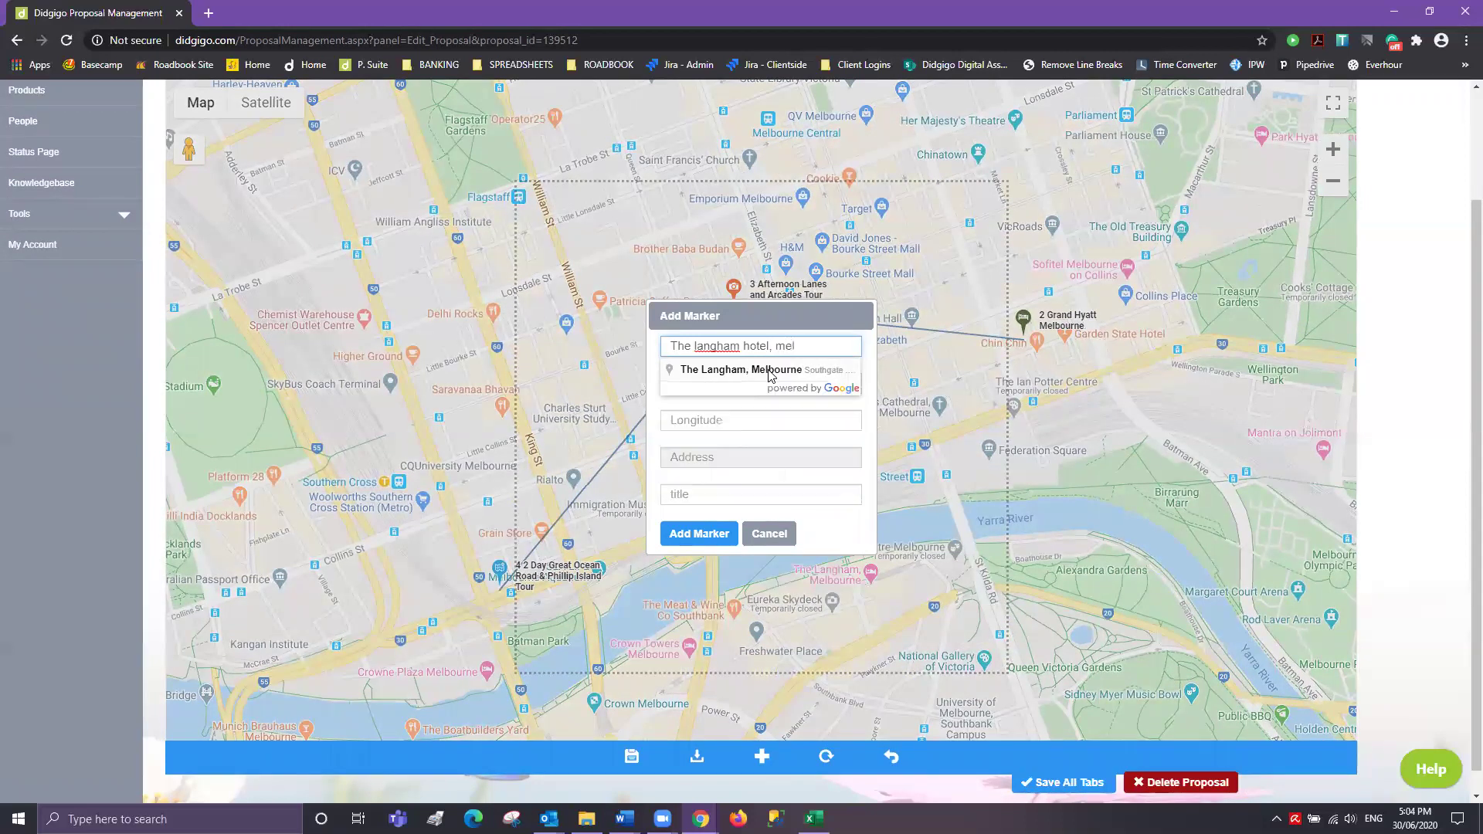
{"action": "left_click", "coordinate": [769, 370]}
{"action": "left_click", "coordinate": [692, 539]}
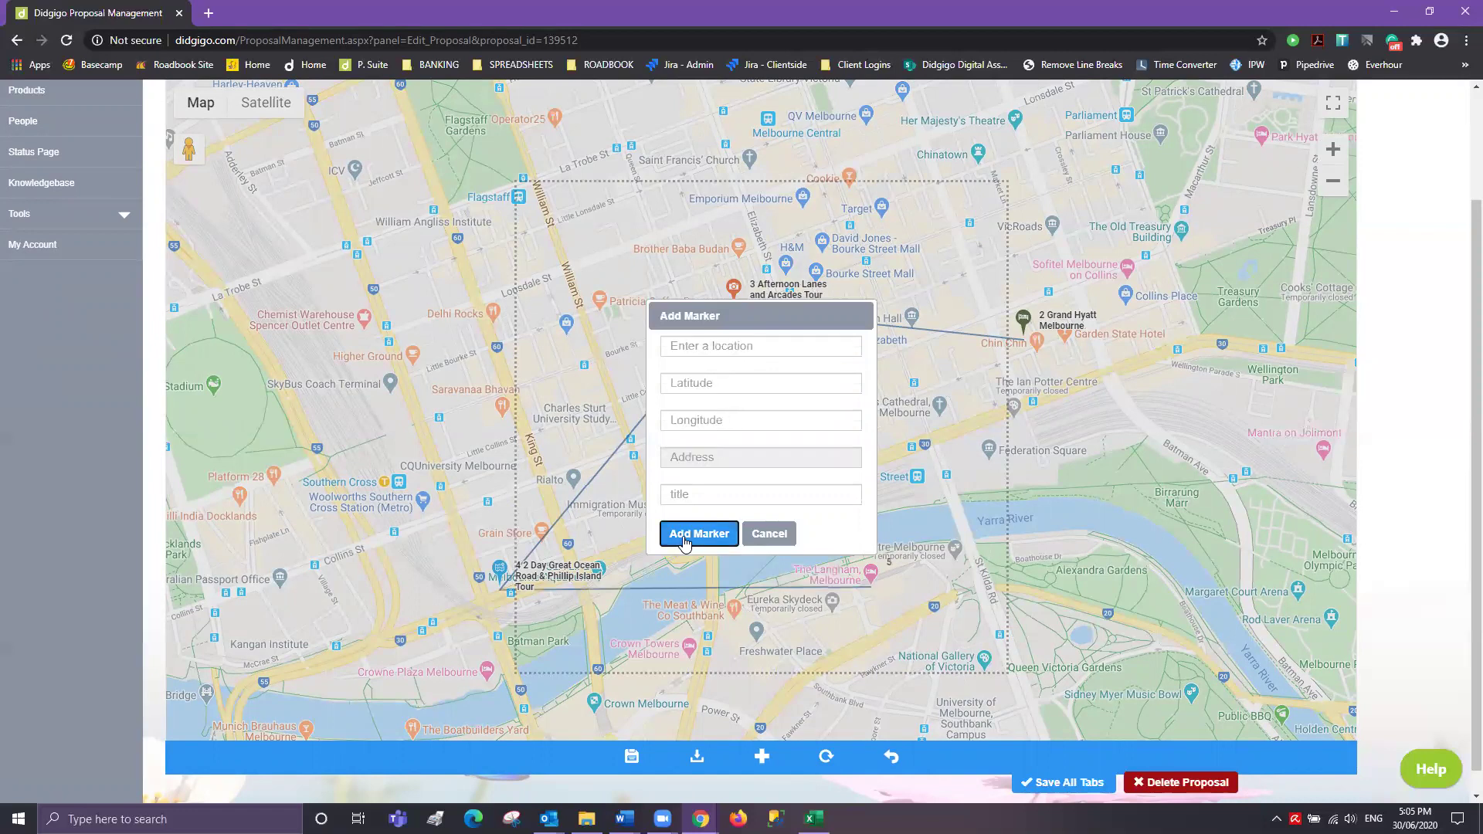
{"action": "left_click", "coordinate": [769, 533]}
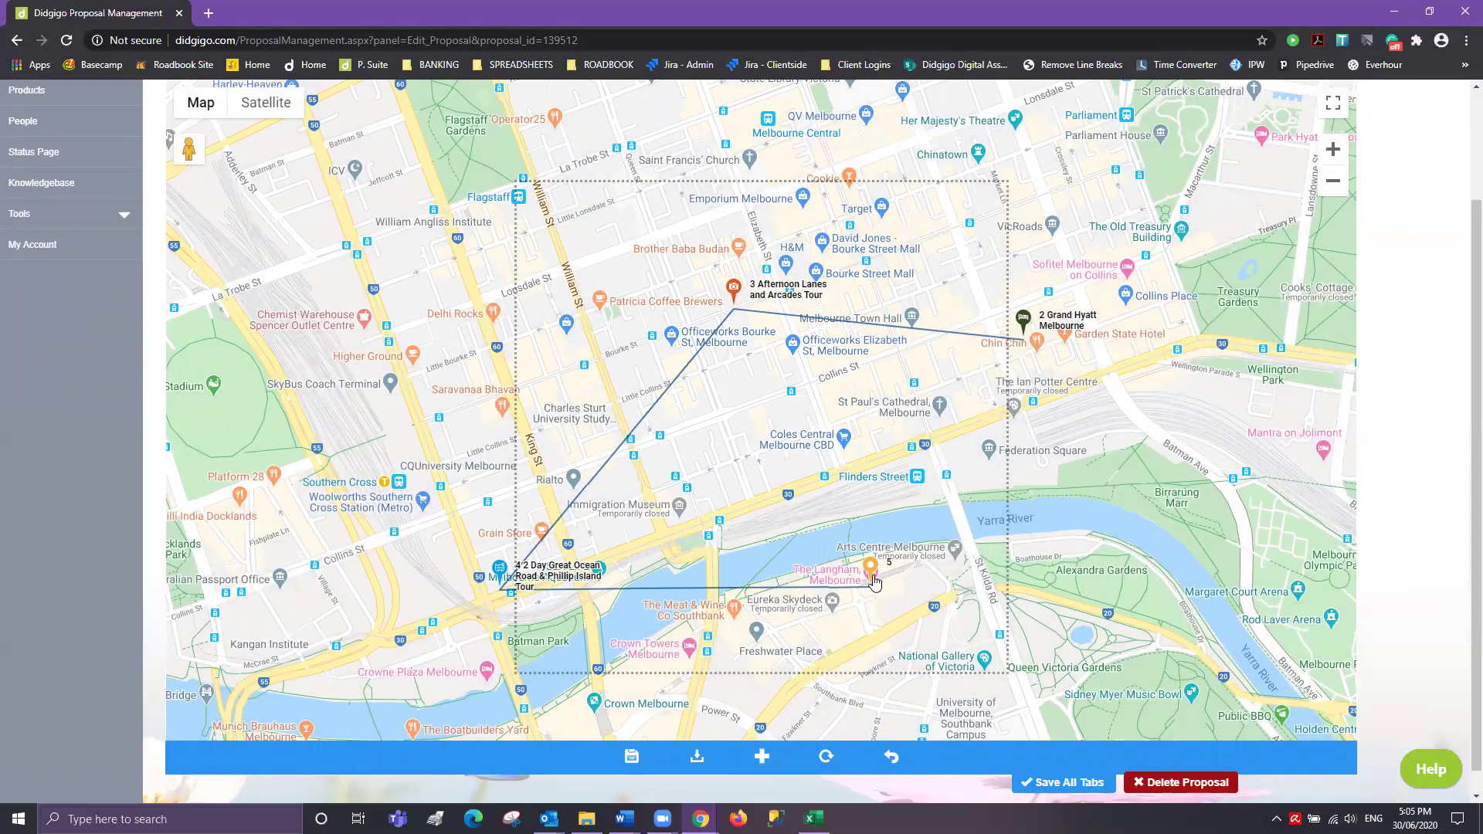
{"action": "left_click", "coordinate": [871, 571]}
{"action": "left_click", "coordinate": [750, 570]}
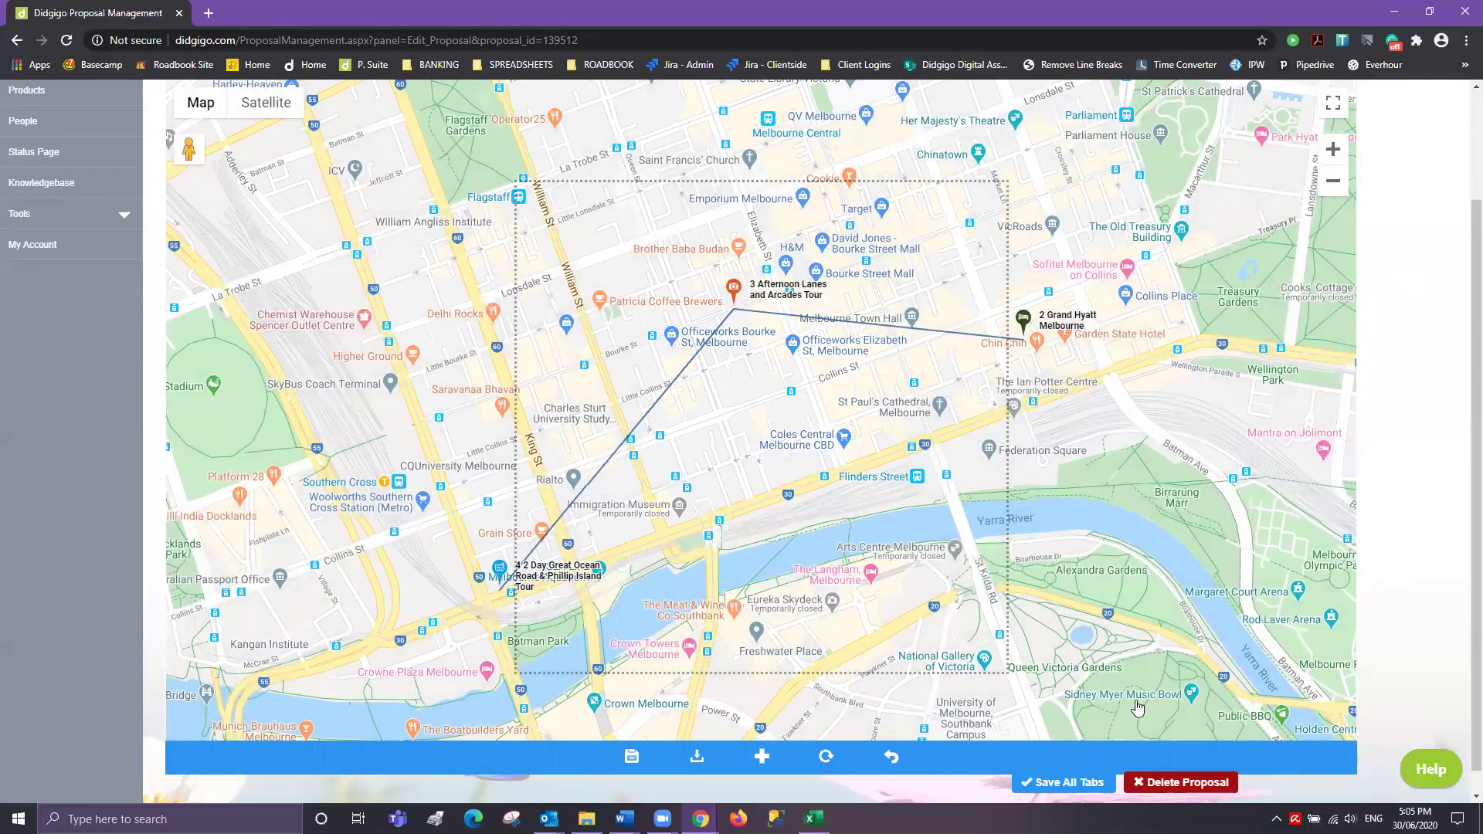
- Save the map and confirm with Yes
{"action": "scroll", "coordinate": [778, 517], "scroll_direction": "down", "scroll_amount": 1}
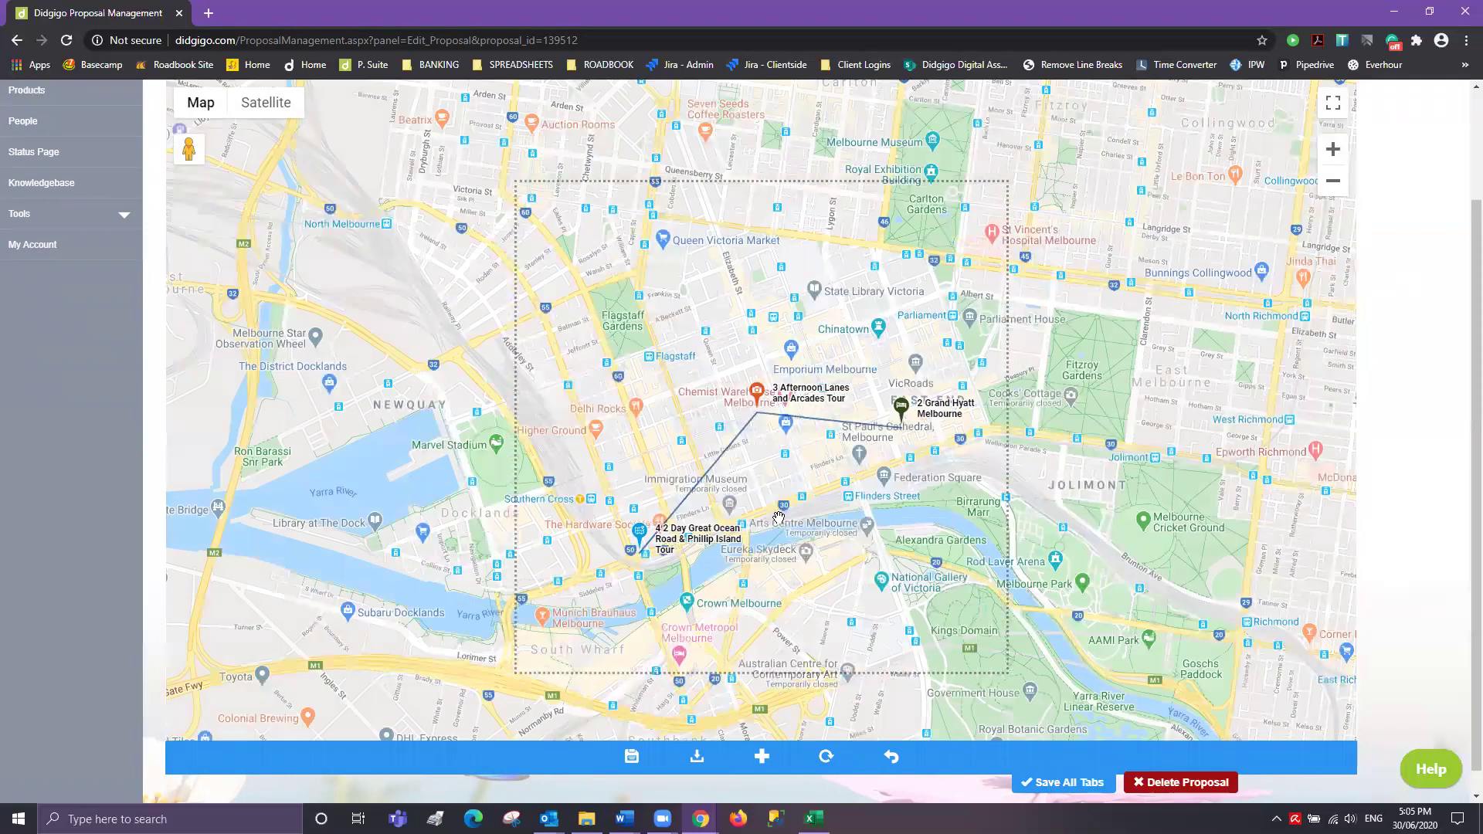
{"action": "scroll", "coordinate": [1390, 372], "scroll_direction": "down", "scroll_amount": 1}
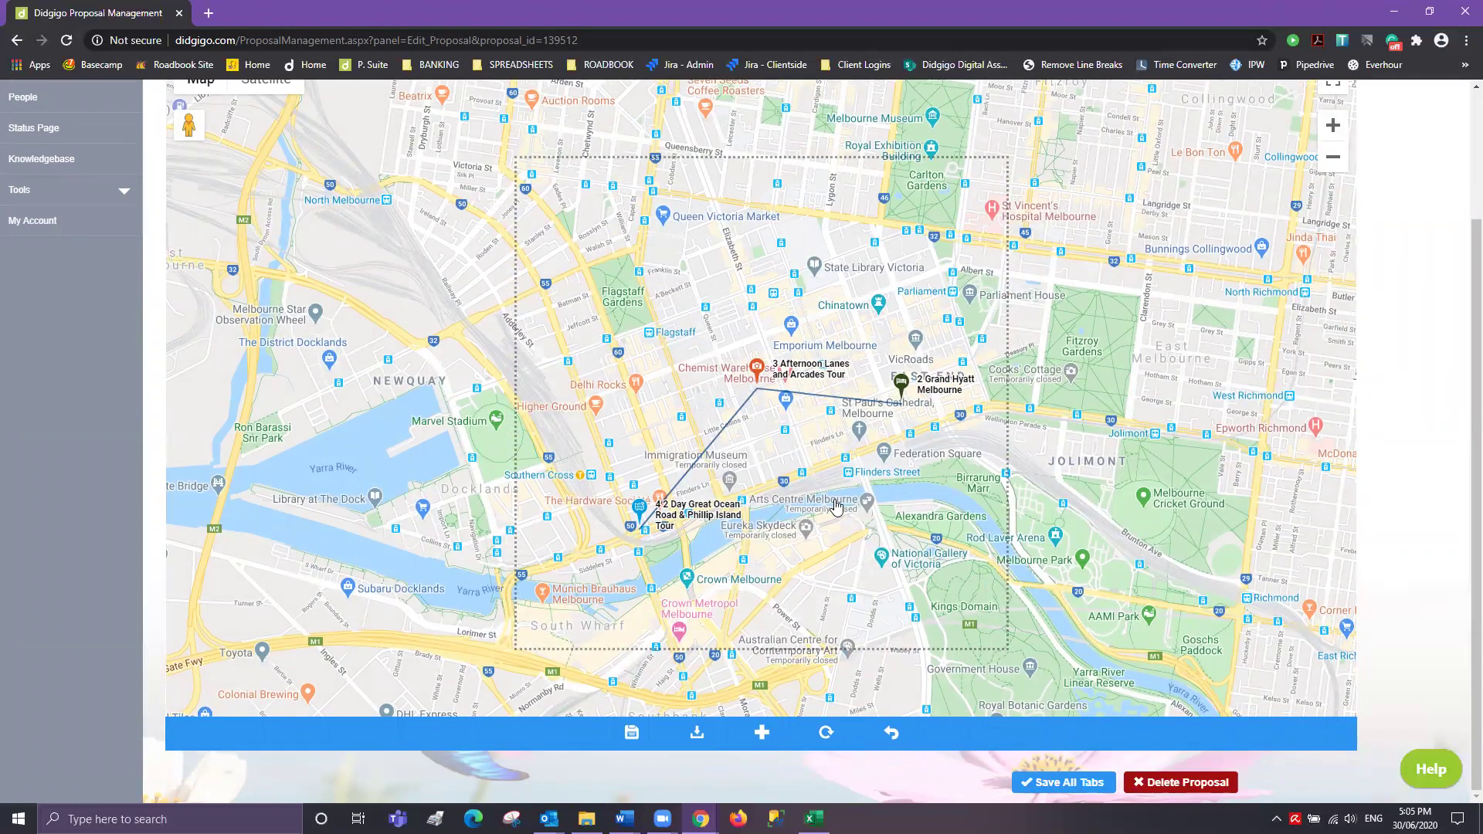
{"action": "left_click", "coordinate": [631, 734]}
{"action": "left_click", "coordinate": [671, 451]}
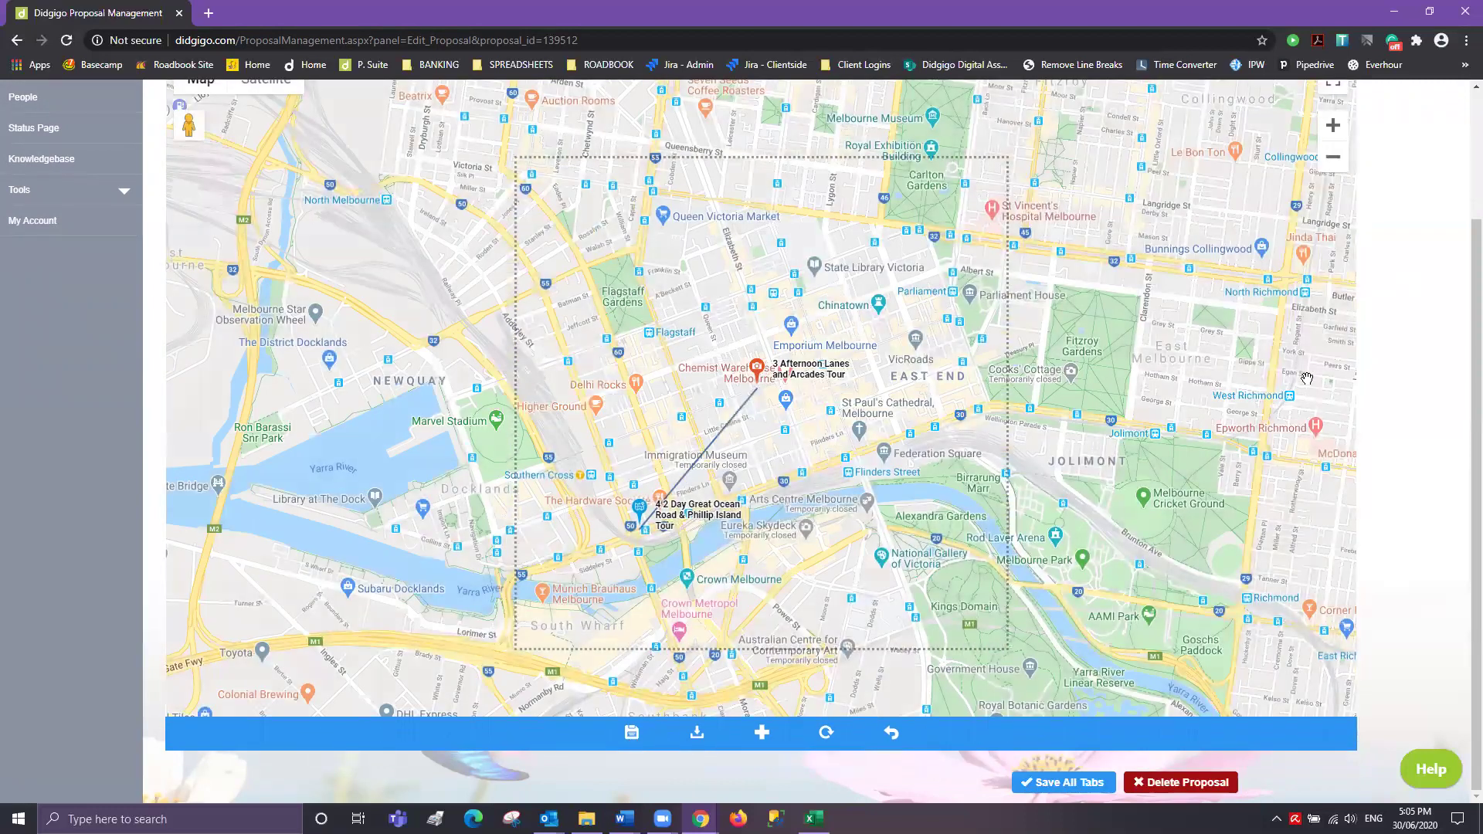
{"action": "scroll", "coordinate": [1306, 378], "scroll_direction": "up", "scroll_amount": 2}
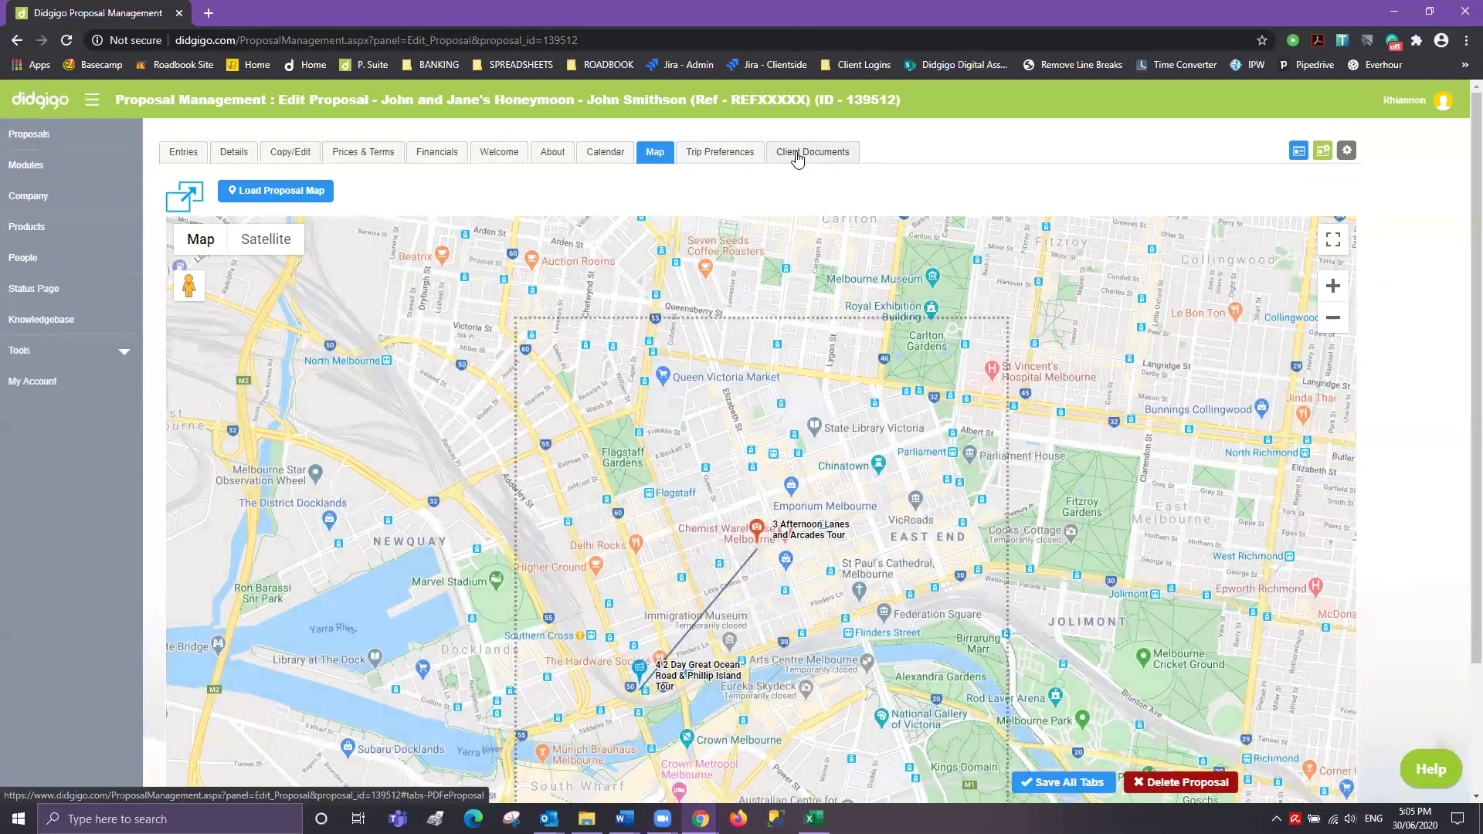
- Open the proposal as an ePresentation (New) from Client Documents
{"action": "left_click", "coordinate": [797, 158]}
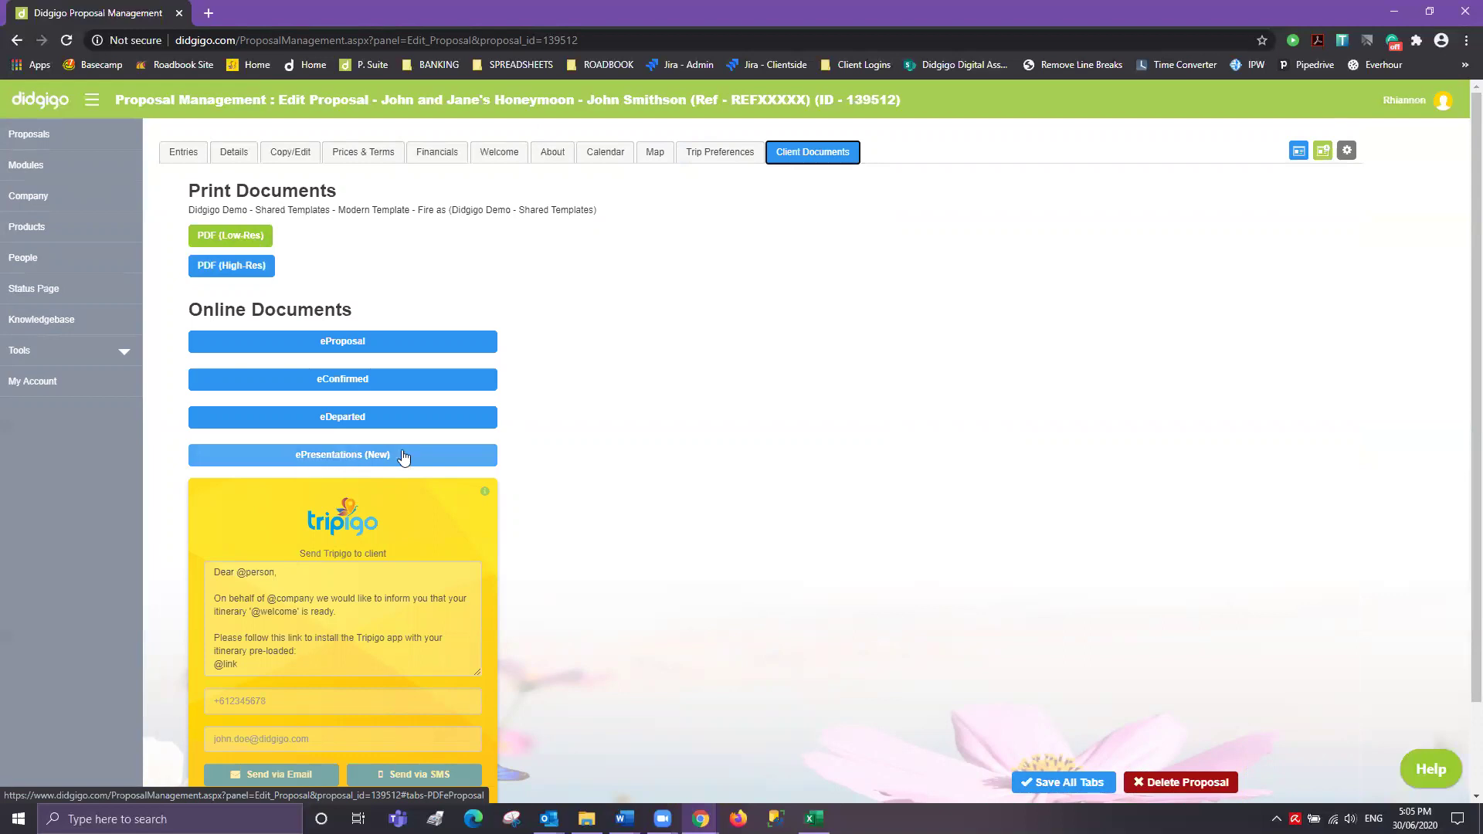
{"action": "left_click", "coordinate": [373, 457]}
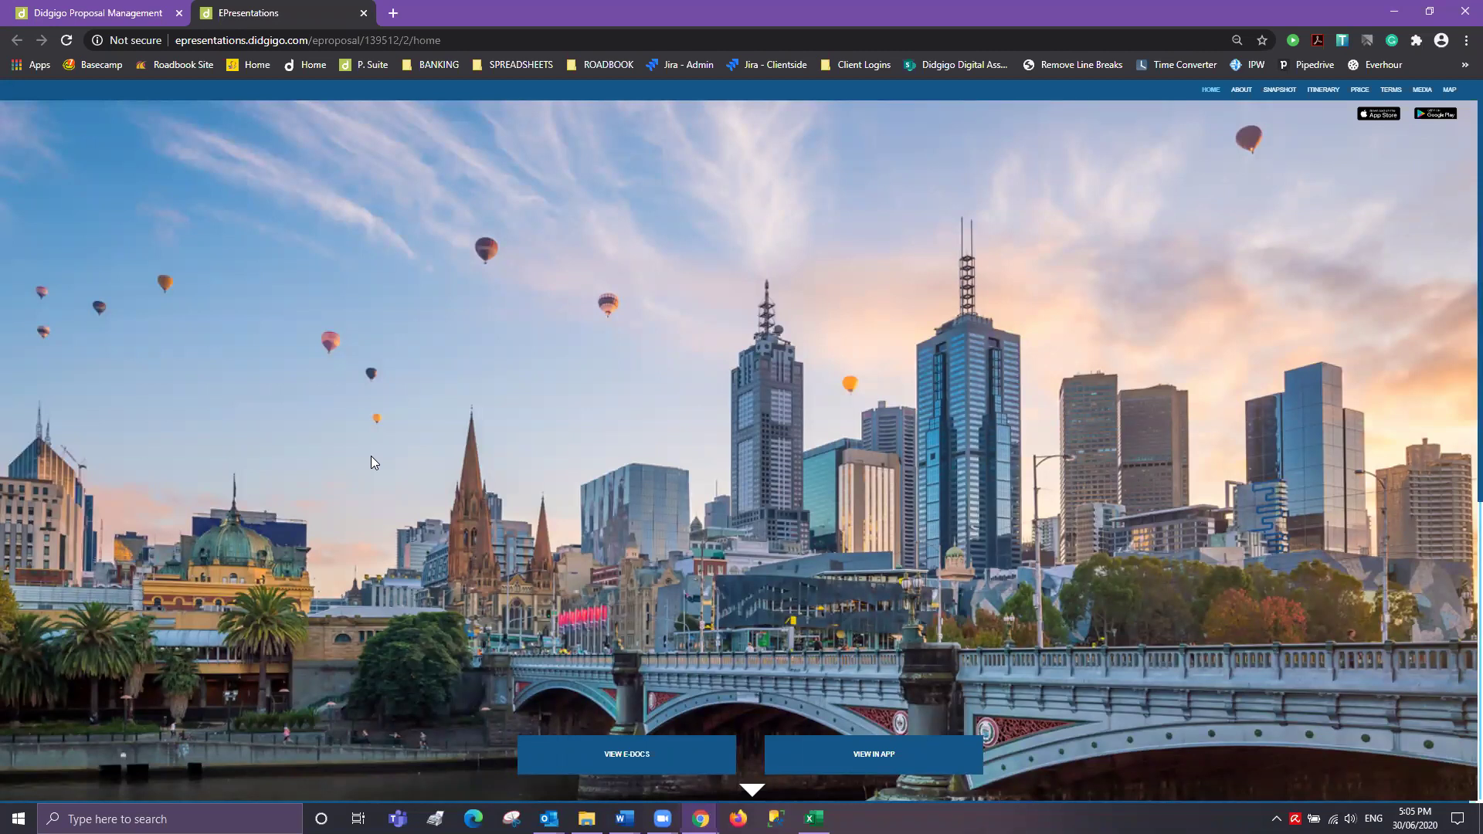
- Compare the ePresentation's ABOUT page with the proposal's About tab text
{"action": "scroll", "coordinate": [704, 564], "scroll_direction": "down", "scroll_amount": 7}
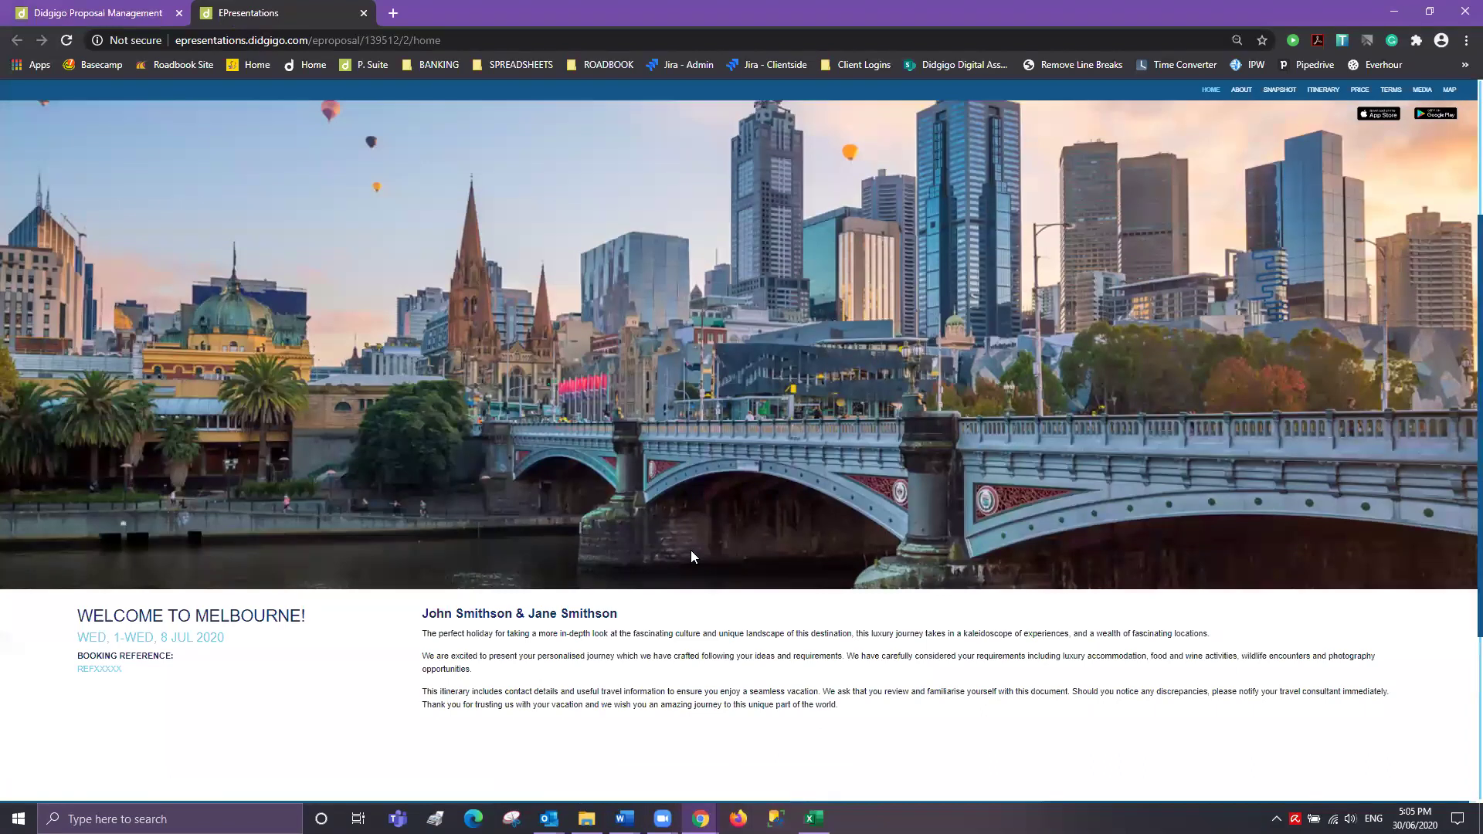
{"action": "scroll", "coordinate": [693, 556], "scroll_direction": "up", "scroll_amount": 7}
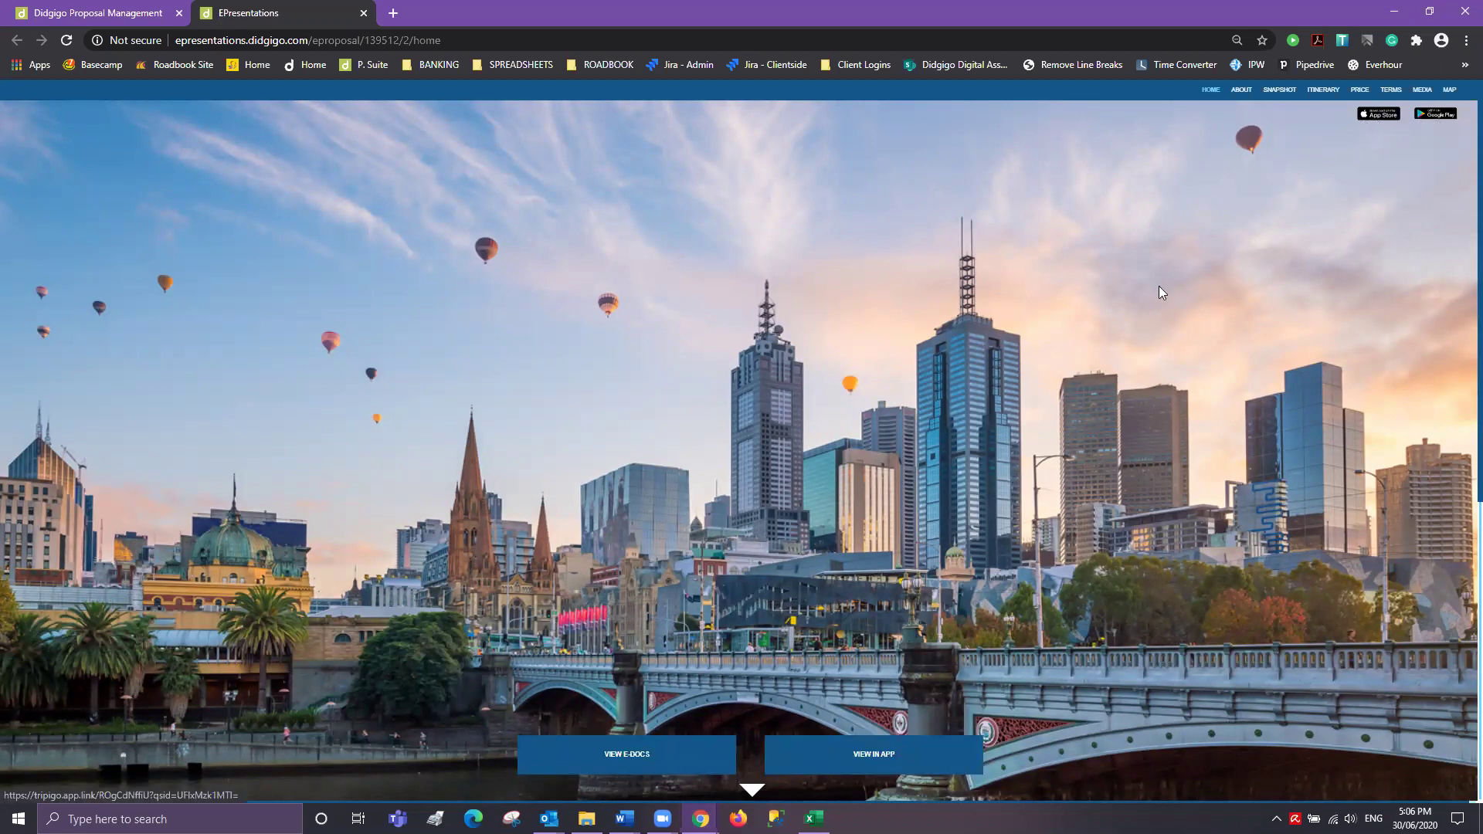
{"action": "scroll", "coordinate": [702, 439], "scroll_direction": "down", "scroll_amount": 3}
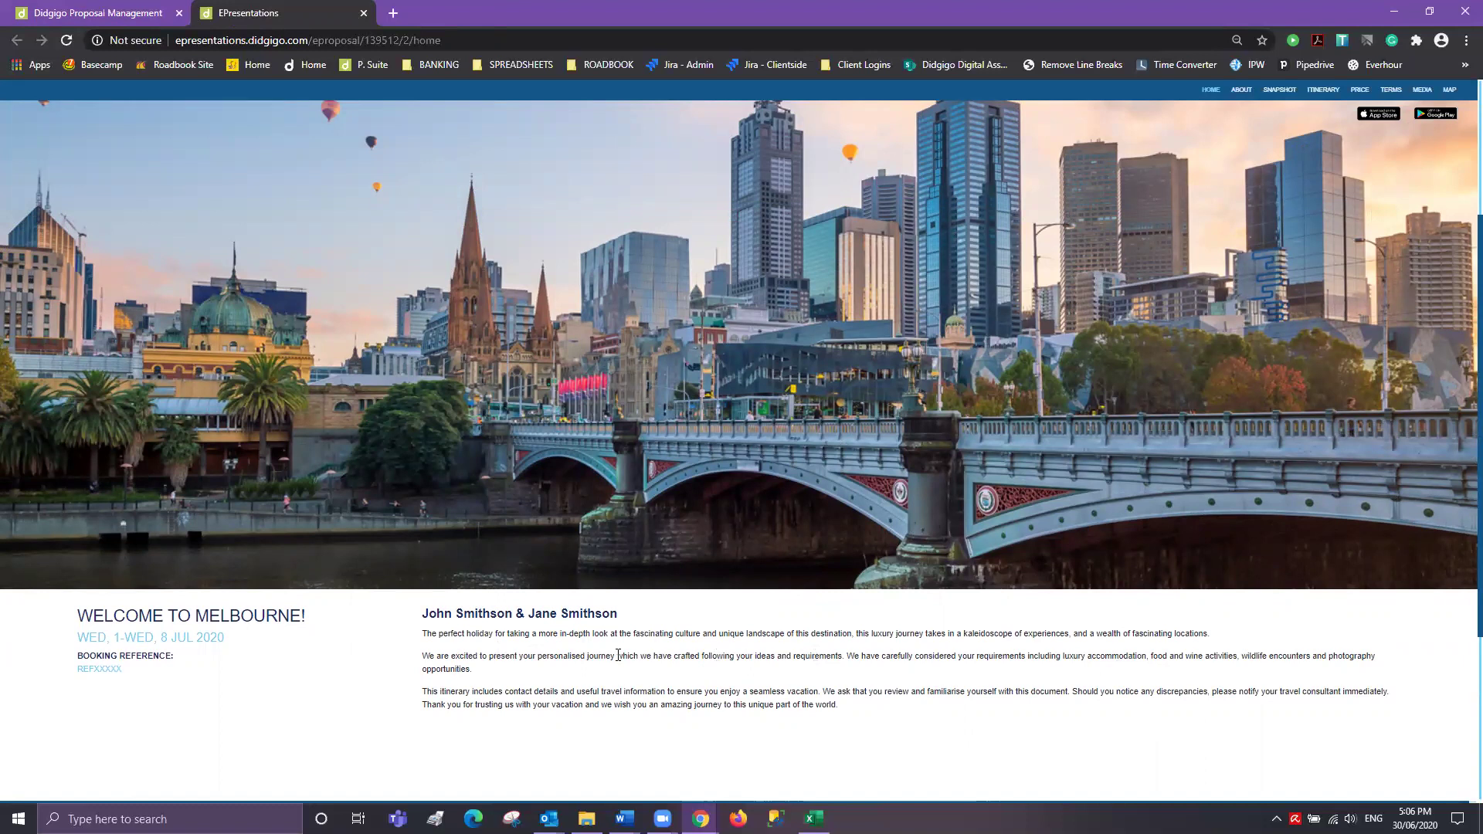
{"action": "scroll", "coordinate": [984, 440], "scroll_direction": "up", "scroll_amount": 3}
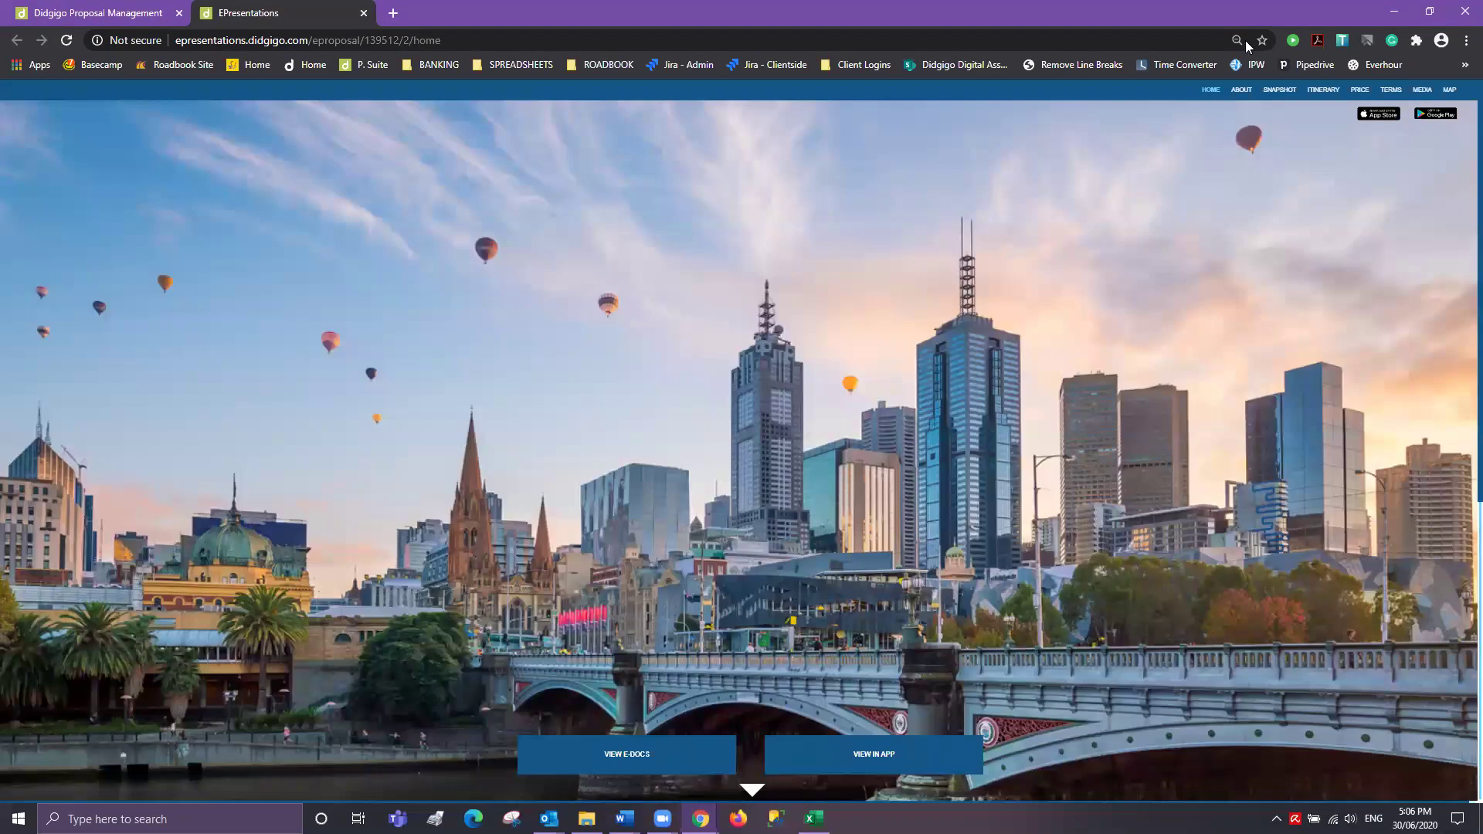
{"action": "left_click", "coordinate": [1241, 91]}
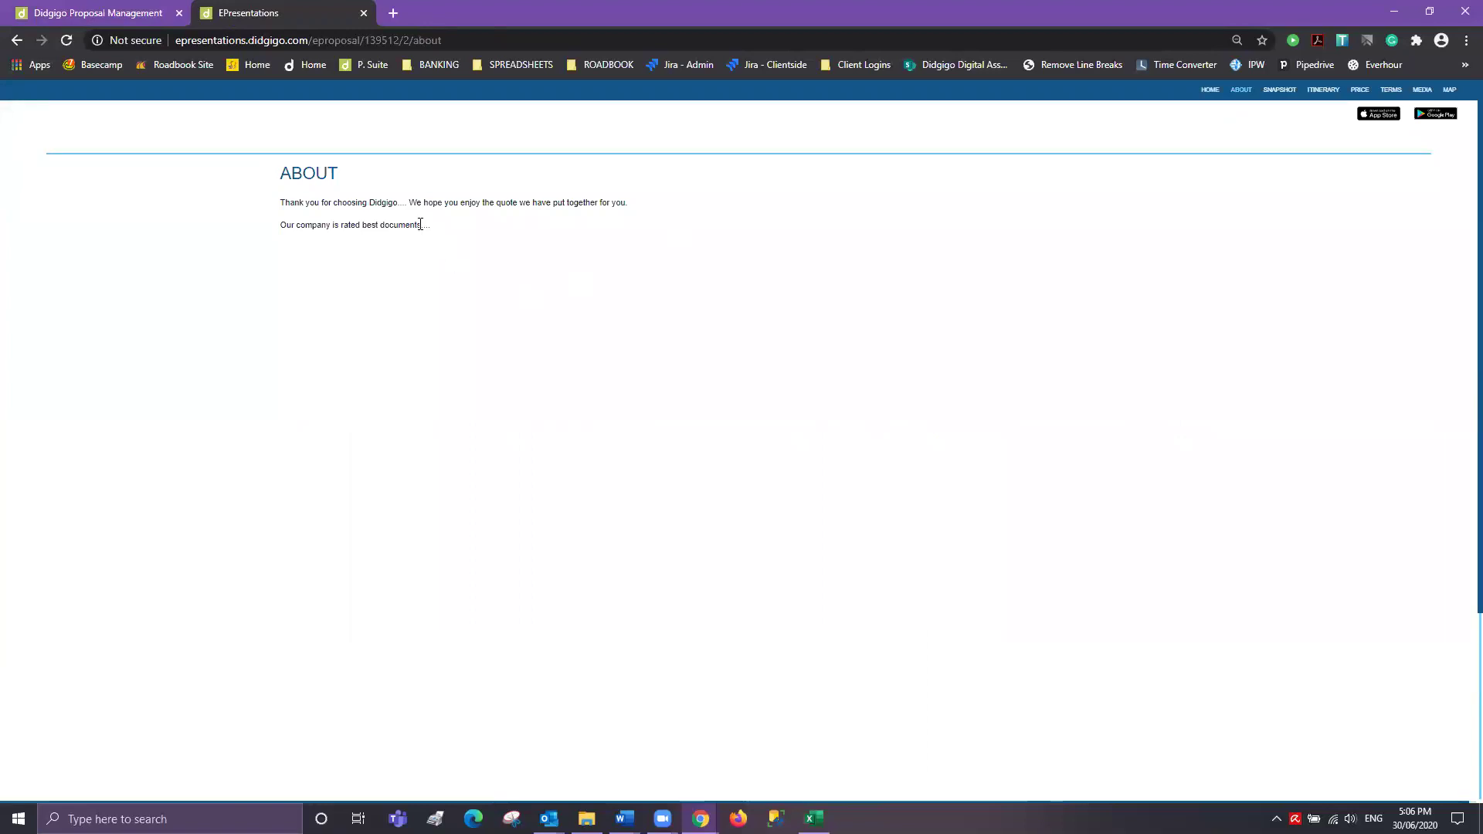
{"action": "left_click", "coordinate": [117, 14]}
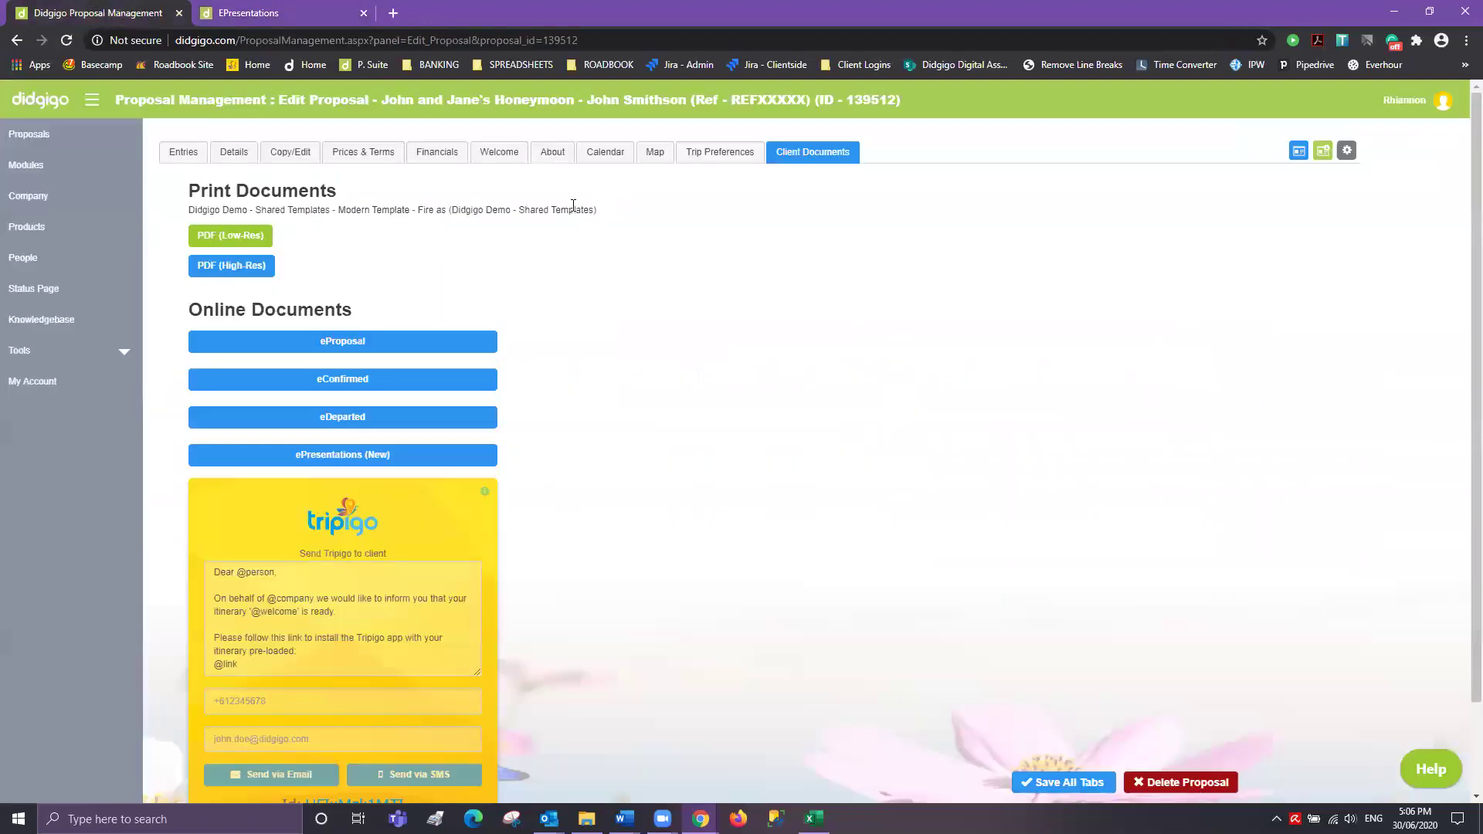
{"action": "left_click", "coordinate": [553, 152]}
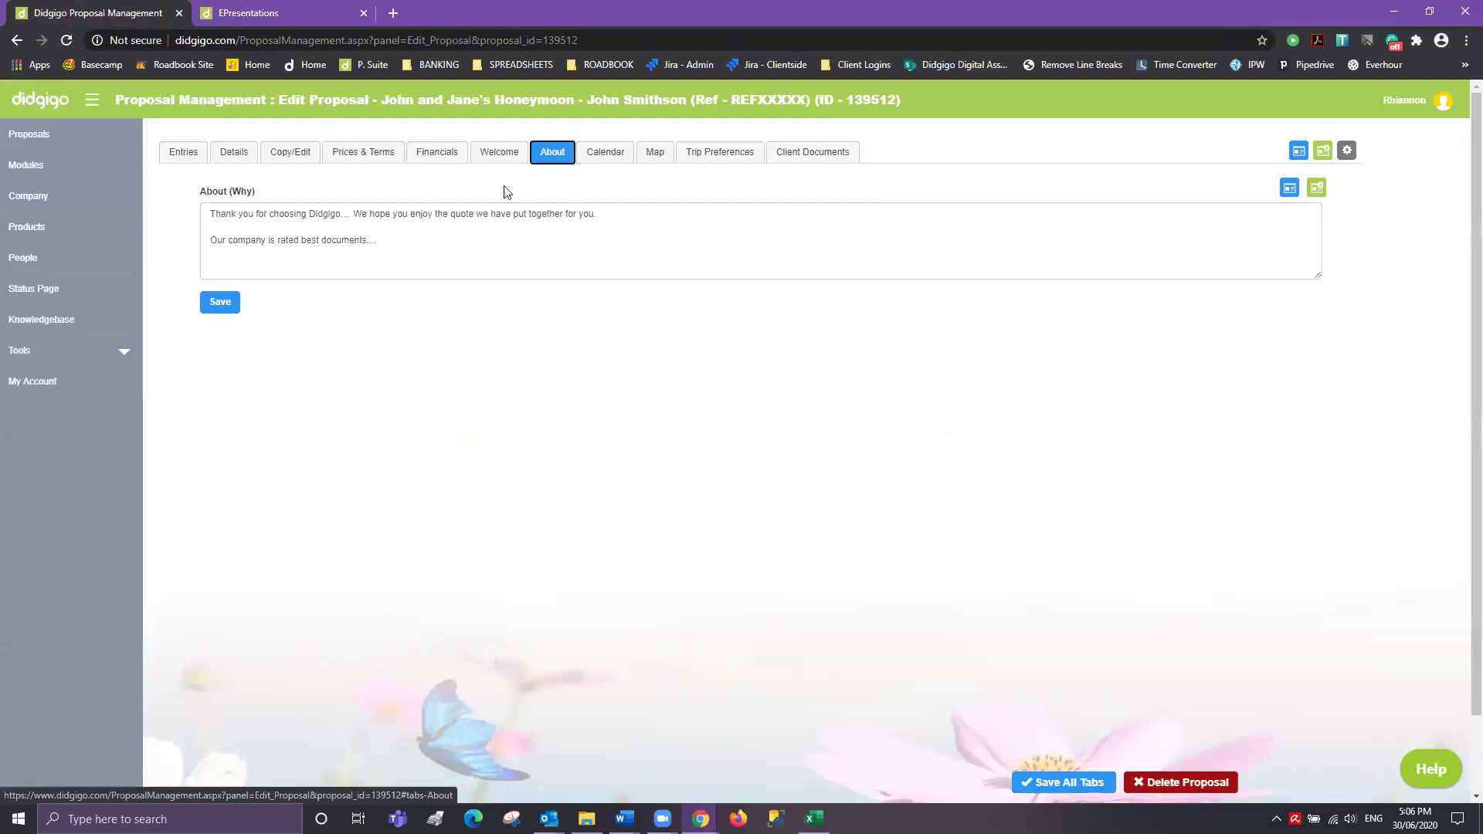
{"action": "left_click", "coordinate": [246, 14]}
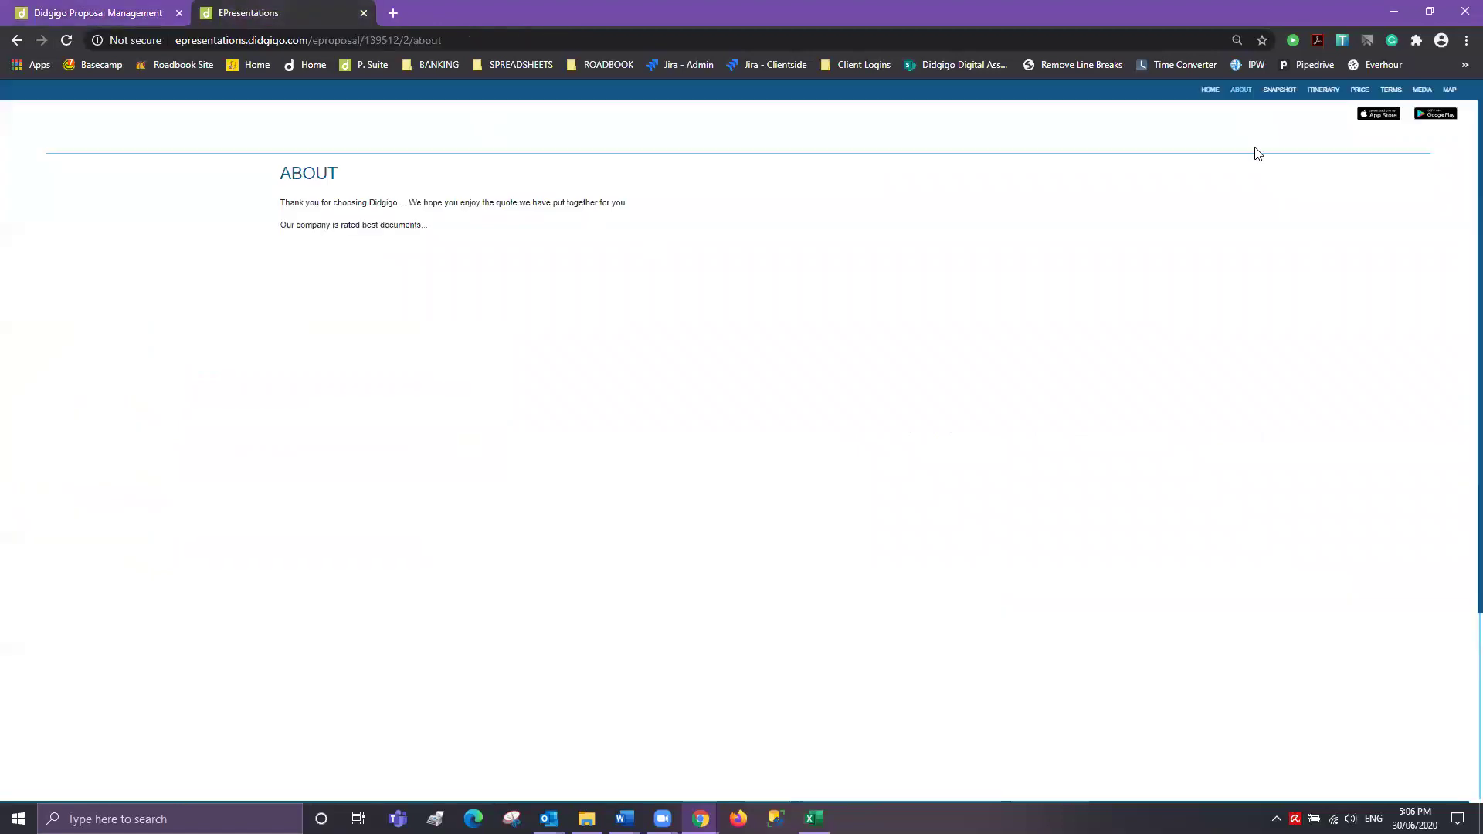
- Open the Snapshot itinerary and toggle the flight's booking reference and travel class
{"action": "left_click", "coordinate": [1275, 98]}
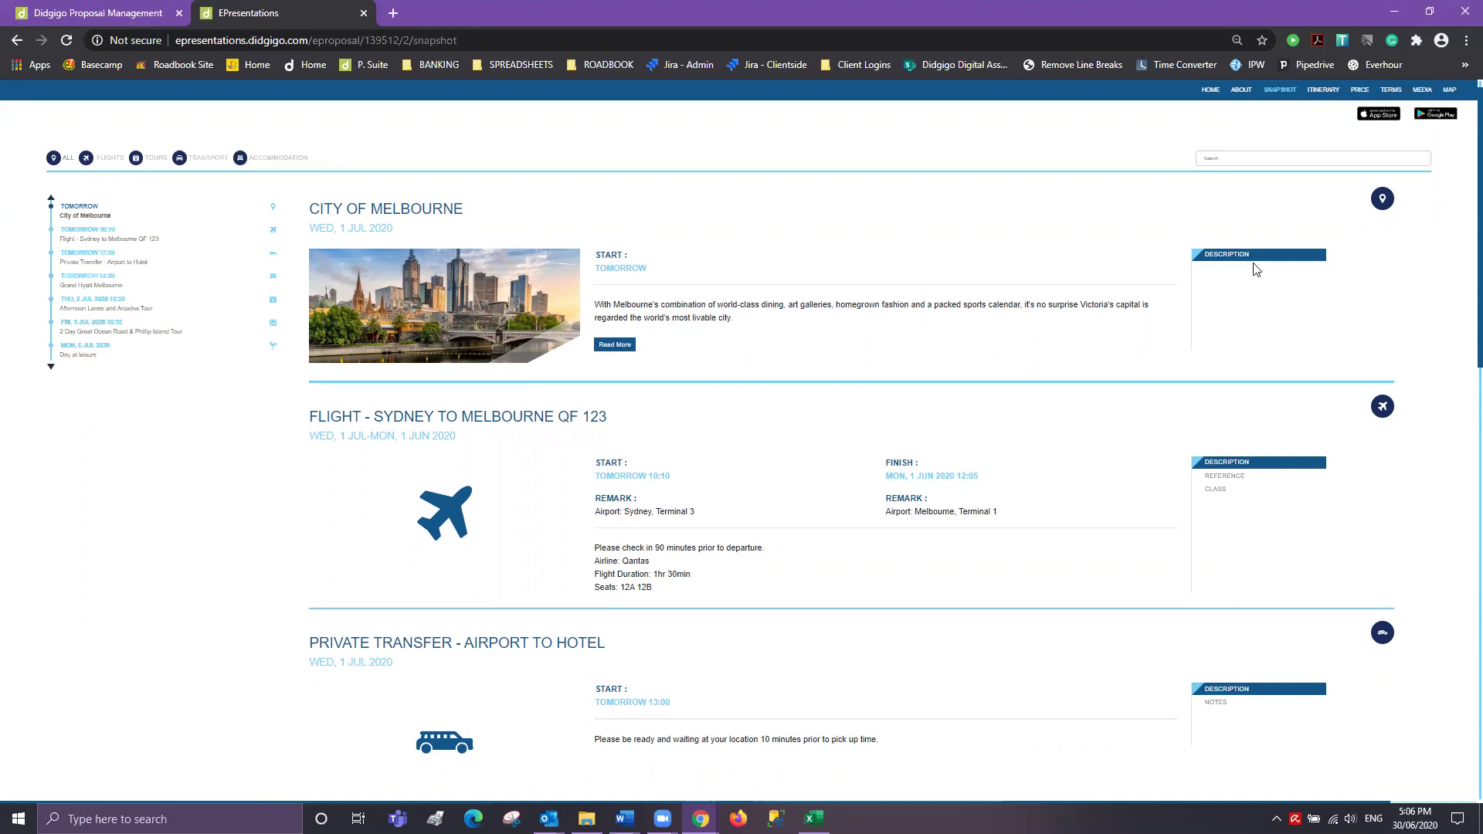
{"action": "left_click", "coordinate": [1224, 475]}
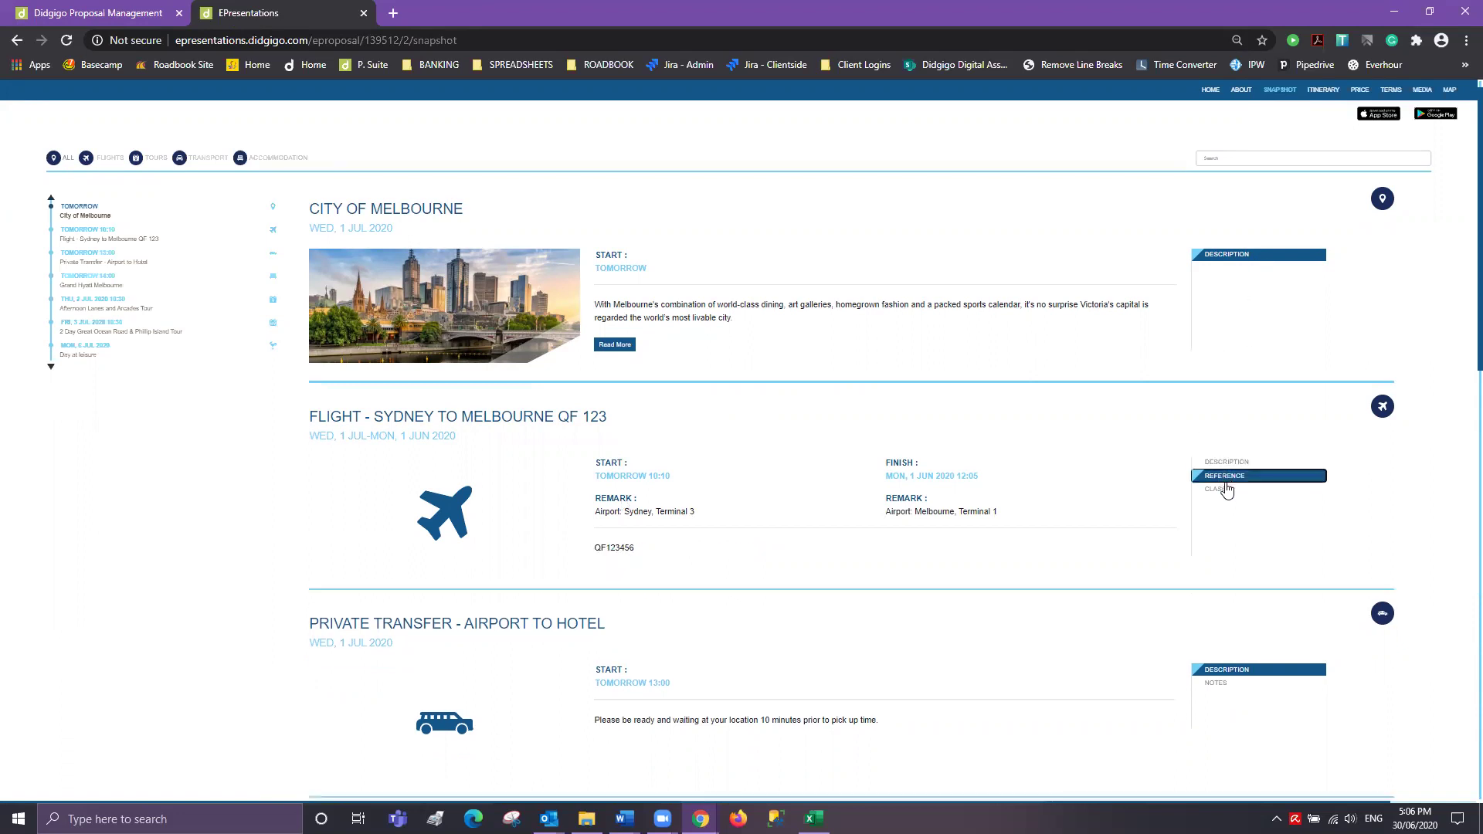
{"action": "left_click", "coordinate": [1224, 491]}
{"action": "left_click", "coordinate": [1225, 476]}
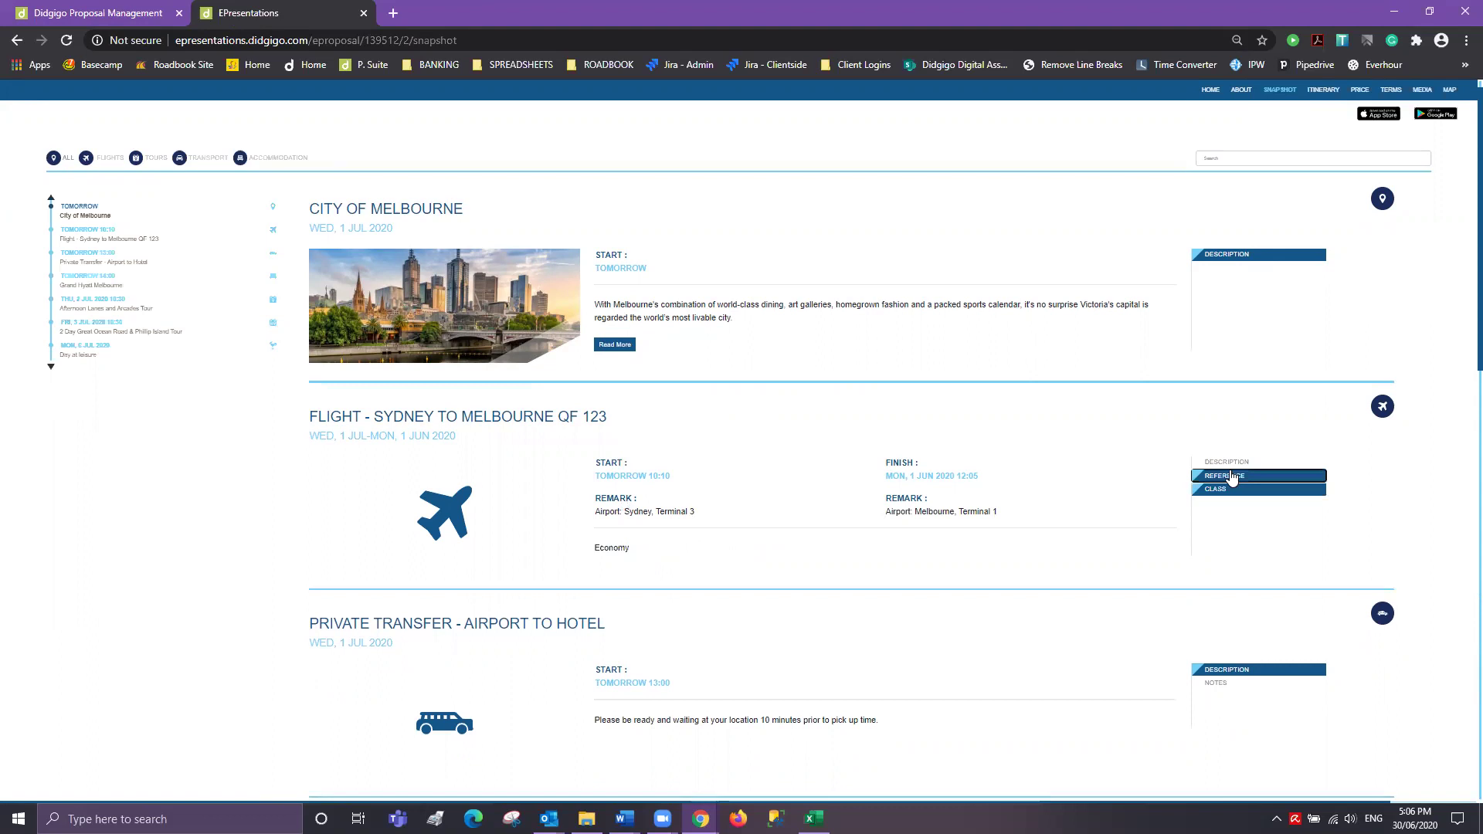
{"action": "left_click", "coordinate": [1231, 489]}
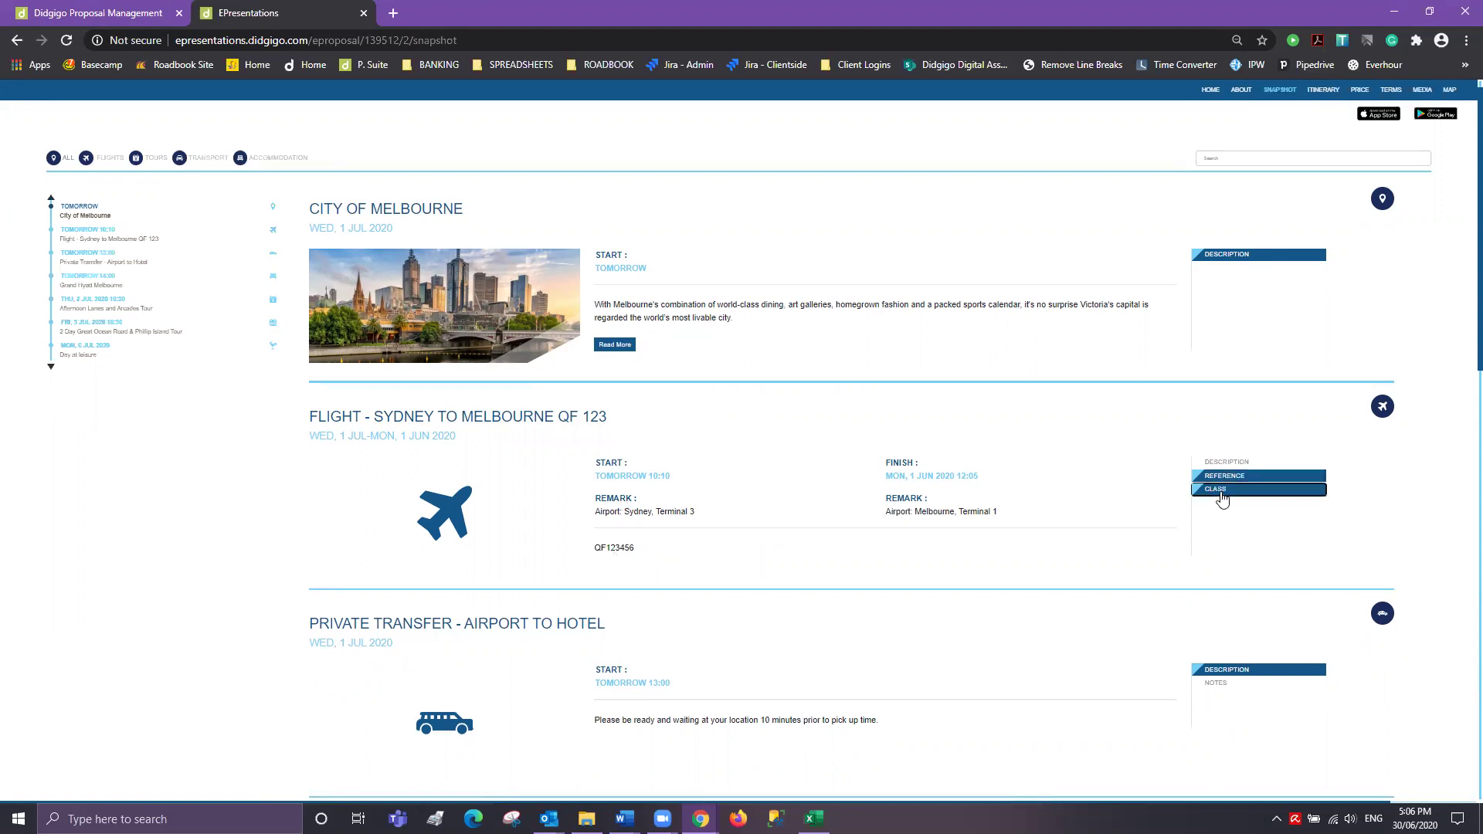
{"action": "scroll", "coordinate": [1174, 536], "scroll_direction": "down", "scroll_amount": 4}
{"action": "scroll", "coordinate": [1177, 533], "scroll_direction": "down", "scroll_amount": 5}
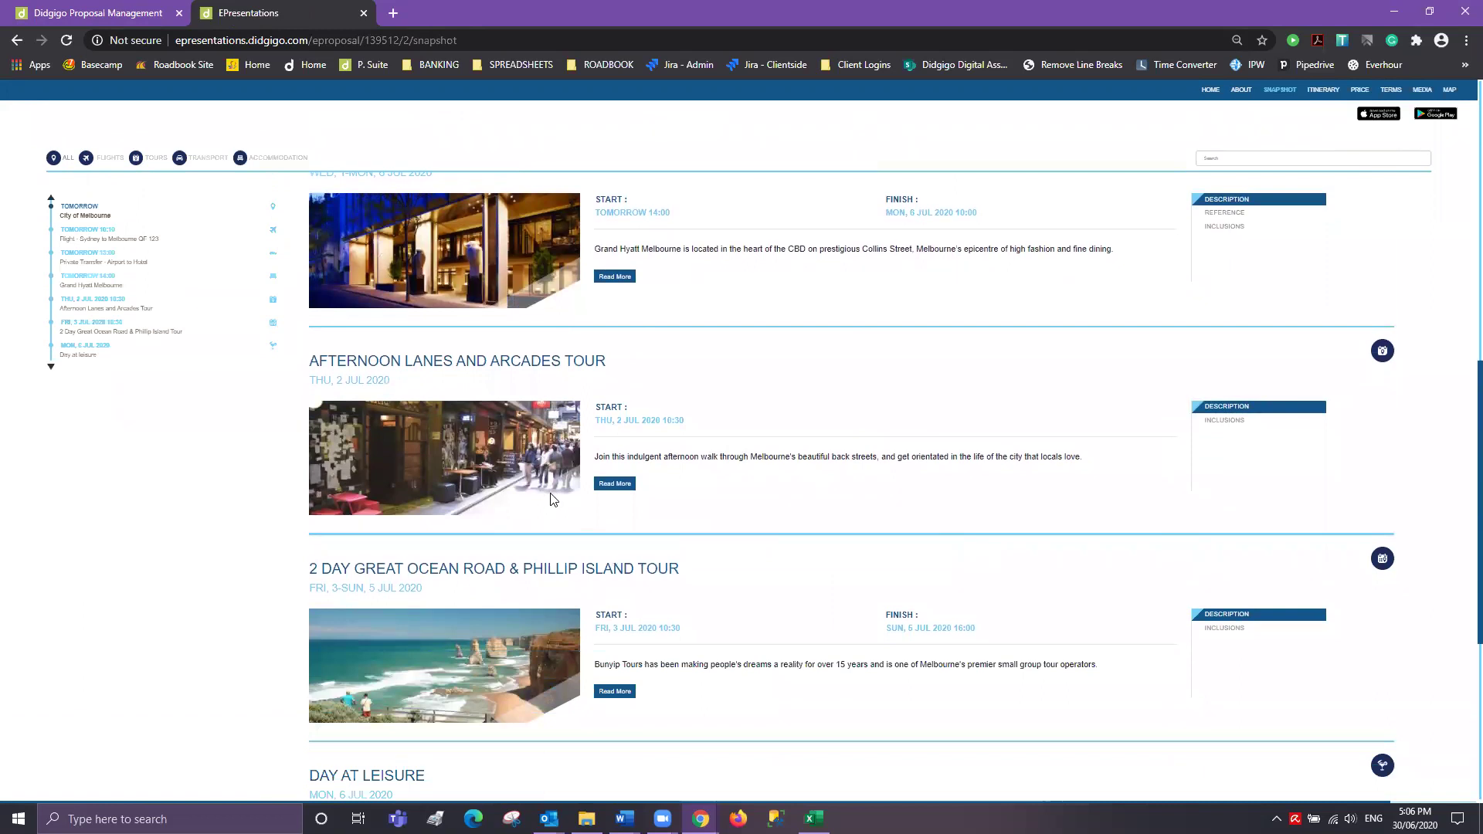
- Review the Grand Hyatt Melbourne's images, videos and location, then close its page
{"action": "left_click", "coordinate": [615, 277]}
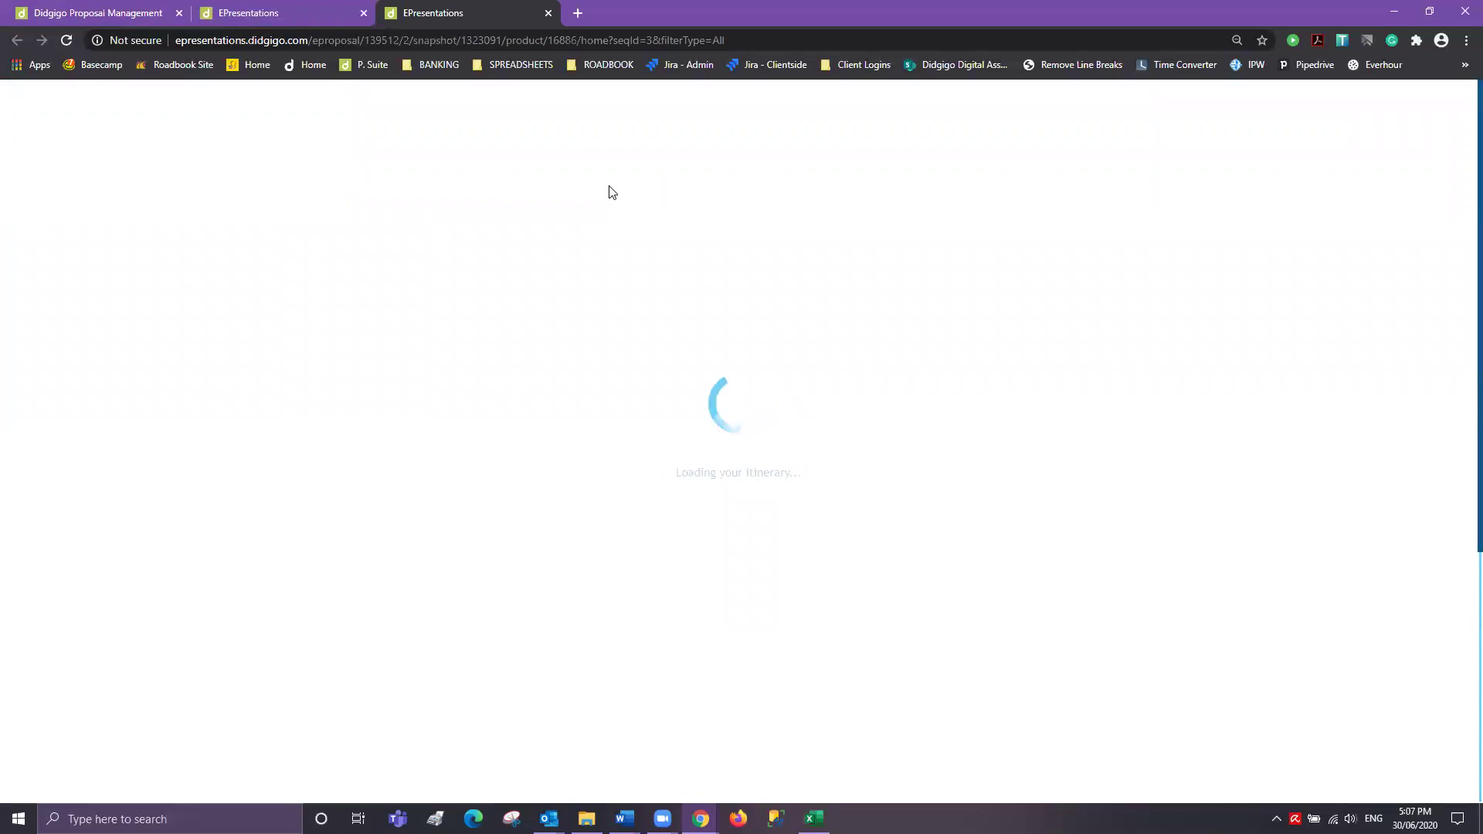
{"action": "scroll", "coordinate": [606, 258], "scroll_direction": "down", "scroll_amount": 1}
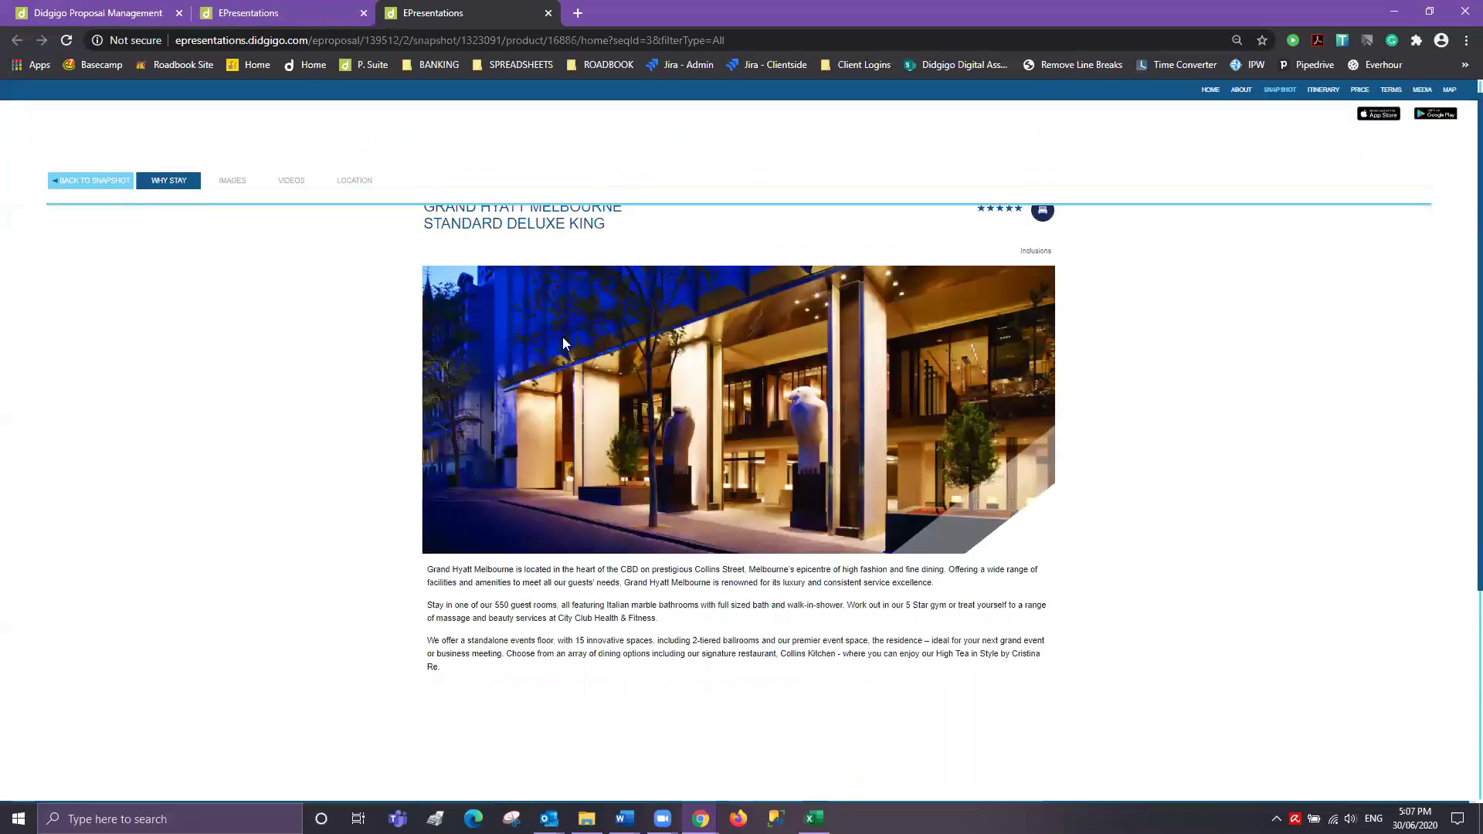
{"action": "left_click", "coordinate": [215, 182]}
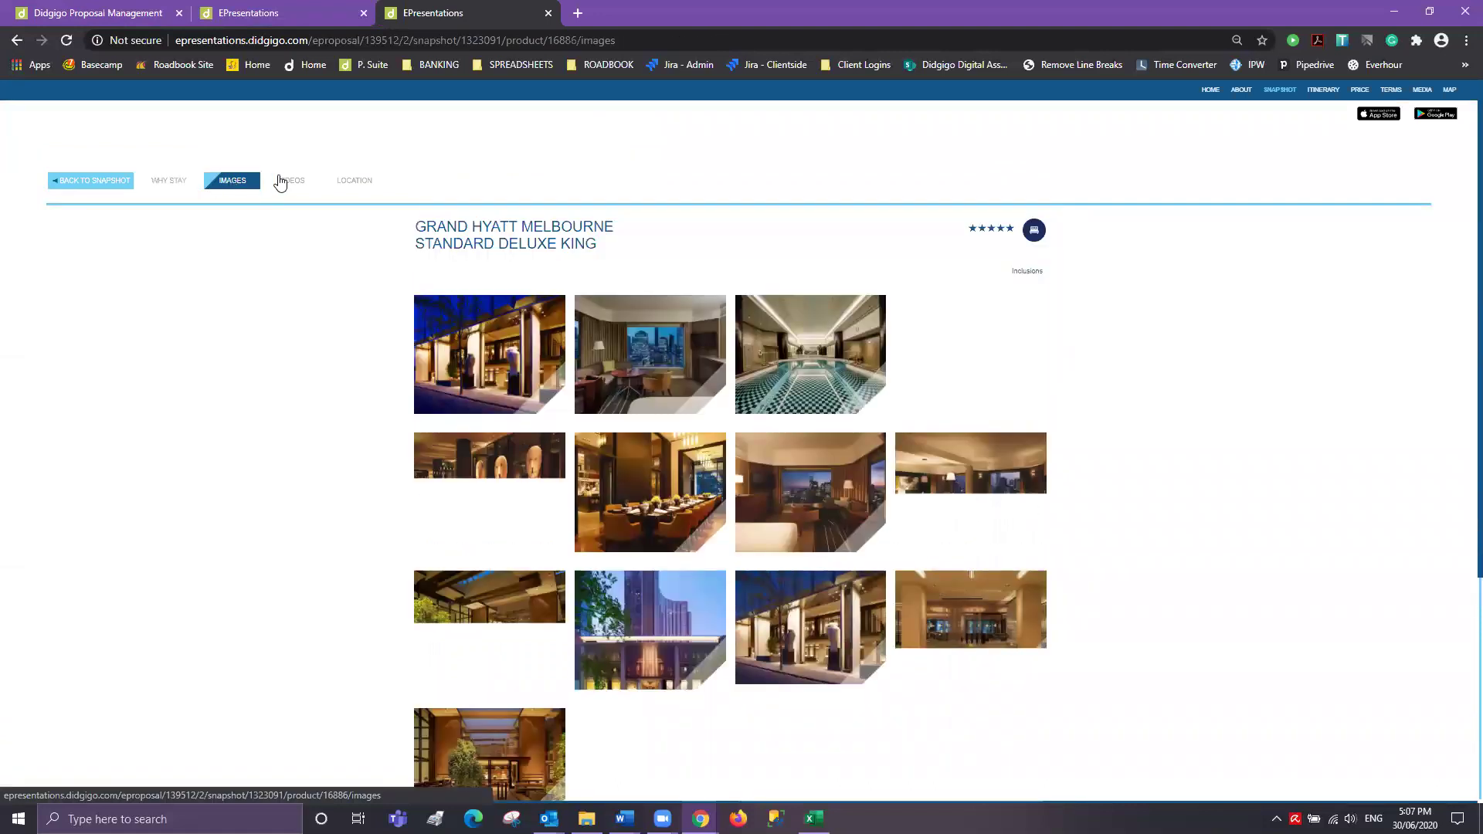
{"action": "left_click", "coordinate": [289, 183]}
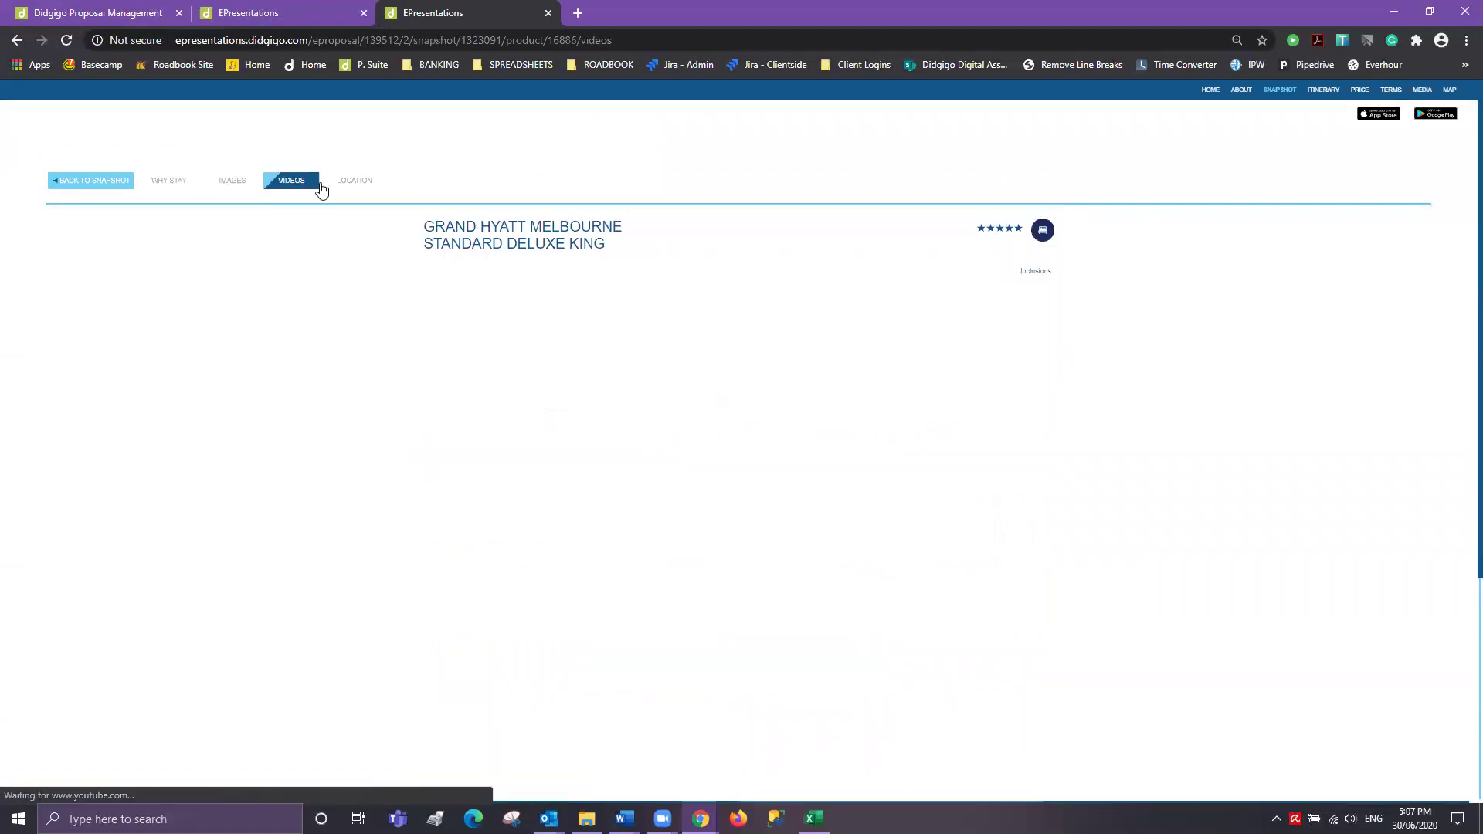
{"action": "left_click", "coordinate": [343, 186]}
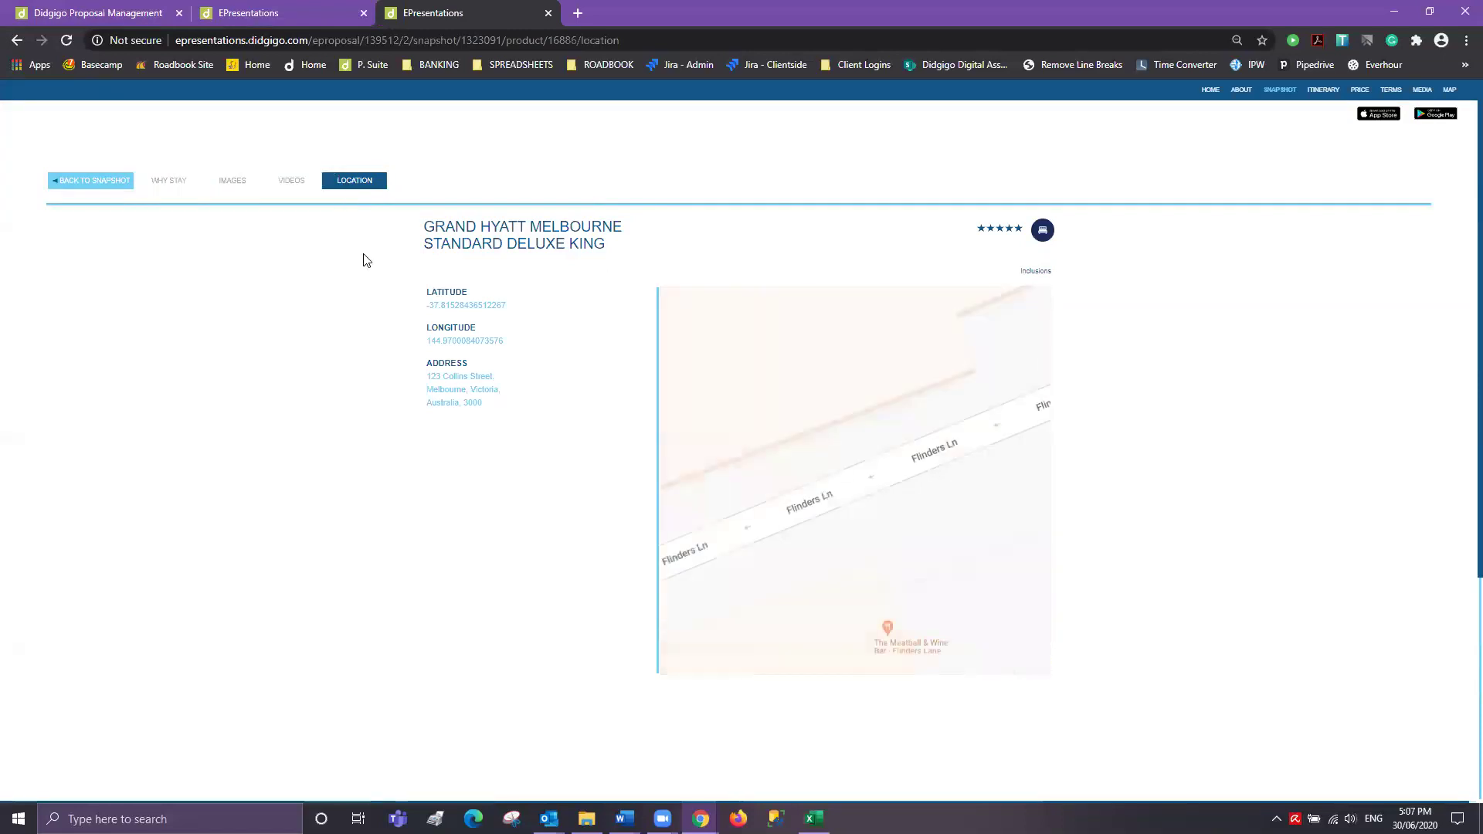
{"action": "left_click", "coordinate": [547, 15]}
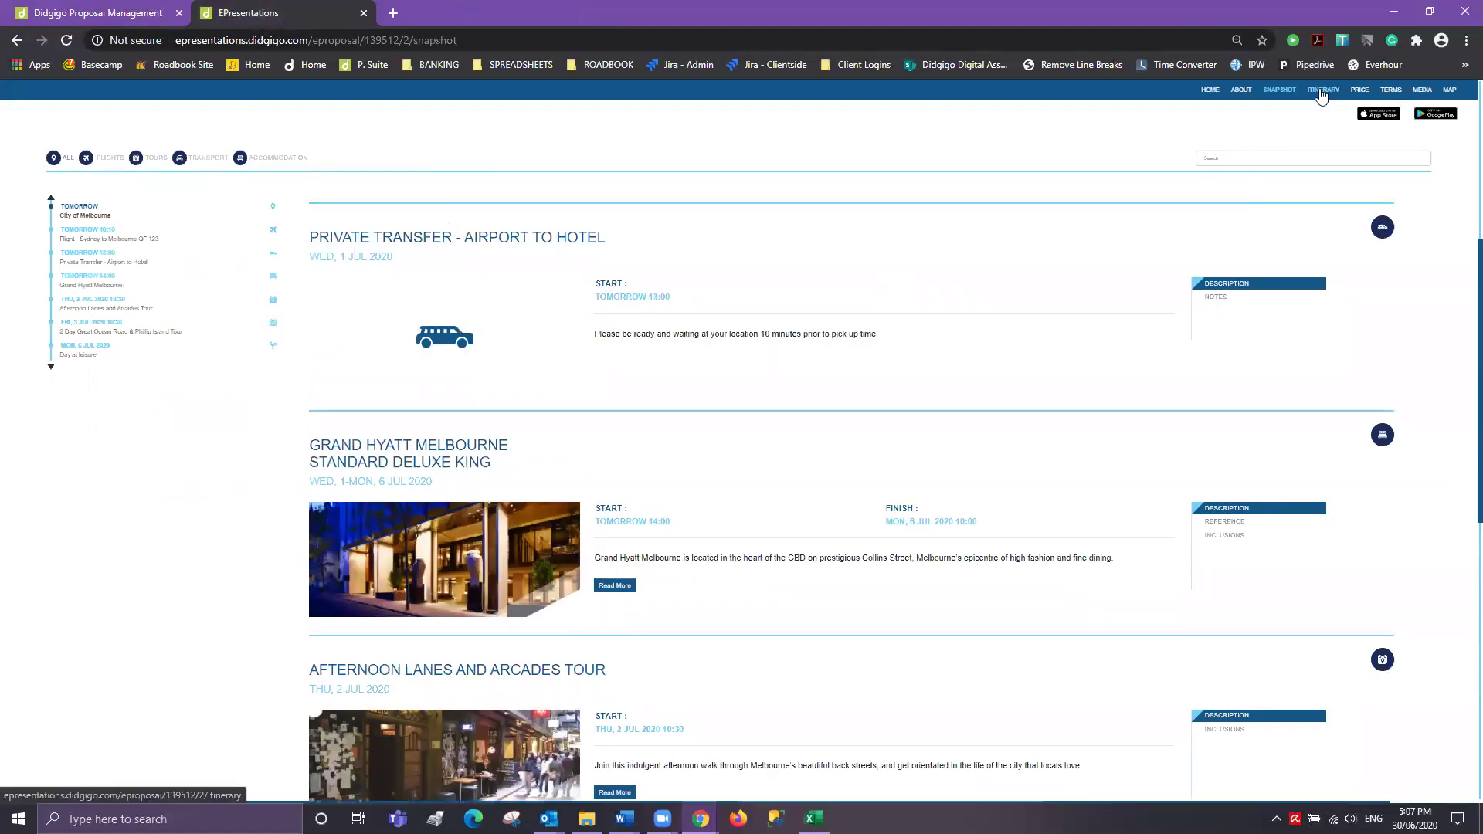
{"action": "left_click", "coordinate": [1322, 90]}
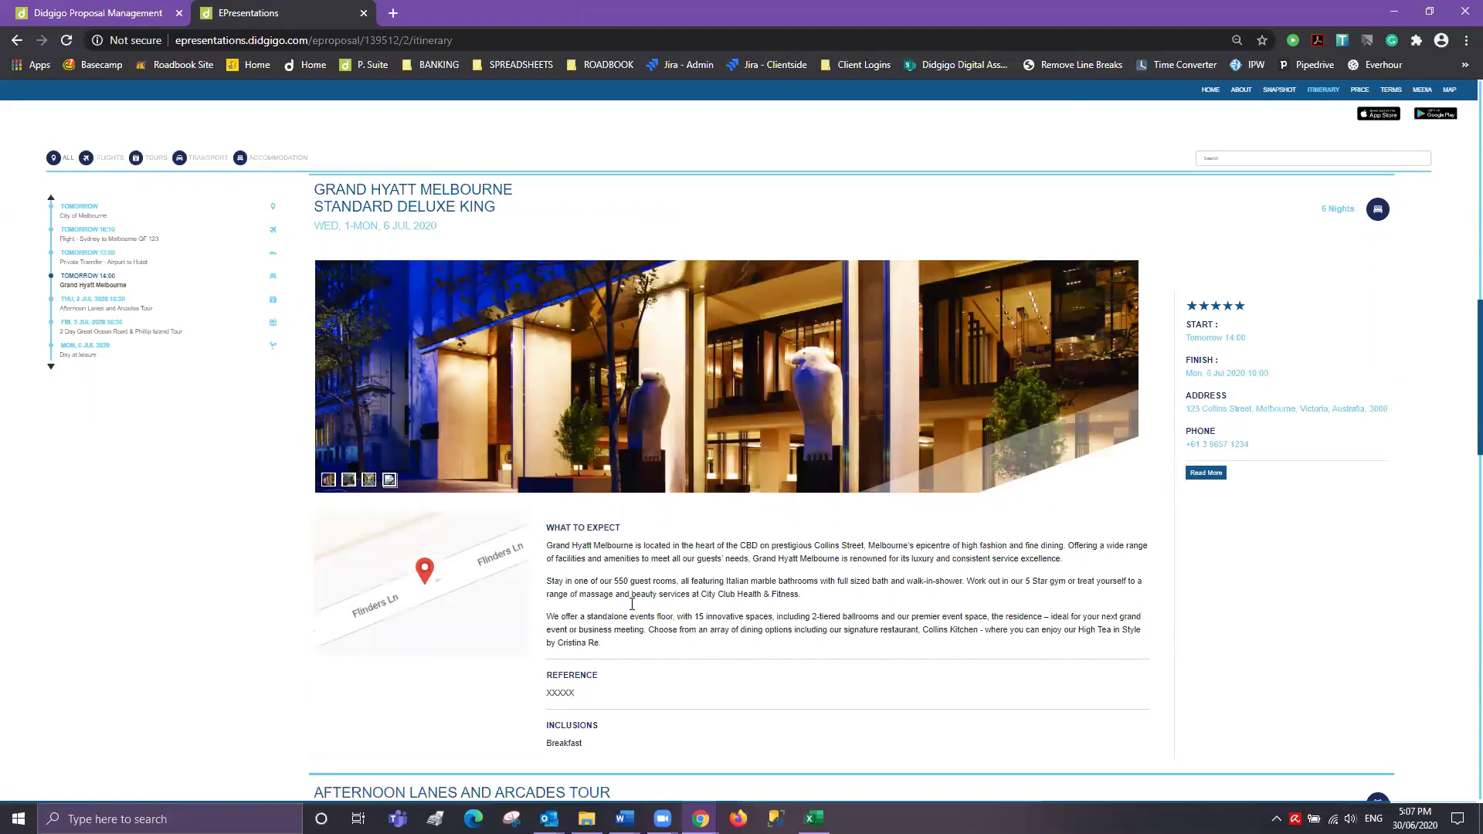
- Scroll the itinerary page, then compare the PRICE page with the proposal's Prices & Terms
{"action": "scroll", "coordinate": [632, 604], "scroll_direction": "down", "scroll_amount": 9}
{"action": "scroll", "coordinate": [627, 597], "scroll_direction": "down", "scroll_amount": 4}
{"action": "scroll", "coordinate": [758, 589], "scroll_direction": "up", "scroll_amount": 14}
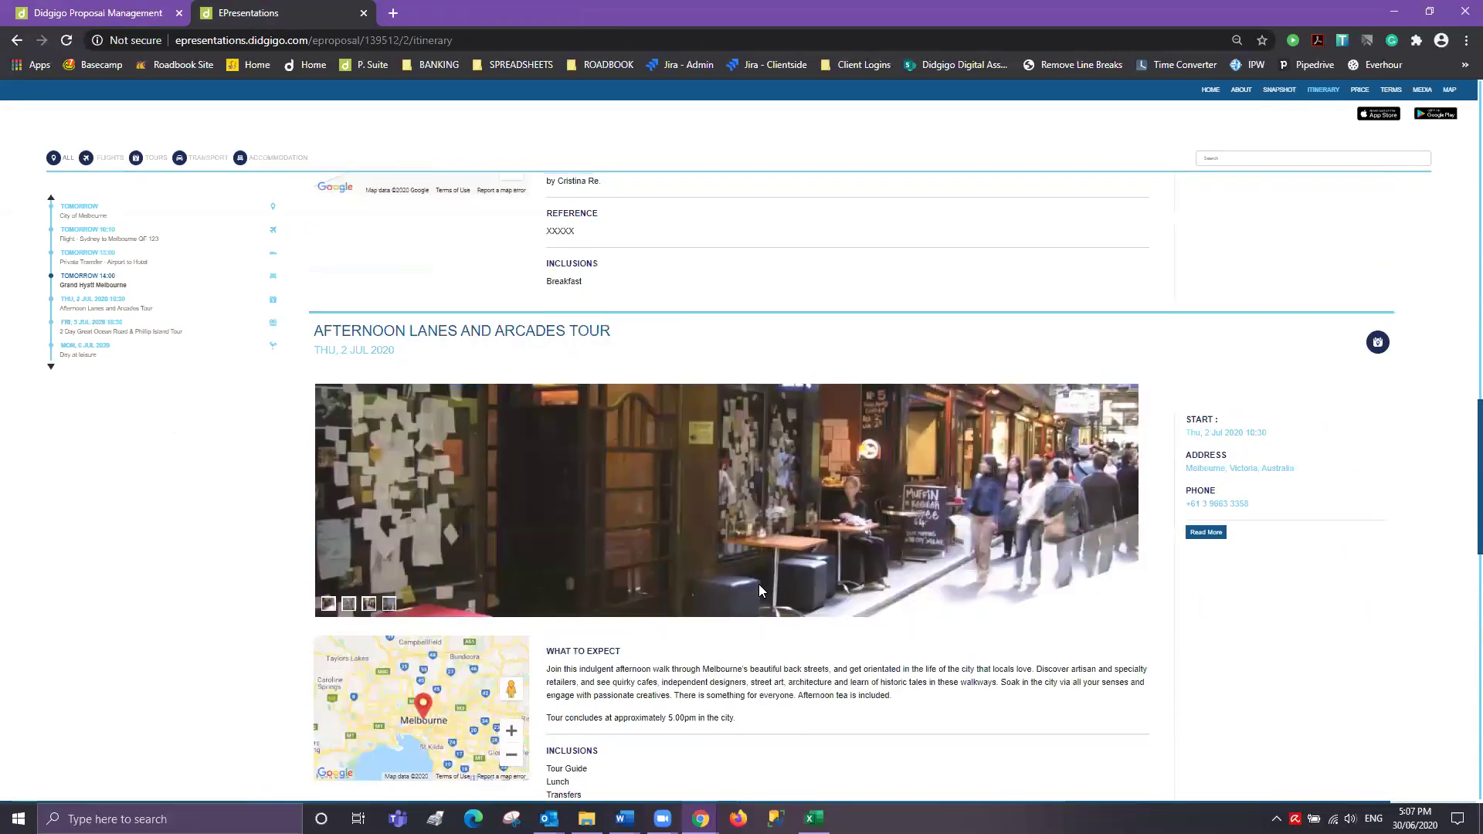
{"action": "left_click", "coordinate": [1359, 90]}
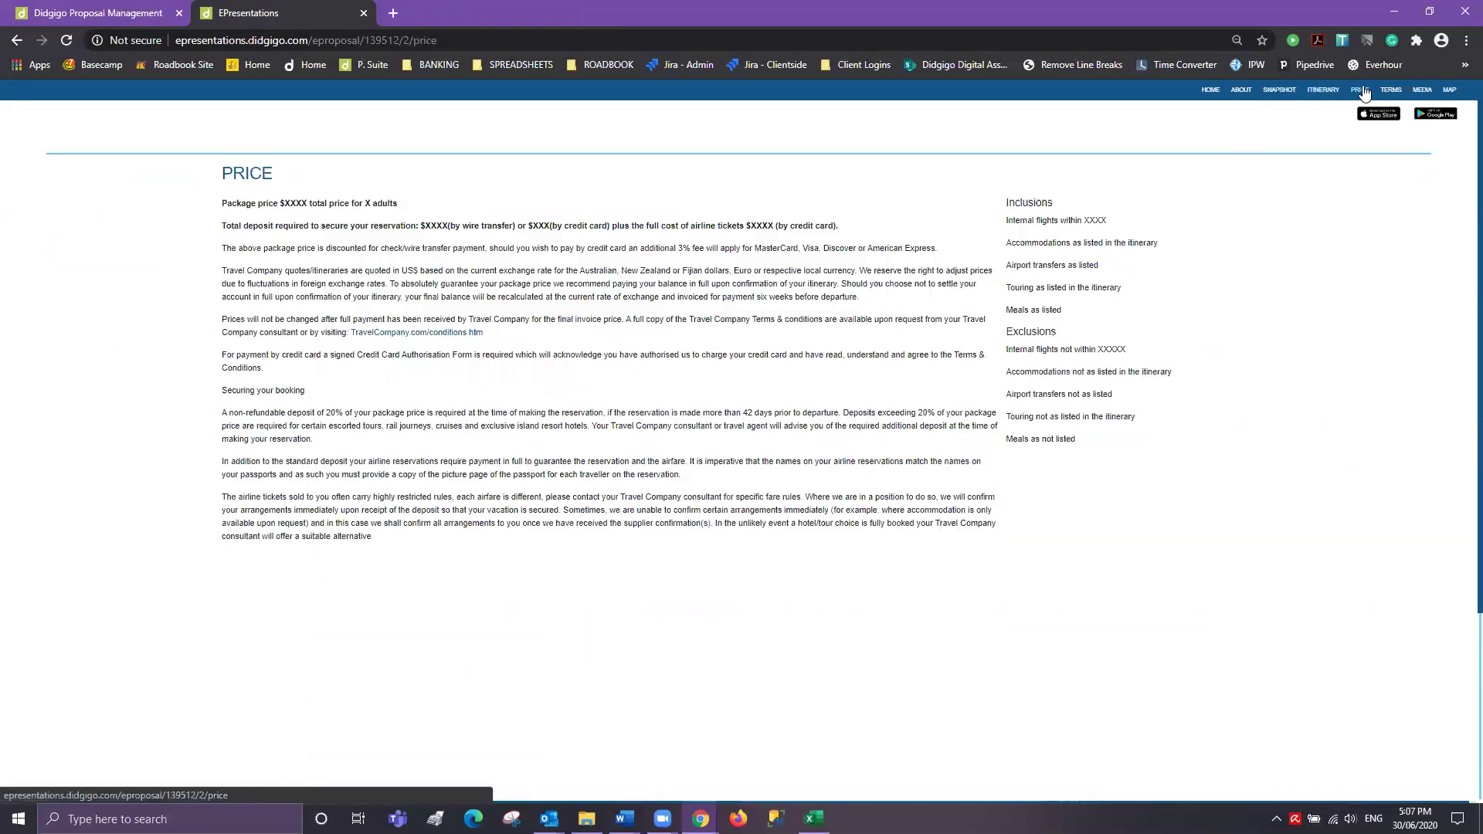
{"action": "left_click", "coordinate": [134, 10]}
{"action": "left_click", "coordinate": [373, 155]}
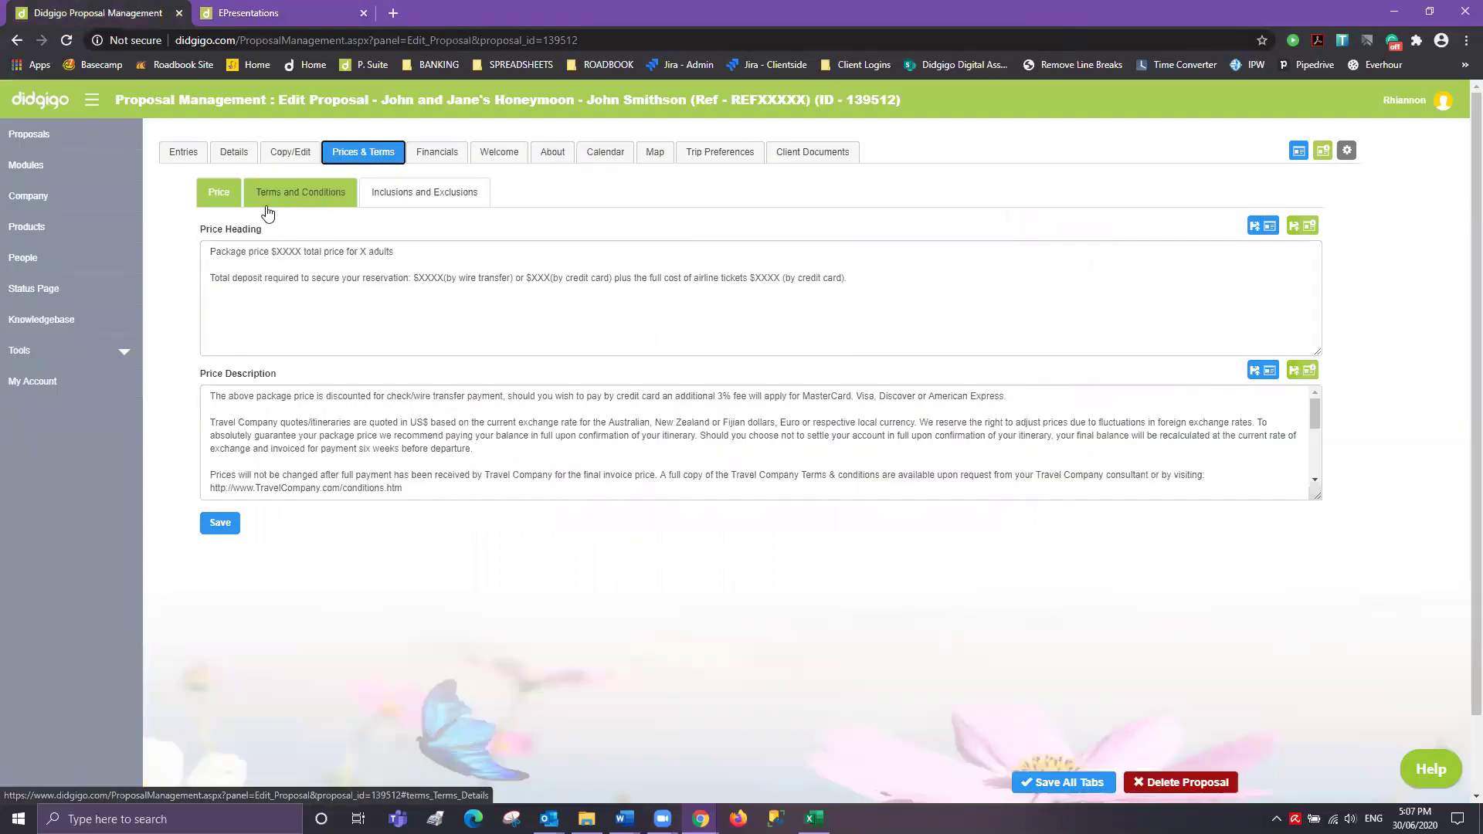
{"action": "left_click", "coordinate": [318, 10]}
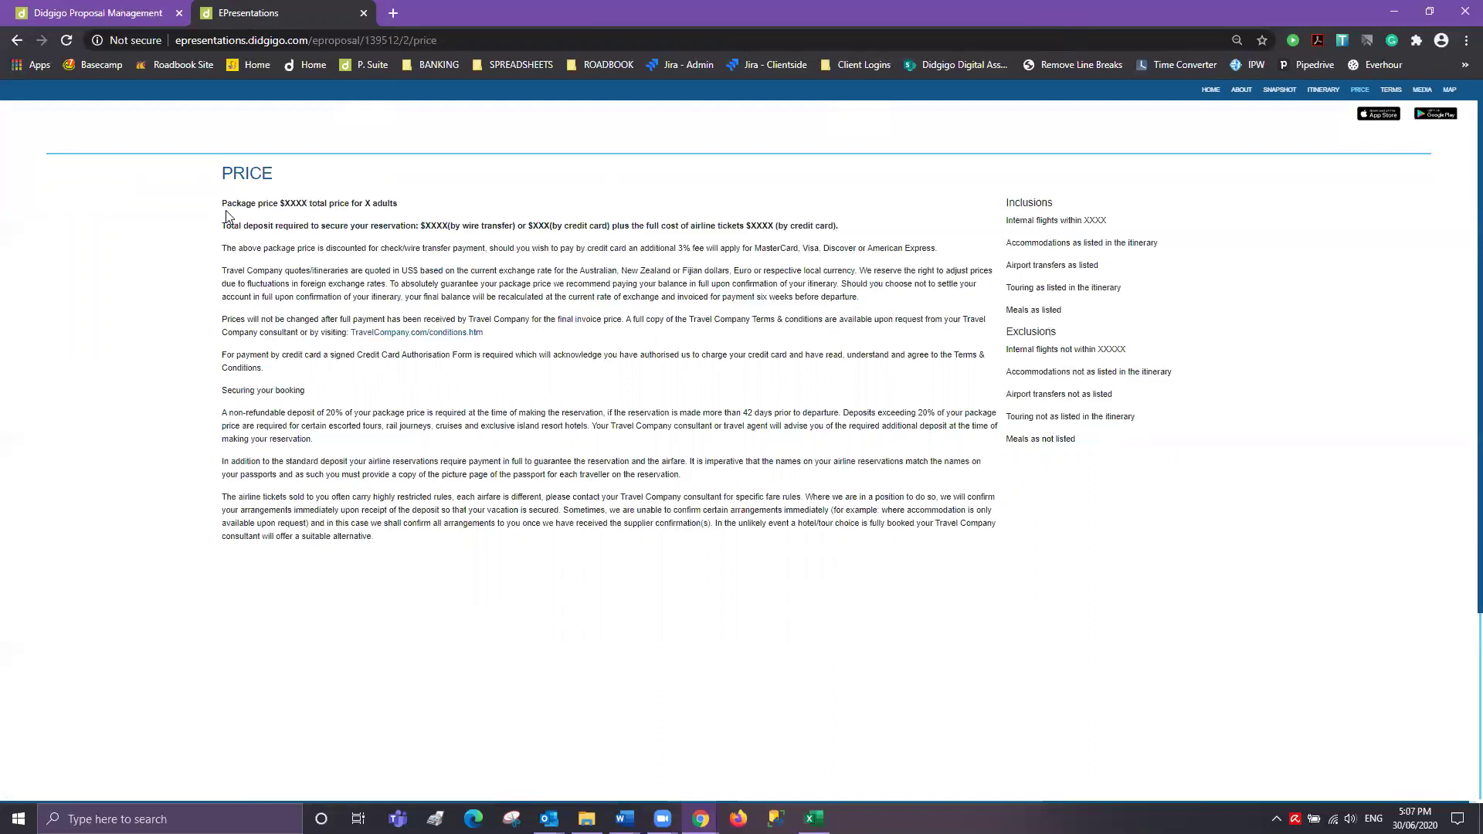
{"action": "left_click_drag", "start_coordinate": [224, 202], "coordinate": [407, 546]}
{"action": "left_click", "coordinate": [750, 615]}
- Highlight and review the terms and conditions page text
{"action": "left_click", "coordinate": [1388, 91]}
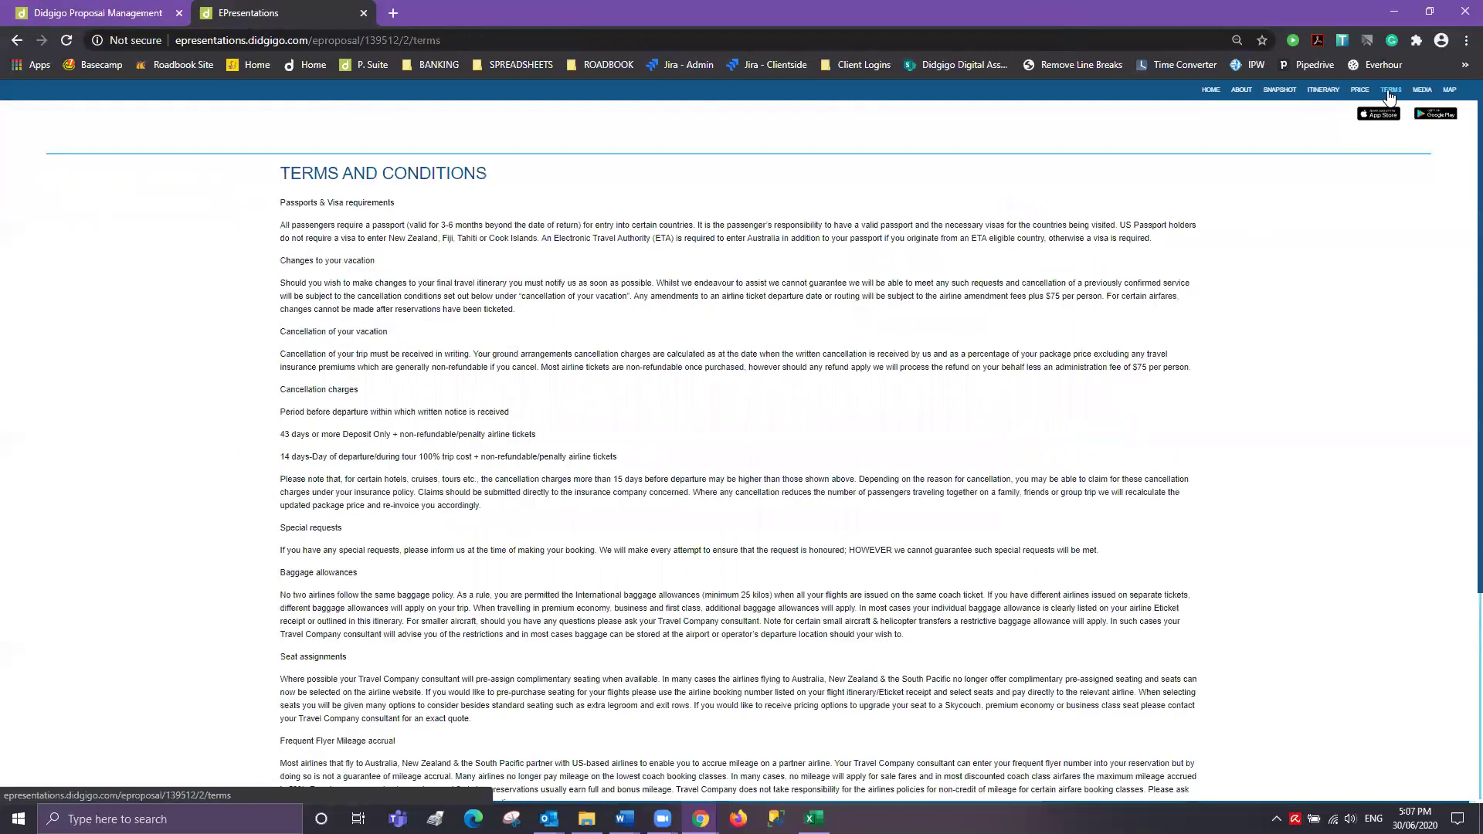
{"action": "left_click_drag", "start_coordinate": [283, 214], "coordinate": [890, 672]}
{"action": "scroll", "coordinate": [879, 451], "scroll_direction": "up", "scroll_amount": 5}
{"action": "left_click", "coordinate": [1313, 309]}
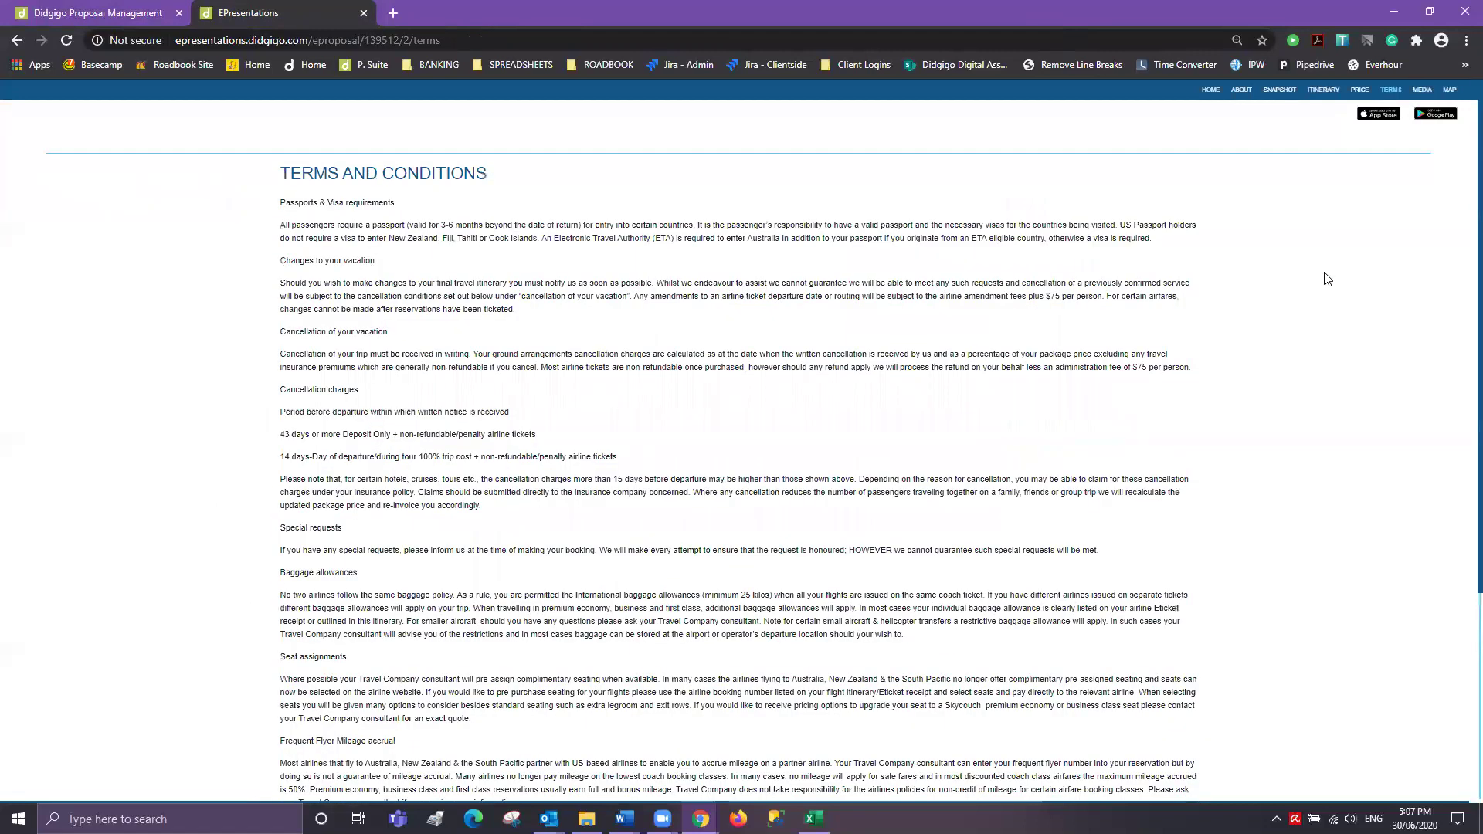
- Compare the MEDIA gallery against the proposal's Entries list
{"action": "left_click", "coordinate": [1424, 91]}
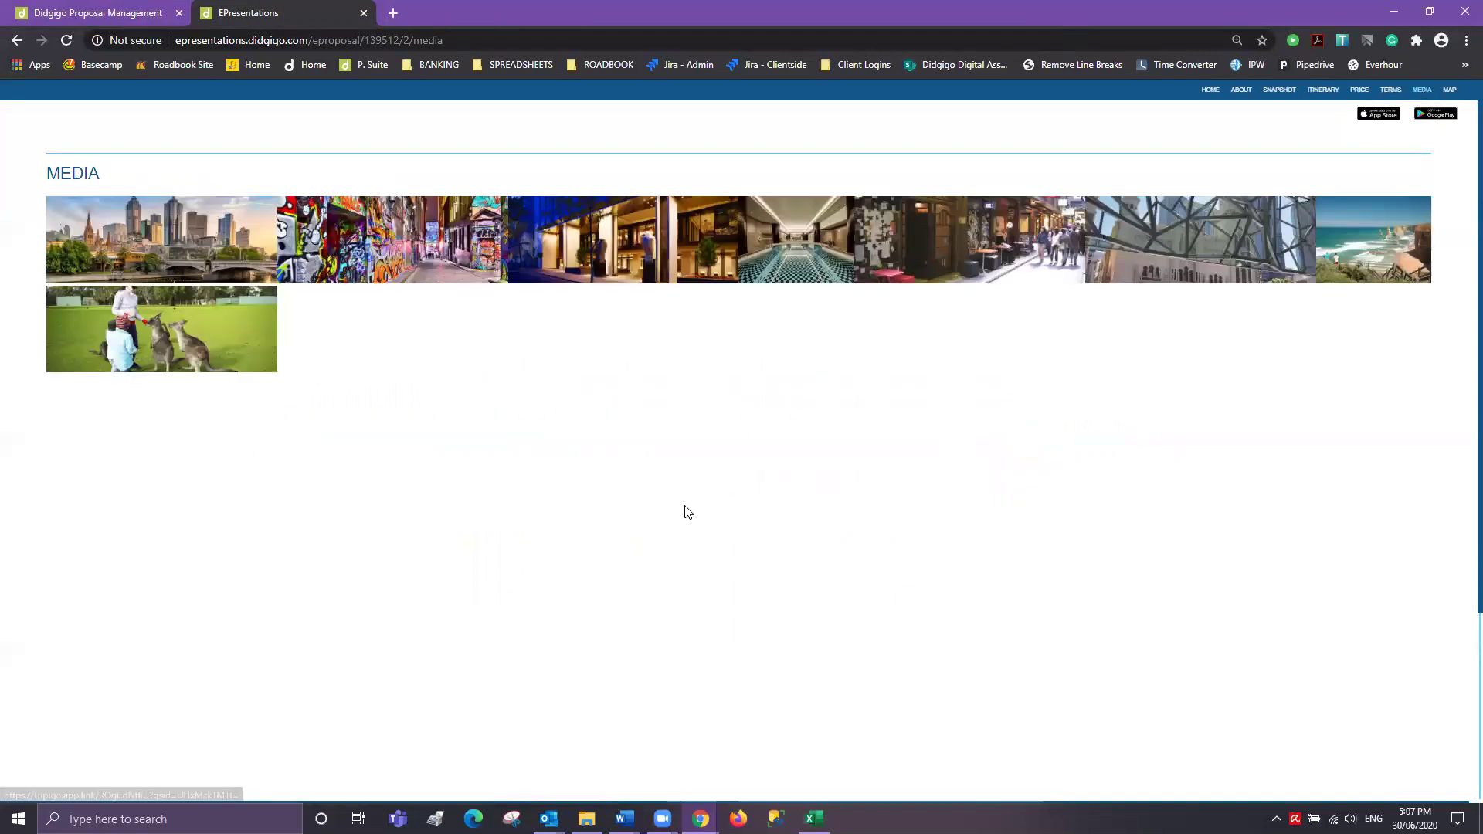
{"action": "left_click", "coordinate": [138, 19]}
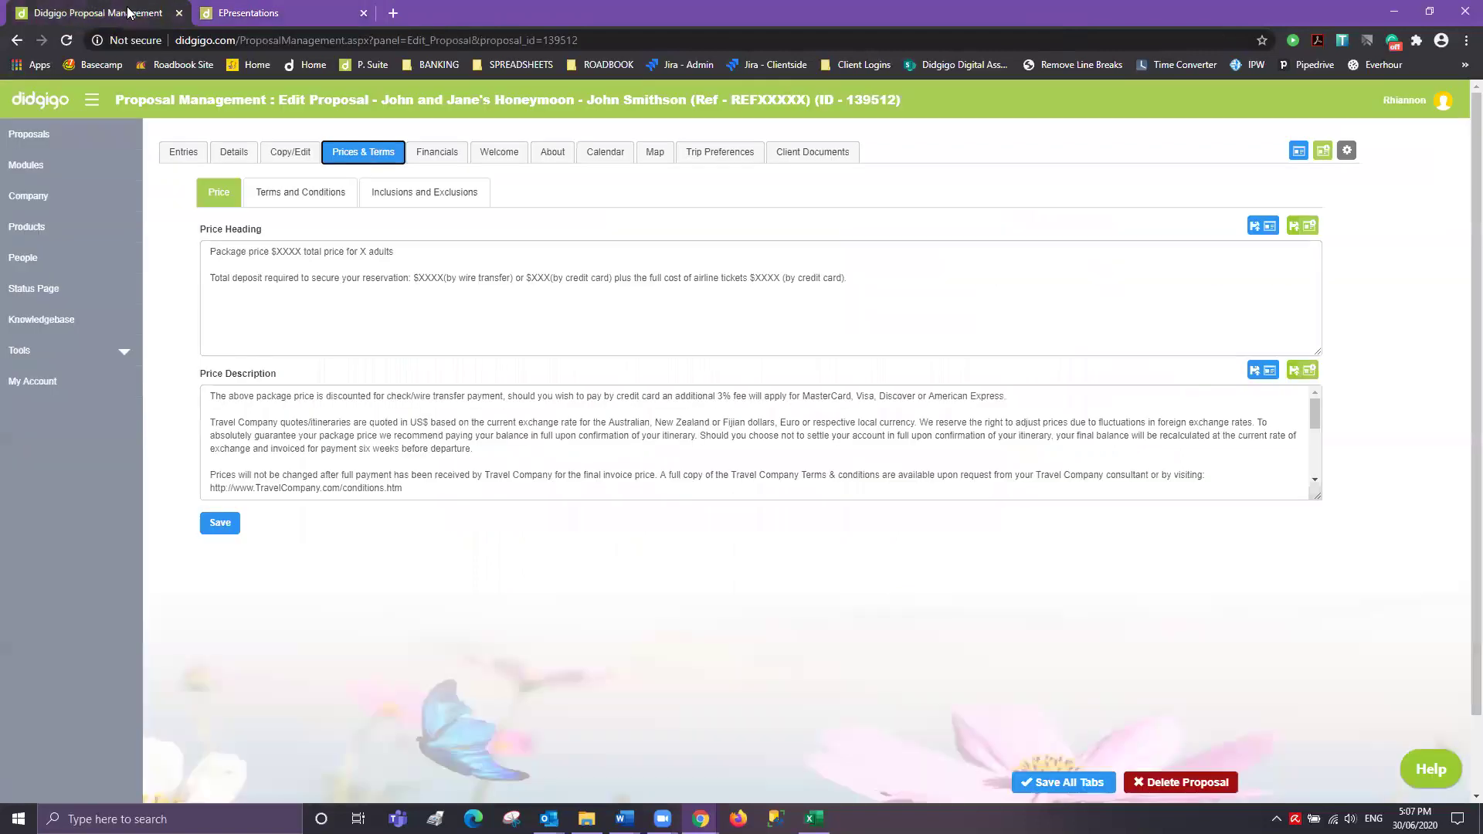
{"action": "left_click", "coordinate": [181, 153]}
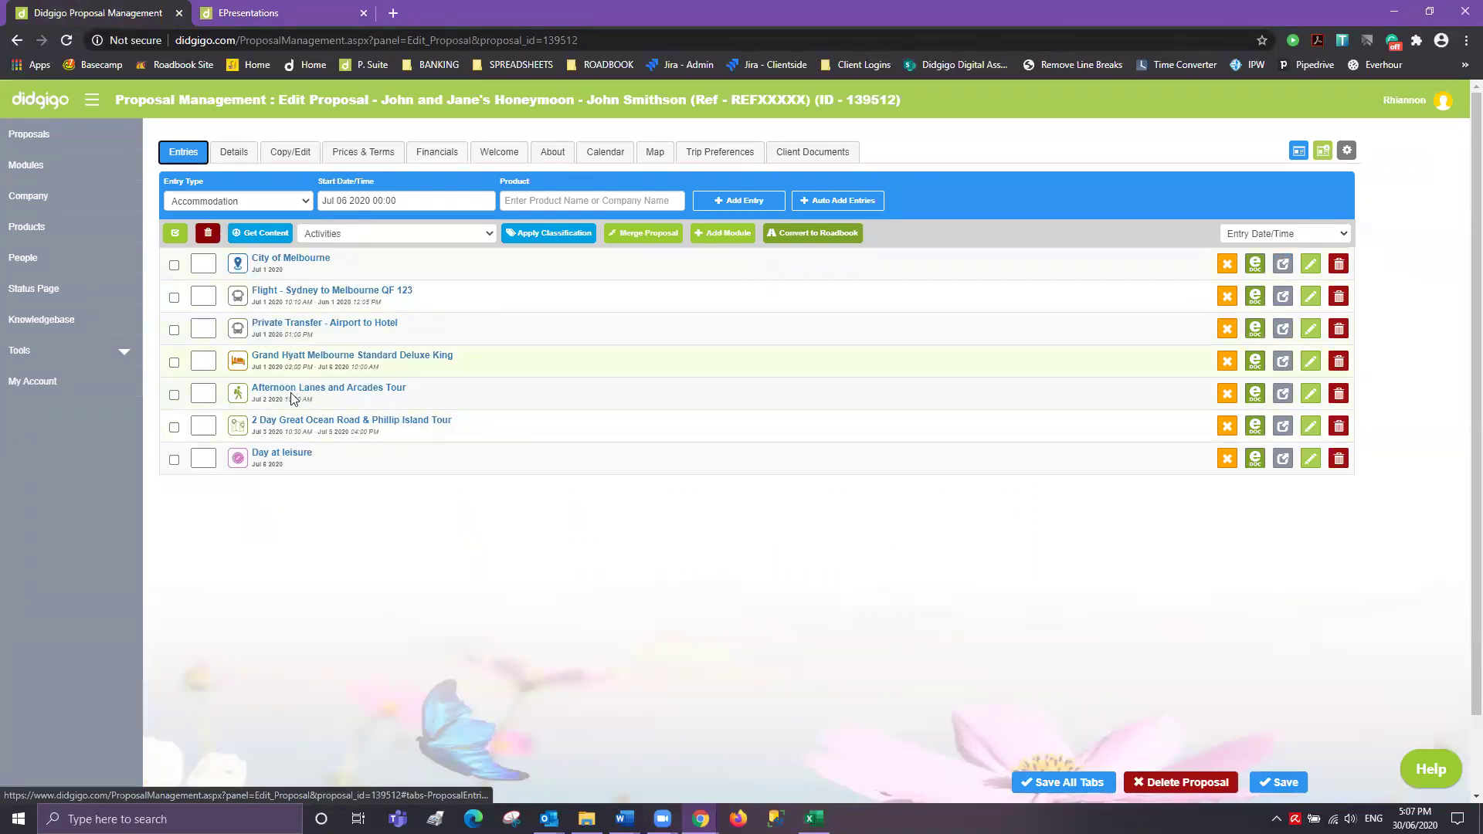
{"action": "left_click", "coordinate": [306, 14]}
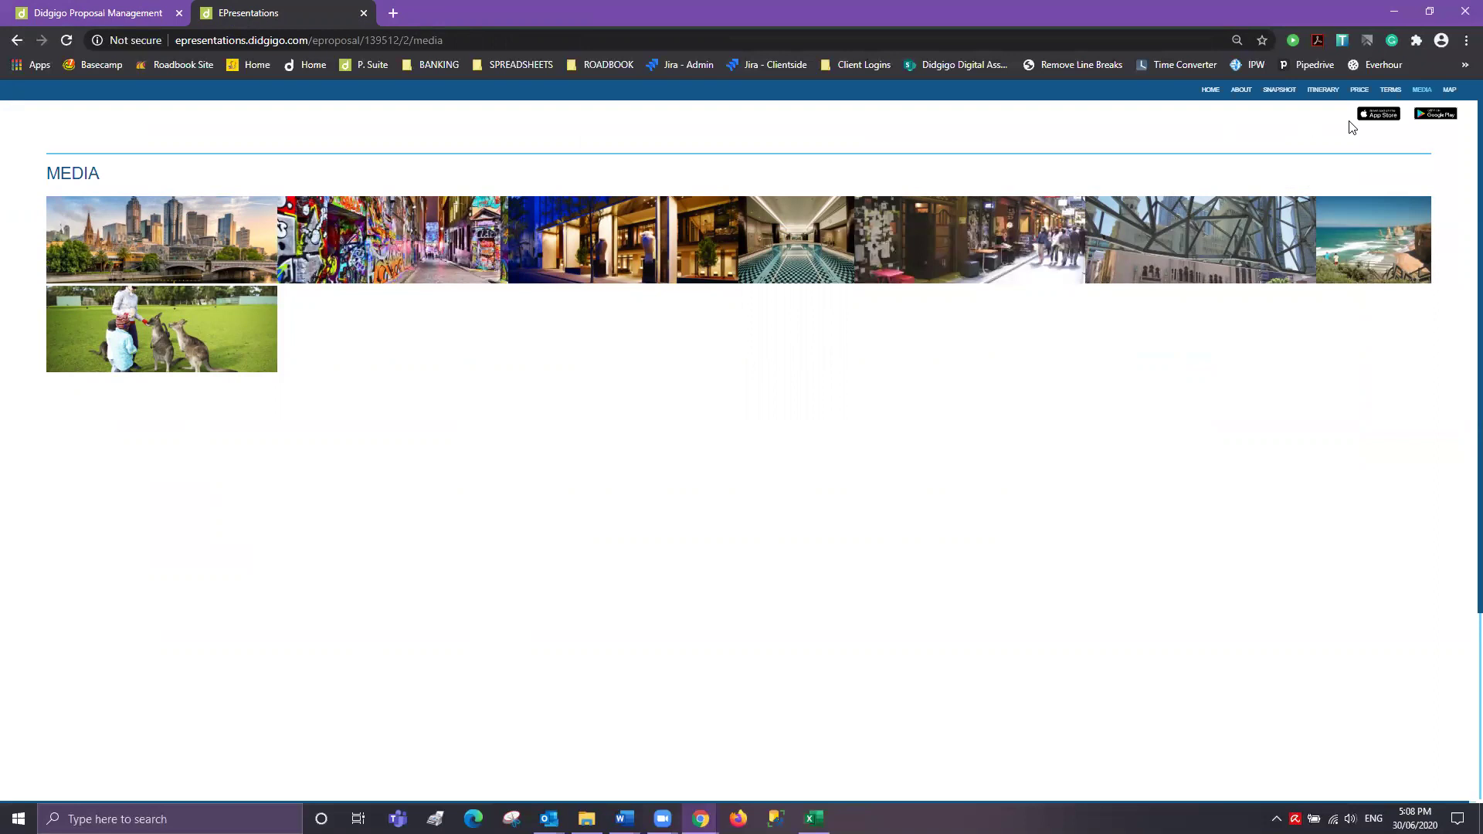
- Compare the MAP page with the proposal's map of Melbourne tour stops
{"action": "left_click", "coordinate": [1448, 90]}
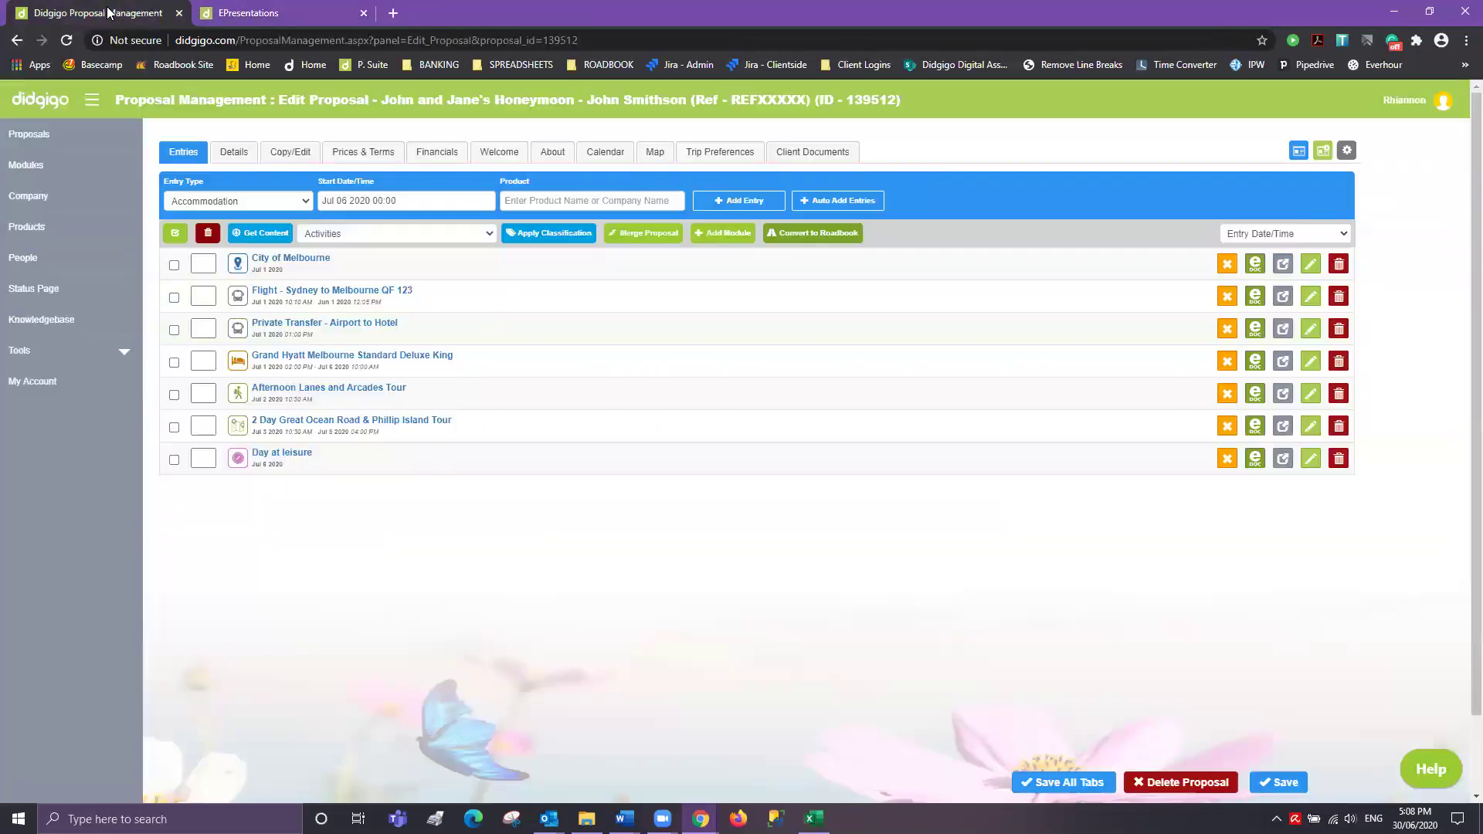
{"action": "left_click", "coordinate": [103, 9]}
{"action": "left_click", "coordinate": [653, 152]}
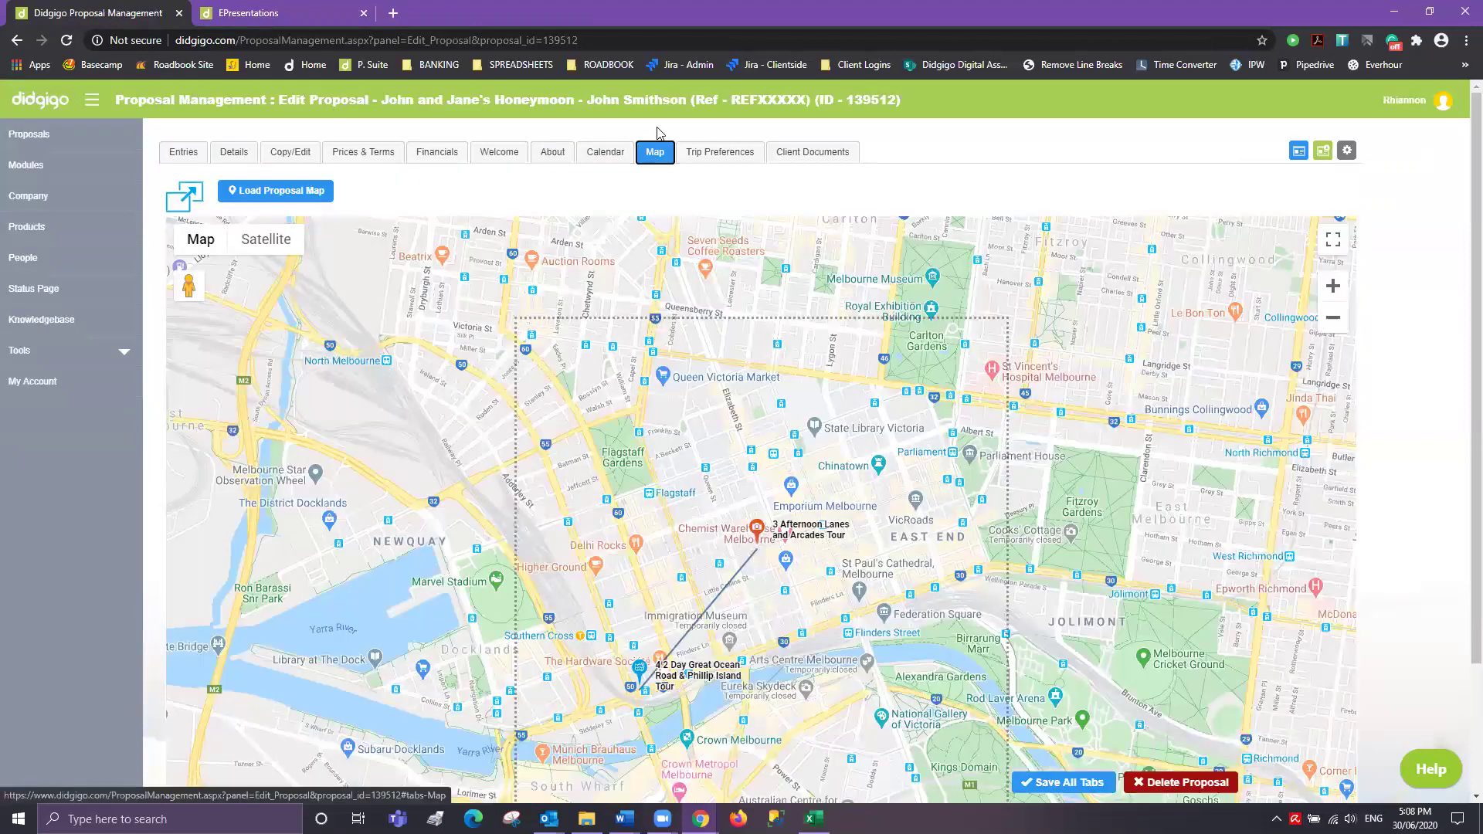
{"action": "left_click", "coordinate": [294, 13]}
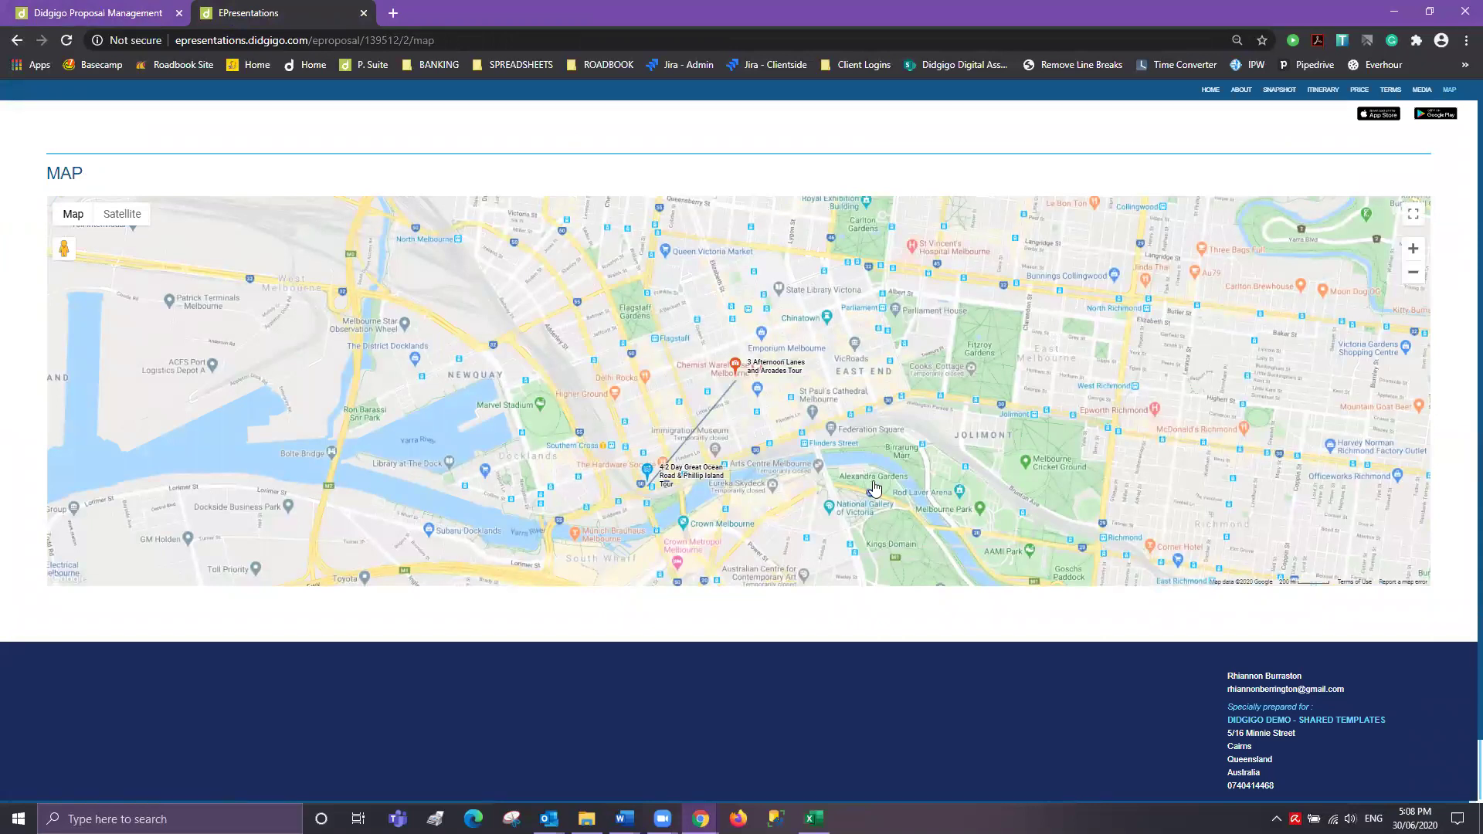
- Generate a PDF (Low-Res) from Client Documents and open the pdf.didgigo.com link
{"action": "left_click", "coordinate": [81, 15]}
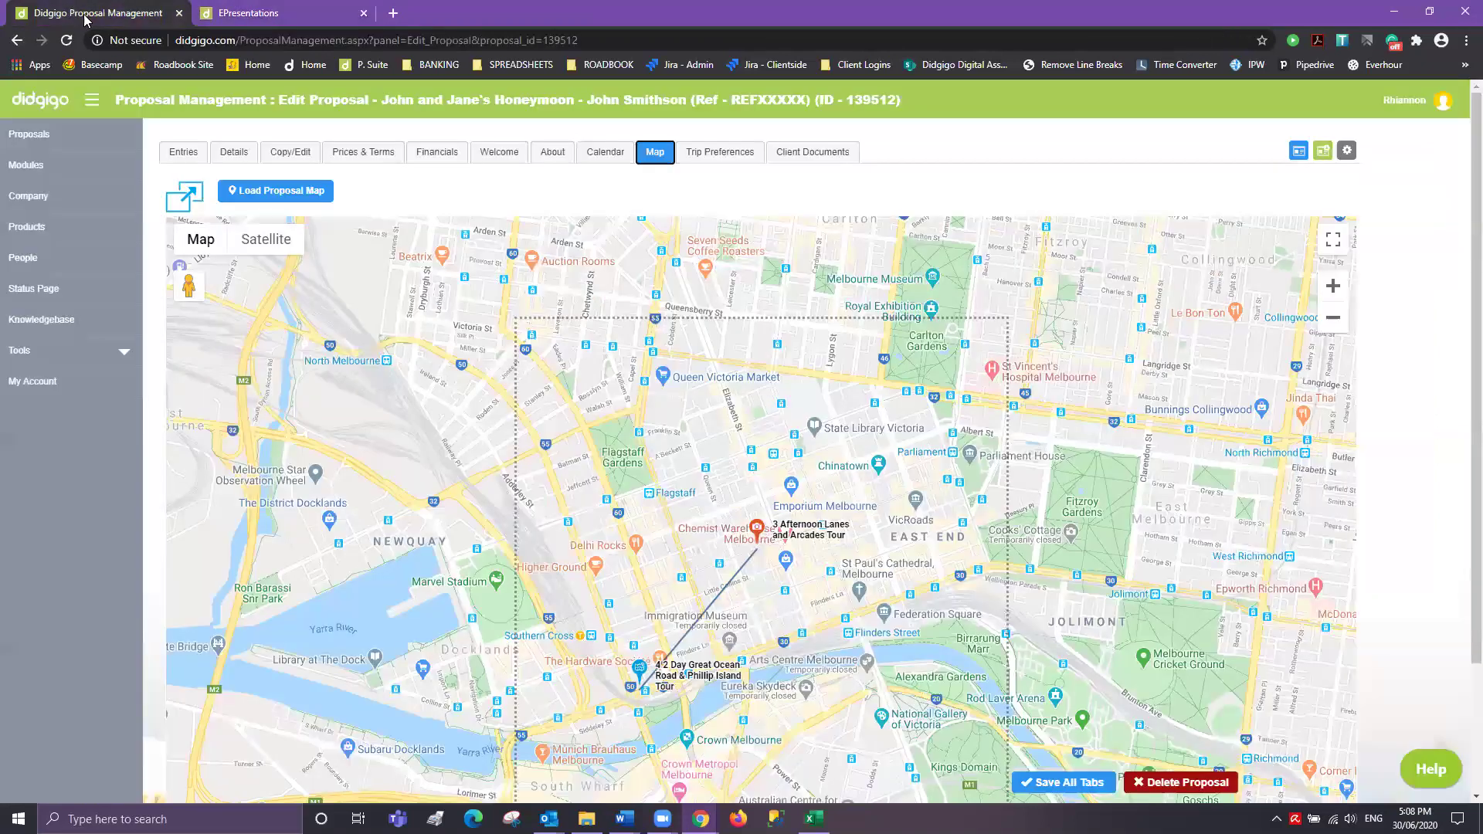
{"action": "left_click", "coordinate": [825, 155]}
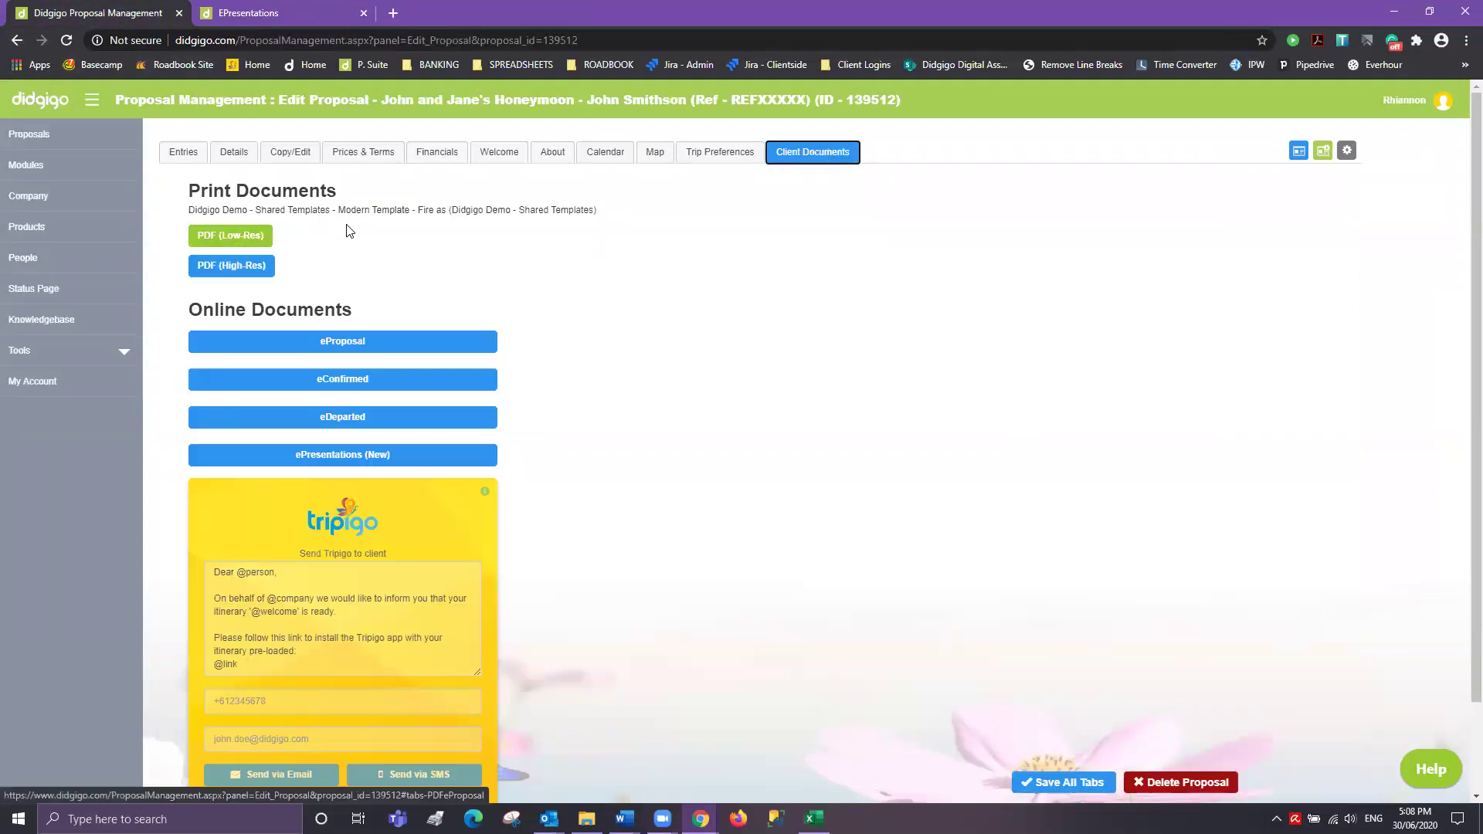
{"action": "left_click", "coordinate": [246, 240]}
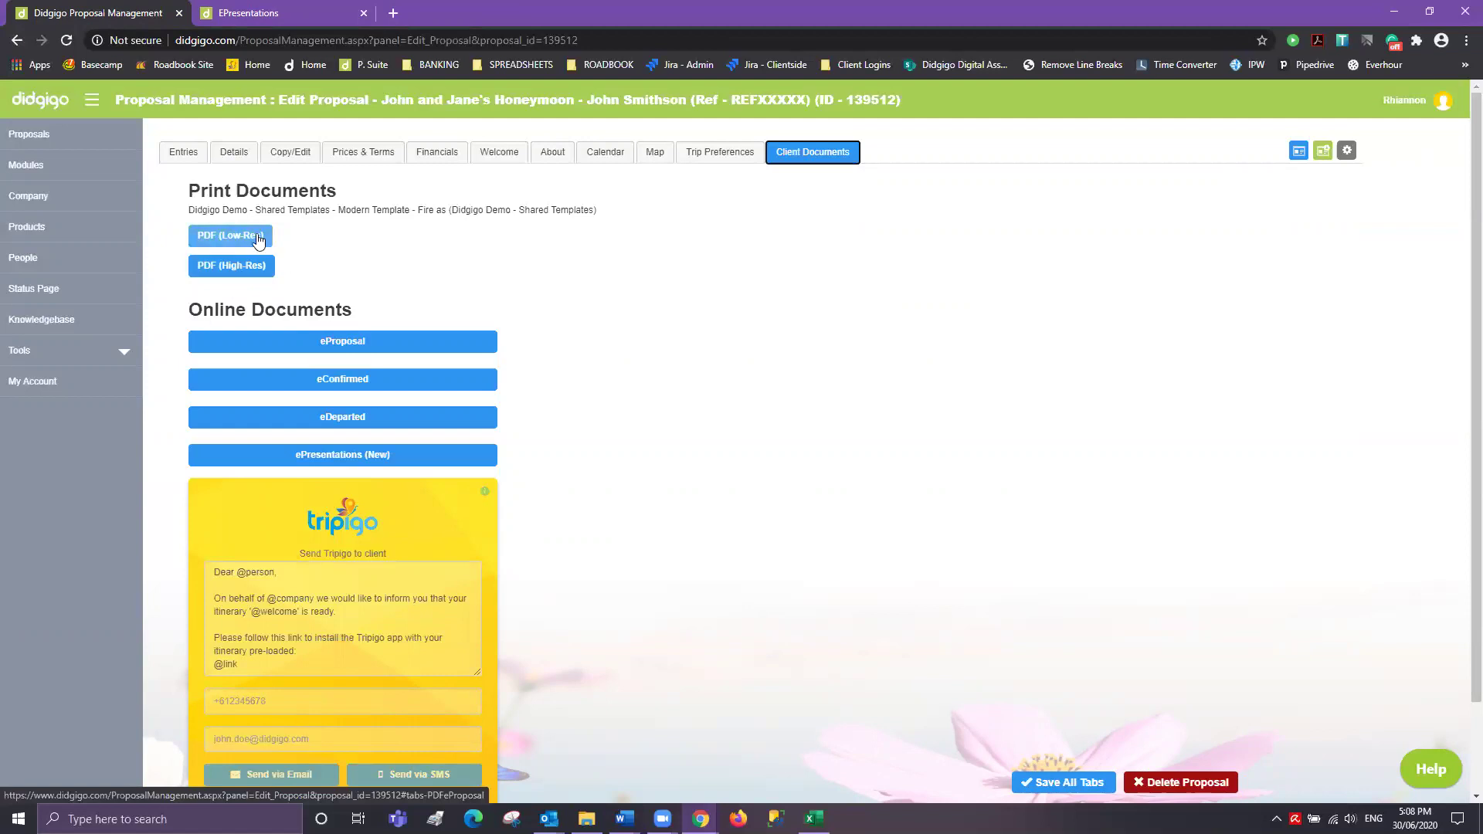
{"action": "left_click", "coordinate": [255, 236]}
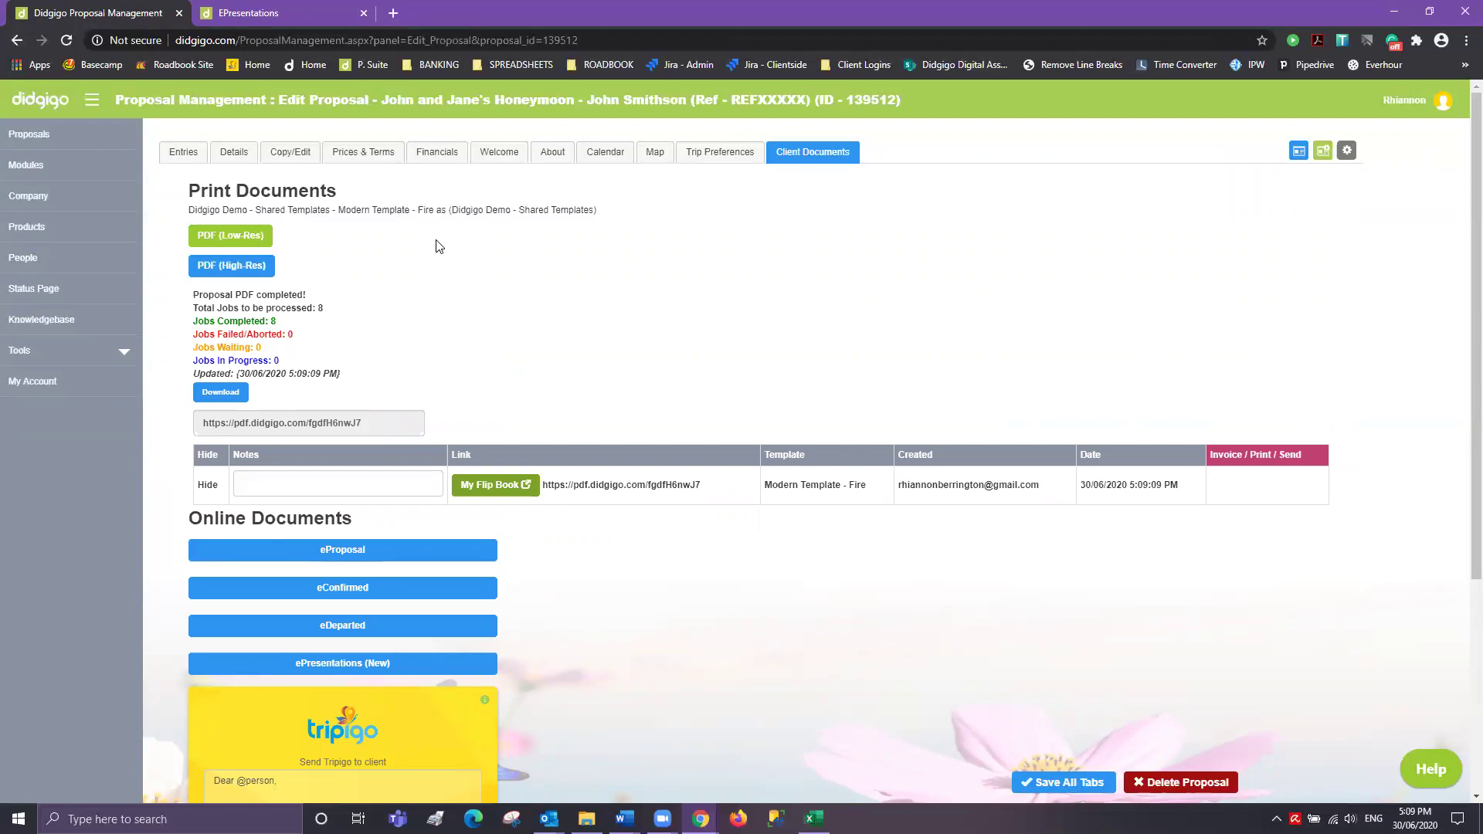
{"action": "left_click", "coordinate": [683, 486]}
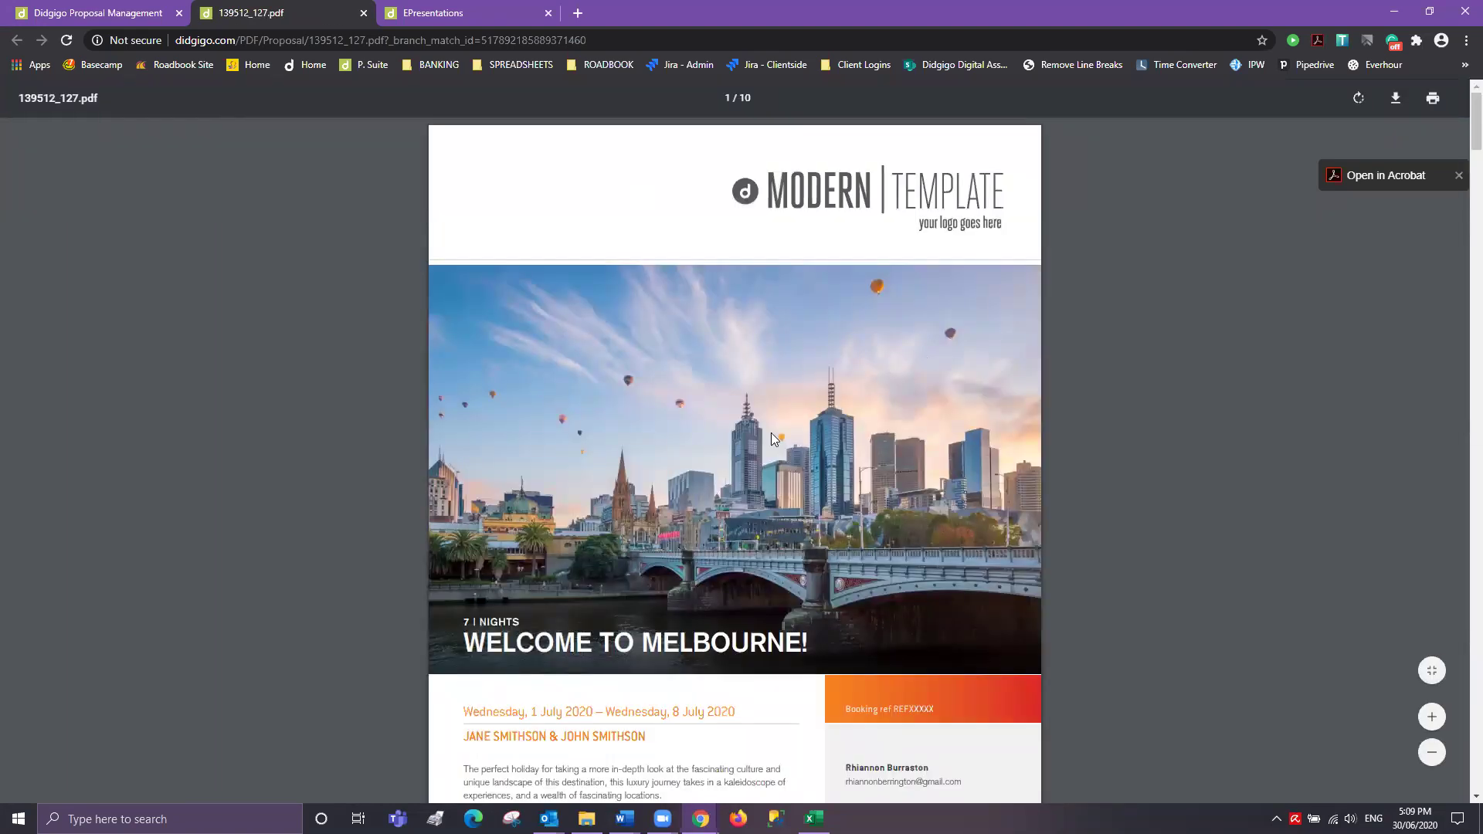
- On page 2, select the flight's airline, duration and seats lines and the transfer phone note
{"action": "scroll", "coordinate": [771, 433], "scroll_direction": "down", "scroll_amount": 3}
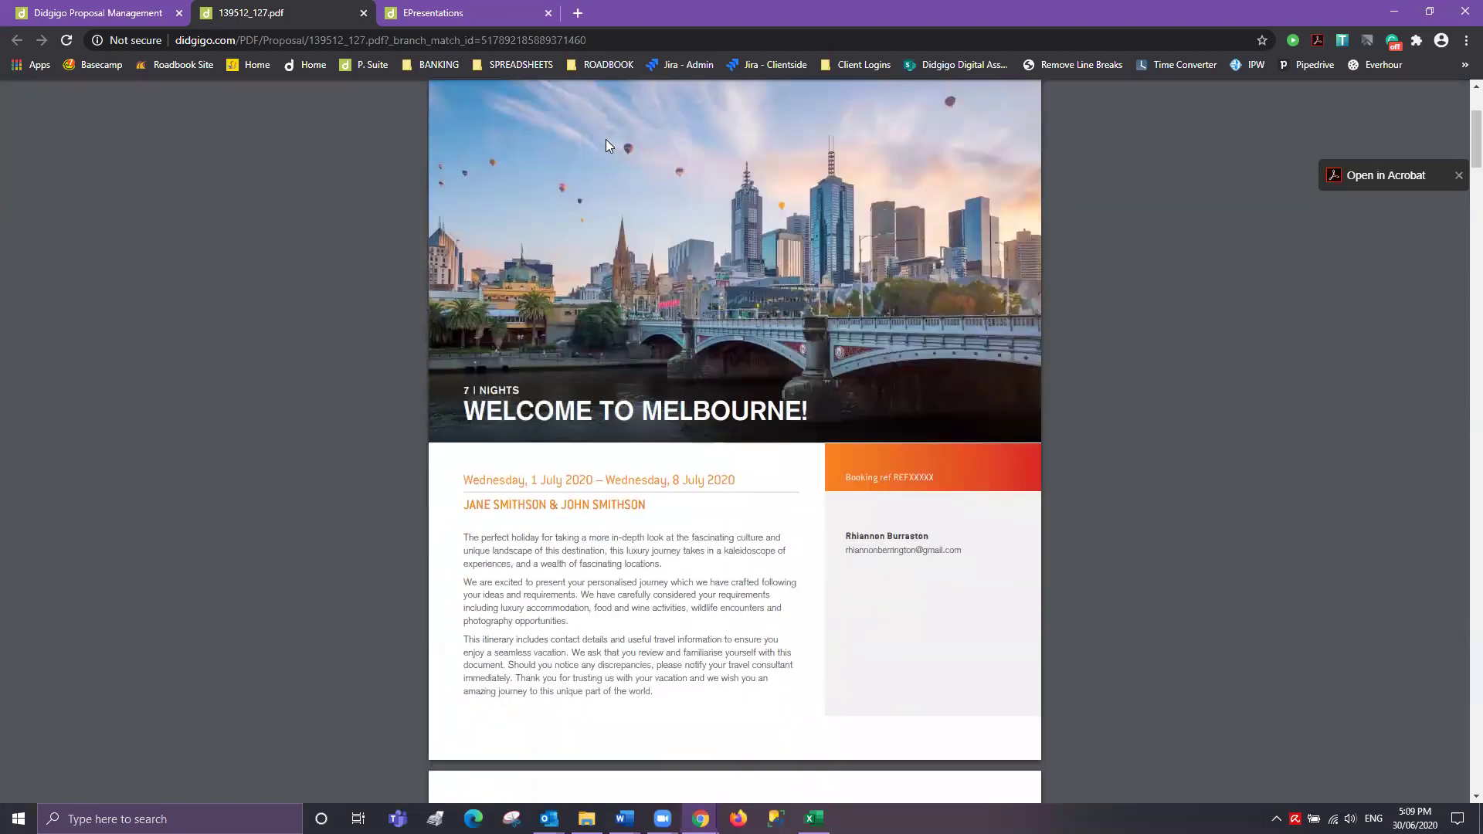
{"action": "scroll", "coordinate": [730, 350], "scroll_direction": "down", "scroll_amount": 1}
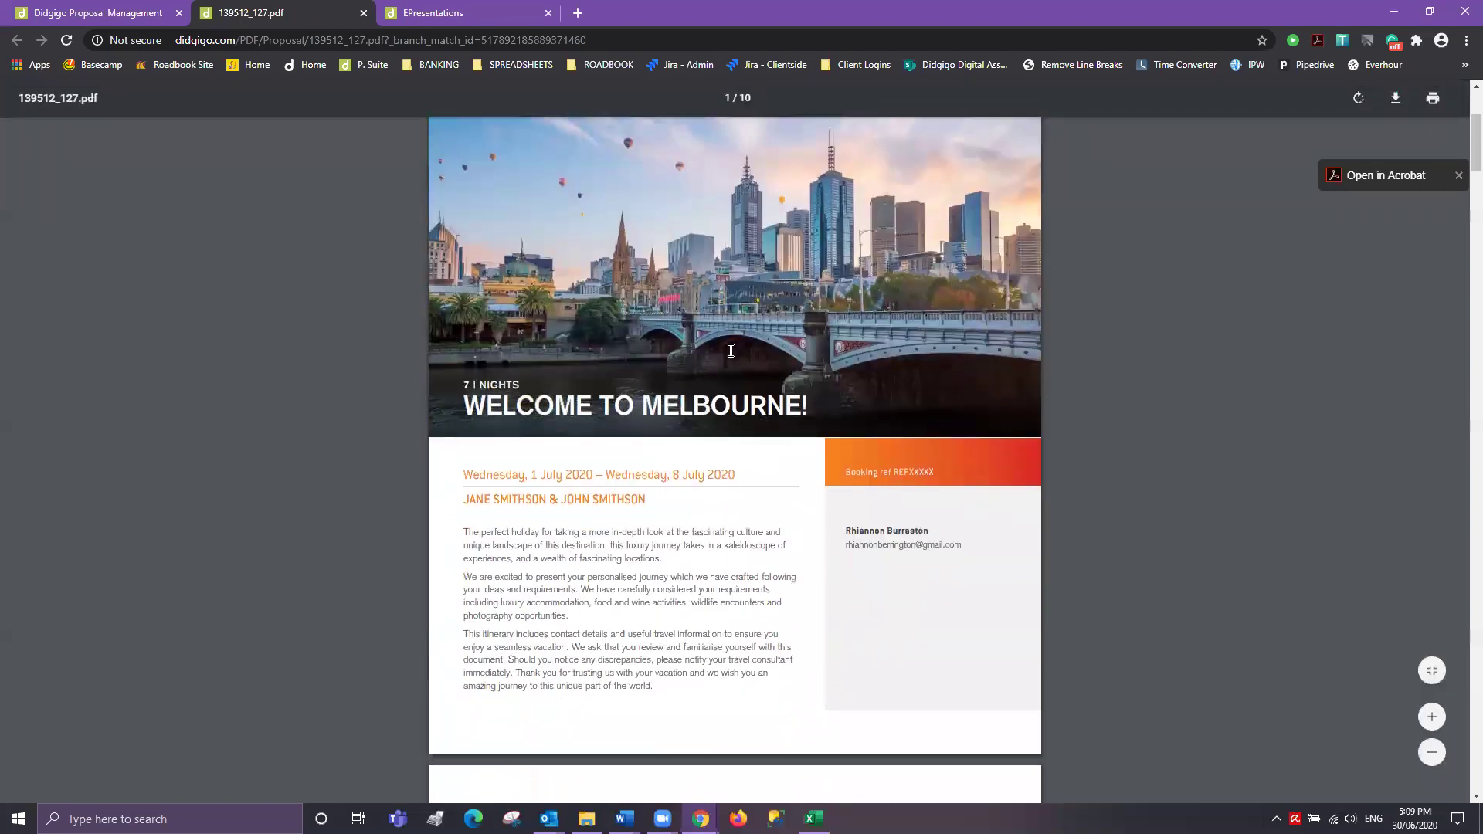
{"action": "scroll", "coordinate": [690, 271], "scroll_direction": "down", "scroll_amount": 8}
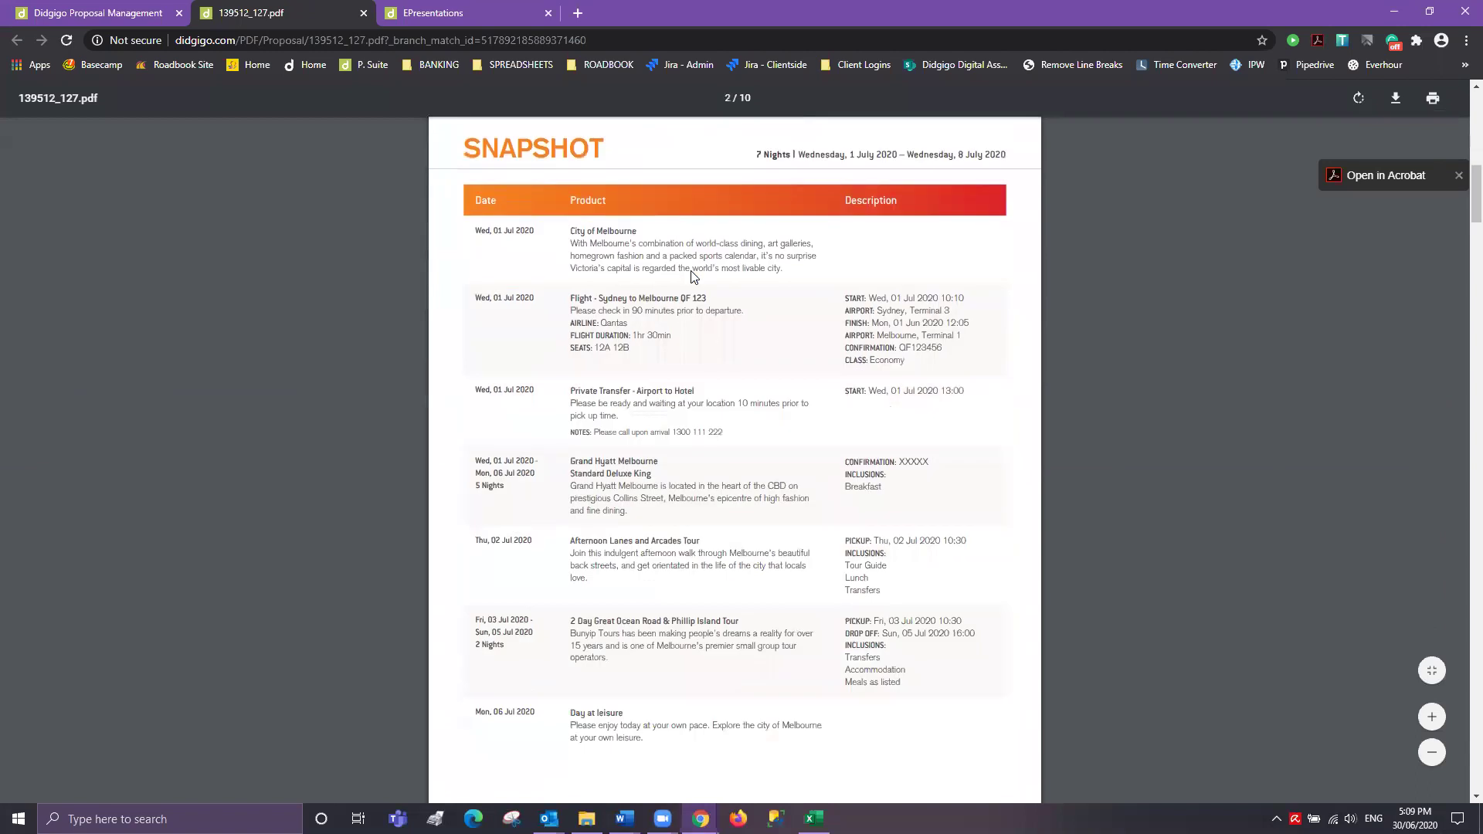
{"action": "scroll", "coordinate": [693, 276], "scroll_direction": "down", "scroll_amount": 1}
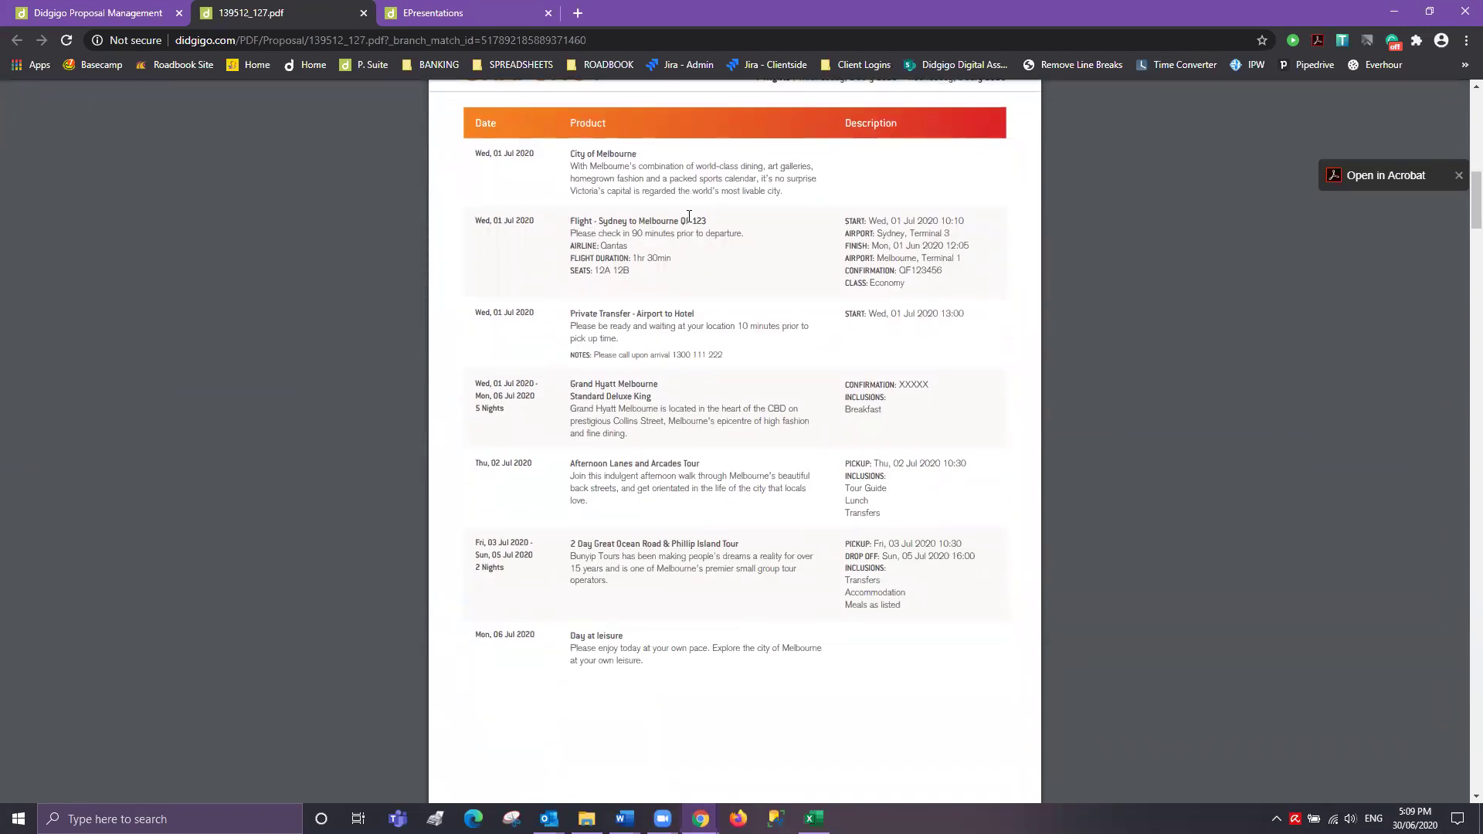
{"action": "triple_click", "coordinate": [572, 247]}
{"action": "left_click_drag", "start_coordinate": [572, 261], "coordinate": [630, 272]}
{"action": "left_click", "coordinate": [682, 273]}
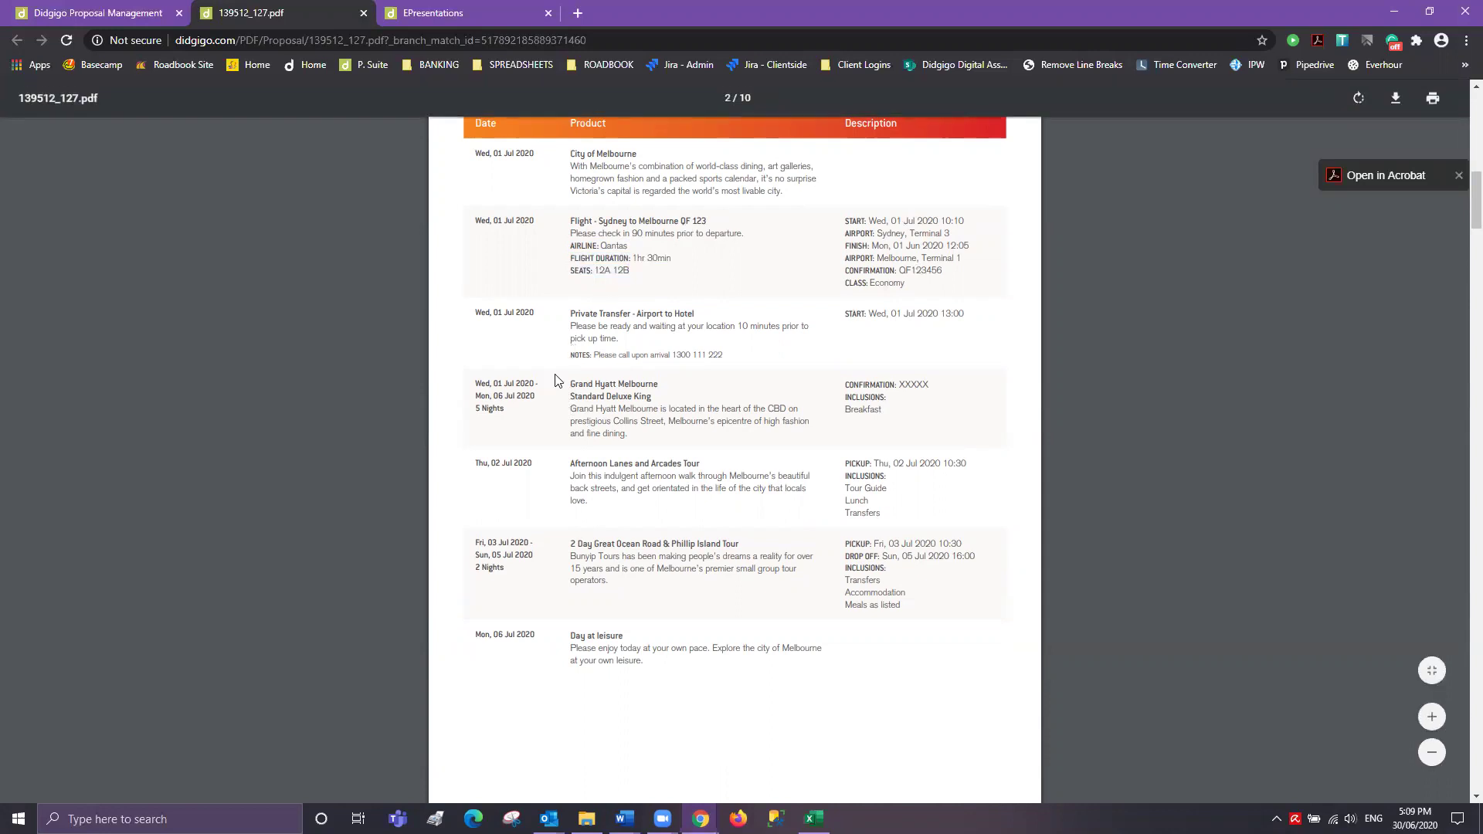
{"action": "left_click_drag", "start_coordinate": [593, 355], "coordinate": [740, 355]}
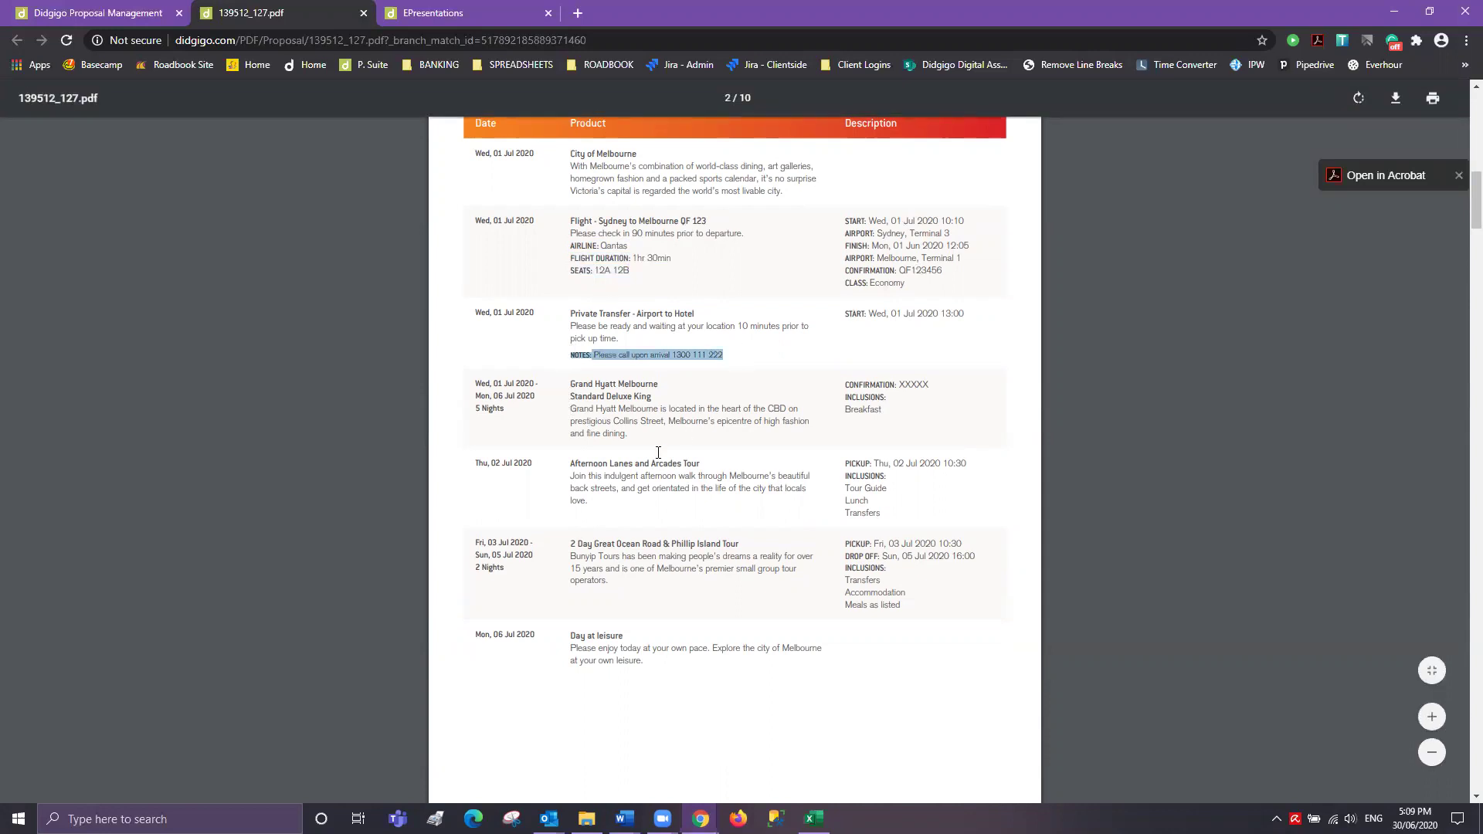
- Select the Great Ocean Road and Afternoon Lanes tour inclusions, then return to Didgigo
{"action": "scroll", "coordinate": [658, 451], "scroll_direction": "down", "scroll_amount": 1}
{"action": "left_click_drag", "start_coordinate": [904, 531], "coordinate": [843, 498]}
{"action": "left_click_drag", "start_coordinate": [882, 443], "coordinate": [842, 403]}
{"action": "left_click", "coordinate": [858, 331]}
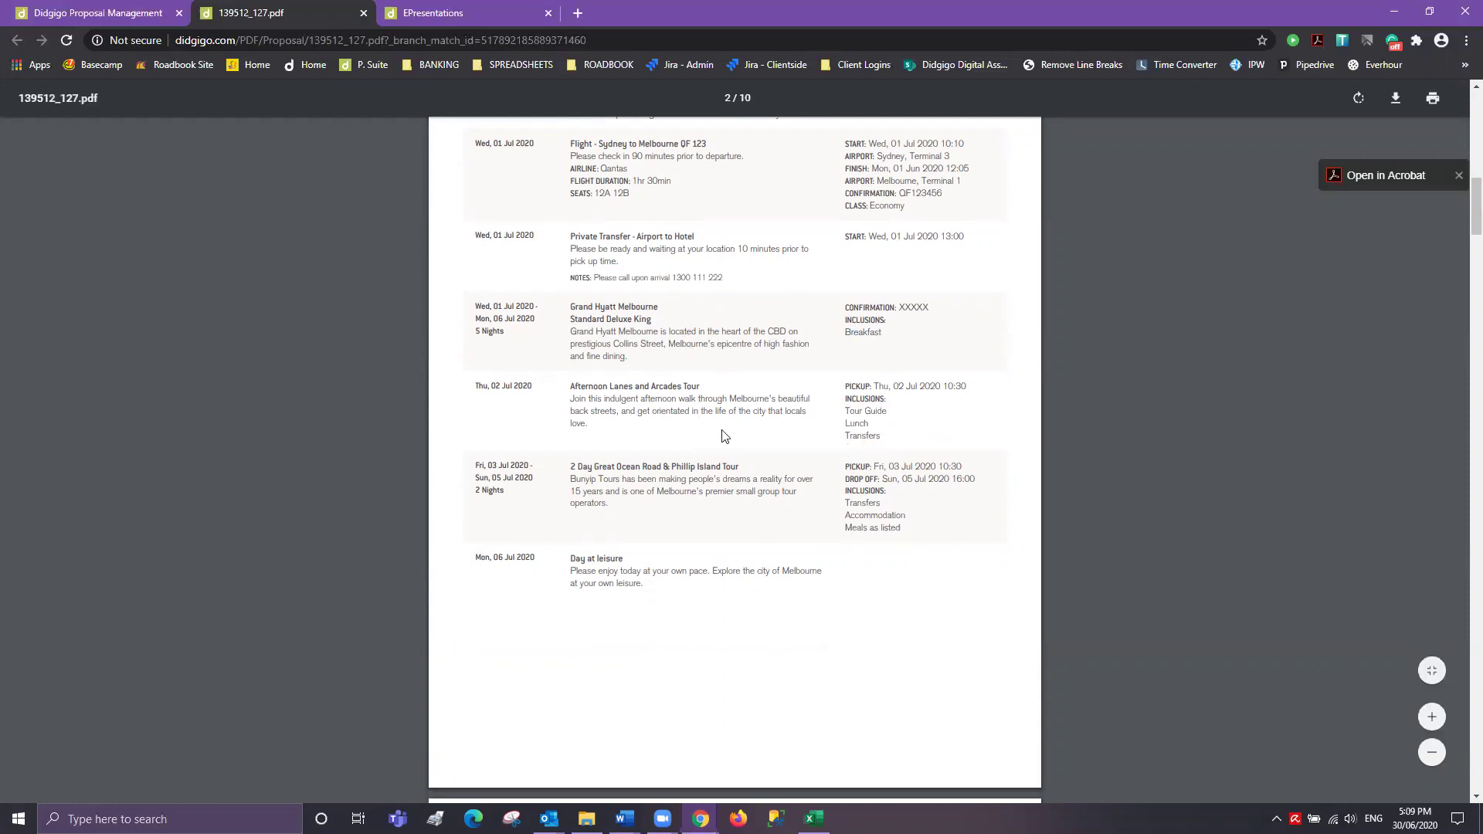
{"action": "left_click", "coordinate": [125, 13]}
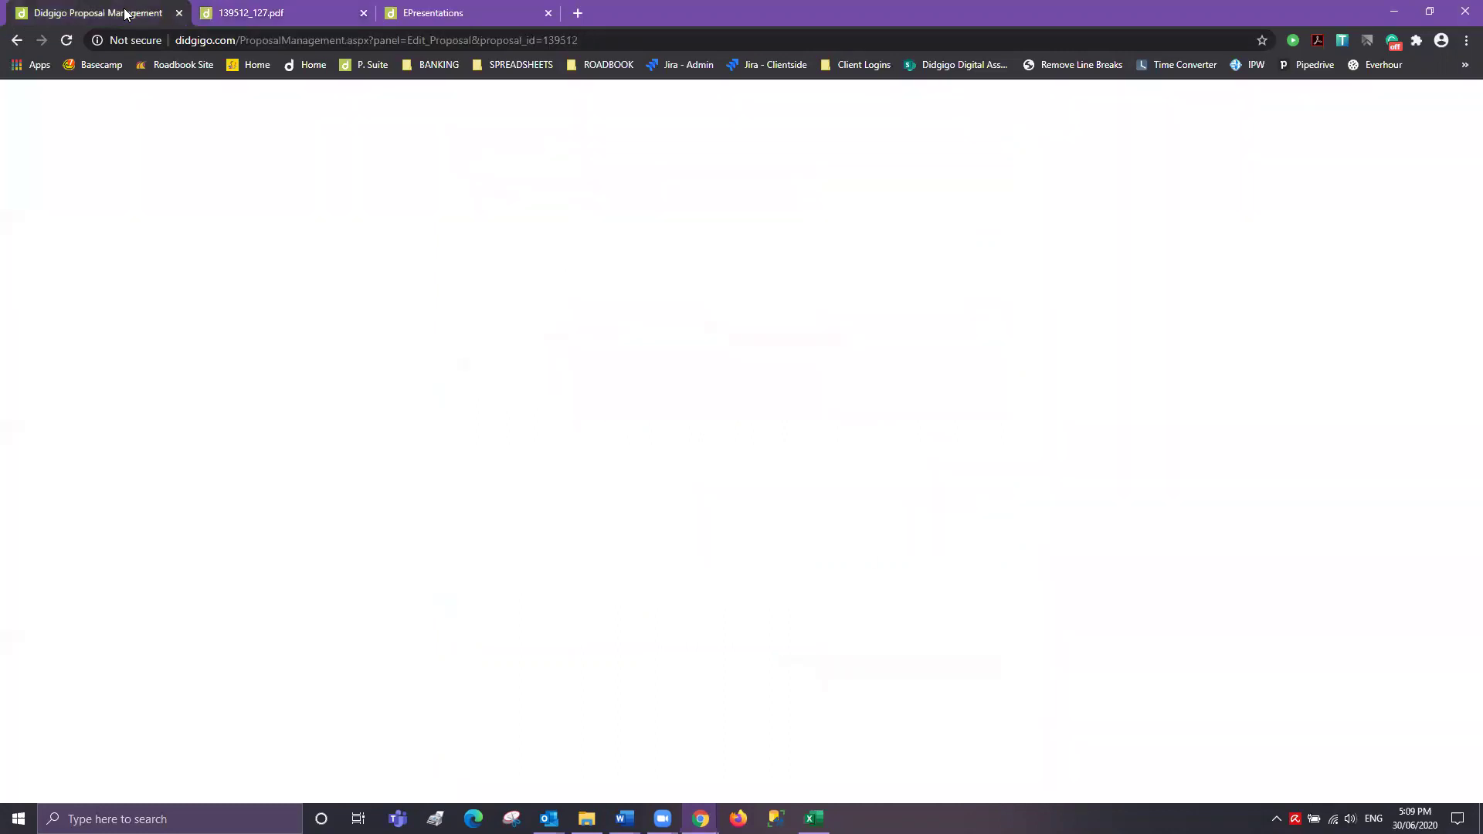
- Inspect the Afternoon Lanes and Arcades Tour's Inclusions in a separate tab, then close it
{"action": "left_click", "coordinate": [183, 154]}
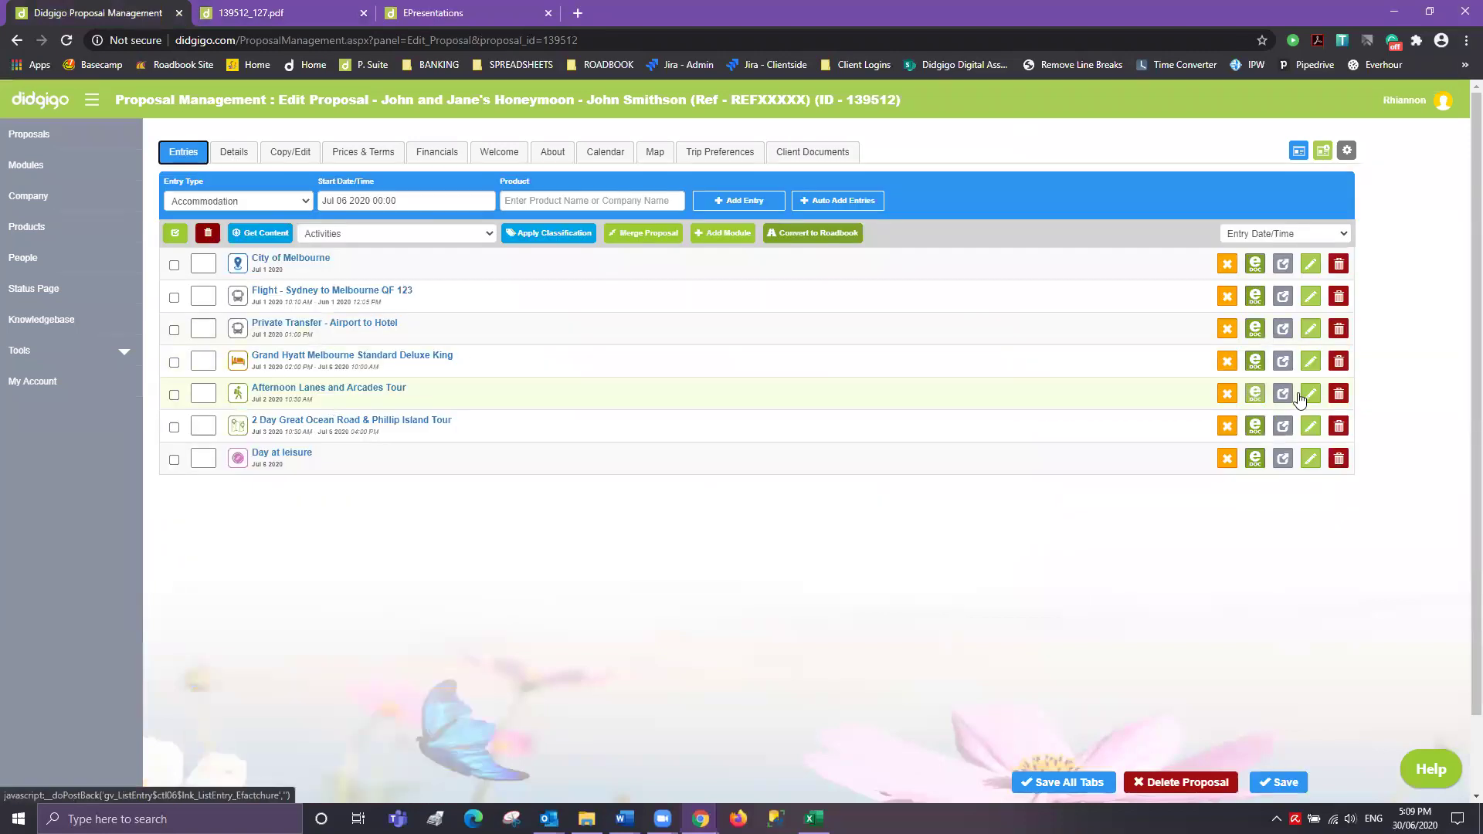
{"action": "right_click", "coordinate": [1255, 384]}
{"action": "left_click", "coordinate": [1255, 182]}
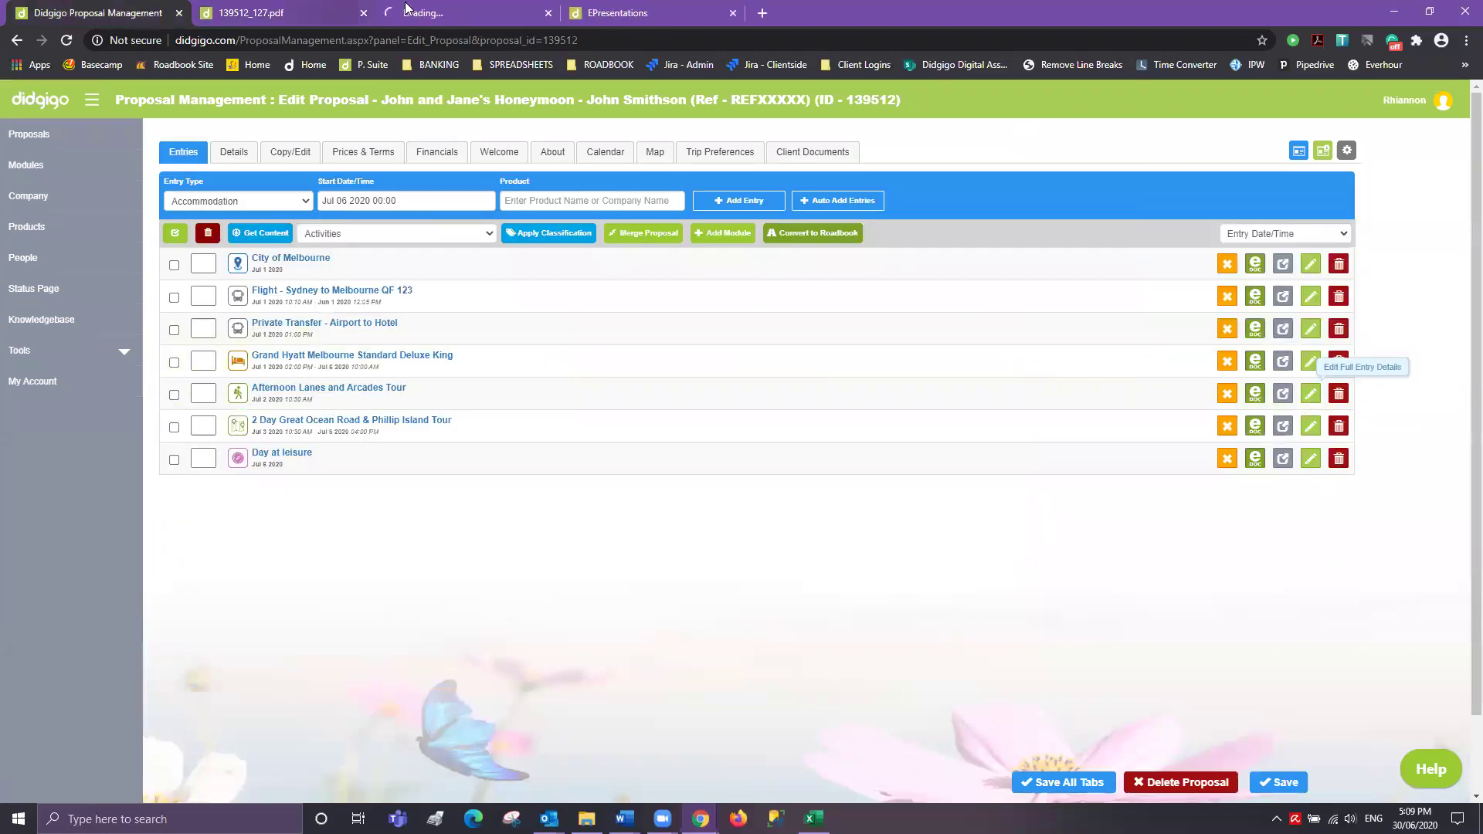
{"action": "left_click", "coordinate": [468, 20]}
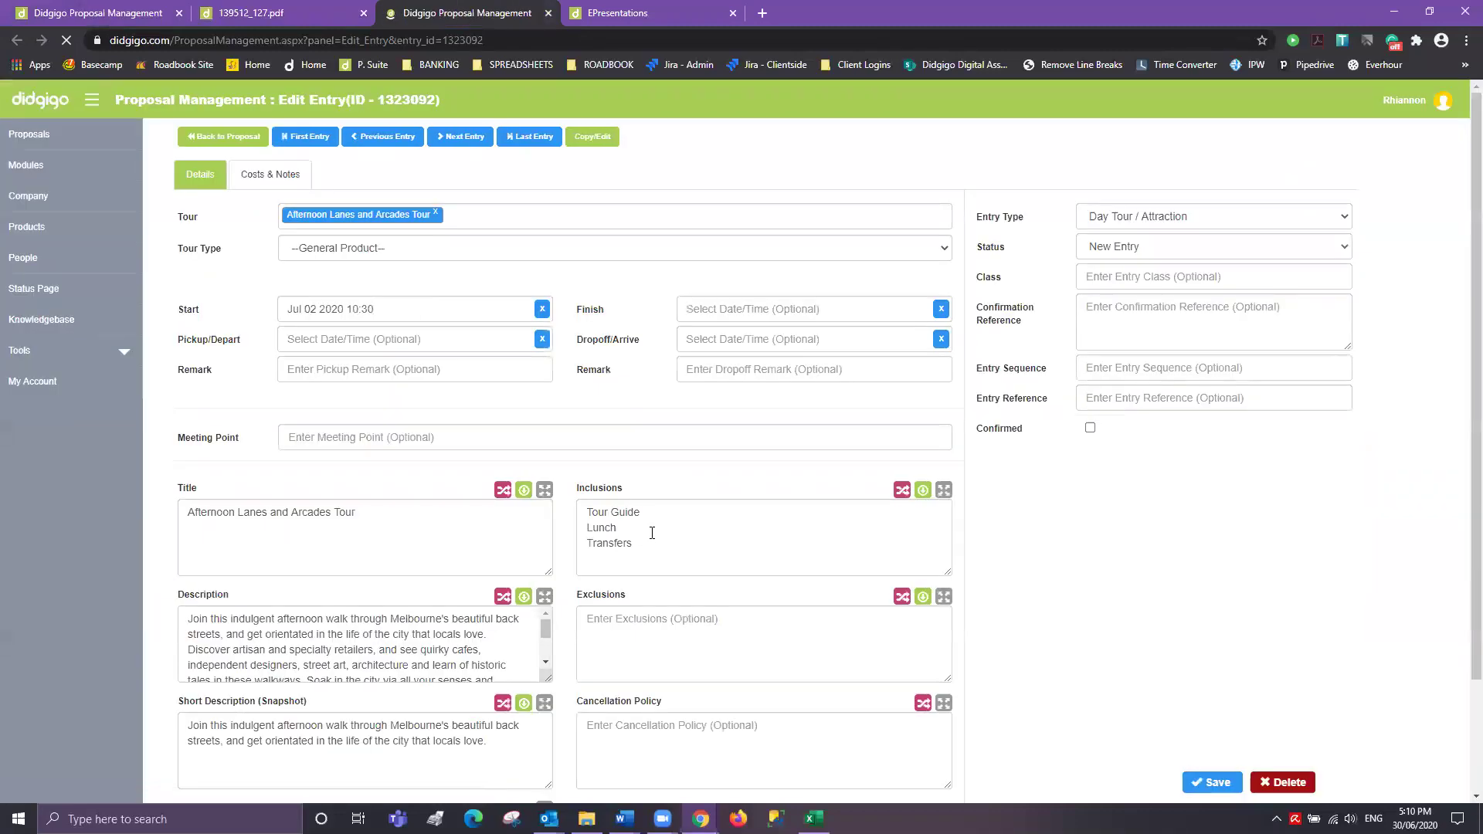
{"action": "key", "text": "ctrl+a"}
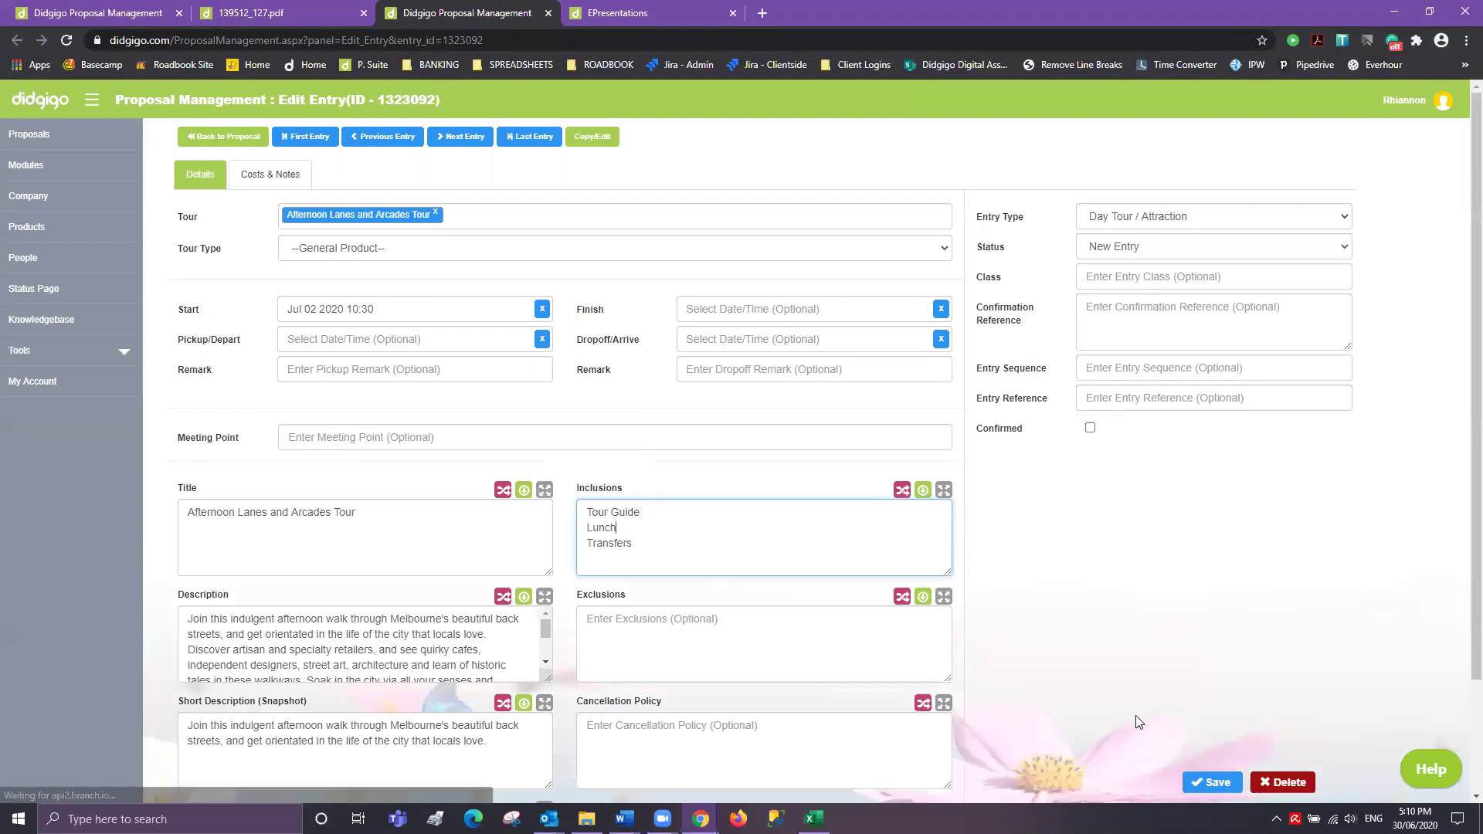
{"action": "left_click", "coordinate": [548, 13]}
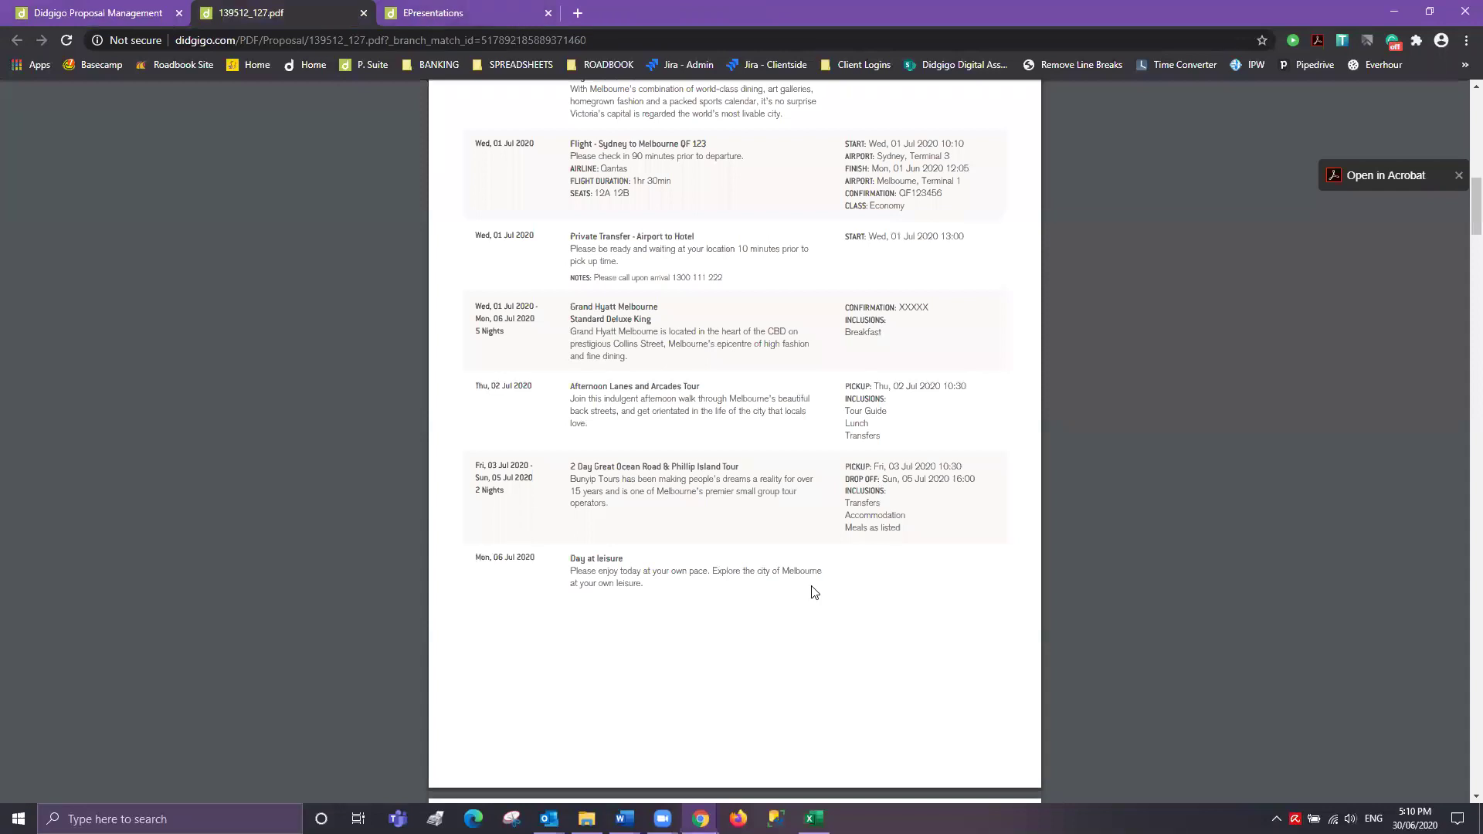
- Tick 3. Inclusions as the field to bulk edit in Copy/Edit
{"action": "left_click", "coordinate": [149, 15]}
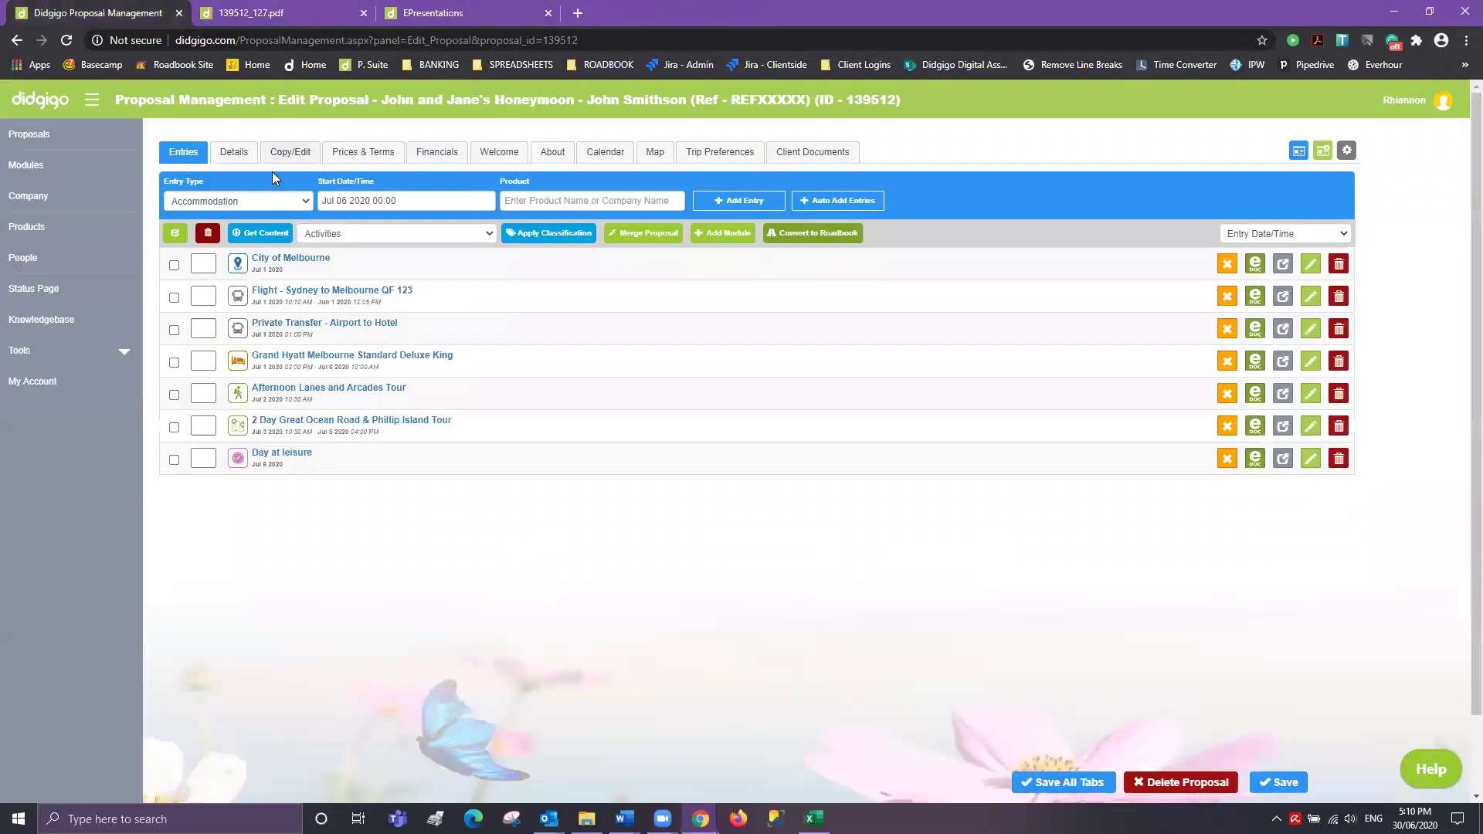
{"action": "left_click", "coordinate": [292, 154]}
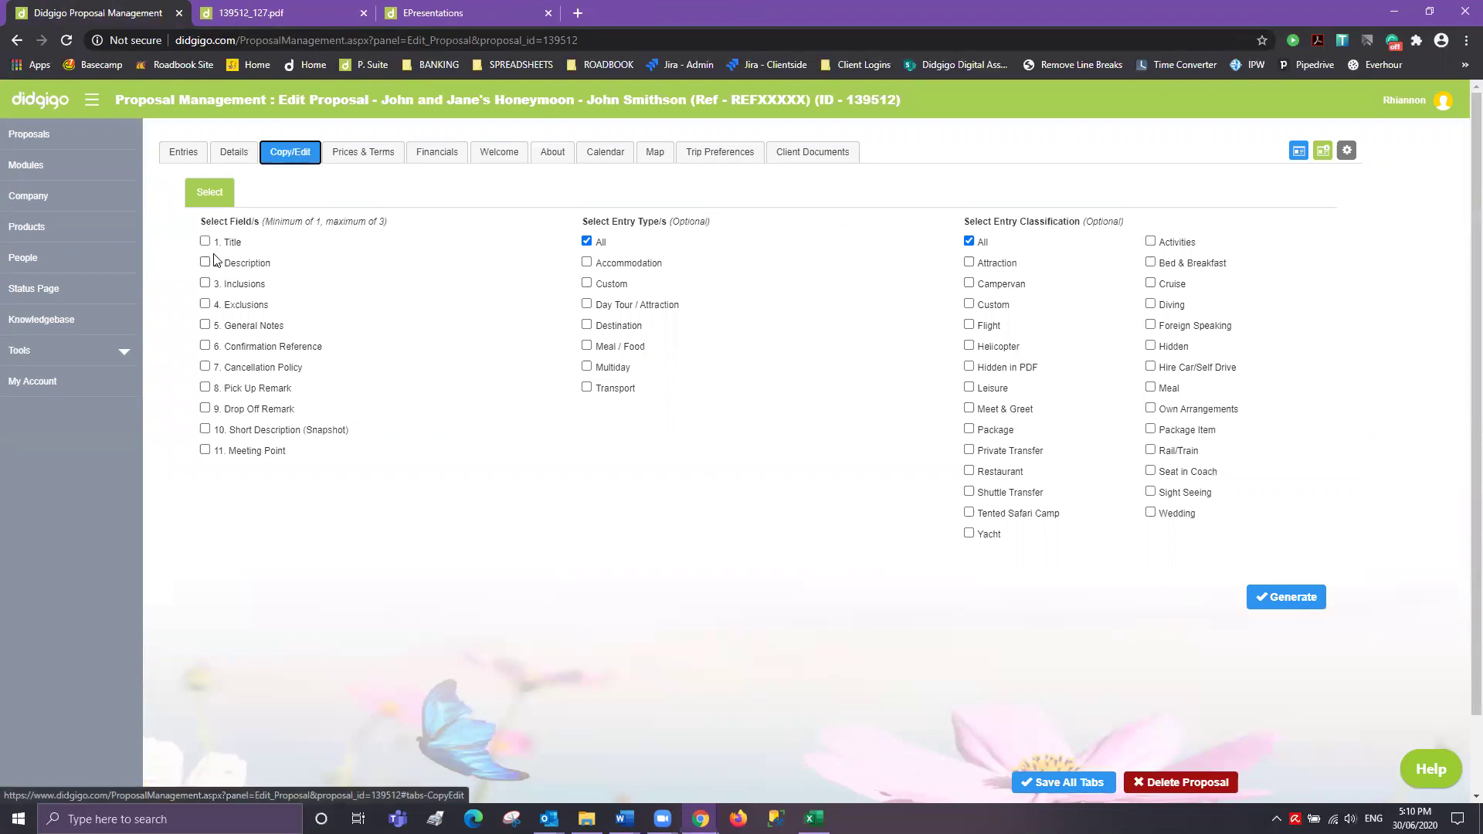
{"action": "left_click", "coordinate": [205, 284]}
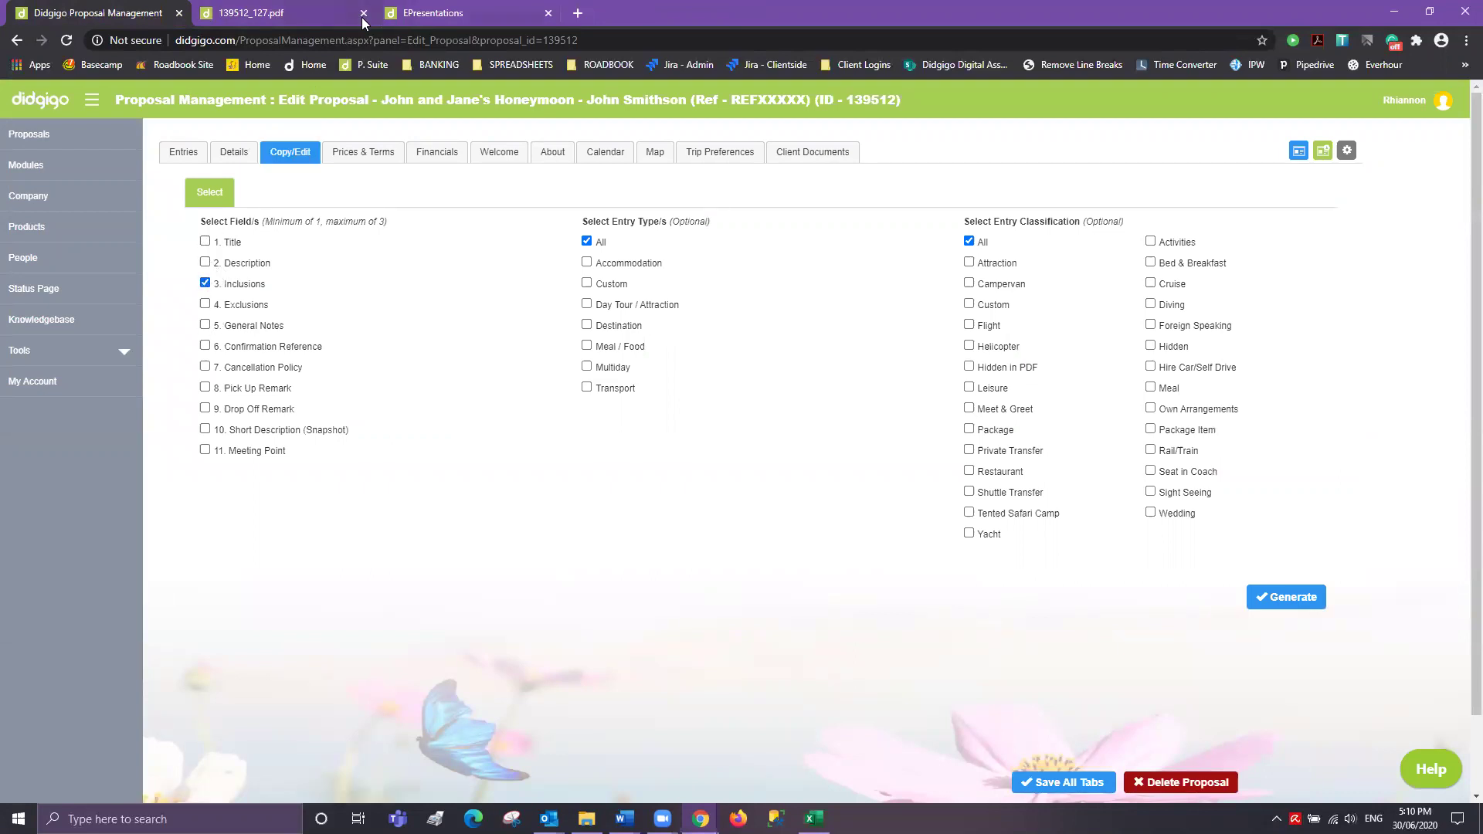
- Scroll the PDF to page 3, check the entries list, and return to the PDF
{"action": "left_click", "coordinate": [357, 17]}
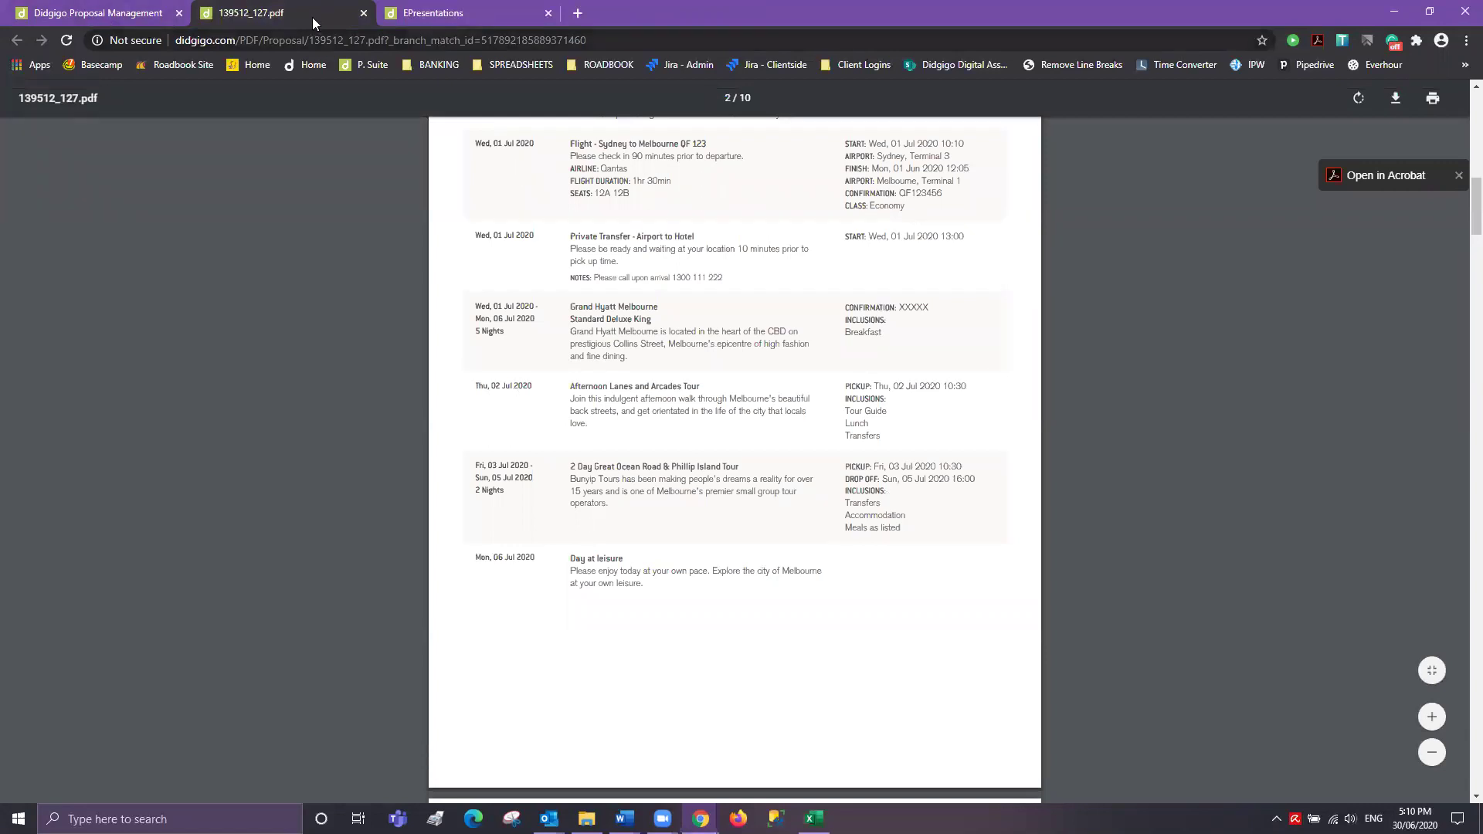
{"action": "scroll", "coordinate": [761, 307], "scroll_direction": "down", "scroll_amount": 1}
{"action": "scroll", "coordinate": [785, 550], "scroll_direction": "down", "scroll_amount": 7}
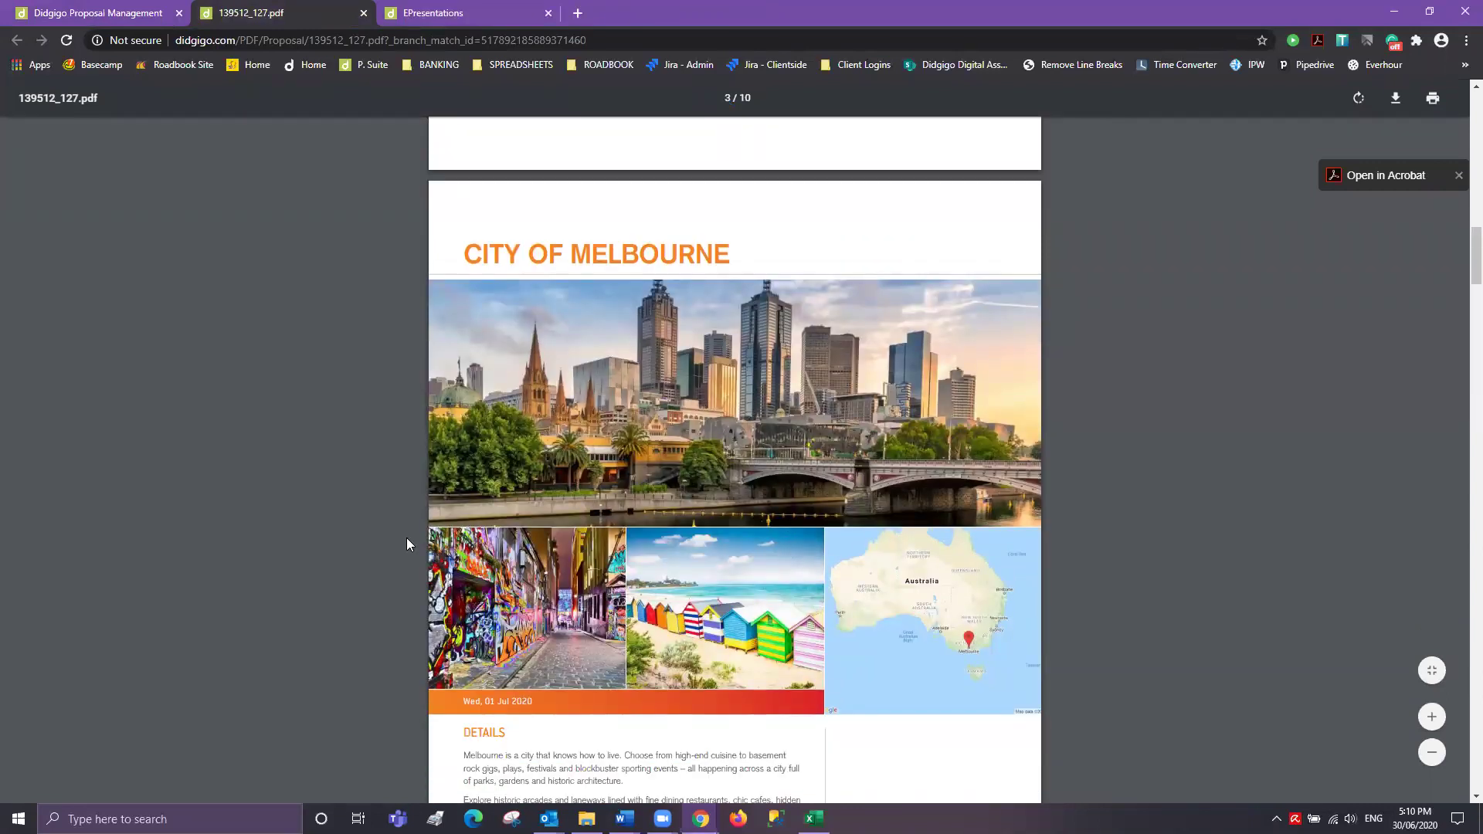
{"action": "left_click", "coordinate": [81, 13]}
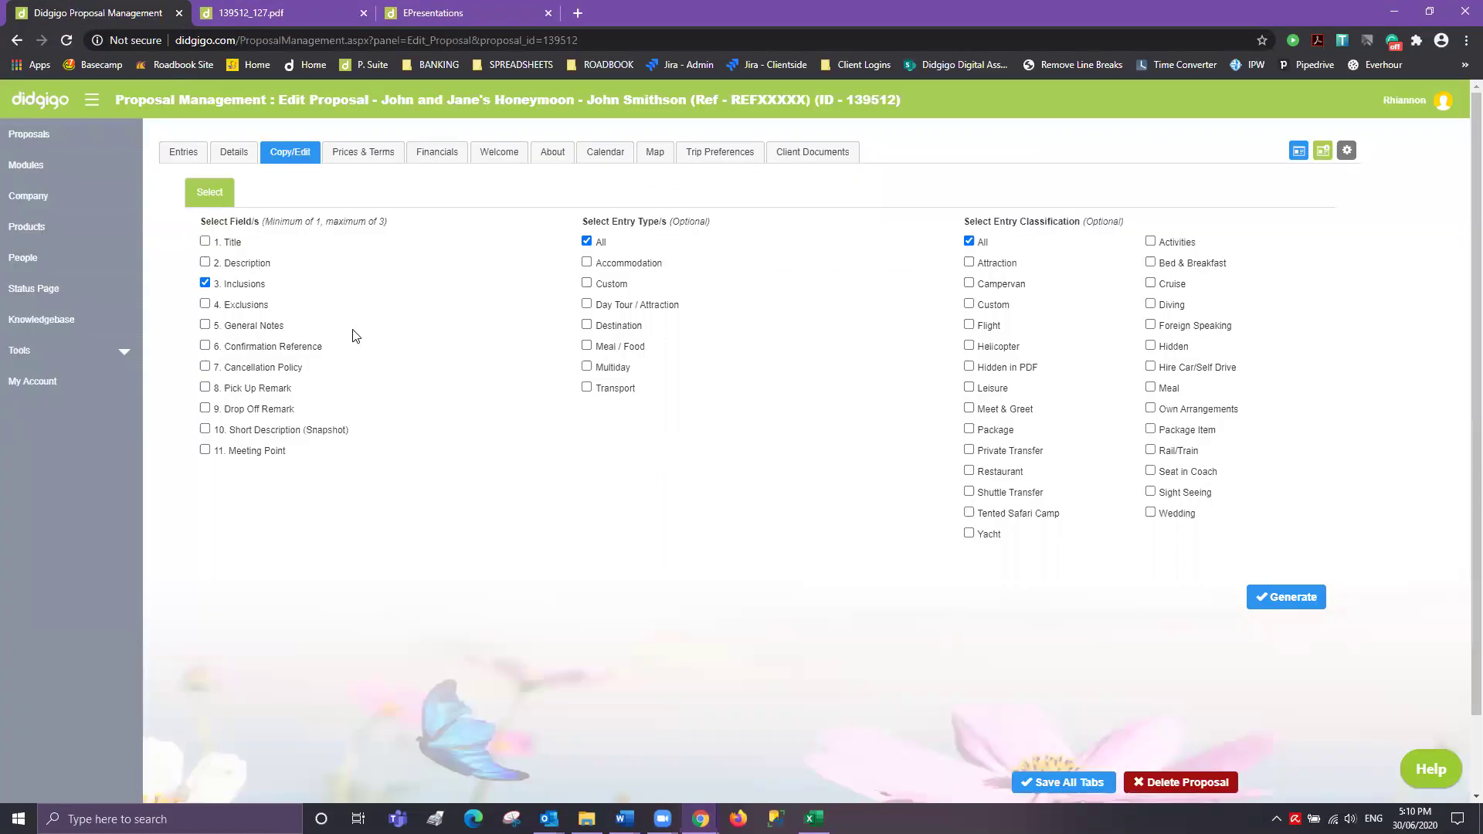
{"action": "left_click", "coordinate": [184, 155]}
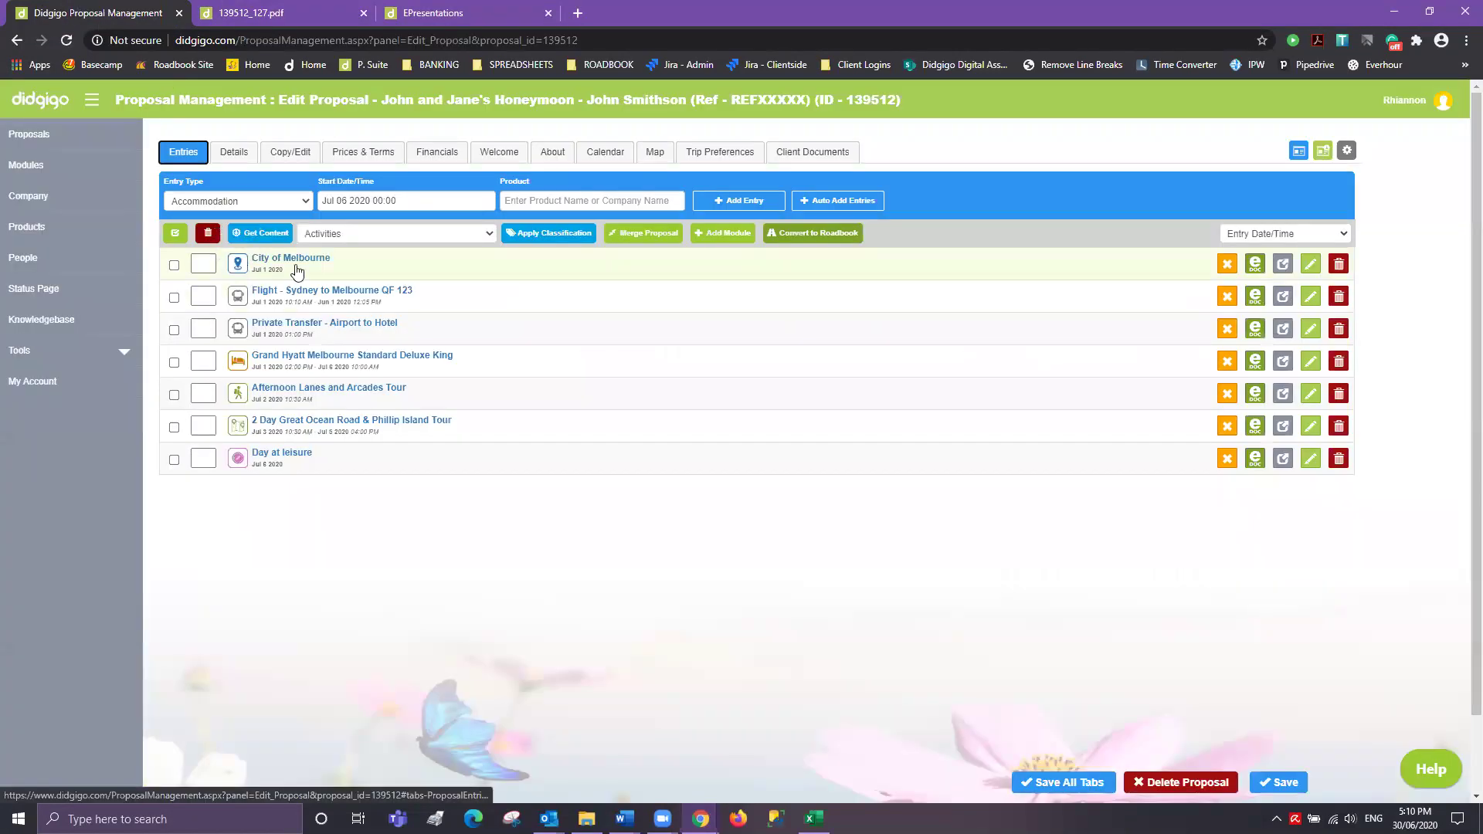
{"action": "left_click", "coordinate": [306, 15]}
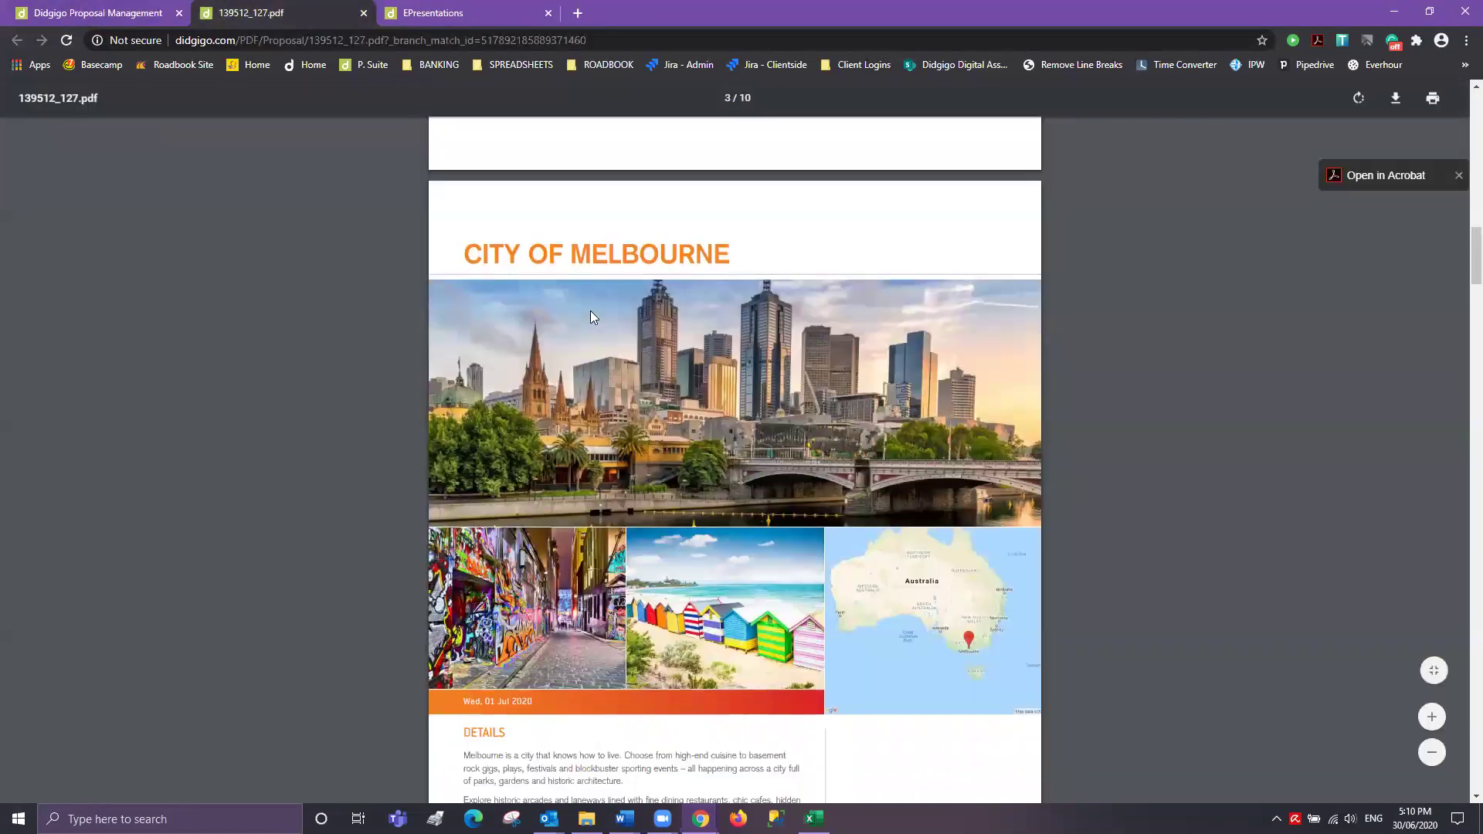
- Scroll to the hotel page and highlight the STANDARD DELUXE KING room heading
{"action": "scroll", "coordinate": [795, 470], "scroll_direction": "down", "scroll_amount": 1}
{"action": "scroll", "coordinate": [787, 470], "scroll_direction": "down", "scroll_amount": 3}
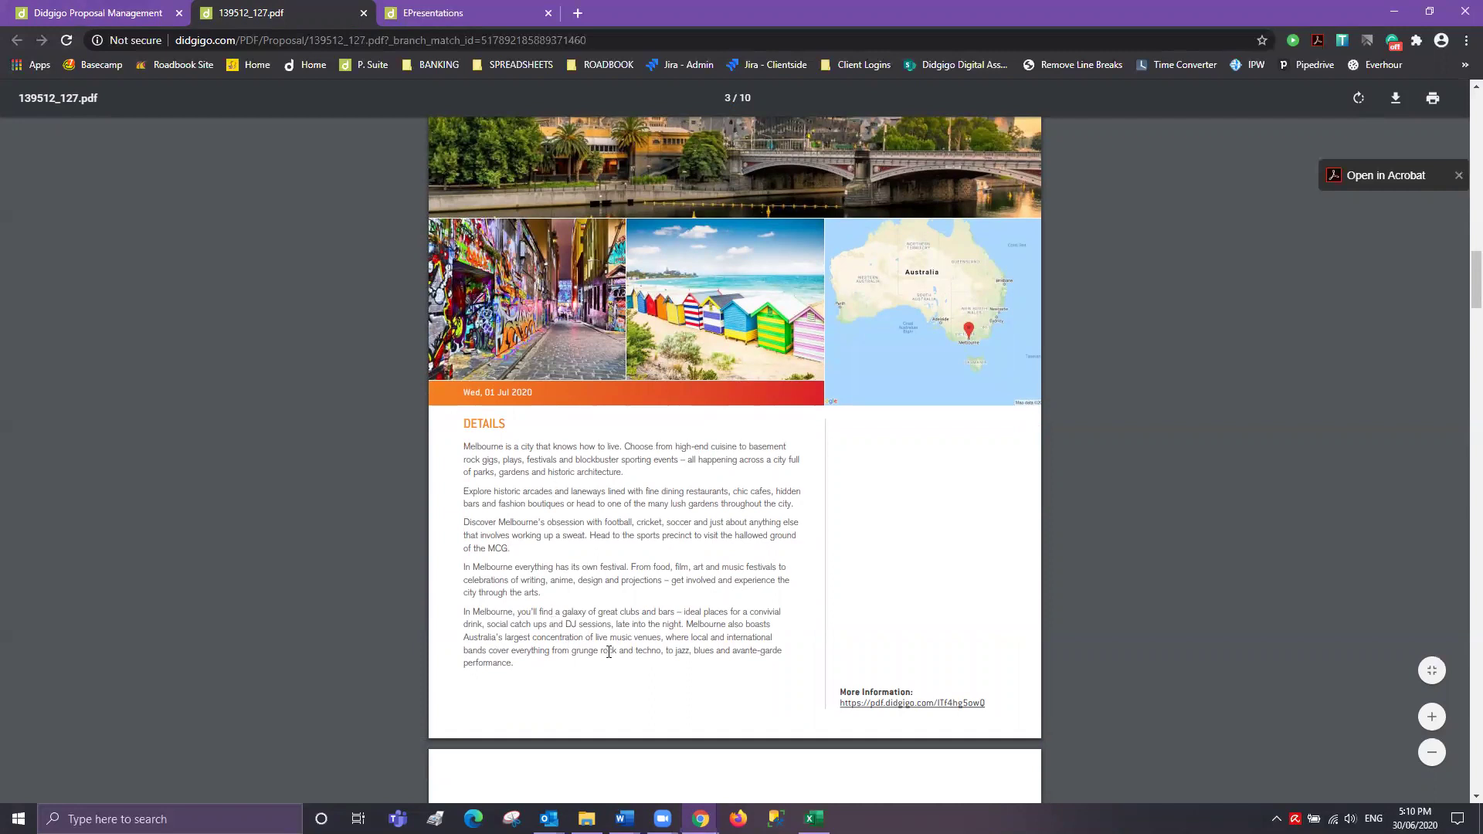
{"action": "scroll", "coordinate": [709, 541], "scroll_direction": "down", "scroll_amount": 7}
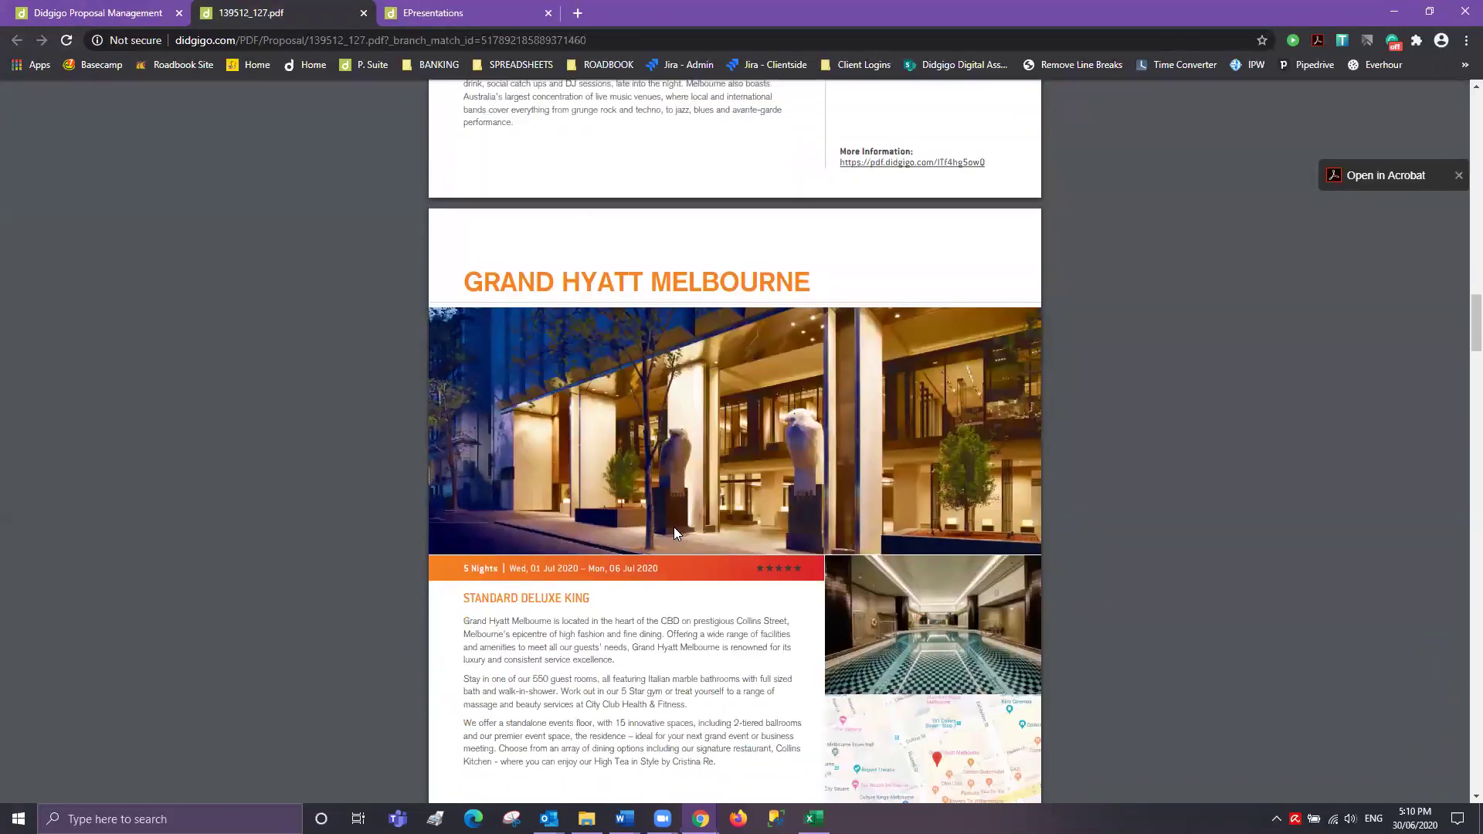
{"action": "left_click_drag", "start_coordinate": [591, 600], "coordinate": [448, 601]}
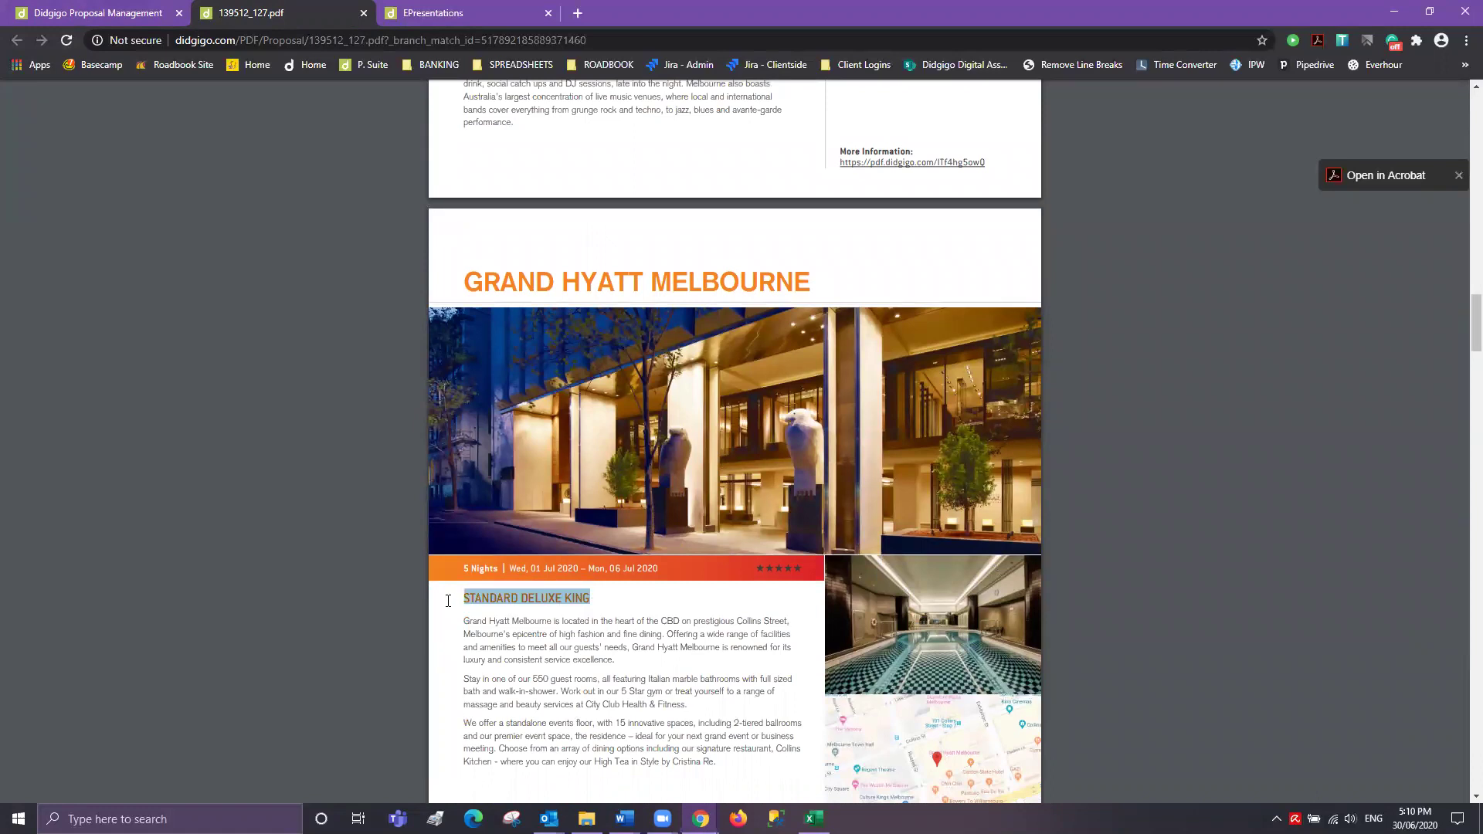
{"action": "left_click", "coordinate": [622, 606]}
- Scroll through the tour pages and select the Great Ocean Road tour description text
{"action": "scroll", "coordinate": [648, 622], "scroll_direction": "down", "scroll_amount": 4}
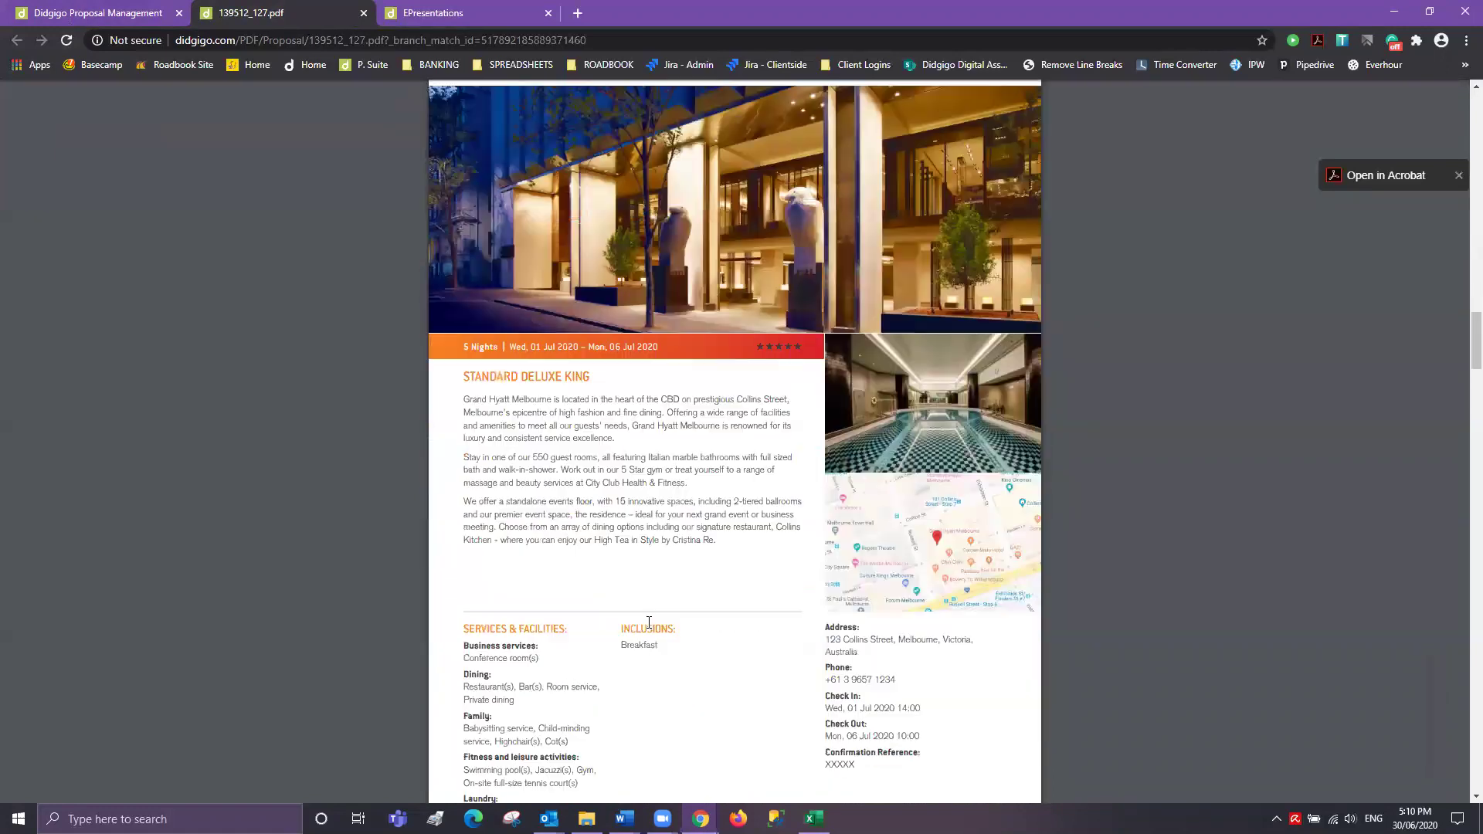
{"action": "scroll", "coordinate": [648, 622], "scroll_direction": "down", "scroll_amount": 1}
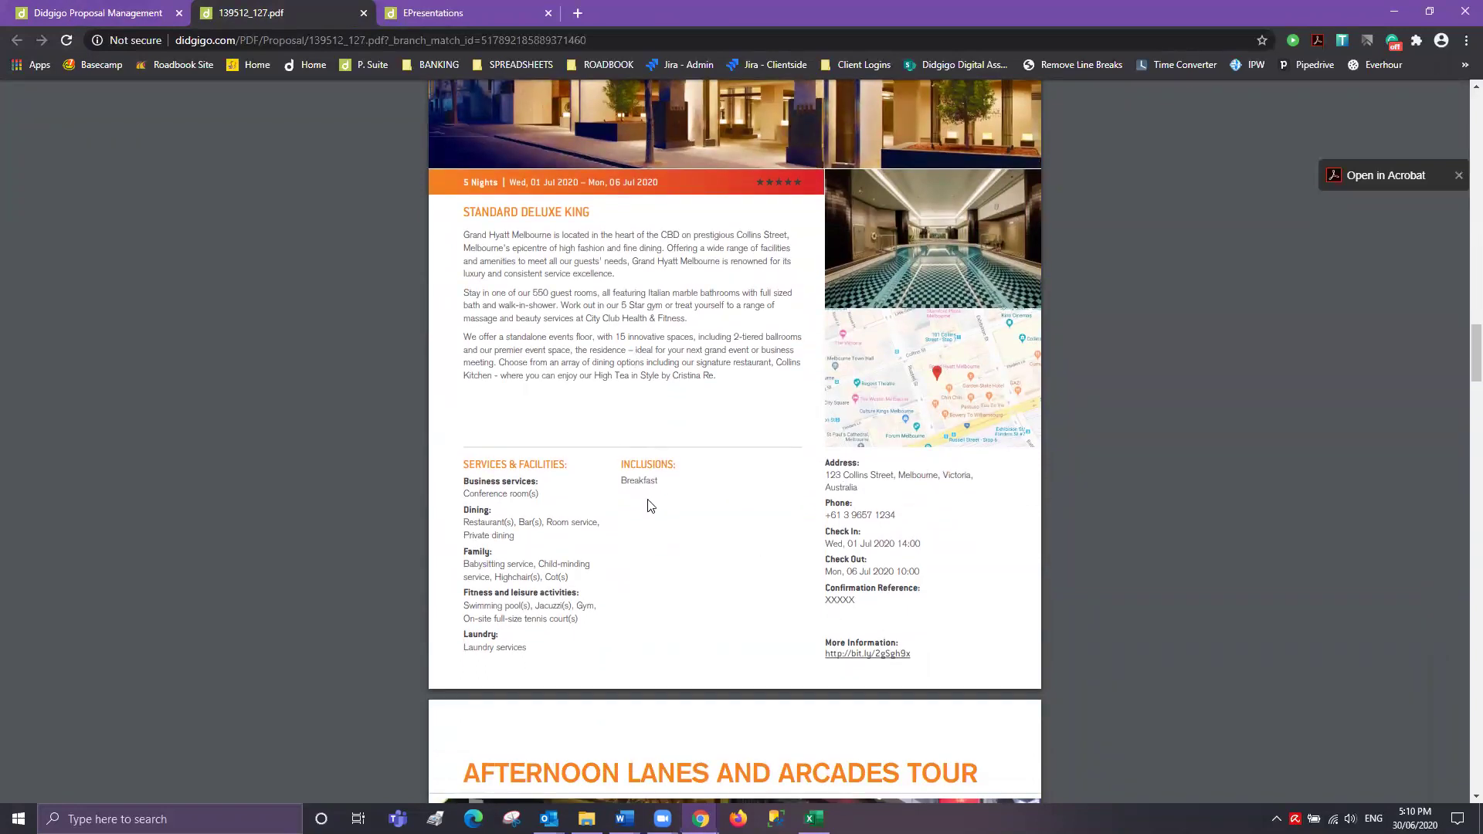
{"action": "scroll", "coordinate": [664, 588], "scroll_direction": "down", "scroll_amount": 3}
{"action": "scroll", "coordinate": [661, 589], "scroll_direction": "down", "scroll_amount": 2}
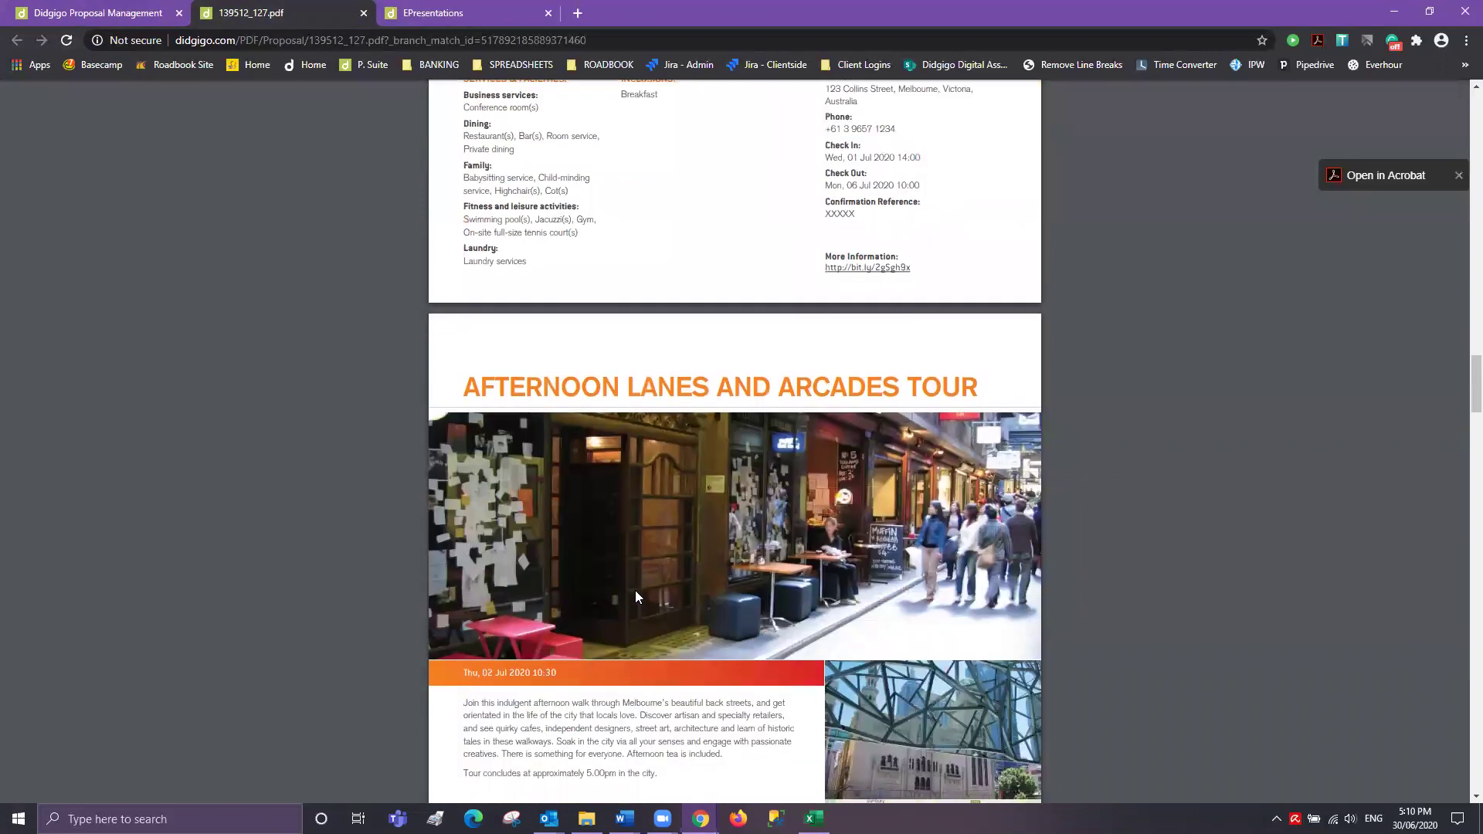
{"action": "scroll", "coordinate": [635, 590], "scroll_direction": "down", "scroll_amount": 2}
{"action": "scroll", "coordinate": [636, 587], "scroll_direction": "down", "scroll_amount": 1}
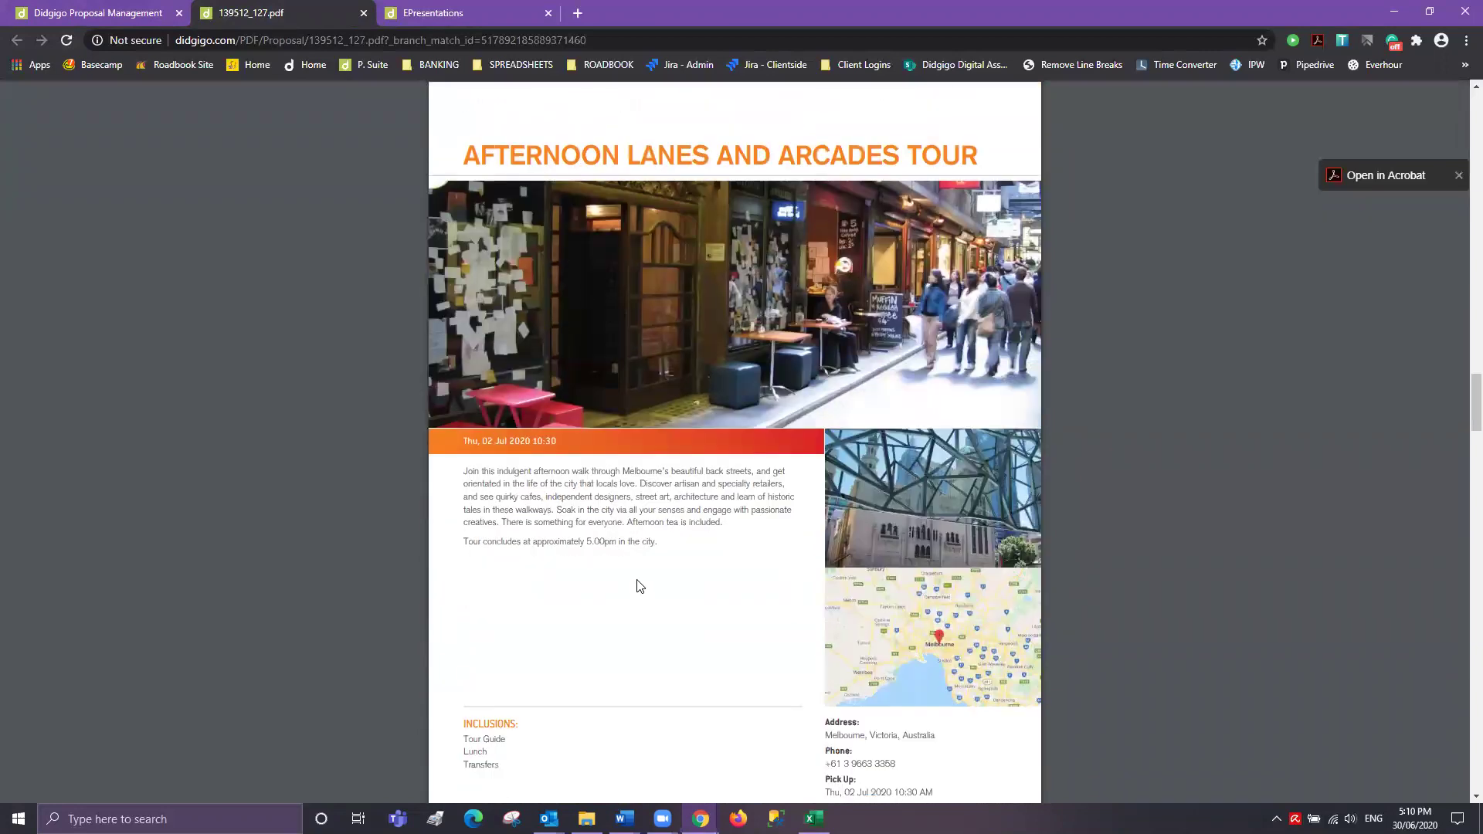
{"action": "scroll", "coordinate": [640, 587], "scroll_direction": "down", "scroll_amount": 2}
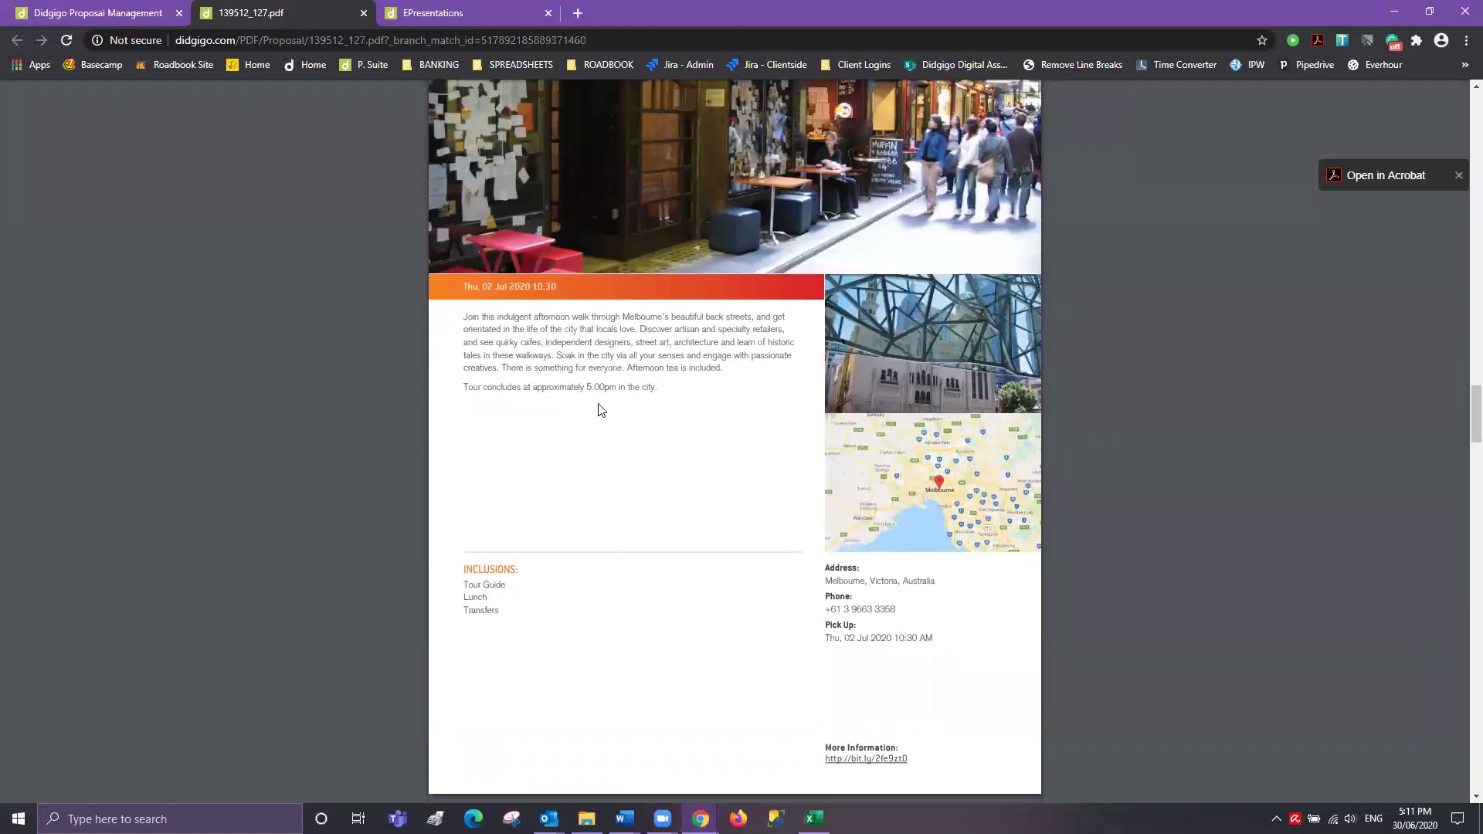
{"action": "scroll", "coordinate": [741, 569], "scroll_direction": "down", "scroll_amount": 2}
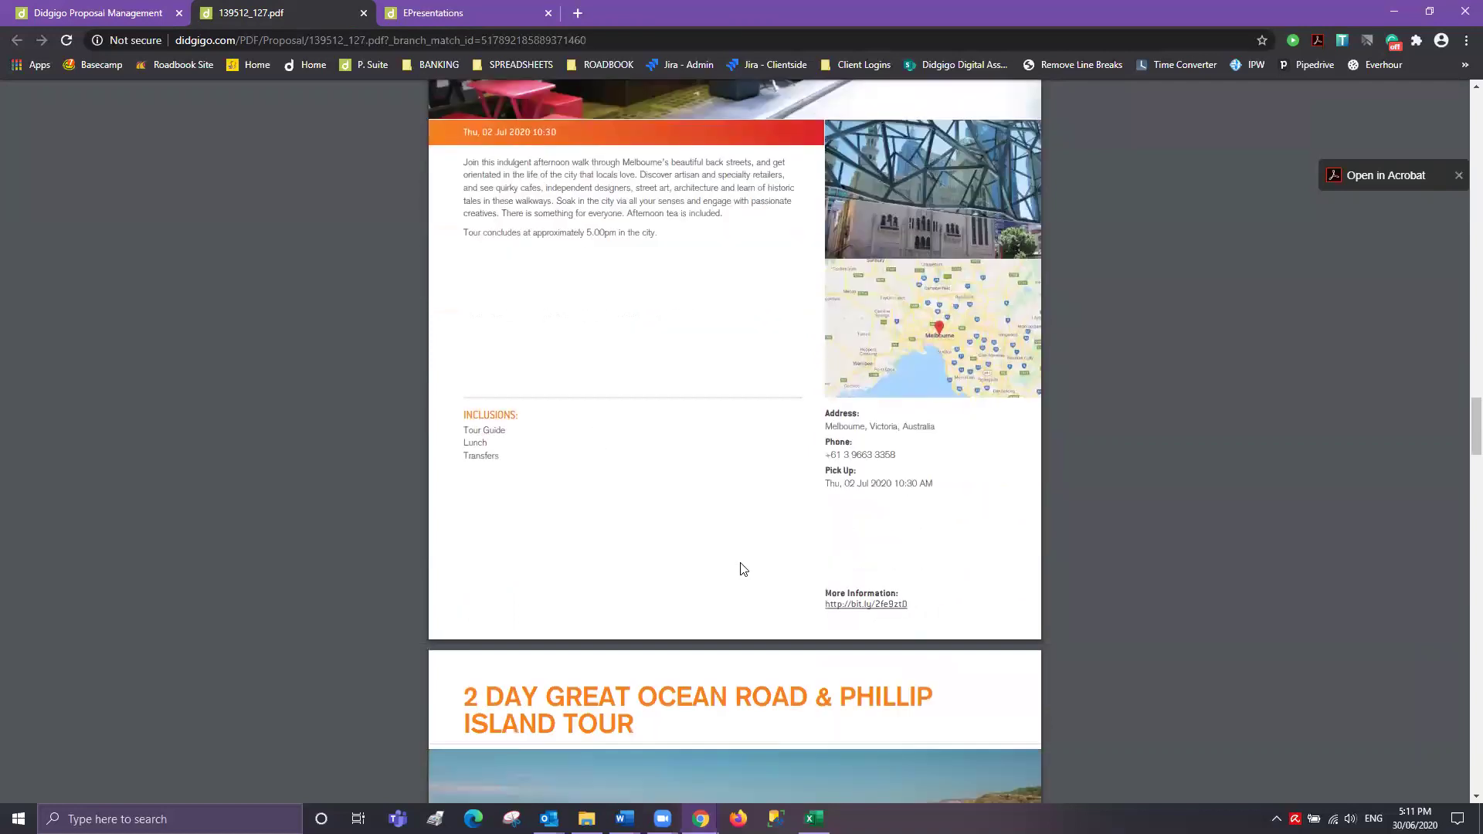
{"action": "scroll", "coordinate": [741, 569], "scroll_direction": "down", "scroll_amount": 2}
{"action": "scroll", "coordinate": [741, 569], "scroll_direction": "down", "scroll_amount": 3}
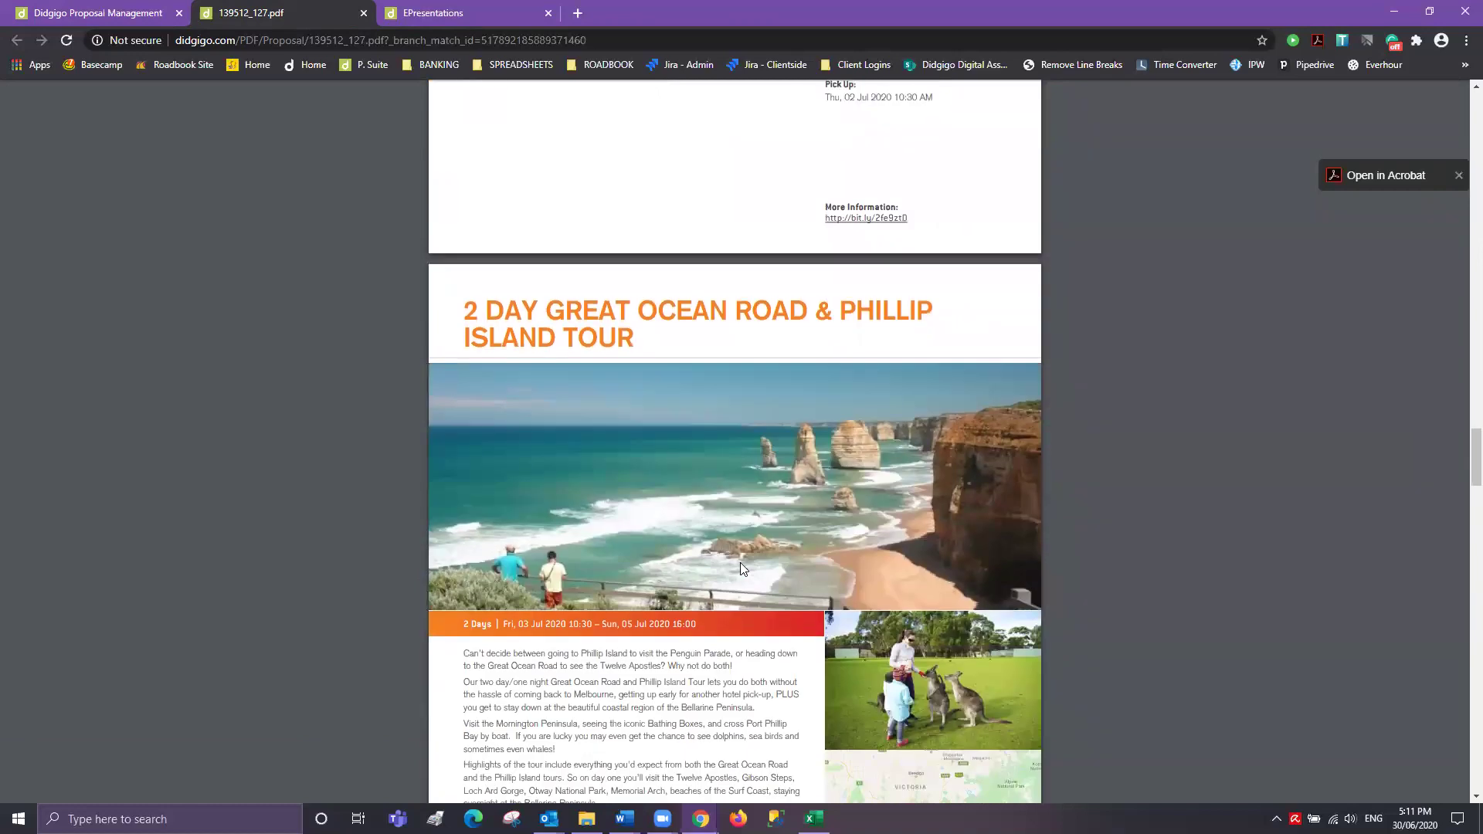
{"action": "scroll", "coordinate": [740, 570], "scroll_direction": "down", "scroll_amount": 2}
{"action": "scroll", "coordinate": [742, 570], "scroll_direction": "down", "scroll_amount": 1}
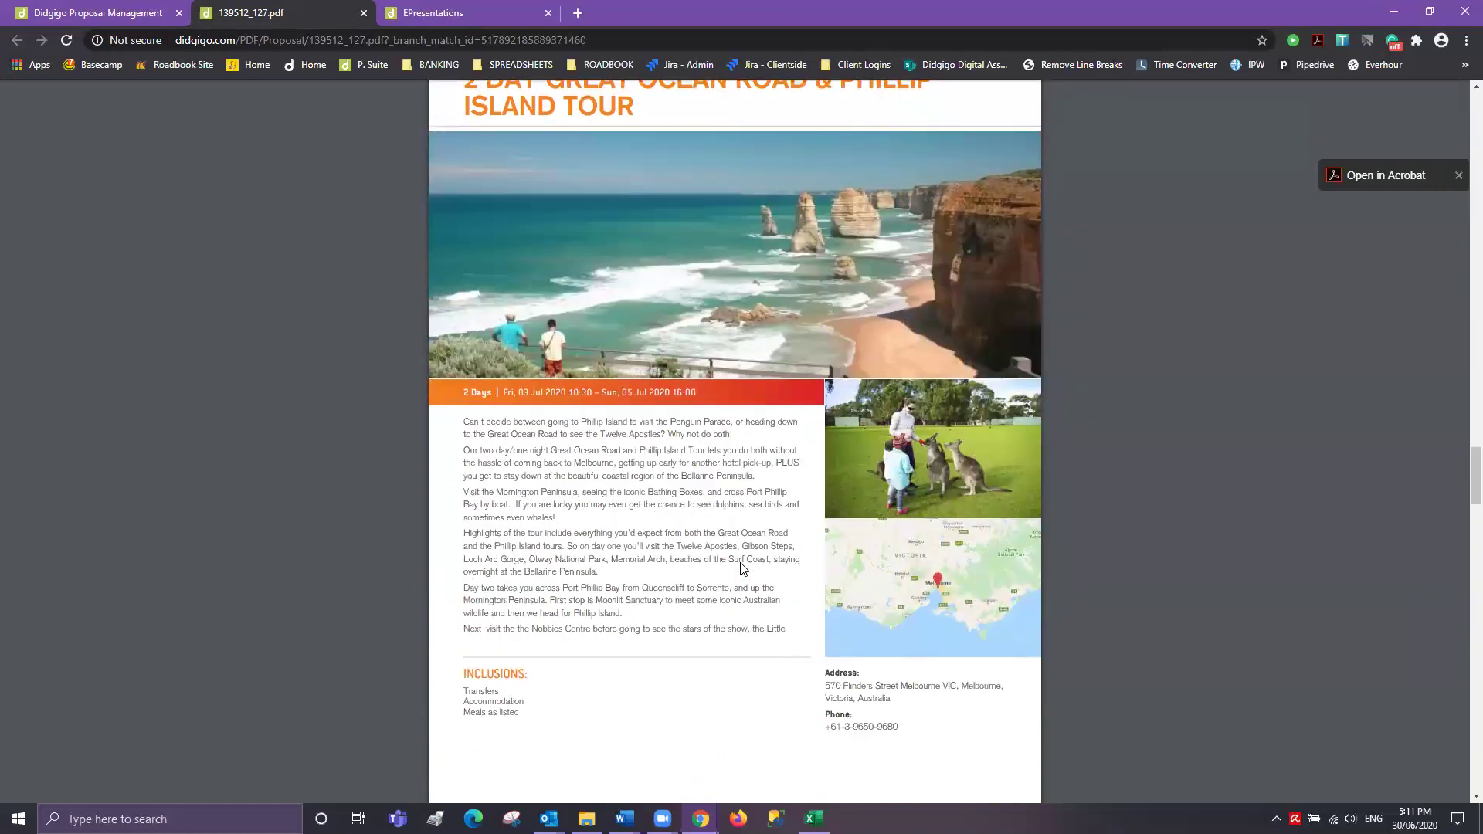
{"action": "scroll", "coordinate": [741, 569], "scroll_direction": "down", "scroll_amount": 6}
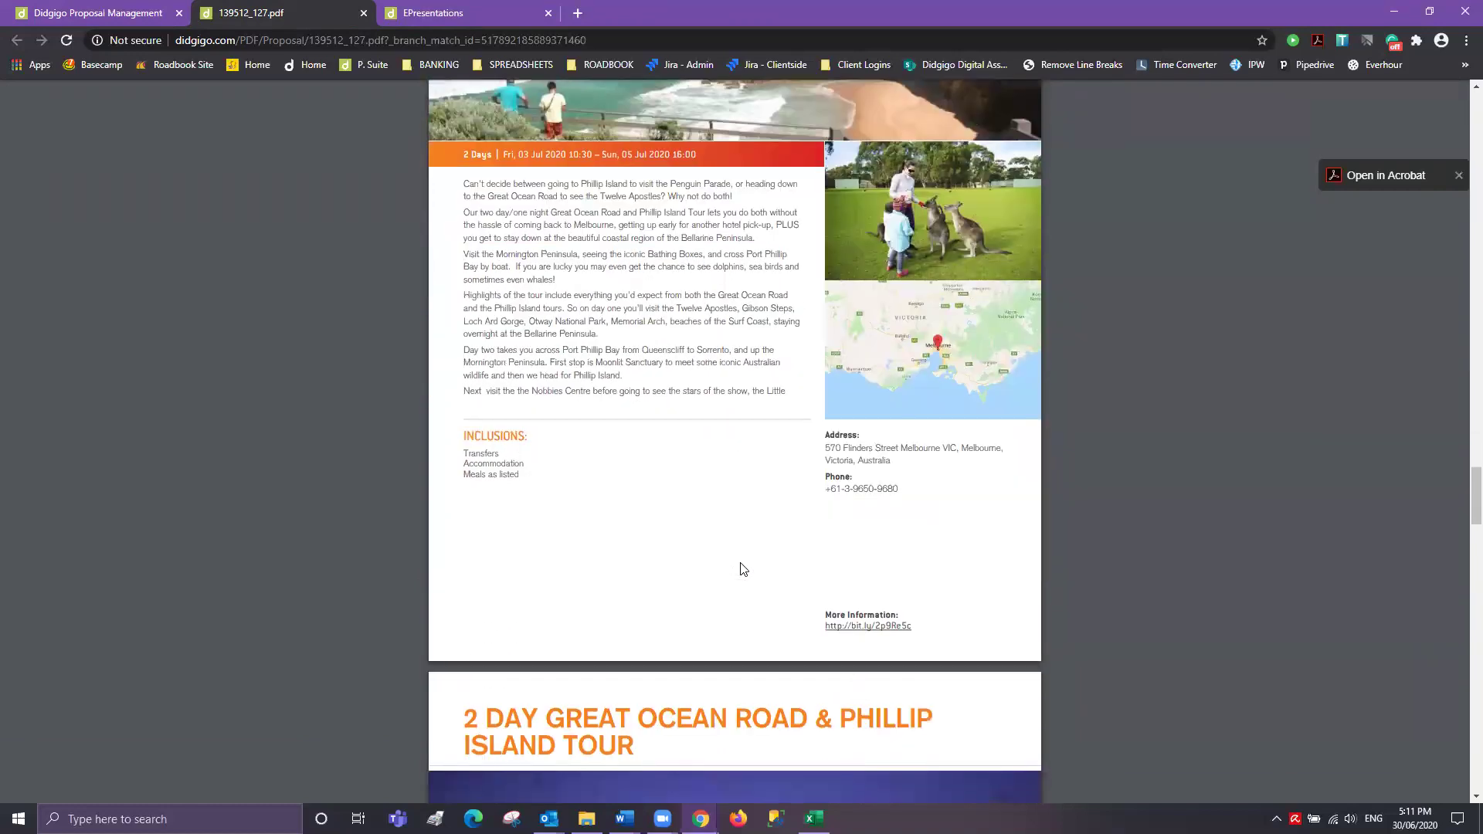
{"action": "scroll", "coordinate": [742, 569], "scroll_direction": "down", "scroll_amount": 5}
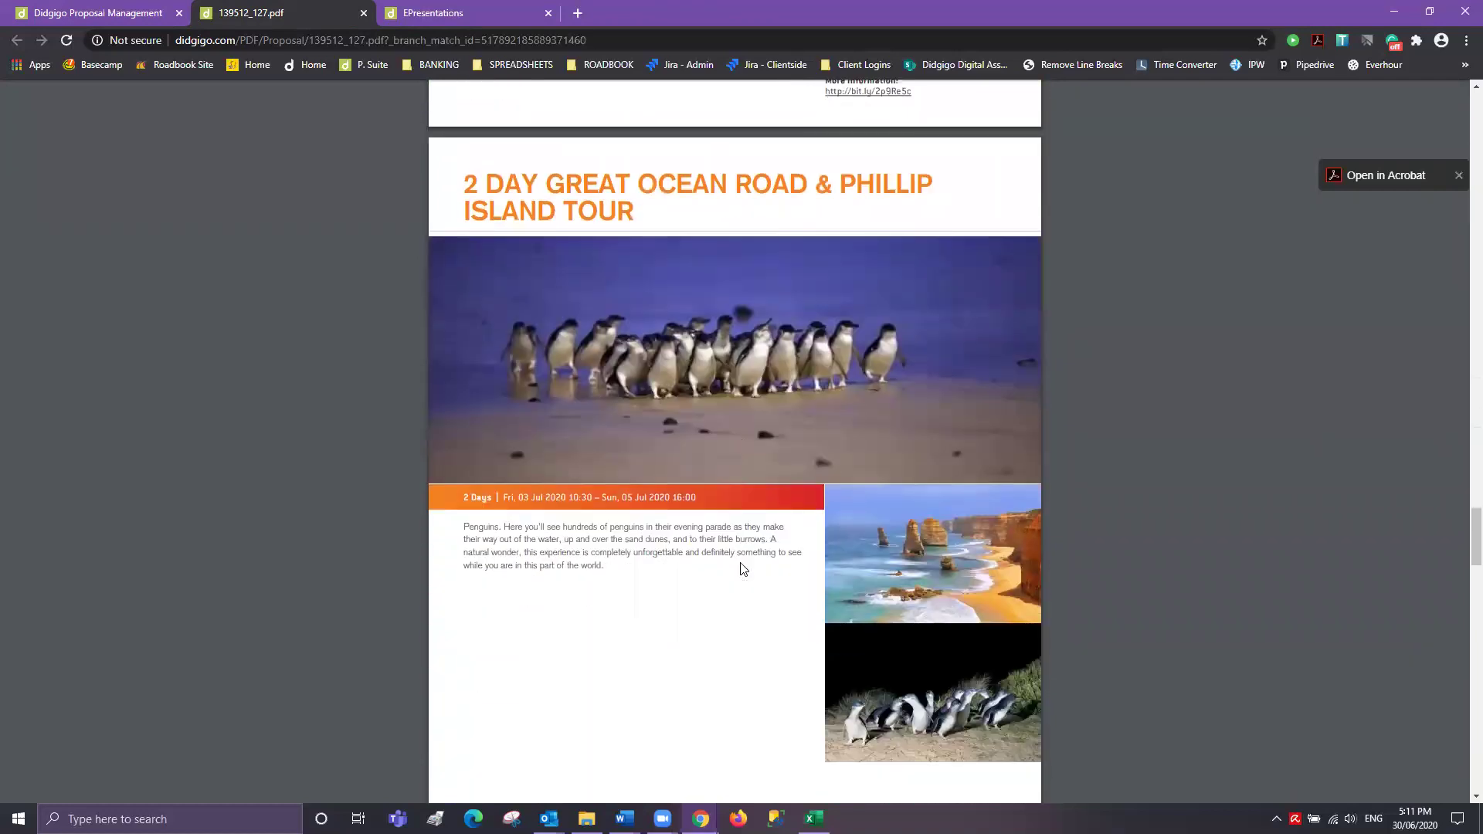
{"action": "scroll", "coordinate": [743, 569], "scroll_direction": "down", "scroll_amount": 1}
{"action": "scroll", "coordinate": [742, 569], "scroll_direction": "down", "scroll_amount": 1}
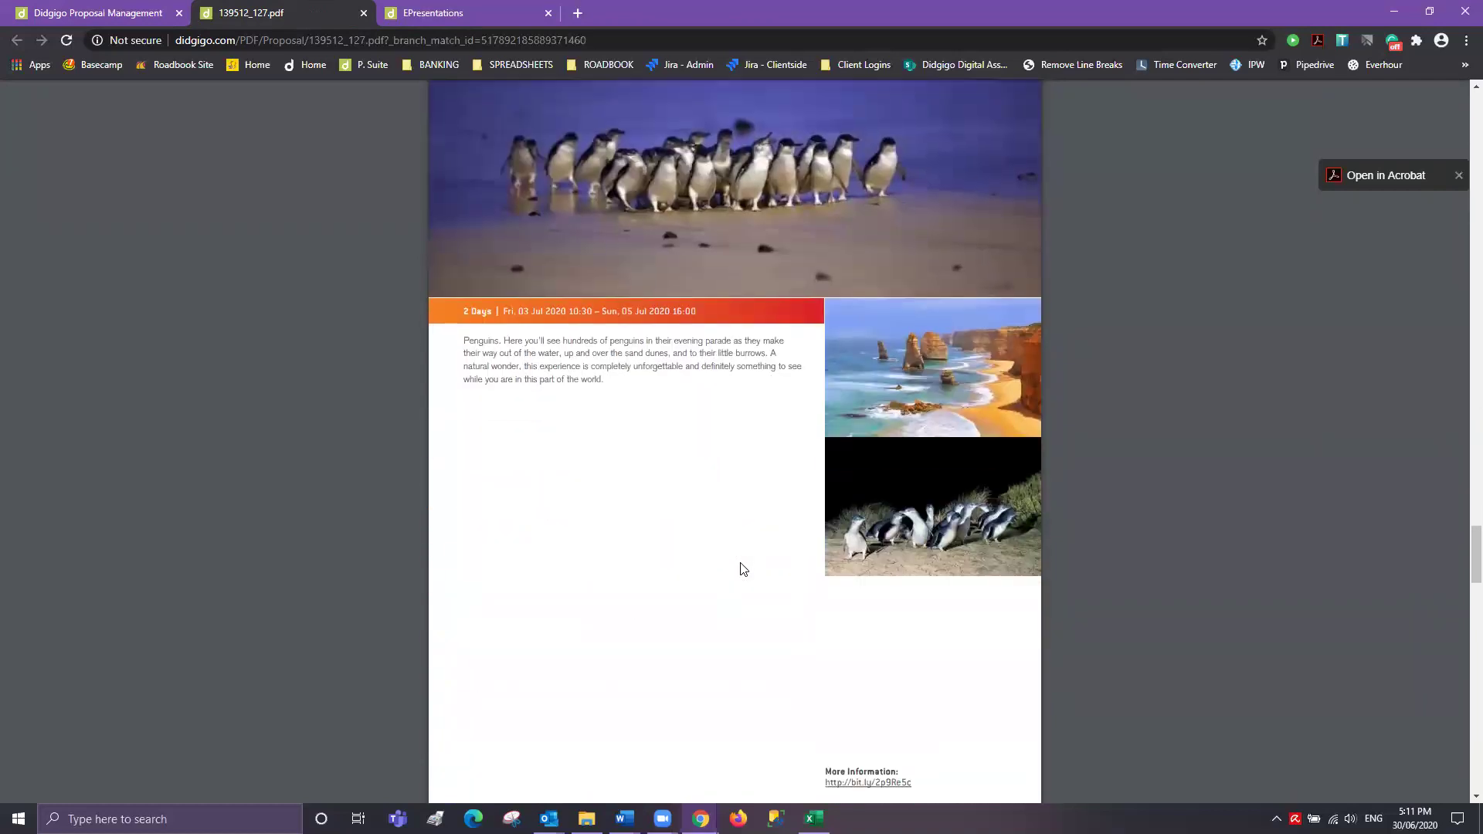
{"action": "scroll", "coordinate": [742, 569], "scroll_direction": "up", "scroll_amount": 15}
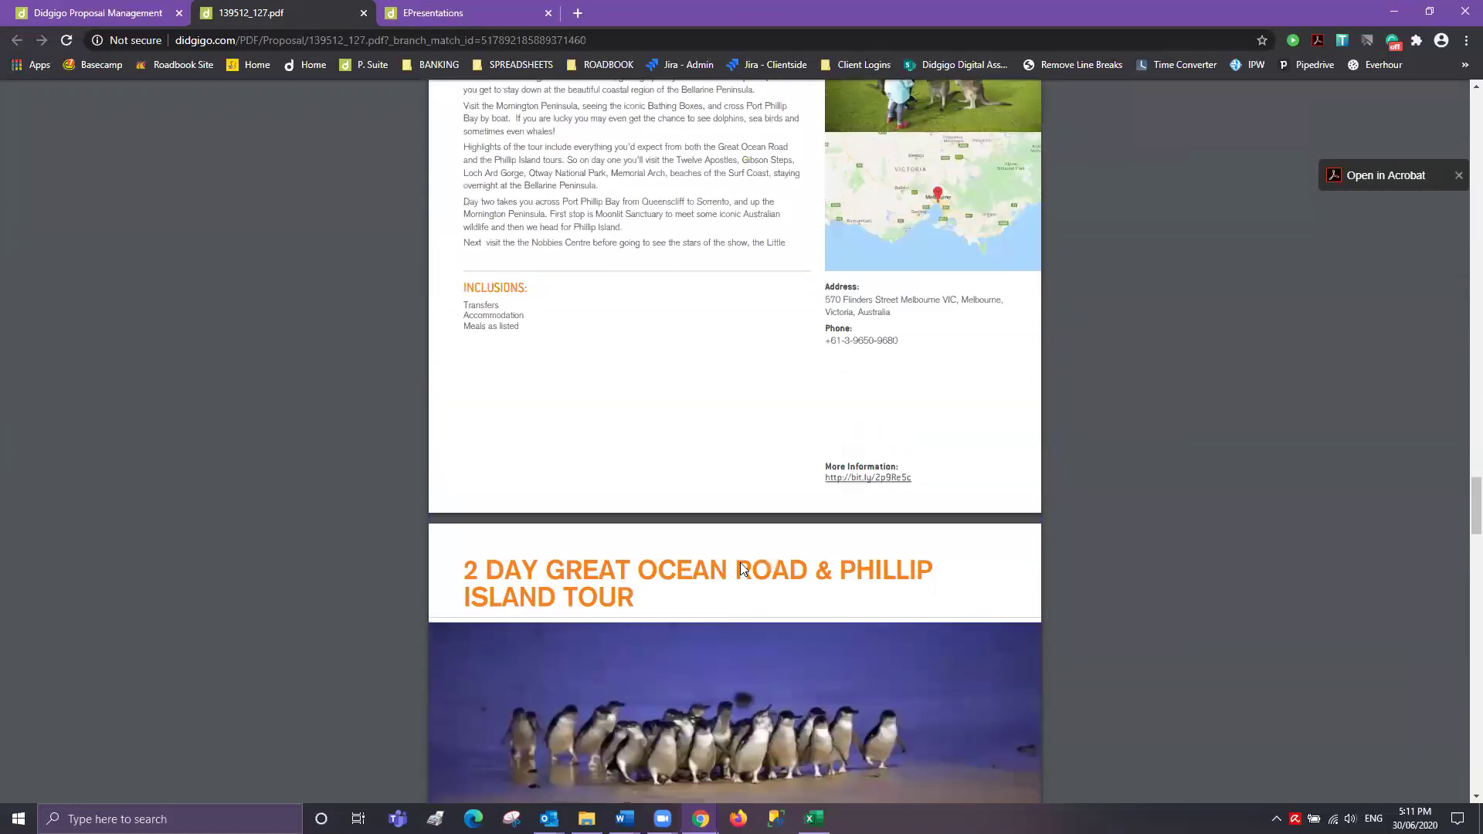
{"action": "scroll", "coordinate": [742, 570], "scroll_direction": "up", "scroll_amount": 3}
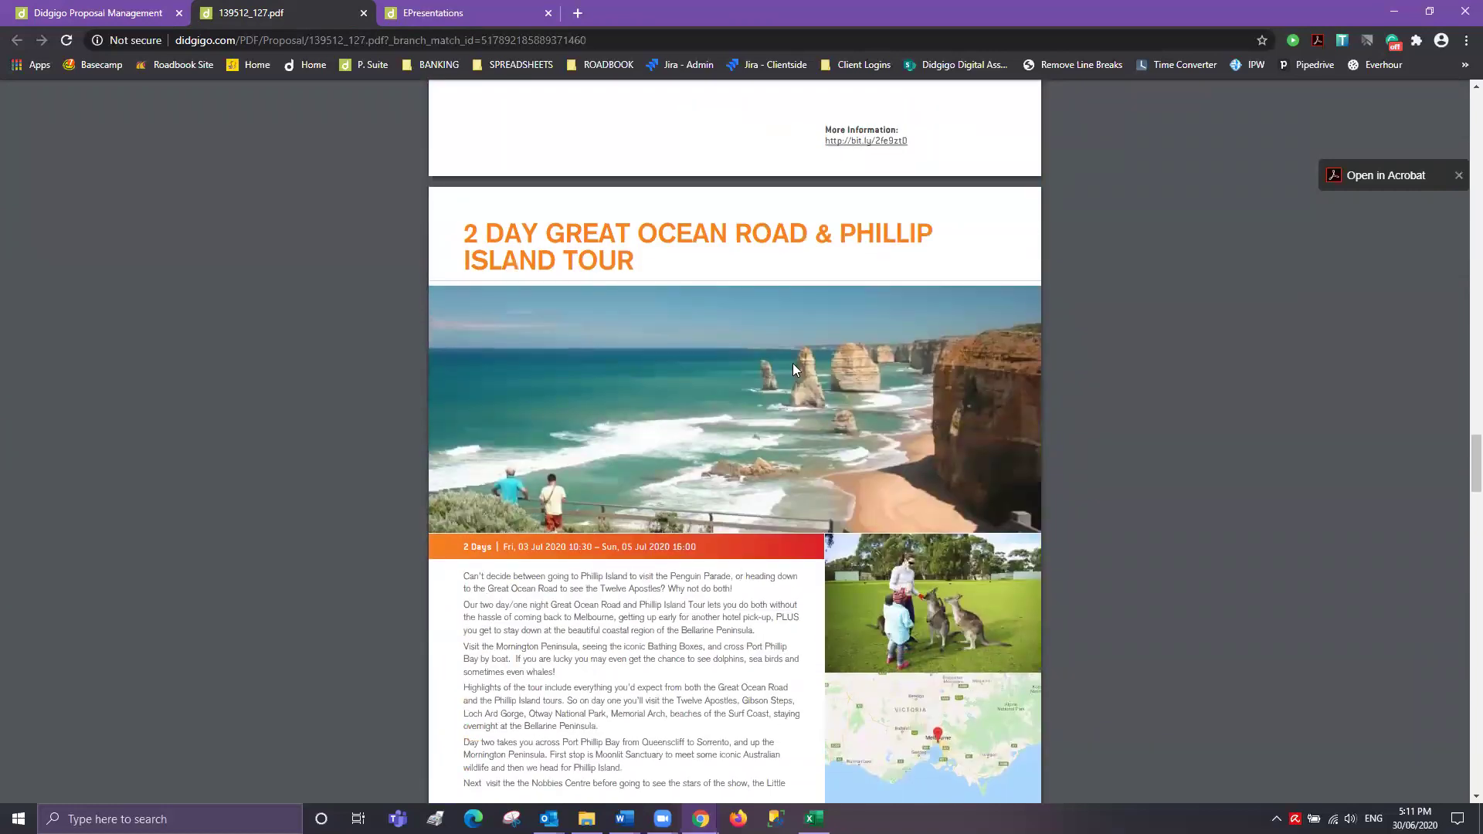
{"action": "scroll", "coordinate": [796, 678], "scroll_direction": "down", "scroll_amount": 3}
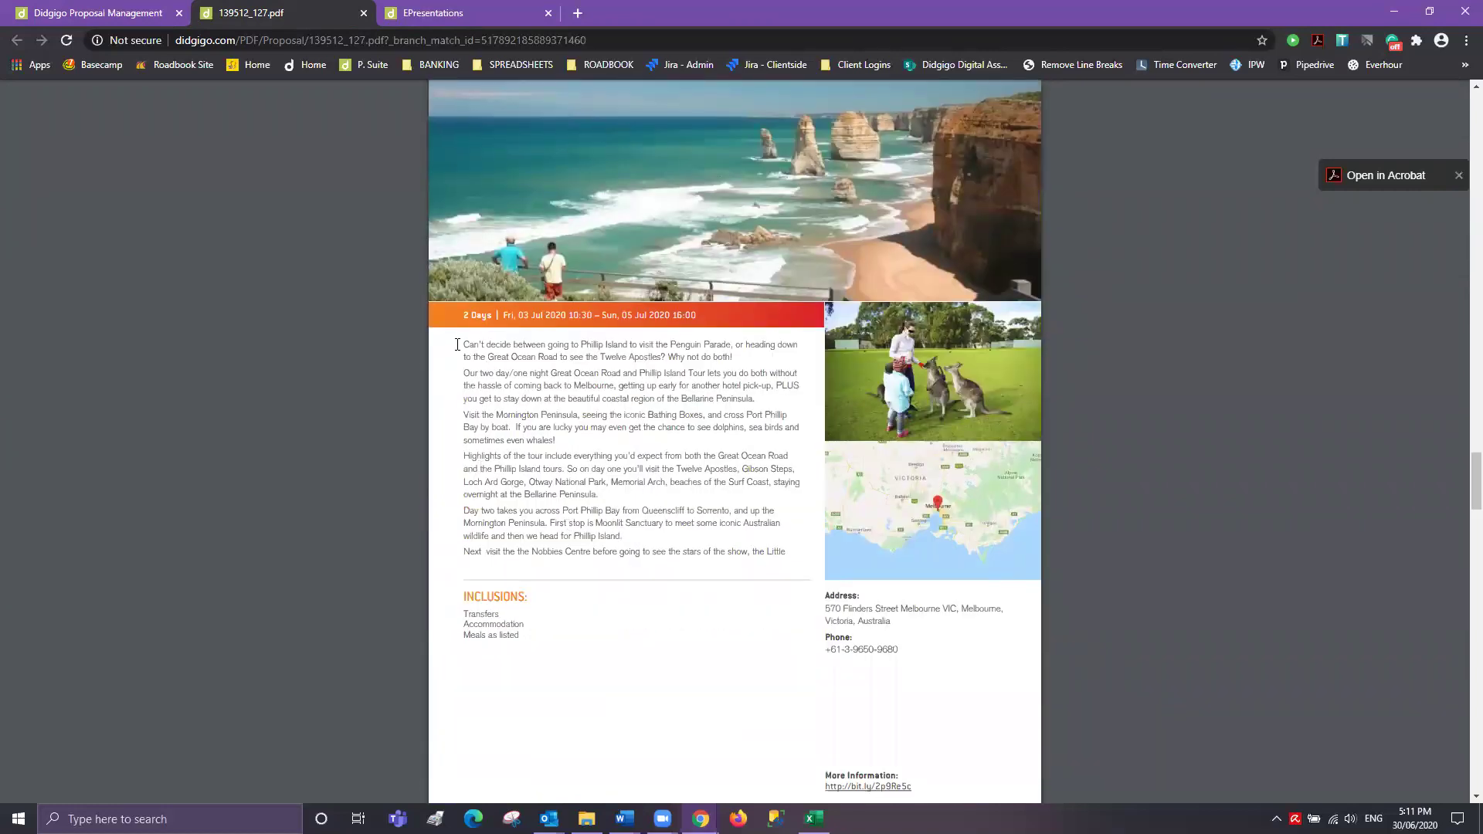
{"action": "left_click_drag", "start_coordinate": [462, 342], "coordinate": [792, 571]}
- Select the cut-off penguin paragraph on page 7, then return to the entry list
{"action": "scroll", "coordinate": [765, 629], "scroll_direction": "down", "scroll_amount": 6}
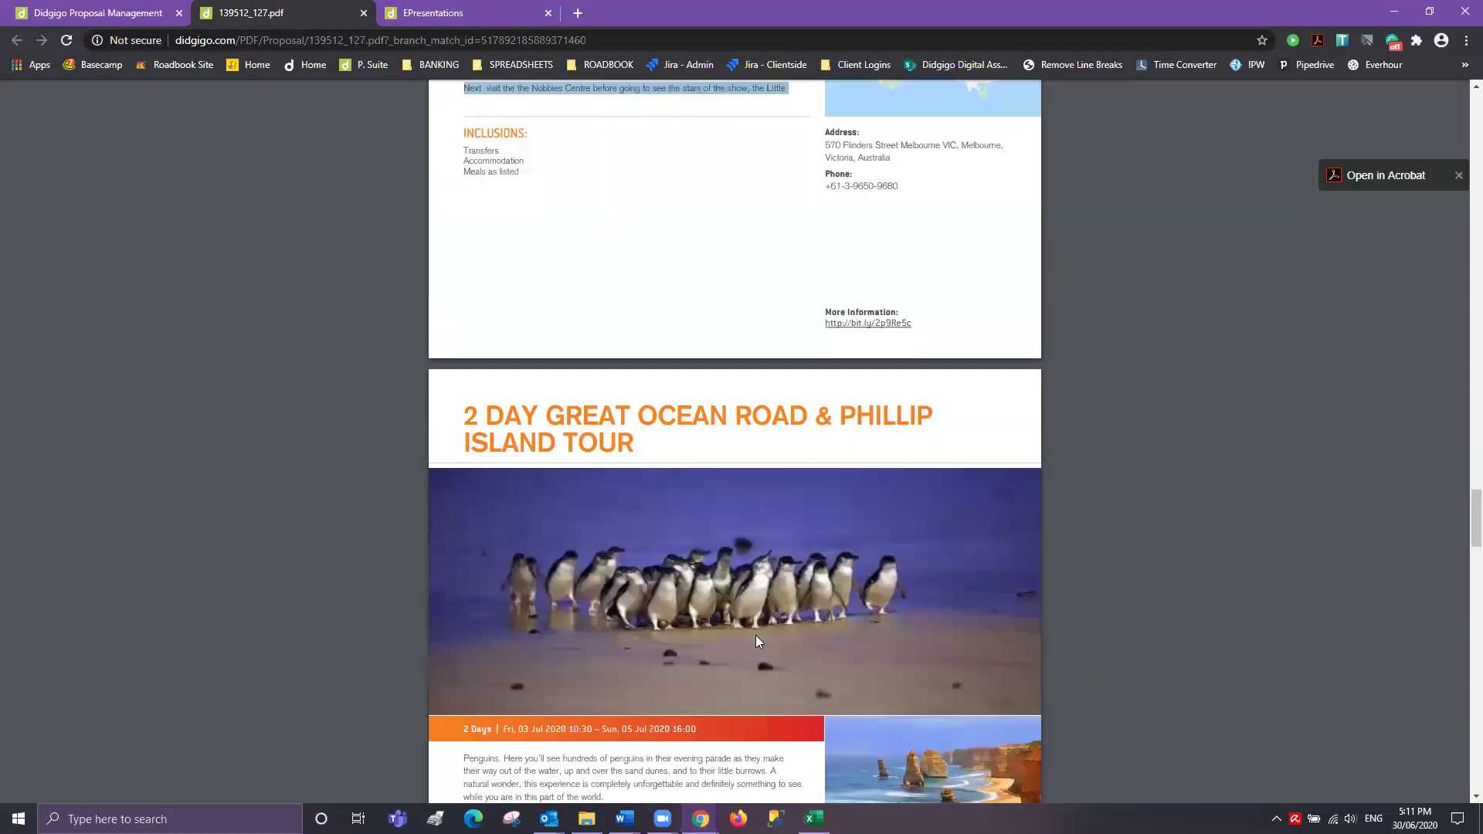
{"action": "scroll", "coordinate": [732, 621], "scroll_direction": "down", "scroll_amount": 6}
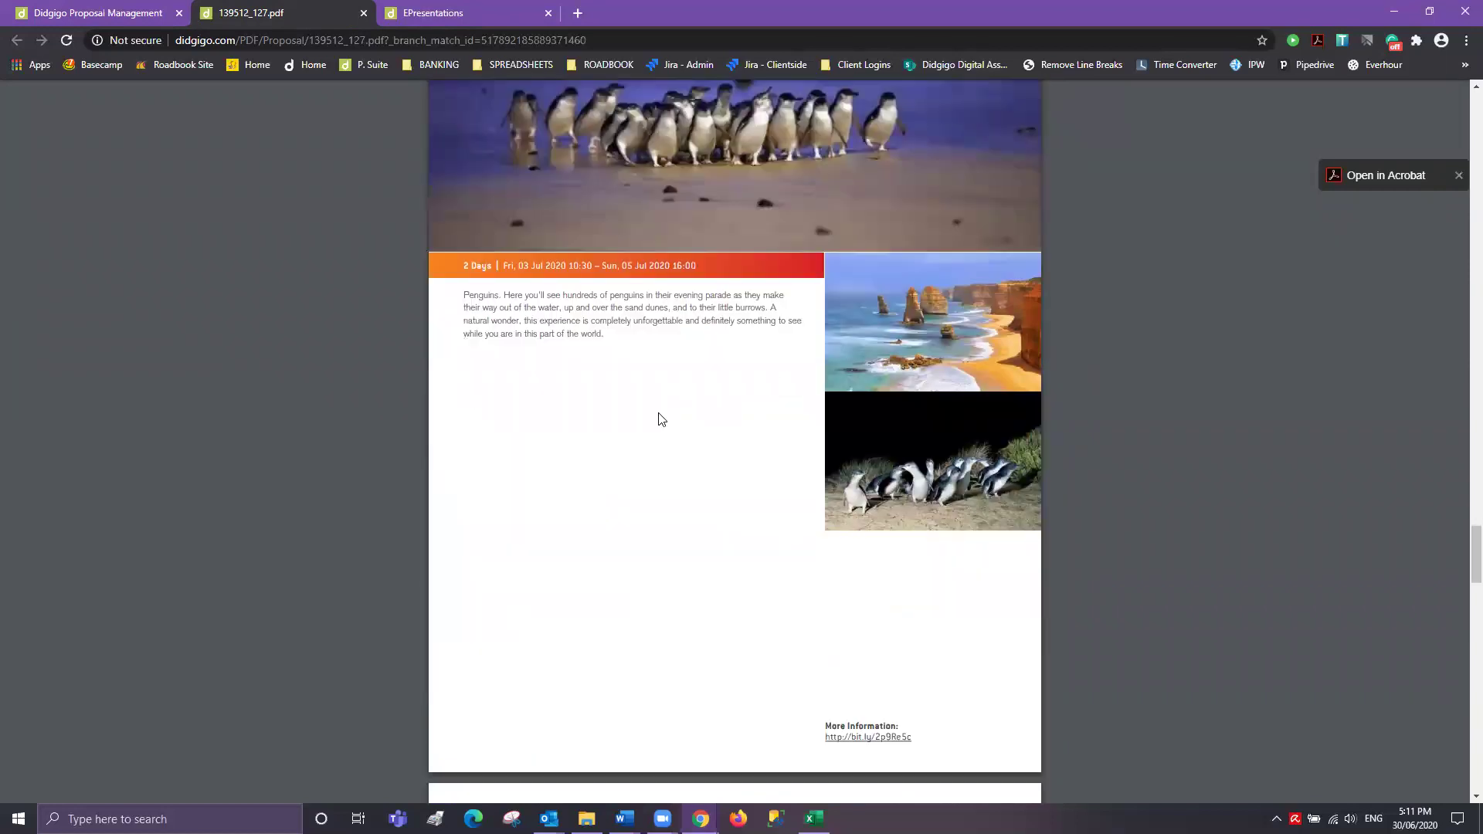
{"action": "left_click_drag", "start_coordinate": [630, 323], "coordinate": [454, 297]}
{"action": "left_click", "coordinate": [618, 330]}
{"action": "left_click_drag", "start_coordinate": [607, 320], "coordinate": [538, 333]}
{"action": "scroll", "coordinate": [765, 440], "scroll_direction": "up", "scroll_amount": 5}
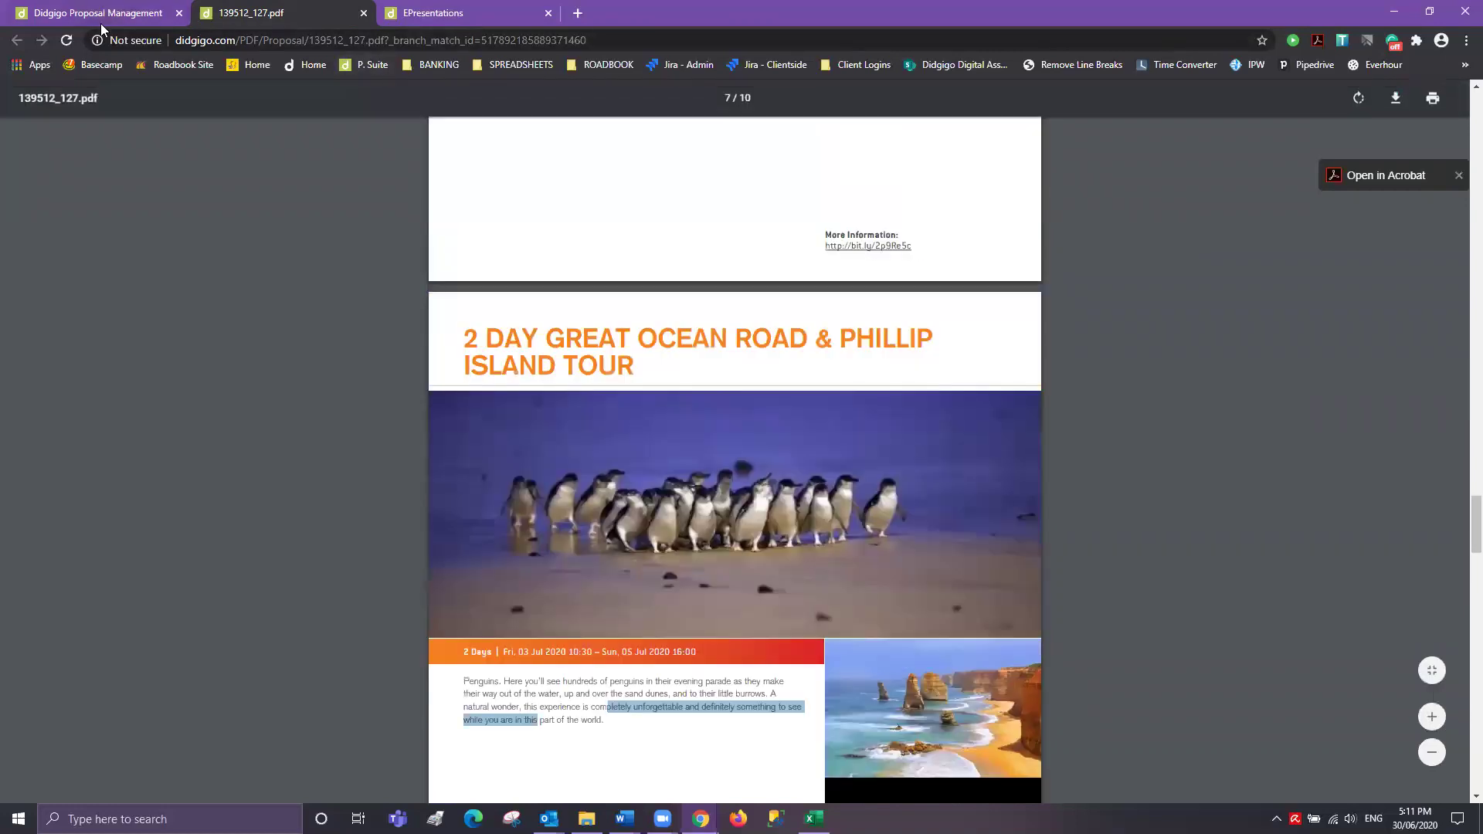
{"action": "left_click", "coordinate": [102, 16]}
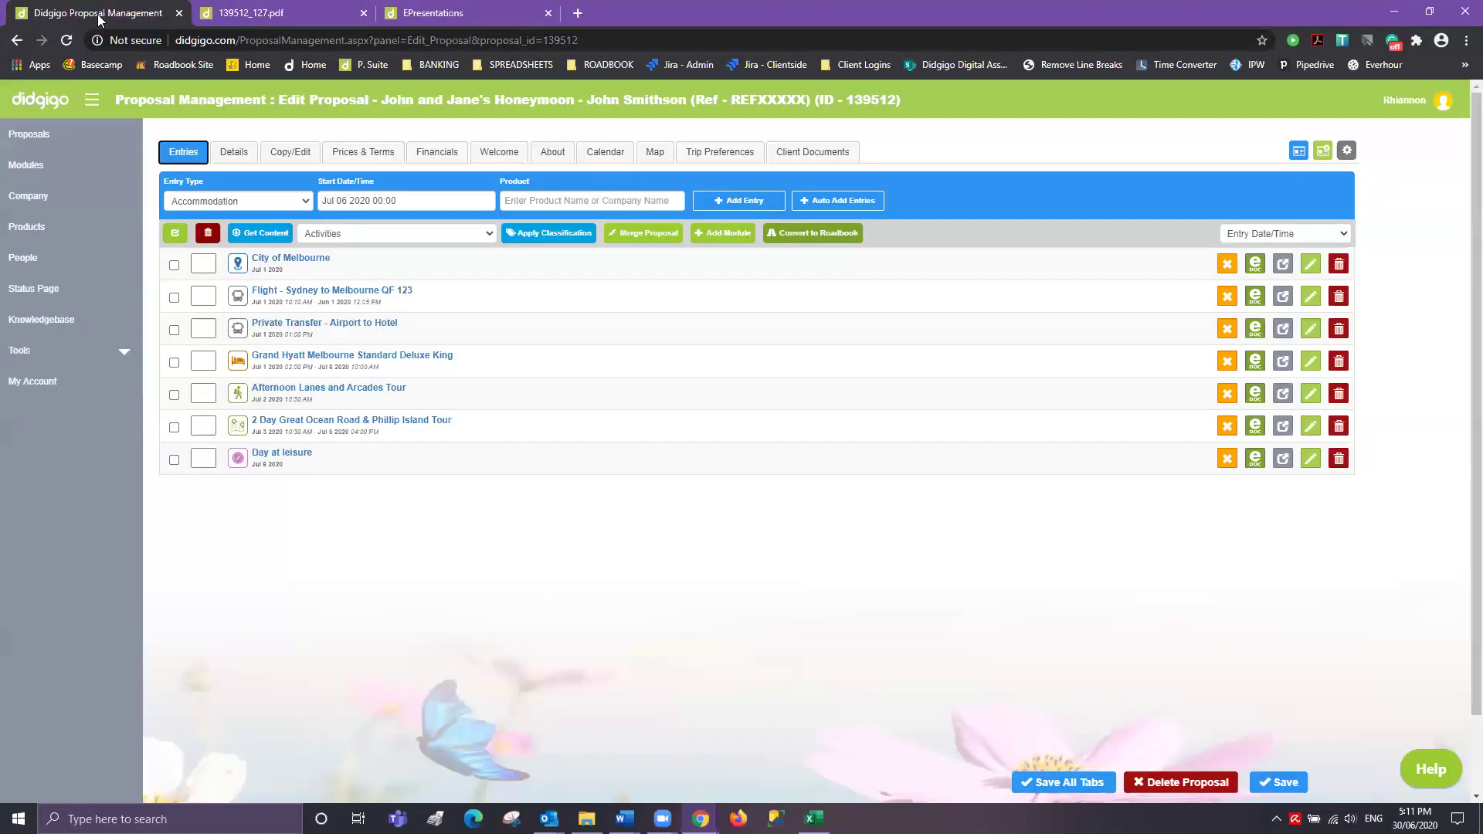
- Open the Great Ocean Road & Phillip Island Tour entry in a new tab and expand its Description
{"action": "right_click", "coordinate": [1321, 432]}
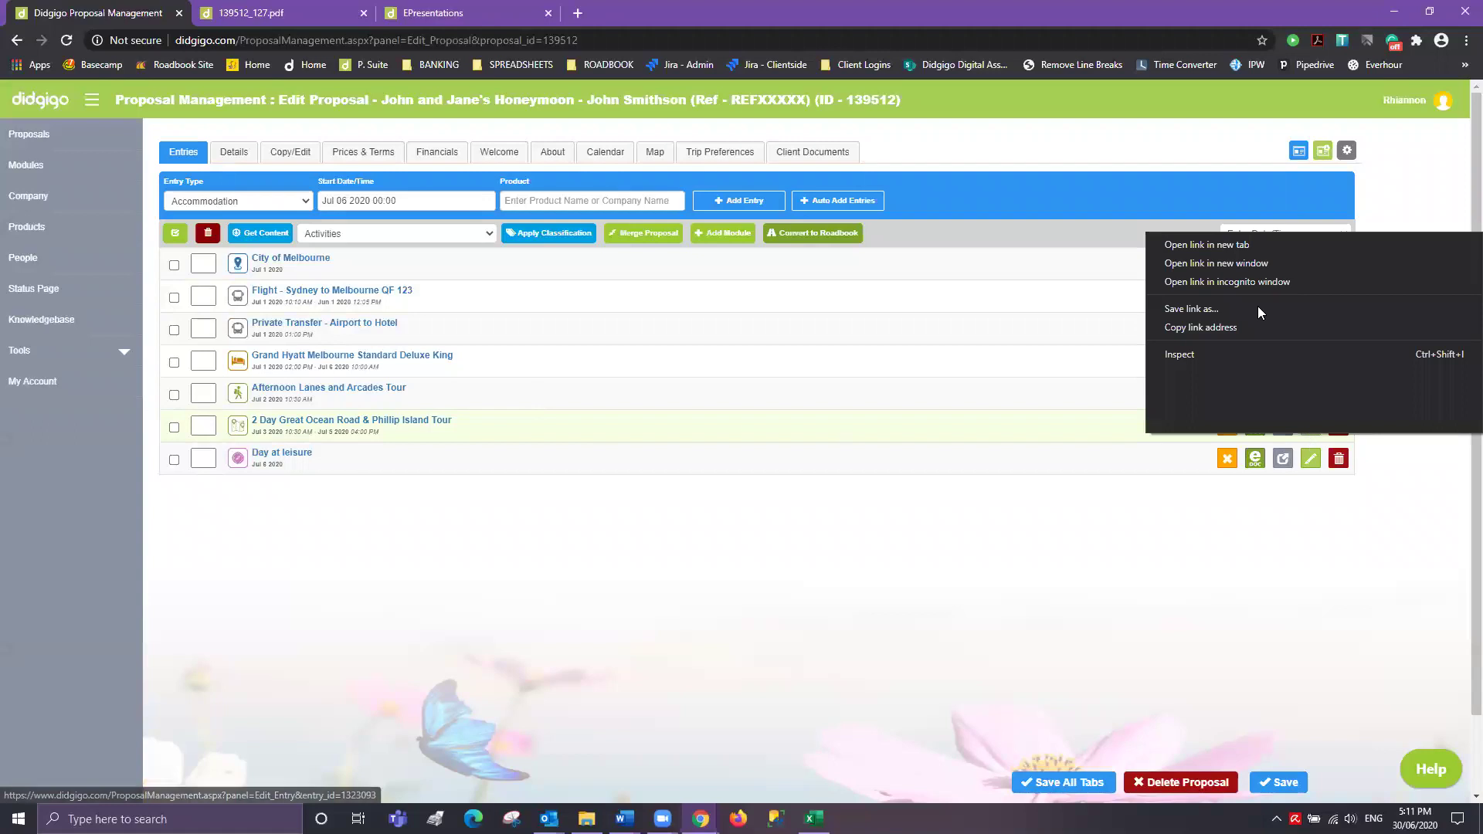
{"action": "left_click", "coordinate": [1184, 244]}
{"action": "left_click", "coordinate": [471, 13]}
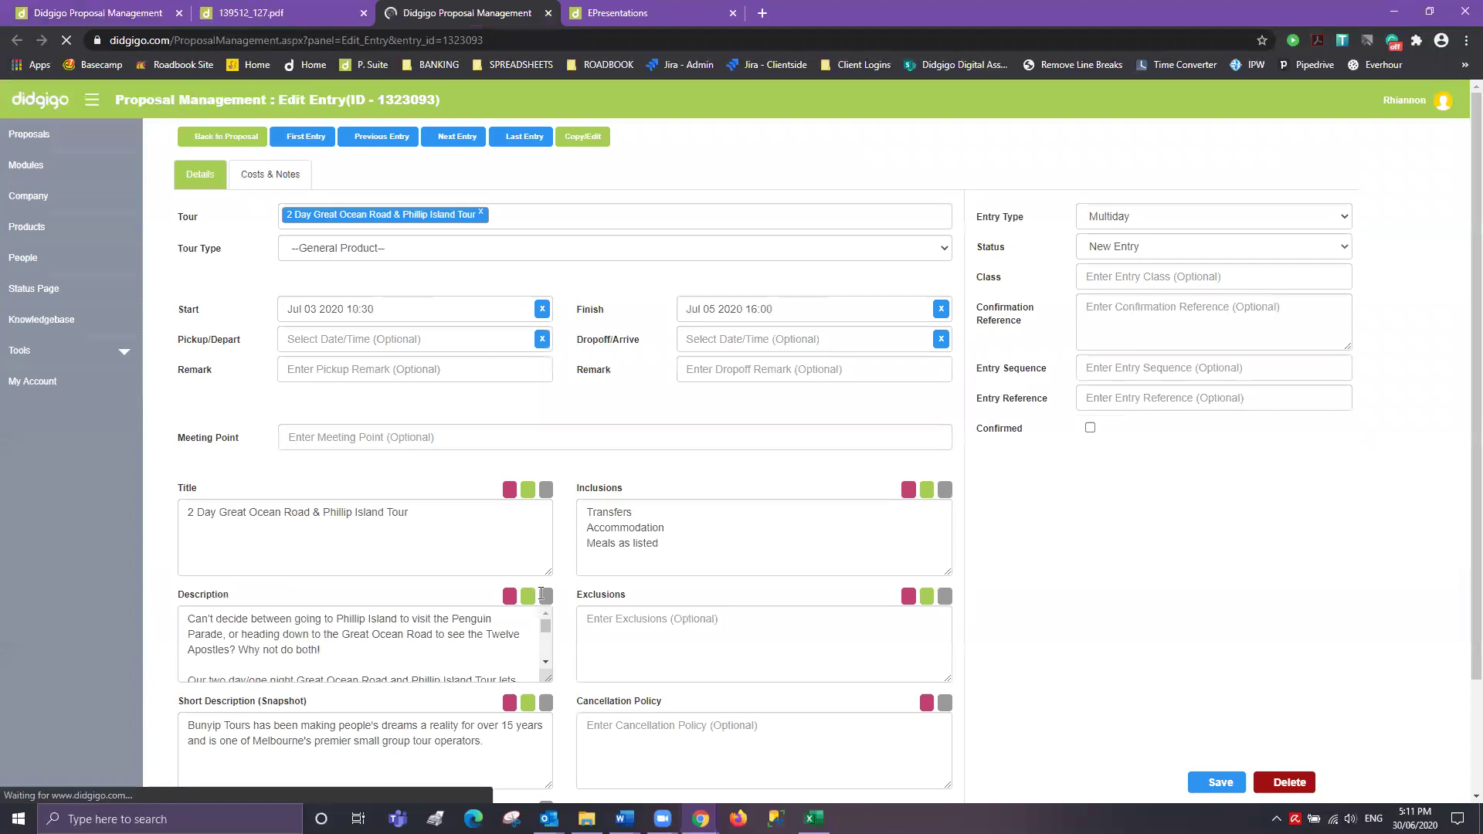
{"action": "left_click", "coordinate": [544, 595]}
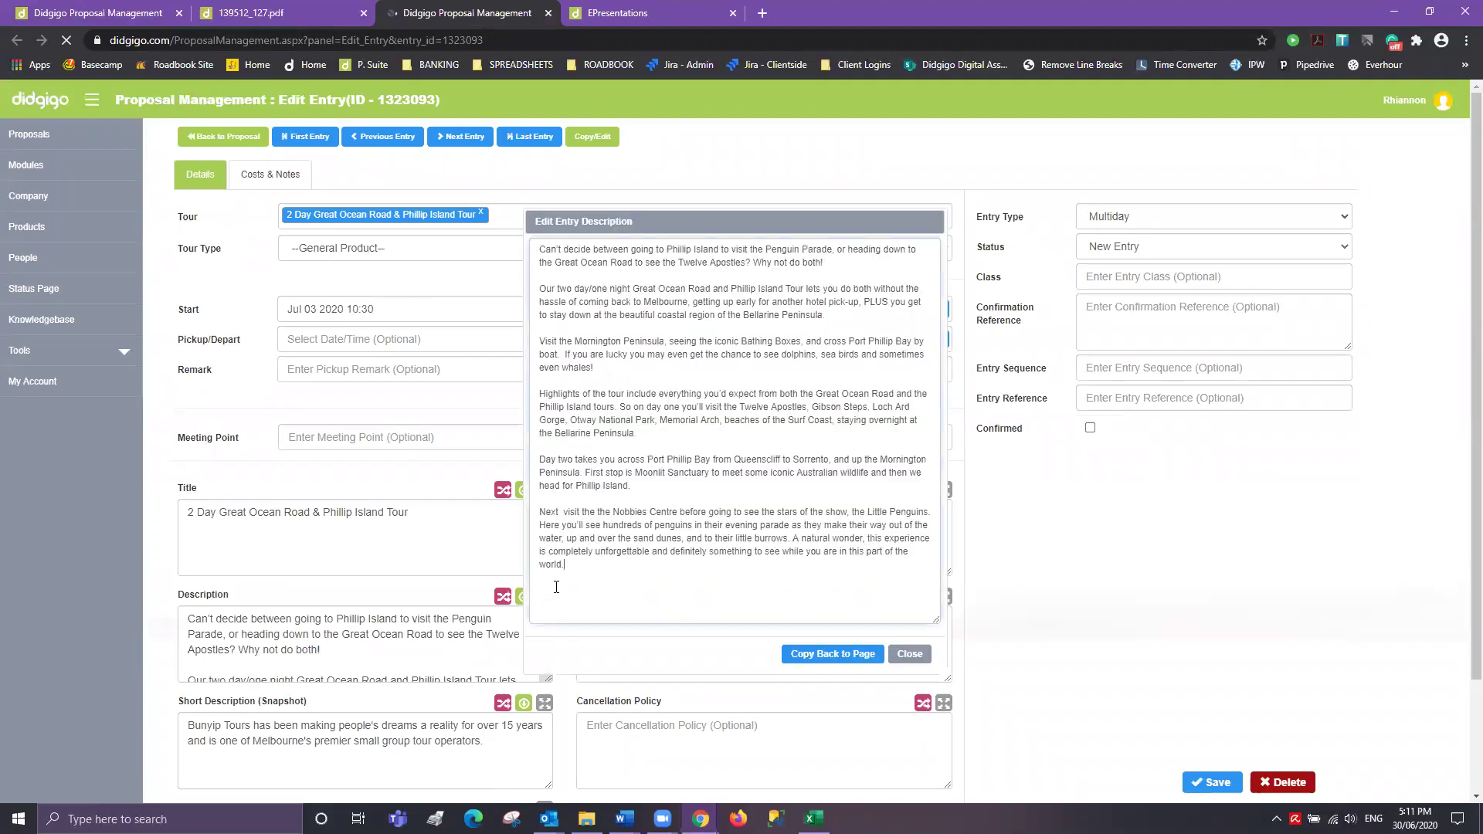
- Merge the opening and Highlights paragraphs, delete the Day two paragraph, and copy it back to the page
{"action": "left_click_drag", "start_coordinate": [644, 485], "coordinate": [537, 441]}
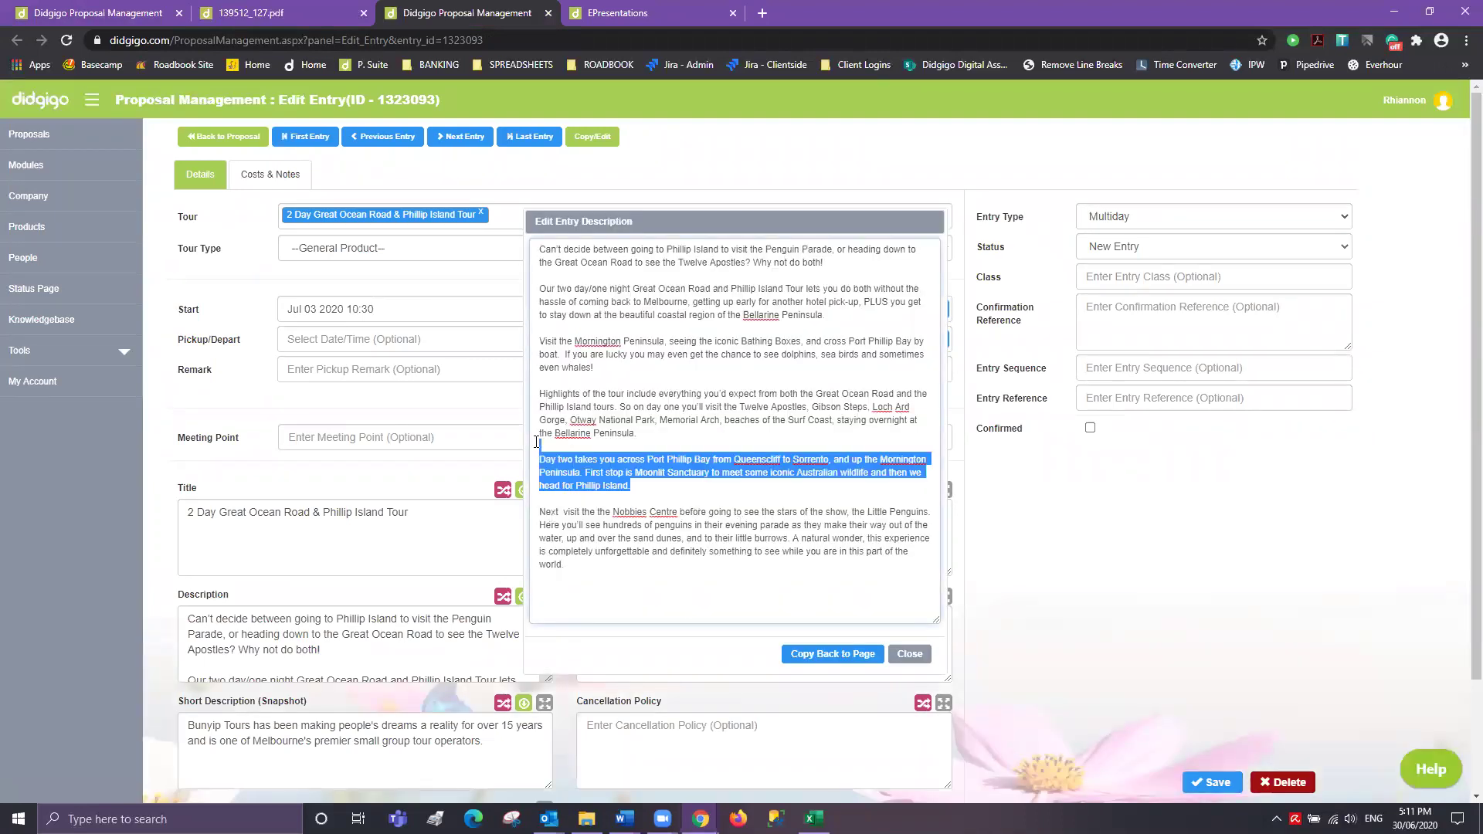
{"action": "left_click", "coordinate": [845, 262]}
{"action": "key", "text": "Delete"}
{"action": "key", "text": "Delete"}
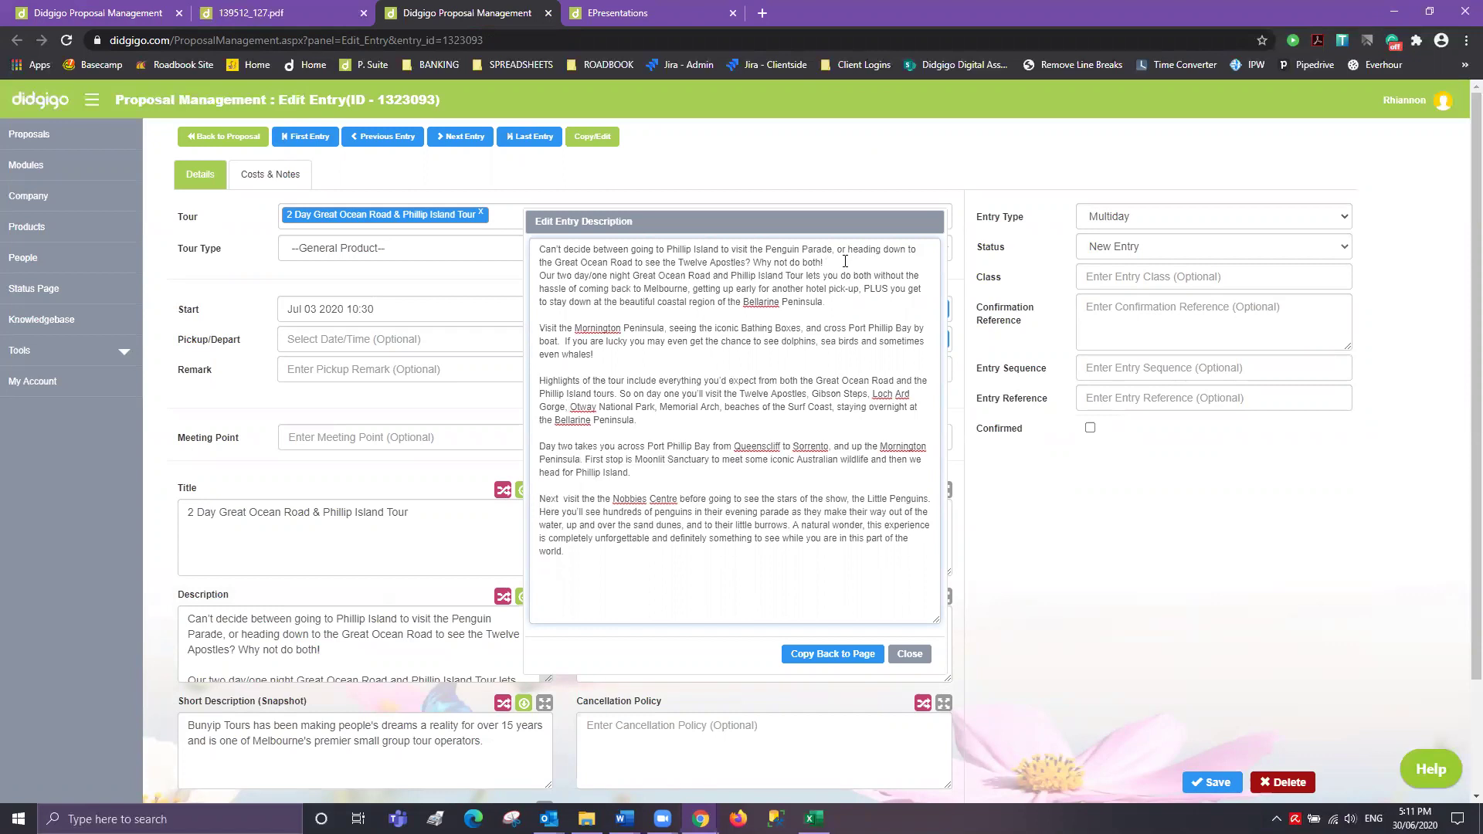
{"action": "key", "text": "Delete"}
{"action": "key", "text": "Delete"}
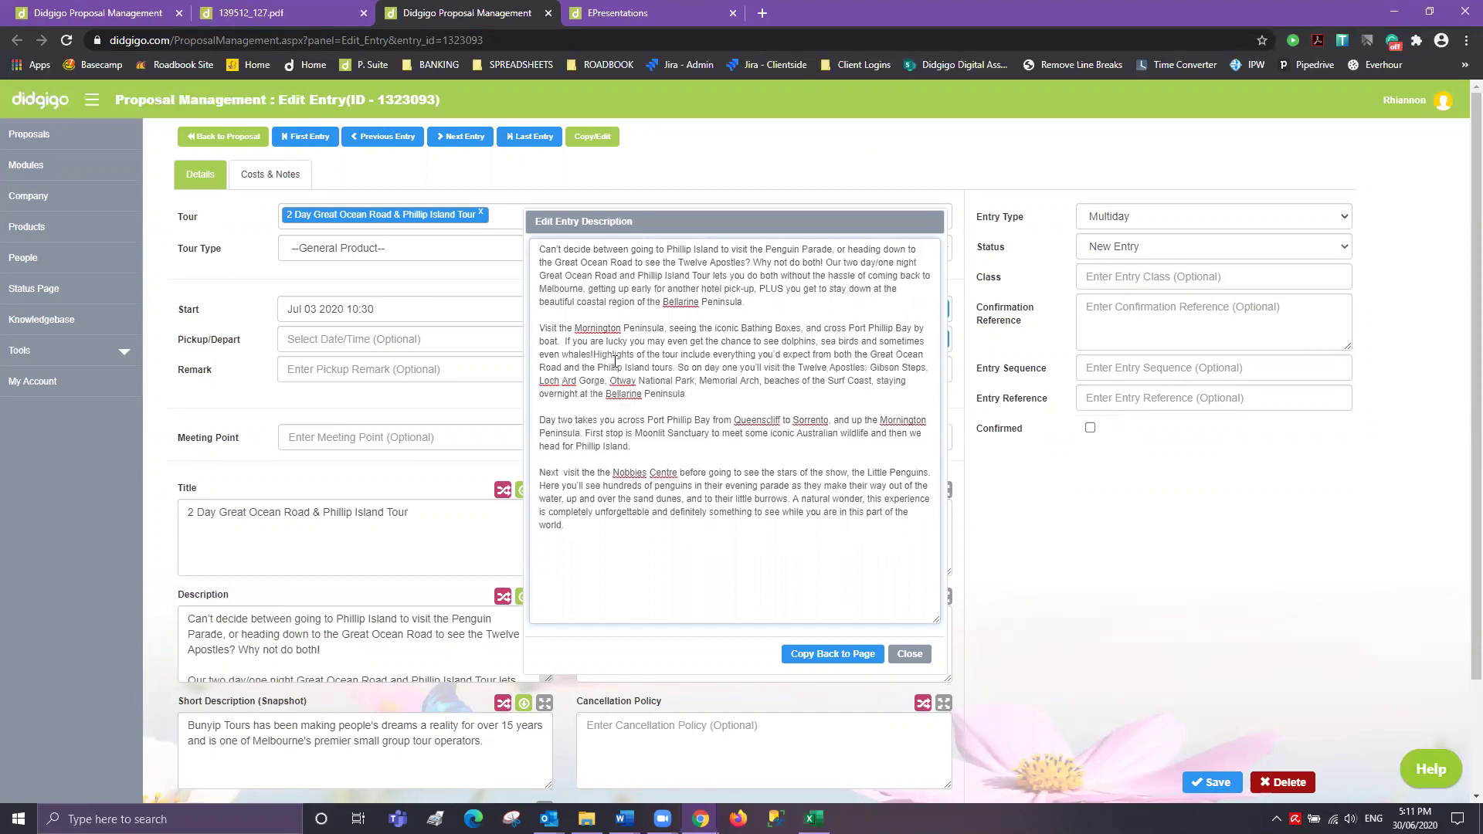
{"action": "left_click_drag", "start_coordinate": [631, 445], "coordinate": [539, 419]}
{"action": "key", "text": "Delete"}
{"action": "key", "text": "Delete"}
{"action": "left_click", "coordinate": [814, 656]}
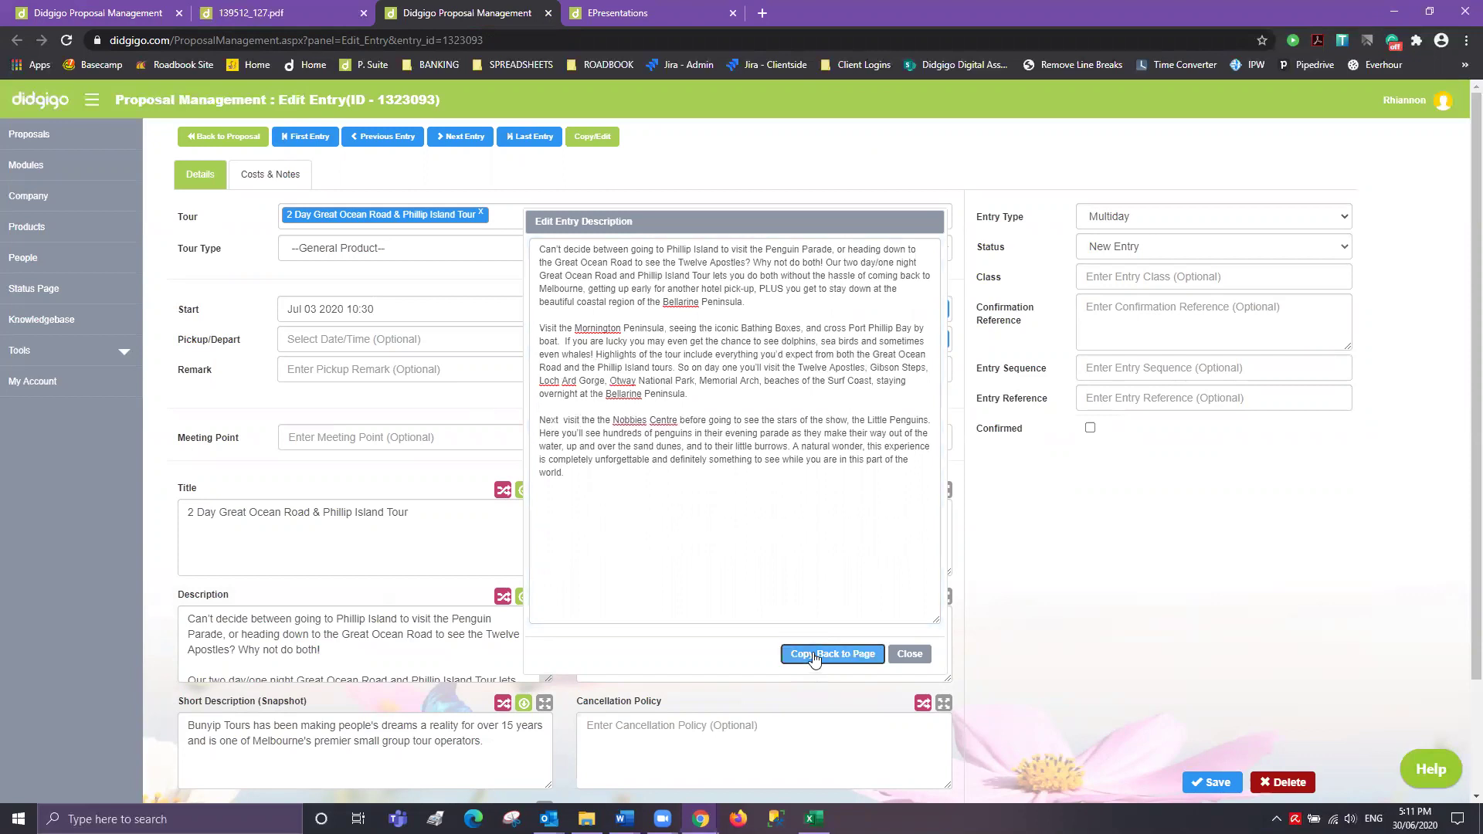
{"action": "left_click", "coordinate": [814, 656]}
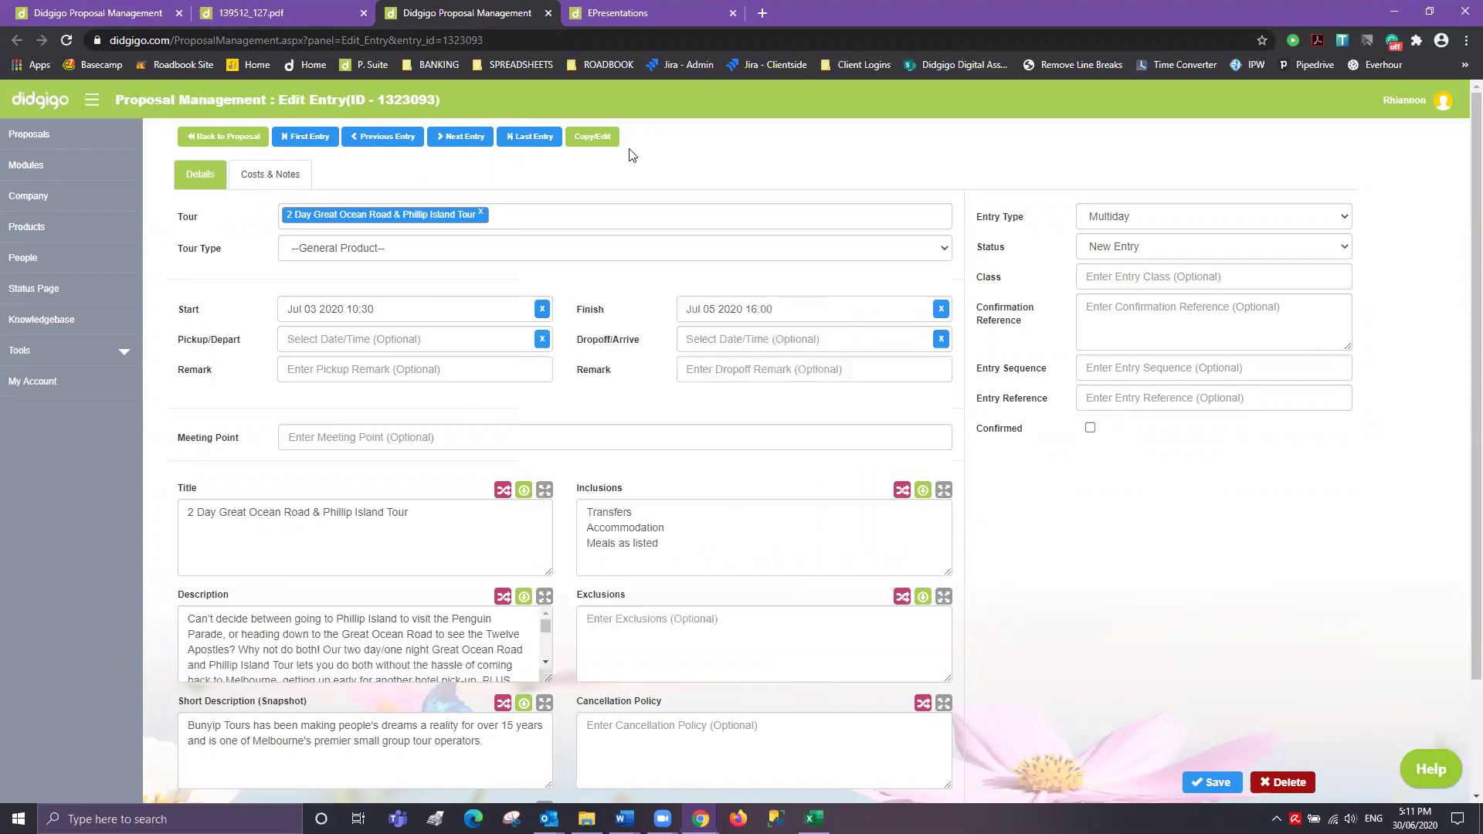
{"action": "left_click", "coordinate": [269, 12]}
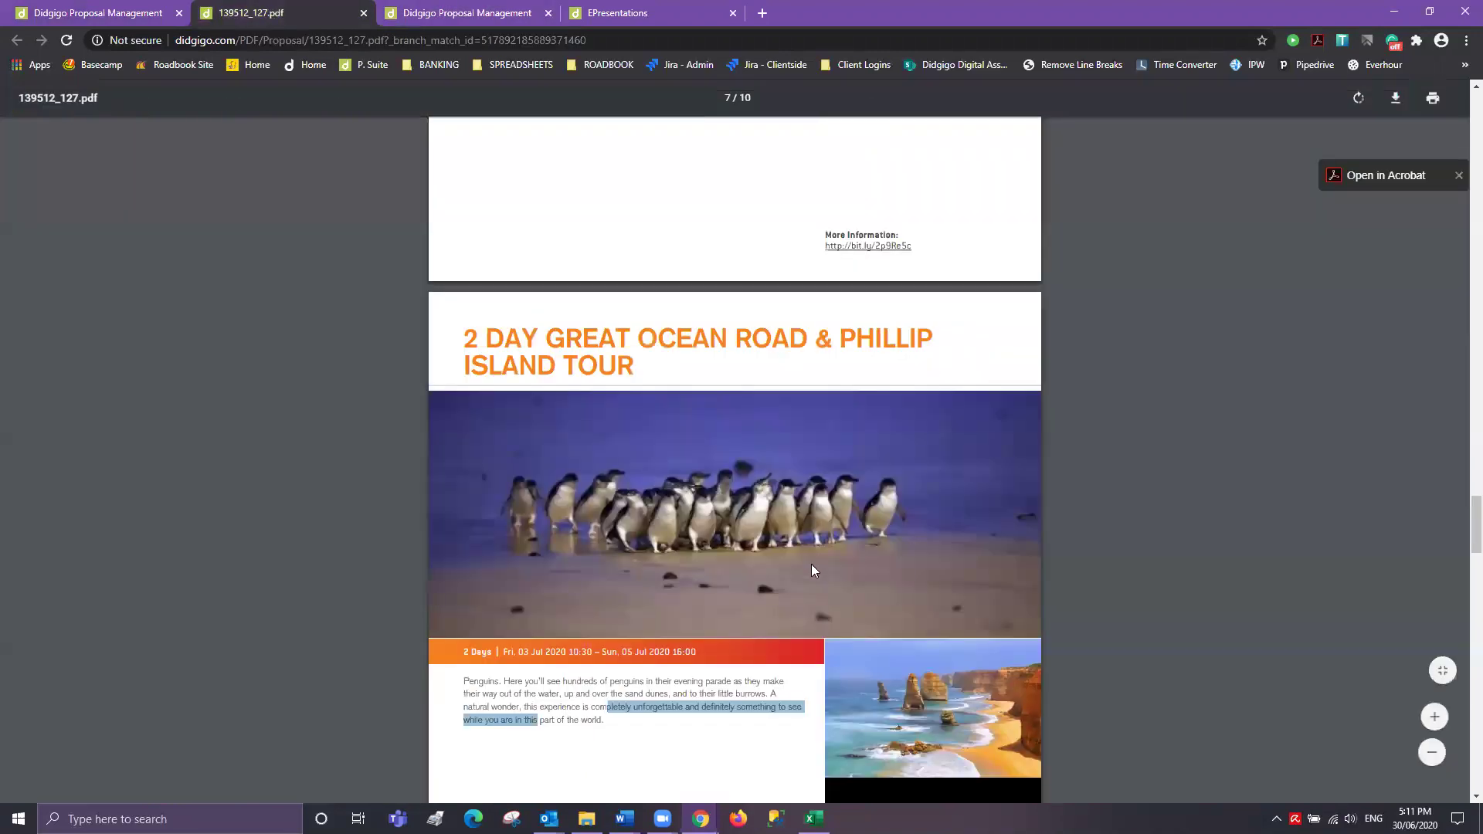
- Scroll through the final PDF page and check the price table figures
{"action": "scroll", "coordinate": [558, 618], "scroll_direction": "down", "scroll_amount": 1}
{"action": "scroll", "coordinate": [641, 550], "scroll_direction": "up", "scroll_amount": 8}
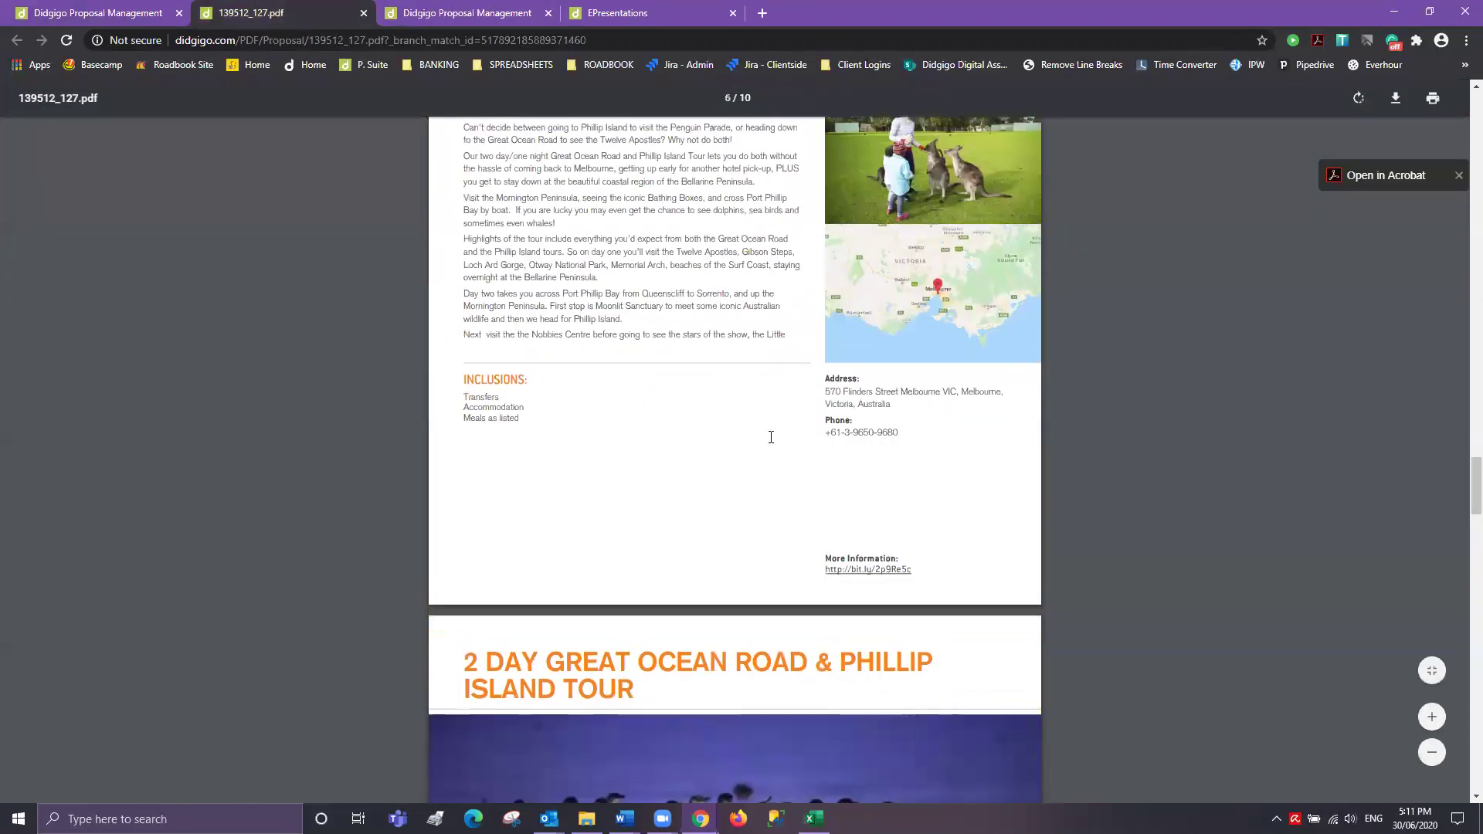
{"action": "scroll", "coordinate": [644, 579], "scroll_direction": "down", "scroll_amount": 8}
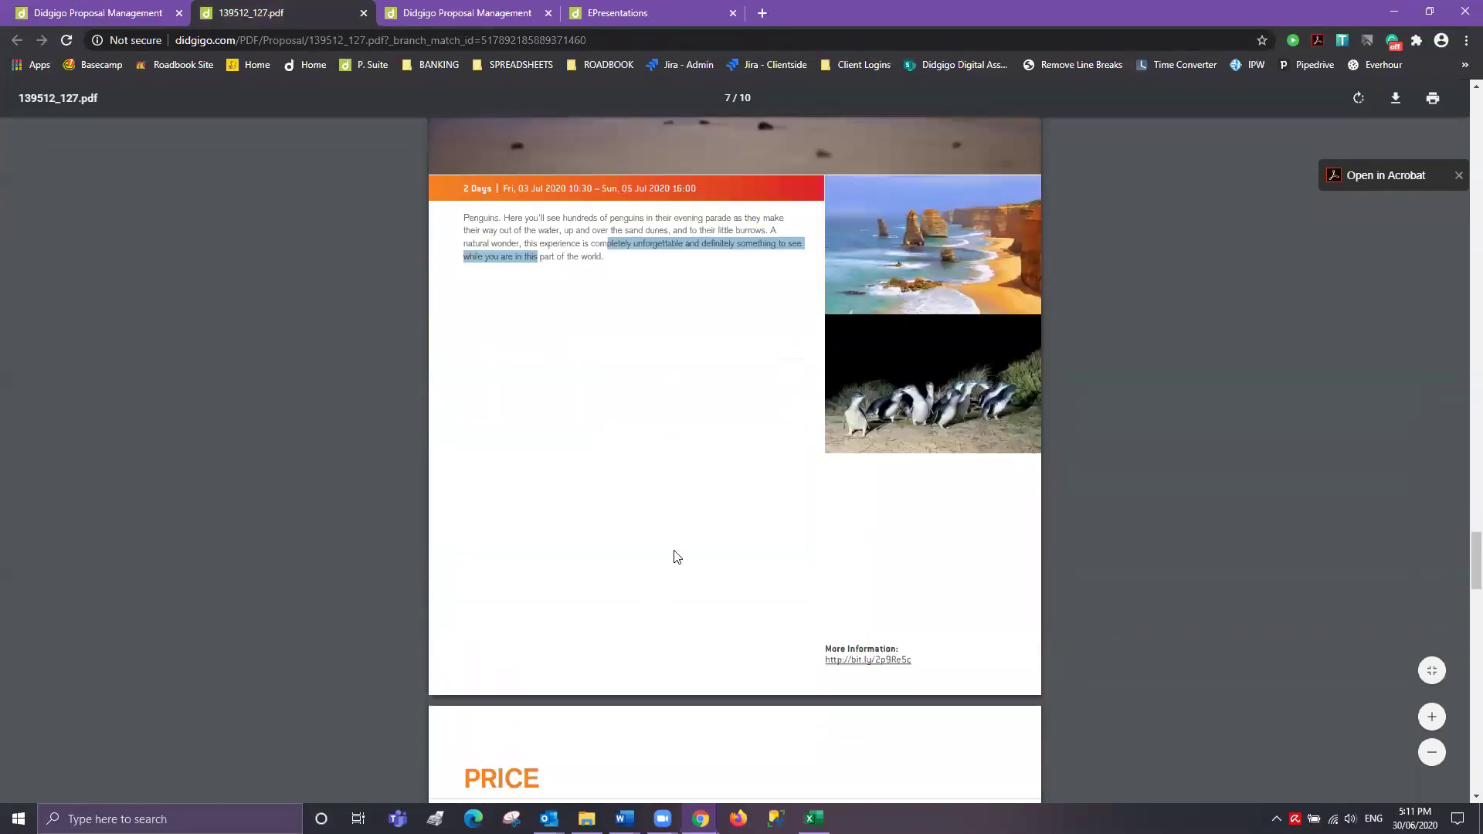
{"action": "scroll", "coordinate": [698, 526], "scroll_direction": "down", "scroll_amount": 3}
{"action": "scroll", "coordinate": [712, 522], "scroll_direction": "down", "scroll_amount": 2}
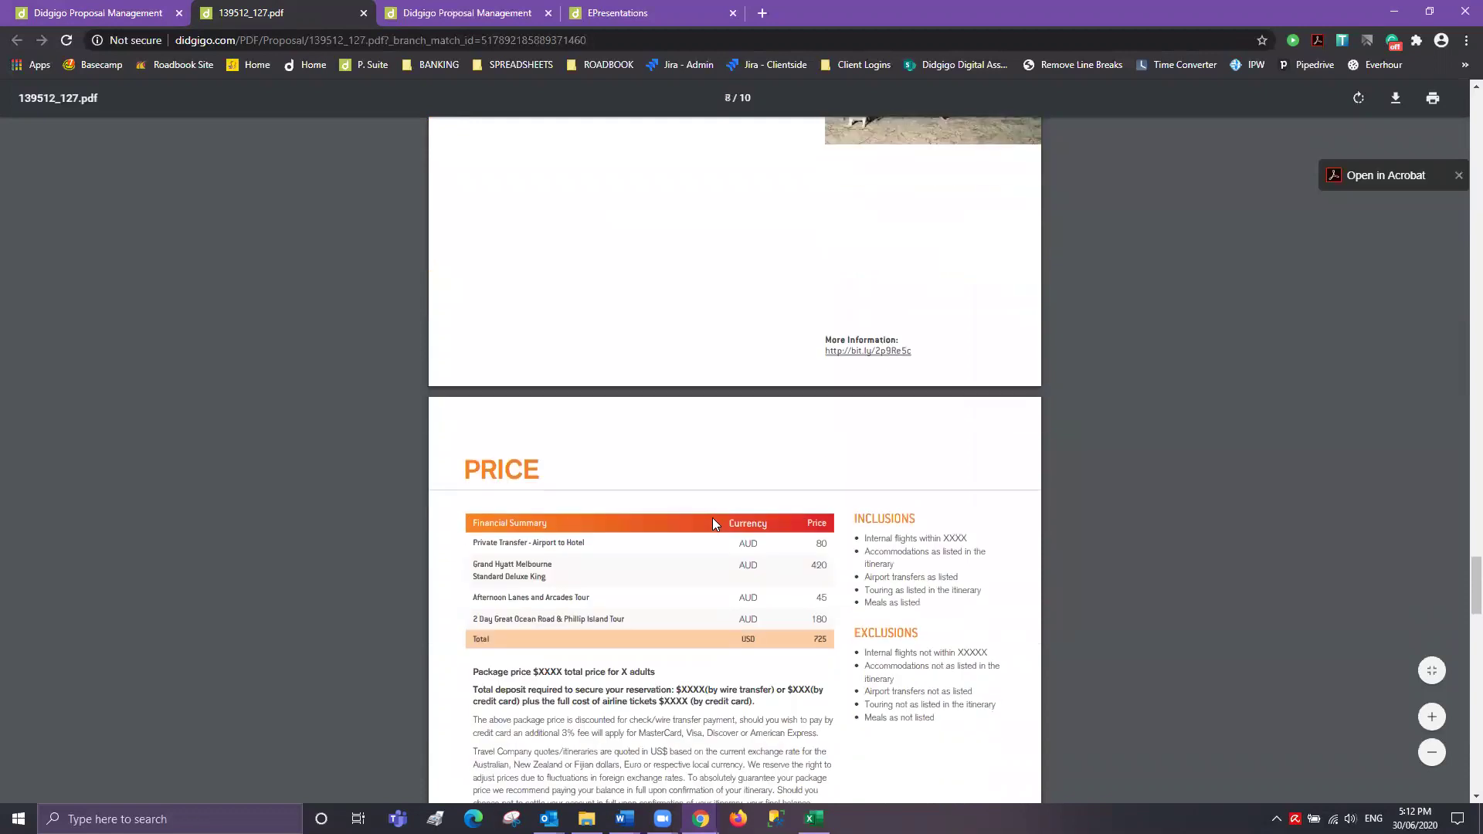
{"action": "scroll", "coordinate": [698, 417], "scroll_direction": "down", "scroll_amount": 2}
{"action": "scroll", "coordinate": [701, 417], "scroll_direction": "down", "scroll_amount": 1}
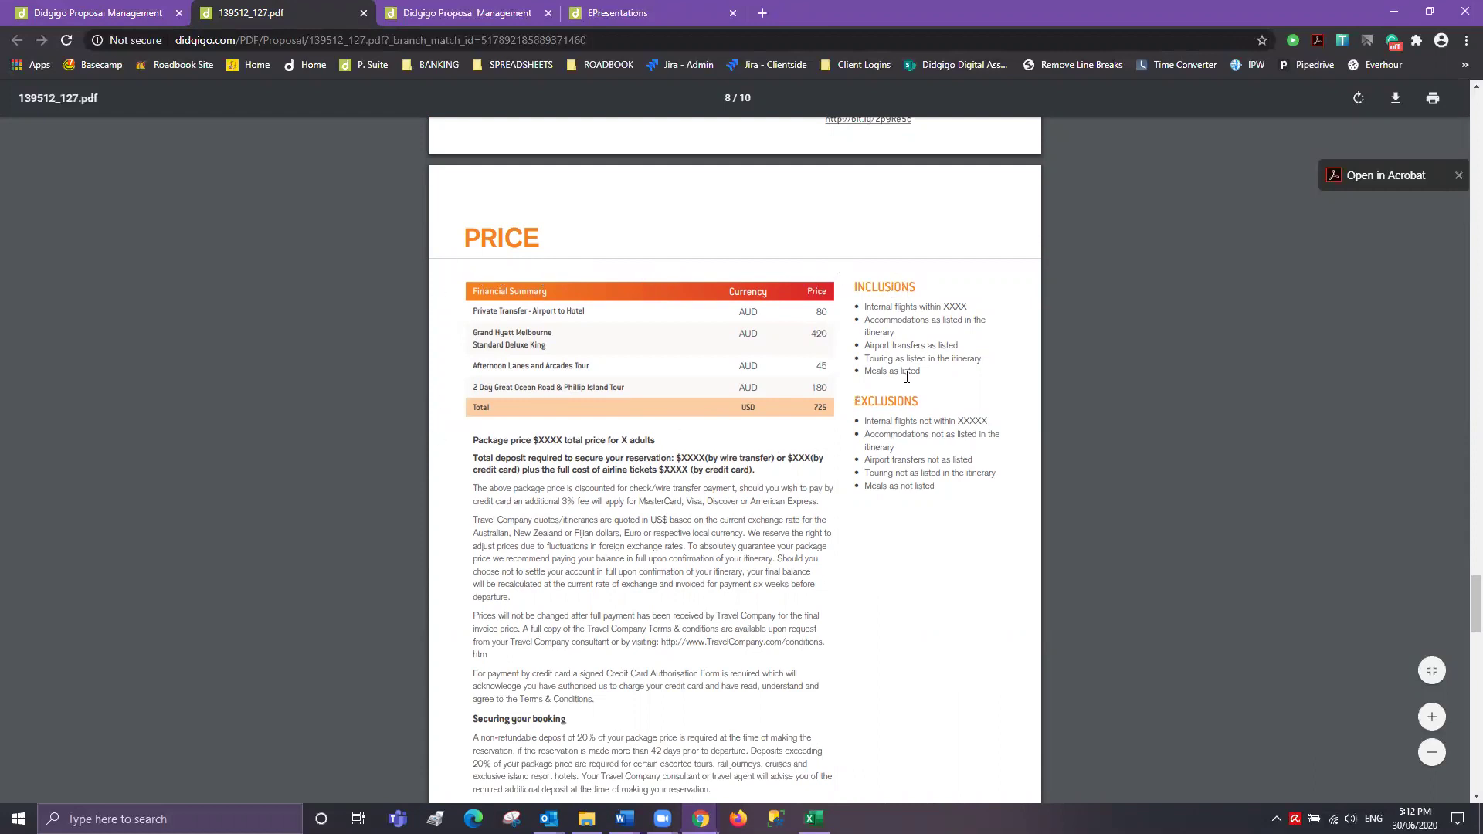
{"action": "left_click_drag", "start_coordinate": [753, 457], "coordinate": [771, 458]}
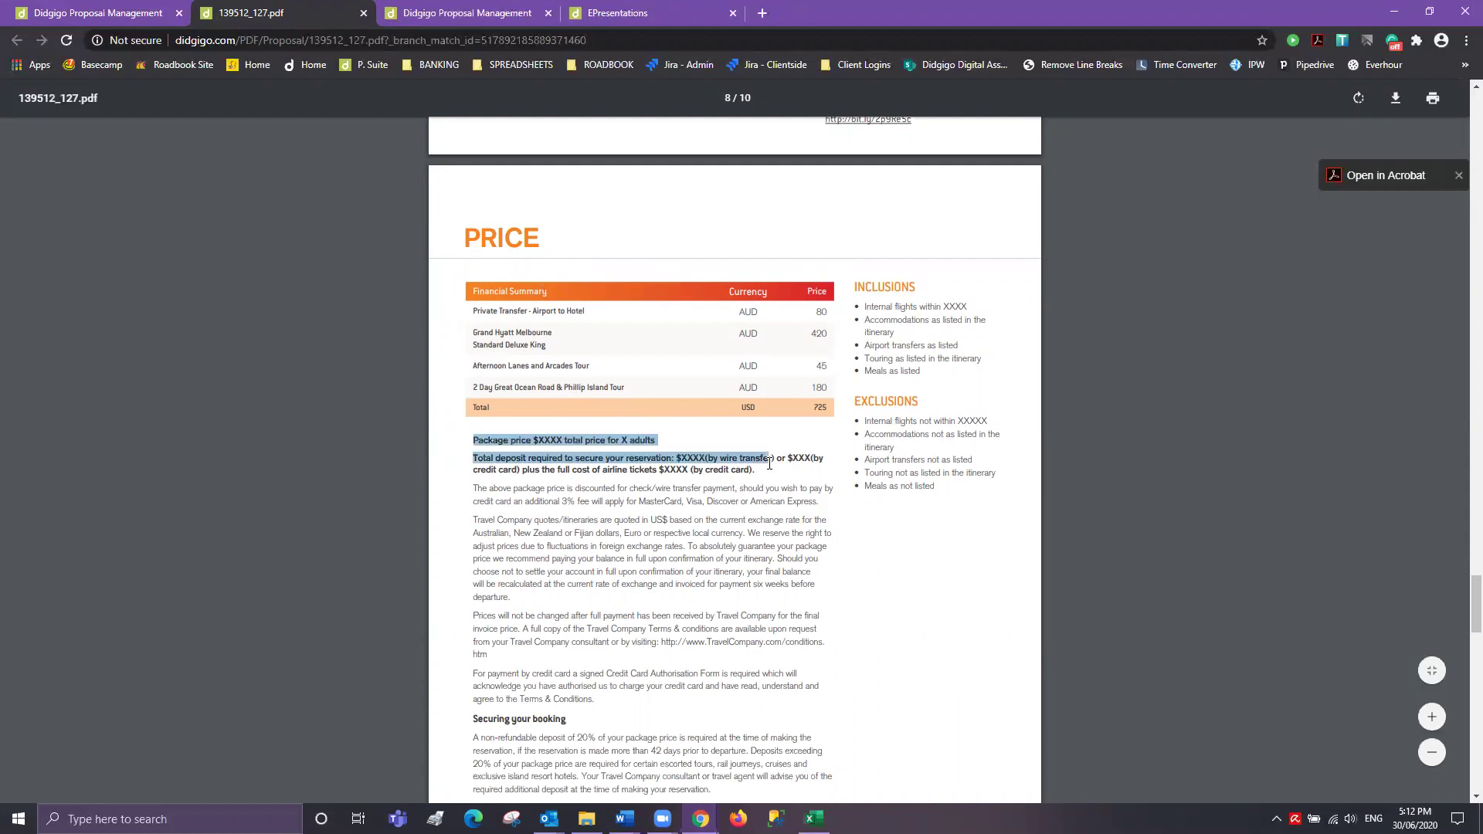
{"action": "scroll", "coordinate": [612, 369], "scroll_direction": "down", "scroll_amount": 2}
{"action": "scroll", "coordinate": [655, 635], "scroll_direction": "up", "scroll_amount": 3}
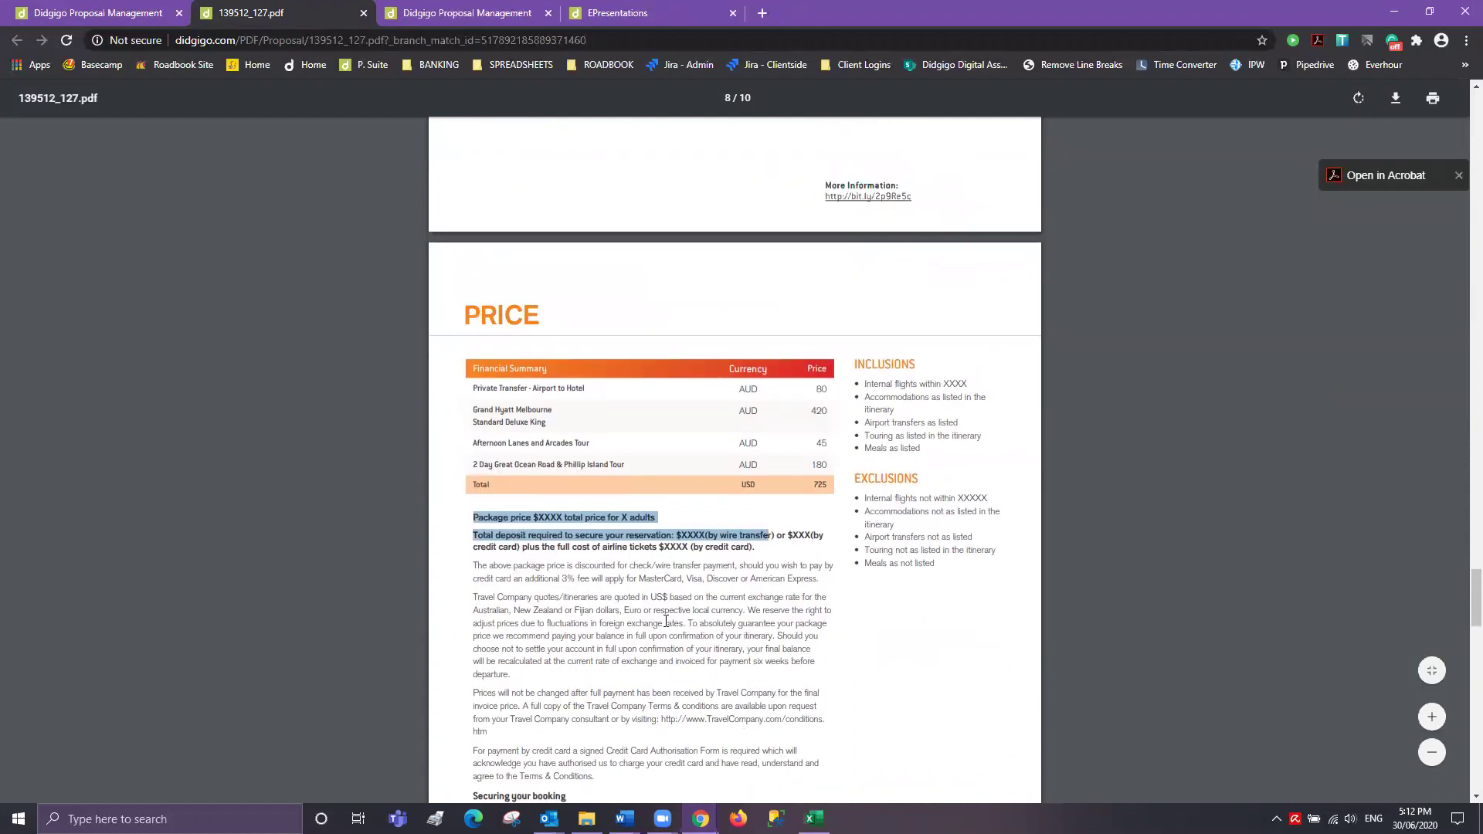
{"action": "left_click_drag", "start_coordinate": [833, 487], "coordinate": [780, 421]}
{"action": "left_click", "coordinate": [781, 419]}
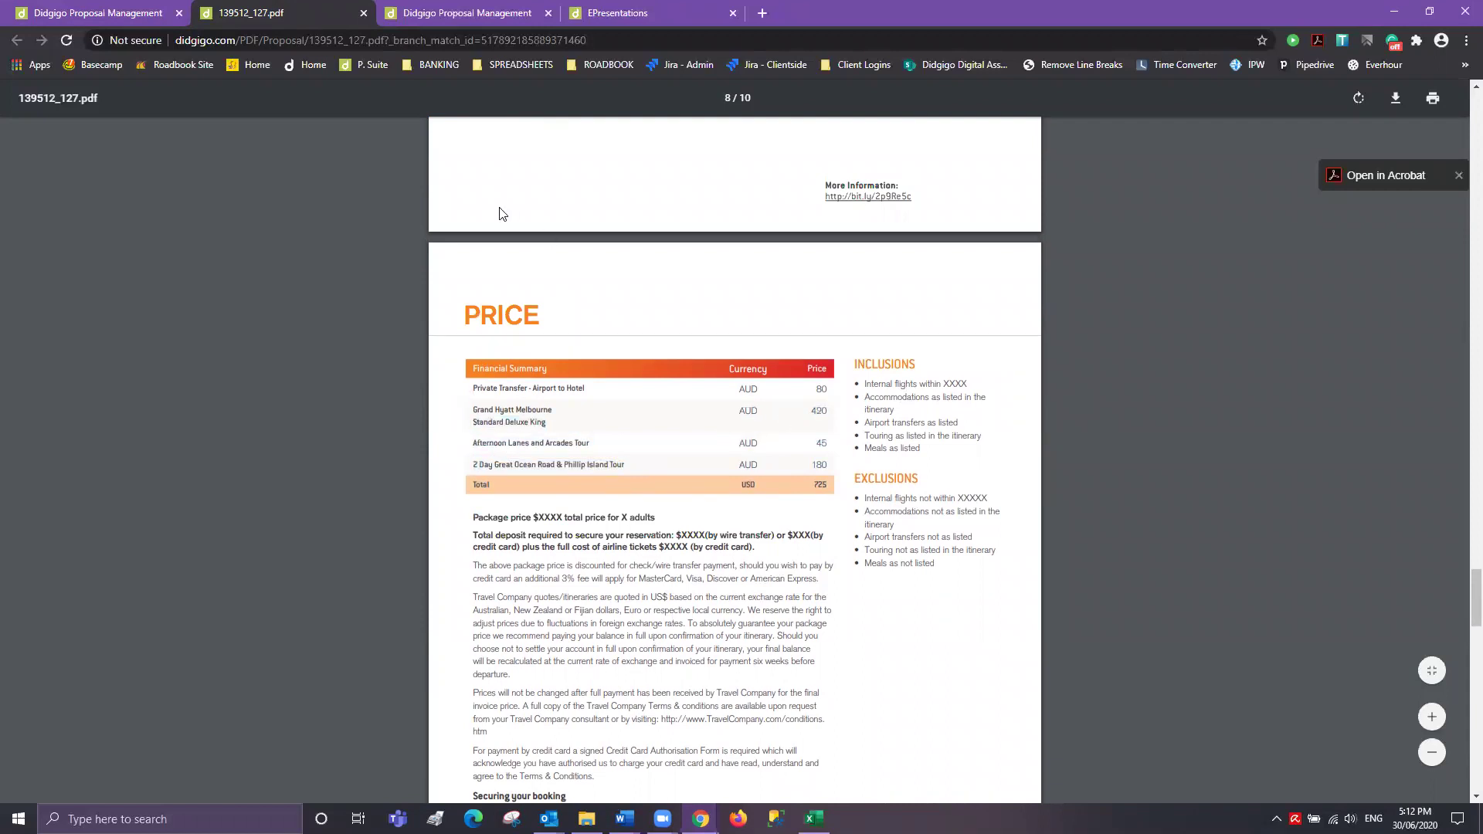
- Compare the proposal's 725.00 AUD Financials with the PDF PRICE page, then show the entries
{"action": "left_click", "coordinate": [124, 12]}
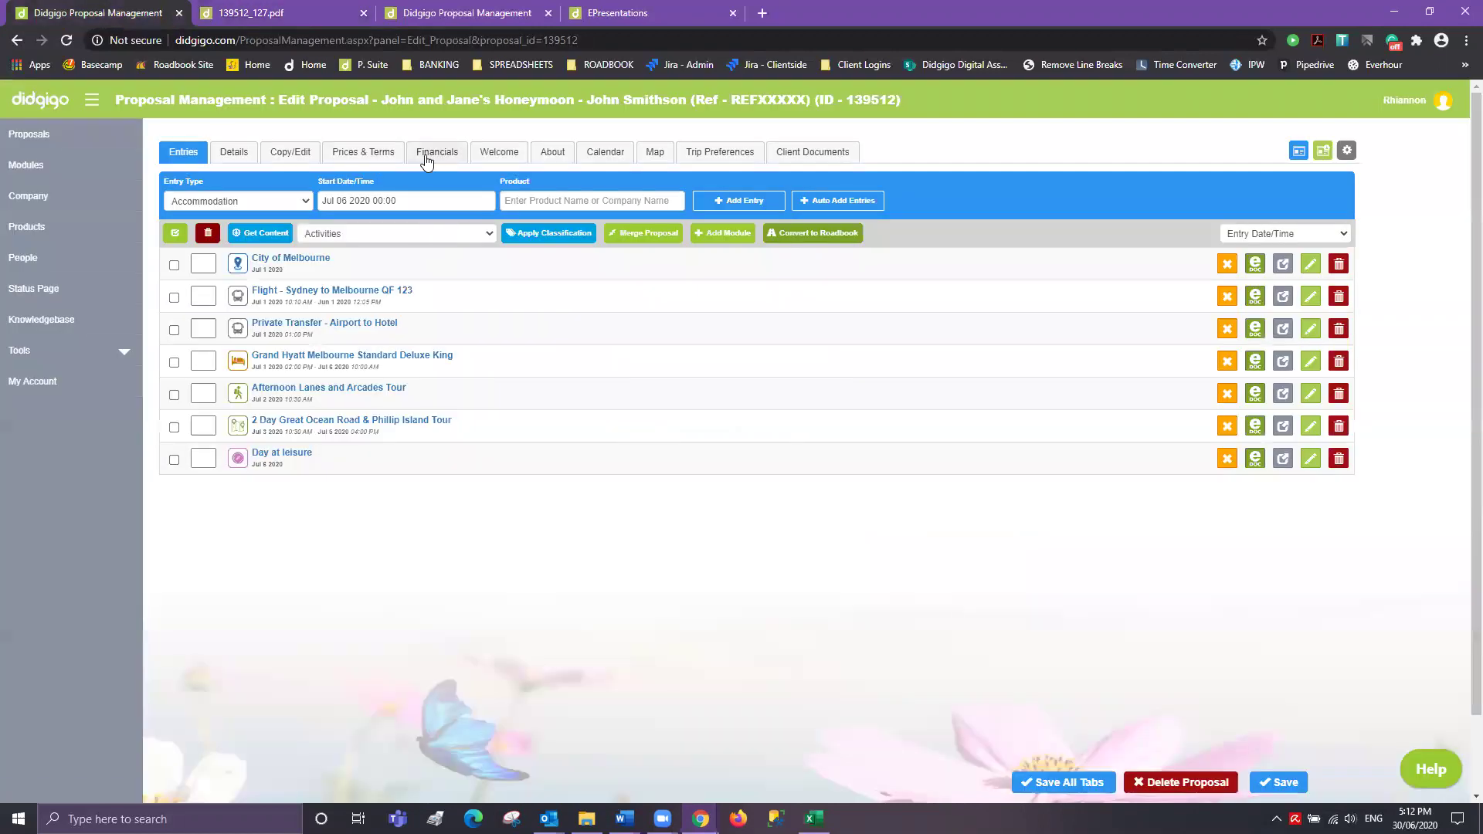
{"action": "left_click", "coordinate": [434, 151]}
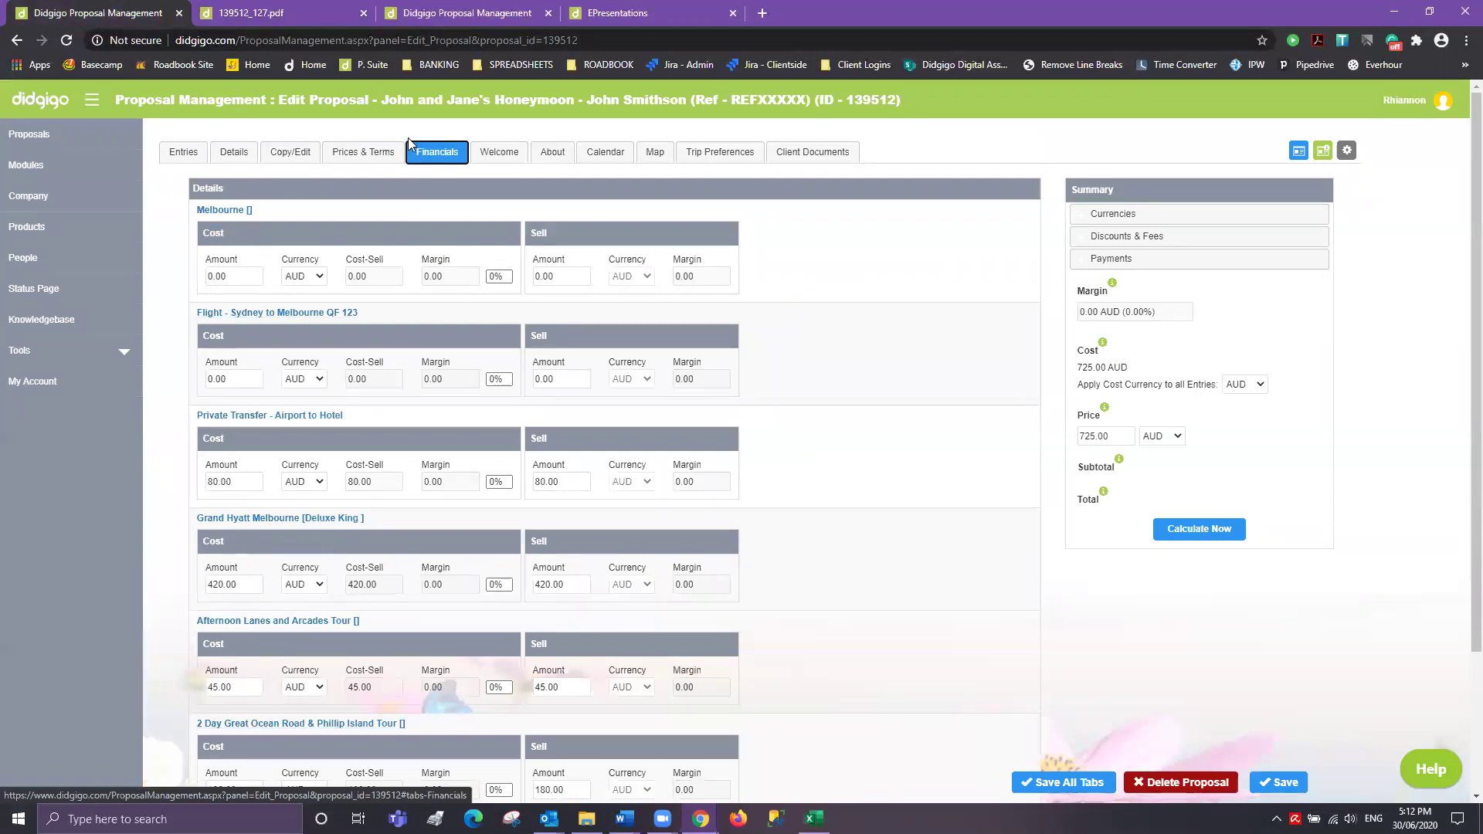
{"action": "left_click", "coordinate": [303, 13]}
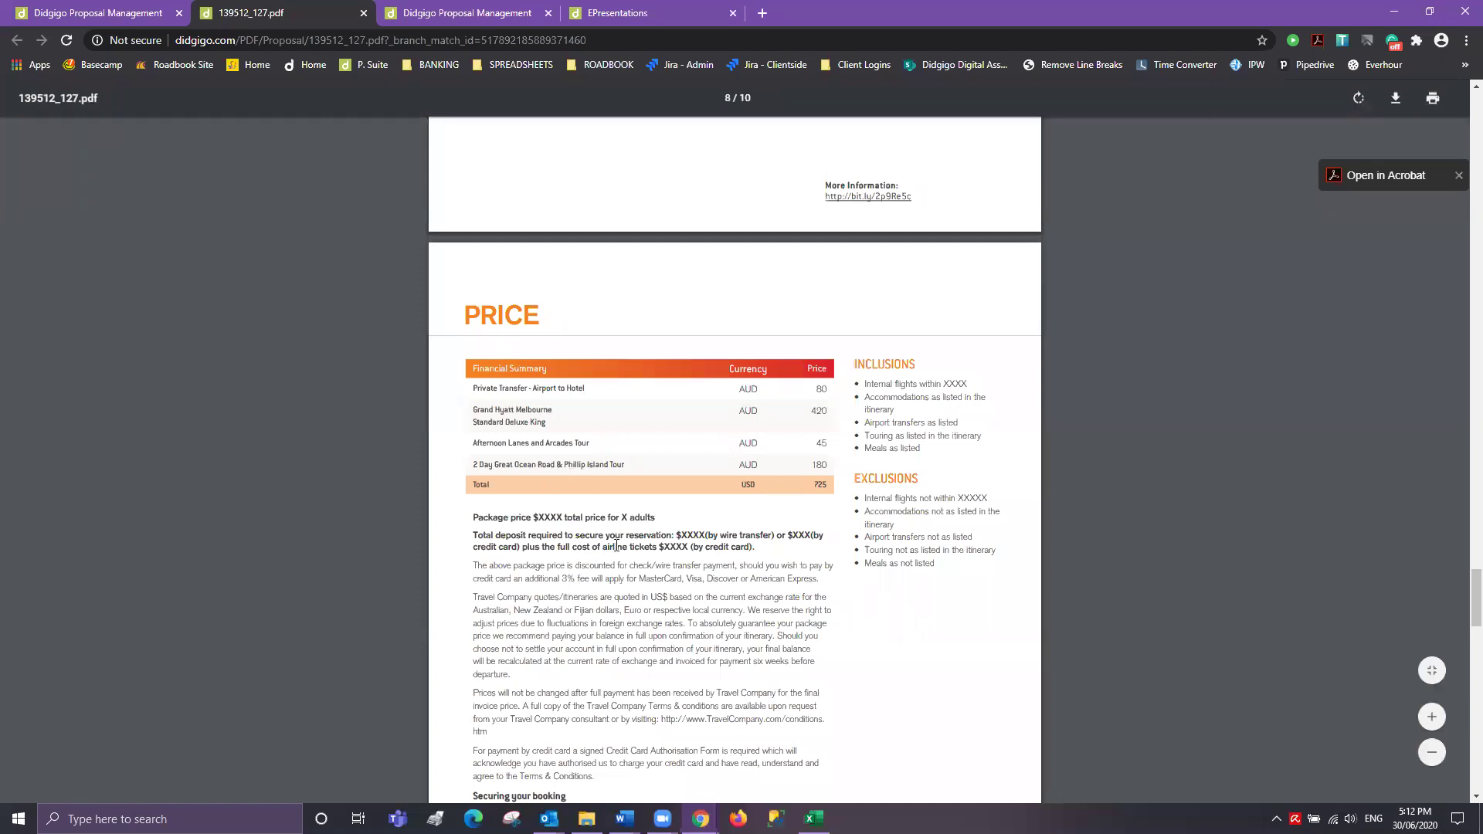
{"action": "scroll", "coordinate": [672, 510], "scroll_direction": "down", "scroll_amount": 6}
{"action": "scroll", "coordinate": [678, 508], "scroll_direction": "down", "scroll_amount": 8}
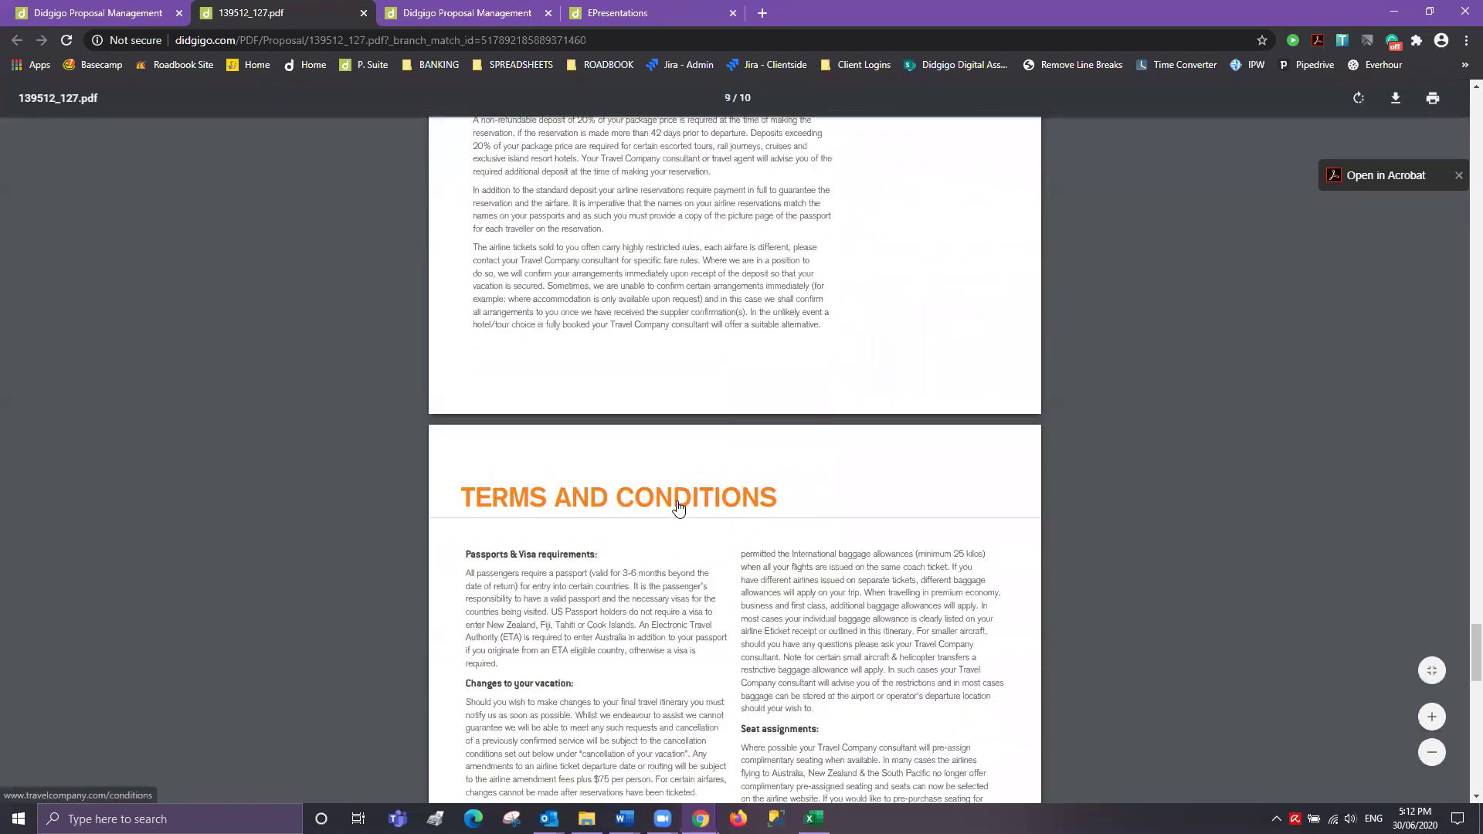
{"action": "scroll", "coordinate": [678, 508], "scroll_direction": "down", "scroll_amount": 8}
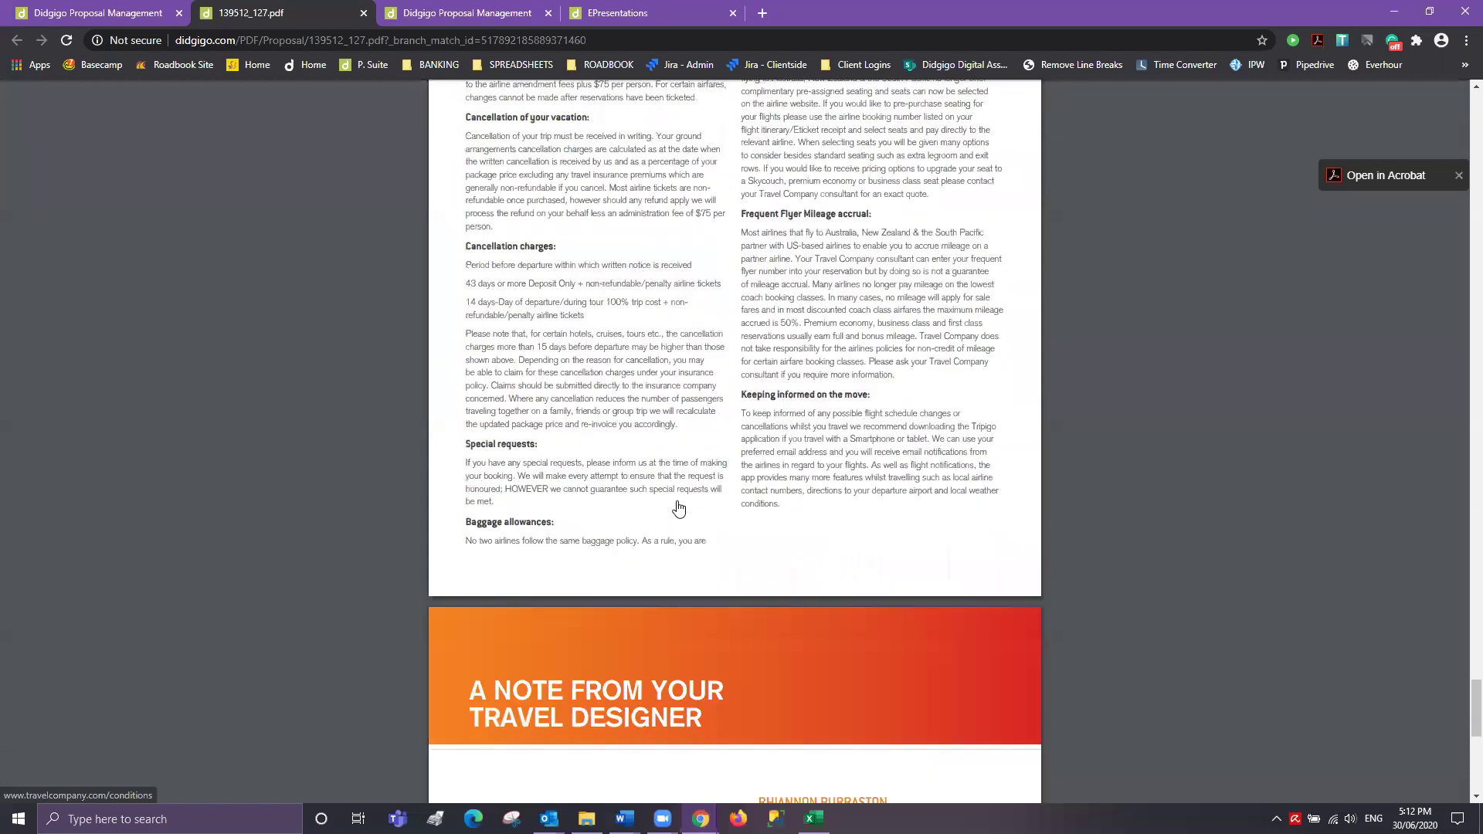
{"action": "scroll", "coordinate": [678, 507], "scroll_direction": "down", "scroll_amount": 2}
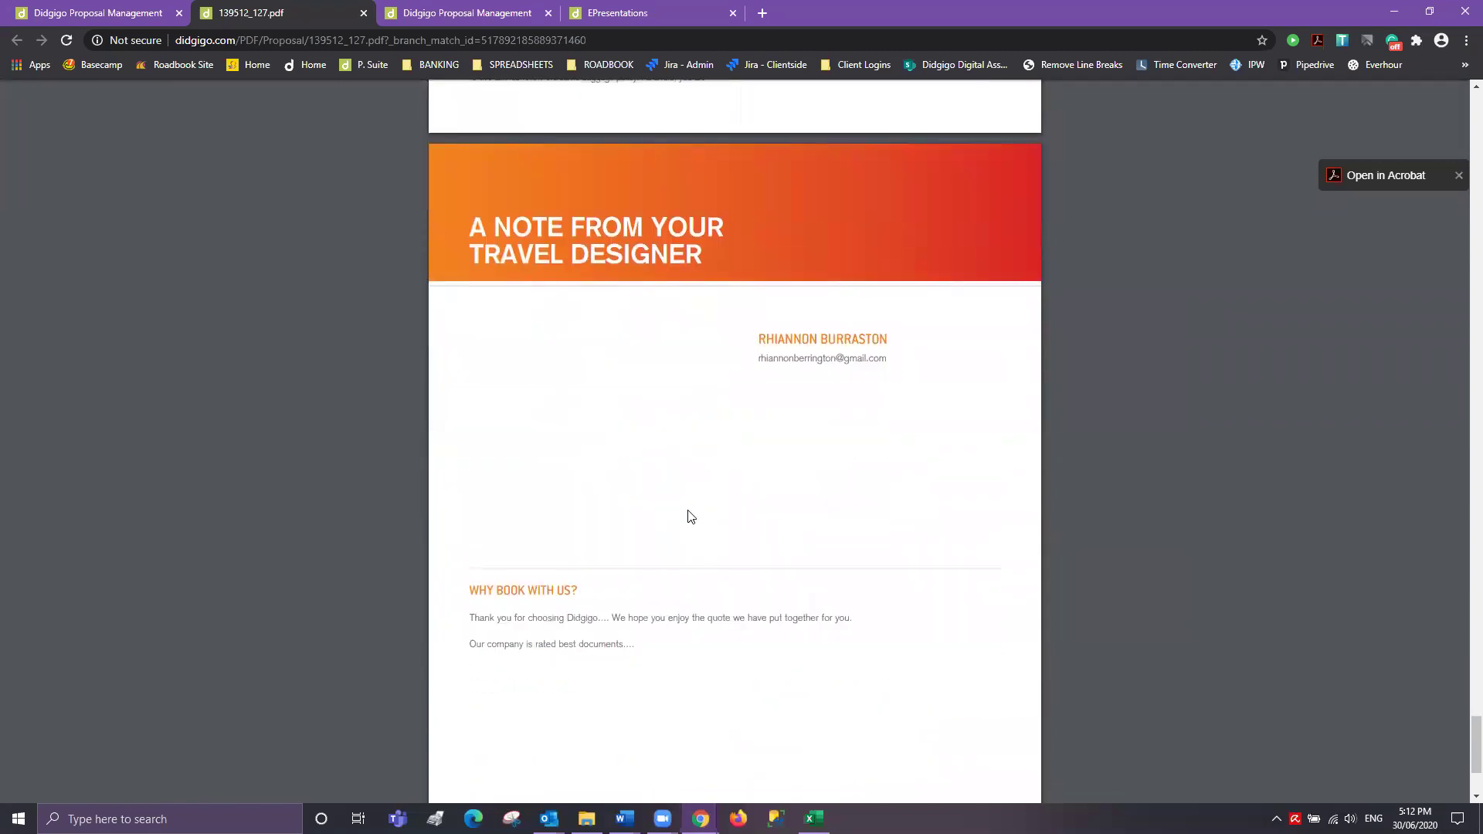
{"action": "scroll", "coordinate": [688, 517], "scroll_direction": "down", "scroll_amount": 2}
{"action": "scroll", "coordinate": [652, 337], "scroll_direction": "up", "scroll_amount": 2}
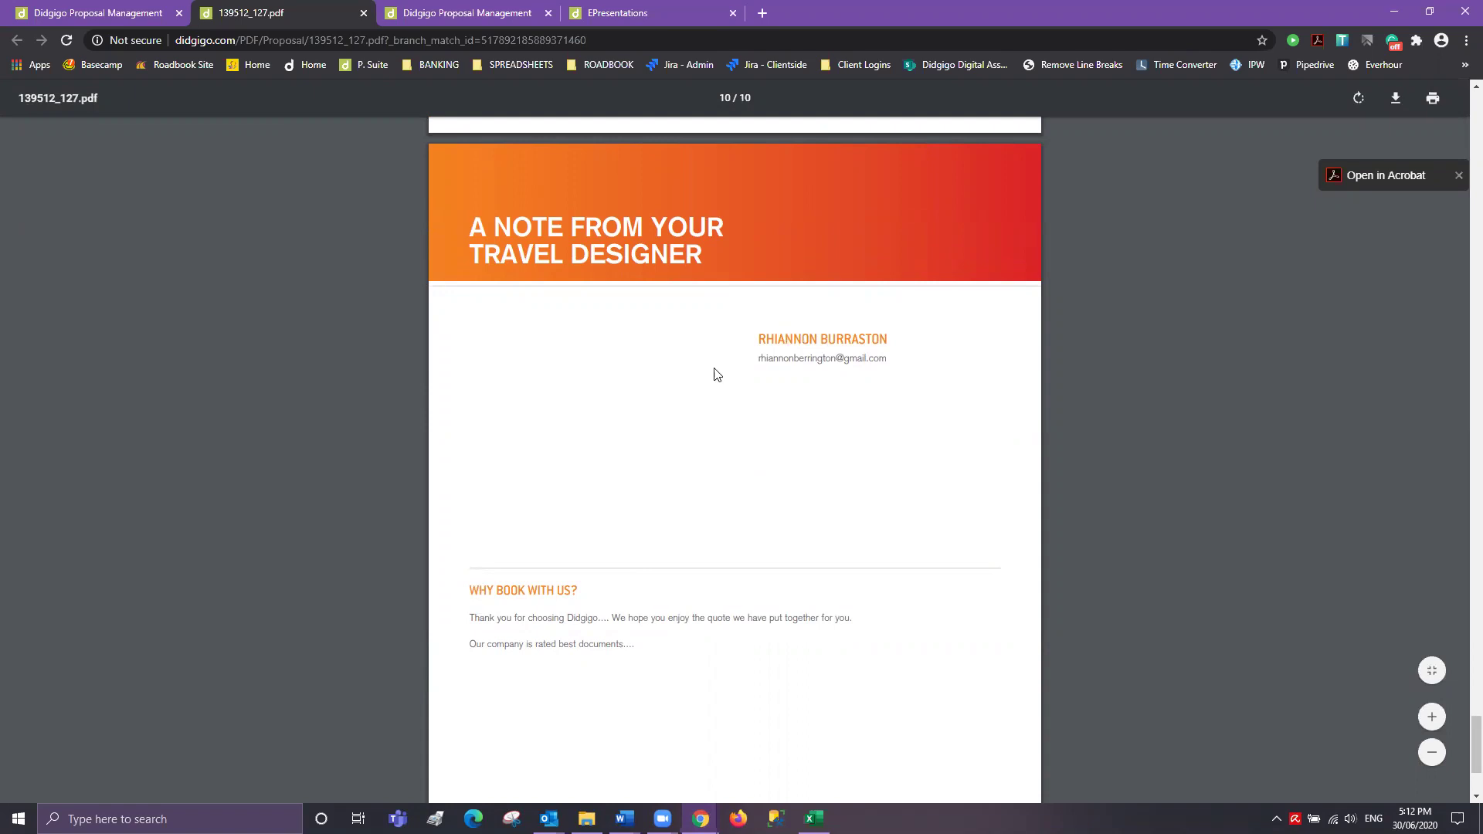
{"action": "scroll", "coordinate": [746, 480], "scroll_direction": "down", "scroll_amount": 3}
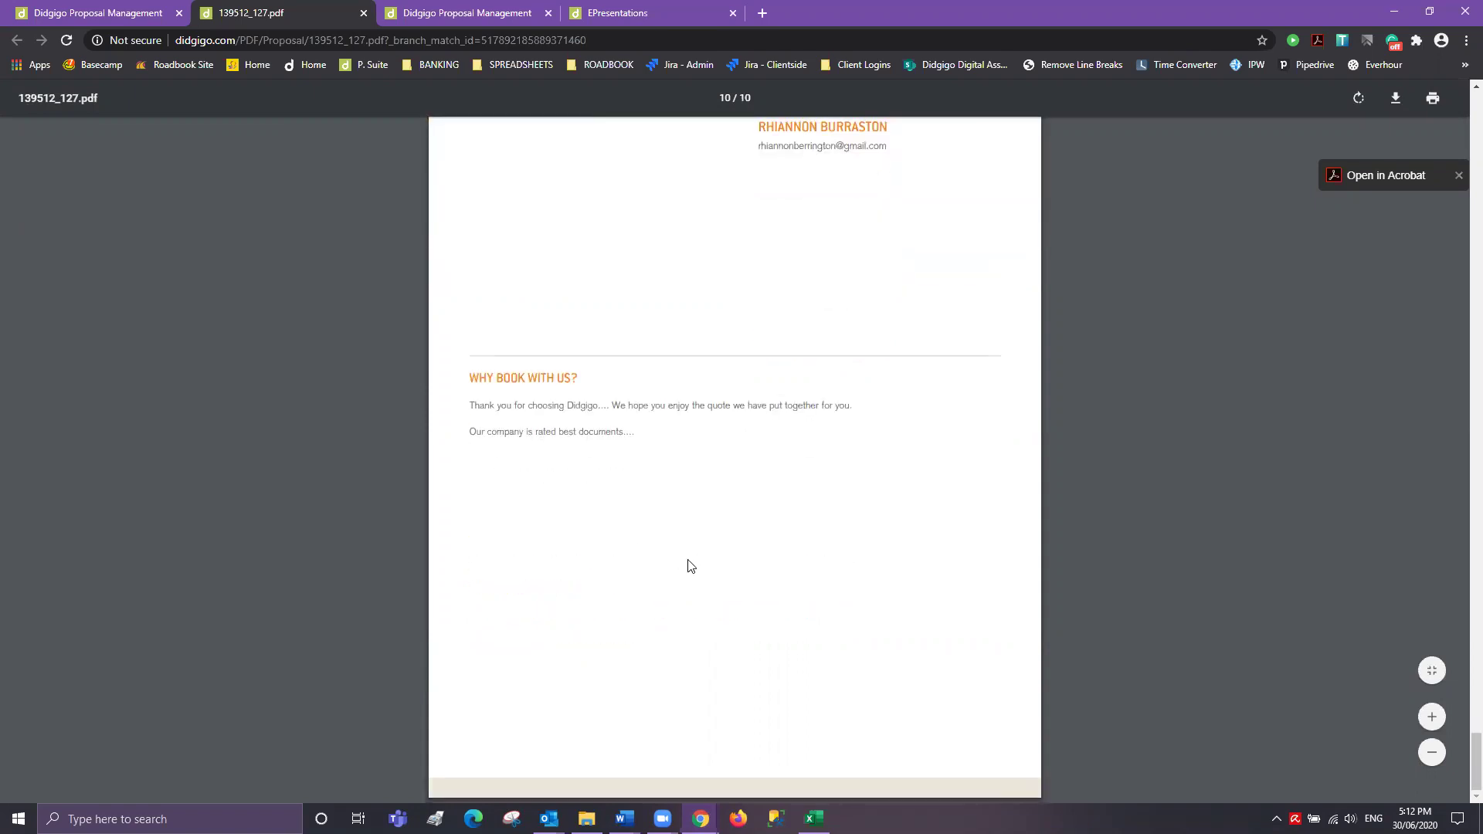
{"action": "scroll", "coordinate": [572, 592], "scroll_direction": "up", "scroll_amount": 3}
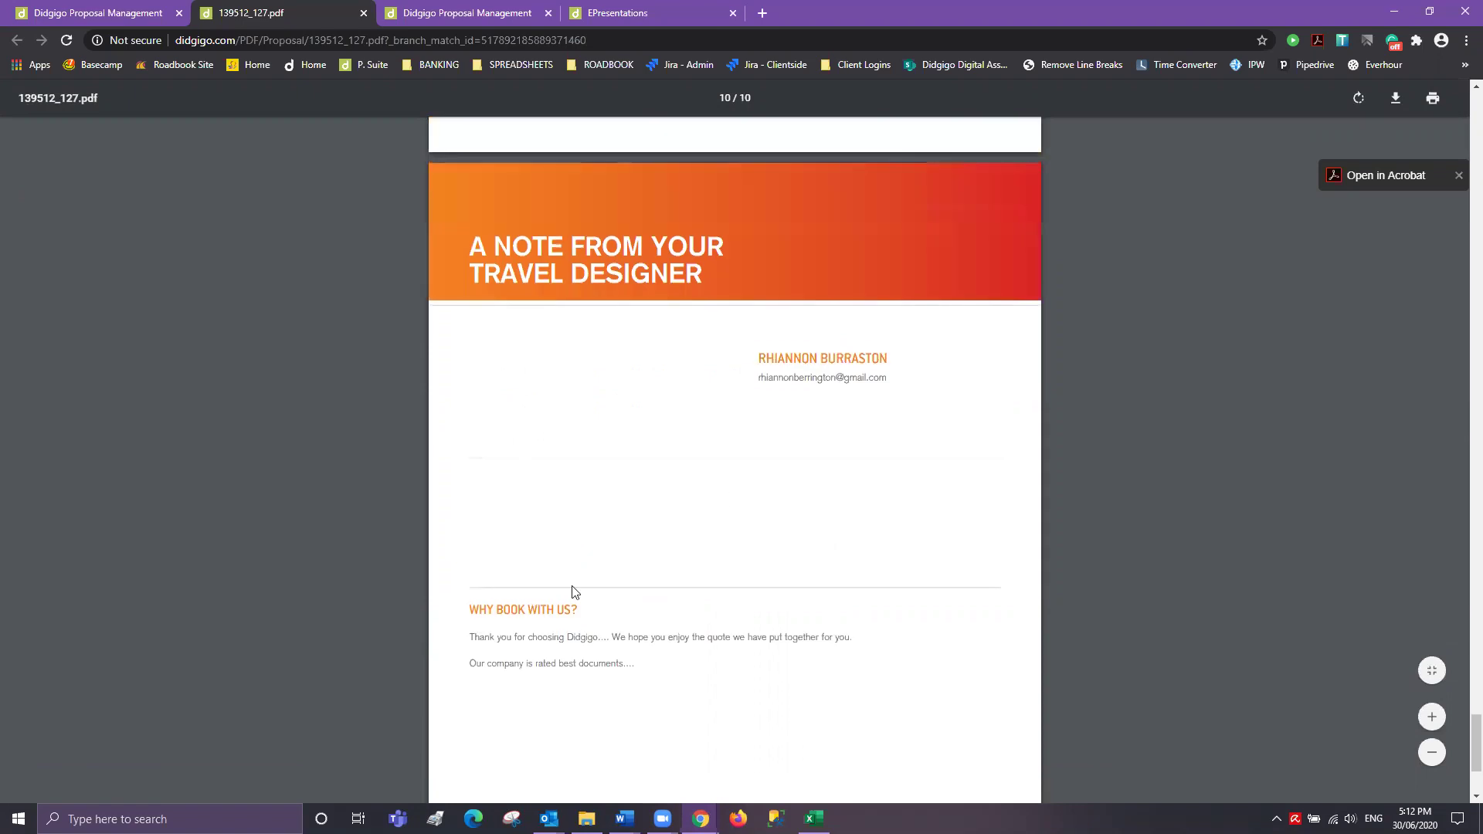
{"action": "left_click", "coordinate": [111, 13]}
{"action": "left_click", "coordinate": [200, 157]}
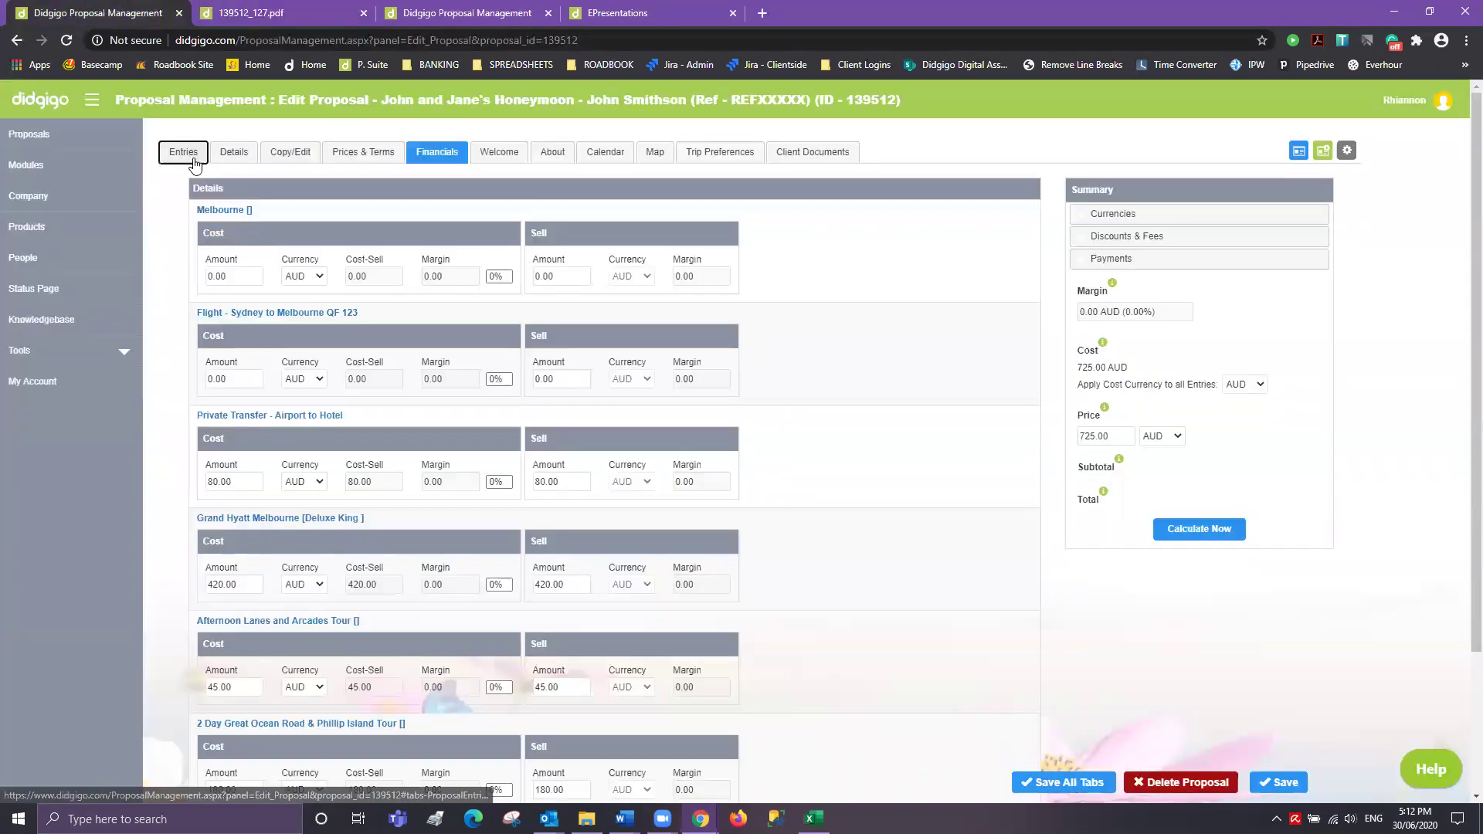
- Reload the proposal page, confirming the resubmit, and return to its Details form
{"action": "left_click", "coordinate": [246, 165]}
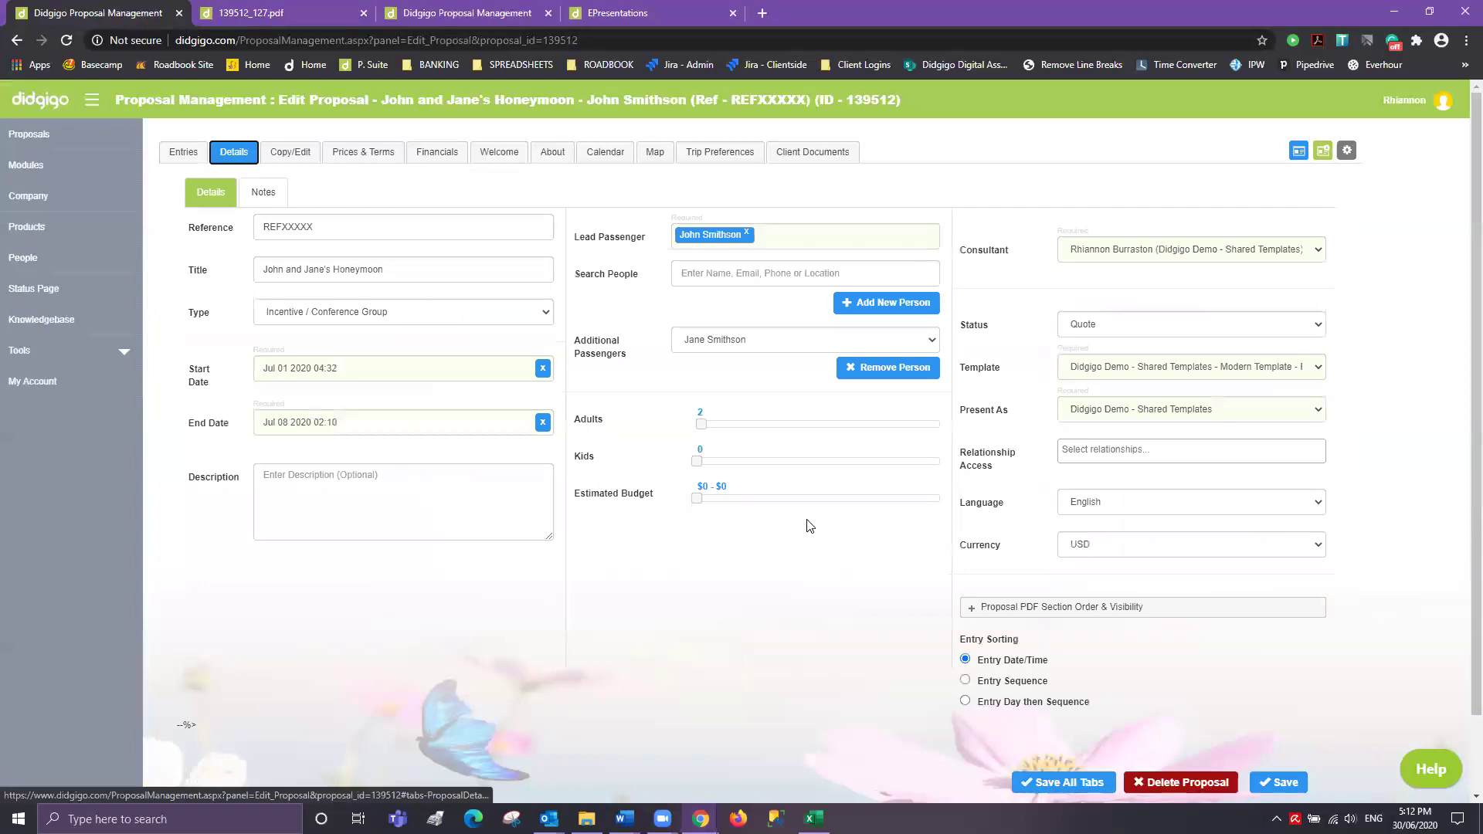
{"action": "left_click", "coordinate": [1138, 611]}
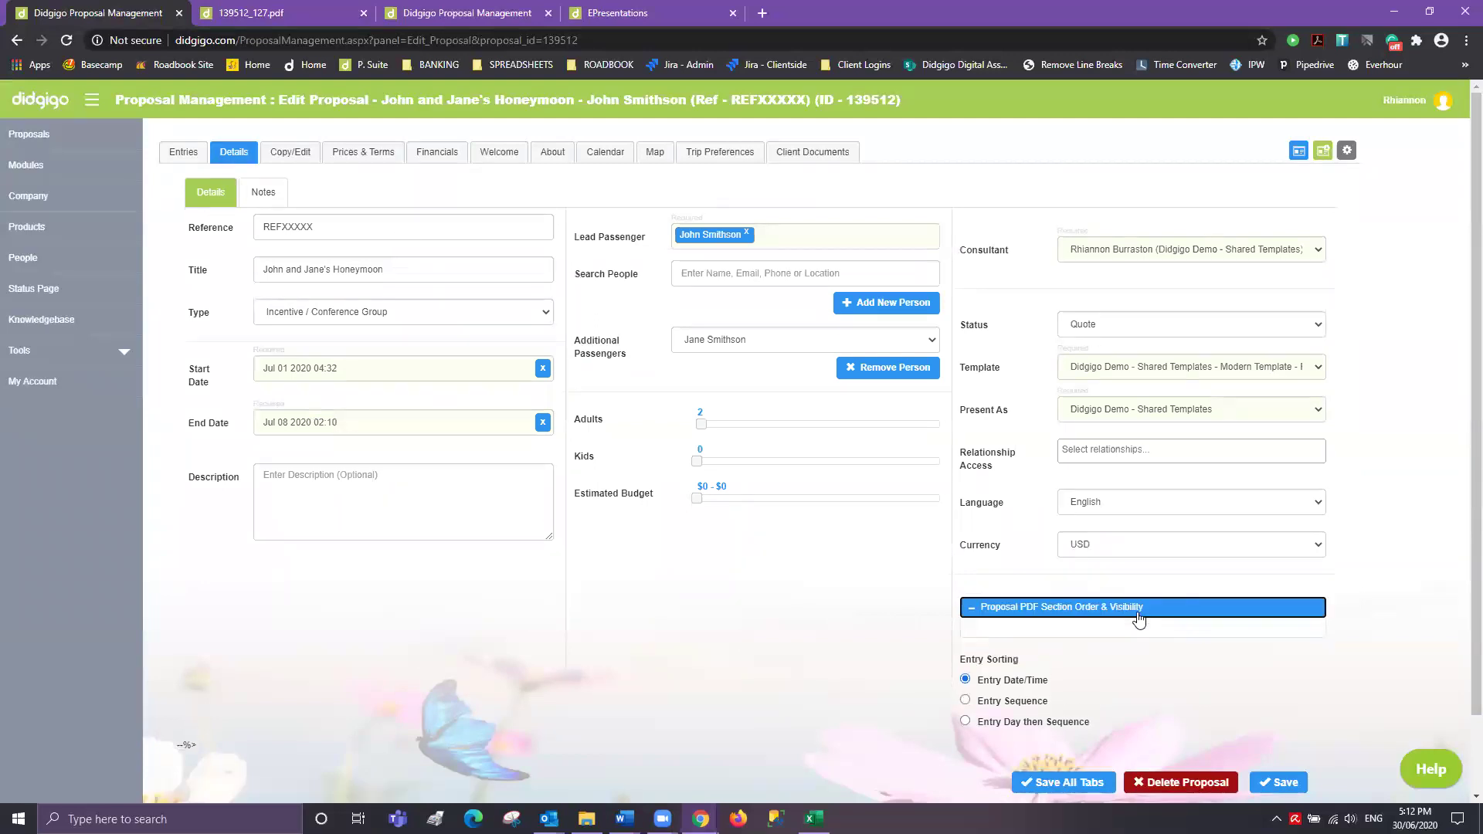
{"action": "left_click", "coordinate": [1138, 612]}
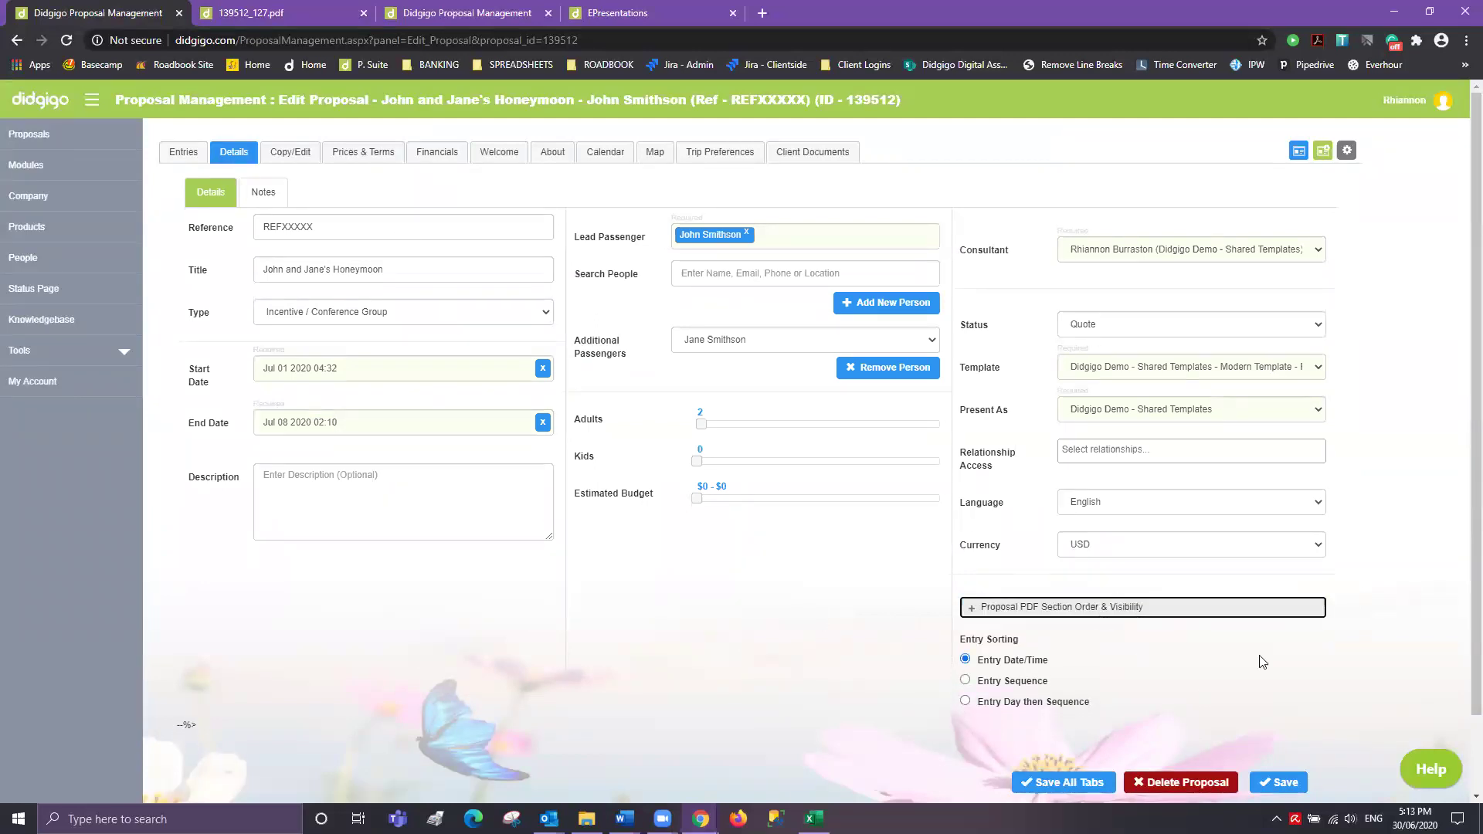
{"action": "left_click", "coordinate": [66, 41]}
{"action": "left_click", "coordinate": [798, 157]}
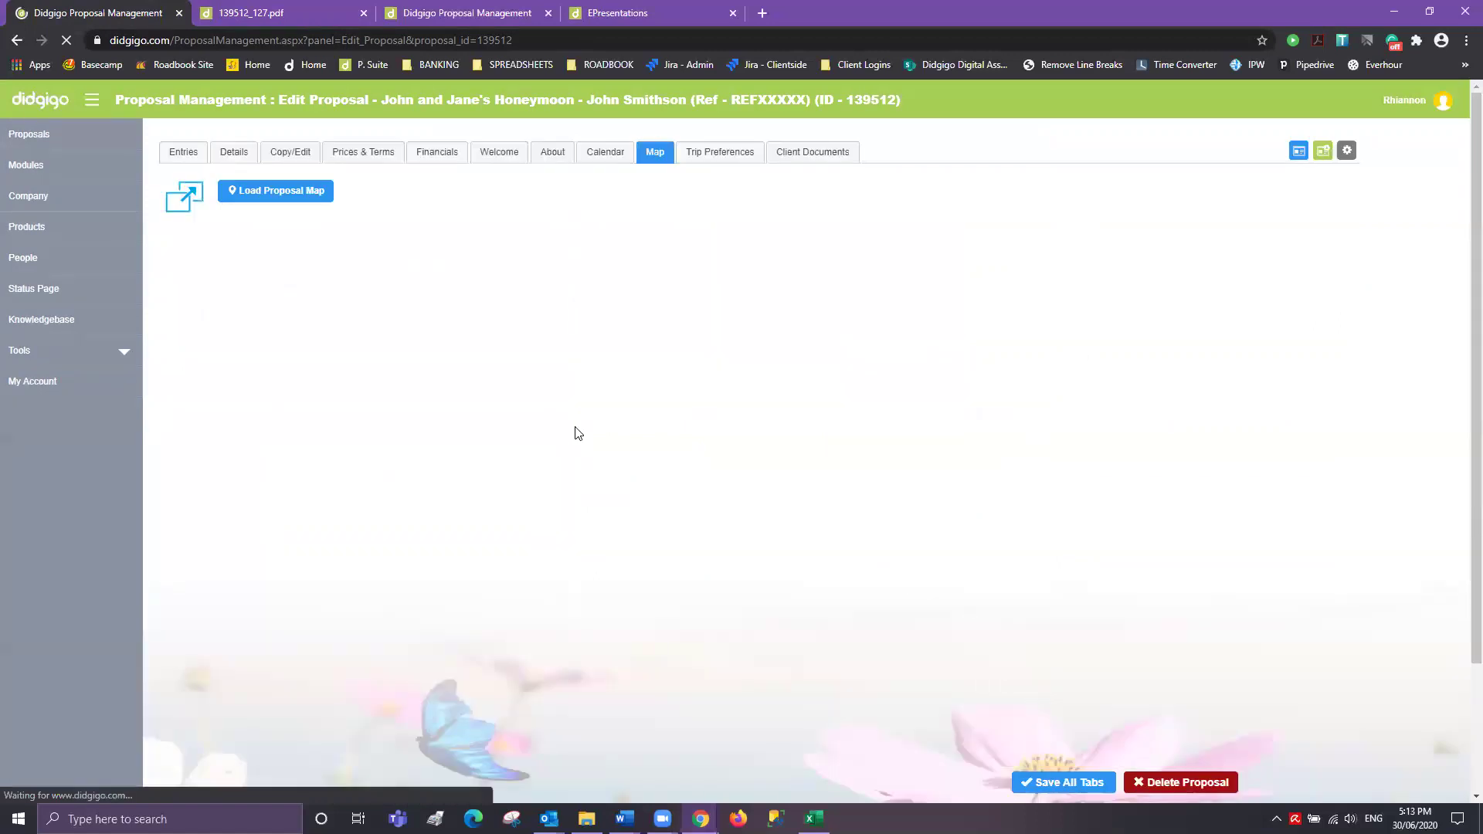
{"action": "left_click", "coordinate": [232, 152]}
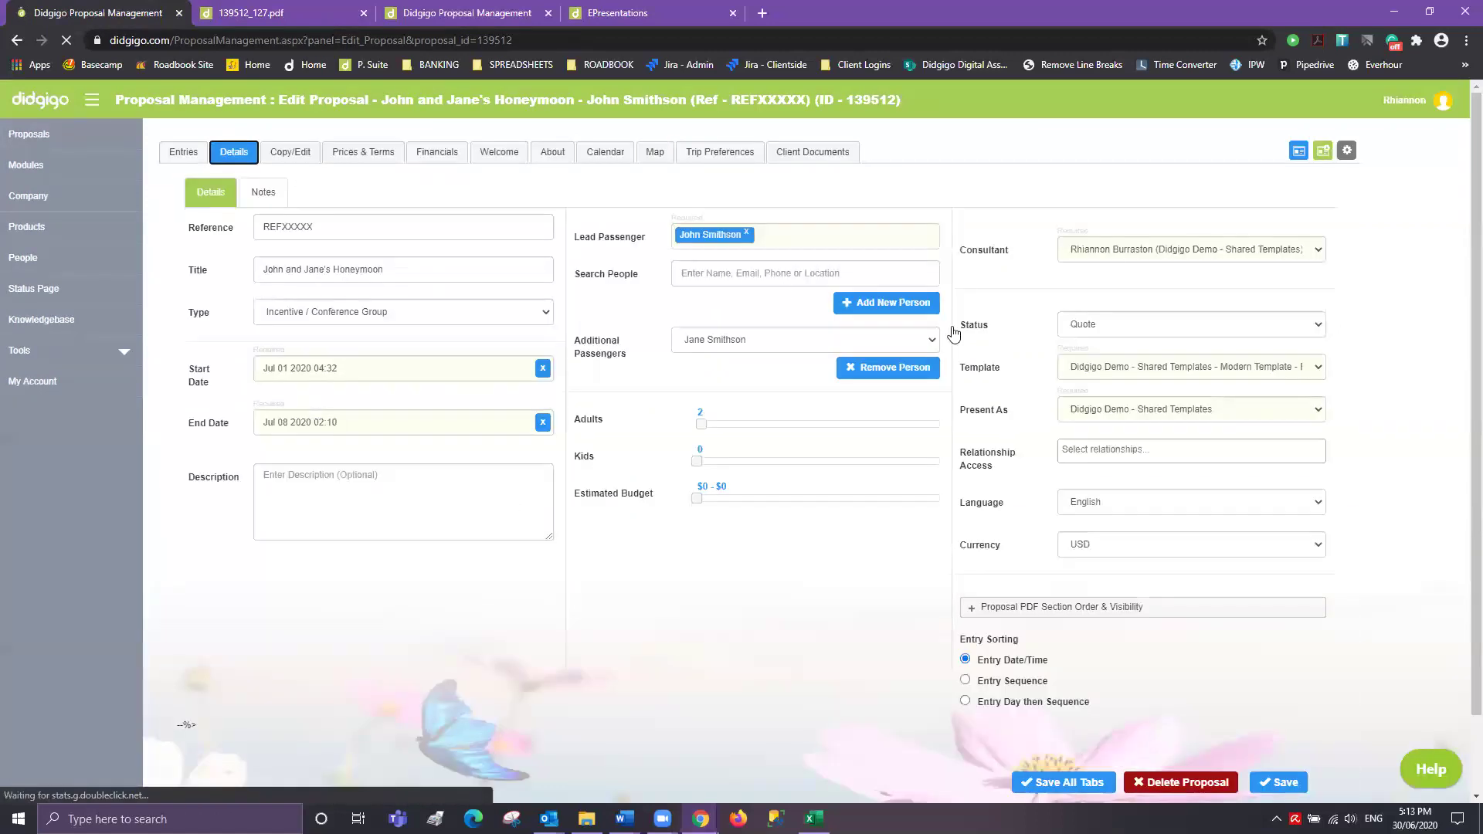
- Untick Agent Intro's Visible in PDF Section Order & Visibility, save, and open Client Documents
{"action": "left_click", "coordinate": [1031, 607]}
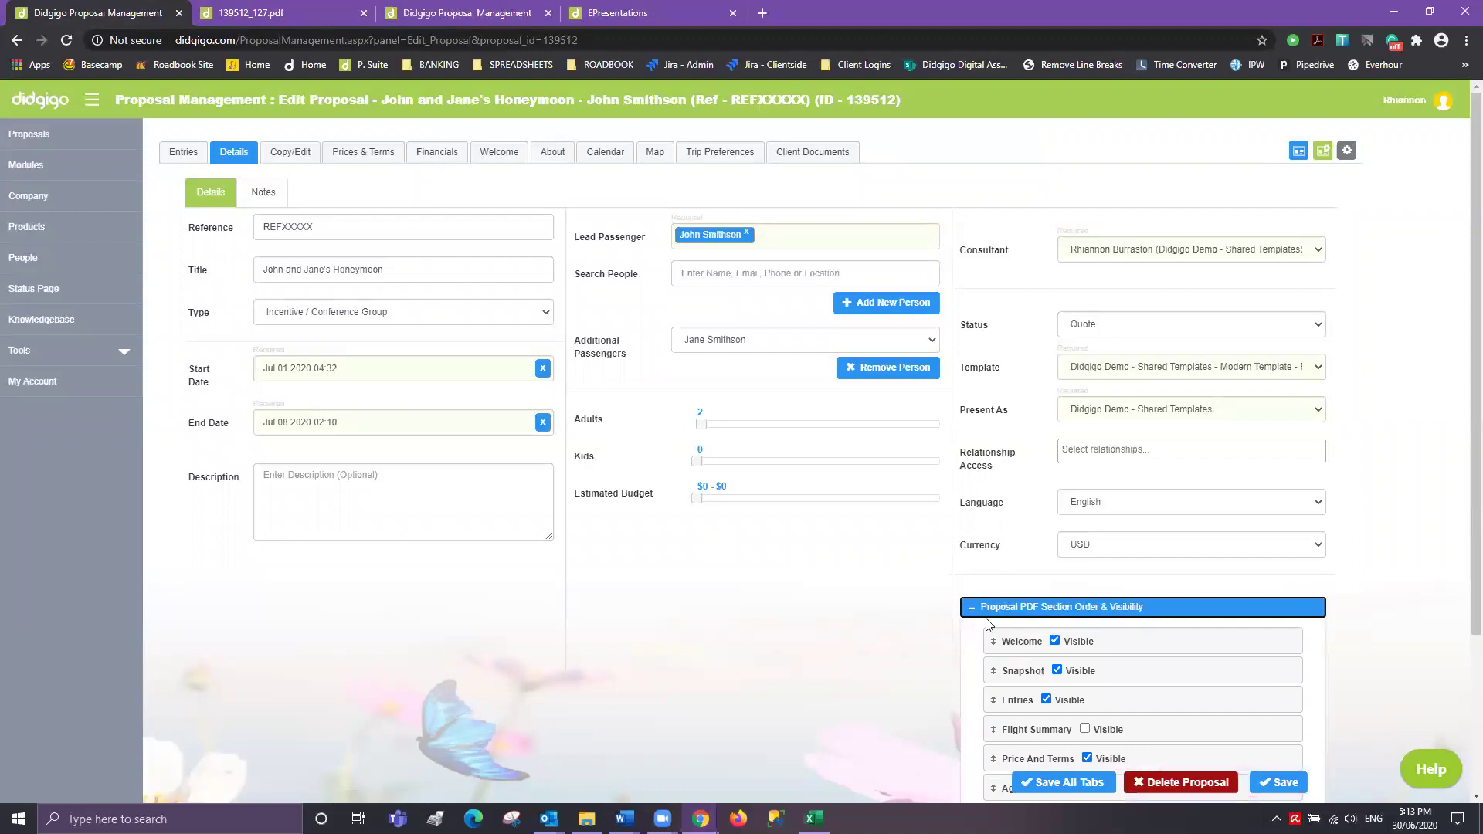
{"action": "scroll", "coordinate": [977, 602], "scroll_direction": "down", "scroll_amount": 2}
{"action": "scroll", "coordinate": [977, 601], "scroll_direction": "down", "scroll_amount": 1}
{"action": "left_click", "coordinate": [1064, 556]}
{"action": "left_click", "coordinate": [1282, 783]}
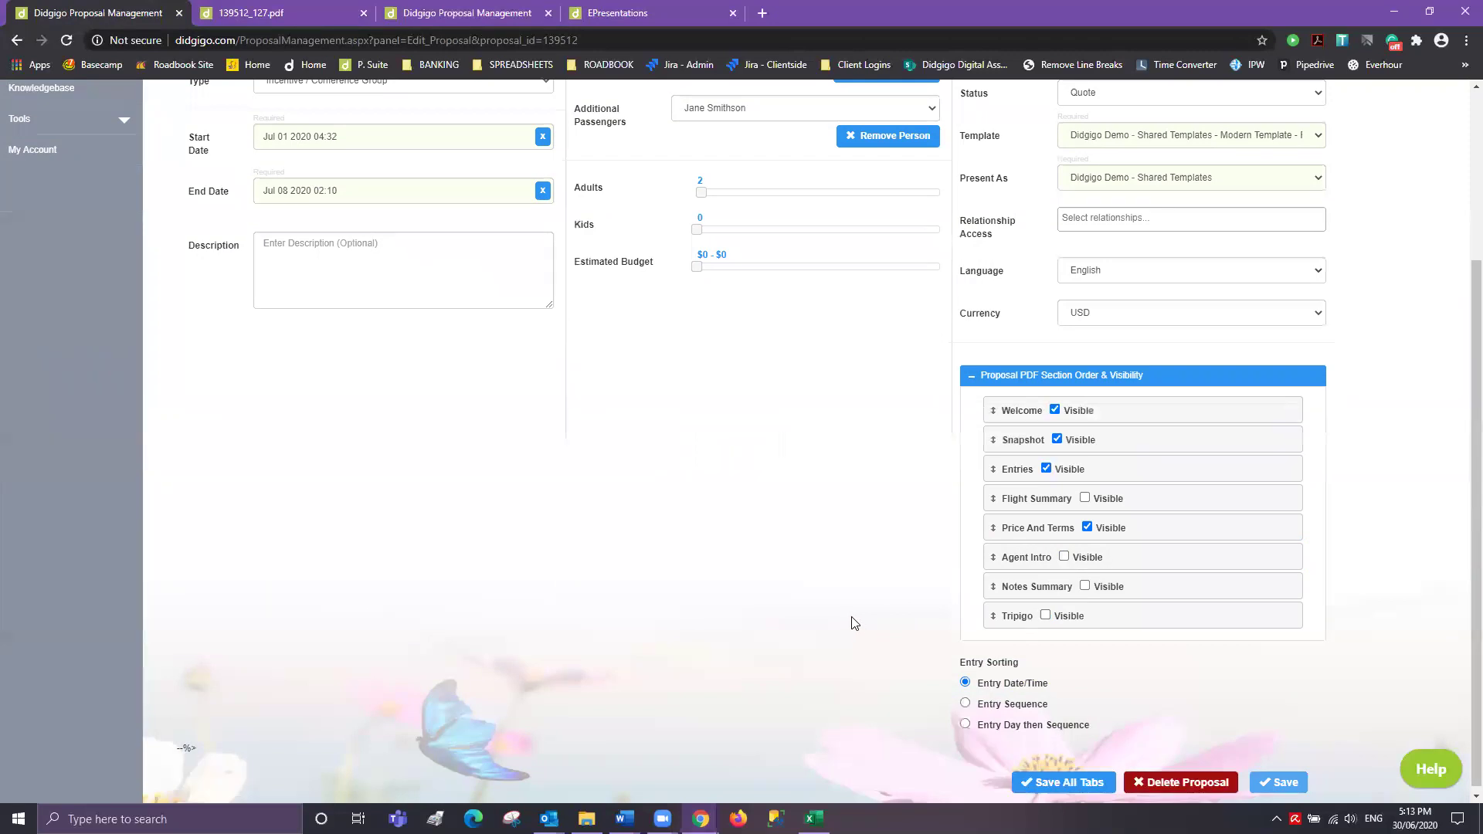
{"action": "left_click", "coordinate": [823, 157]}
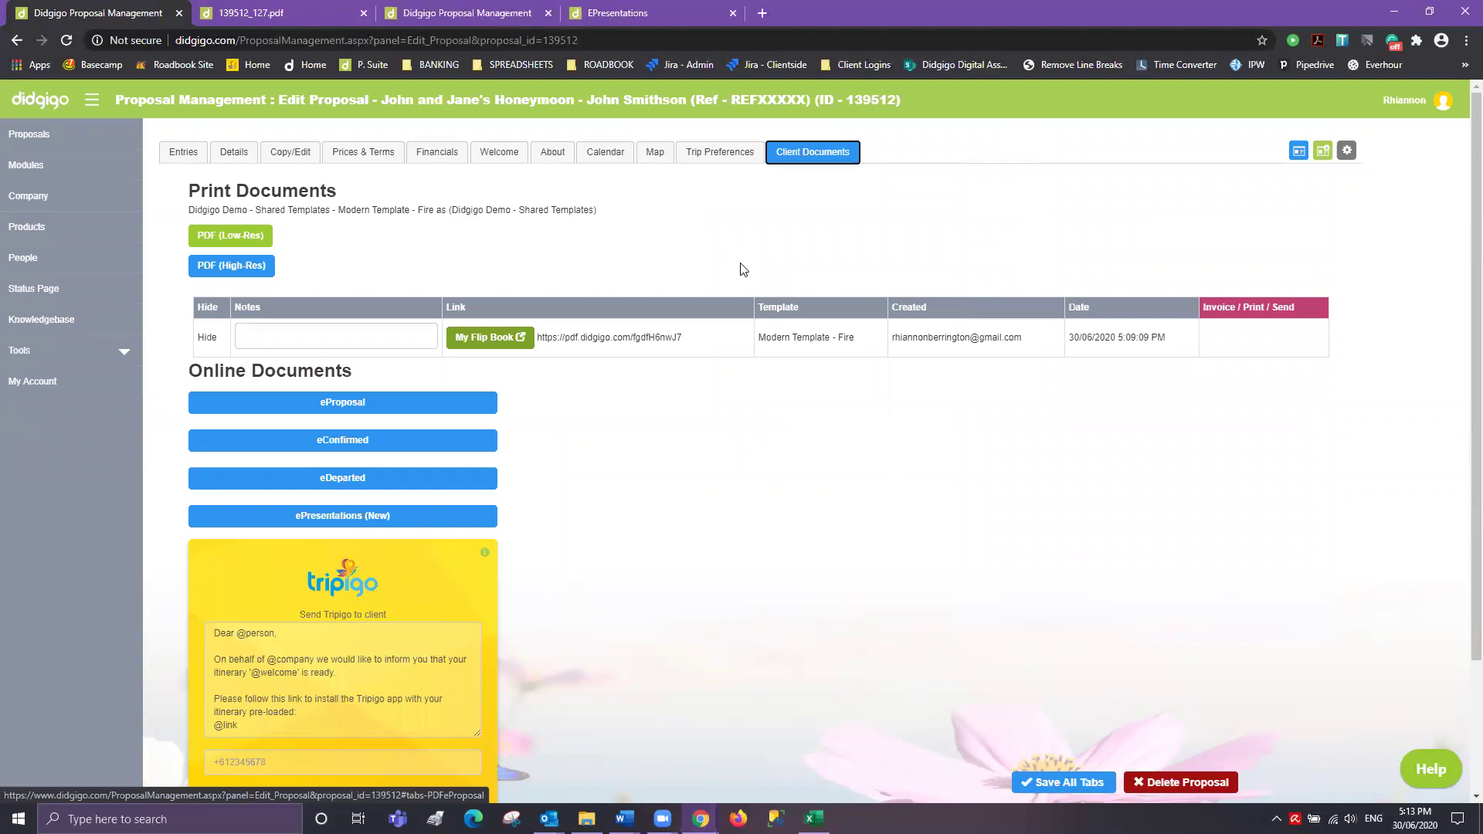
{"action": "scroll", "coordinate": [610, 556], "scroll_direction": "down", "scroll_amount": 2}
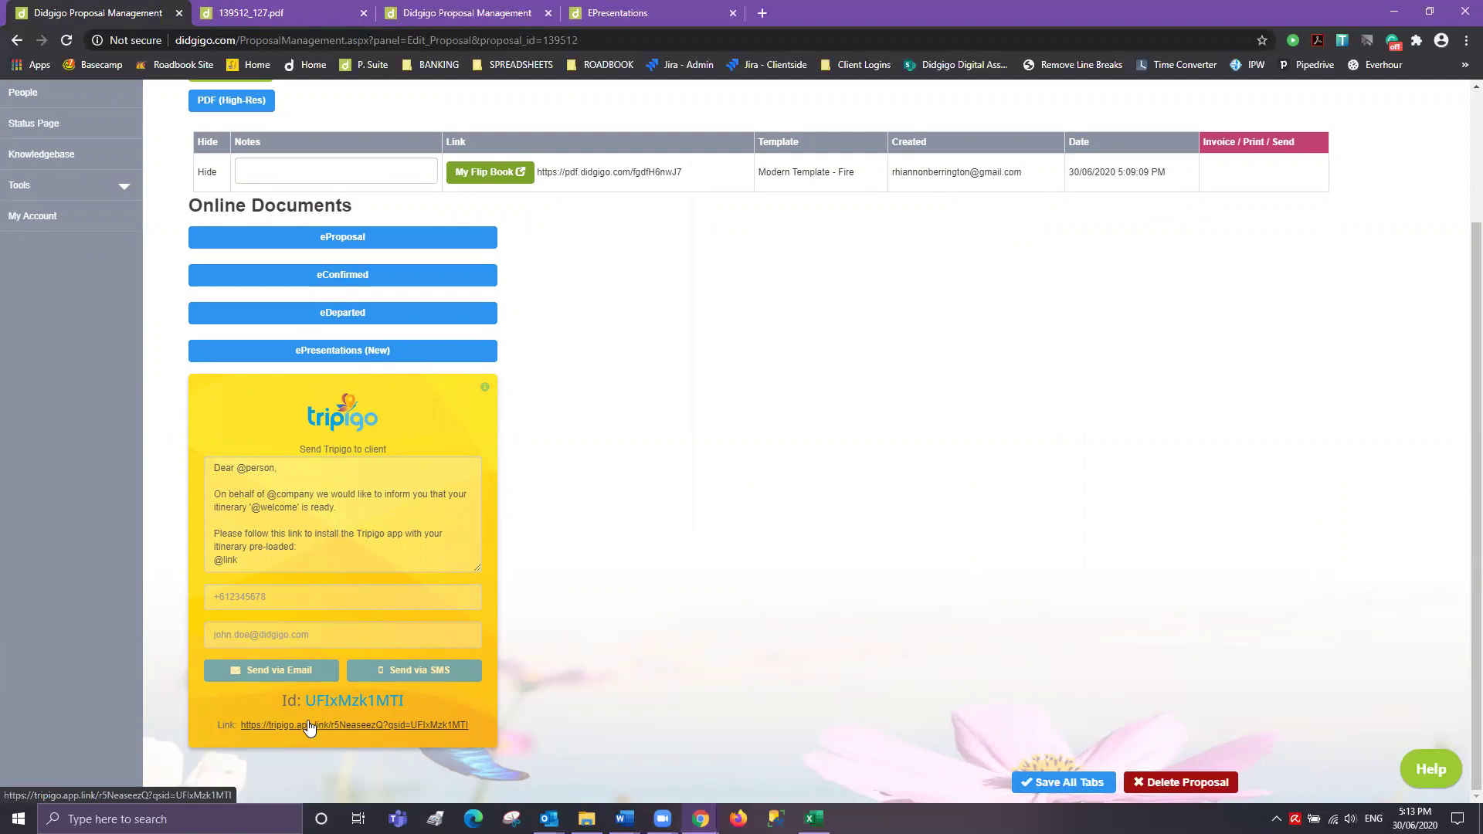
{"action": "left_click", "coordinate": [618, 12]}
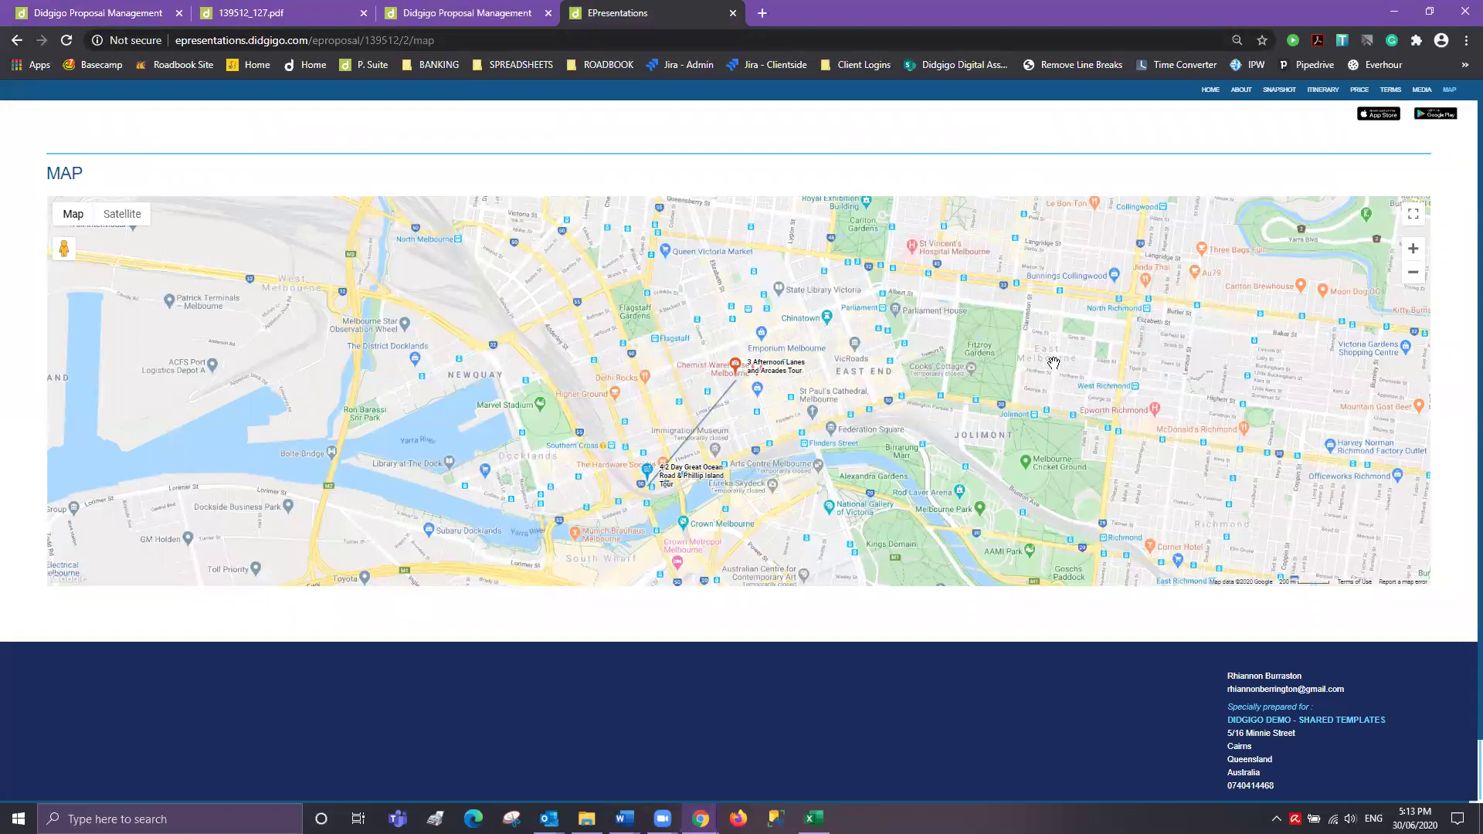
{"action": "scroll", "coordinate": [1004, 208], "scroll_direction": "down", "scroll_amount": 2}
{"action": "left_click", "coordinate": [117, 19]}
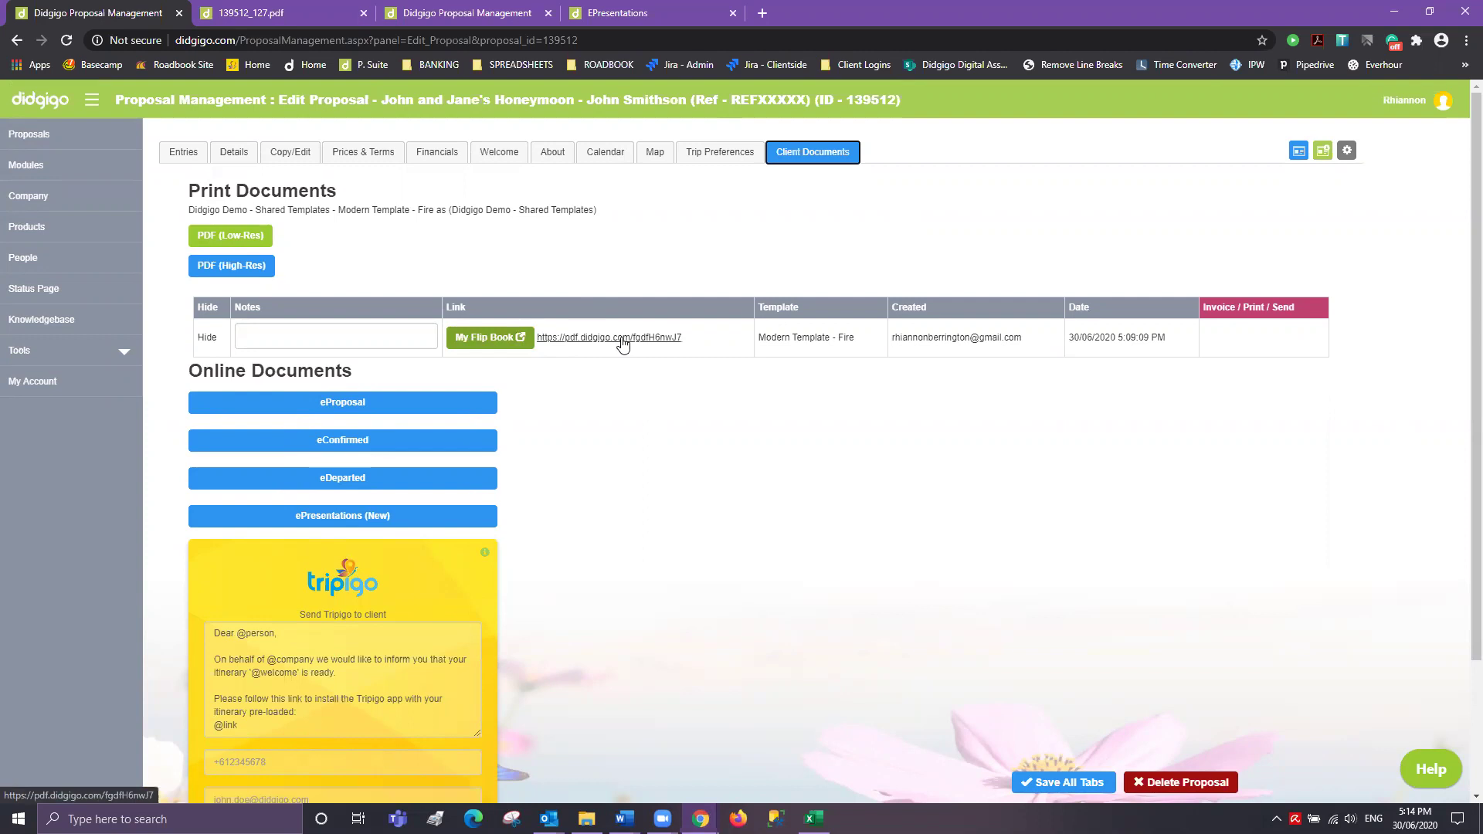
{"action": "left_click", "coordinate": [286, 12]}
{"action": "scroll", "coordinate": [405, 208], "scroll_direction": "up", "scroll_amount": 10}
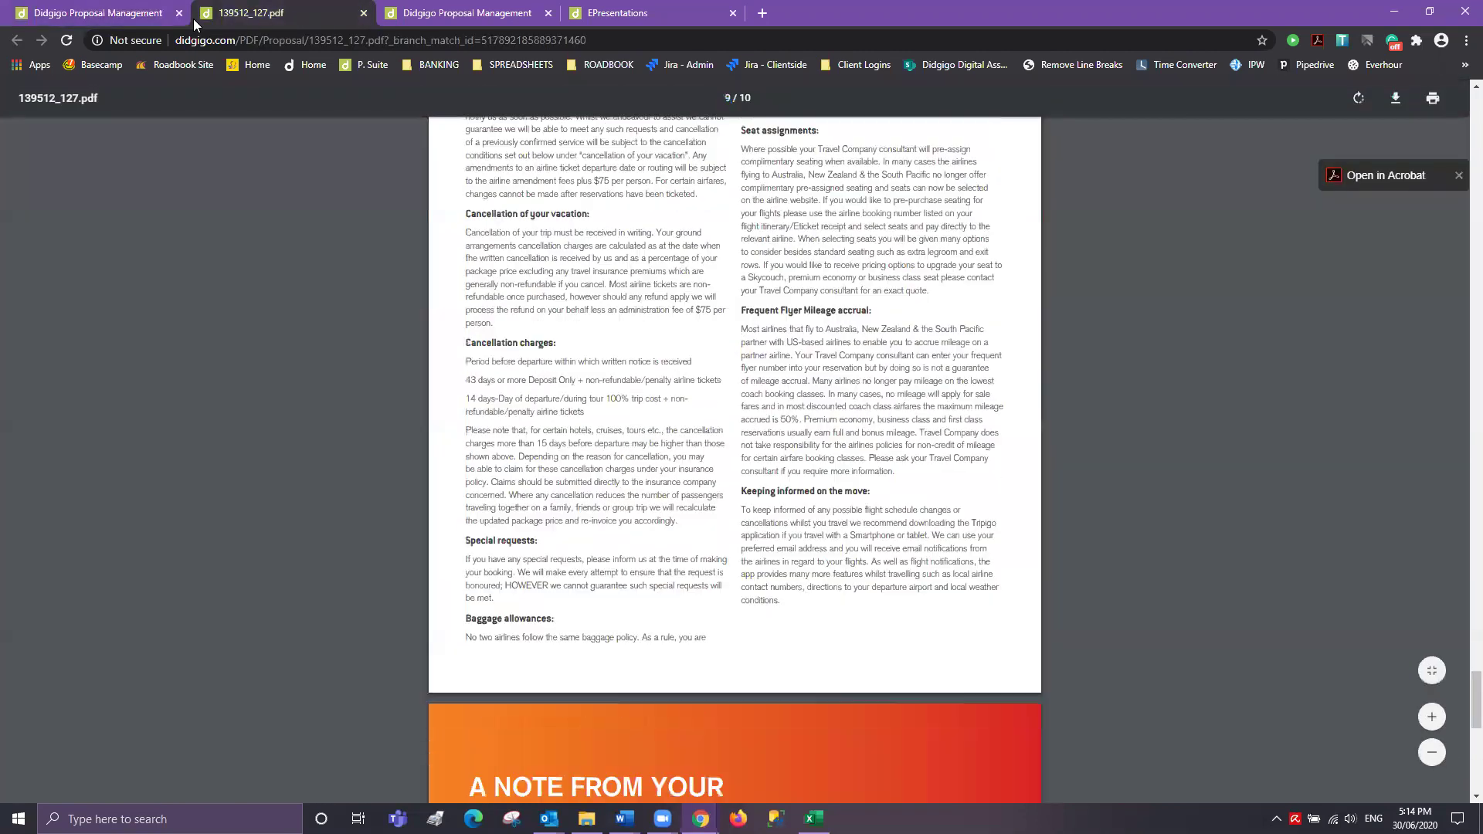
{"action": "key", "text": "ctrl+shift+Tab"}
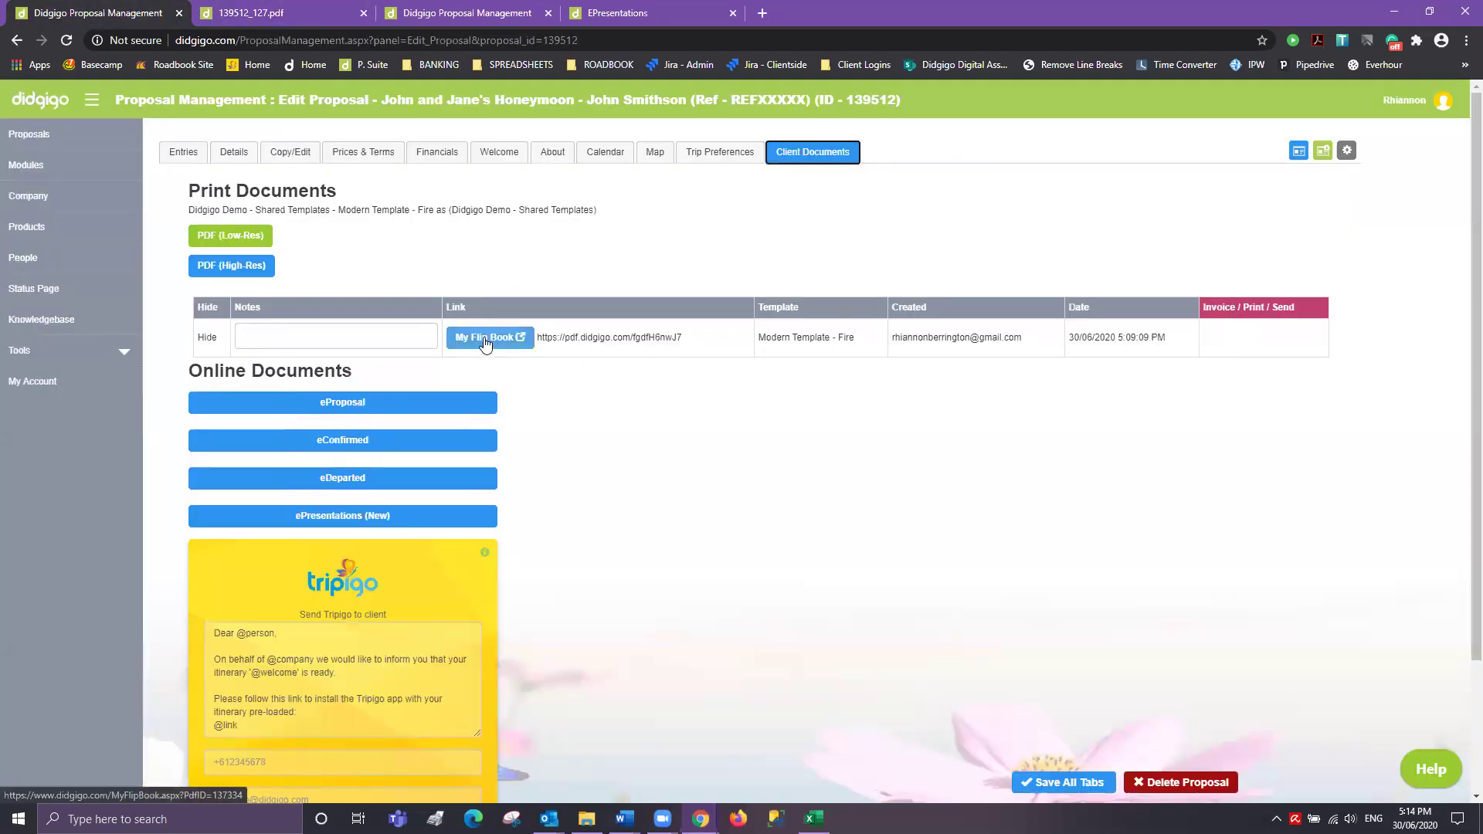
{"action": "left_click", "coordinate": [484, 337]}
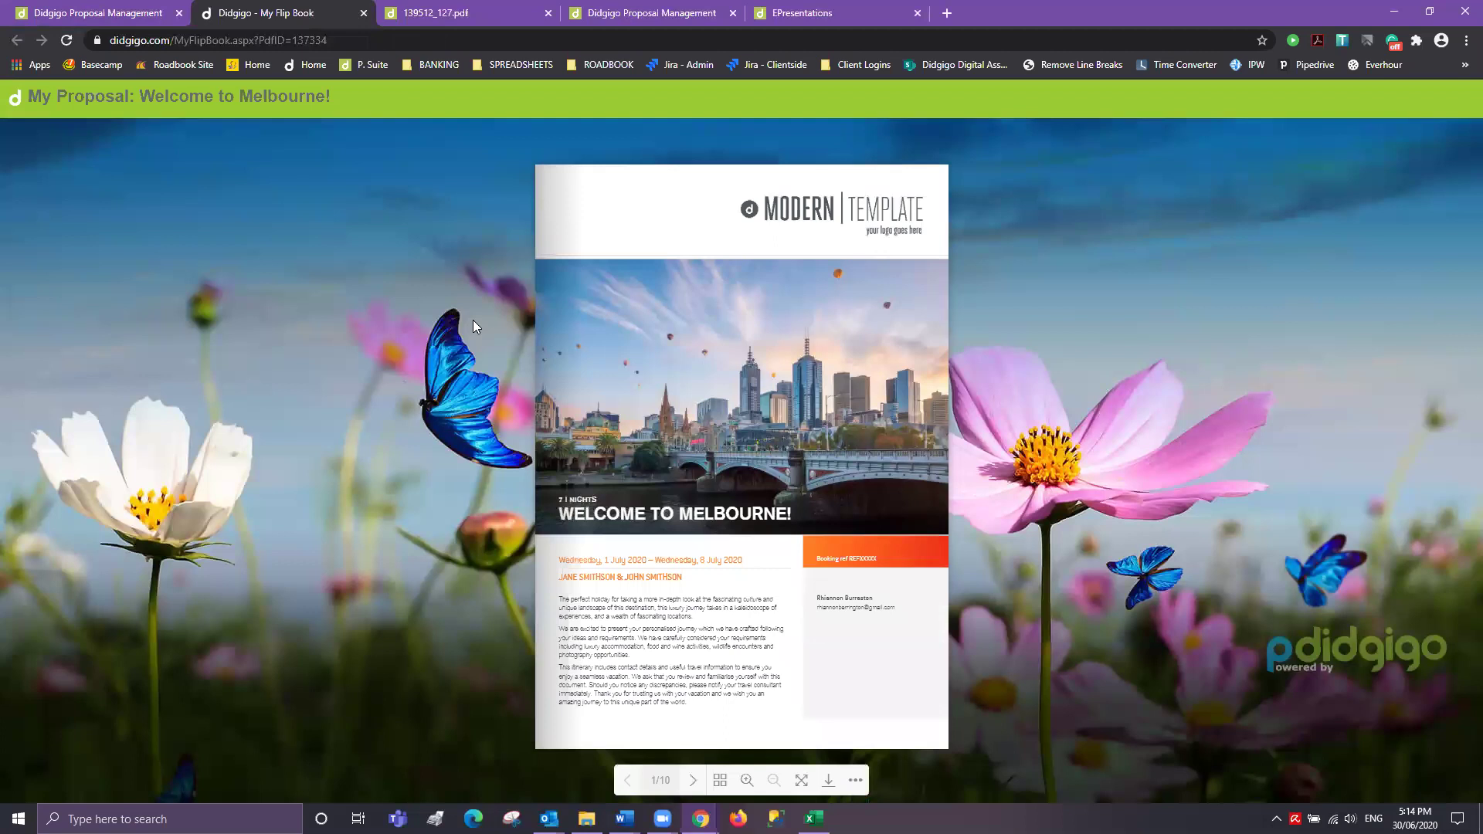
- Page the Welcome to Melbourne flip book through to 10/10, then list the proposal's seven entries
{"action": "left_click", "coordinate": [693, 782]}
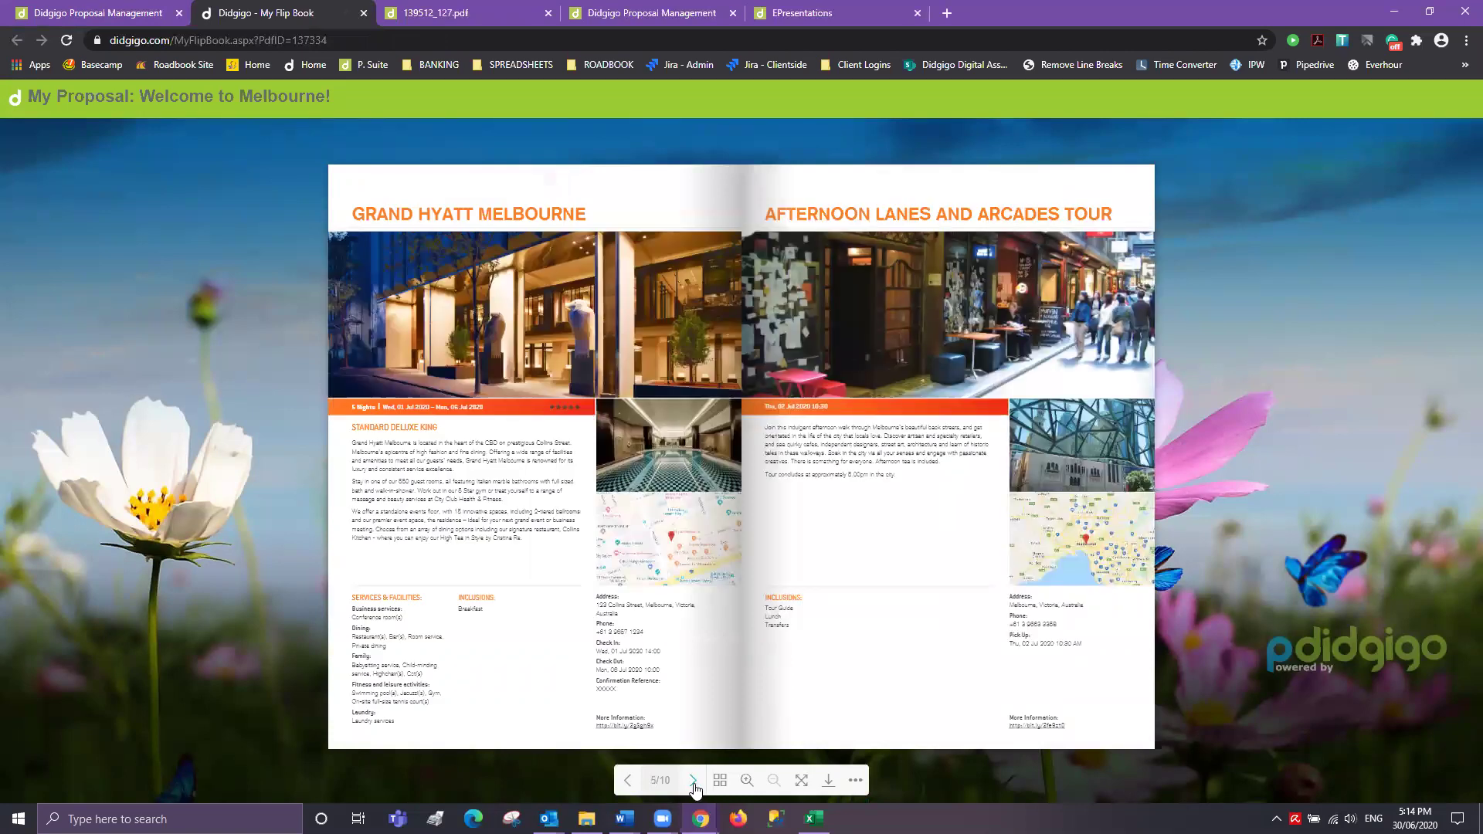
{"action": "left_click", "coordinate": [693, 780]}
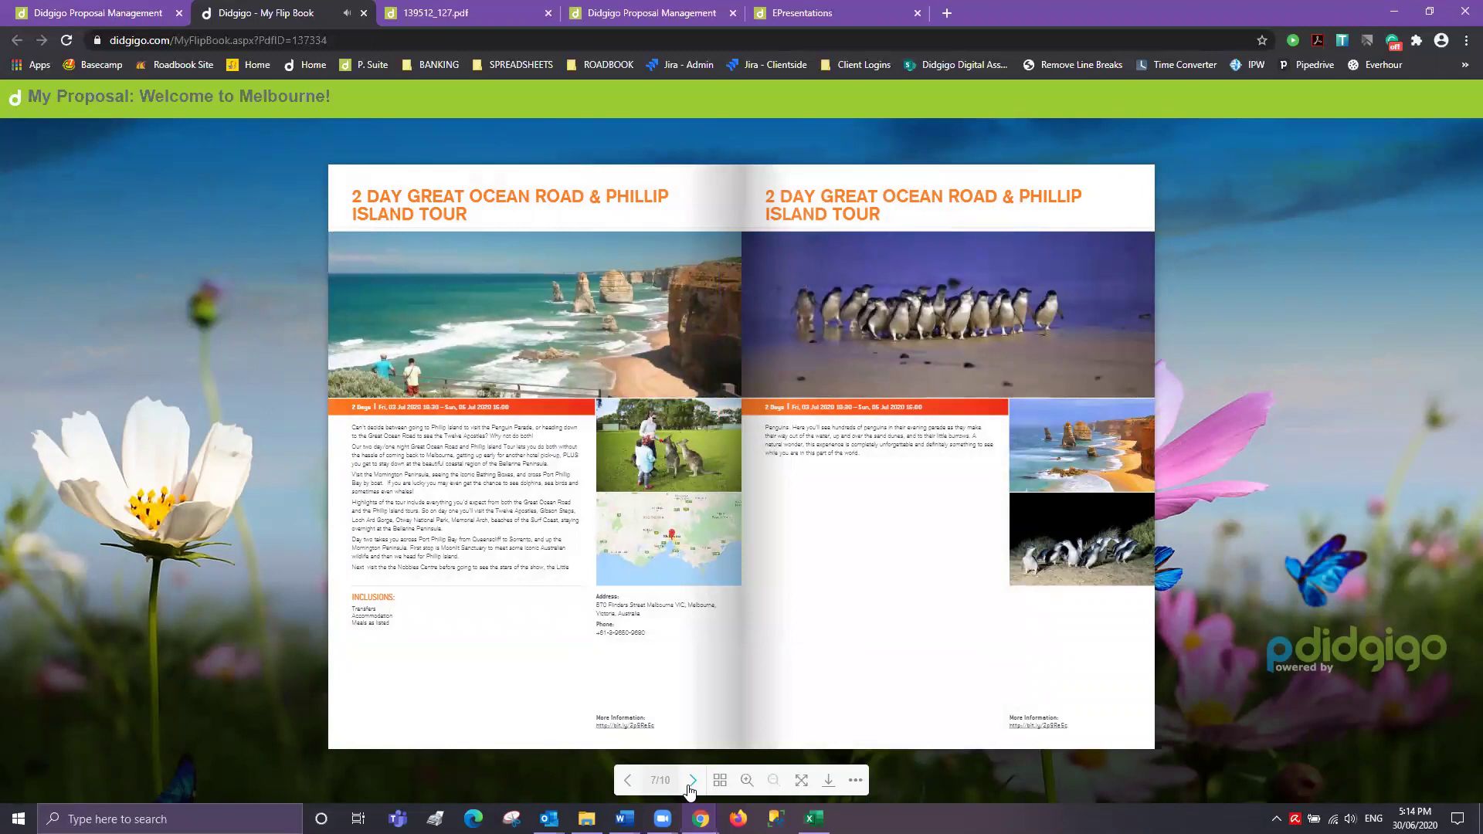
{"action": "left_click", "coordinate": [691, 782]}
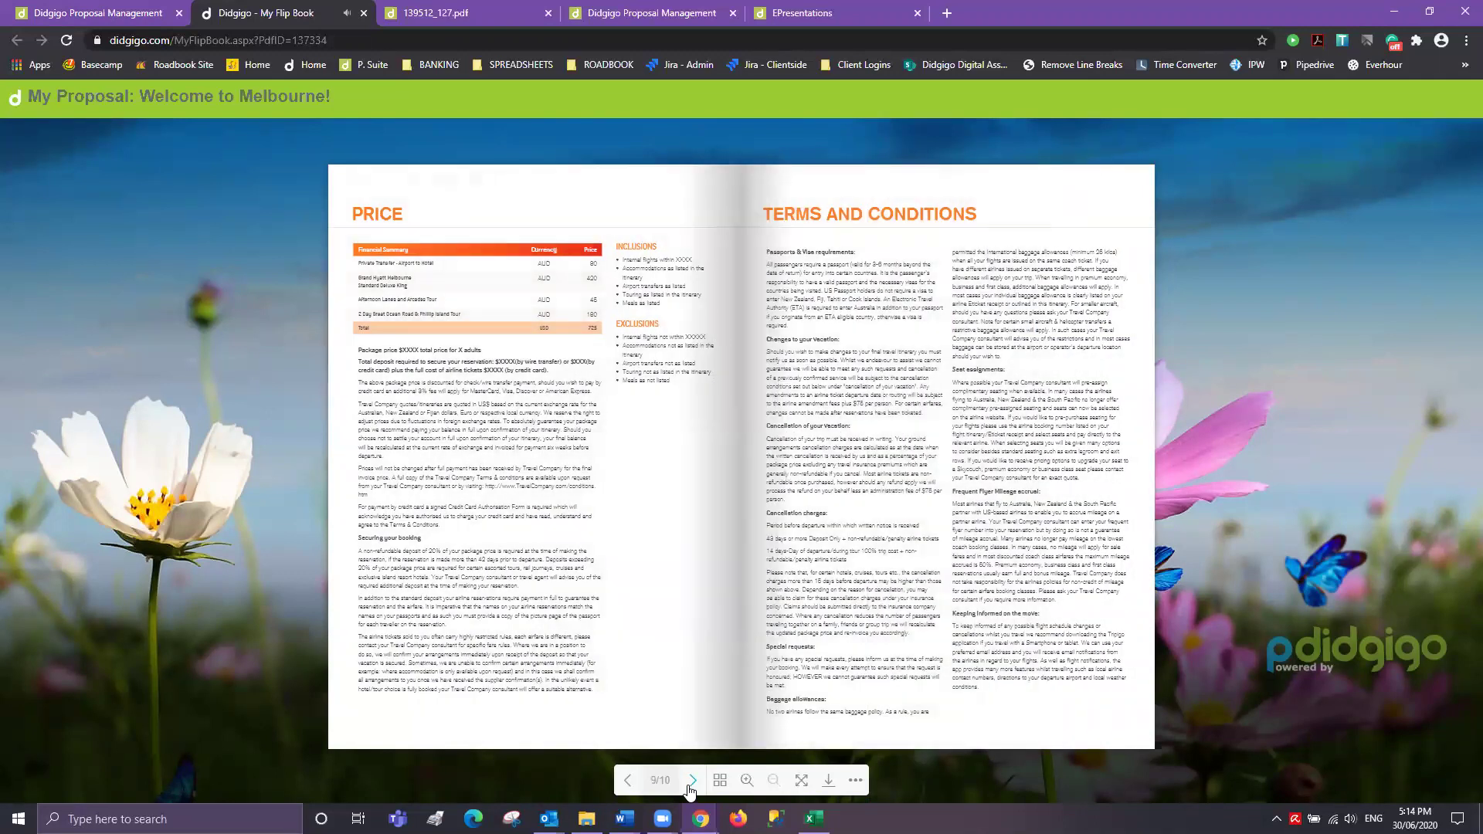
{"action": "left_click", "coordinate": [692, 782]}
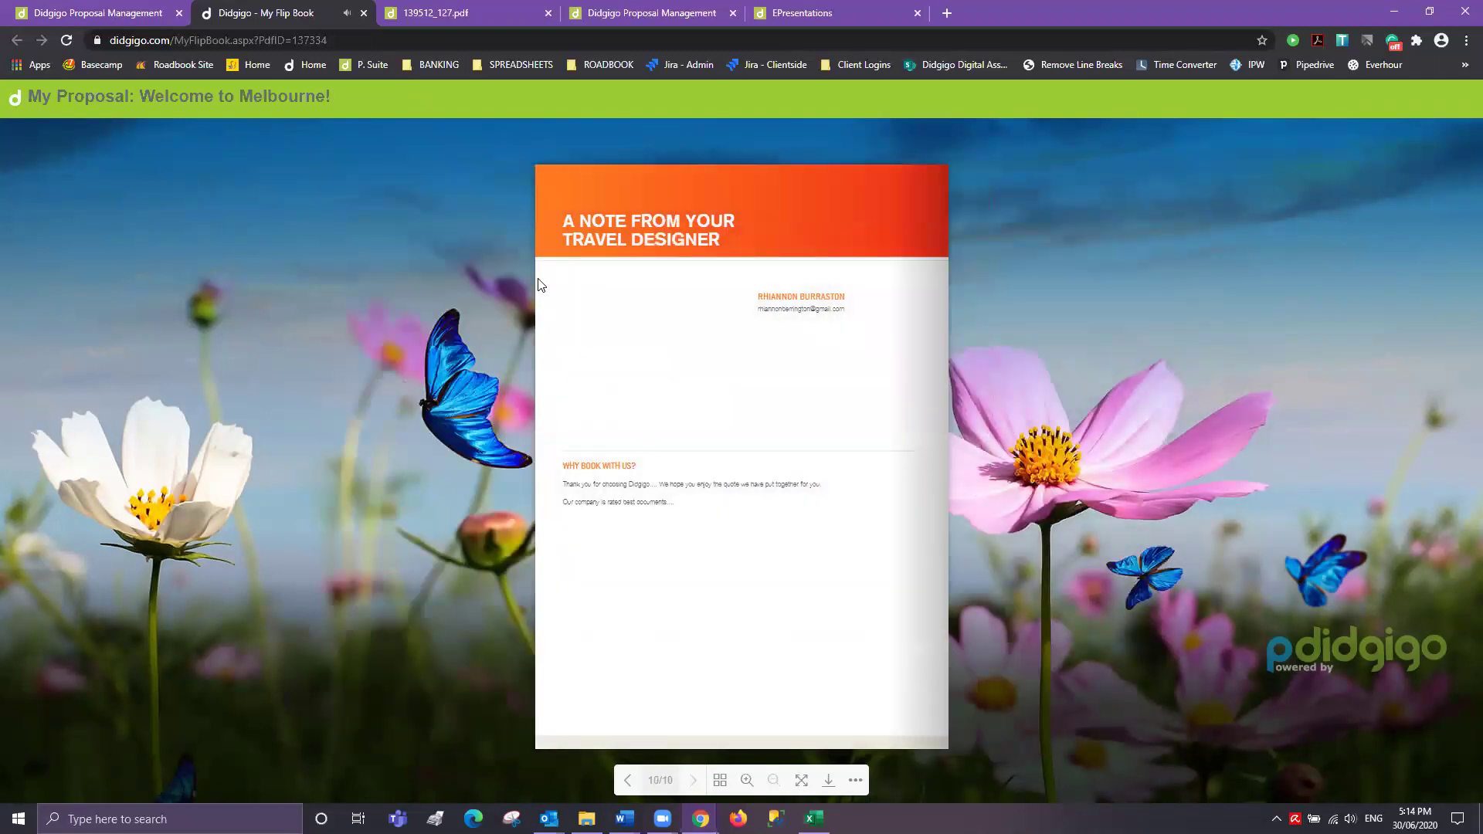
{"action": "left_click", "coordinate": [159, 13]}
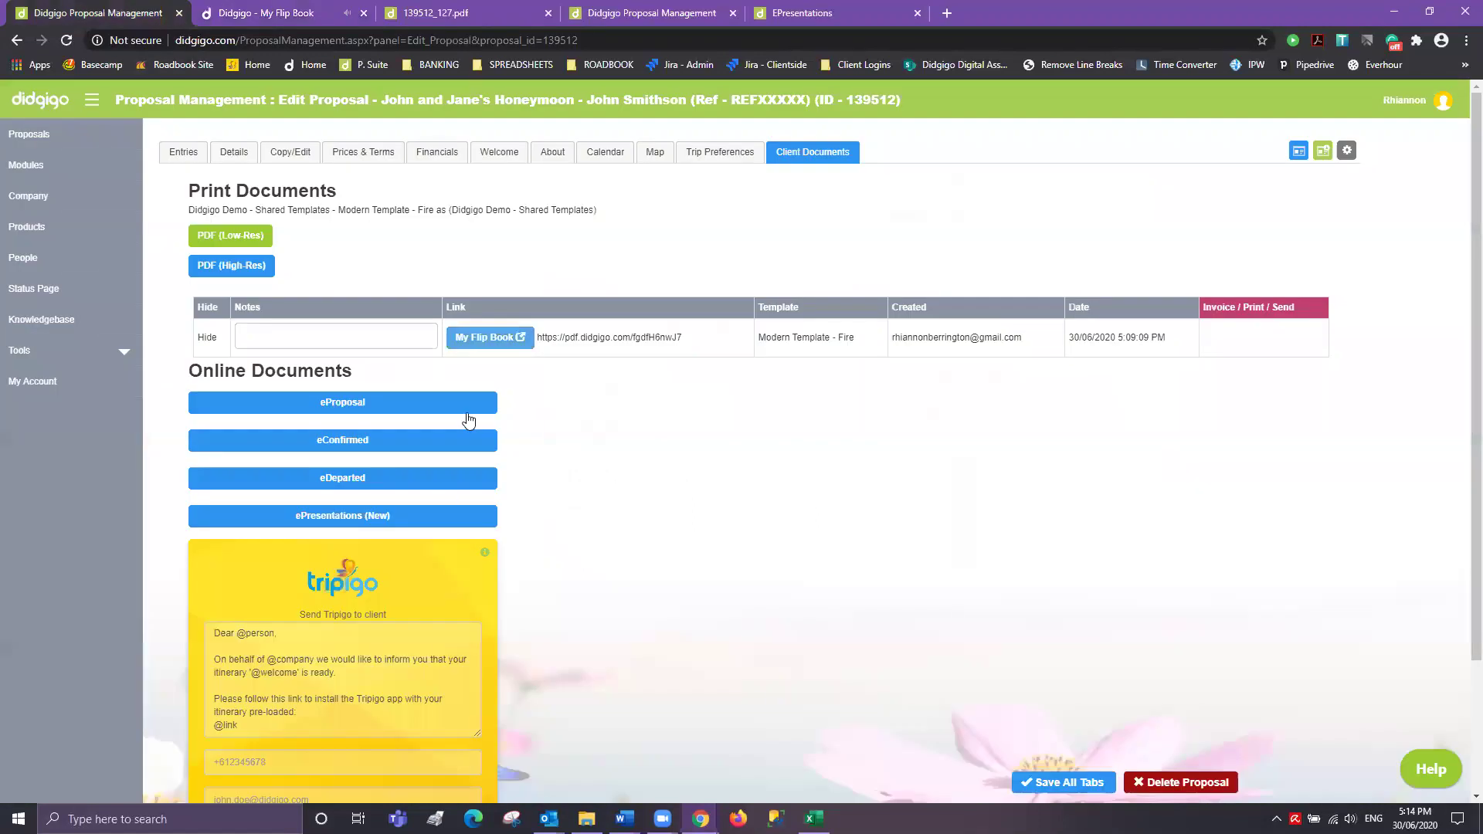
{"action": "left_click", "coordinate": [193, 152]}
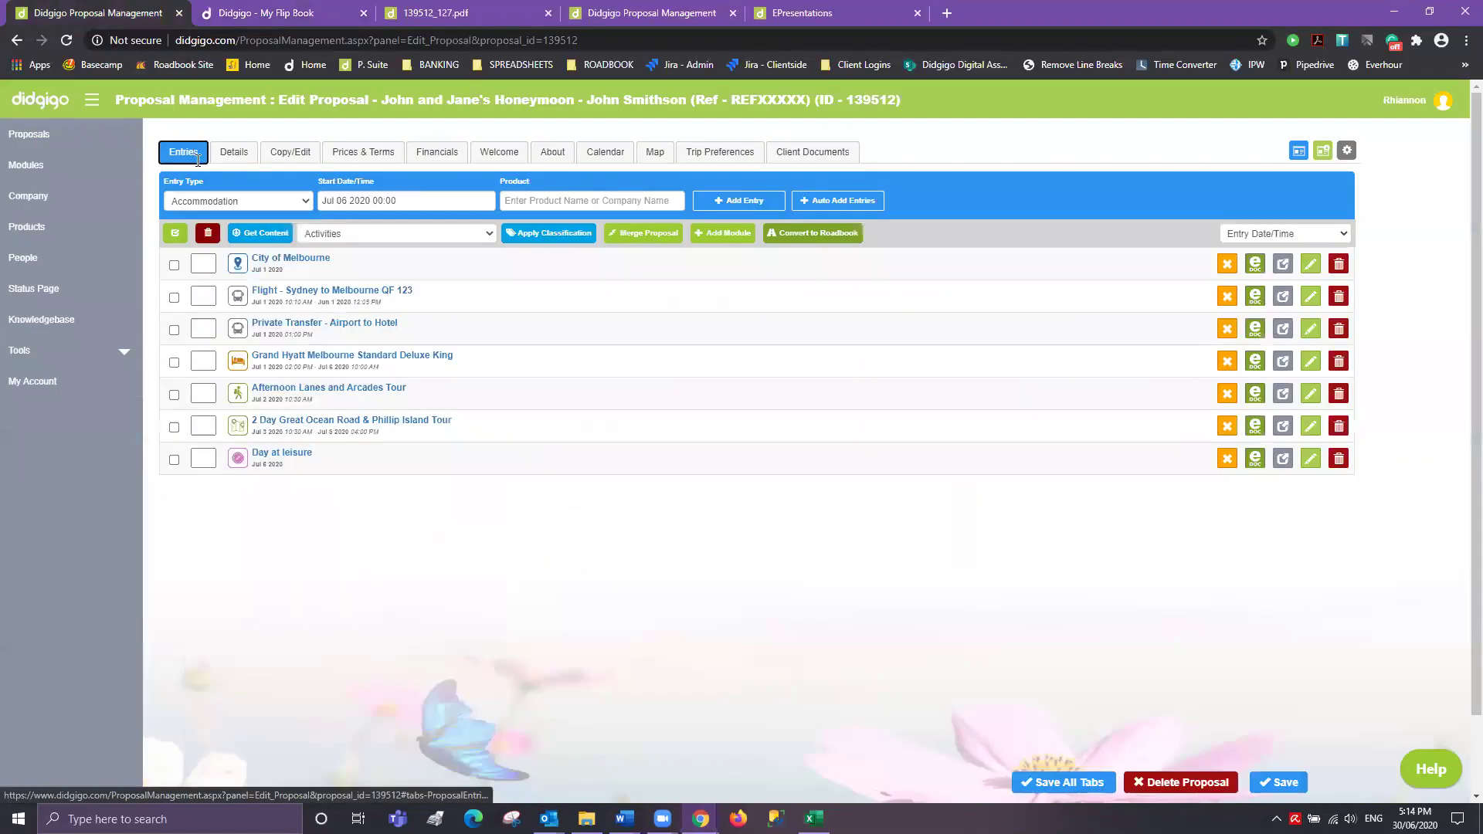